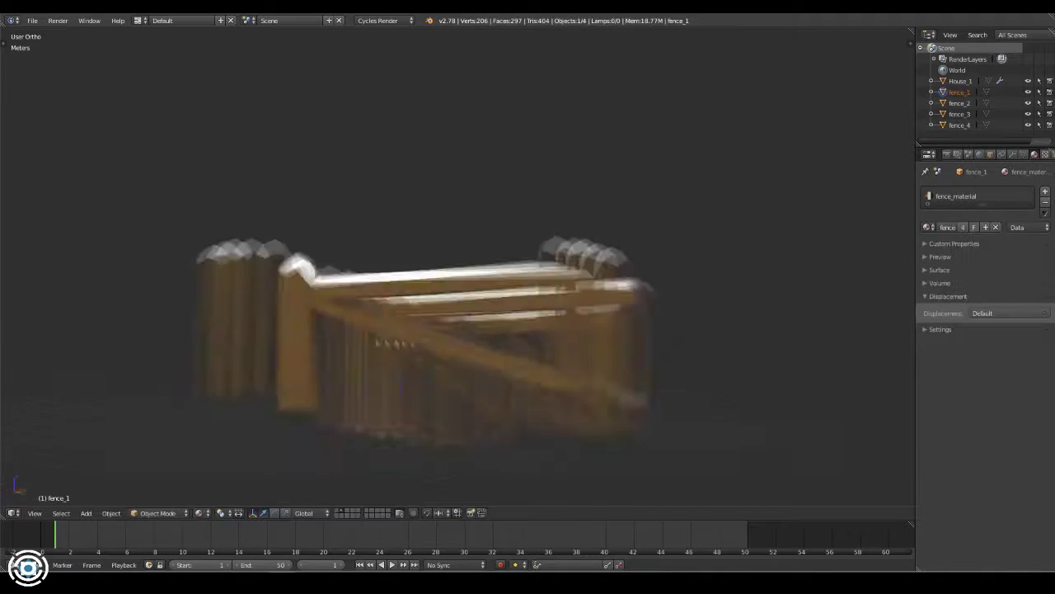
Select House_1, enter Edit Mode and orbit to view the house's gable end
{"action": "left_click", "coordinate": [529, 513]}
{"action": "left_click", "coordinate": [589, 392]}
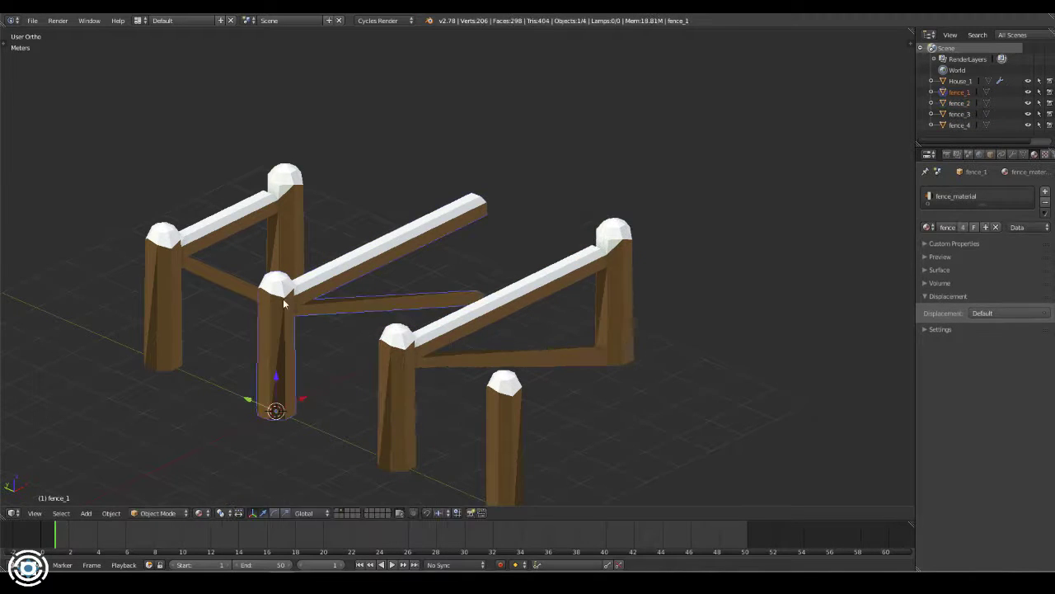
{"action": "key", "text": "Tab"}
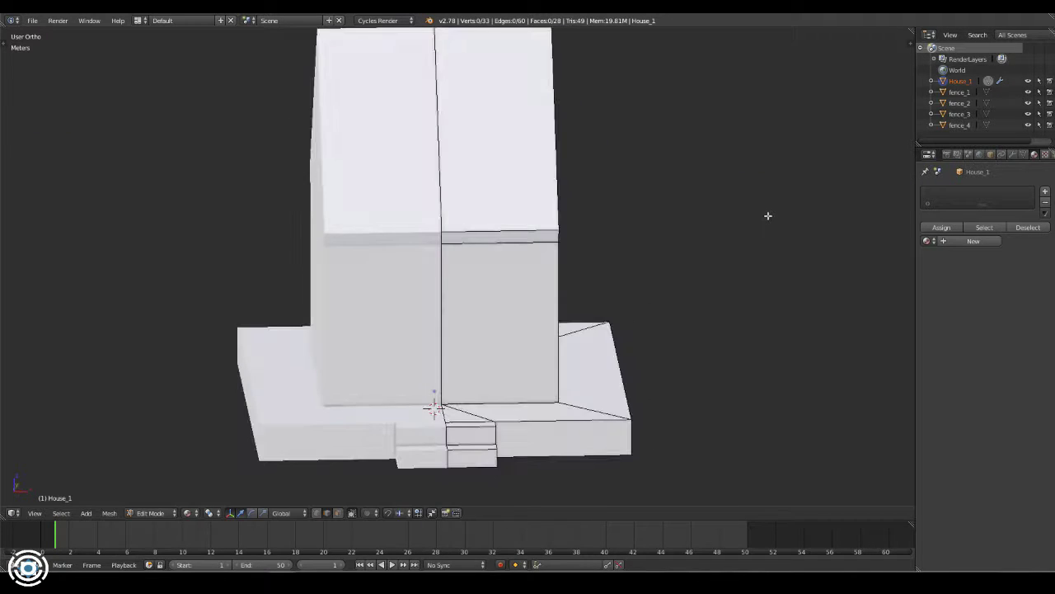
{"action": "middle_click_drag", "start_coordinate": [768, 216], "coordinate": [545, 373]}
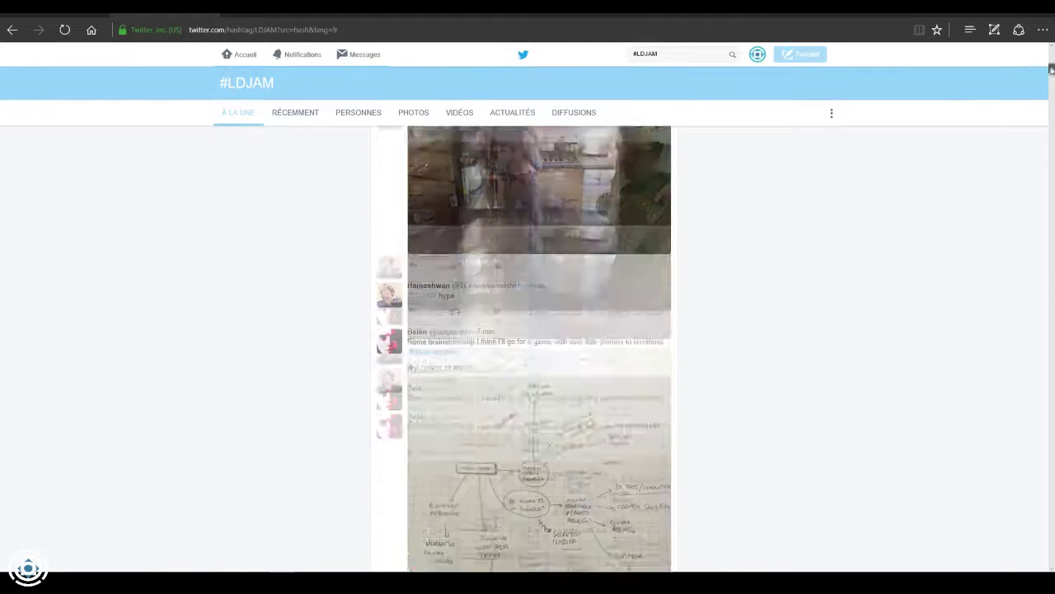
Close the enlarged #LDJAM game screenshot and scroll further down the feed
{"action": "left_click_drag", "start_coordinate": [1050, 70], "coordinate": [1043, 89]}
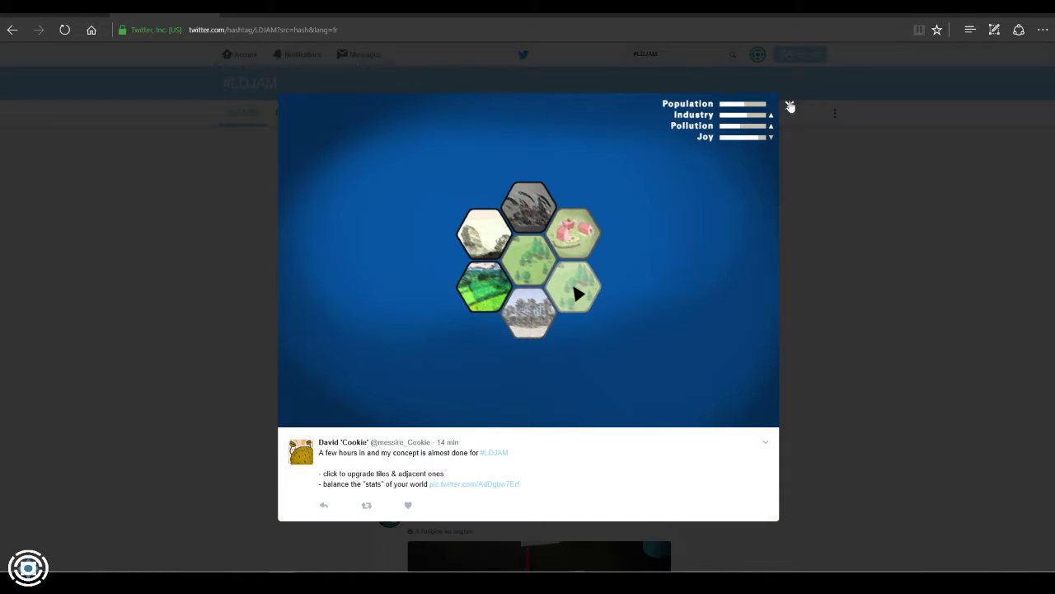
{"action": "left_click", "coordinate": [790, 106]}
{"action": "left_click_drag", "start_coordinate": [1051, 111], "coordinate": [1052, 126]}
{"action": "scroll", "coordinate": [1051, 125], "scroll_direction": "down", "scroll_amount": 3}
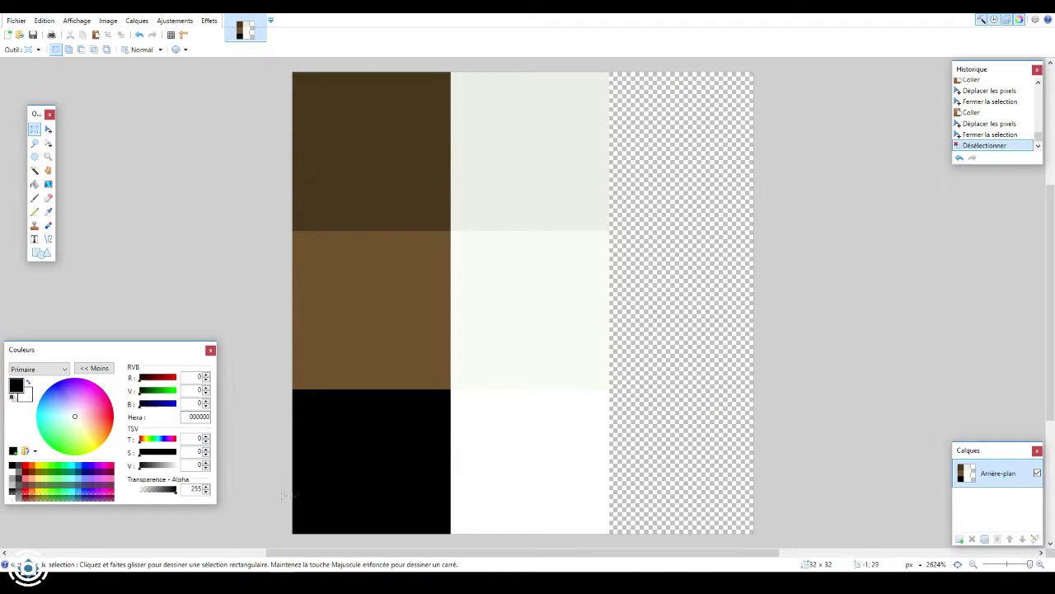
Fill the empty top-right palette cell with red, then refill it with an adjusted red shade
{"action": "left_click_drag", "start_coordinate": [615, 76], "coordinate": [746, 209]}
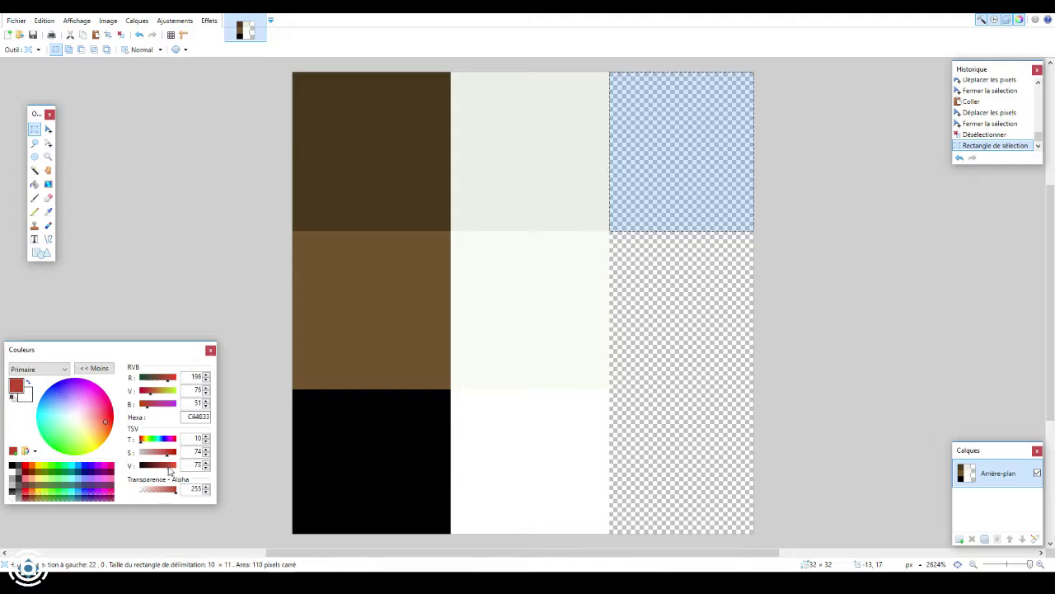
{"action": "left_click", "coordinate": [716, 134]}
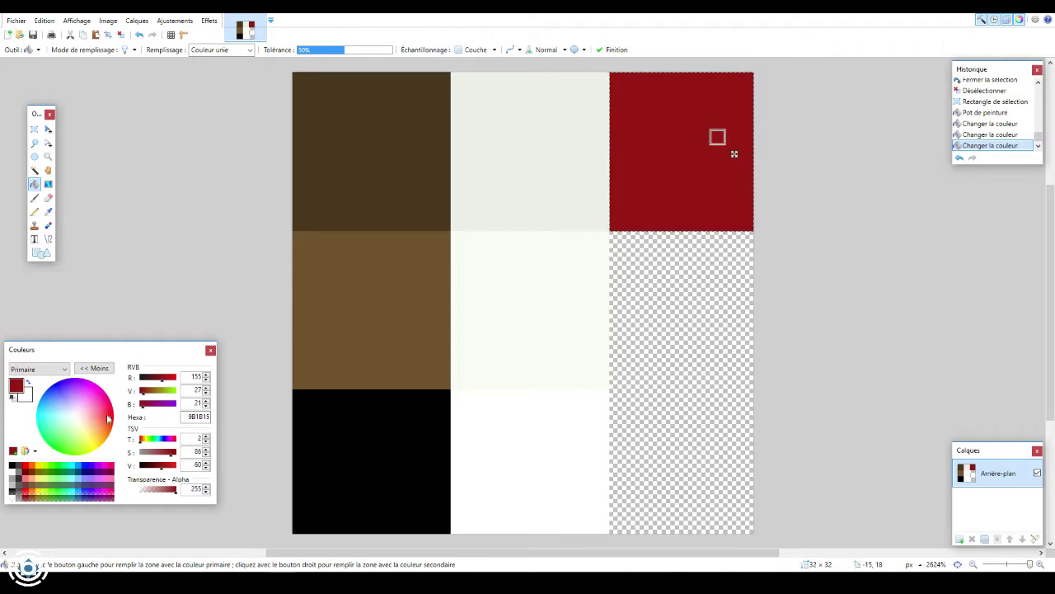
{"action": "left_click_drag", "start_coordinate": [107, 419], "coordinate": [108, 424]}
{"action": "left_click", "coordinate": [716, 136]}
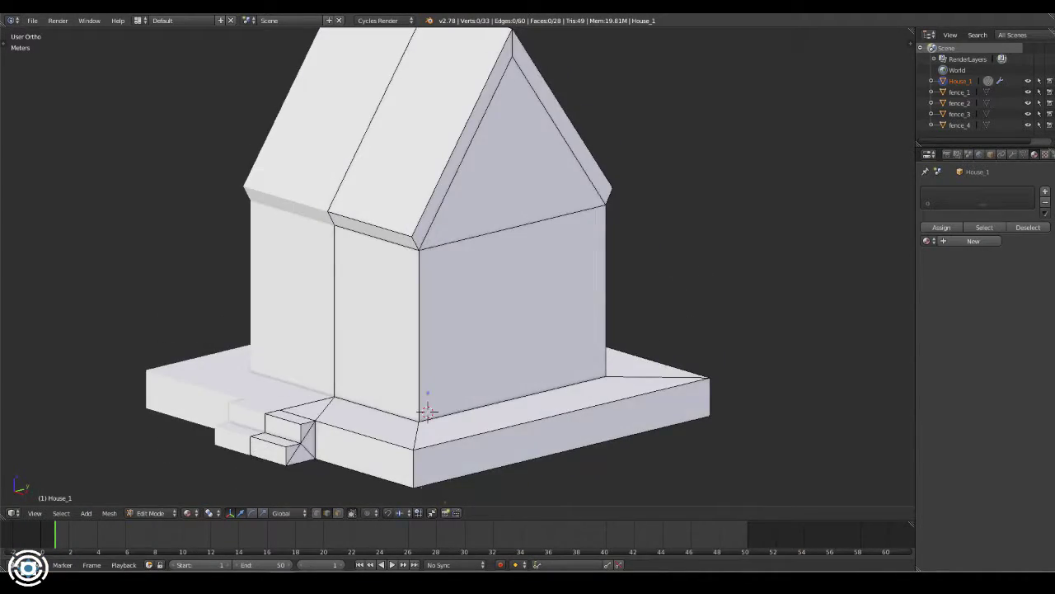
Narrow the front wall face to door width, inset it and delete the unwanted floor faces
{"action": "key", "text": "s"}
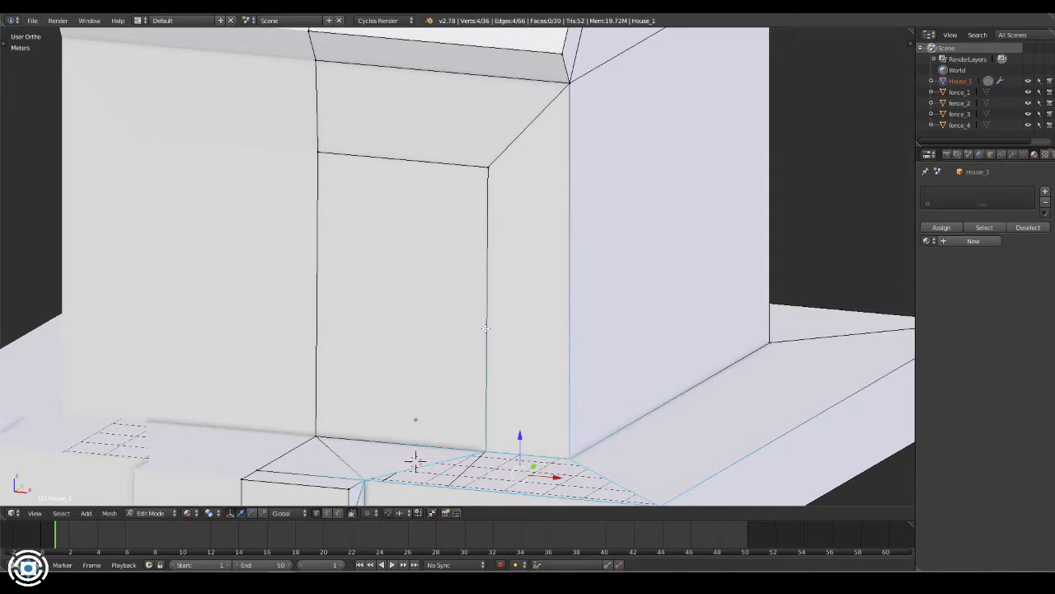
{"action": "scroll", "coordinate": [486, 328], "scroll_direction": "down", "scroll_amount": 2}
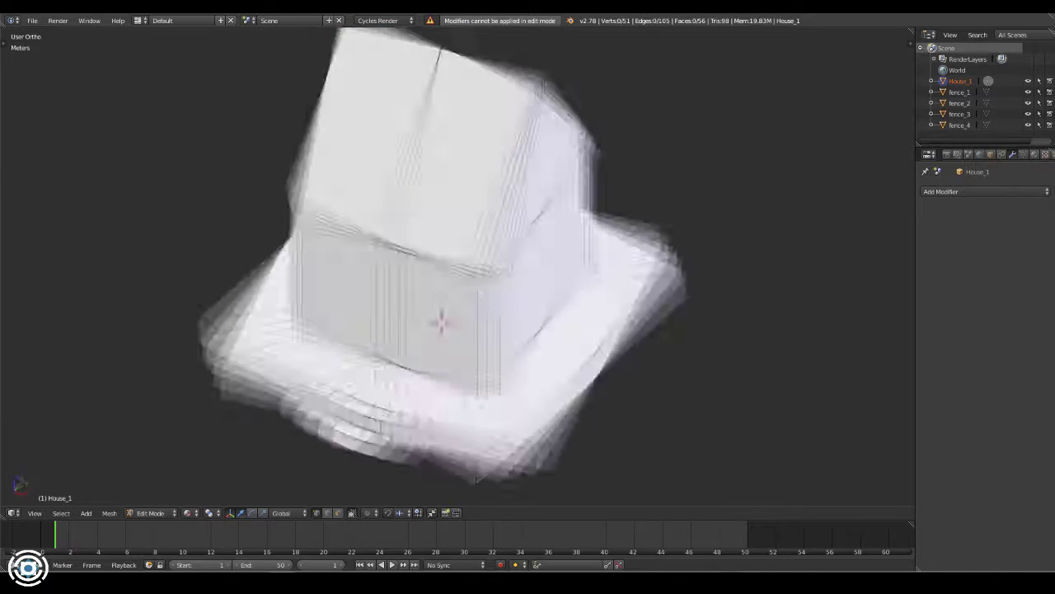
{"action": "right_click", "coordinate": [542, 376]}
{"action": "key", "text": "g"}
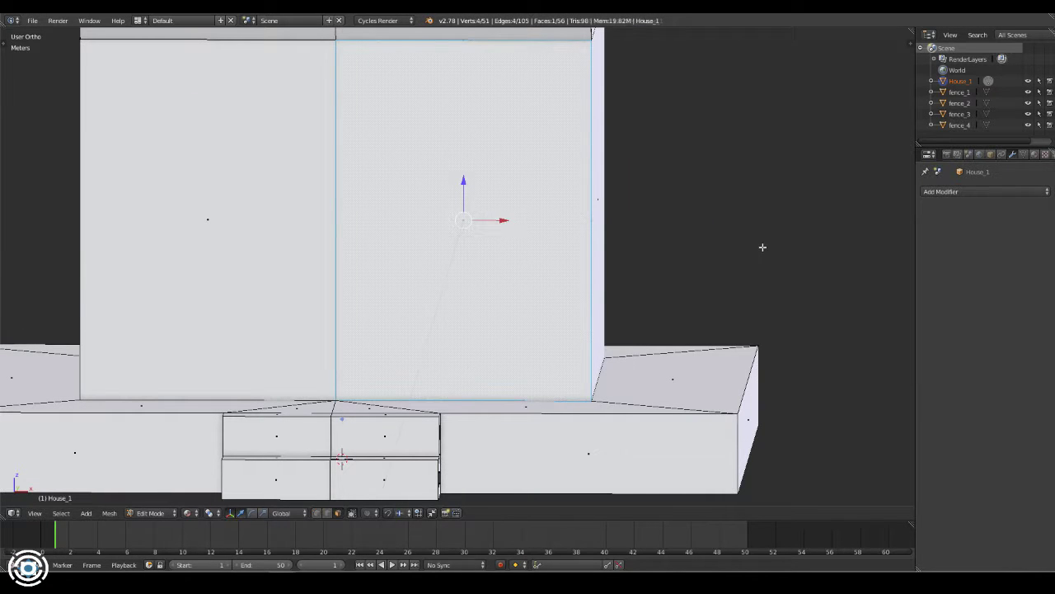
{"action": "key", "text": "i"}
{"action": "left_click", "coordinate": [585, 236]}
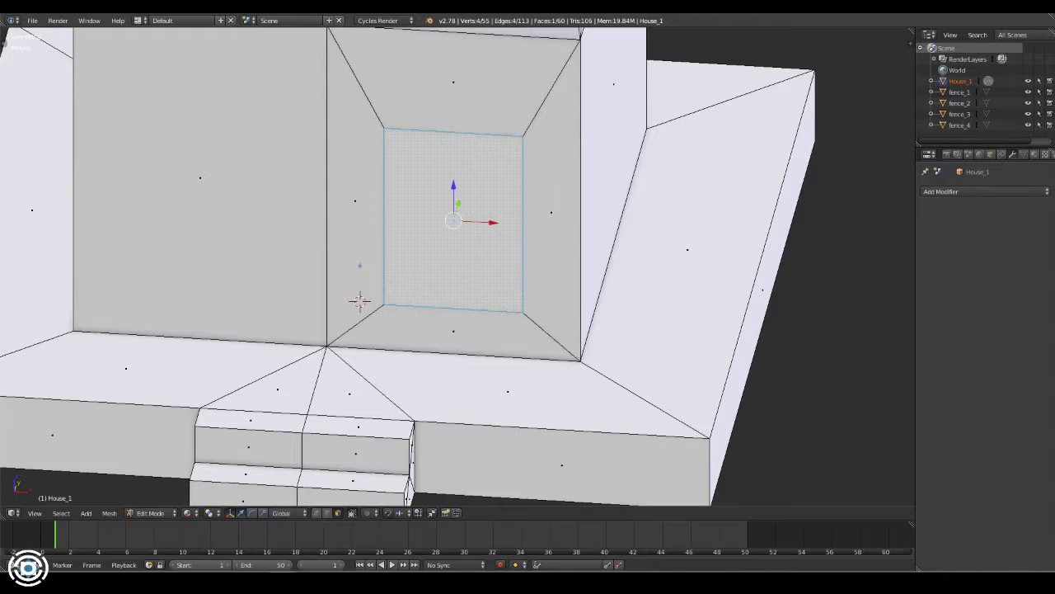
{"action": "key", "text": "x"}
{"action": "left_click", "coordinate": [420, 407]}
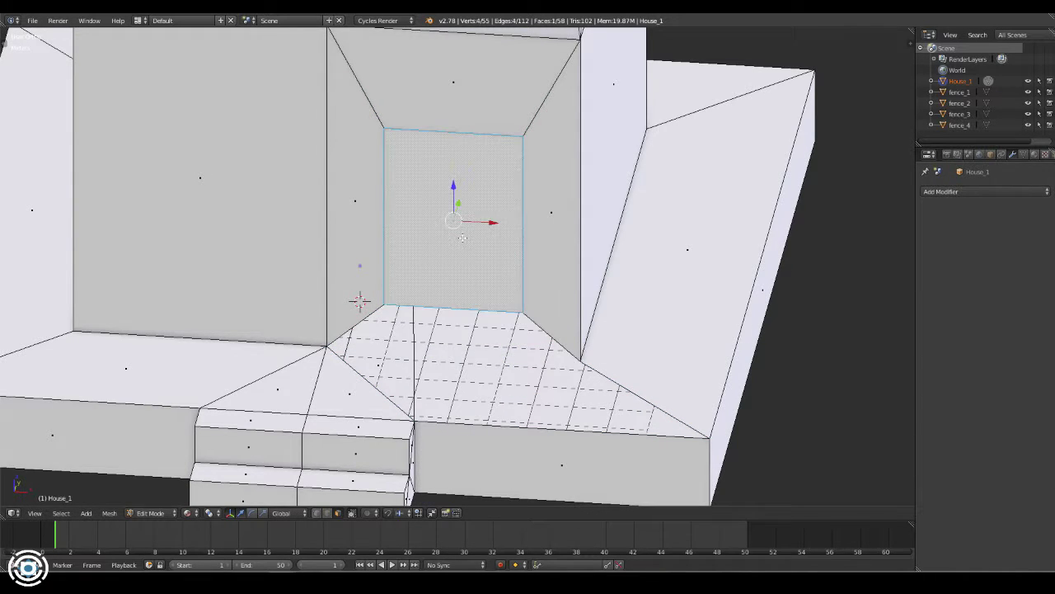
Move the door geometry vertically down to the base and select the new door face
{"action": "key", "text": "KP_1"}
{"action": "left_click", "coordinate": [628, 193]}
{"action": "scroll", "coordinate": [641, 222], "scroll_direction": "up", "scroll_amount": 10}
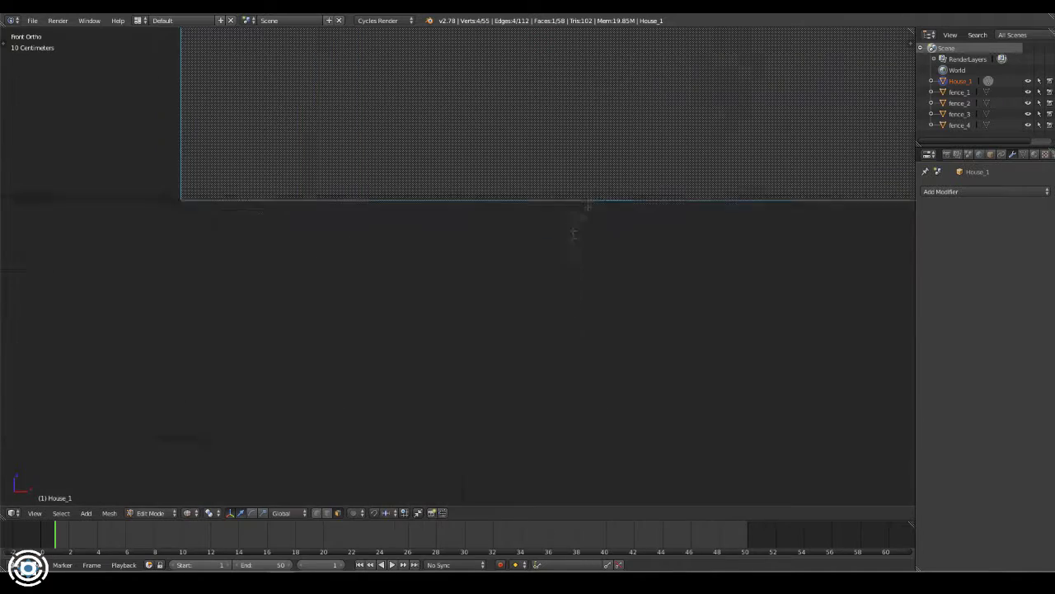
{"action": "key", "text": "g"}
{"action": "key", "text": "z"}
{"action": "left_click", "coordinate": [580, 170]}
{"action": "middle_click_drag", "start_coordinate": [549, 365], "coordinate": [379, 251]}
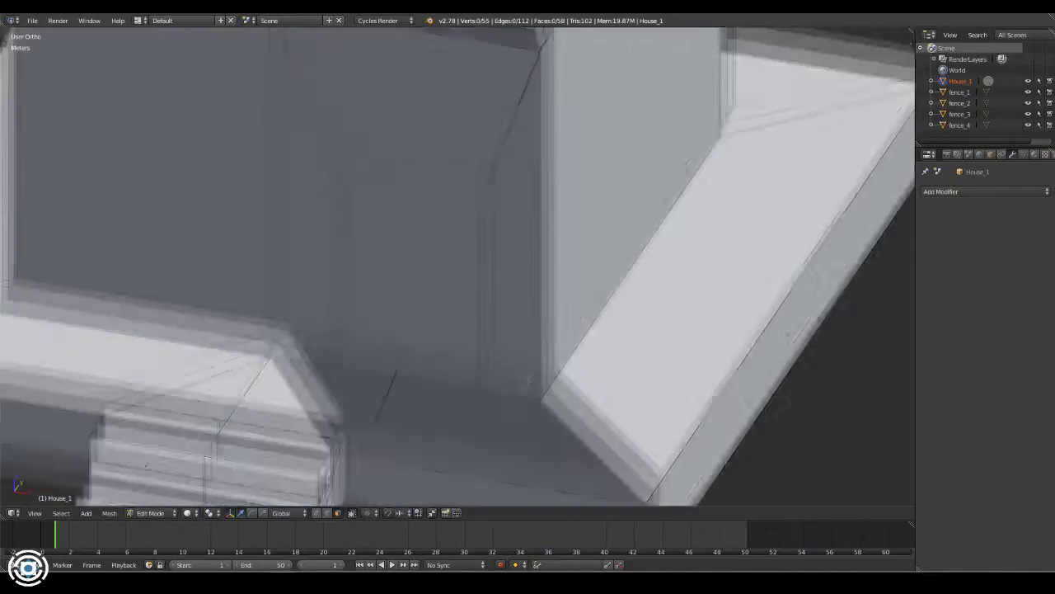
{"action": "key", "text": "a"}
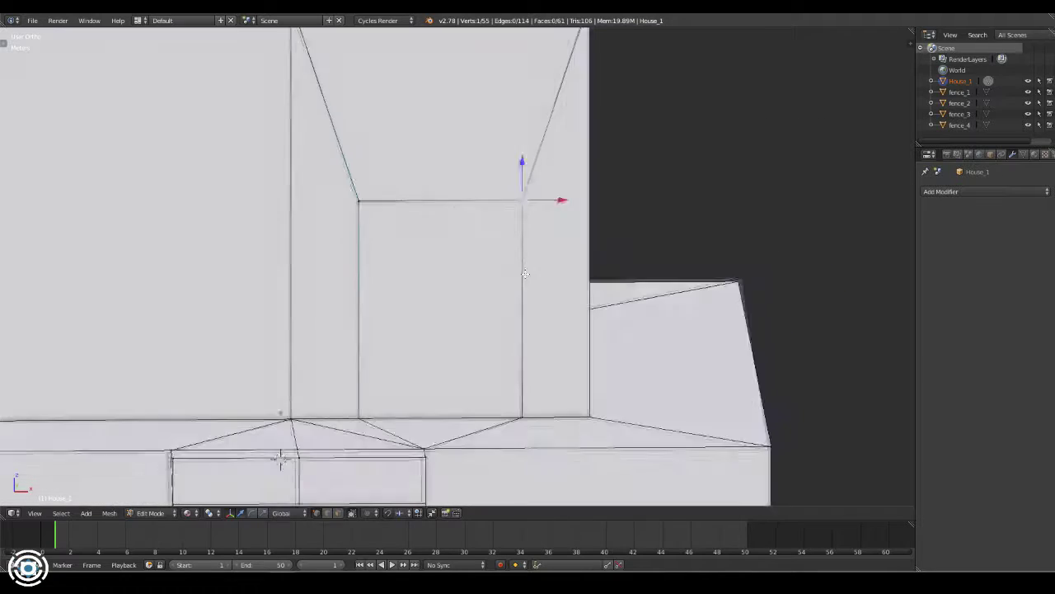
{"action": "left_click", "coordinate": [525, 274]}
{"action": "middle_click_drag", "start_coordinate": [525, 274], "coordinate": [462, 247]}
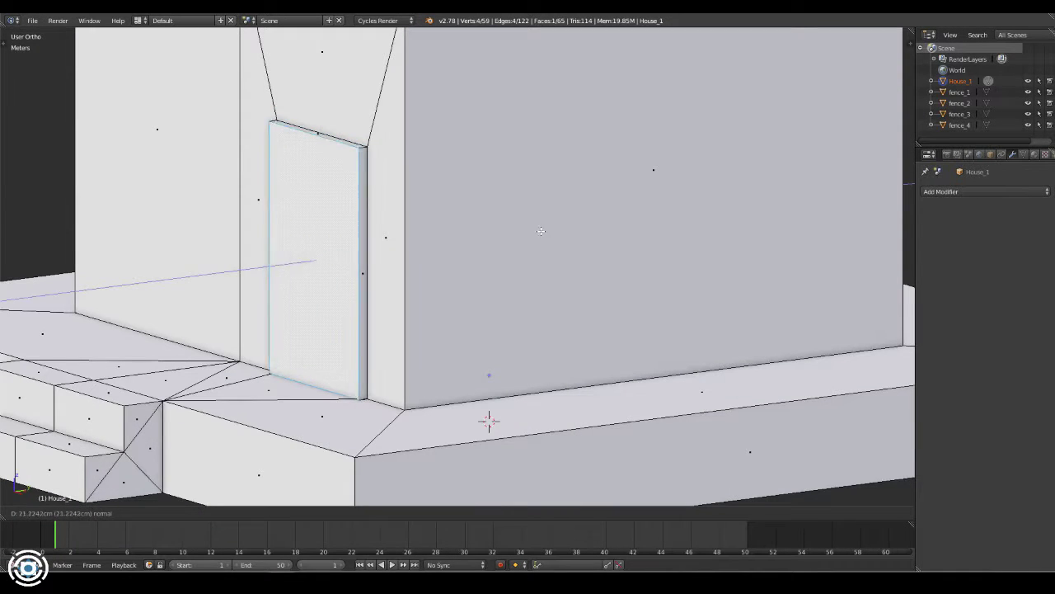
Extrude the door face slightly out from the wall, then bring up the modifier list
{"action": "left_click", "coordinate": [536, 231]}
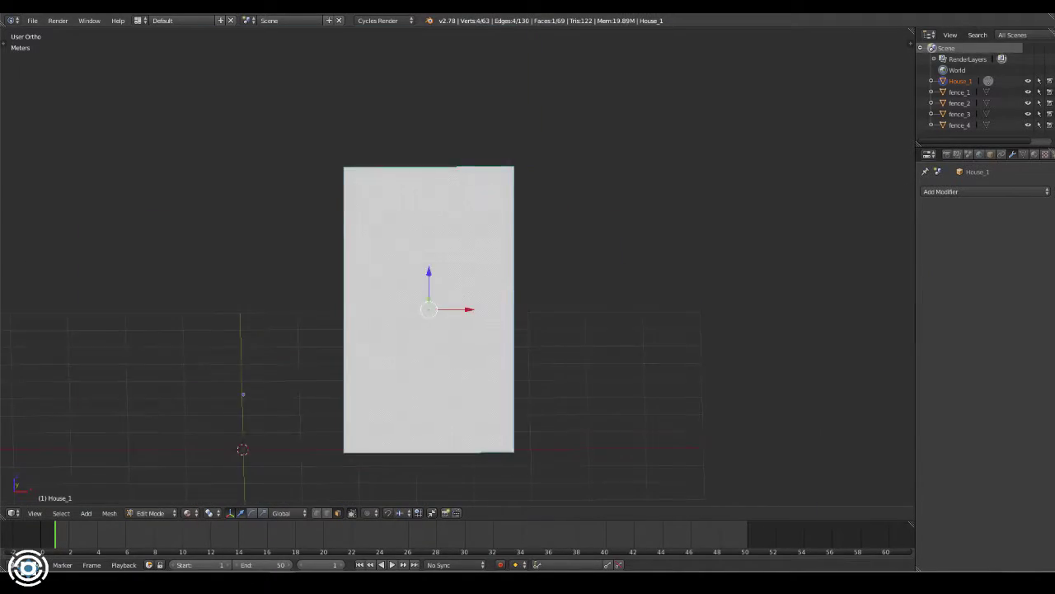
{"action": "left_click", "coordinate": [940, 192]}
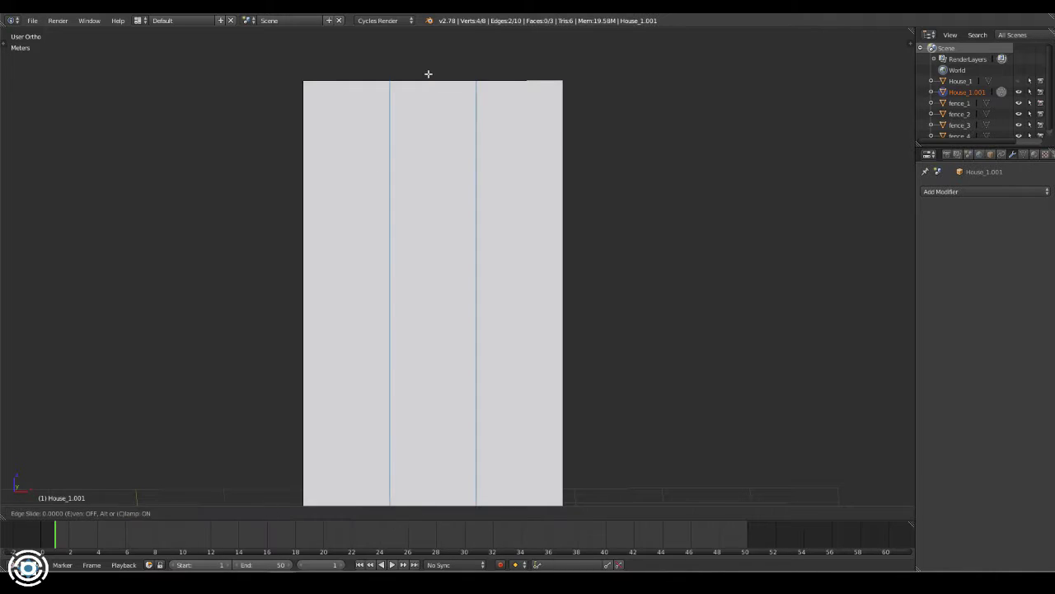
Widen the panel and add edge loops, sliding them along Z to form the cross bar
{"action": "left_click", "coordinate": [577, 239]}
{"action": "left_click", "coordinate": [631, 261]}
{"action": "key", "text": "g"}
{"action": "key", "text": "z"}
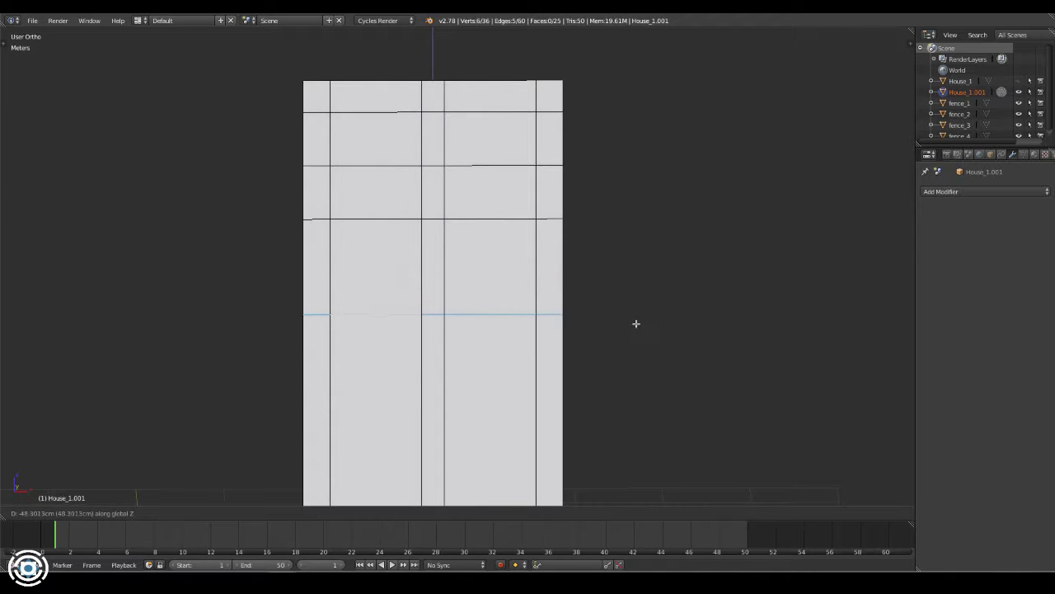
{"action": "left_click", "coordinate": [593, 172]}
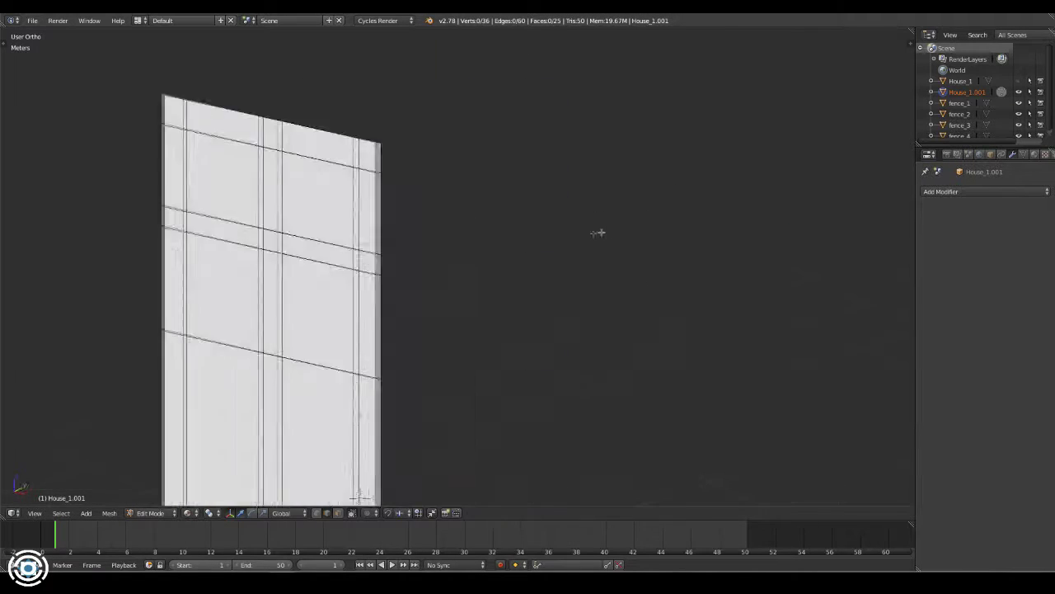
{"action": "middle_click_drag", "start_coordinate": [593, 171], "coordinate": [599, 233]}
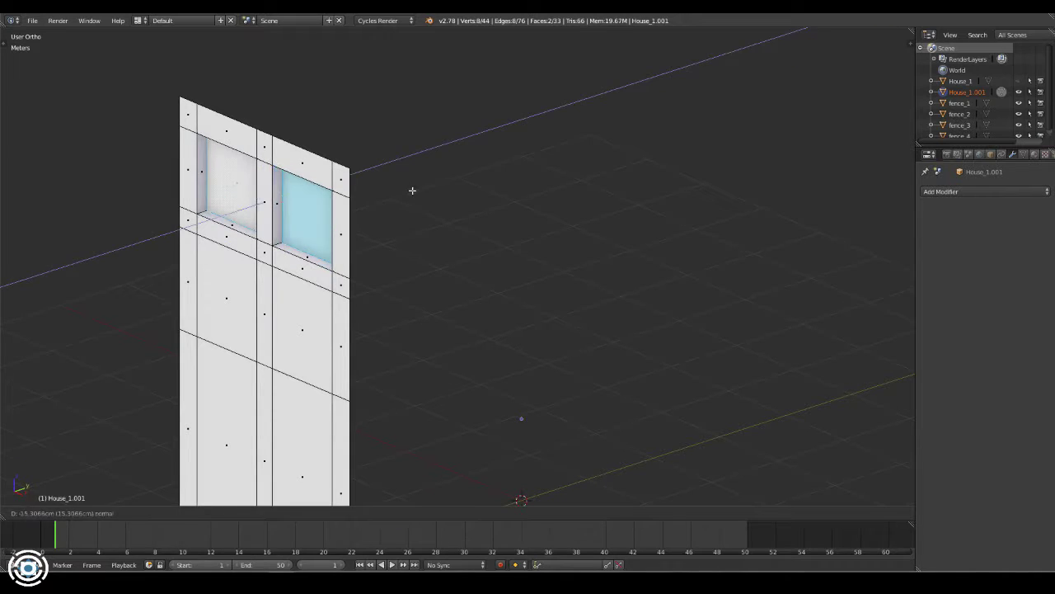
{"action": "middle_click_drag", "start_coordinate": [350, 270], "coordinate": [438, 384]}
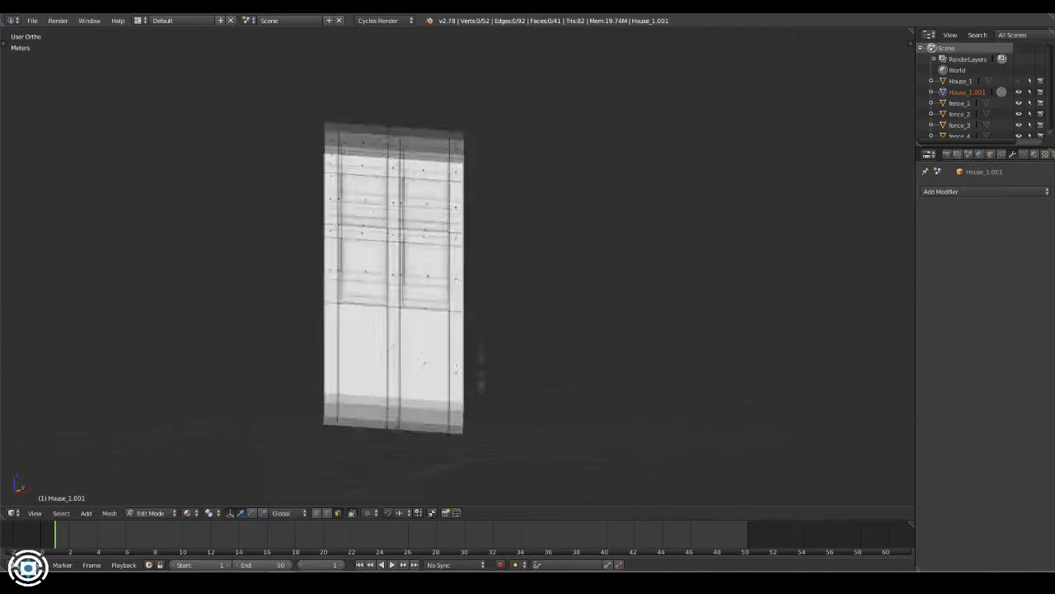
Merge the panel's bottom vertices and collapse the centre vertices into one point
{"action": "key", "text": "alt+m"}
{"action": "left_click", "coordinate": [483, 341]}
{"action": "key", "text": "alt+m"}
{"action": "left_click", "coordinate": [552, 376]}
{"action": "middle_click_drag", "start_coordinate": [313, 371], "coordinate": [387, 330], "text": "shift"}
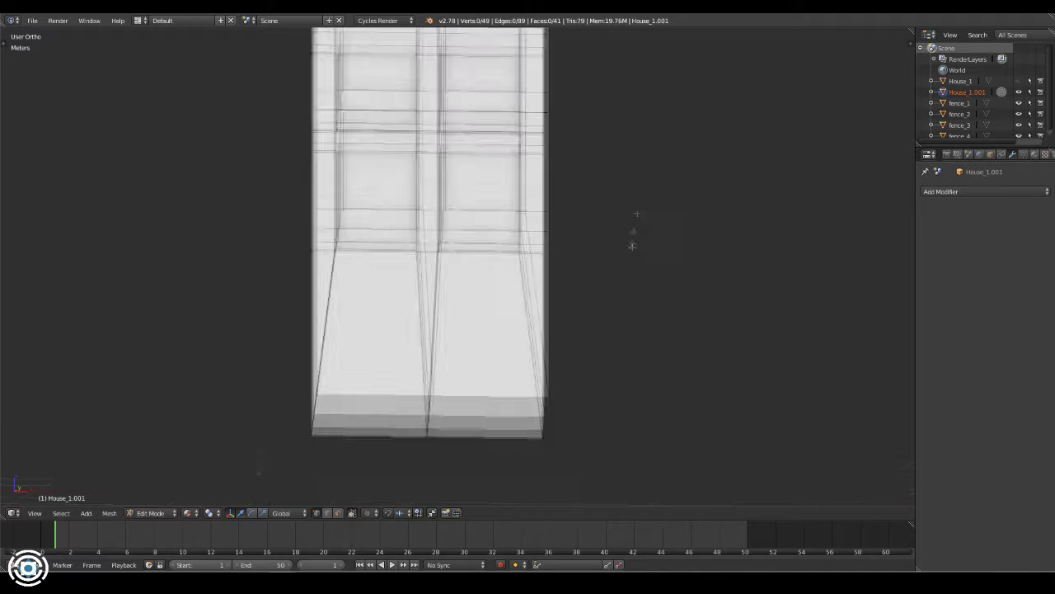
{"action": "scroll", "coordinate": [417, 294], "scroll_direction": "up", "scroll_amount": 2}
{"action": "left_click_drag", "start_coordinate": [378, 298], "coordinate": [412, 326]}
{"action": "key", "text": "alt+m"}
{"action": "left_click", "coordinate": [386, 306]}
{"action": "middle_click_drag", "start_coordinate": [386, 307], "coordinate": [363, 332]}
Merge the remaining stray vertices at the left corner, right edge and top of the panel
{"action": "key", "text": "alt+m"}
{"action": "left_click", "coordinate": [400, 348]}
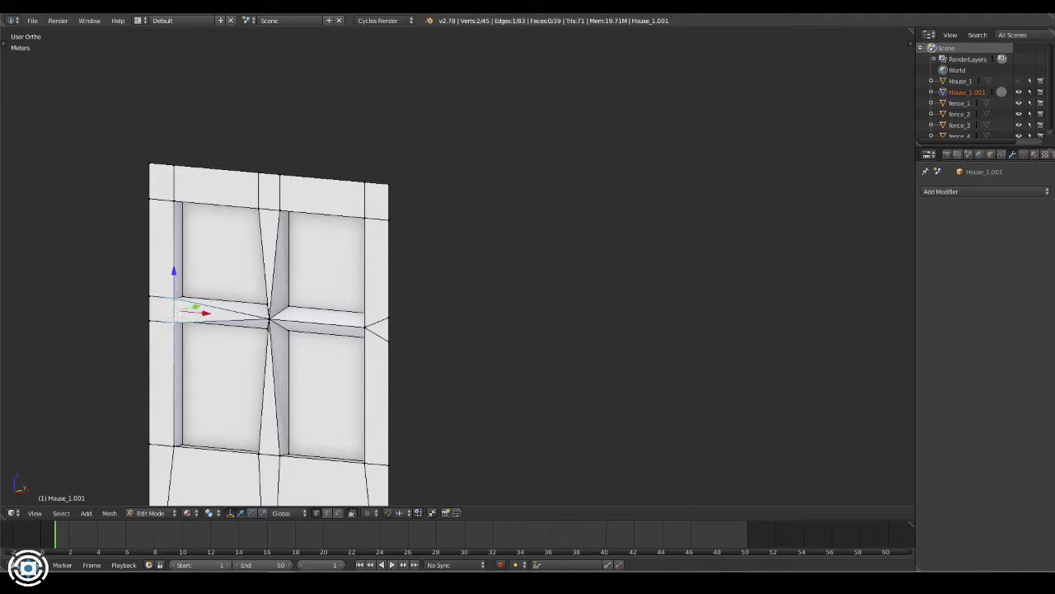
{"action": "key", "text": "alt+m"}
{"action": "left_click", "coordinate": [248, 208]}
{"action": "mouse_move", "coordinate": [247, 208]}
{"action": "middle_mouse_down"}
{"action": "mouse_move", "coordinate": [392, 484]}
{"action": "mouse_move", "coordinate": [388, 413]}
{"action": "mouse_move", "coordinate": [495, 330]}
{"action": "middle_mouse_up"}
{"action": "right_click", "coordinate": [551, 288]}
{"action": "key", "text": "alt+m"}
{"action": "left_click", "coordinate": [558, 239]}
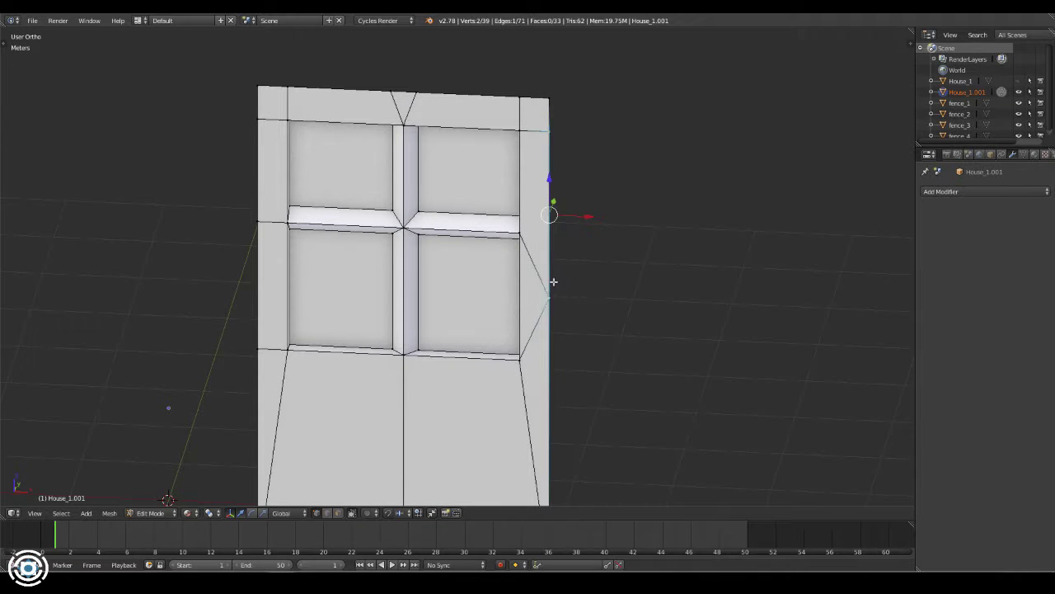
{"action": "left_click", "coordinate": [557, 110]}
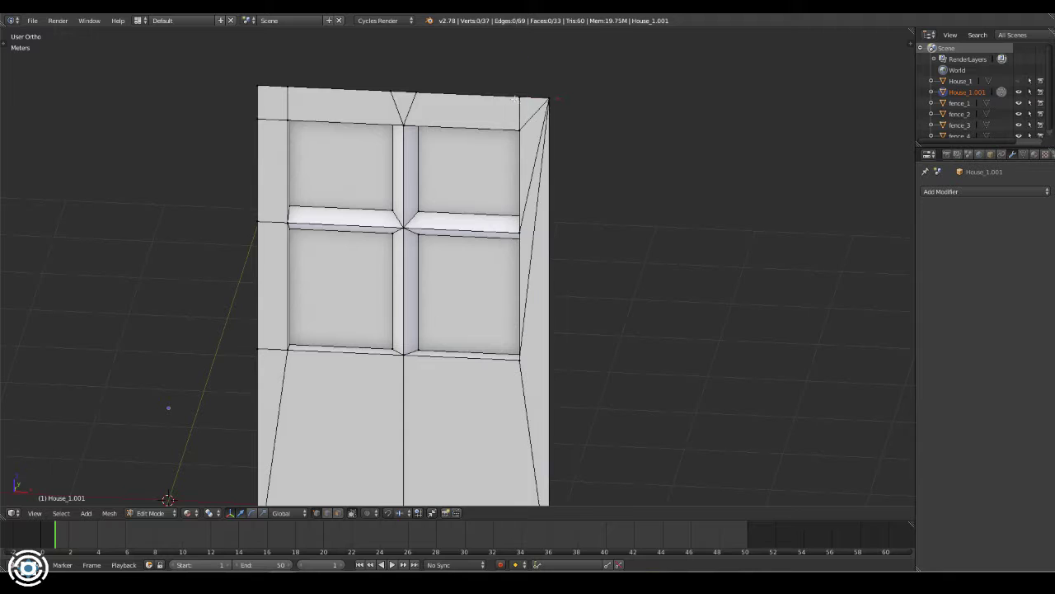
{"action": "left_click", "coordinate": [417, 94]}
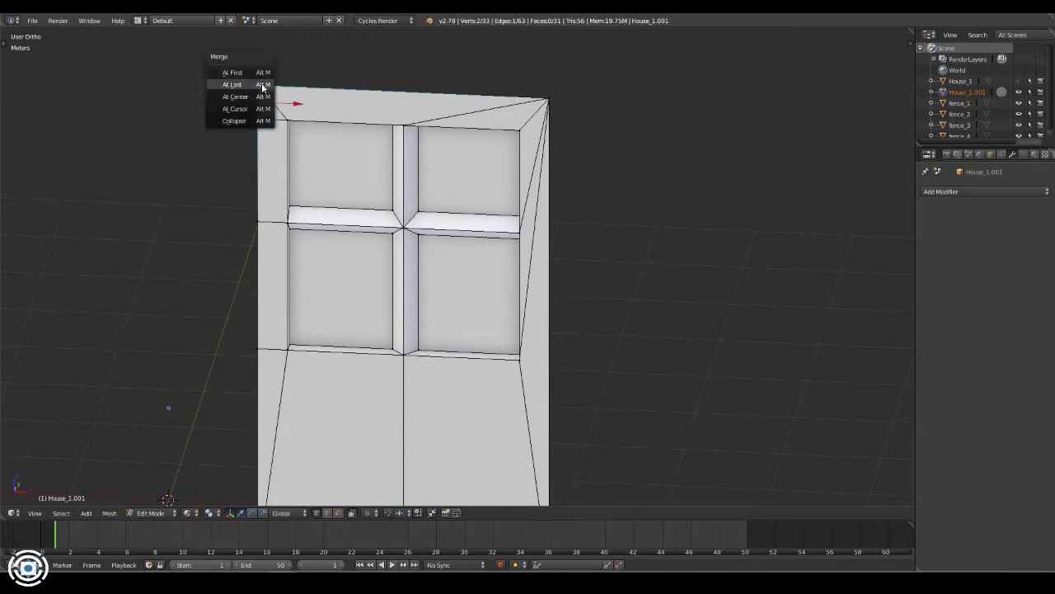
{"action": "left_click", "coordinate": [262, 86]}
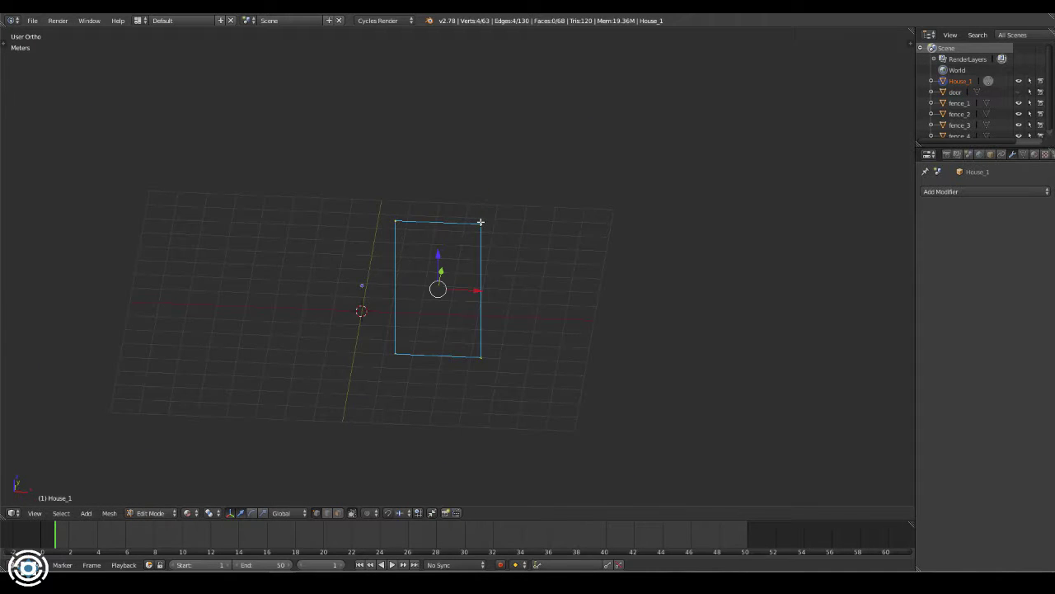
Delete the rectangle's edges and extrude the door-frame edges along the Y axis
{"action": "key", "text": "x"}
{"action": "left_click", "coordinate": [481, 212]}
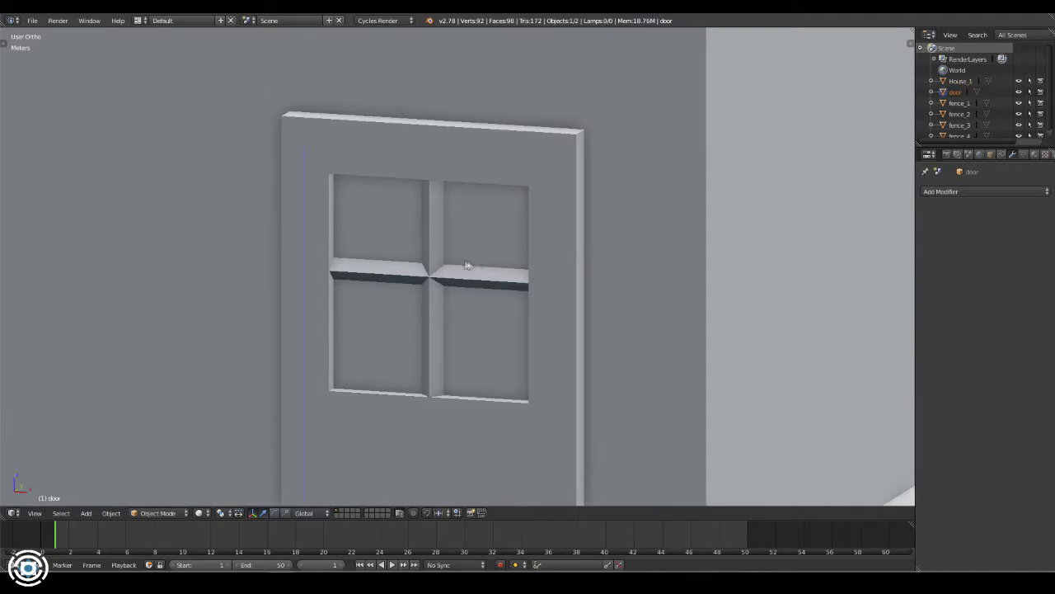
{"action": "key", "text": "g"}
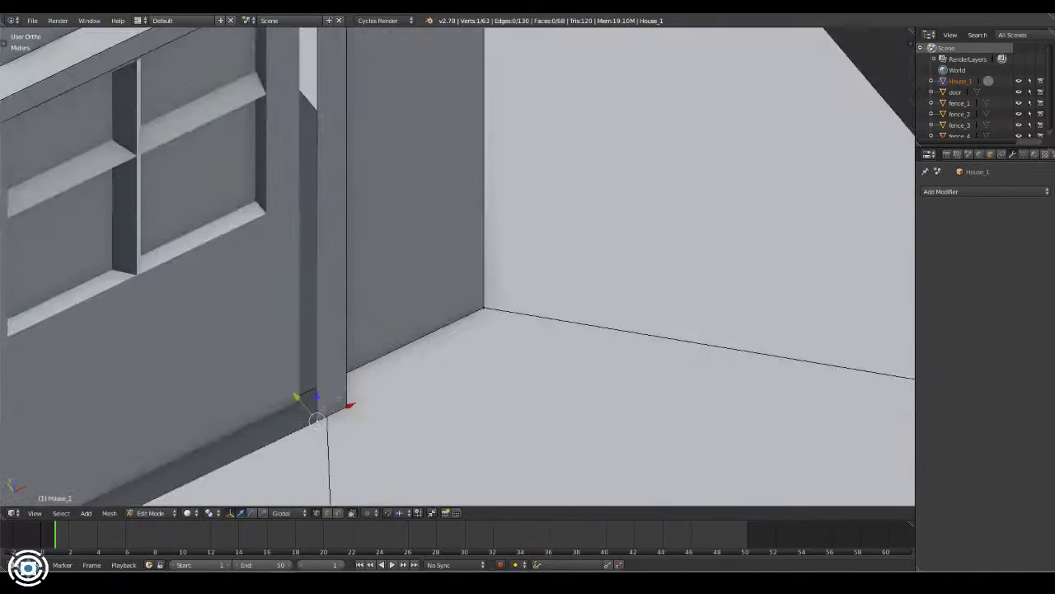
{"action": "middle_click_drag", "start_coordinate": [338, 398], "coordinate": [469, 186]}
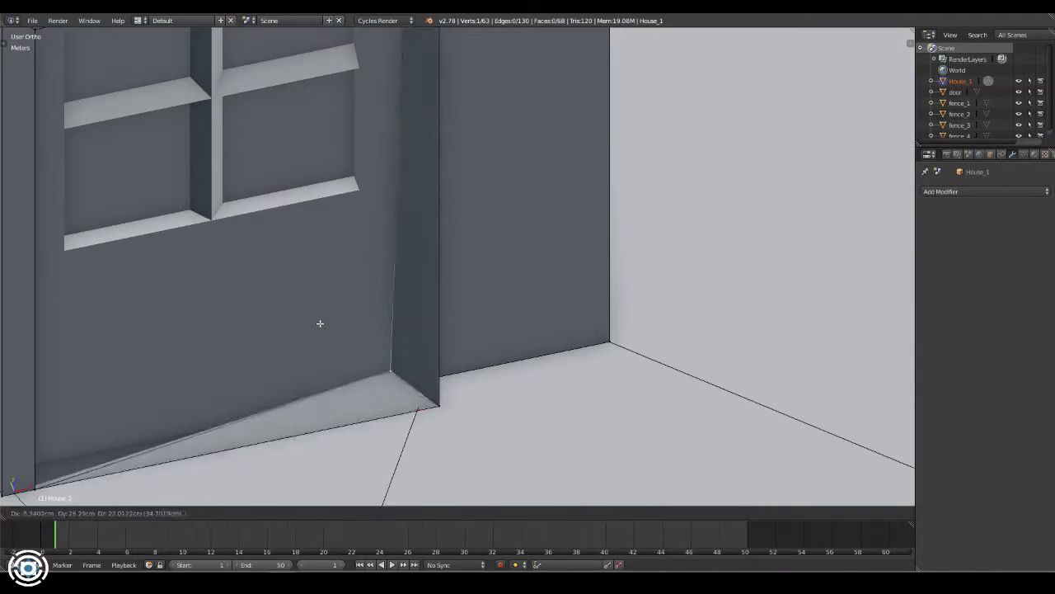
{"action": "middle_click_drag", "start_coordinate": [283, 428], "coordinate": [495, 236]}
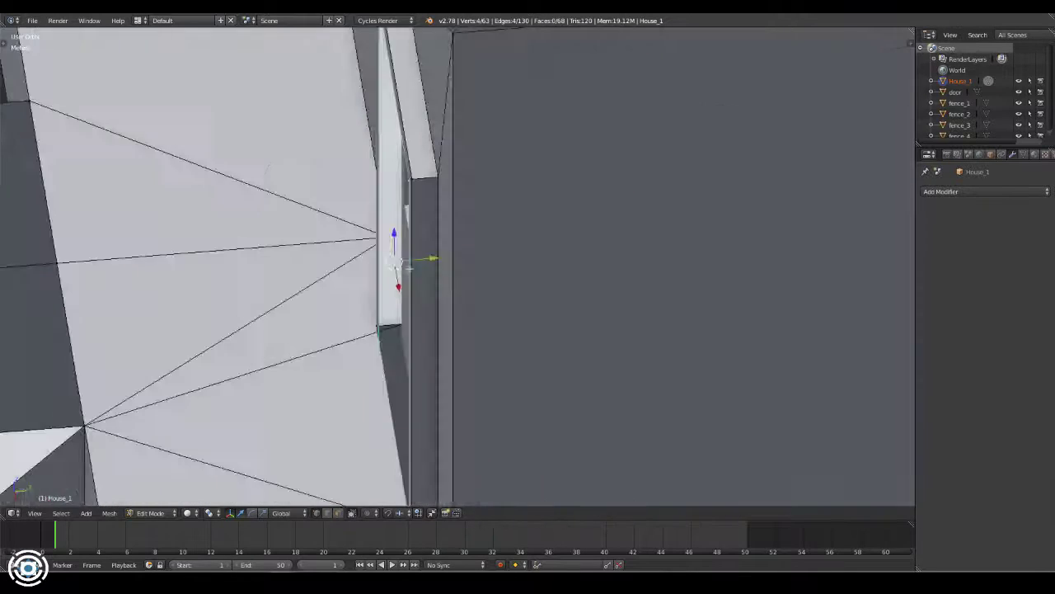
{"action": "key", "text": "e"}
{"action": "key", "text": "y"}
{"action": "left_click", "coordinate": [508, 231]}
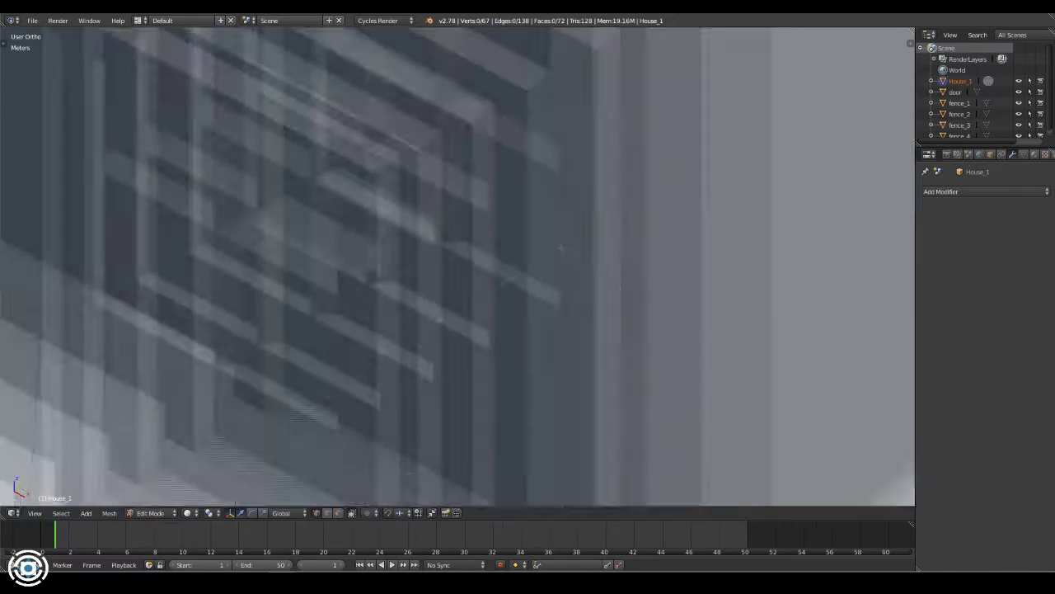
Delete the floor face beneath the door, using wireframe view to reach it
{"action": "mouse_move", "coordinate": [596, 365]}
{"action": "middle_mouse_down"}
{"action": "mouse_move", "coordinate": [534, 297]}
{"action": "mouse_move", "coordinate": [574, 288]}
{"action": "middle_mouse_up"}
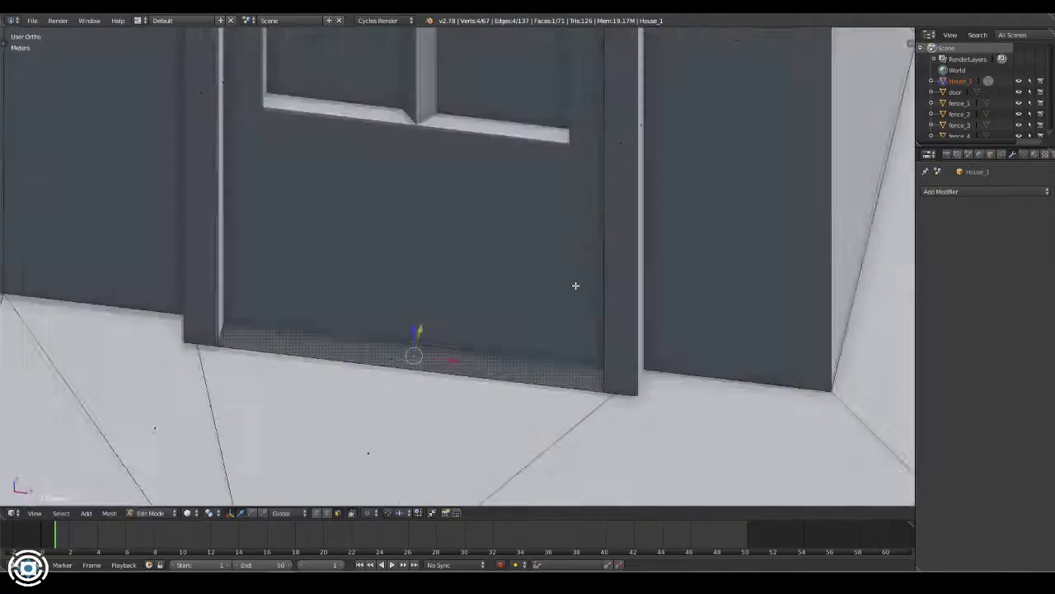
{"action": "key", "text": "z"}
{"action": "middle_click_drag", "start_coordinate": [587, 358], "coordinate": [434, 368]}
{"action": "key", "text": "a"}
{"action": "right_click", "coordinate": [413, 363]}
{"action": "key", "text": "x"}
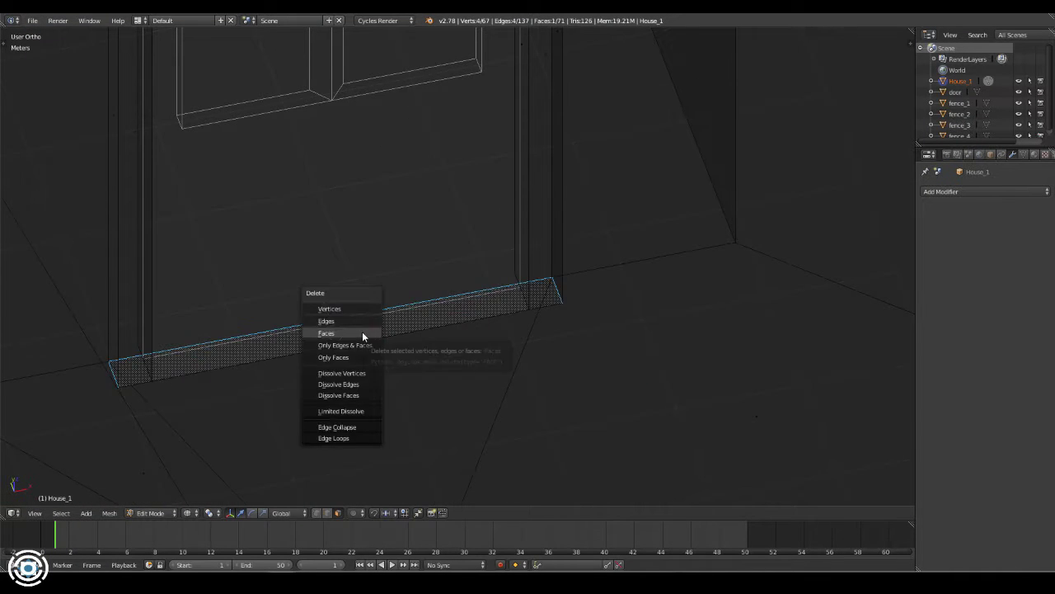
{"action": "left_click", "coordinate": [365, 337]}
{"action": "mouse_move", "coordinate": [471, 302]}
{"action": "middle_mouse_down"}
{"action": "mouse_move", "coordinate": [354, 322]}
{"action": "mouse_move", "coordinate": [250, 401]}
{"action": "middle_mouse_up"}
{"action": "key", "text": "z"}
{"action": "scroll", "coordinate": [344, 350], "scroll_direction": "up", "scroll_amount": 3}
{"action": "scroll", "coordinate": [344, 349], "scroll_direction": "down", "scroll_amount": 4}
Isolate the bottom door-frame vertices and snap the 3D cursor to the door's bottom edge
{"action": "key", "text": "a"}
{"action": "key", "text": "a"}
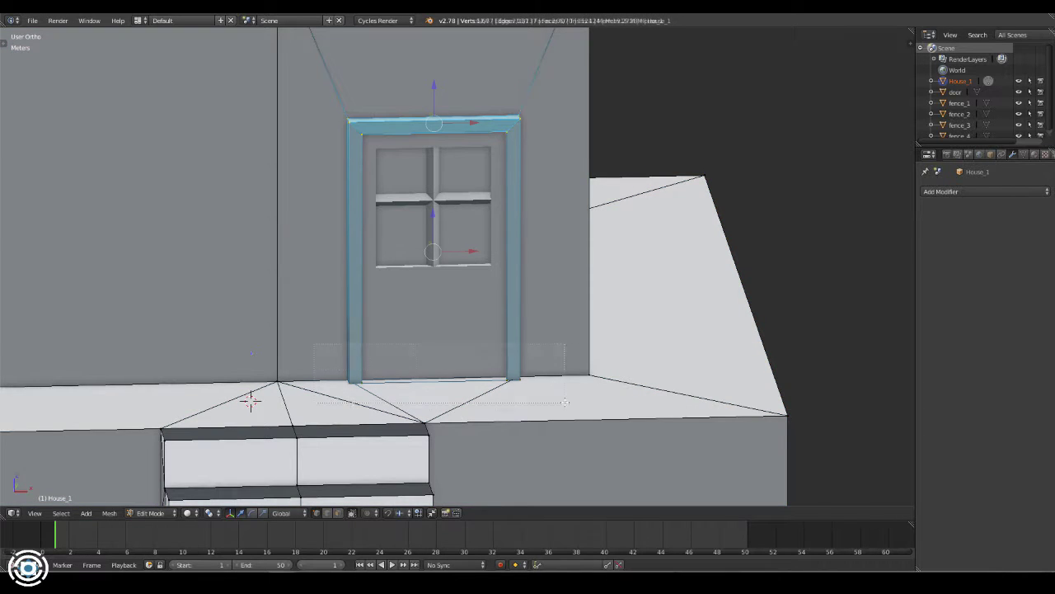
{"action": "key", "text": "z"}
{"action": "left_click_drag", "start_coordinate": [557, 384], "coordinate": [559, 384]}
{"action": "key", "text": "z"}
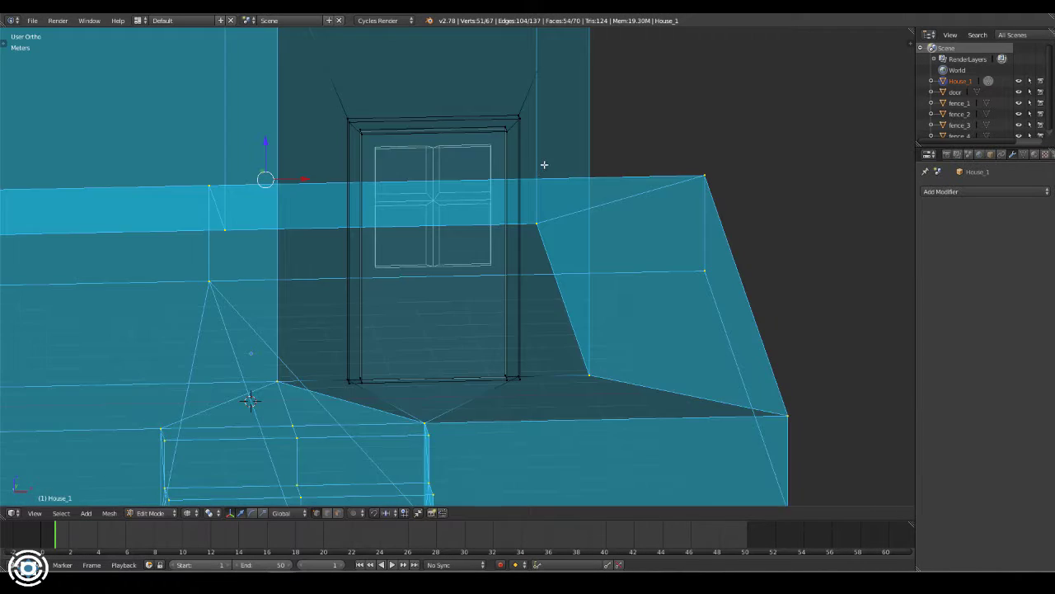
{"action": "key", "text": "shift+h"}
{"action": "middle_click_drag", "start_coordinate": [544, 165], "coordinate": [400, 426]}
{"action": "scroll", "coordinate": [177, 345], "scroll_direction": "up", "scroll_amount": 4}
{"action": "key", "text": "shift+s"}
{"action": "left_click", "coordinate": [467, 271]}
{"action": "key", "text": "shift+s"}
{"action": "left_click", "coordinate": [471, 297]}
Delete the unwanted frame vertex, the stray edge and the extra face around the door frame
{"action": "middle_click_drag", "start_coordinate": [340, 311], "coordinate": [379, 193]}
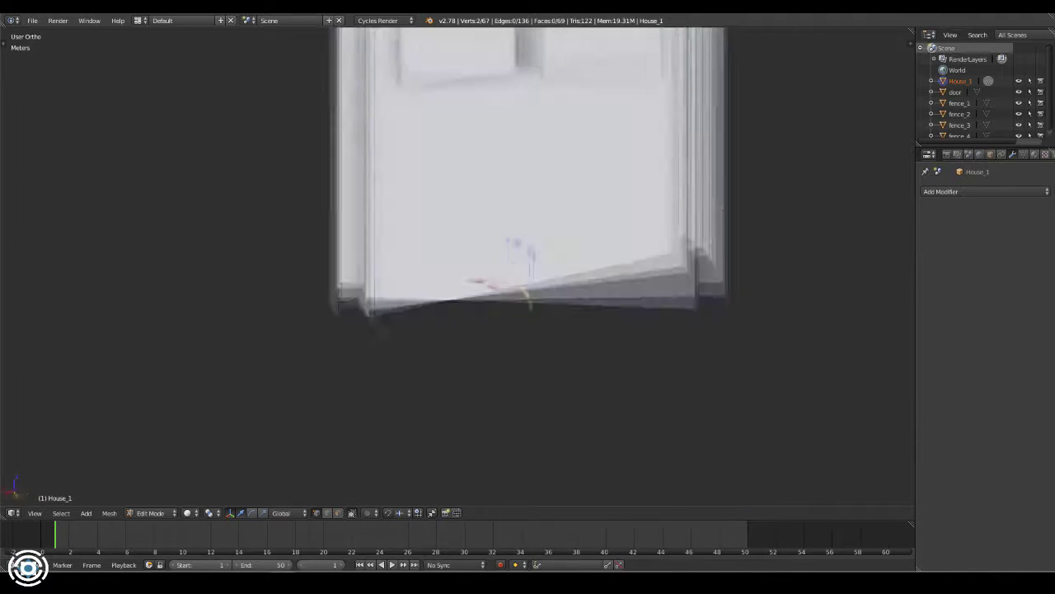
{"action": "right_click", "coordinate": [379, 193]}
{"action": "key", "text": "x"}
{"action": "left_click", "coordinate": [379, 193]}
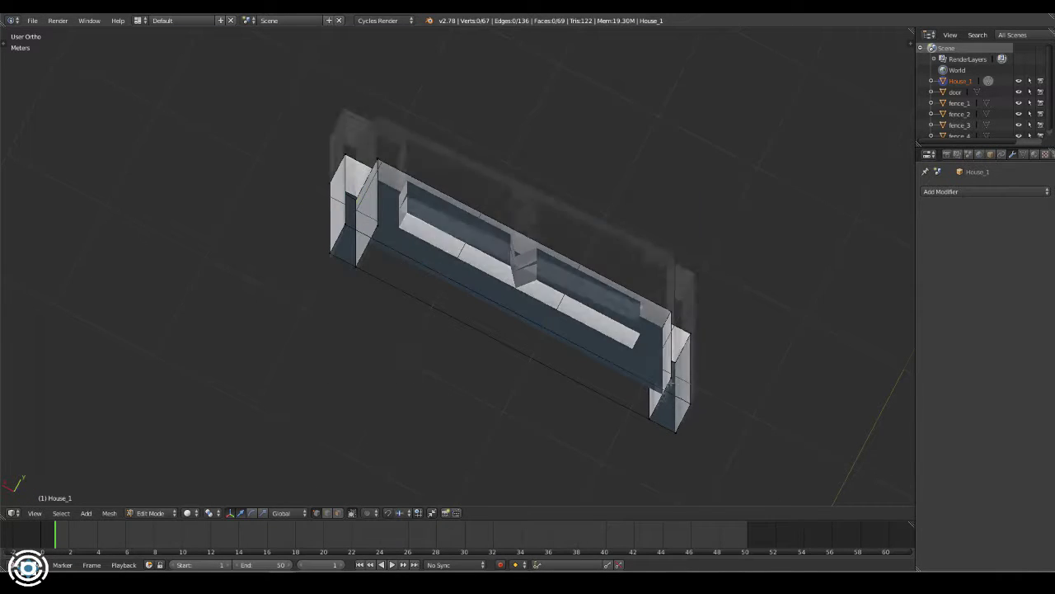
{"action": "scroll", "coordinate": [569, 429], "scroll_direction": "up", "scroll_amount": 4}
{"action": "middle_click_drag", "start_coordinate": [335, 279], "coordinate": [419, 321]}
{"action": "key", "text": "x"}
{"action": "left_click", "coordinate": [461, 323]}
{"action": "middle_click_drag", "start_coordinate": [493, 342], "coordinate": [334, 513]}
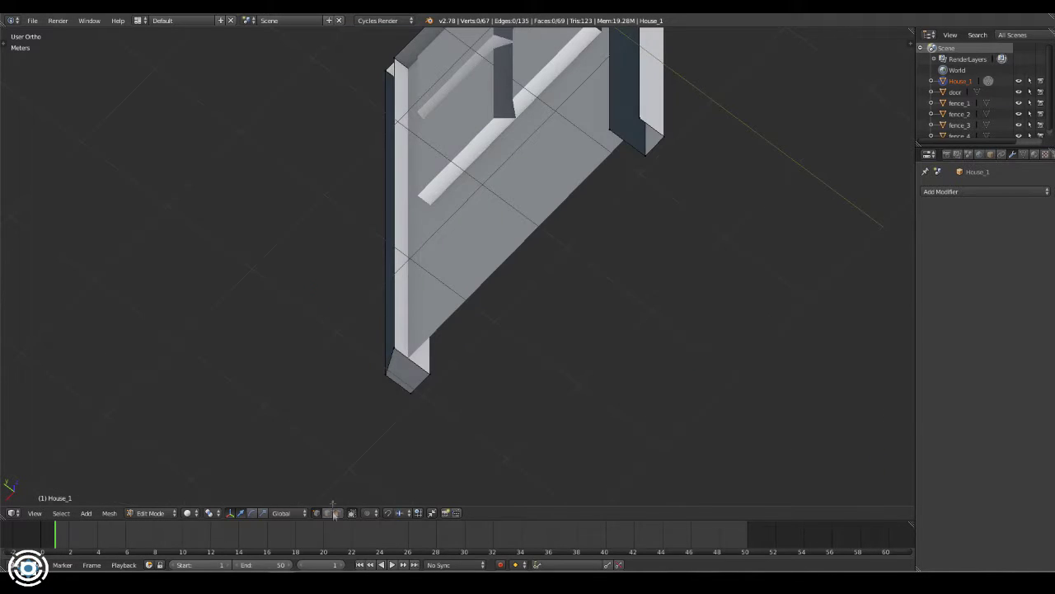
{"action": "key", "text": "x"}
{"action": "left_click", "coordinate": [377, 384]}
{"action": "middle_click_drag", "start_coordinate": [377, 384], "coordinate": [317, 516]}
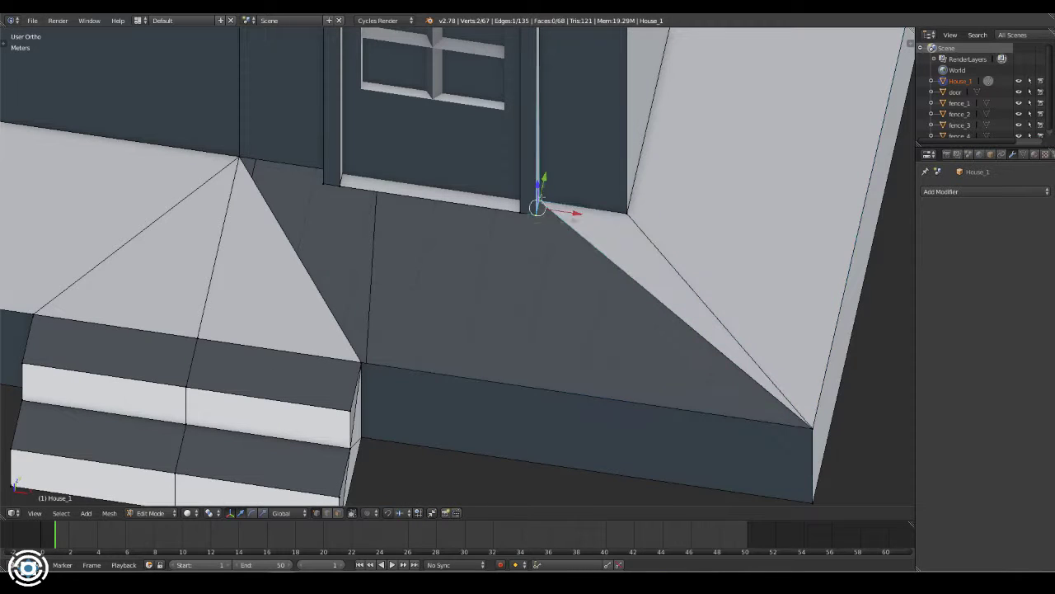
Fill the floor faces in front of the door and merge the stray corner and wall vertices
{"action": "key", "text": "f"}
{"action": "key", "text": "f"}
{"action": "middle_click_drag", "start_coordinate": [363, 202], "coordinate": [122, 232]}
{"action": "key", "text": "f"}
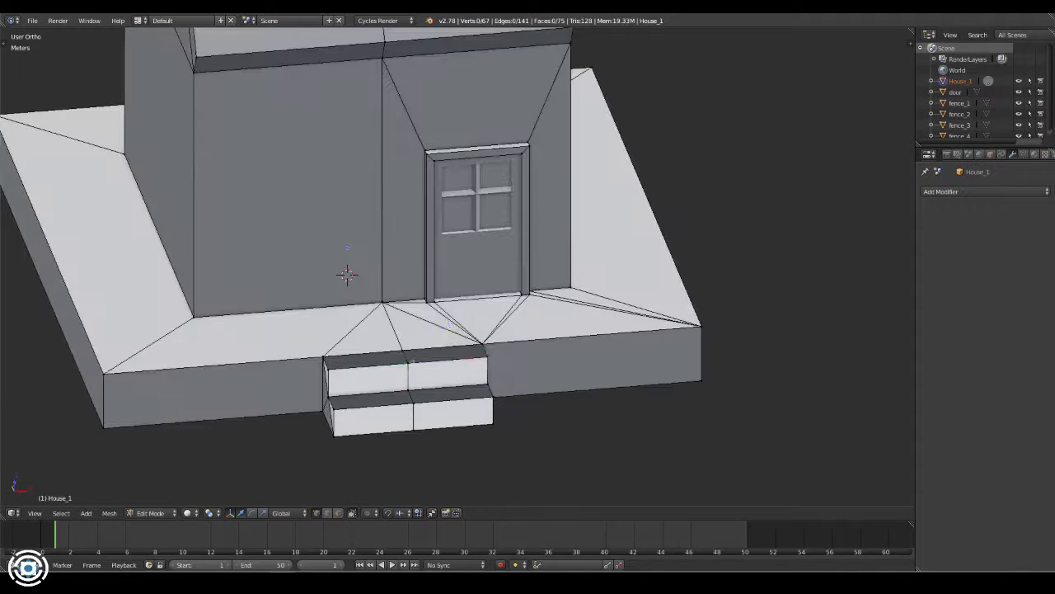
{"action": "key", "text": "alt+m"}
{"action": "left_click", "coordinate": [454, 353]}
{"action": "key", "text": "alt+m"}
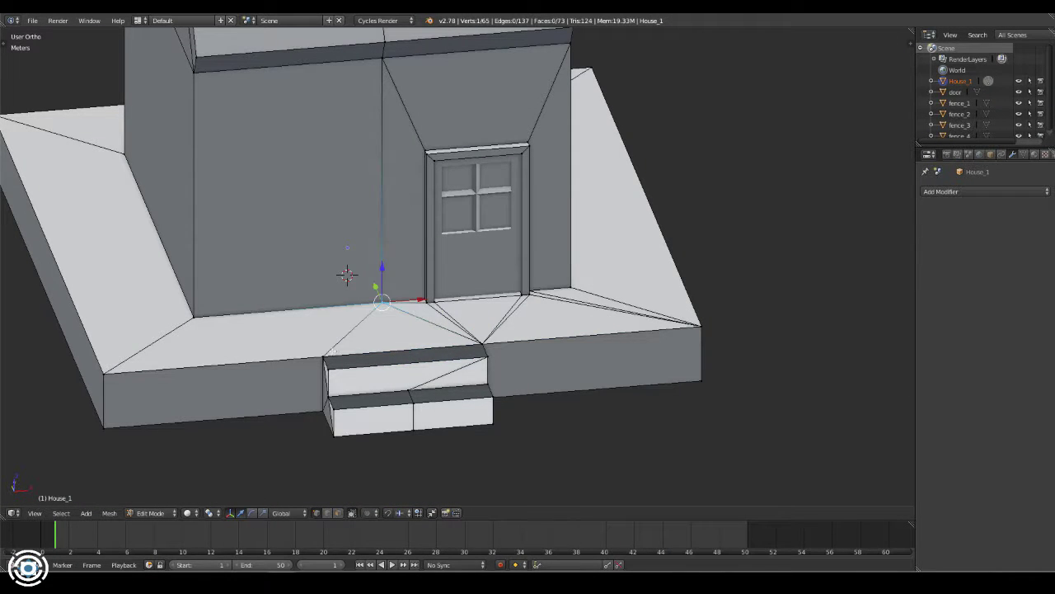
{"action": "key", "text": "alt+m"}
{"action": "middle_click_drag", "start_coordinate": [335, 364], "coordinate": [392, 395]}
{"action": "key", "text": "alt+m"}
{"action": "left_click", "coordinate": [461, 437]}
{"action": "mouse_move", "coordinate": [462, 437]}
{"action": "middle_mouse_down"}
{"action": "mouse_move", "coordinate": [495, 396]}
{"action": "mouse_move", "coordinate": [456, 396]}
{"action": "middle_mouse_up"}
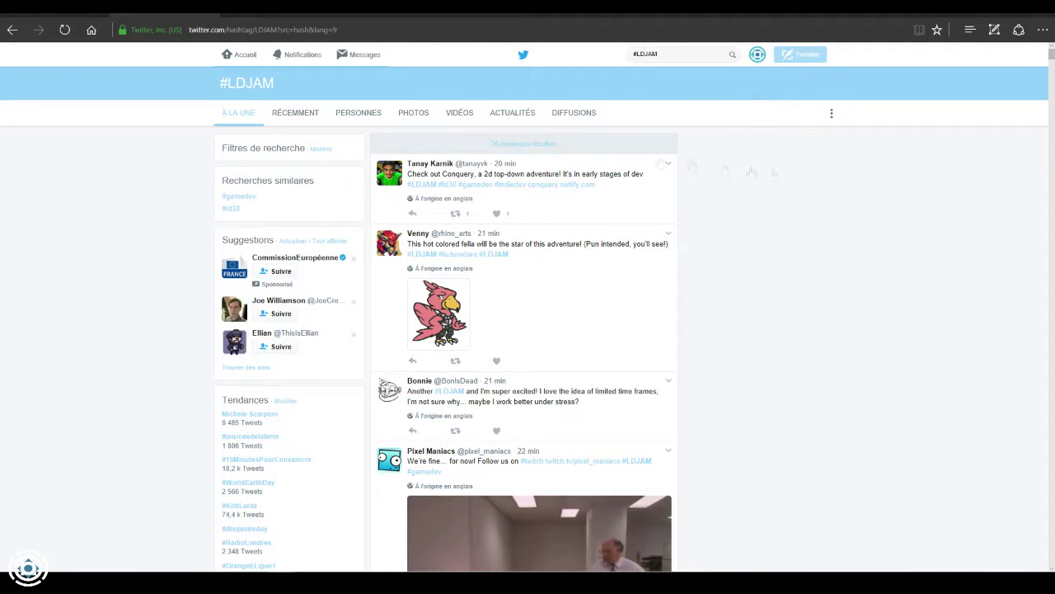
Load the newly posted #LDJAM tweets and scroll down through the feed
{"action": "left_click", "coordinate": [518, 146]}
{"action": "scroll", "coordinate": [517, 146], "scroll_direction": "down", "scroll_amount": 5}
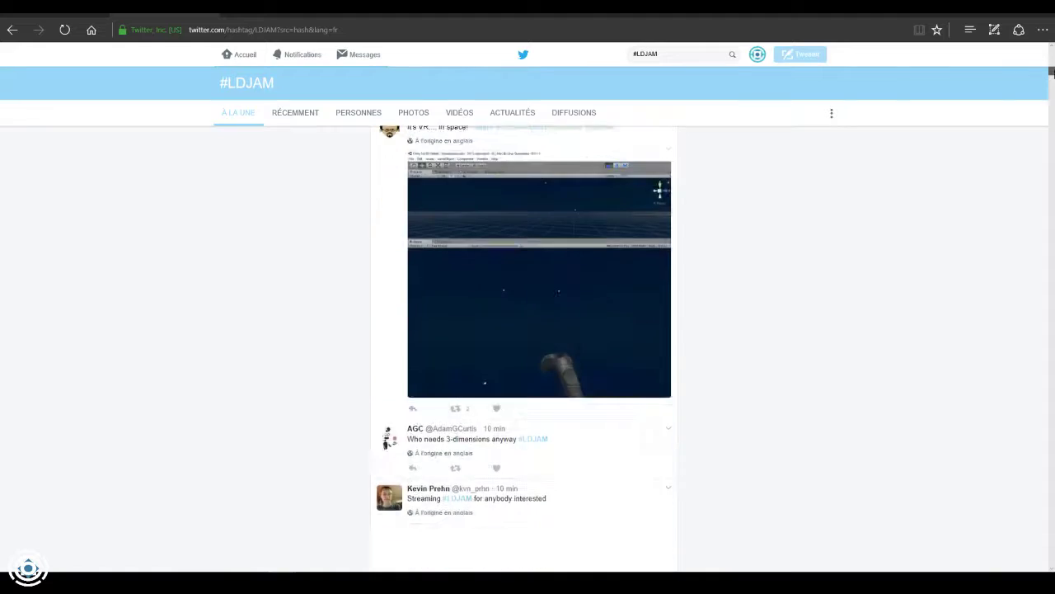
{"action": "scroll", "coordinate": [835, 241], "scroll_direction": "down", "scroll_amount": 5}
{"action": "scroll", "coordinate": [836, 242], "scroll_direction": "down", "scroll_amount": 3}
{"action": "scroll", "coordinate": [835, 242], "scroll_direction": "down", "scroll_amount": 1}
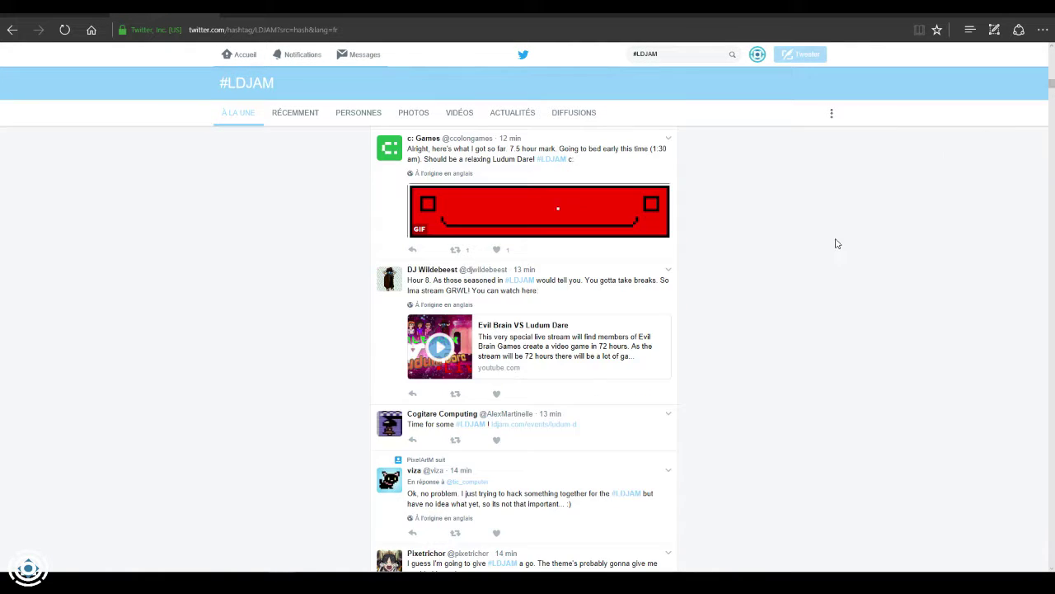
{"action": "scroll", "coordinate": [837, 243], "scroll_direction": "down", "scroll_amount": 3}
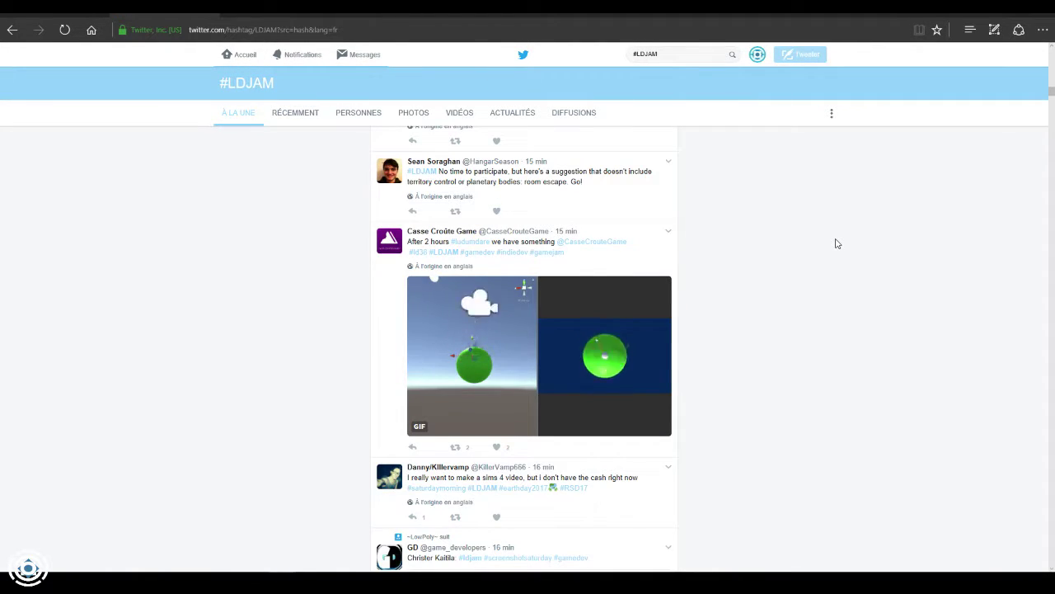
{"action": "scroll", "coordinate": [837, 243], "scroll_direction": "down", "scroll_amount": 2}
{"action": "scroll", "coordinate": [837, 243], "scroll_direction": "down", "scroll_amount": 1}
{"action": "scroll", "coordinate": [837, 244], "scroll_direction": "down", "scroll_amount": 2}
{"action": "scroll", "coordinate": [837, 243], "scroll_direction": "down", "scroll_amount": 3}
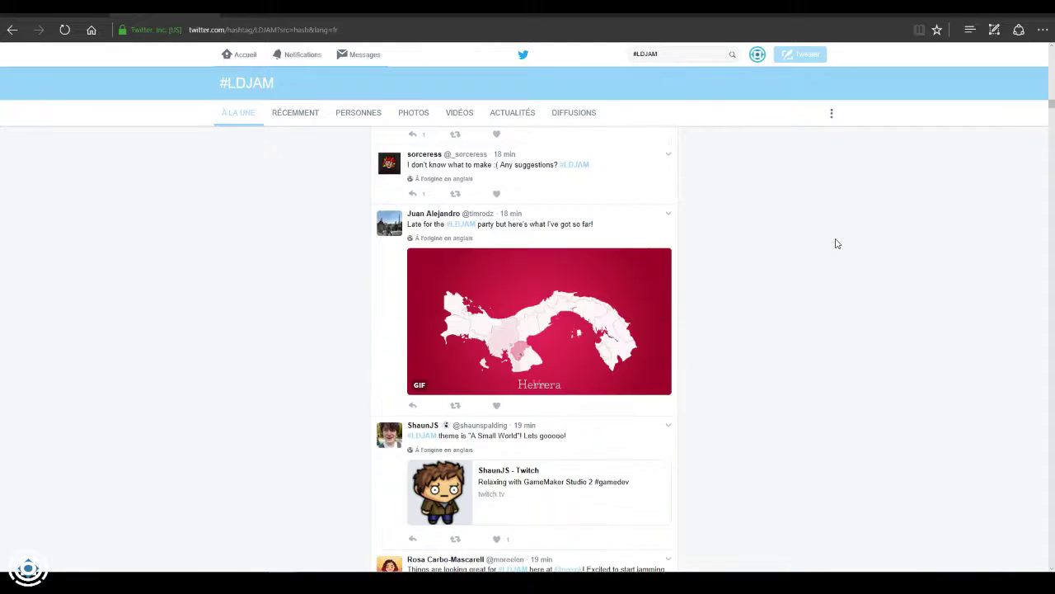
{"action": "scroll", "coordinate": [837, 243], "scroll_direction": "down", "scroll_amount": 3}
{"action": "scroll", "coordinate": [837, 243], "scroll_direction": "down", "scroll_amount": 1}
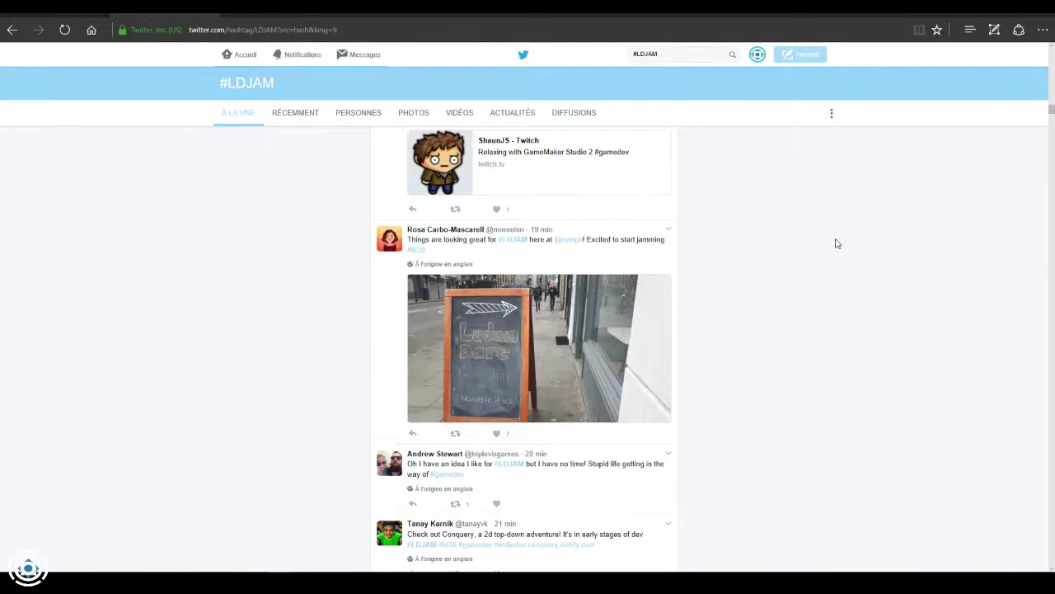
{"action": "scroll", "coordinate": [836, 243], "scroll_direction": "down", "scroll_amount": 3}
{"action": "scroll", "coordinate": [837, 243], "scroll_direction": "down", "scroll_amount": 2}
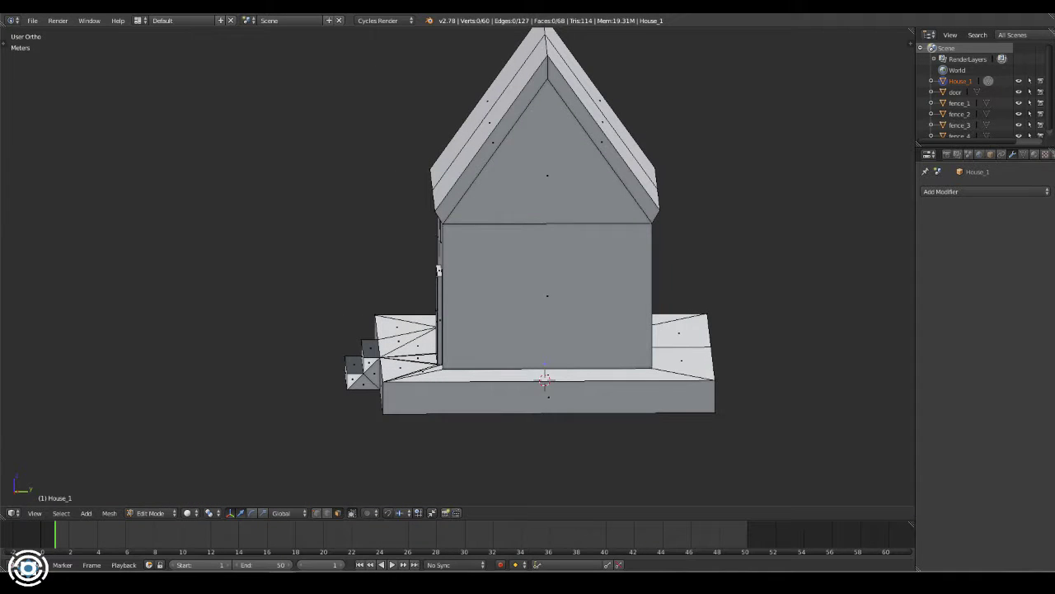
Separate the house's front wall face into its own object, House_1.001, and isolate it
{"action": "right_click", "coordinate": [547, 295]}
{"action": "middle_click_drag", "start_coordinate": [545, 293], "coordinate": [443, 241]}
{"action": "key", "text": "Tab"}
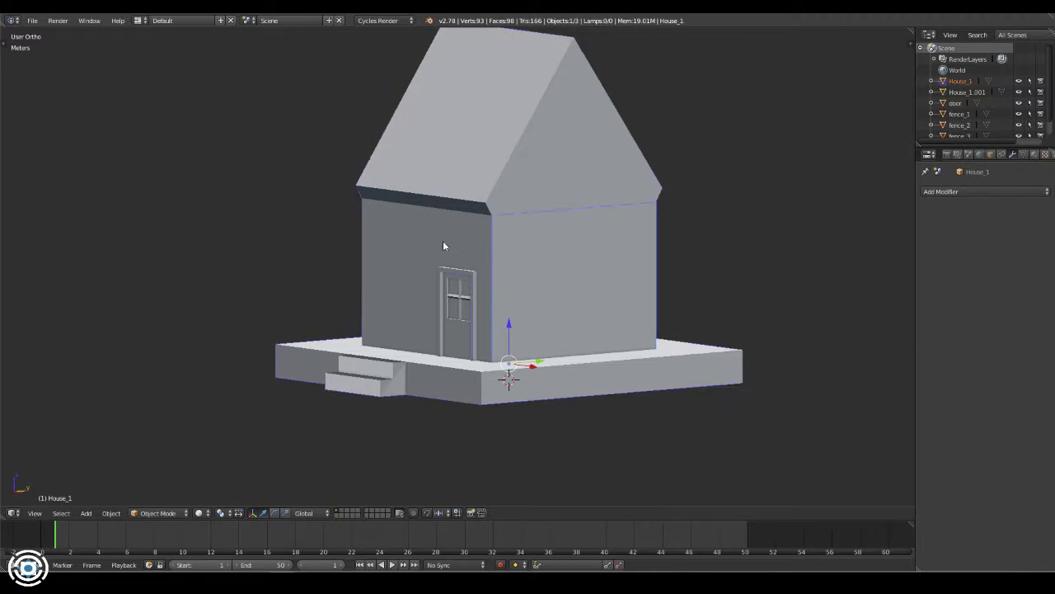
{"action": "key", "text": "h"}
{"action": "key", "text": "KP_1"}
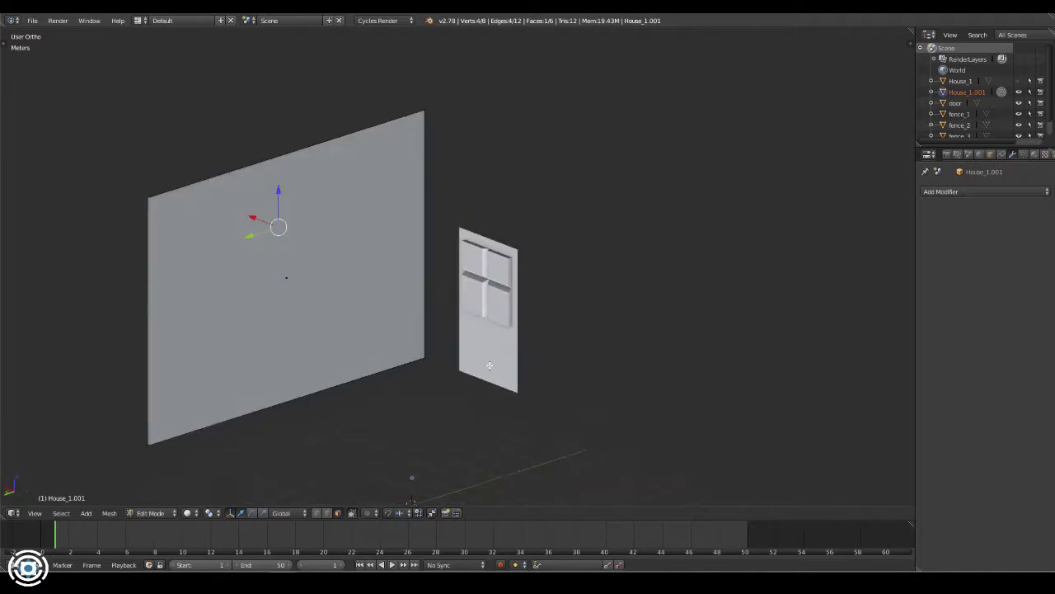
{"action": "mouse_move", "coordinate": [724, 351]}
{"action": "middle_mouse_down"}
{"action": "mouse_move", "coordinate": [345, 310]}
{"action": "mouse_move", "coordinate": [471, 304]}
{"action": "middle_mouse_up"}
Delete the wall's faces and extra vertices, leaving only its edge outline
{"action": "key", "text": "x"}
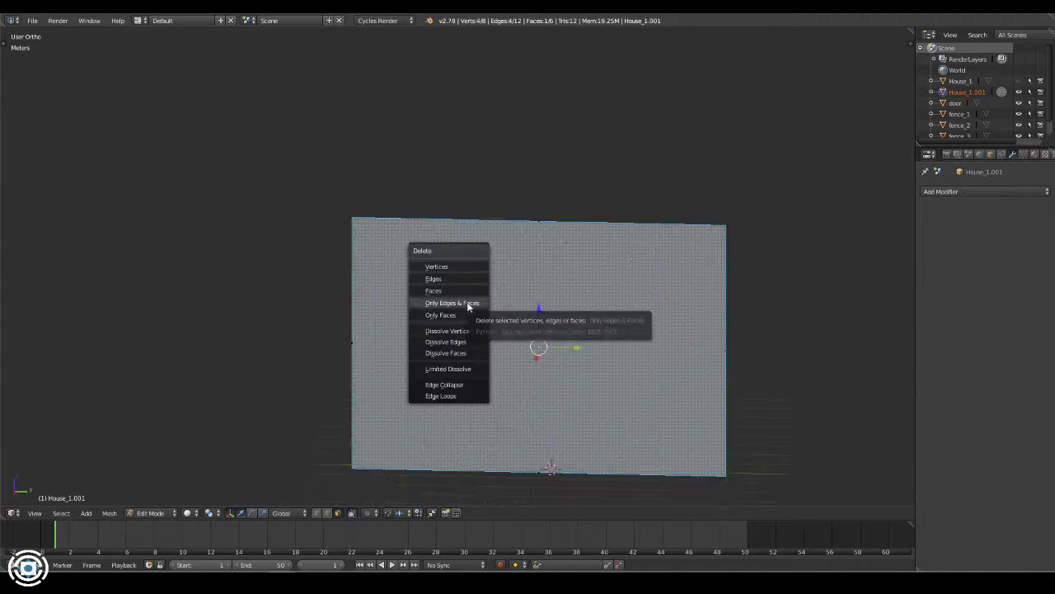
{"action": "left_click", "coordinate": [577, 333]}
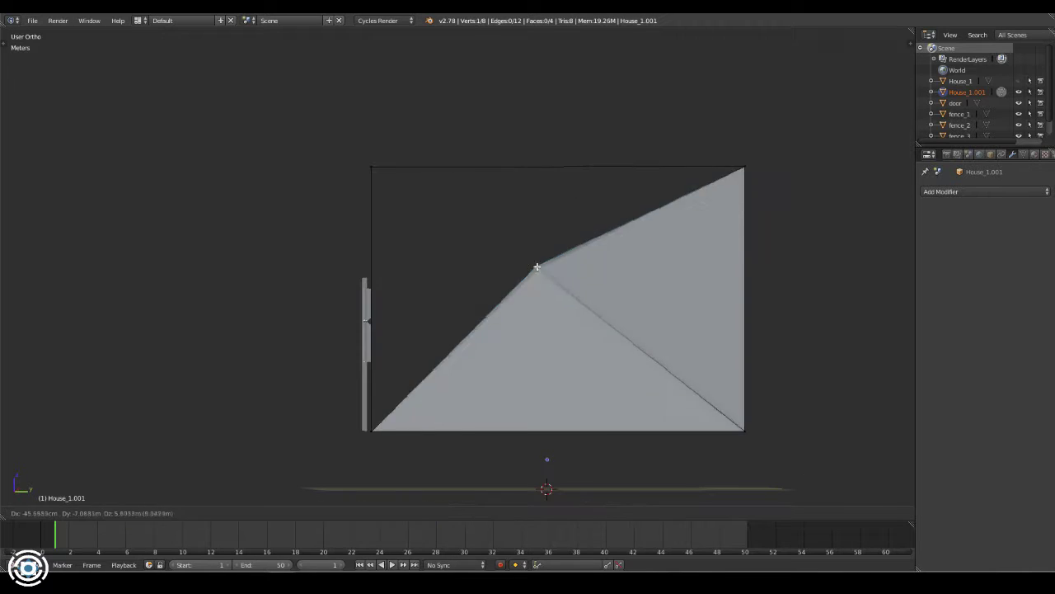
{"action": "key", "text": "x"}
{"action": "left_click", "coordinate": [528, 290]}
In Right Ortho, redraw the wall edges and place a vertex at X 6.363 m, Y 4.95873 m
{"action": "key", "text": "KP_3"}
{"action": "right_click", "coordinate": [376, 196]}
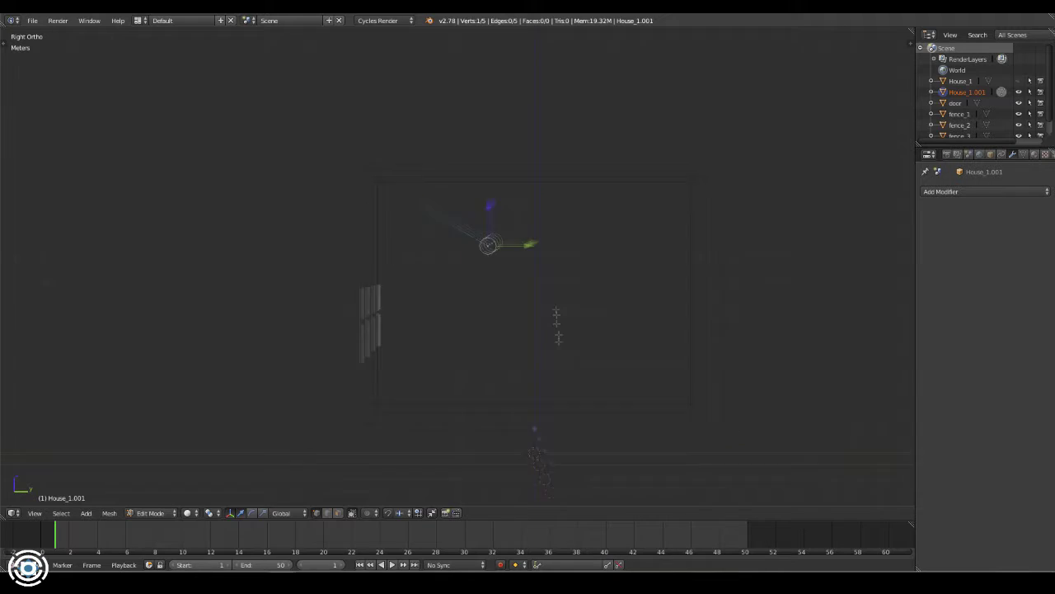
{"action": "key", "text": "x"}
{"action": "left_click", "coordinate": [399, 260]}
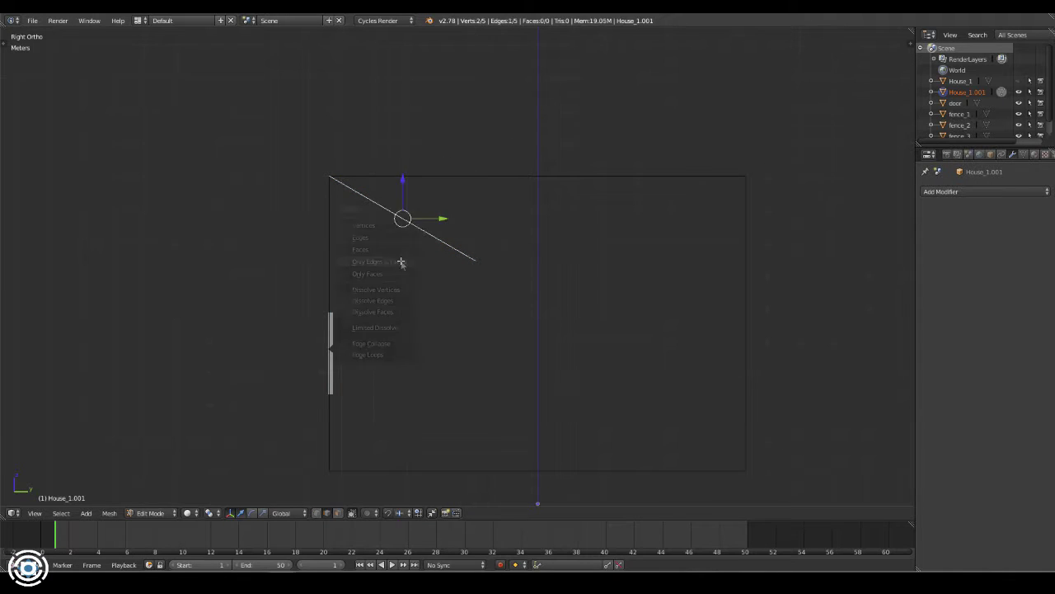
{"action": "key", "text": "ctrl+z"}
{"action": "key", "text": "x"}
{"action": "left_click", "coordinate": [407, 224]}
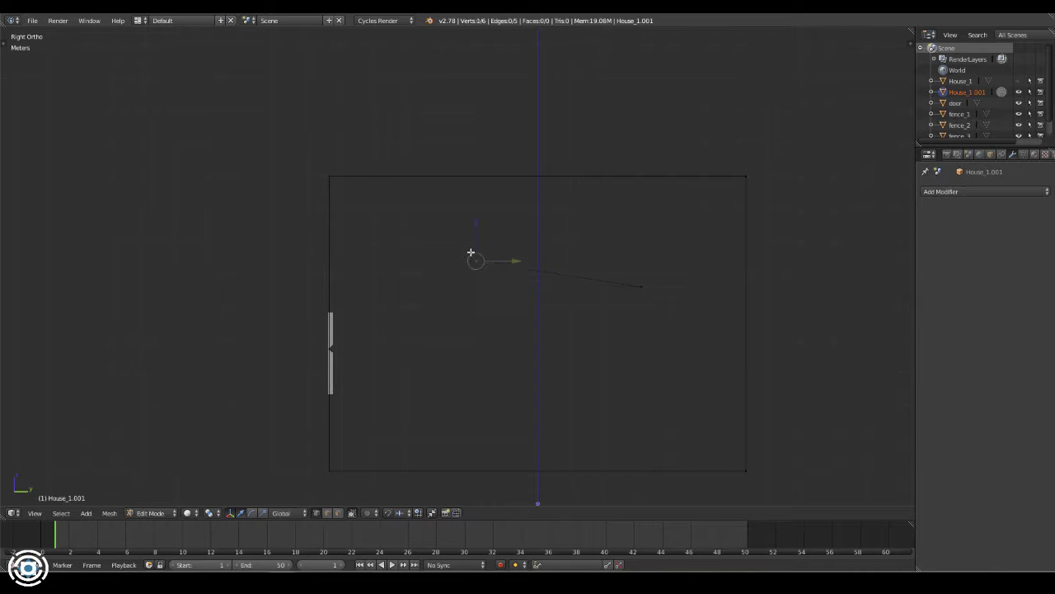
{"action": "left_click", "coordinate": [462, 273]}
{"action": "key", "text": "n"}
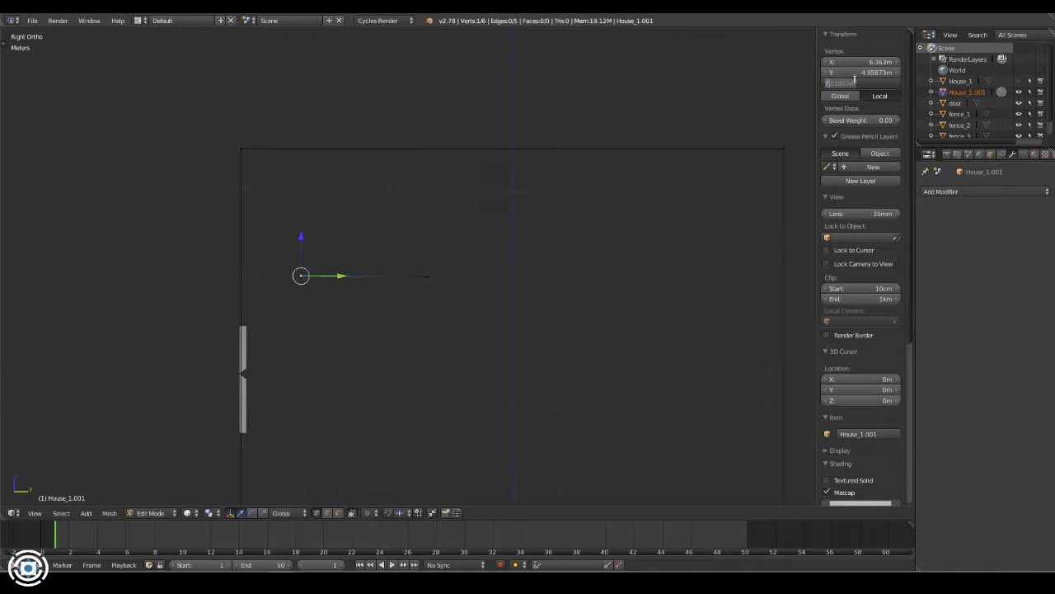
Fill a square face between the two new edges and move it down into place
{"action": "key", "text": "a"}
{"action": "middle_click_drag", "start_coordinate": [534, 250], "coordinate": [350, 299]}
{"action": "key", "text": "KP_3"}
{"action": "key", "text": "n"}
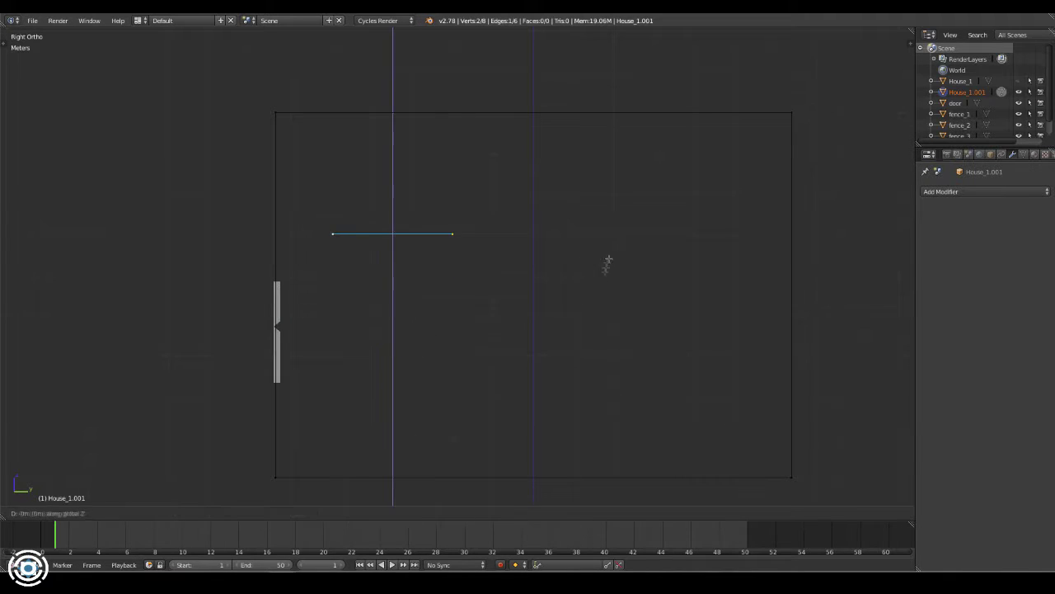
{"action": "key", "text": "a"}
{"action": "key", "text": "f"}
{"action": "key", "text": "a"}
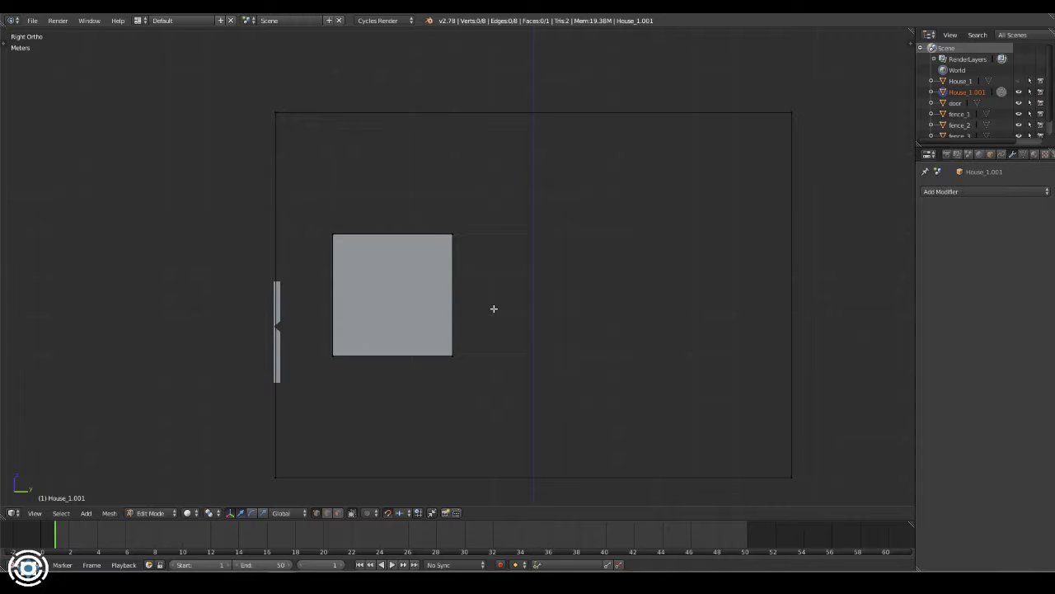
{"action": "left_click", "coordinate": [482, 285]}
{"action": "key", "text": "a"}
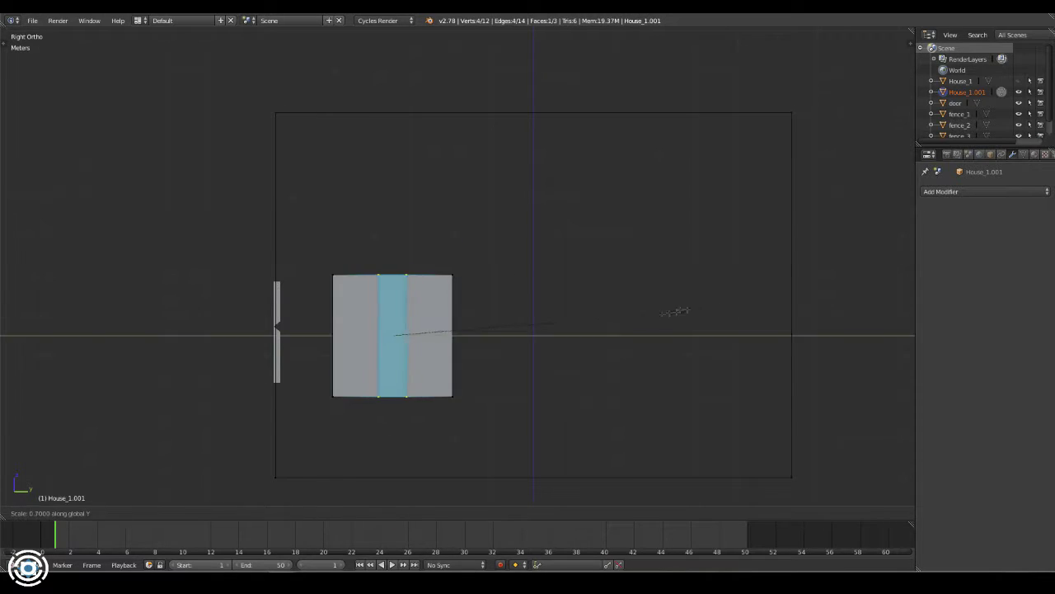
Flatten the selected panel vertices to zero along X and enter exact coordinates in the N panel
{"action": "mouse_move", "coordinate": [494, 333]}
{"action": "middle_mouse_down"}
{"action": "mouse_move", "coordinate": [433, 351]}
{"action": "mouse_move", "coordinate": [508, 318]}
{"action": "mouse_move", "coordinate": [559, 344]}
{"action": "middle_mouse_up"}
{"action": "key", "text": "s"}
{"action": "key", "text": "x"}
{"action": "key", "text": "0"}
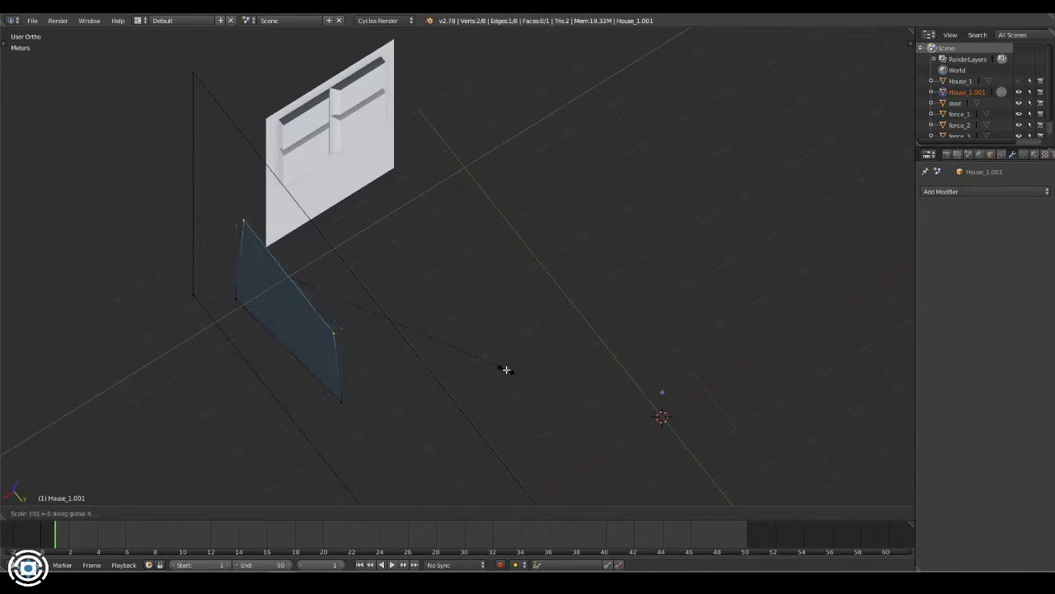
{"action": "key", "text": "a"}
{"action": "key", "text": "KP_7"}
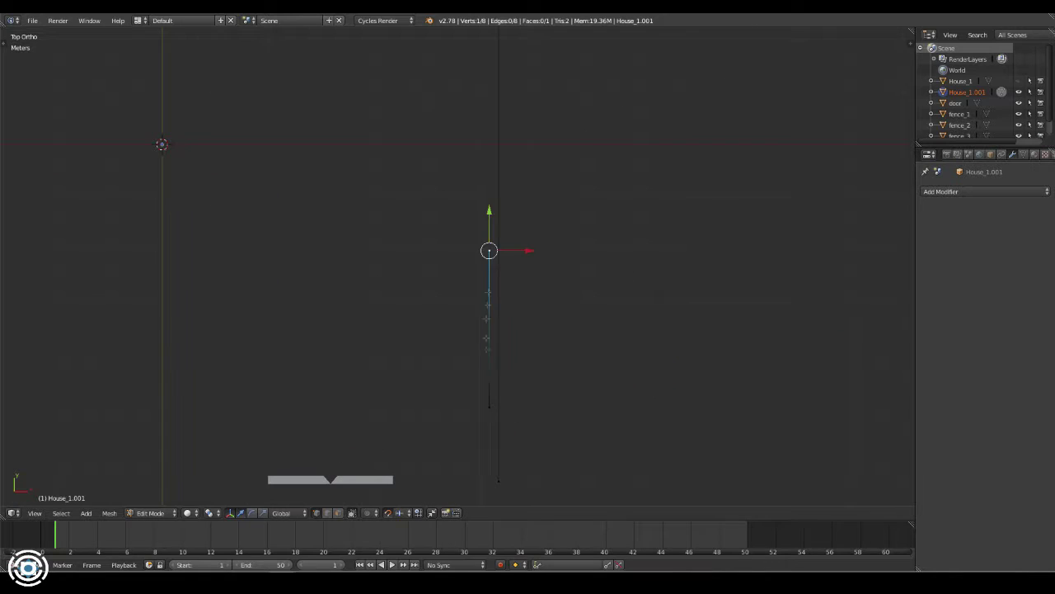
{"action": "key", "text": "n"}
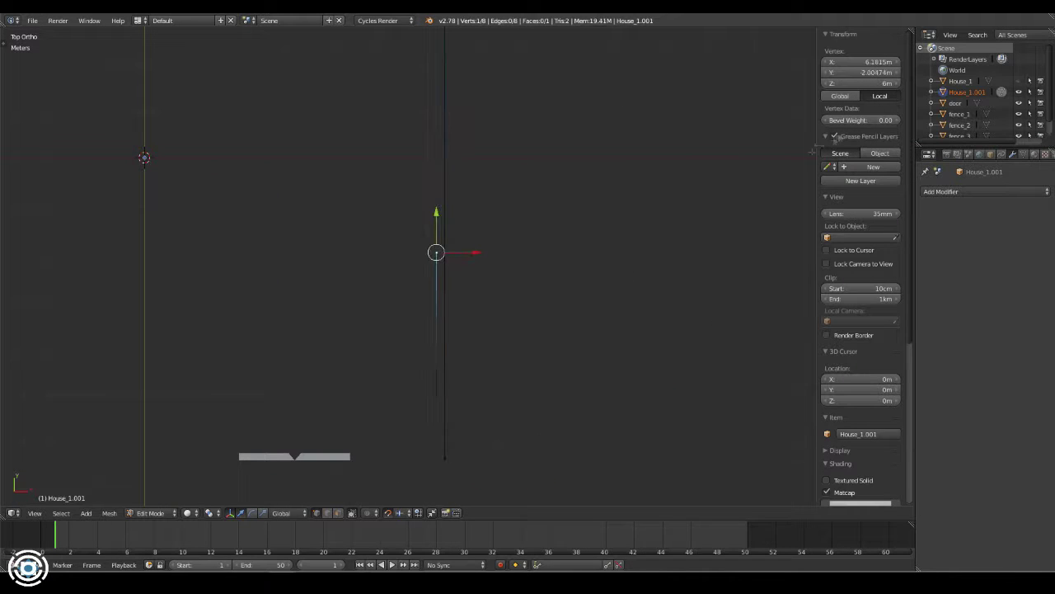
{"action": "left_click", "coordinate": [436, 330]}
{"action": "key", "text": "Return"}
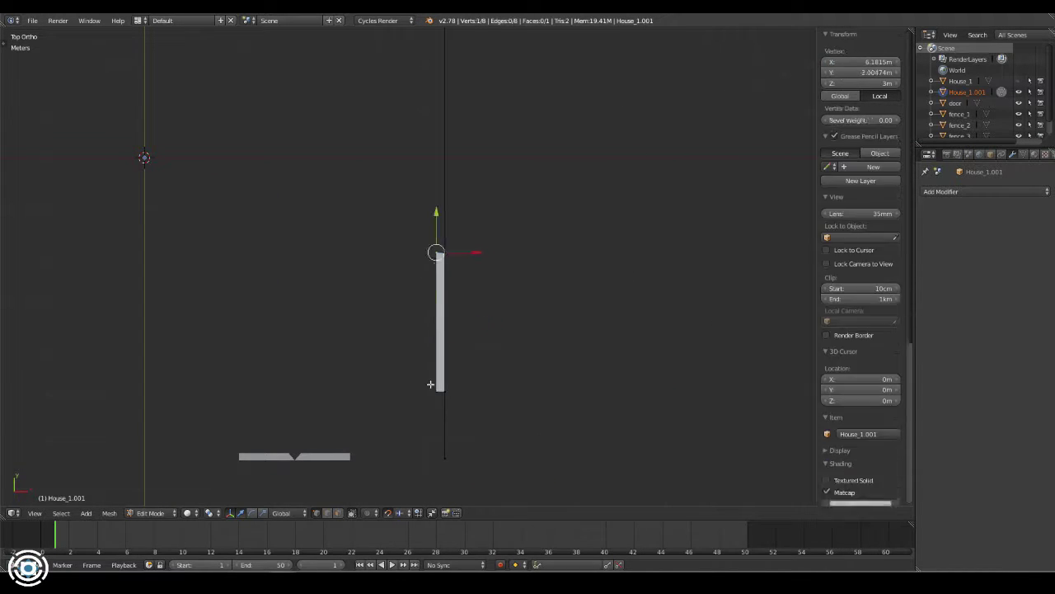
Halve the width of the middle strip to make it a narrow vertical strip
{"action": "key", "text": "a"}
{"action": "key", "text": "KP_3"}
{"action": "key", "text": "n"}
{"action": "scroll", "coordinate": [567, 314], "scroll_direction": "up", "scroll_amount": 2}
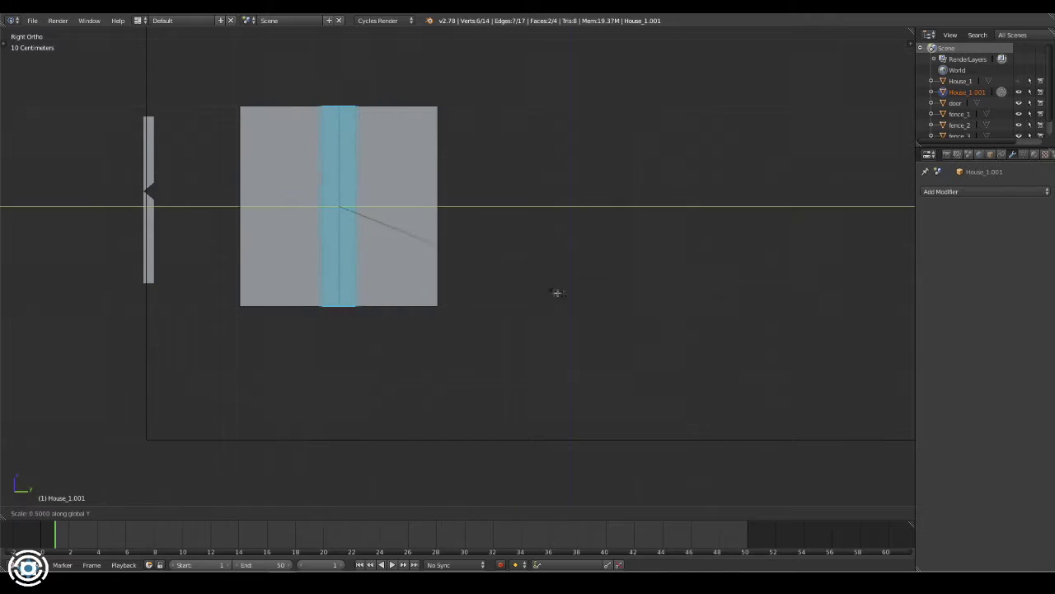
{"action": "left_click", "coordinate": [449, 275]}
{"action": "mouse_move", "coordinate": [450, 275]}
{"action": "middle_mouse_down"}
{"action": "mouse_move", "coordinate": [638, 209]}
{"action": "mouse_move", "coordinate": [700, 205]}
{"action": "middle_mouse_up"}
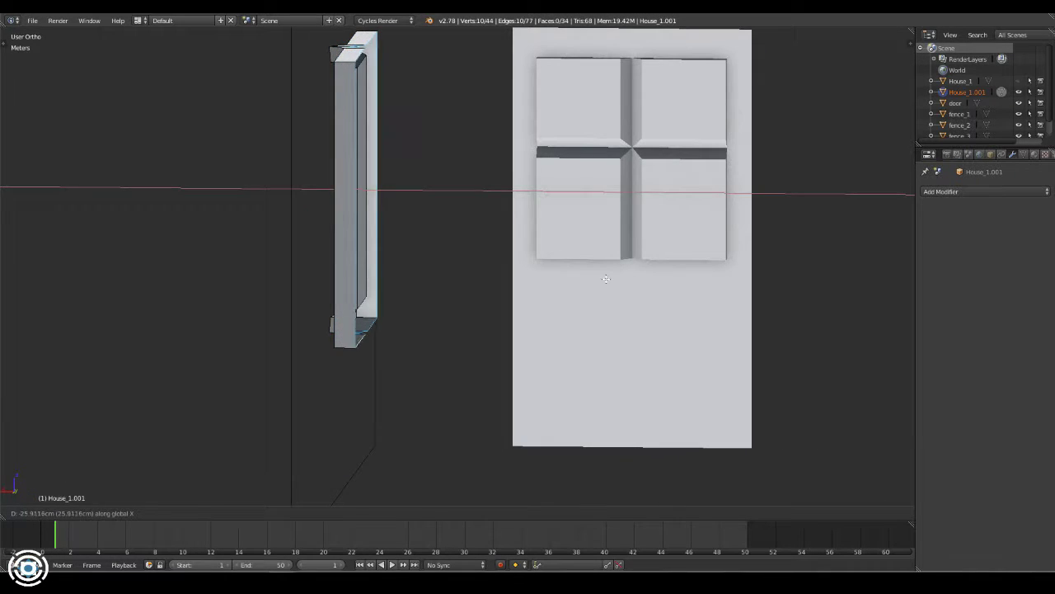
Merge the loose window-frame corner vertex with Alt+M and snap the 3D cursor to the selection
{"action": "key", "text": "alt+m"}
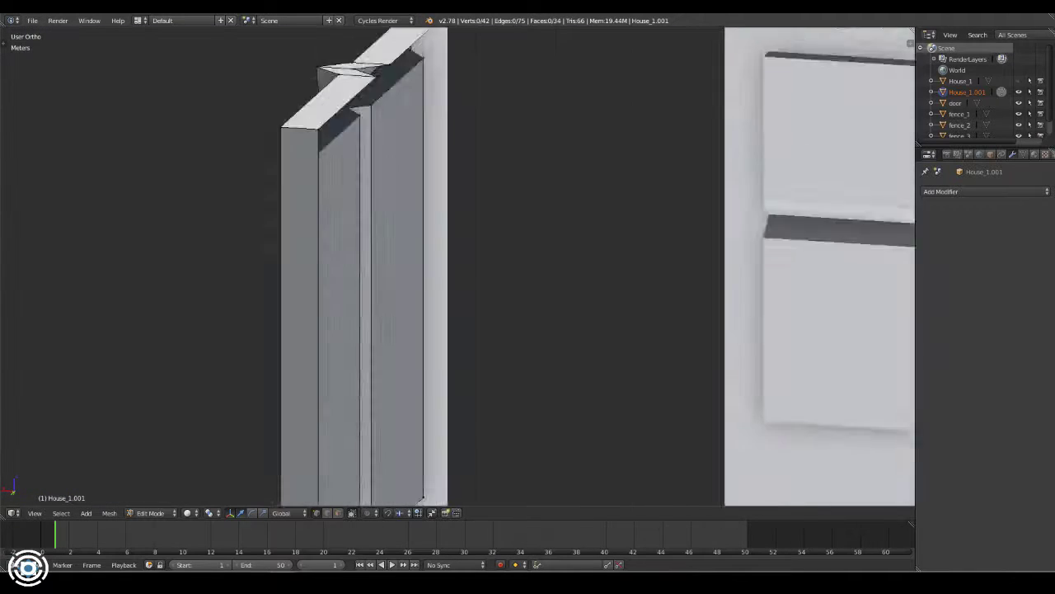
{"action": "right_click", "coordinate": [375, 214], "text": "shift"}
{"action": "key", "text": "shift+s"}
{"action": "left_click", "coordinate": [353, 237]}
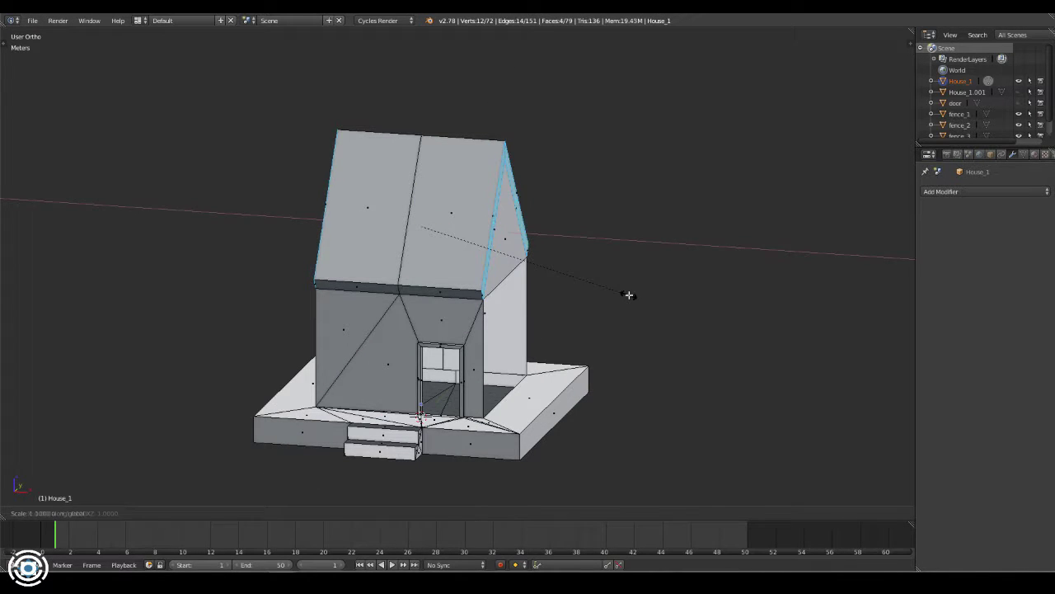
Finish scaling the roof edges, then delete and merge the extra roof-peak vertices
{"action": "left_click", "coordinate": [722, 330]}
{"action": "key", "text": "KP_7"}
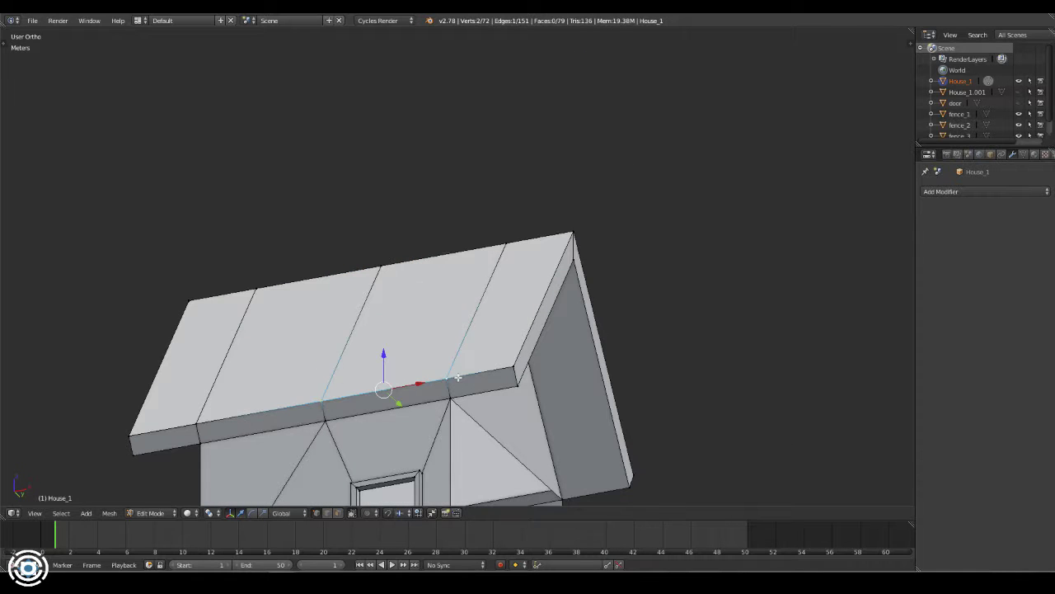
{"action": "key", "text": "ctrl+x"}
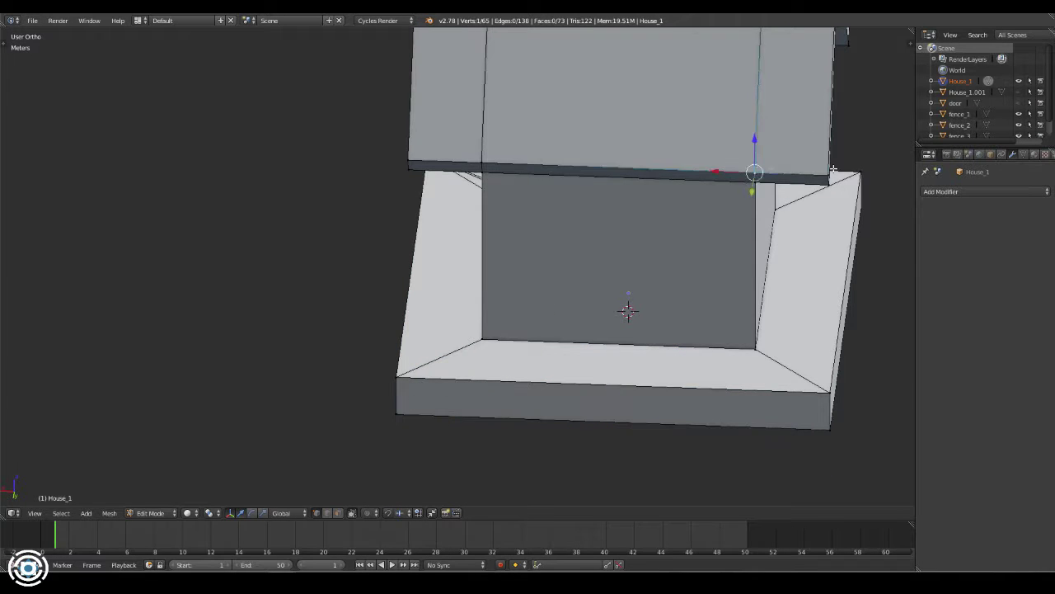
{"action": "mouse_move", "coordinate": [831, 185]}
{"action": "middle_mouse_down"}
{"action": "mouse_move", "coordinate": [577, 289]}
{"action": "mouse_move", "coordinate": [486, 279]}
{"action": "mouse_move", "coordinate": [521, 96]}
{"action": "middle_mouse_up"}
{"action": "key", "text": "ctrl+x"}
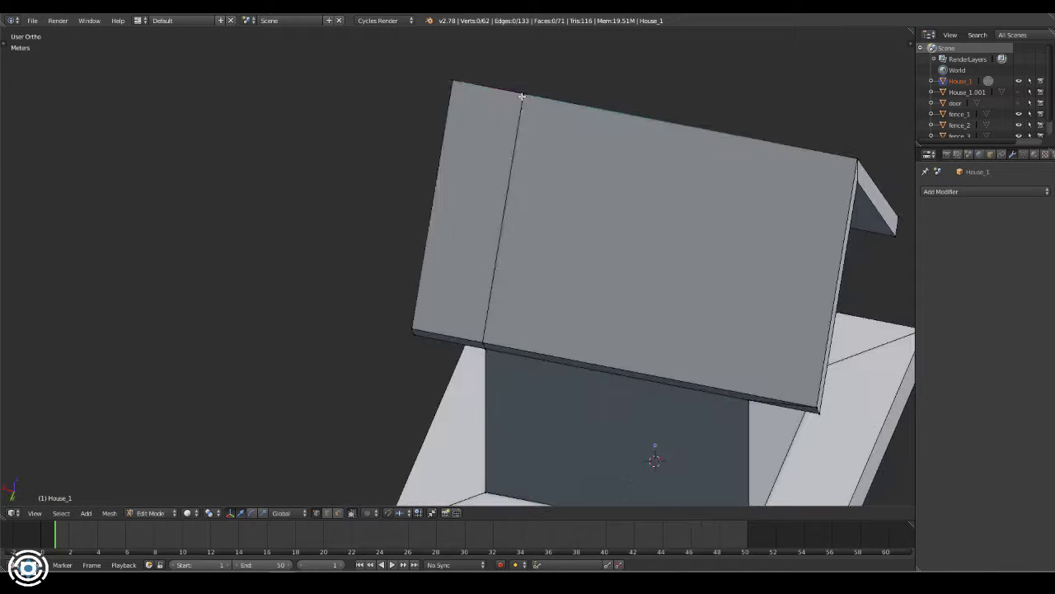
{"action": "left_click", "coordinate": [420, 324]}
{"action": "middle_click_drag", "start_coordinate": [420, 325], "coordinate": [429, 178]}
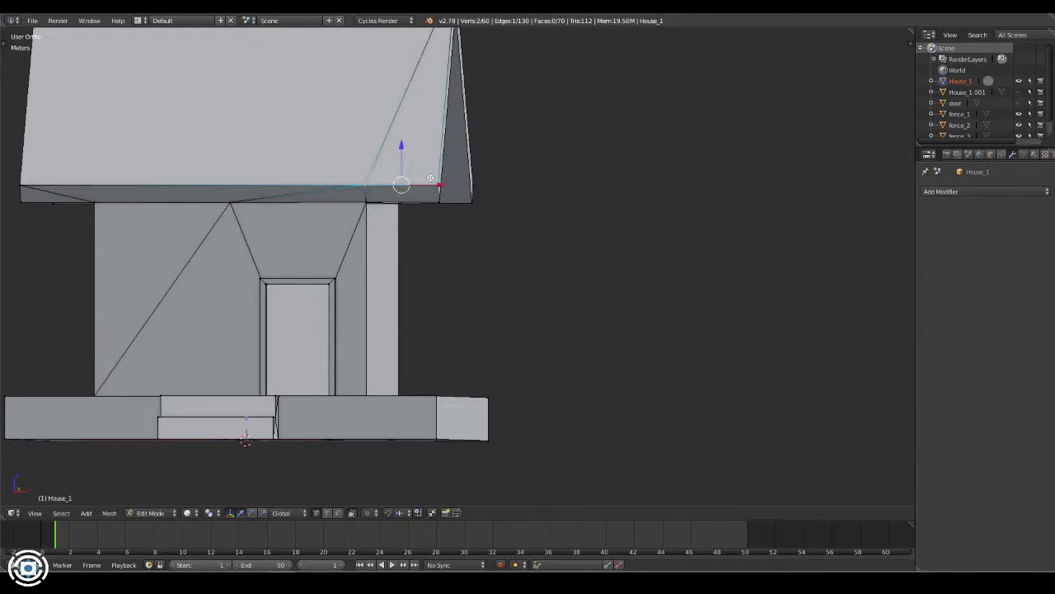
{"action": "left_click", "coordinate": [364, 205]}
{"action": "middle_click_drag", "start_coordinate": [363, 205], "coordinate": [350, 513]}
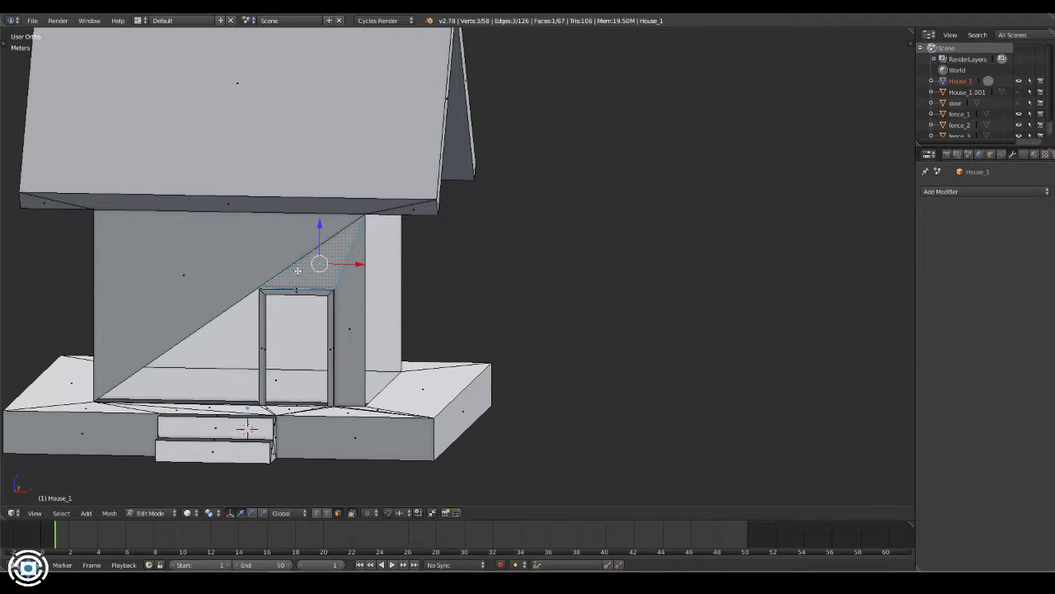
Delete a porch face and refill it as a new face between the selected vertices
{"action": "left_click", "coordinate": [250, 258]}
{"action": "mouse_move", "coordinate": [250, 259]}
{"action": "middle_mouse_down"}
{"action": "mouse_move", "coordinate": [418, 302]}
{"action": "mouse_move", "coordinate": [190, 353]}
{"action": "mouse_move", "coordinate": [699, 170]}
{"action": "mouse_move", "coordinate": [618, 382]}
{"action": "middle_mouse_up"}
{"action": "key", "text": "f"}
{"action": "right_click", "coordinate": [245, 338]}
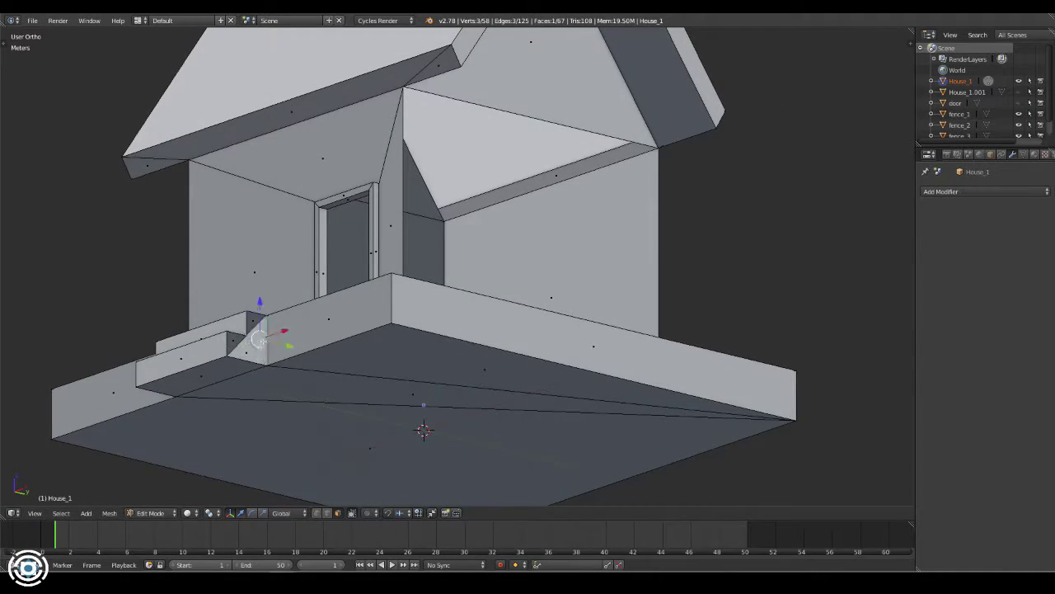
{"action": "key", "text": "a"}
{"action": "middle_click_drag", "start_coordinate": [258, 339], "coordinate": [402, 324]}
{"action": "scroll", "coordinate": [402, 324], "scroll_direction": "up", "scroll_amount": 3}
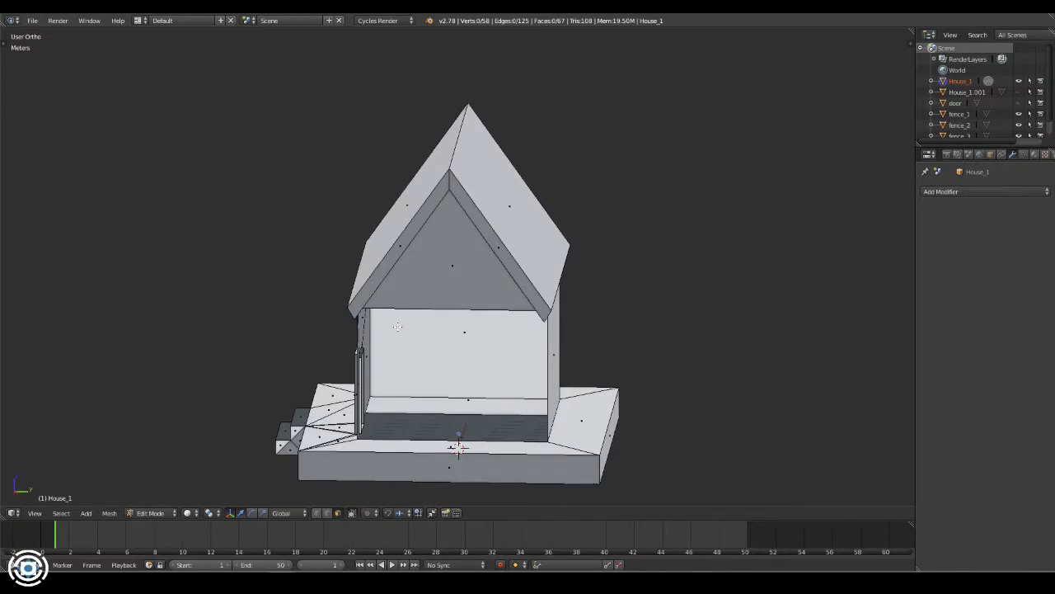
Return to object mode and isolate the door object with numpad /
{"action": "key", "text": "Tab"}
{"action": "right_click", "coordinate": [385, 330]}
{"action": "key", "text": "KP_Divide"}
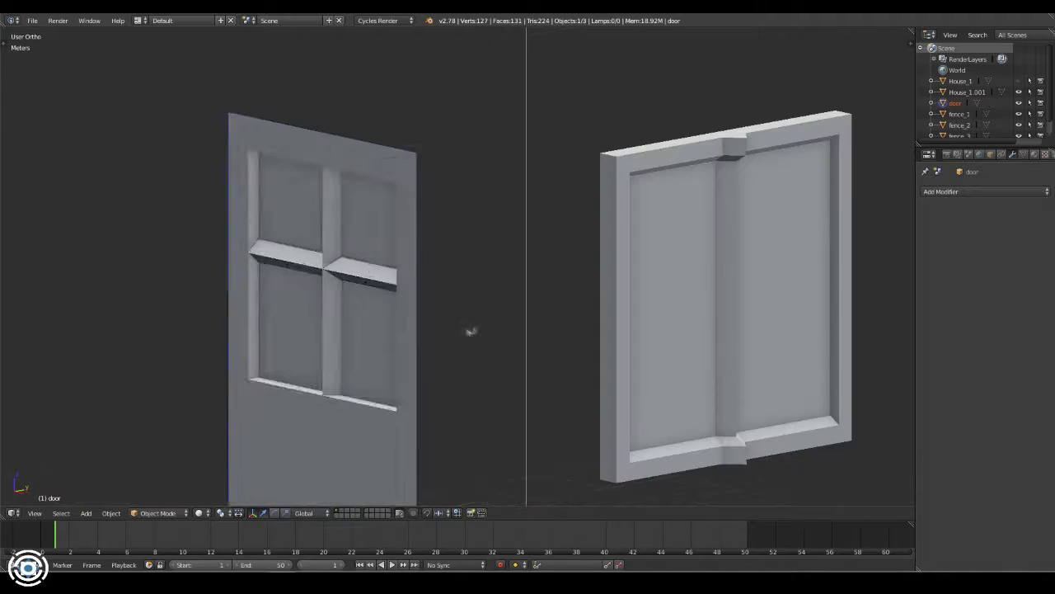
Bring back the full scene and move the door geometry along the Y axis
{"action": "key", "text": "KP_Divide"}
{"action": "key", "text": "Tab"}
{"action": "key", "text": "g"}
{"action": "key", "text": "y"}
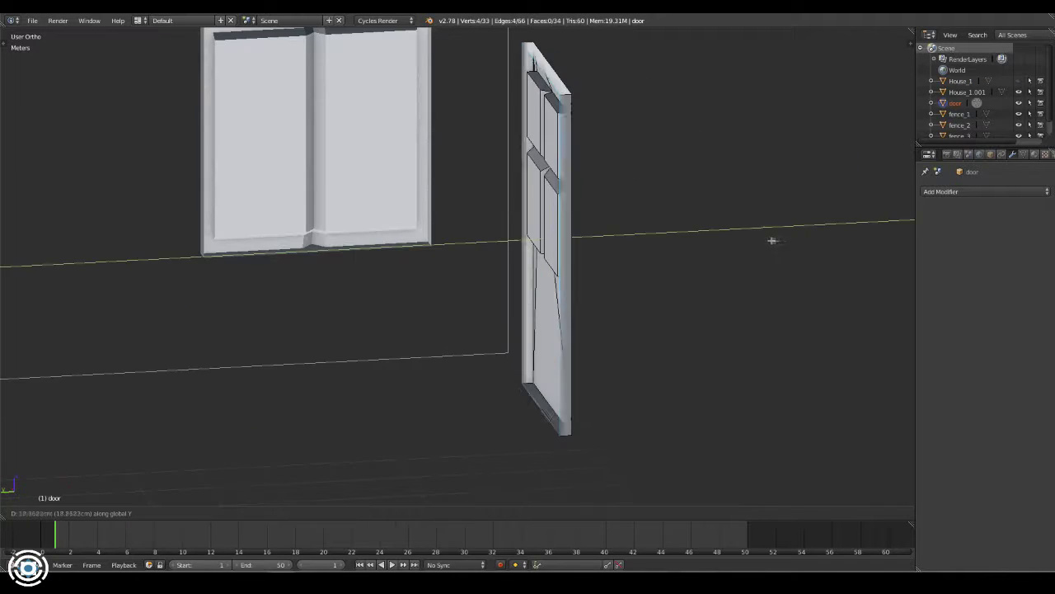
{"action": "left_click", "coordinate": [772, 240]}
{"action": "key", "text": "a"}
{"action": "middle_click_drag", "start_coordinate": [772, 240], "coordinate": [774, 274]}
{"action": "right_click", "coordinate": [581, 396]}
{"action": "mouse_move", "coordinate": [581, 395]}
{"action": "middle_mouse_down"}
{"action": "mouse_move", "coordinate": [675, 317]}
{"action": "mouse_move", "coordinate": [560, 300]}
{"action": "mouse_move", "coordinate": [632, 203]}
{"action": "mouse_move", "coordinate": [547, 238]}
{"action": "middle_mouse_up"}
{"action": "key", "text": "Tab"}
Select a House_1.001 window-frame edge in edit mode and slide it about 9 mm along X
{"action": "right_click", "coordinate": [546, 238]}
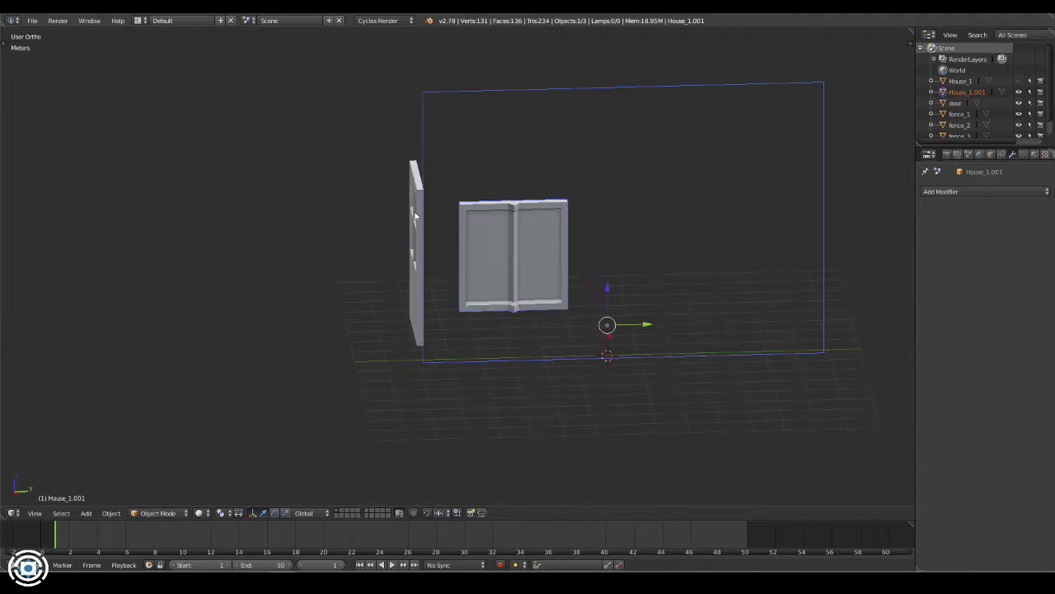
{"action": "key", "text": "Home"}
{"action": "key", "text": "a"}
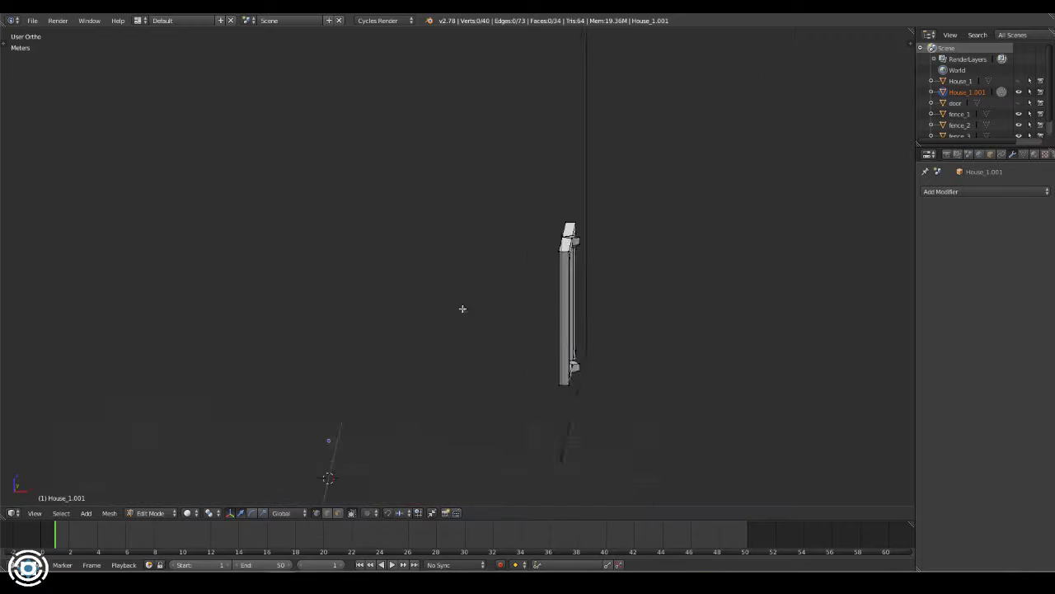
{"action": "mouse_move", "coordinate": [462, 308]}
{"action": "middle_mouse_down"}
{"action": "mouse_move", "coordinate": [618, 438]}
{"action": "mouse_move", "coordinate": [662, 457]}
{"action": "mouse_move", "coordinate": [734, 404]}
{"action": "mouse_move", "coordinate": [577, 371]}
{"action": "middle_mouse_up"}
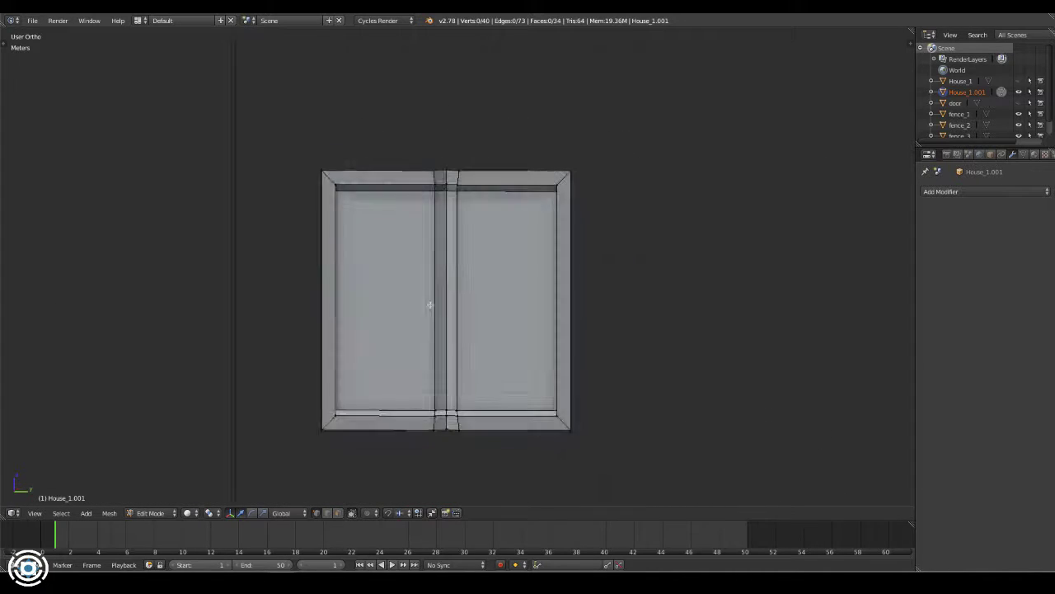
{"action": "scroll", "coordinate": [495, 330], "scroll_direction": "down", "scroll_amount": 2}
{"action": "right_click", "coordinate": [366, 271]}
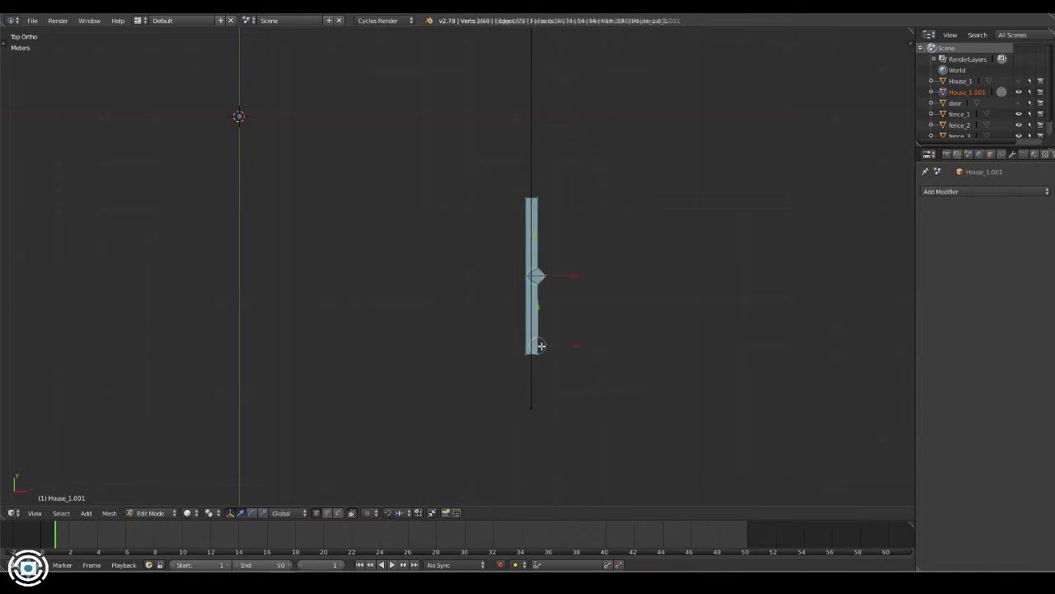
{"action": "key", "text": "KP_Decimal"}
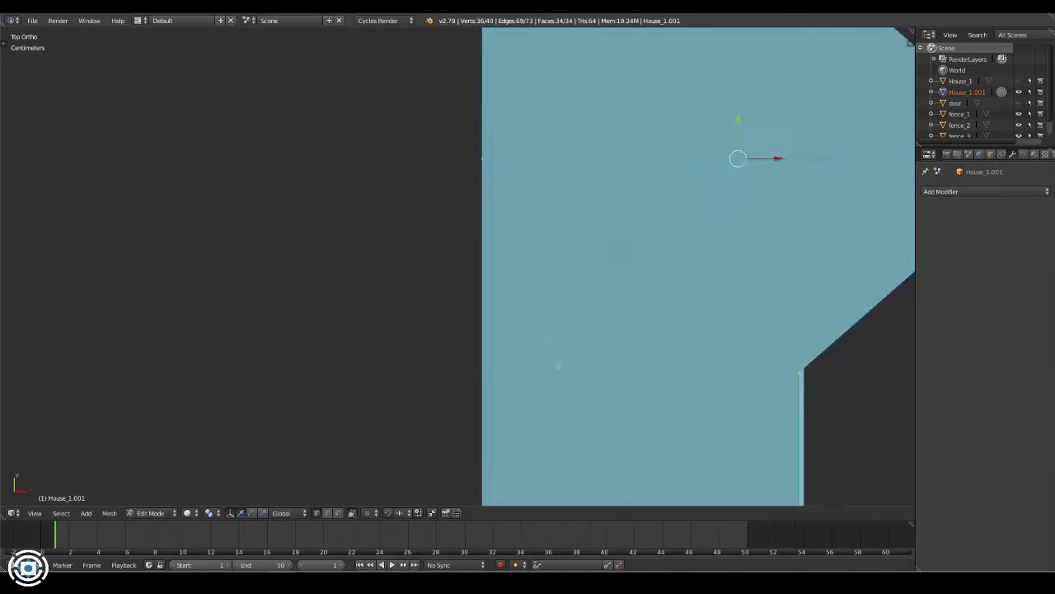
{"action": "key", "text": "g"}
{"action": "key", "text": "x"}
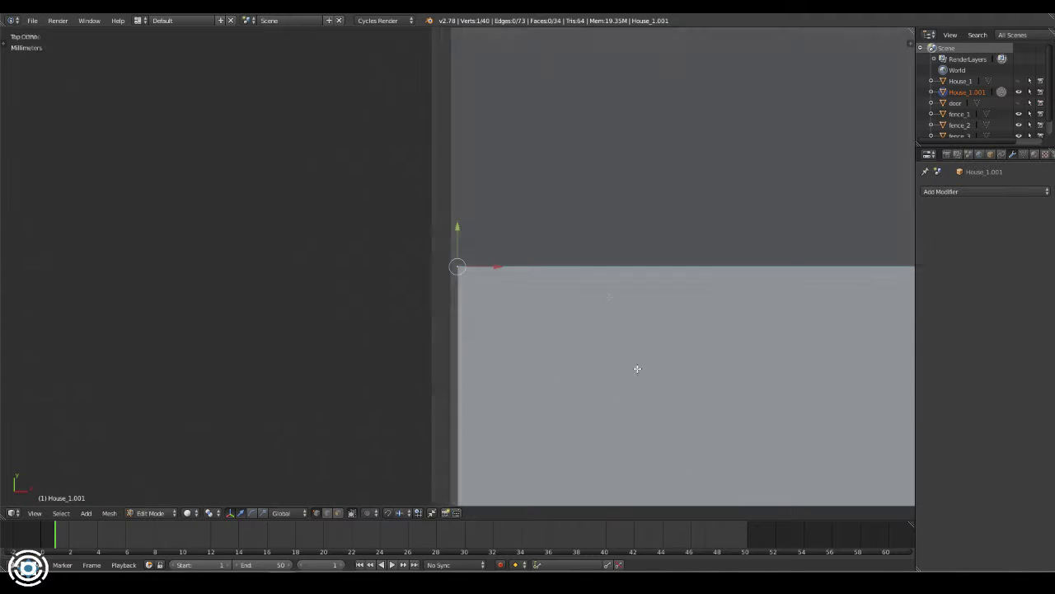
Rename the House_1.002 porch slab with steps to 'Base' in the Outliner
{"action": "key", "text": "n"}
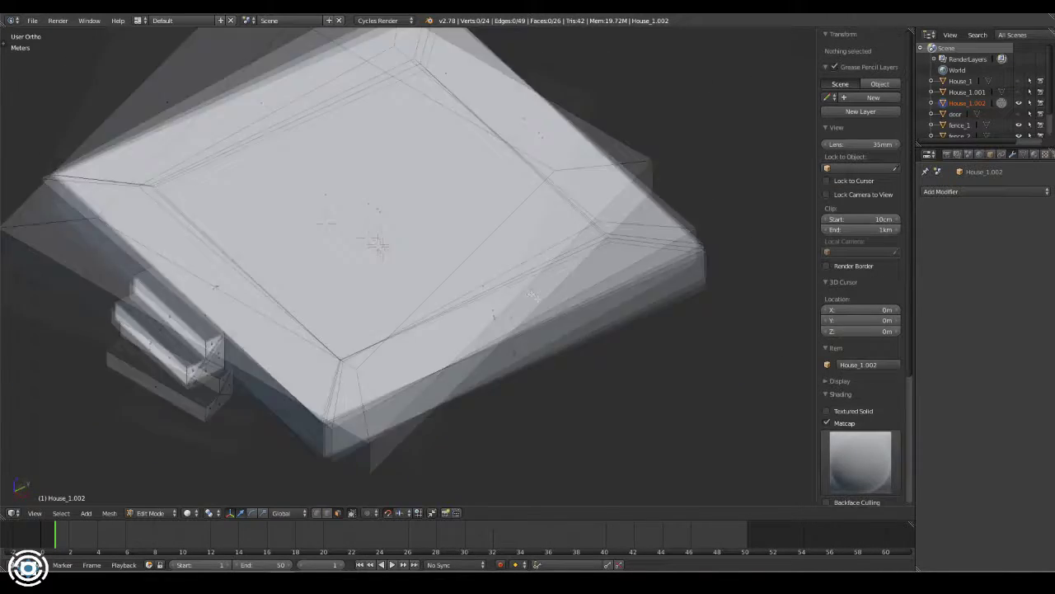
{"action": "double_click", "coordinate": [972, 103]}
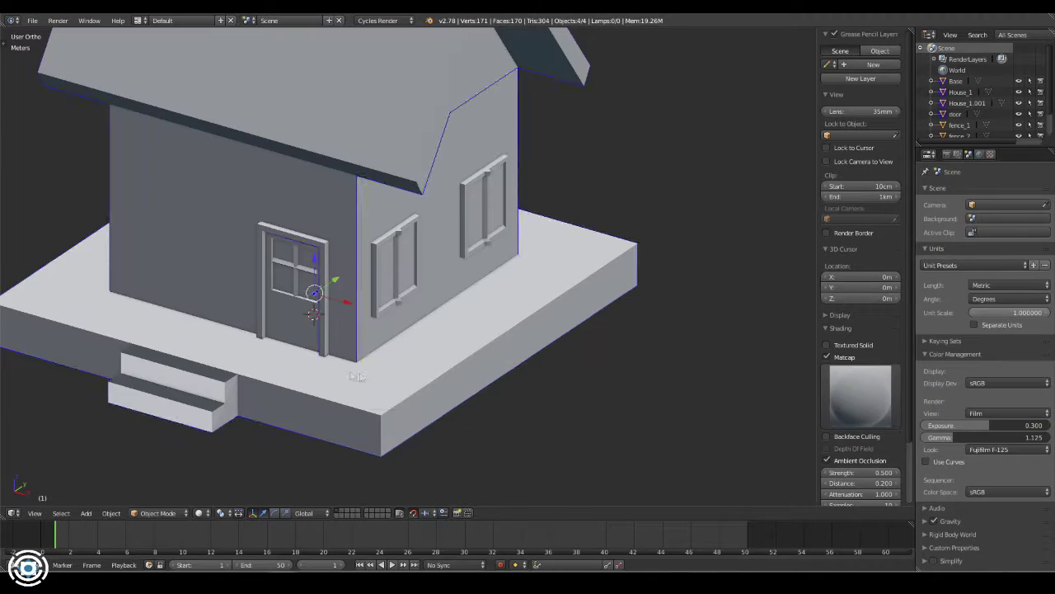
Move the Base slab to another layer, then test-move a roof corner vertex and cancel
{"action": "key", "text": "m"}
{"action": "left_click", "coordinate": [463, 395]}
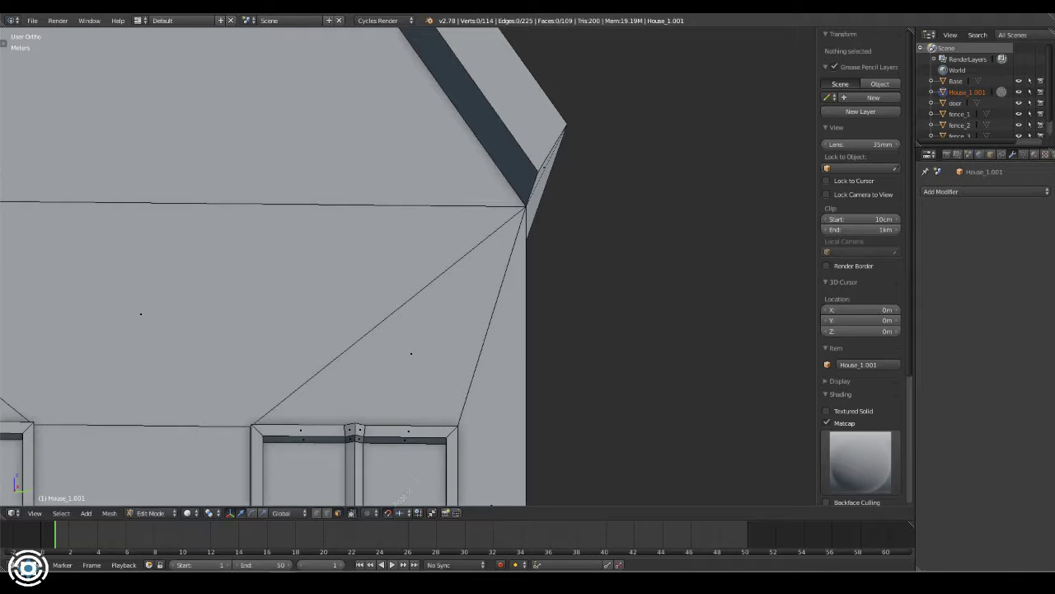
{"action": "right_click", "coordinate": [492, 221]}
{"action": "key", "text": "g"}
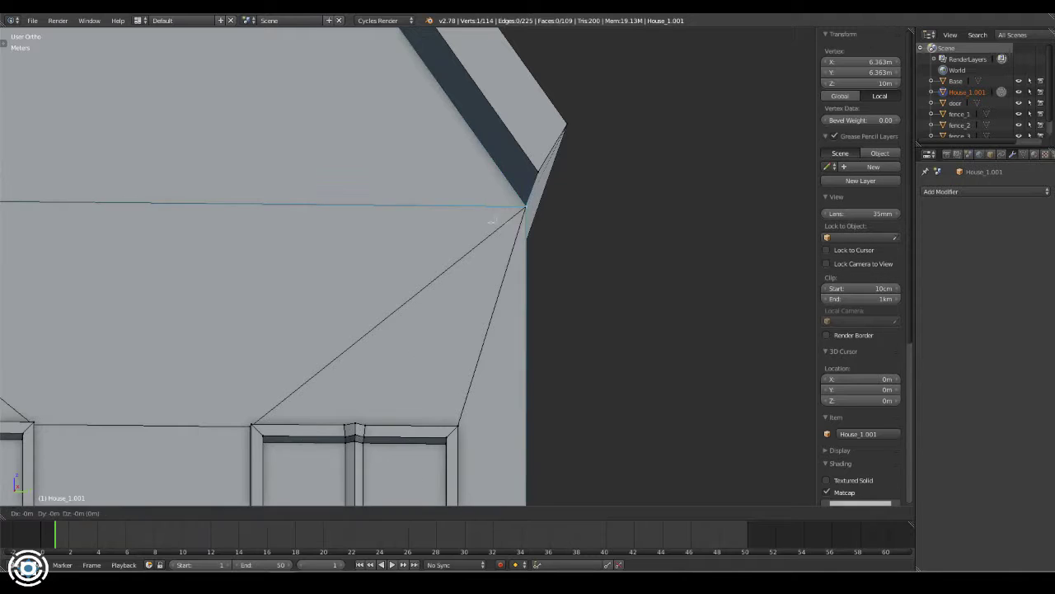
{"action": "key", "text": "g"}
{"action": "key", "text": "Escape"}
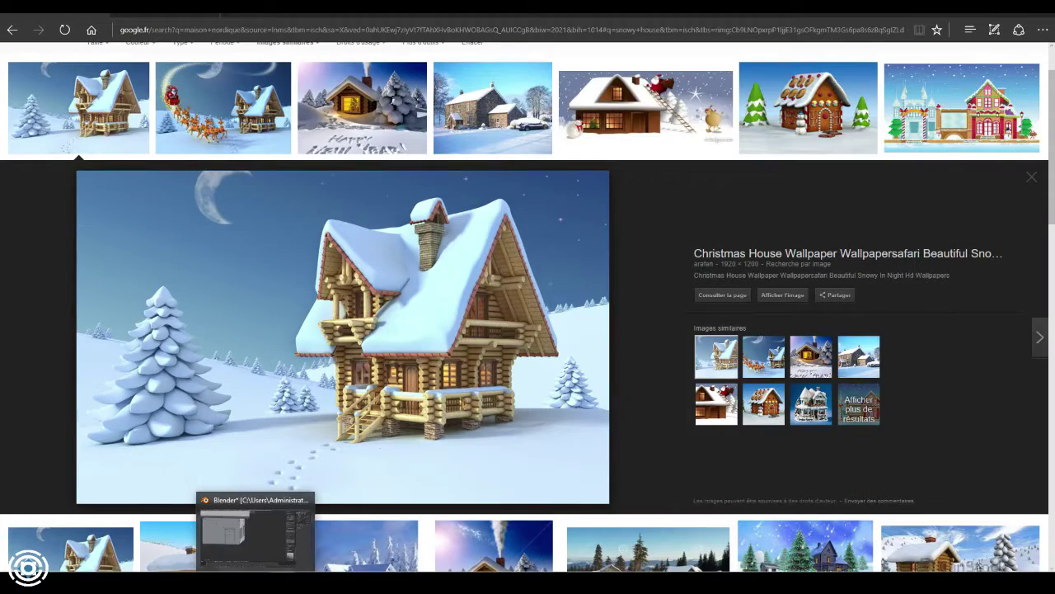
{"action": "left_click", "coordinate": [253, 538]}
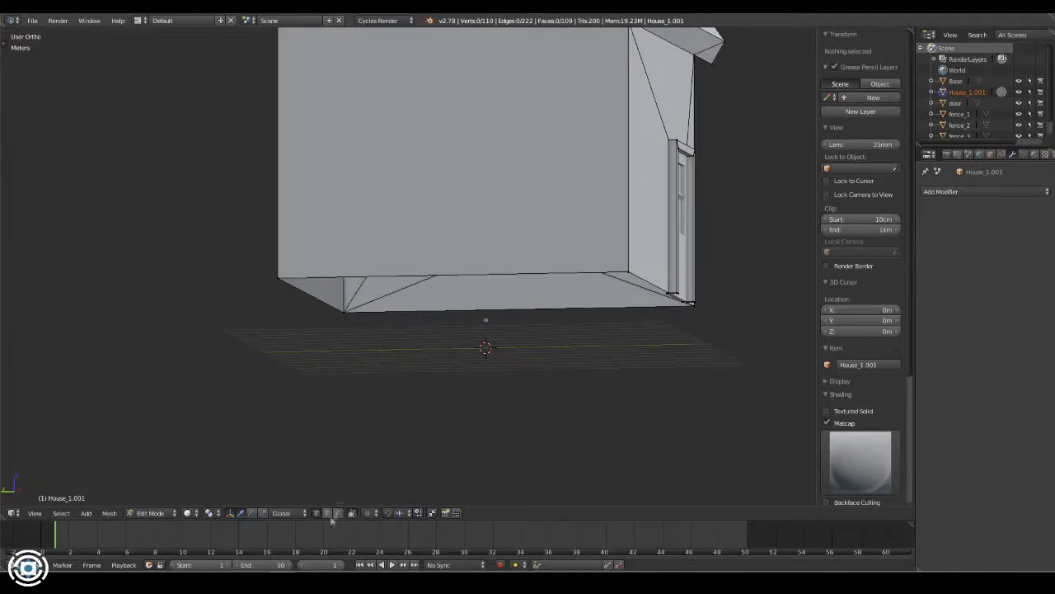
Select the side wall faces and the connected detached beam piece, checking it in wireframe side and front views
{"action": "key", "text": "KP_3"}
{"action": "key", "text": "ctrl+KP_6"}
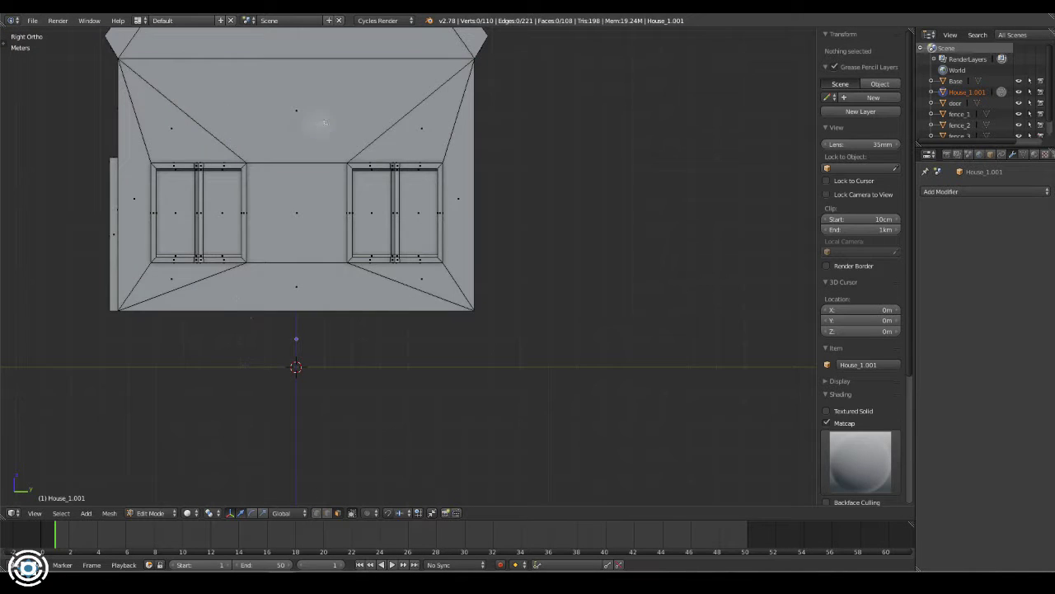
{"action": "key", "text": "l"}
{"action": "key", "text": "c"}
{"action": "left_click_drag", "start_coordinate": [271, 162], "coordinate": [214, 160]}
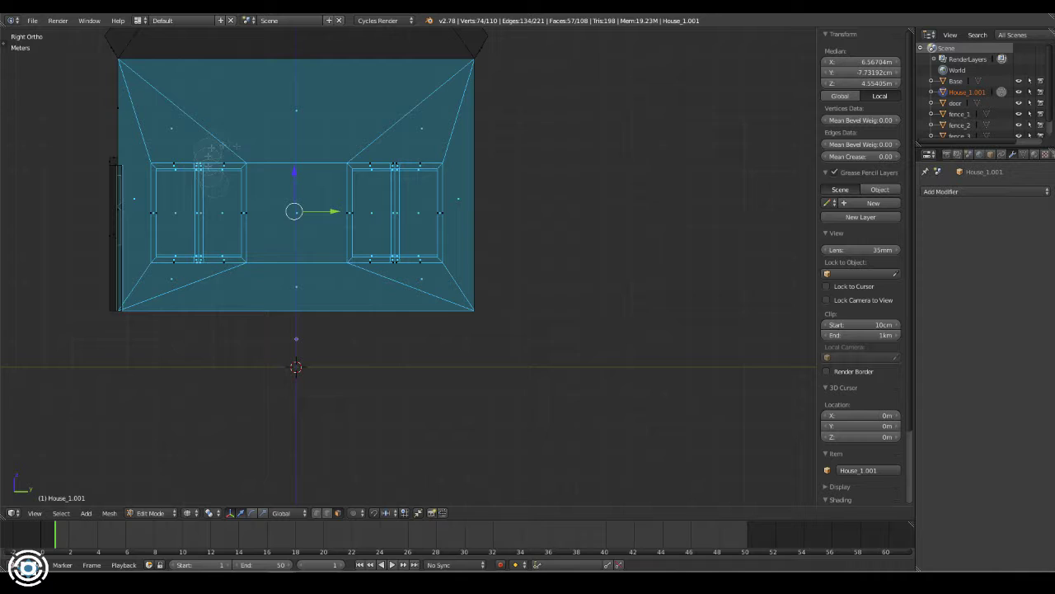
{"action": "middle_click_drag", "start_coordinate": [360, 210], "coordinate": [422, 278]}
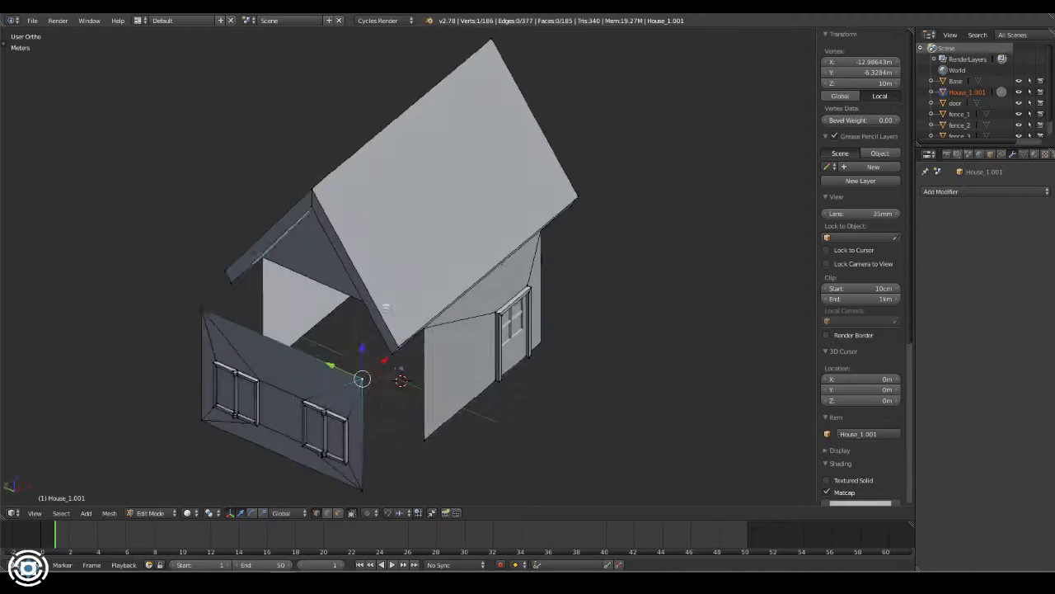
{"action": "middle_click_drag", "start_coordinate": [360, 280], "coordinate": [236, 280]}
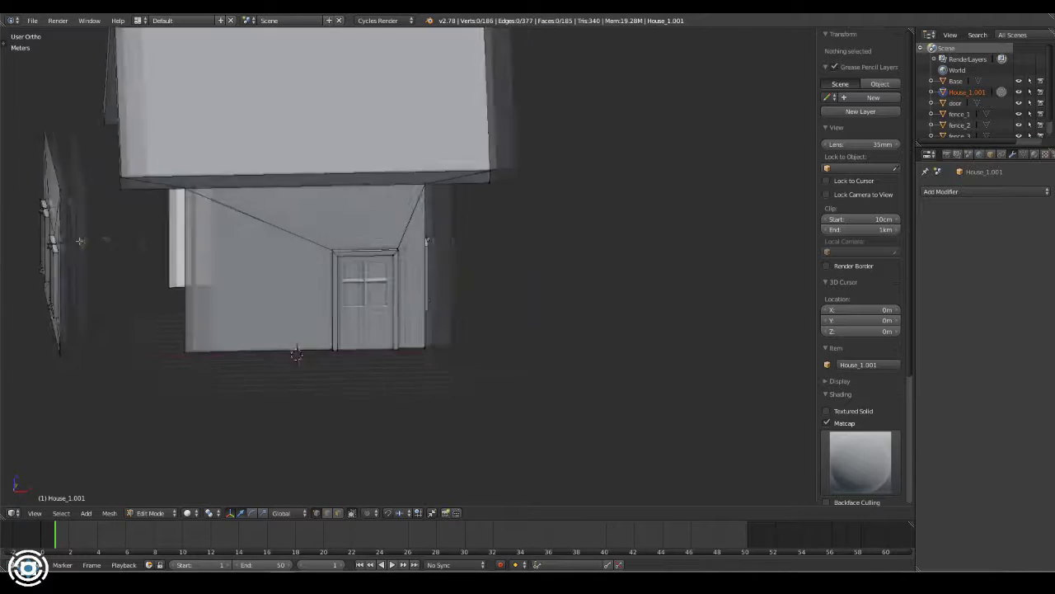
{"action": "key", "text": "l"}
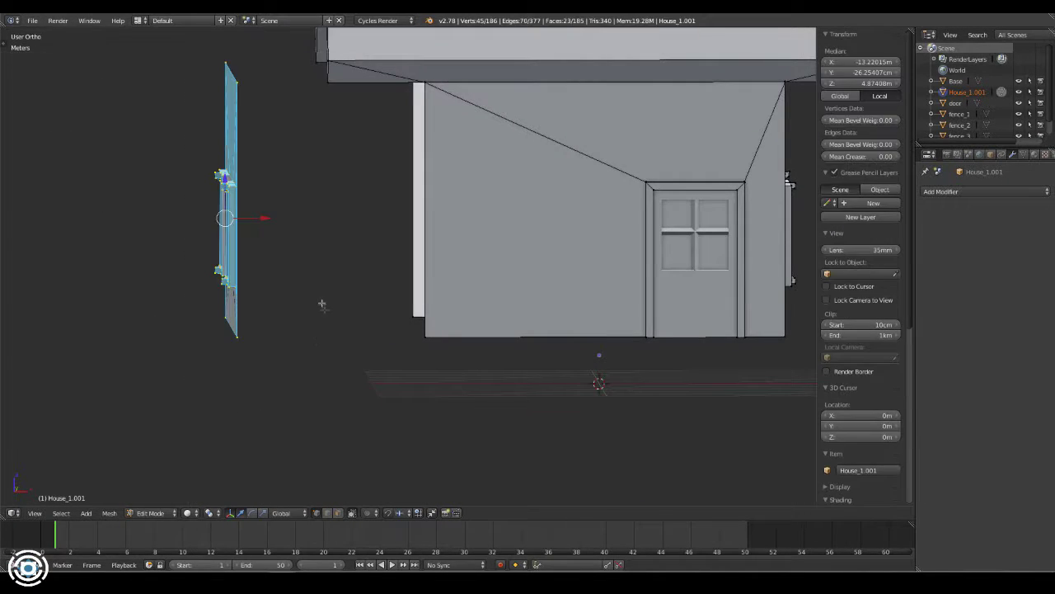
{"action": "key", "text": "z"}
{"action": "key", "text": "a"}
{"action": "key", "text": "l"}
{"action": "key", "text": "KP_3"}
{"action": "key", "text": "KP_1"}
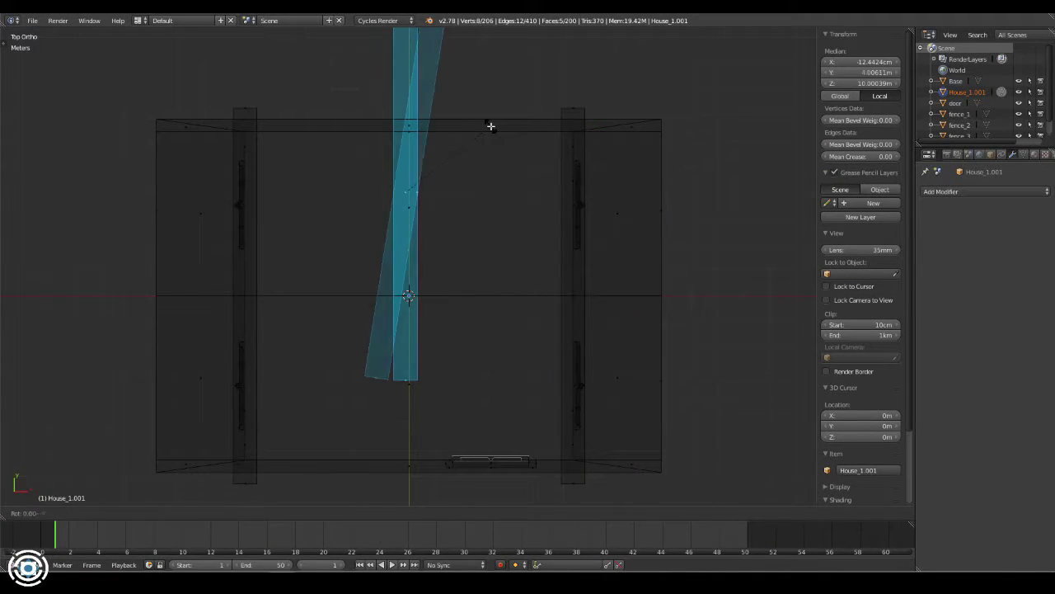
Move the beam strip up to the house's top edge and start scaling it
{"action": "right_click_drag", "start_coordinate": [481, 235], "coordinate": [485, 105]}
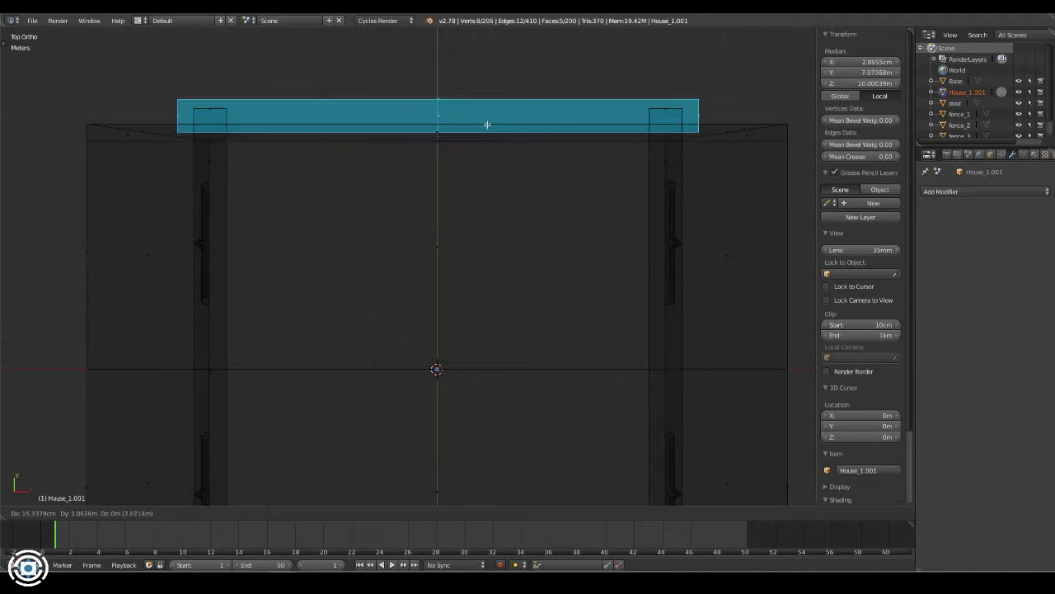
{"action": "scroll", "coordinate": [475, 175], "scroll_direction": "up", "scroll_amount": 8}
{"action": "scroll", "coordinate": [476, 175], "scroll_direction": "down", "scroll_amount": 6}
{"action": "mouse_move", "coordinate": [476, 175]}
{"action": "middle_mouse_down"}
{"action": "mouse_move", "coordinate": [429, 146]}
{"action": "mouse_move", "coordinate": [684, 216]}
{"action": "mouse_move", "coordinate": [542, 231]}
{"action": "middle_mouse_up"}
{"action": "key", "text": "s"}
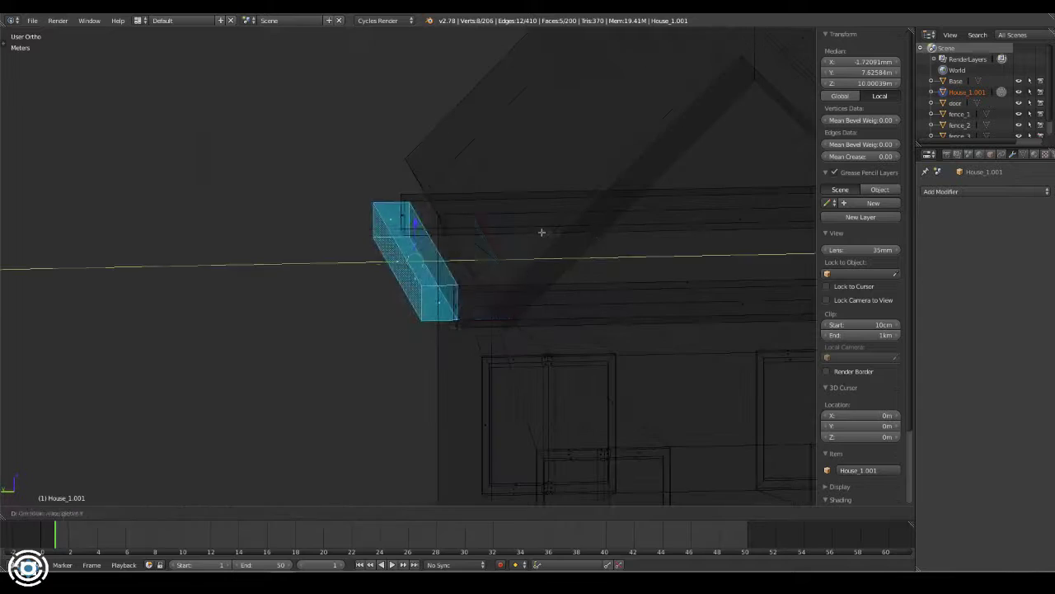
Delete the leftover strip faces along the roof edge
{"action": "key", "text": "z"}
{"action": "key", "text": "a"}
{"action": "scroll", "coordinate": [431, 231], "scroll_direction": "up", "scroll_amount": 5}
{"action": "middle_click_drag", "start_coordinate": [431, 231], "coordinate": [631, 278]}
{"action": "scroll", "coordinate": [632, 278], "scroll_direction": "up", "scroll_amount": 3}
{"action": "key", "text": "z"}
{"action": "right_click", "coordinate": [405, 259]}
{"action": "key", "text": "x"}
{"action": "key", "text": "z"}
Close the beam end with a face and remove a stray edge
{"action": "mouse_move", "coordinate": [317, 494]}
{"action": "middle_mouse_down"}
{"action": "mouse_move", "coordinate": [768, 354]}
{"action": "mouse_move", "coordinate": [627, 313]}
{"action": "mouse_move", "coordinate": [709, 237]}
{"action": "mouse_move", "coordinate": [335, 374]}
{"action": "middle_mouse_up"}
{"action": "key", "text": "f"}
{"action": "key", "text": "z"}
{"action": "key", "text": "z"}
{"action": "right_click", "coordinate": [477, 350]}
{"action": "key", "text": "x"}
{"action": "left_click", "coordinate": [477, 338]}
Remove more stray edges at the beam corner, undoing the final deletion
{"action": "mouse_move", "coordinate": [477, 338]}
{"action": "middle_mouse_down"}
{"action": "mouse_move", "coordinate": [502, 238]}
{"action": "mouse_move", "coordinate": [577, 330]}
{"action": "middle_mouse_up"}
{"action": "right_click", "coordinate": [502, 238]}
{"action": "key", "text": "x"}
{"action": "left_click", "coordinate": [502, 238]}
{"action": "right_click", "coordinate": [509, 318]}
{"action": "key", "text": "x"}
{"action": "left_click", "coordinate": [508, 318]}
{"action": "mouse_move", "coordinate": [509, 318]}
{"action": "middle_mouse_down"}
{"action": "mouse_move", "coordinate": [522, 366]}
{"action": "mouse_move", "coordinate": [657, 363]}
{"action": "middle_mouse_up"}
{"action": "right_click", "coordinate": [660, 363]}
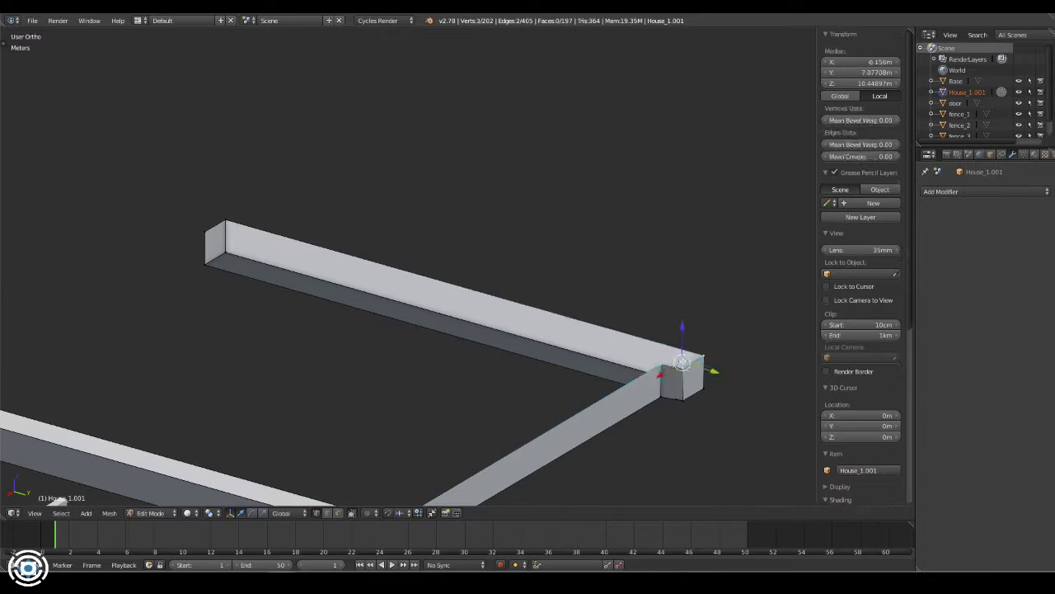
{"action": "key", "text": "ctrl+z"}
Fill the gap at a beam corner with a face between two corner vertices
{"action": "right_click", "coordinate": [226, 221]}
{"action": "key", "text": "a"}
{"action": "mouse_move", "coordinate": [225, 221]}
{"action": "middle_mouse_down"}
{"action": "mouse_move", "coordinate": [429, 295]}
{"action": "mouse_move", "coordinate": [364, 466]}
{"action": "middle_mouse_up"}
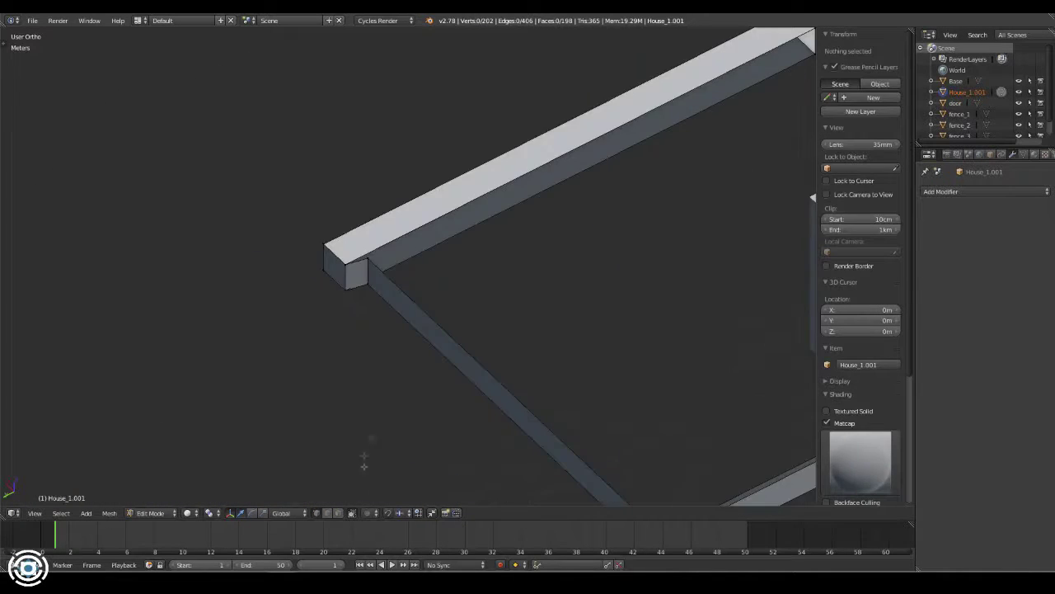
{"action": "mouse_move", "coordinate": [372, 260]}
{"action": "middle_mouse_down"}
{"action": "mouse_move", "coordinate": [652, 212]}
{"action": "mouse_move", "coordinate": [179, 192]}
{"action": "mouse_move", "coordinate": [626, 160]}
{"action": "mouse_move", "coordinate": [365, 300]}
{"action": "mouse_move", "coordinate": [531, 283]}
{"action": "mouse_move", "coordinate": [460, 297]}
{"action": "middle_mouse_up"}
{"action": "right_click", "coordinate": [201, 386]}
{"action": "right_click", "coordinate": [643, 210], "text": "shift"}
{"action": "key", "text": "f"}
{"action": "right_click", "coordinate": [219, 181]}
{"action": "key", "text": "a"}
Duplicate the beam along another top edge and fill the frame corner
{"action": "scroll", "coordinate": [365, 301], "scroll_direction": "down", "scroll_amount": 3}
{"action": "mouse_move", "coordinate": [445, 260]}
{"action": "middle_mouse_down"}
{"action": "mouse_move", "coordinate": [403, 255]}
{"action": "mouse_move", "coordinate": [462, 353]}
{"action": "mouse_move", "coordinate": [448, 177]}
{"action": "middle_mouse_up"}
{"action": "key", "text": "n"}
{"action": "right_click", "coordinate": [668, 236]}
{"action": "key", "text": "shift+d"}
{"action": "left_click", "coordinate": [495, 248]}
{"action": "mouse_move", "coordinate": [495, 247]}
{"action": "middle_mouse_down"}
{"action": "mouse_move", "coordinate": [728, 194]}
{"action": "mouse_move", "coordinate": [626, 247]}
{"action": "mouse_move", "coordinate": [561, 207]}
{"action": "mouse_move", "coordinate": [229, 175]}
{"action": "middle_mouse_up"}
{"action": "key", "text": "f"}
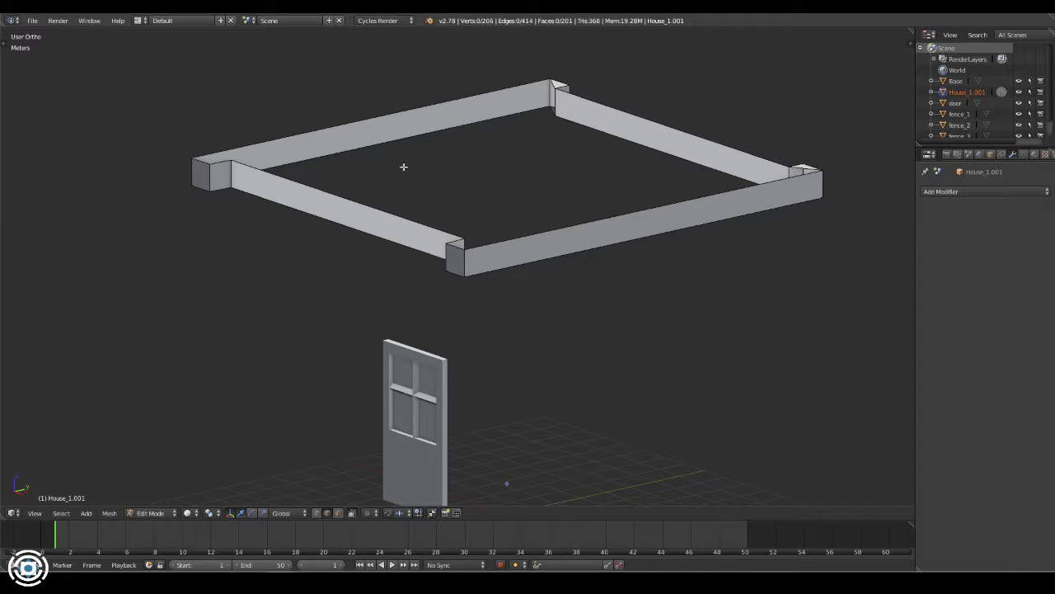
Fill another corner face between the selected frame vertices
{"action": "middle_click_drag", "start_coordinate": [397, 157], "coordinate": [550, 256]}
{"action": "mouse_move", "coordinate": [186, 237]}
{"action": "middle_mouse_down"}
{"action": "mouse_move", "coordinate": [354, 272]}
{"action": "mouse_move", "coordinate": [363, 223]}
{"action": "mouse_move", "coordinate": [176, 178]}
{"action": "mouse_move", "coordinate": [330, 247]}
{"action": "mouse_move", "coordinate": [312, 252]}
{"action": "middle_mouse_up"}
{"action": "key", "text": "f"}
{"action": "key", "text": "s"}
{"action": "key", "text": "Escape"}
{"action": "key", "text": "a"}
Try filling a floor face inside the frame, then undo it
{"action": "mouse_move", "coordinate": [588, 291]}
{"action": "middle_mouse_down"}
{"action": "mouse_move", "coordinate": [595, 272]}
{"action": "mouse_move", "coordinate": [461, 173]}
{"action": "middle_mouse_up"}
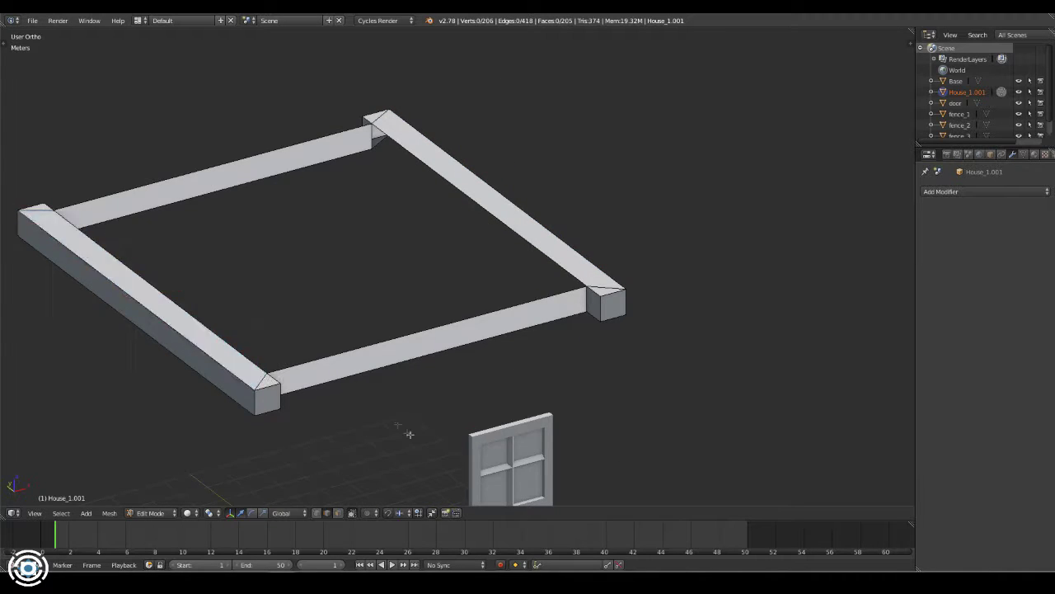
{"action": "middle_click_drag", "start_coordinate": [409, 434], "coordinate": [277, 309]}
{"action": "middle_click_drag", "start_coordinate": [195, 195], "coordinate": [447, 243]}
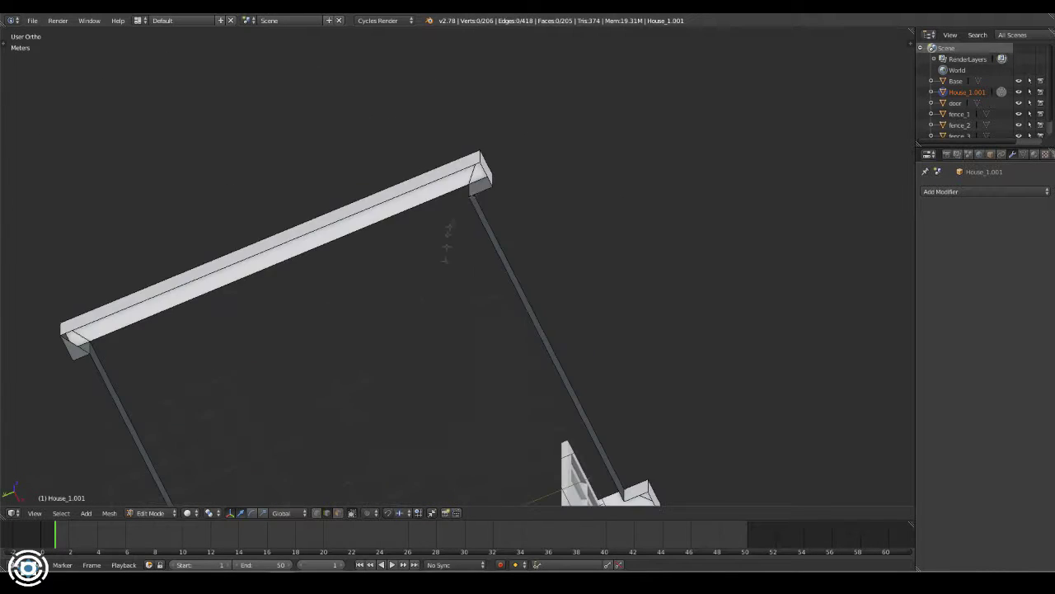
{"action": "mouse_move", "coordinate": [93, 350]}
{"action": "middle_mouse_down"}
{"action": "mouse_move", "coordinate": [575, 341]}
{"action": "mouse_move", "coordinate": [537, 266]}
{"action": "mouse_move", "coordinate": [494, 384]}
{"action": "mouse_move", "coordinate": [443, 229]}
{"action": "middle_mouse_up"}
{"action": "right_click", "coordinate": [444, 228]}
{"action": "mouse_move", "coordinate": [493, 205]}
{"action": "middle_mouse_down"}
{"action": "mouse_move", "coordinate": [577, 264]}
{"action": "mouse_move", "coordinate": [691, 311]}
{"action": "middle_mouse_up"}
{"action": "key", "text": "f"}
{"action": "key", "text": "f"}
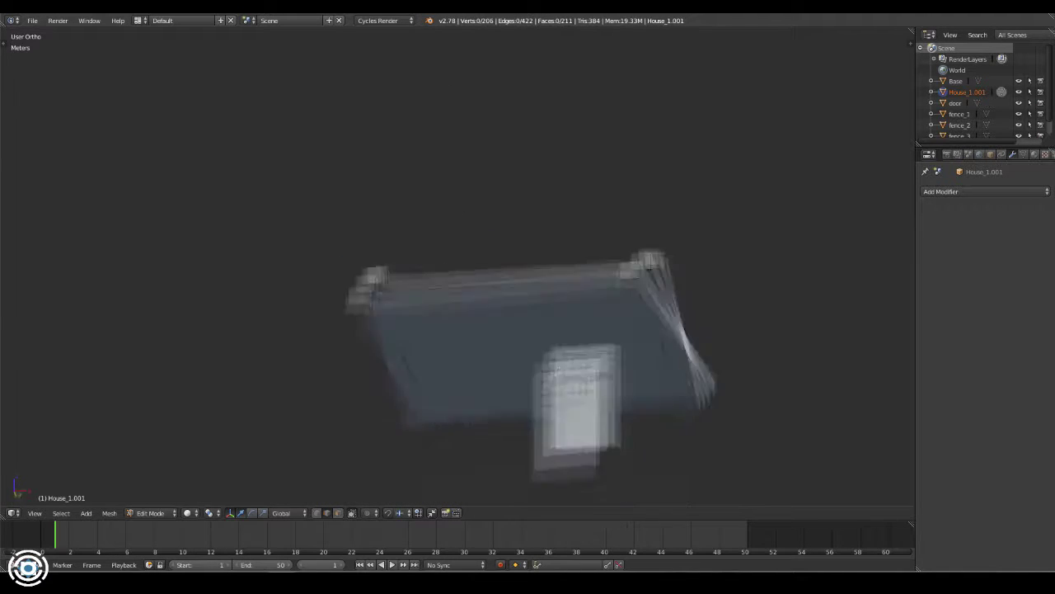
{"action": "middle_click_drag", "start_coordinate": [558, 459], "coordinate": [474, 326]}
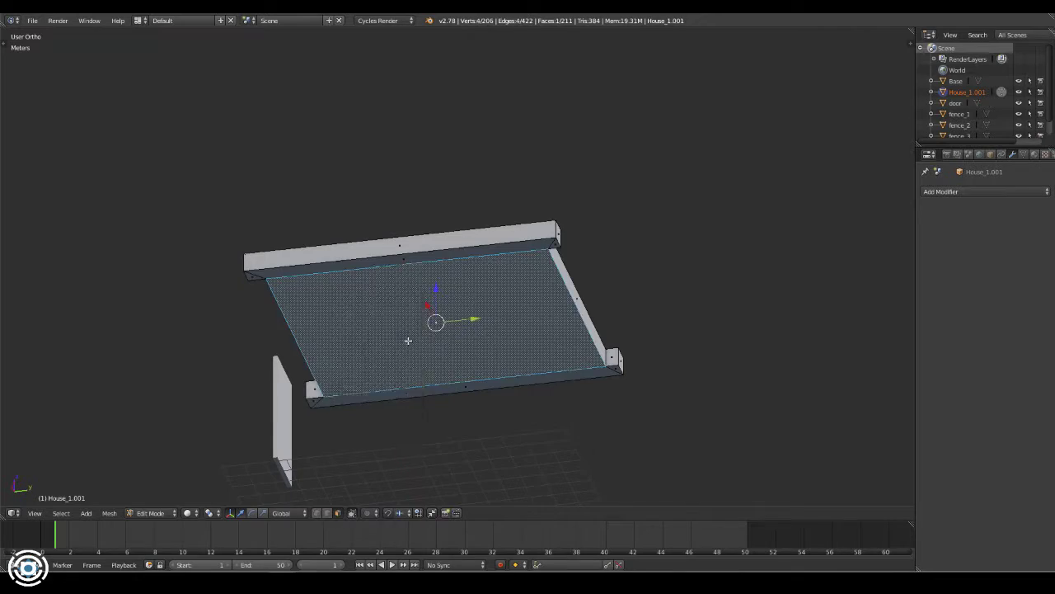
{"action": "key", "text": "ctrl+z"}
{"action": "key", "text": "ctrl+z"}
Select the entire old roof with Ctrl+L and remove it
{"action": "mouse_move", "coordinate": [408, 339]}
{"action": "middle_mouse_down"}
{"action": "mouse_move", "coordinate": [466, 429]}
{"action": "mouse_move", "coordinate": [603, 397]}
{"action": "mouse_move", "coordinate": [505, 351]}
{"action": "mouse_move", "coordinate": [514, 326]}
{"action": "mouse_move", "coordinate": [600, 347]}
{"action": "mouse_move", "coordinate": [330, 173]}
{"action": "middle_mouse_up"}
{"action": "key", "text": "ctrl+l"}
{"action": "key", "text": "h"}
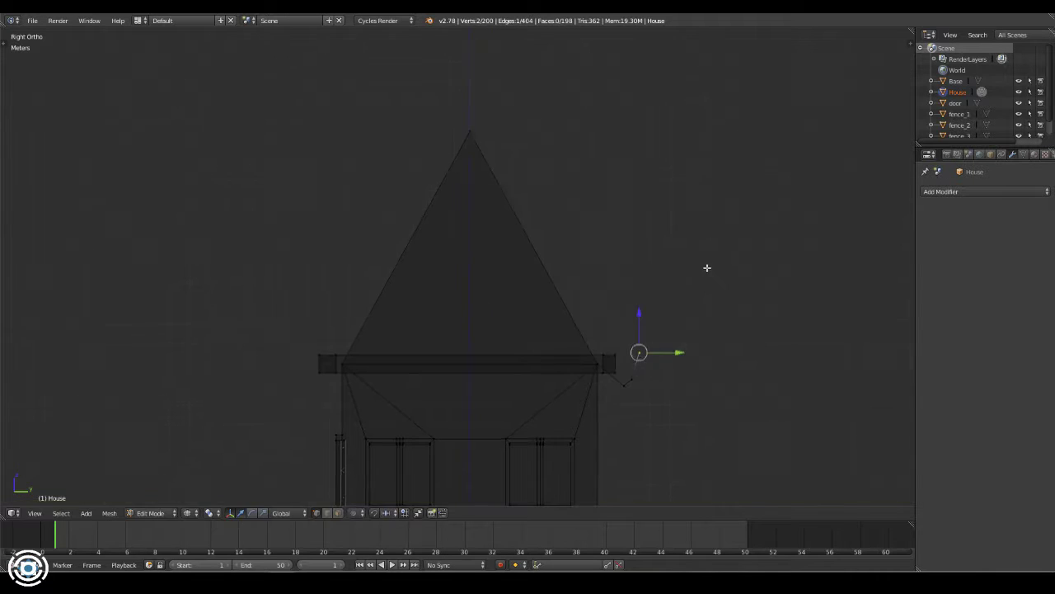
Raise the roof apex vertex in side wireframe view
{"action": "left_click", "coordinate": [504, 499]}
{"action": "key", "text": "n"}
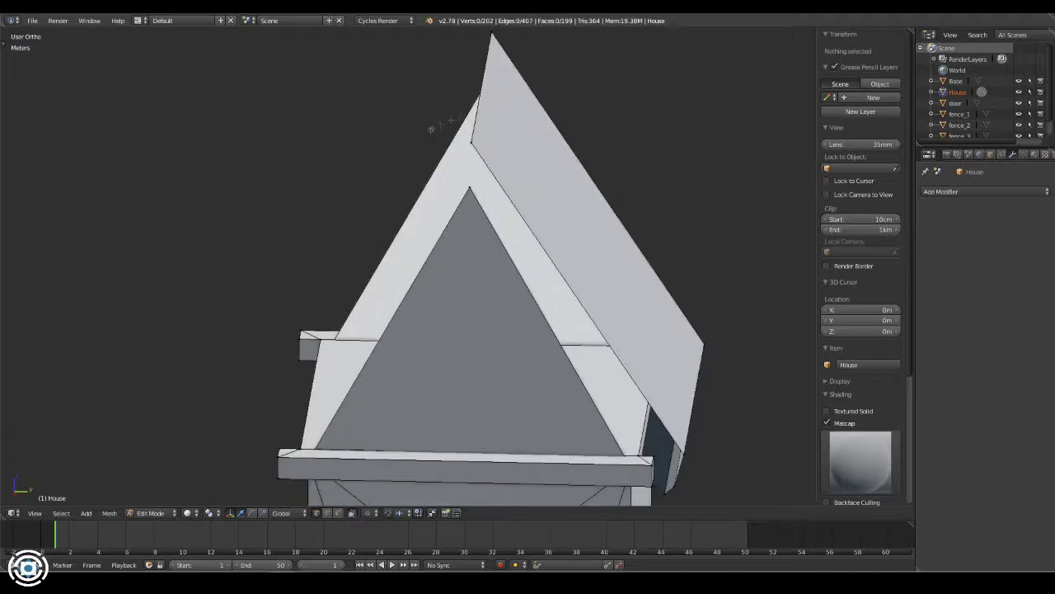
{"action": "key", "text": "KP_3"}
{"action": "key", "text": "z"}
{"action": "right_click", "coordinate": [540, 200]}
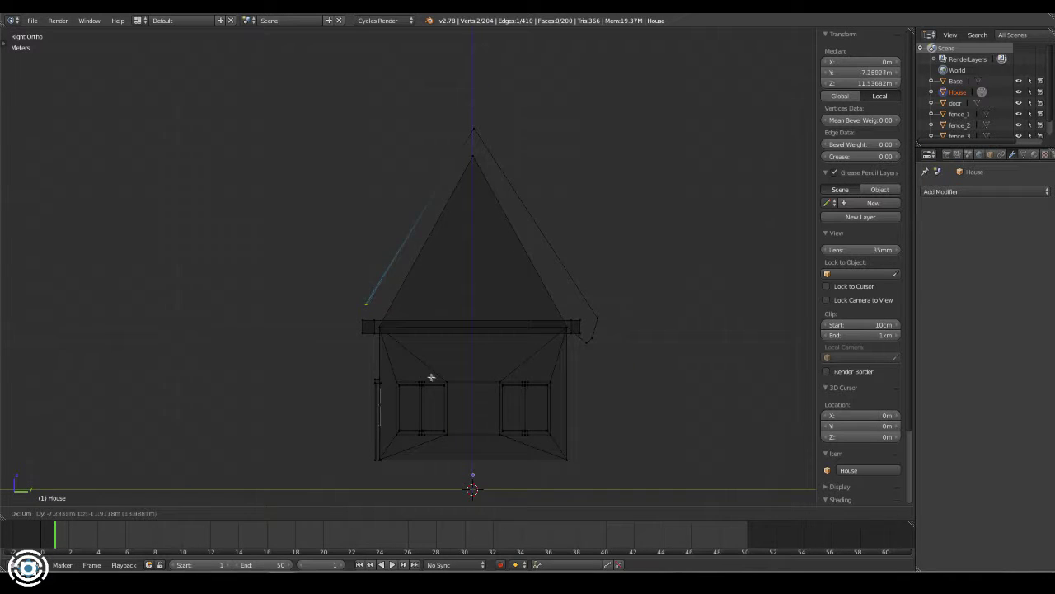
{"action": "scroll", "coordinate": [428, 382], "scroll_direction": "up", "scroll_amount": 5}
{"action": "scroll", "coordinate": [479, 312], "scroll_direction": "down", "scroll_amount": 2}
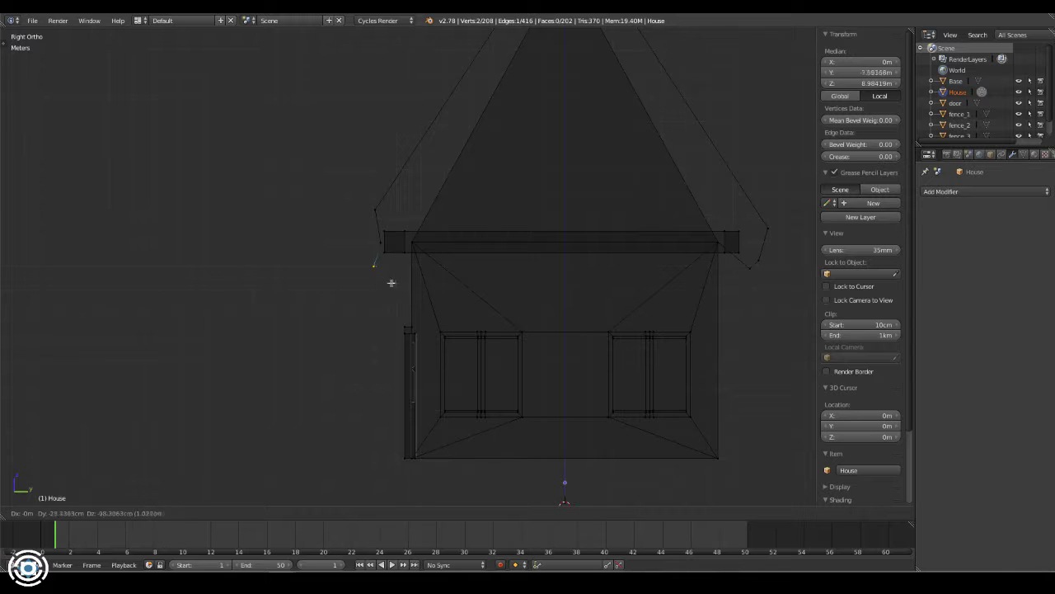
{"action": "left_click", "coordinate": [398, 225]}
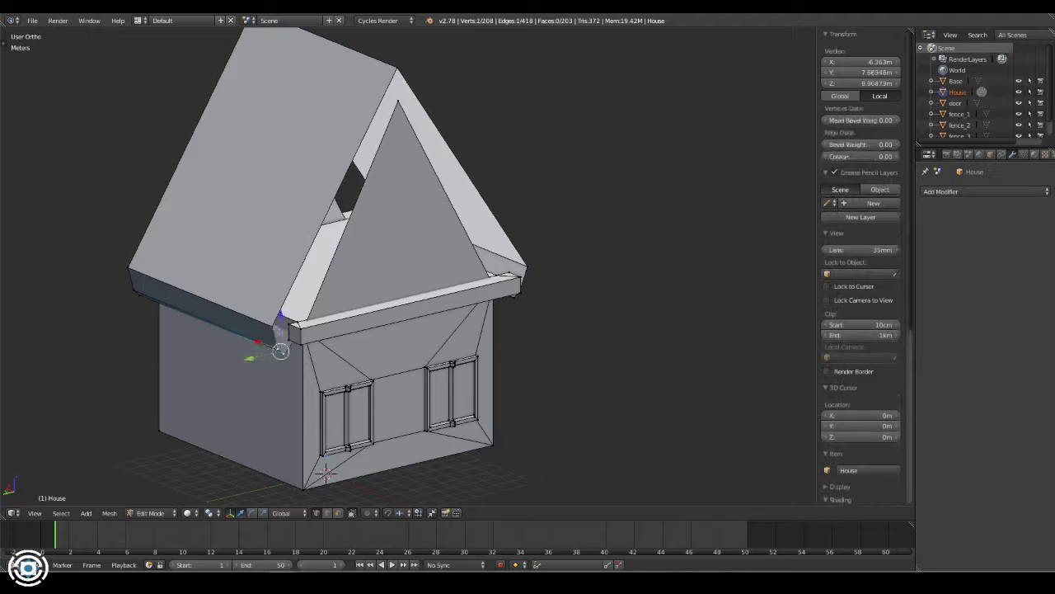
Select the right eave edge and roof apex vertices from a frontal view
{"action": "middle_click_drag", "start_coordinate": [369, 118], "coordinate": [362, 359]}
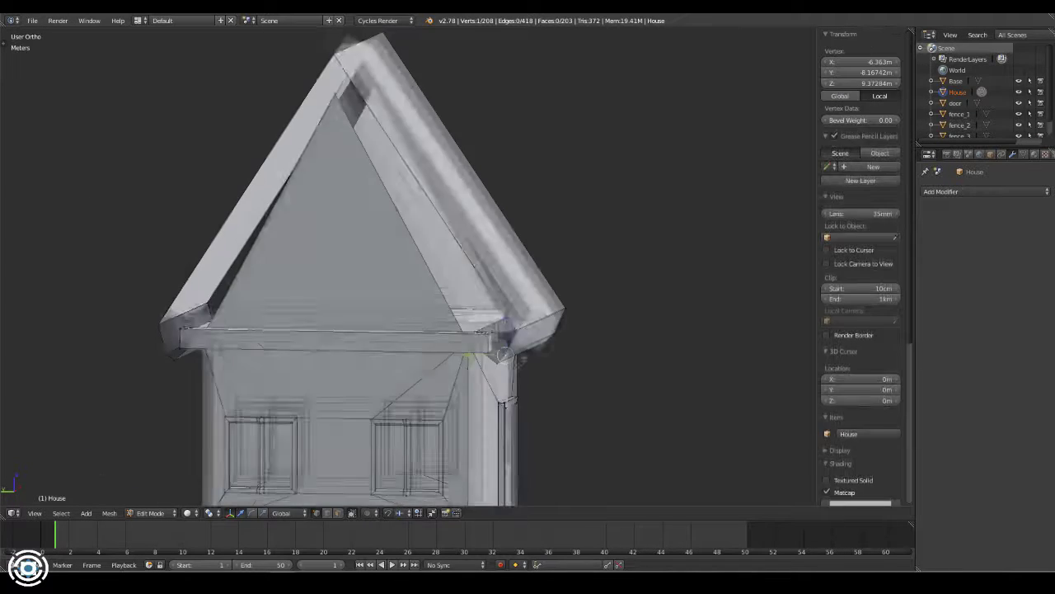
{"action": "right_click", "coordinate": [535, 350]}
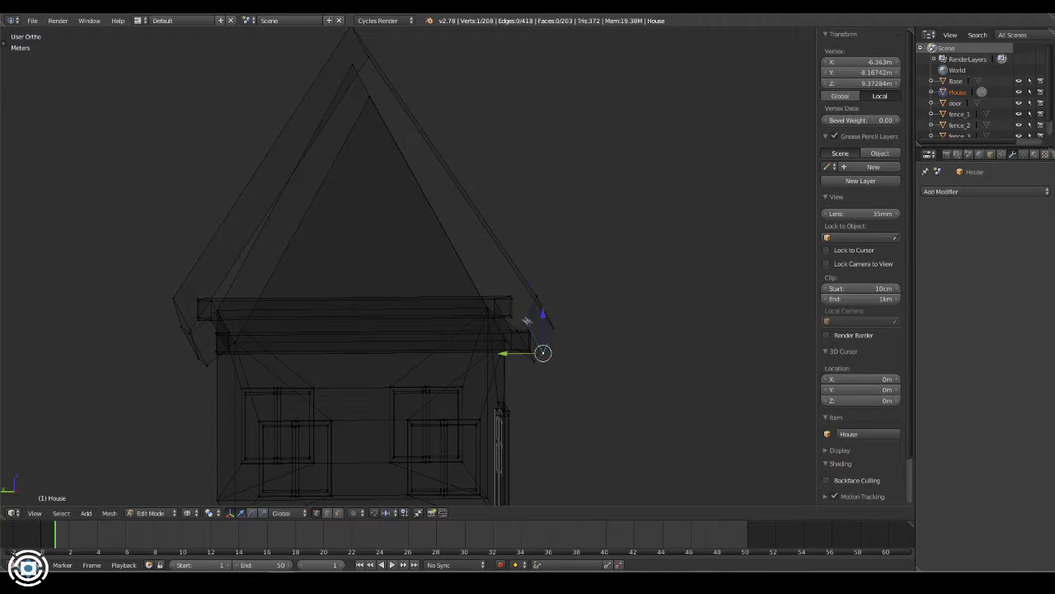
{"action": "right_click", "coordinate": [363, 83]}
{"action": "right_click", "coordinate": [495, 330]}
{"action": "middle_click_drag", "start_coordinate": [495, 330], "coordinate": [525, 333]}
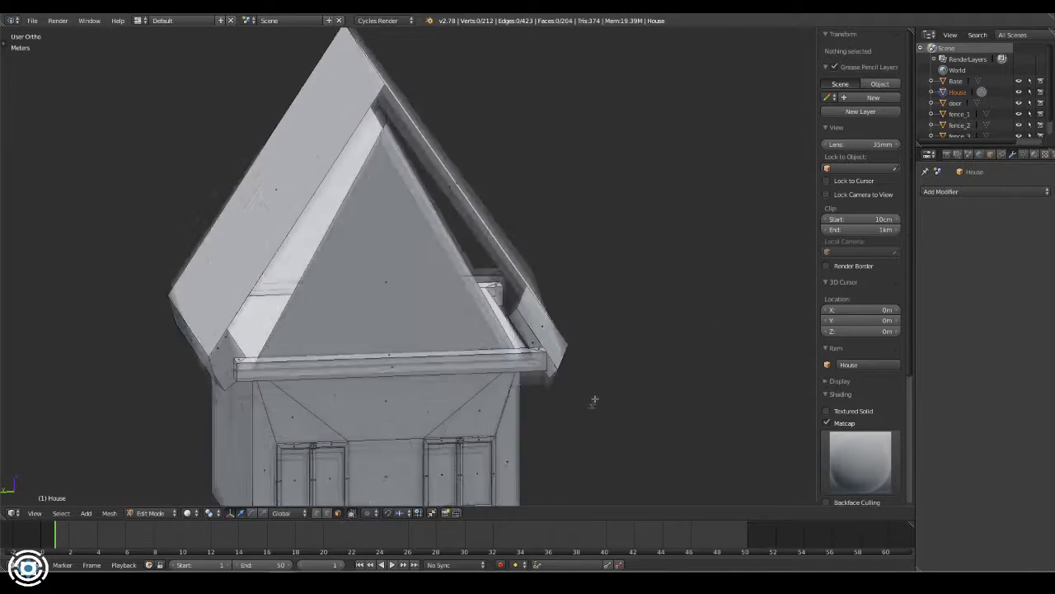
{"action": "mouse_move", "coordinate": [593, 401]}
{"action": "middle_mouse_down"}
{"action": "mouse_move", "coordinate": [561, 390]}
{"action": "mouse_move", "coordinate": [511, 330]}
{"action": "middle_mouse_up"}
Delete the extra roof face in see-through view
{"action": "key", "text": "z"}
{"action": "right_click", "coordinate": [499, 288]}
{"action": "key", "text": "x"}
{"action": "key", "text": "Escape"}
{"action": "key", "text": "x"}
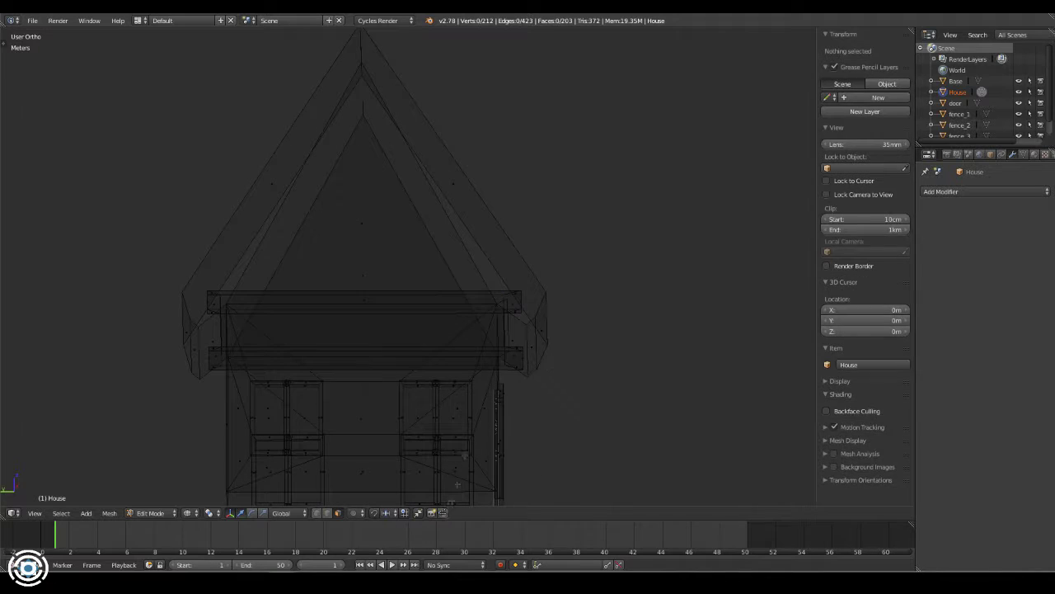
{"action": "key", "text": "x"}
{"action": "left_click", "coordinate": [528, 326]}
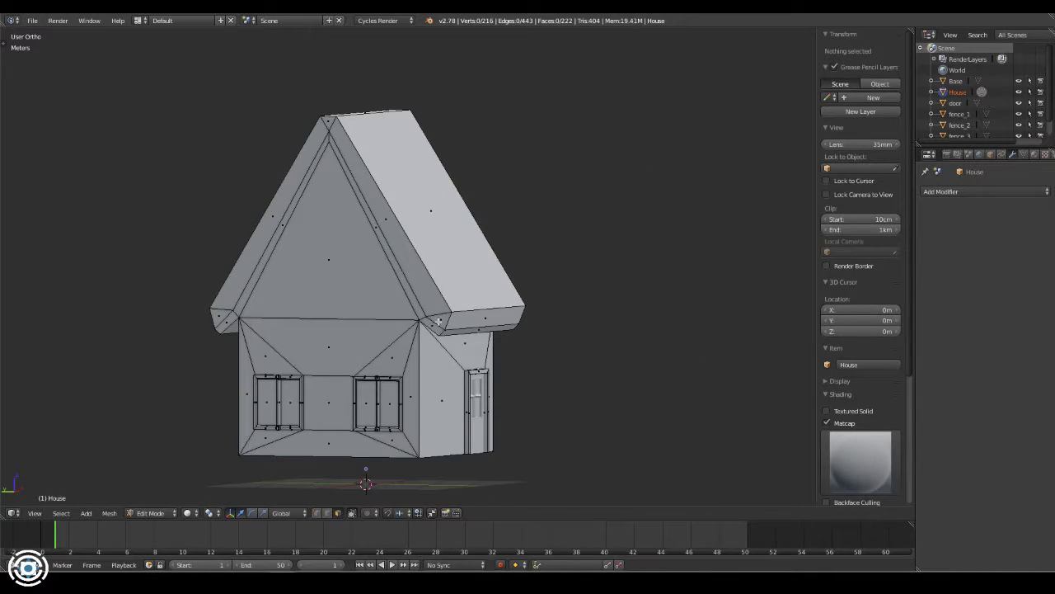
Select the ridge bevel strip and roof edge loops and scale them
{"action": "right_click", "coordinate": [438, 321], "text": "alt"}
{"action": "right_click", "coordinate": [322, 138], "text": "alt+shift"}
{"action": "mouse_move", "coordinate": [553, 252]}
{"action": "middle_mouse_down"}
{"action": "mouse_move", "coordinate": [523, 273]}
{"action": "mouse_move", "coordinate": [547, 269]}
{"action": "middle_mouse_up"}
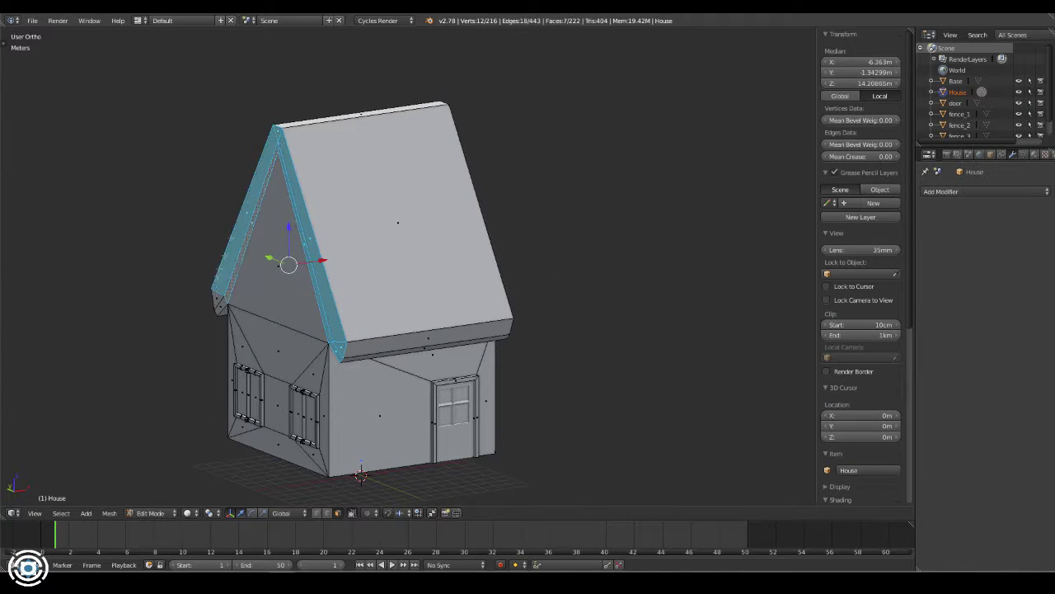
{"action": "middle_click_drag", "start_coordinate": [495, 156], "coordinate": [439, 154]}
{"action": "right_click", "coordinate": [439, 153], "text": "alt+shift"}
{"action": "right_click", "coordinate": [339, 371], "text": "shift"}
{"action": "middle_click_drag", "start_coordinate": [338, 371], "coordinate": [597, 286]}
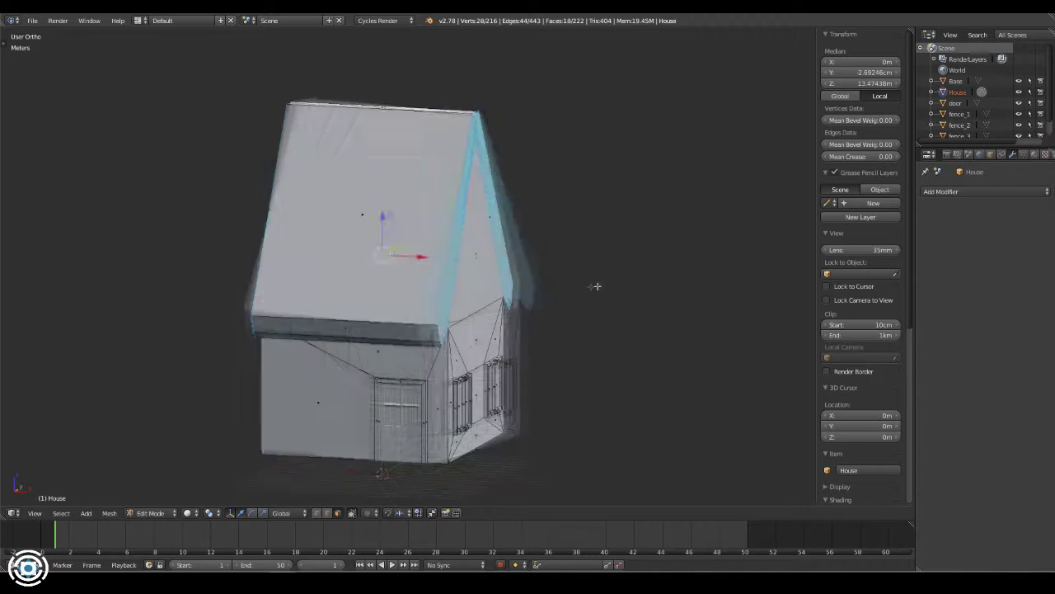
{"action": "left_click", "coordinate": [668, 309]}
{"action": "middle_click_drag", "start_coordinate": [668, 310], "coordinate": [495, 296]}
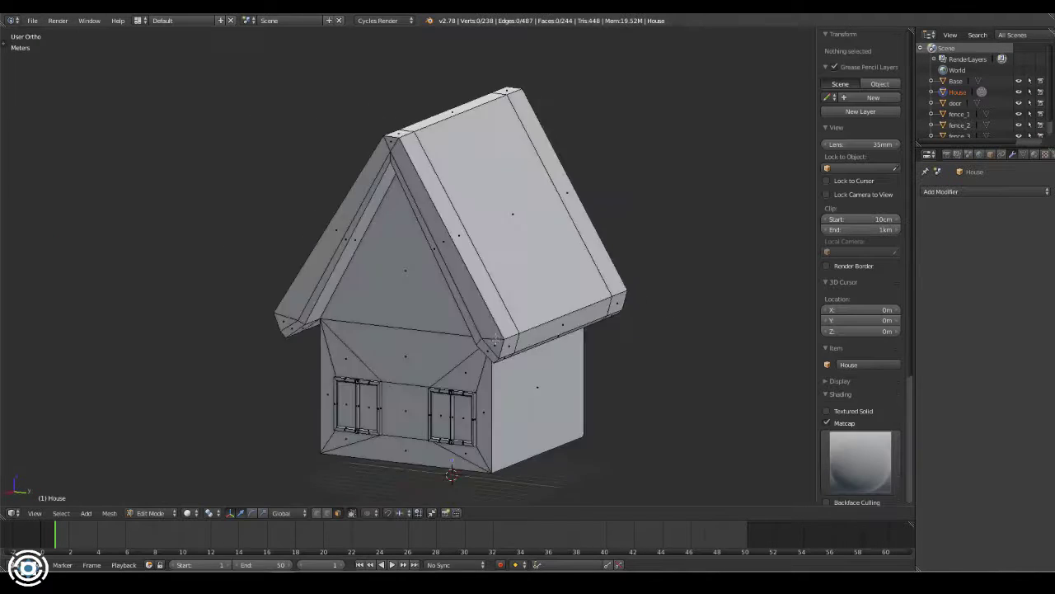
{"action": "scroll", "coordinate": [495, 296], "scroll_direction": "up", "scroll_amount": 3}
Select the roof-edge face strip and gable edge loop, cancelling the sideways move
{"action": "right_click", "coordinate": [446, 206]}
{"action": "right_click", "coordinate": [250, 285], "text": "alt"}
{"action": "middle_click_drag", "start_coordinate": [250, 285], "coordinate": [398, 340]}
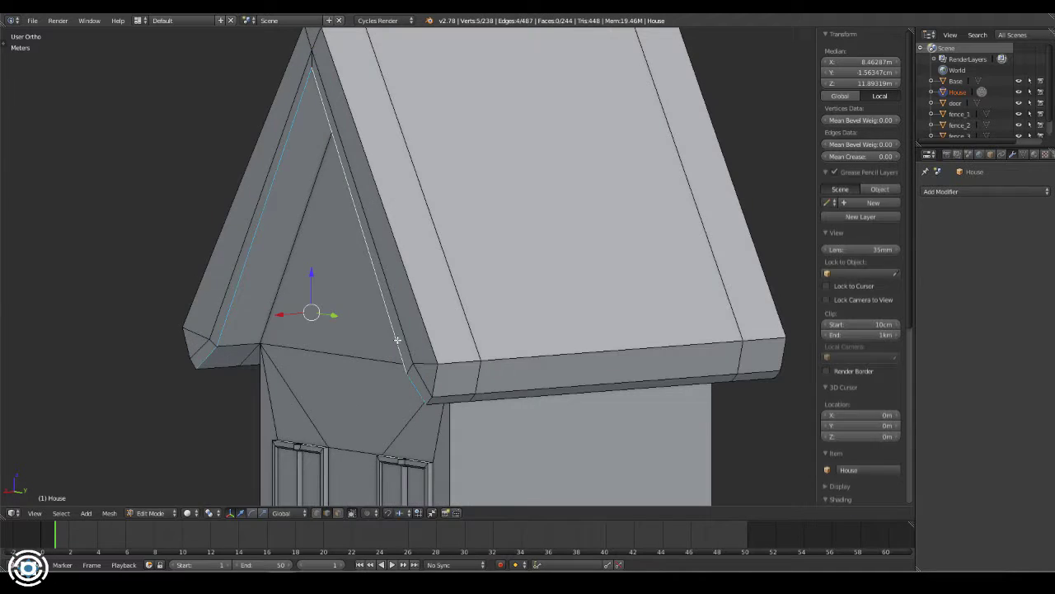
{"action": "right_click", "coordinate": [552, 248]}
{"action": "mouse_move", "coordinate": [551, 248]}
{"action": "middle_mouse_down"}
{"action": "mouse_move", "coordinate": [382, 493]}
{"action": "mouse_move", "coordinate": [444, 497]}
{"action": "middle_mouse_up"}
{"action": "key", "text": "z"}
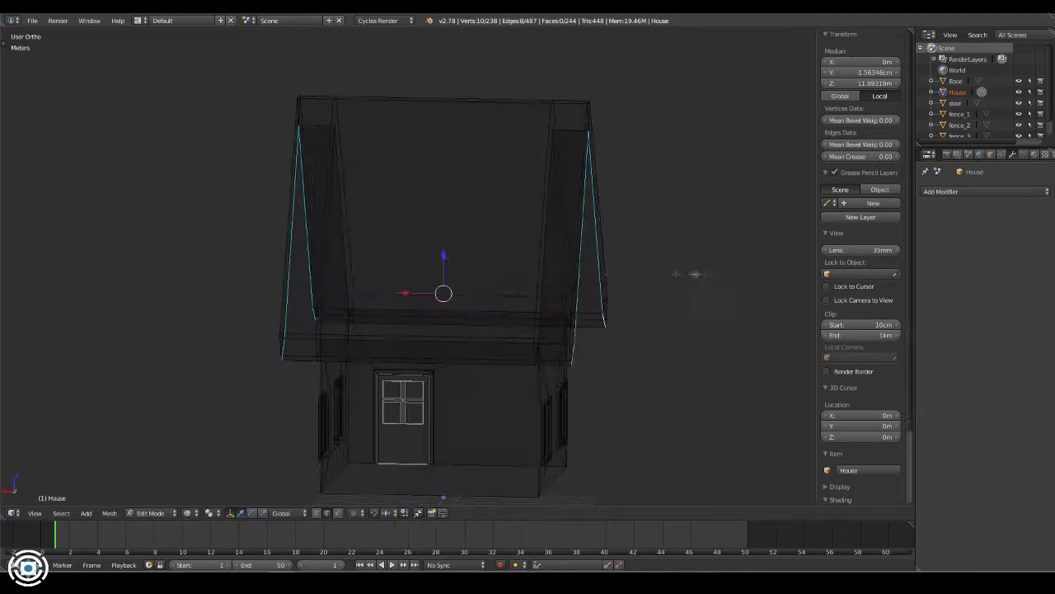
Select ridge edges and gable eave vertices, then clear the selection
{"action": "right_click", "coordinate": [710, 275]}
{"action": "key", "text": "z"}
{"action": "mouse_move", "coordinate": [710, 276]}
{"action": "middle_mouse_down"}
{"action": "mouse_move", "coordinate": [629, 83]}
{"action": "mouse_move", "coordinate": [459, 492]}
{"action": "mouse_move", "coordinate": [652, 318]}
{"action": "mouse_move", "coordinate": [577, 330]}
{"action": "mouse_move", "coordinate": [424, 275]}
{"action": "middle_mouse_up"}
{"action": "right_click", "coordinate": [629, 84], "text": "alt"}
{"action": "right_click", "coordinate": [642, 80]}
{"action": "right_click", "coordinate": [265, 314]}
{"action": "right_click", "coordinate": [379, 305], "text": "shift"}
{"action": "key", "text": "a"}
Merge the ridge vertex pairs at their centre with Alt+M
{"action": "right_click", "coordinate": [423, 275]}
{"action": "key", "text": "alt+m"}
{"action": "left_click", "coordinate": [328, 255]}
{"action": "right_click", "coordinate": [423, 275]}
{"action": "key", "text": "alt+m"}
{"action": "scroll", "coordinate": [327, 256], "scroll_direction": "down", "scroll_amount": 5}
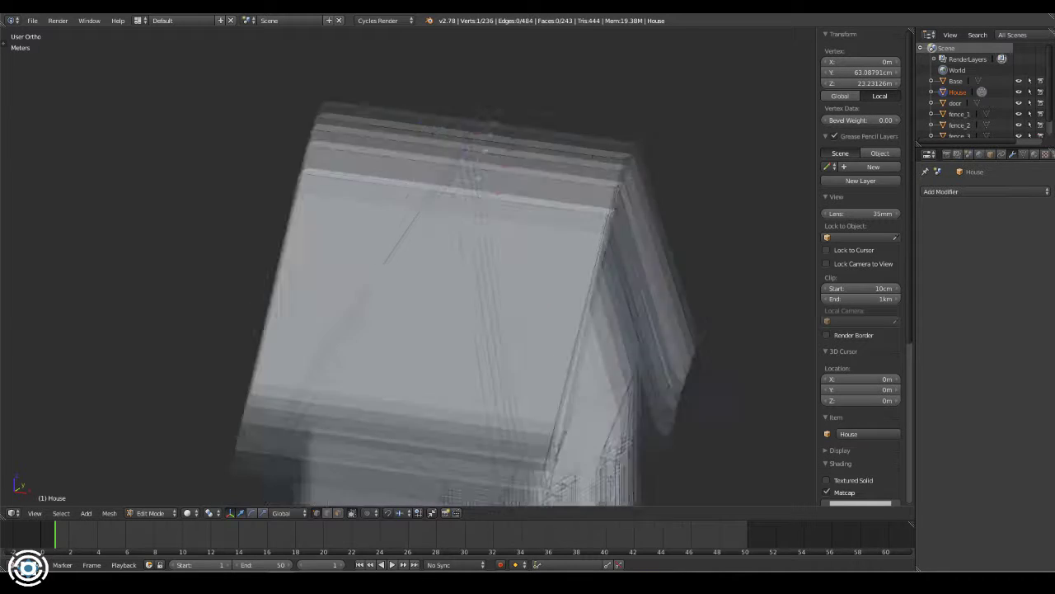
{"action": "key", "text": "ctrl+x"}
Dissolve the roof's extra triangle edges and merge the remaining vertices at centre
{"action": "right_click", "coordinate": [562, 396]}
{"action": "mouse_move", "coordinate": [493, 248]}
{"action": "middle_mouse_down"}
{"action": "mouse_move", "coordinate": [562, 397]}
{"action": "mouse_move", "coordinate": [288, 173]}
{"action": "mouse_move", "coordinate": [286, 279]}
{"action": "middle_mouse_up"}
{"action": "key", "text": "ctrl+x"}
{"action": "key", "text": "alt+m"}
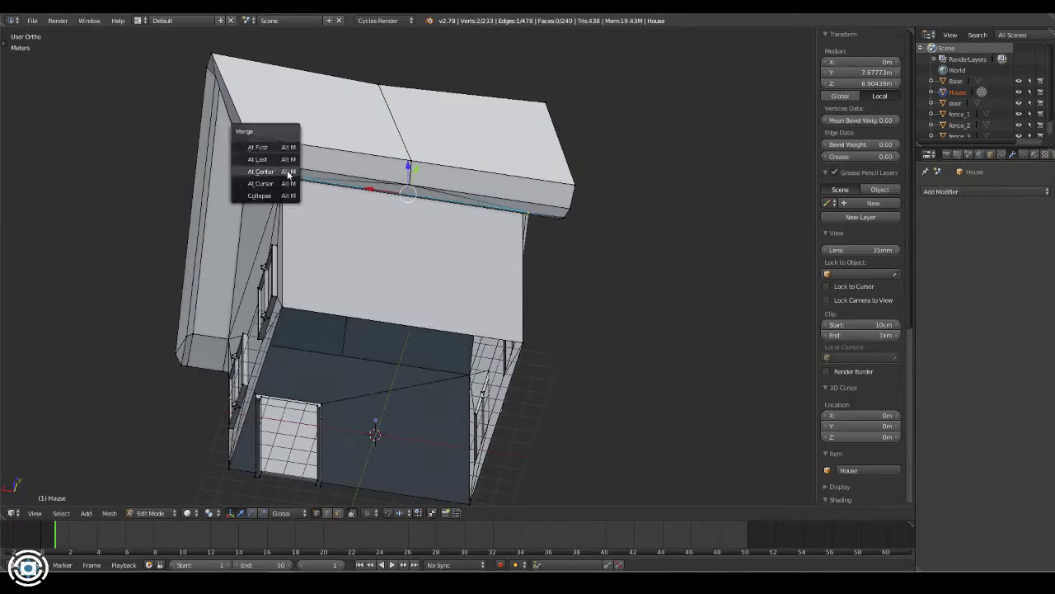
{"action": "left_click", "coordinate": [288, 172]}
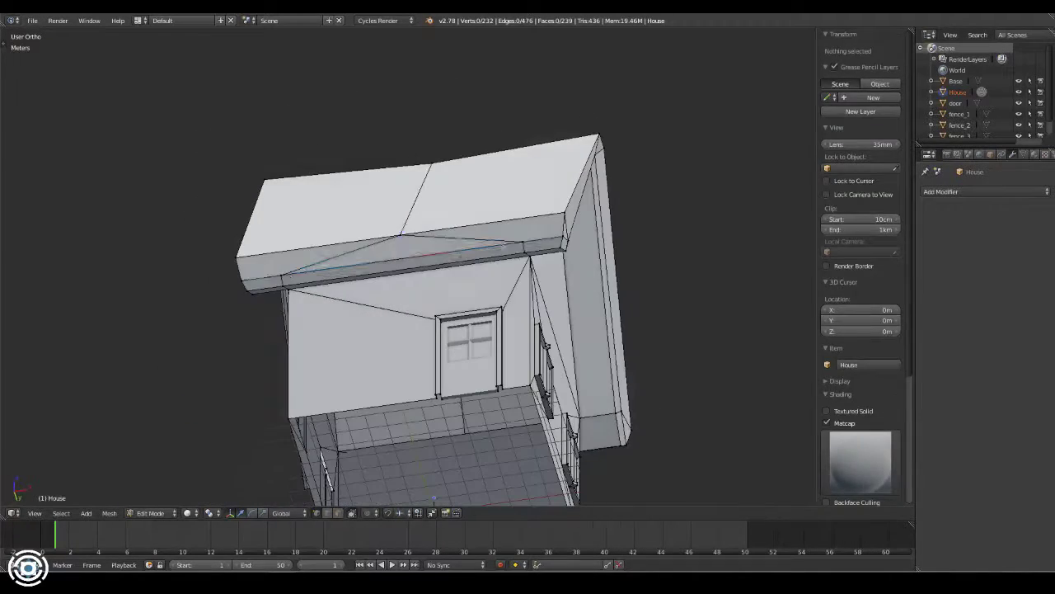
{"action": "key", "text": "alt+m"}
{"action": "left_click", "coordinate": [286, 279]}
Leave Edit Mode to check the house object, then resume mesh editing
{"action": "key", "text": "Tab"}
{"action": "mouse_move", "coordinate": [361, 281]}
{"action": "middle_mouse_down"}
{"action": "mouse_move", "coordinate": [319, 241]}
{"action": "mouse_move", "coordinate": [403, 242]}
{"action": "middle_mouse_up"}
{"action": "key", "text": "Tab"}
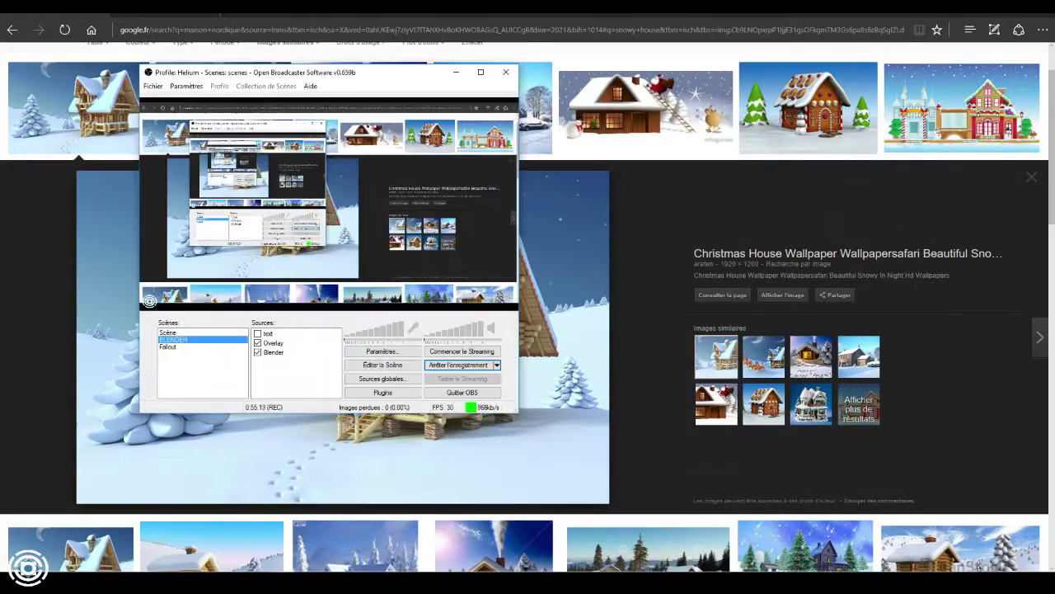
Delete the blank wall faces beside the door and position the window copy there in top view
{"action": "key", "text": "x"}
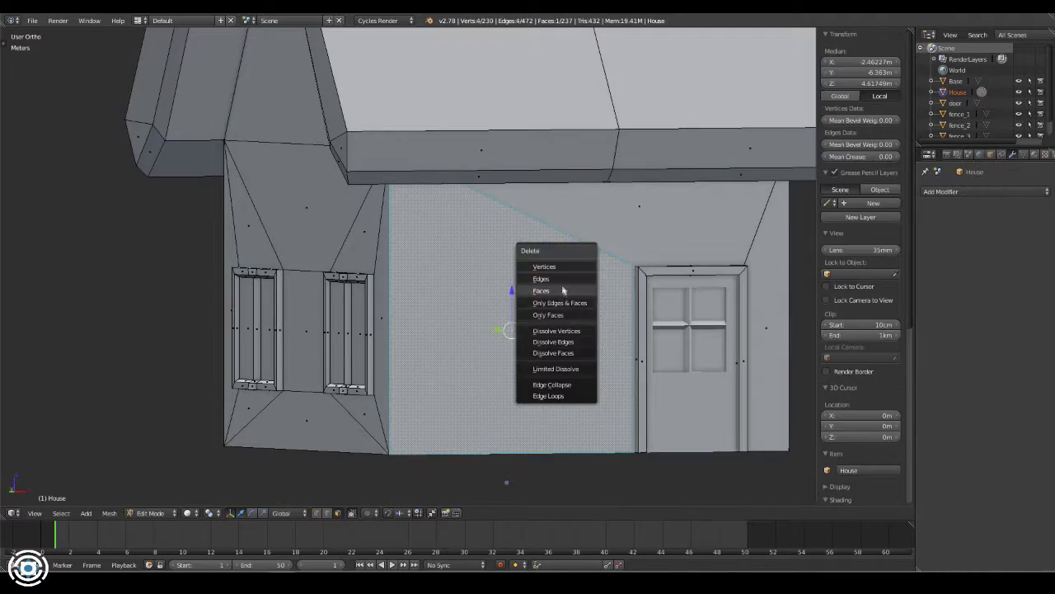
{"action": "left_click", "coordinate": [536, 370]}
{"action": "mouse_move", "coordinate": [507, 482]}
{"action": "middle_mouse_down"}
{"action": "mouse_move", "coordinate": [466, 501]}
{"action": "mouse_move", "coordinate": [446, 363]}
{"action": "mouse_move", "coordinate": [399, 319]}
{"action": "middle_mouse_up"}
{"action": "key", "text": "KP_3"}
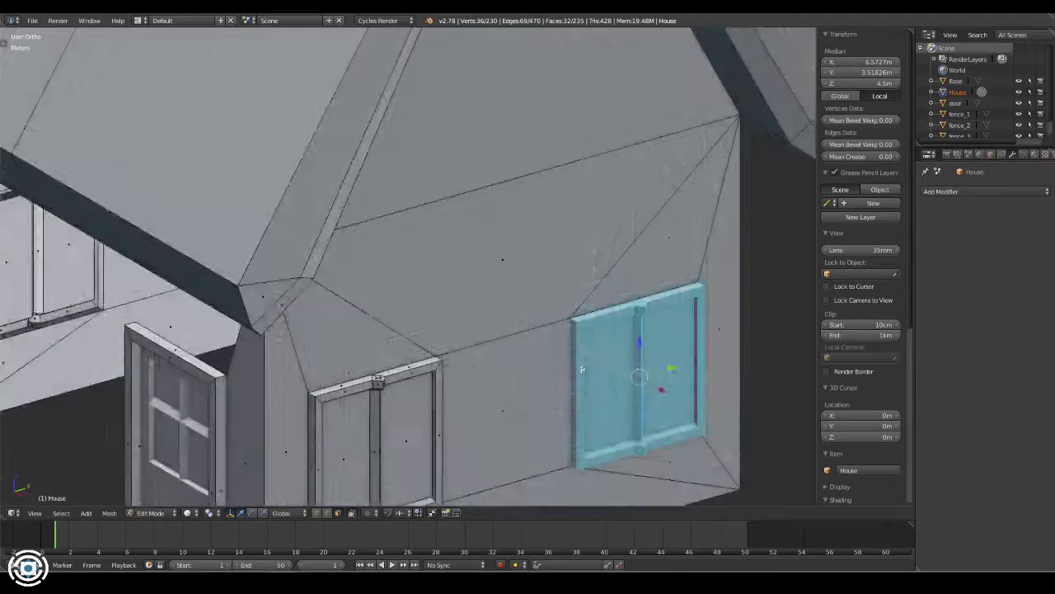
{"action": "scroll", "coordinate": [581, 370], "scroll_direction": "down", "scroll_amount": 4}
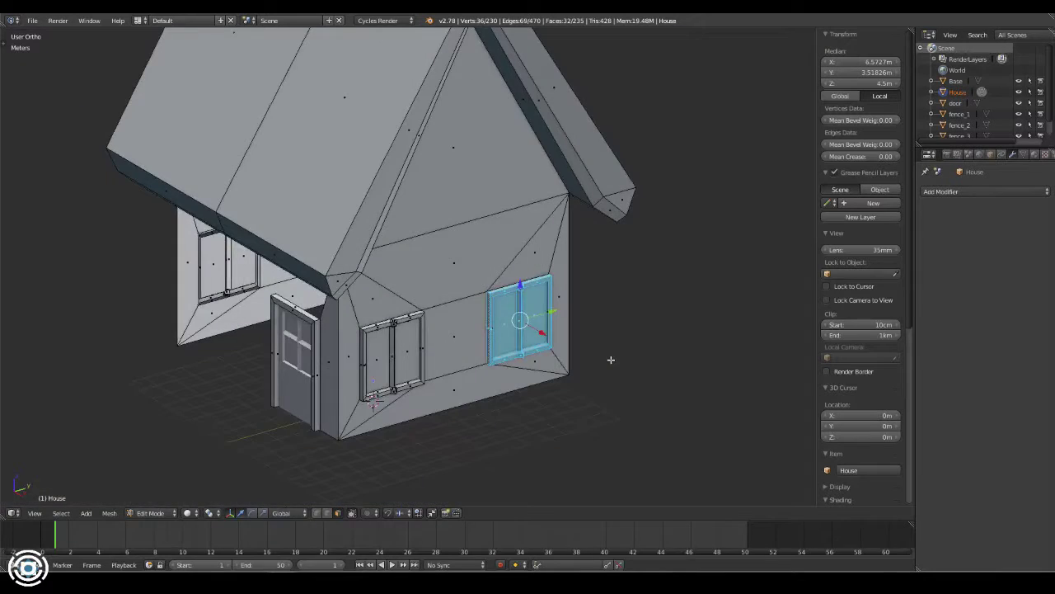
{"action": "key", "text": "KP_7"}
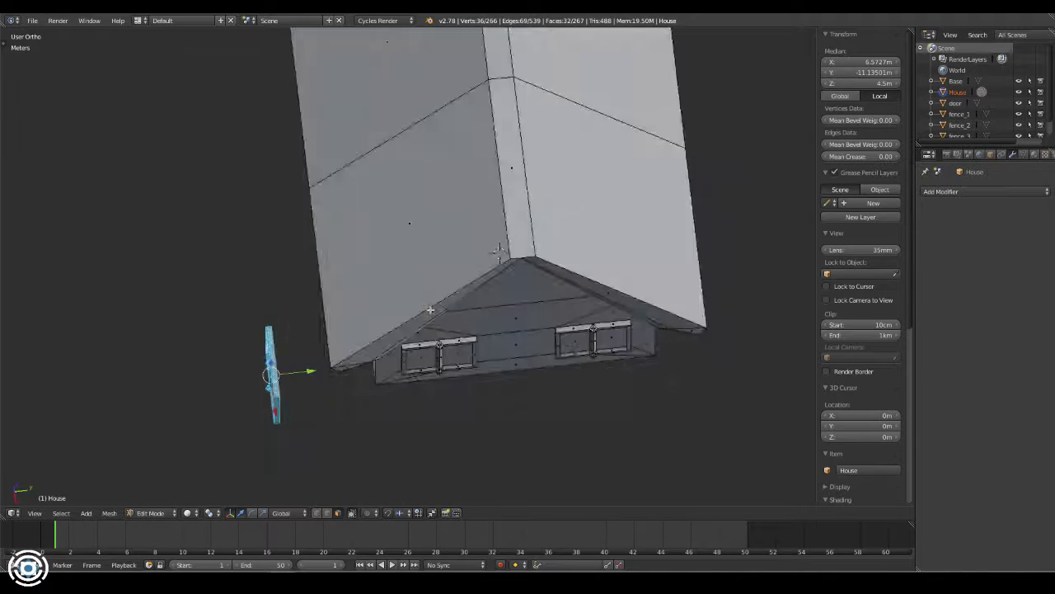
{"action": "left_click", "coordinate": [317, 216]}
{"action": "key", "text": "KP_Decimal"}
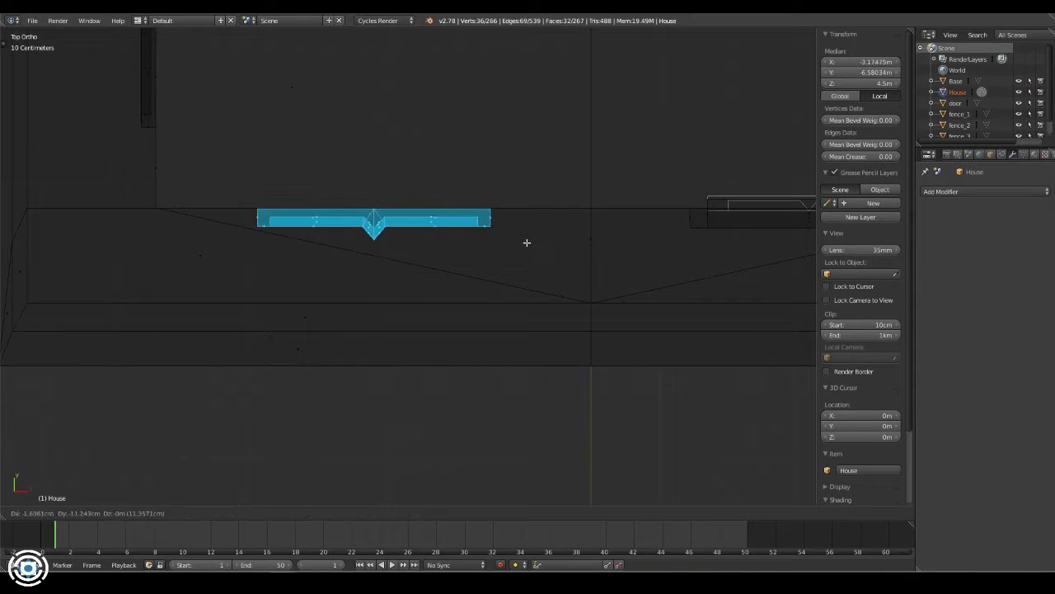
{"action": "key", "text": "KP_1"}
Fill the three gaps around the new window with faces using F
{"action": "scroll", "coordinate": [520, 222], "scroll_direction": "down", "scroll_amount": 3}
{"action": "key", "text": "a"}
{"action": "middle_click_drag", "start_coordinate": [520, 222], "coordinate": [462, 272]}
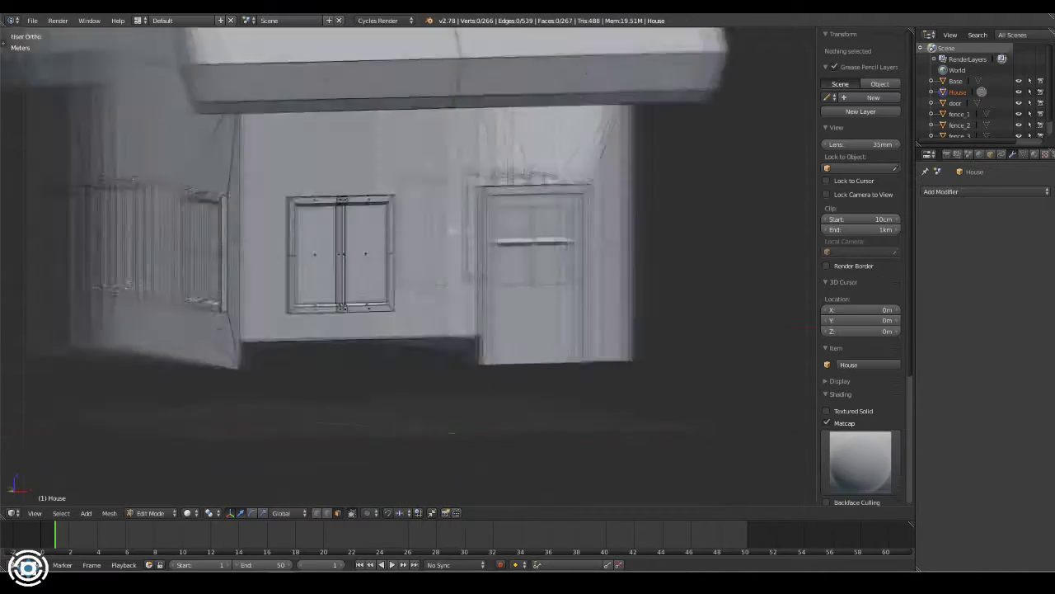
{"action": "right_click", "coordinate": [439, 410]}
{"action": "mouse_move", "coordinate": [439, 410]}
{"action": "middle_mouse_down"}
{"action": "mouse_move", "coordinate": [600, 468]}
{"action": "mouse_move", "coordinate": [407, 227]}
{"action": "mouse_move", "coordinate": [276, 207]}
{"action": "mouse_move", "coordinate": [329, 378]}
{"action": "mouse_move", "coordinate": [428, 243]}
{"action": "middle_mouse_up"}
{"action": "key", "text": "f"}
{"action": "key", "text": "a"}
{"action": "right_click", "coordinate": [407, 227]}
{"action": "key", "text": "f"}
{"action": "right_click", "coordinate": [330, 378]}
{"action": "key", "text": "f"}
{"action": "key", "text": "a"}
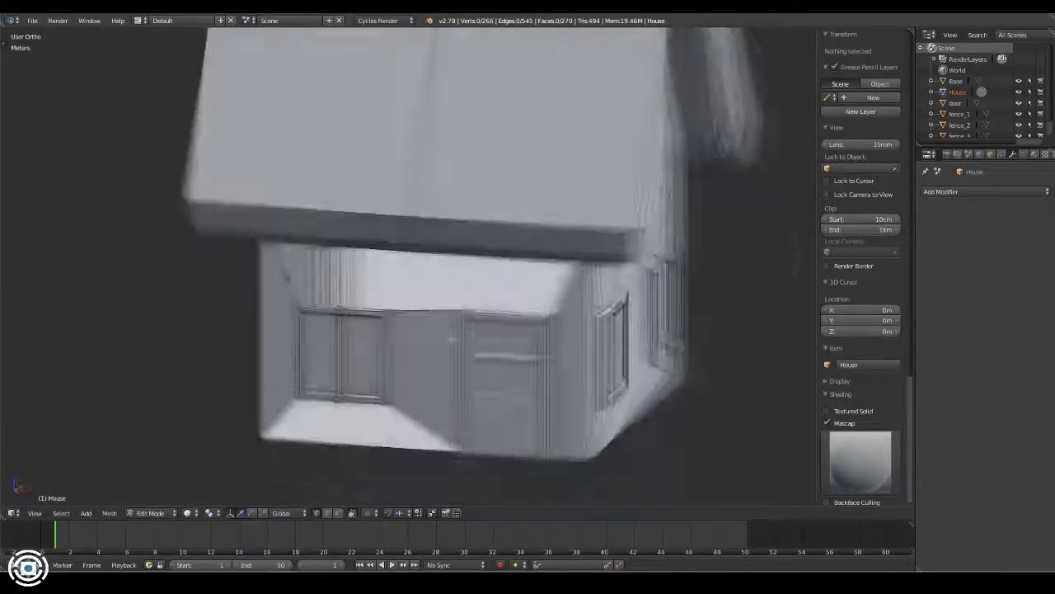
{"action": "right_click", "coordinate": [400, 353]}
{"action": "middle_click_drag", "start_coordinate": [401, 353], "coordinate": [526, 227]}
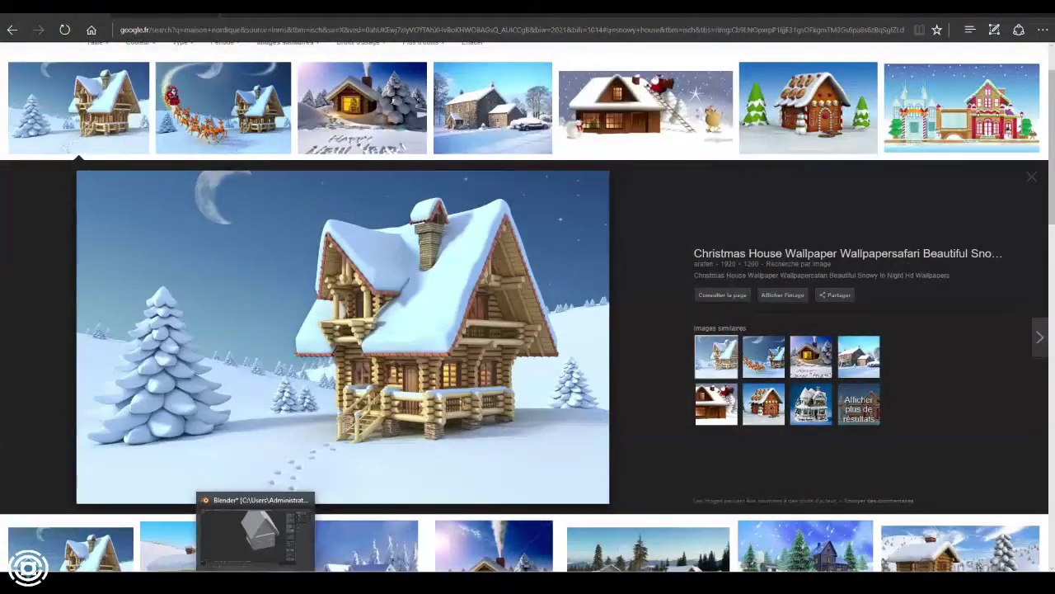
{"action": "left_click", "coordinate": [255, 531]}
{"action": "mouse_move", "coordinate": [434, 381]}
{"action": "middle_mouse_down"}
{"action": "mouse_move", "coordinate": [442, 277]}
{"action": "mouse_move", "coordinate": [281, 209]}
{"action": "mouse_move", "coordinate": [386, 227]}
{"action": "middle_mouse_up"}
Add a loop cut across the house gable and scale it along Y
{"action": "key", "text": "Tab"}
{"action": "key", "text": "ctrl+r"}
{"action": "middle_click_drag", "start_coordinate": [600, 253], "coordinate": [395, 235]}
{"action": "key", "text": "ctrl+r"}
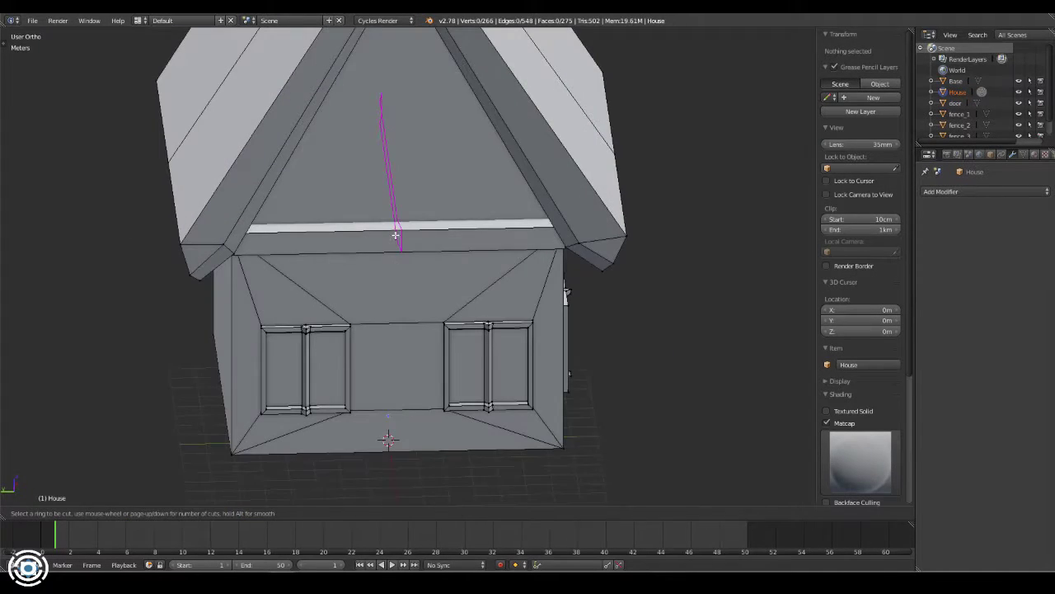
{"action": "left_click", "coordinate": [395, 235]}
{"action": "key", "text": "s"}
{"action": "key", "text": "y"}
{"action": "left_click", "coordinate": [402, 177]}
Shape the corner post under the eave and delete the leftover faces around it
{"action": "mouse_move", "coordinate": [403, 177]}
{"action": "middle_mouse_down"}
{"action": "mouse_move", "coordinate": [403, 198]}
{"action": "mouse_move", "coordinate": [464, 261]}
{"action": "mouse_move", "coordinate": [645, 194]}
{"action": "mouse_move", "coordinate": [475, 276]}
{"action": "mouse_move", "coordinate": [414, 266]}
{"action": "mouse_move", "coordinate": [397, 341]}
{"action": "mouse_move", "coordinate": [594, 106]}
{"action": "mouse_move", "coordinate": [561, 99]}
{"action": "mouse_move", "coordinate": [483, 122]}
{"action": "mouse_move", "coordinate": [410, 189]}
{"action": "mouse_move", "coordinate": [379, 148]}
{"action": "mouse_move", "coordinate": [446, 319]}
{"action": "mouse_move", "coordinate": [601, 321]}
{"action": "mouse_move", "coordinate": [426, 306]}
{"action": "mouse_move", "coordinate": [436, 277]}
{"action": "mouse_move", "coordinate": [321, 350]}
{"action": "mouse_move", "coordinate": [306, 207]}
{"action": "mouse_move", "coordinate": [313, 247]}
{"action": "mouse_move", "coordinate": [259, 217]}
{"action": "mouse_move", "coordinate": [333, 514]}
{"action": "middle_mouse_up"}
{"action": "right_click", "coordinate": [402, 198]}
{"action": "scroll", "coordinate": [414, 266], "scroll_direction": "up", "scroll_amount": 3}
{"action": "right_click", "coordinate": [403, 255]}
{"action": "key", "text": "z"}
{"action": "key", "text": "z"}
{"action": "mouse_move", "coordinate": [338, 252]}
{"action": "middle_mouse_down"}
{"action": "mouse_move", "coordinate": [280, 211]}
{"action": "mouse_move", "coordinate": [134, 247]}
{"action": "mouse_move", "coordinate": [330, 272]}
{"action": "middle_mouse_up"}
{"action": "key", "text": "x"}
{"action": "left_click", "coordinate": [283, 209]}
{"action": "right_click", "coordinate": [424, 410]}
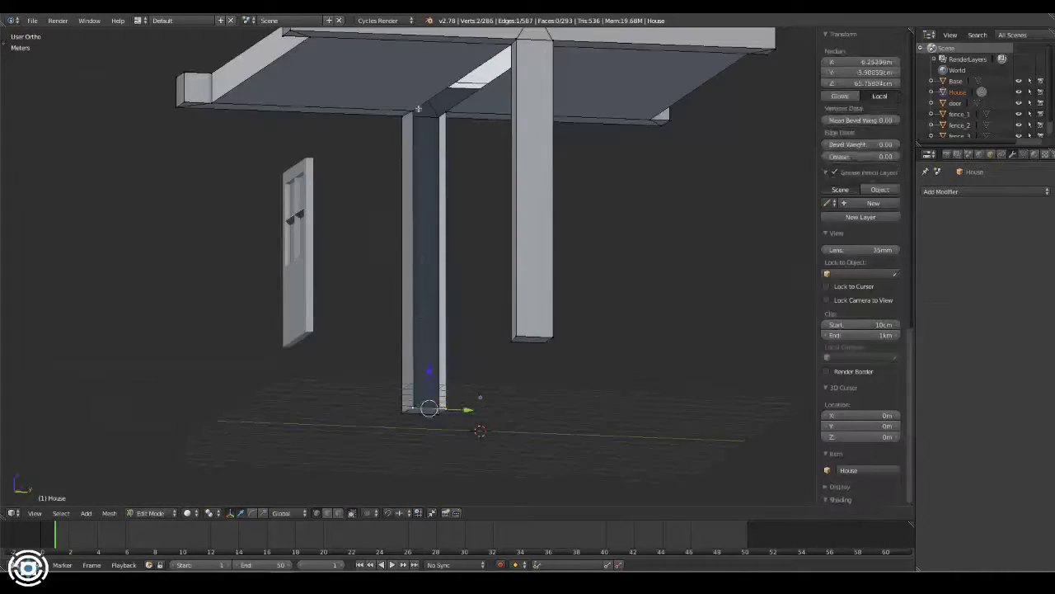
{"action": "mouse_move", "coordinate": [424, 409]}
{"action": "middle_mouse_down"}
{"action": "mouse_move", "coordinate": [181, 291]}
{"action": "mouse_move", "coordinate": [162, 386]}
{"action": "mouse_move", "coordinate": [206, 314]}
{"action": "middle_mouse_up"}
{"action": "scroll", "coordinate": [161, 416], "scroll_direction": "down", "scroll_amount": 5}
{"action": "scroll", "coordinate": [206, 313], "scroll_direction": "up", "scroll_amount": 5}
{"action": "scroll", "coordinate": [258, 260], "scroll_direction": "down", "scroll_amount": 3}
{"action": "mouse_move", "coordinate": [259, 260]}
{"action": "middle_mouse_down"}
{"action": "mouse_move", "coordinate": [251, 279]}
{"action": "mouse_move", "coordinate": [529, 248]}
{"action": "middle_mouse_up"}
Select and isolate the door, then snap the 3D cursor into place
{"action": "scroll", "coordinate": [329, 272], "scroll_direction": "down", "scroll_amount": 3}
{"action": "key", "text": "Tab"}
{"action": "right_click", "coordinate": [338, 318]}
{"action": "key", "text": "KP_Divide"}
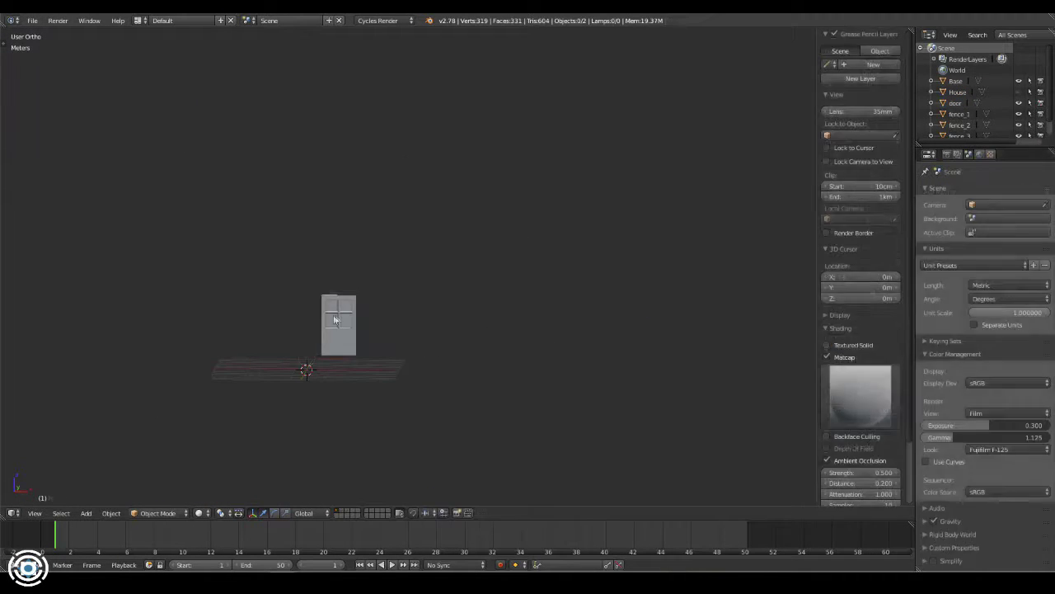
{"action": "key", "text": "n"}
{"action": "mouse_move", "coordinate": [556, 308]}
{"action": "middle_mouse_down"}
{"action": "mouse_move", "coordinate": [593, 348]}
{"action": "mouse_move", "coordinate": [619, 342]}
{"action": "middle_mouse_up"}
{"action": "key", "text": "shift+s"}
{"action": "left_click", "coordinate": [599, 354]}
{"action": "key", "text": "shift+s"}
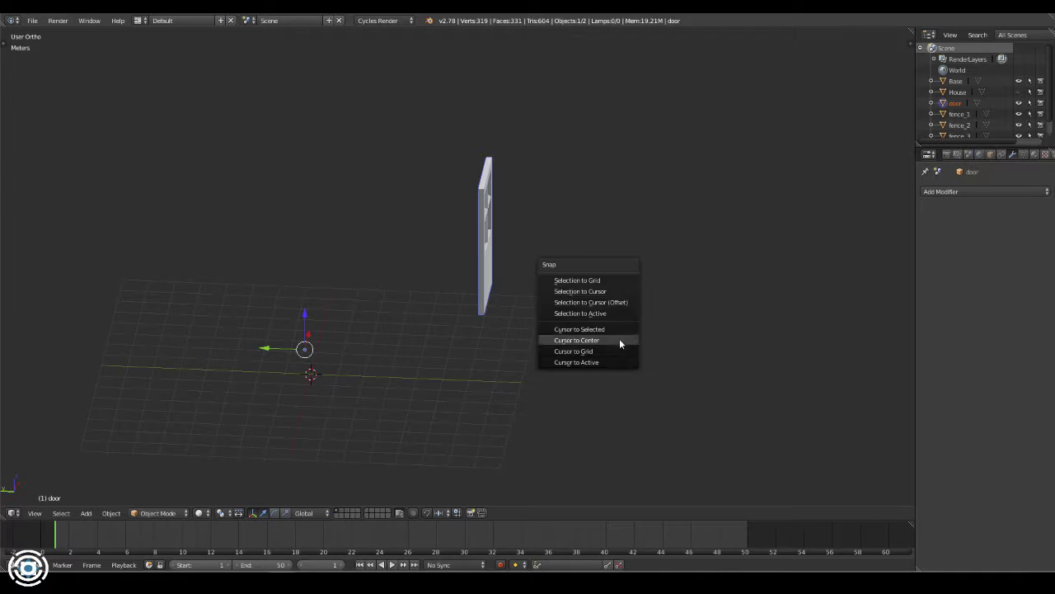
{"action": "left_click", "coordinate": [620, 342]}
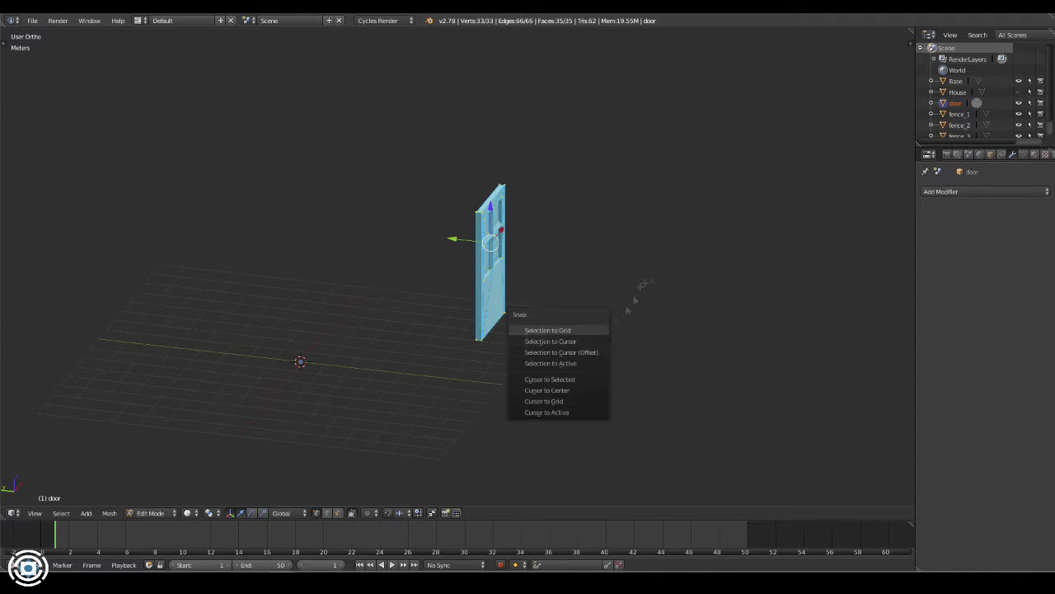
{"action": "key", "text": "Tab"}
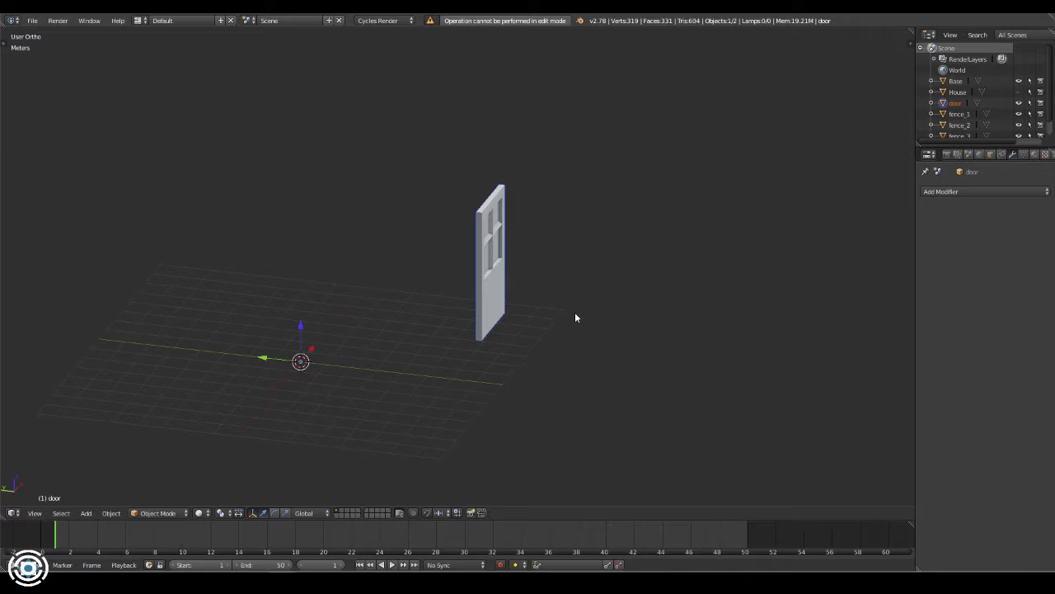
Snap the door onto the 3D cursor in front view
{"action": "key", "text": "shift+s"}
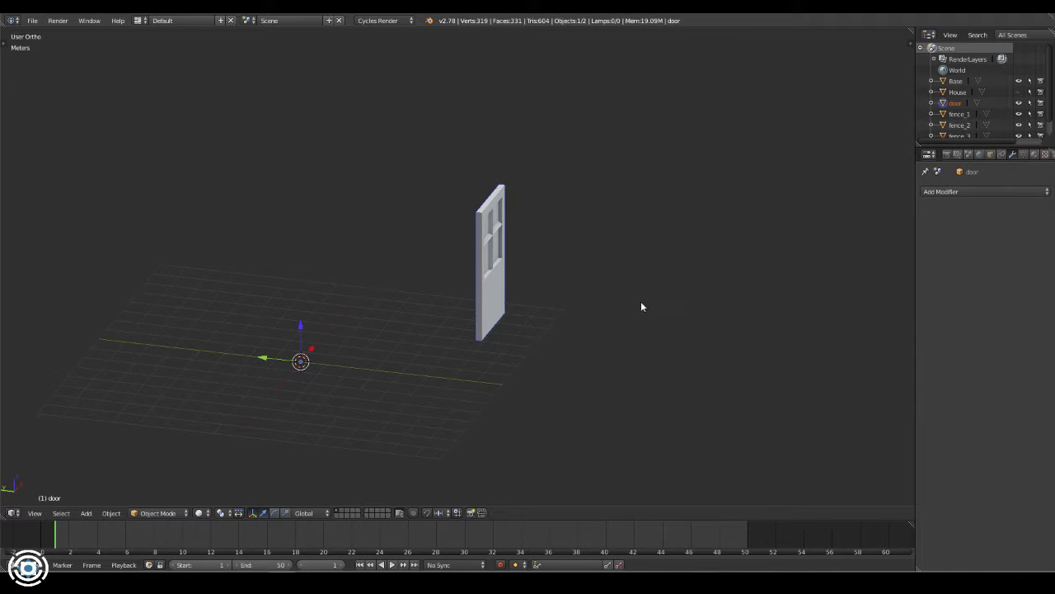
{"action": "key", "text": "shift+s"}
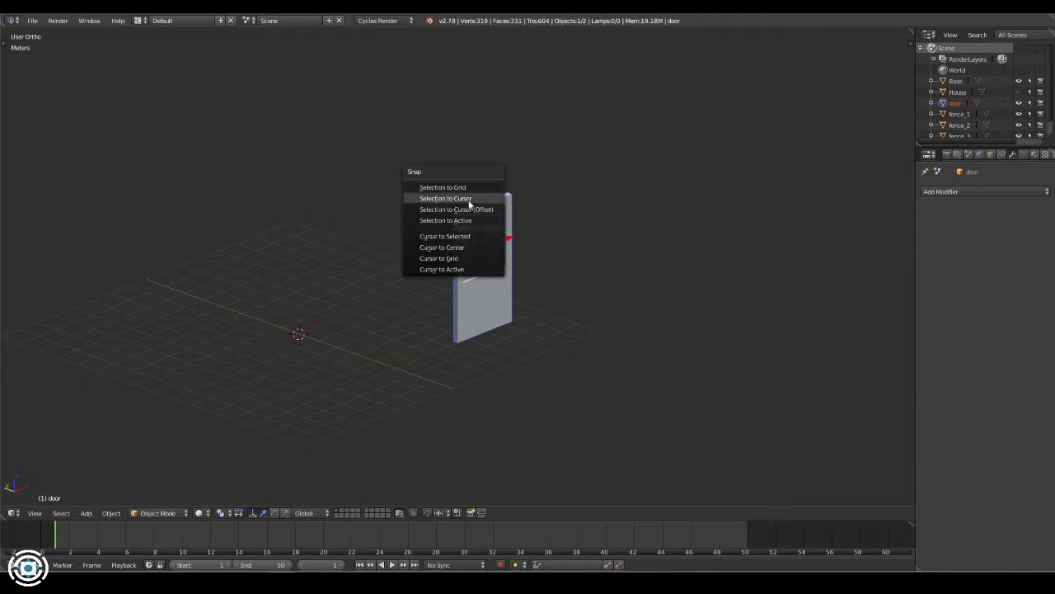
{"action": "key", "text": "KP_1"}
{"action": "scroll", "coordinate": [502, 296], "scroll_direction": "up", "scroll_amount": 3}
{"action": "scroll", "coordinate": [502, 296], "scroll_direction": "up", "scroll_amount": 3}
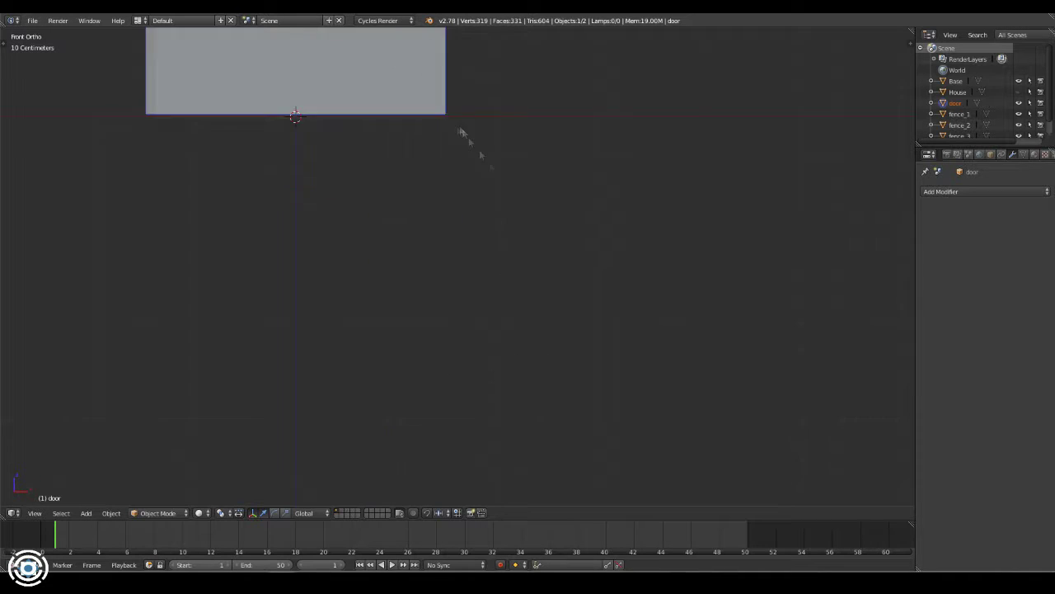
{"action": "scroll", "coordinate": [592, 319], "scroll_direction": "up", "scroll_amount": 3}
{"action": "scroll", "coordinate": [592, 319], "scroll_direction": "down", "scroll_amount": 3}
{"action": "scroll", "coordinate": [603, 280], "scroll_direction": "down", "scroll_amount": 2}
{"action": "key", "text": "shift+s"}
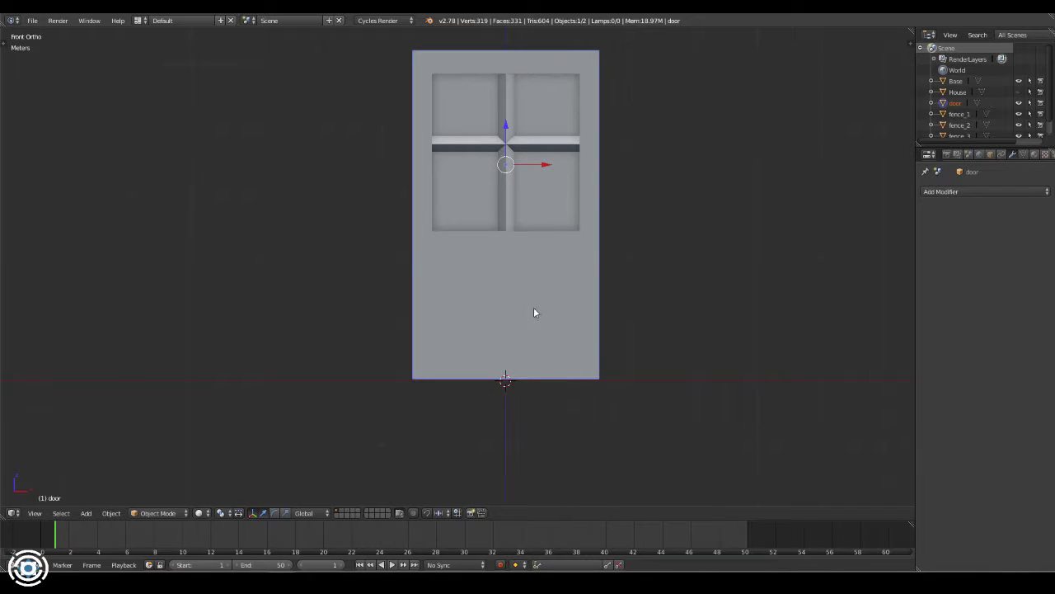
{"action": "key", "text": "shift+s"}
{"action": "left_click", "coordinate": [522, 263]}
Slide the door along the X axis and set its origin point
{"action": "key", "text": "g"}
{"action": "key", "text": "x"}
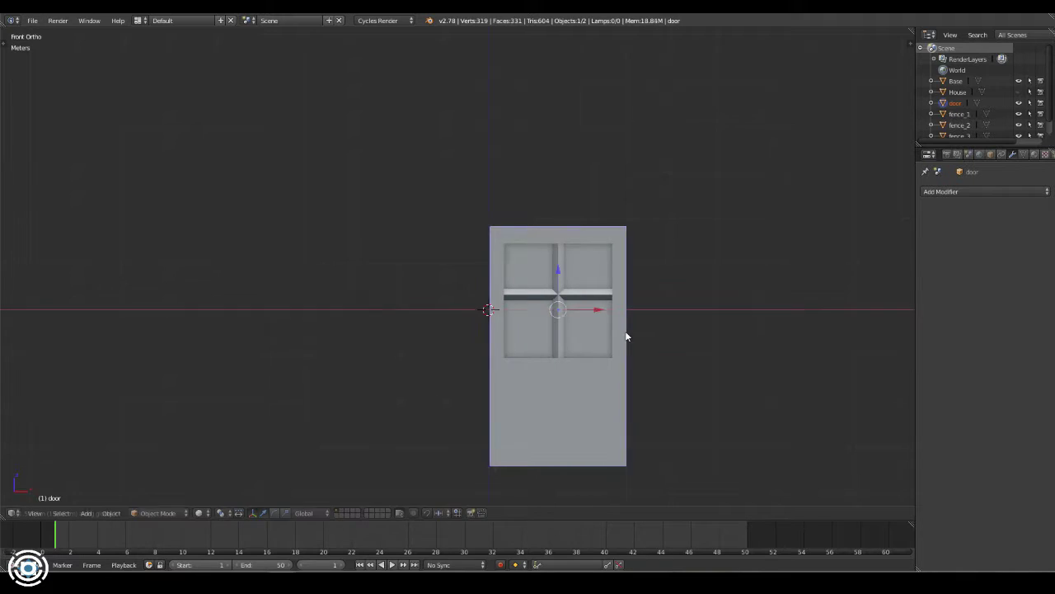
{"action": "left_click", "coordinate": [626, 337]}
{"action": "scroll", "coordinate": [624, 280], "scroll_direction": "up", "scroll_amount": 8}
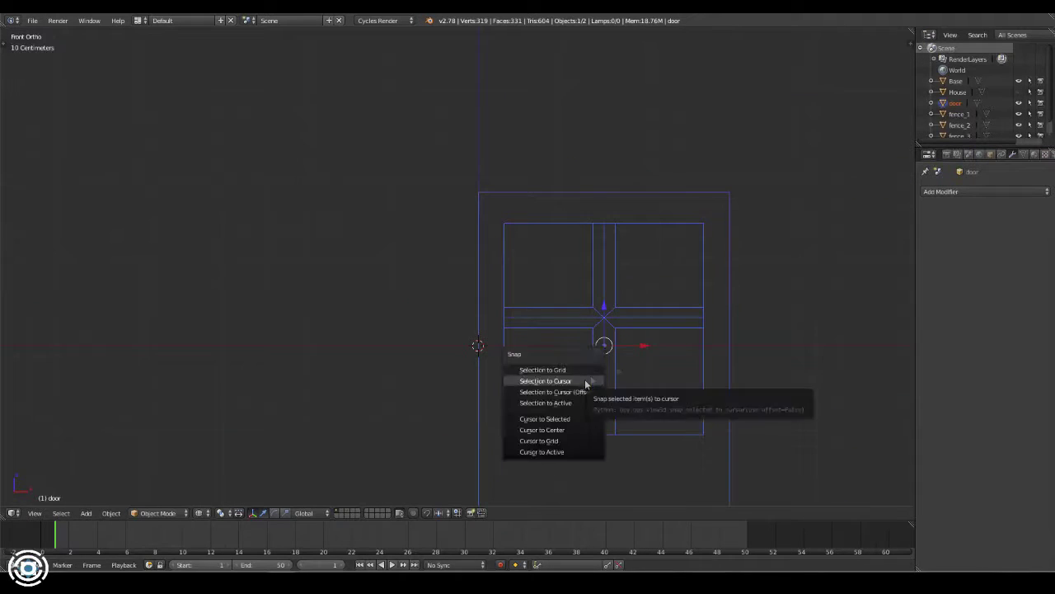
{"action": "left_click", "coordinate": [822, 281]}
{"action": "middle_click_drag", "start_coordinate": [822, 284], "coordinate": [528, 185]}
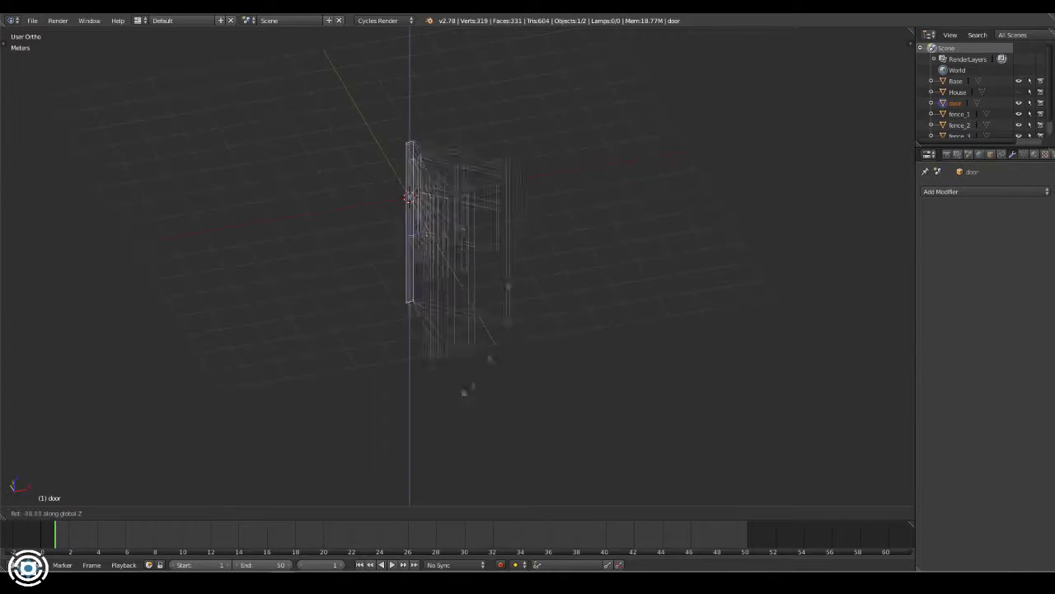
{"action": "middle_click_drag", "start_coordinate": [508, 242], "coordinate": [461, 256]}
Raise the door 1.4 units along Z and move it to the house's layer
{"action": "key", "text": "h"}
{"action": "key", "text": "alt+h"}
{"action": "key", "text": "shift+h"}
{"action": "type", "text": "gz"}
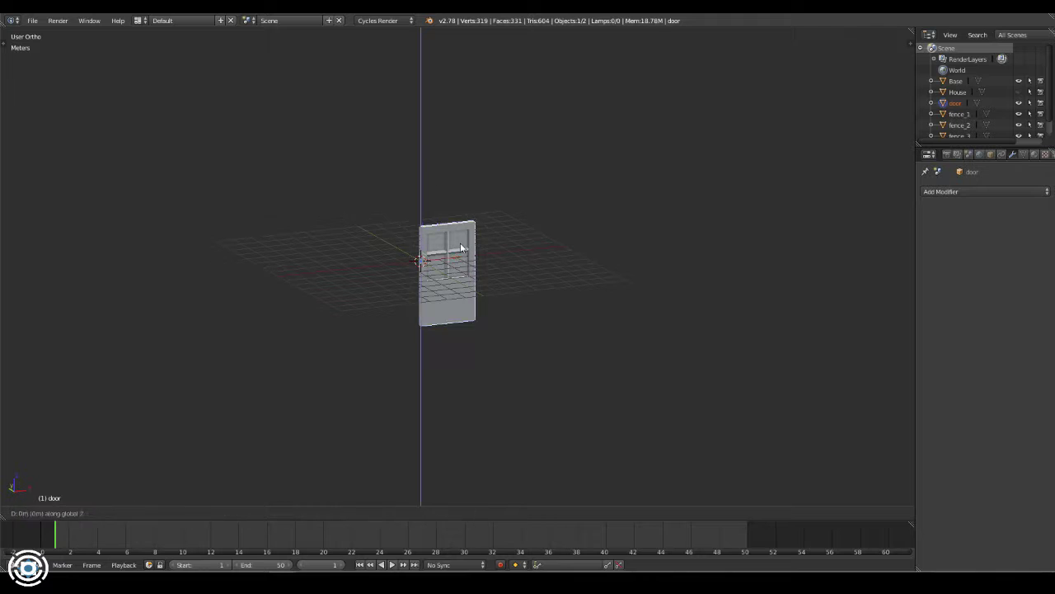
{"action": "type", "text": "1.4"}
{"action": "key", "text": "BackSpace"}
{"action": "key", "text": "BackSpace"}
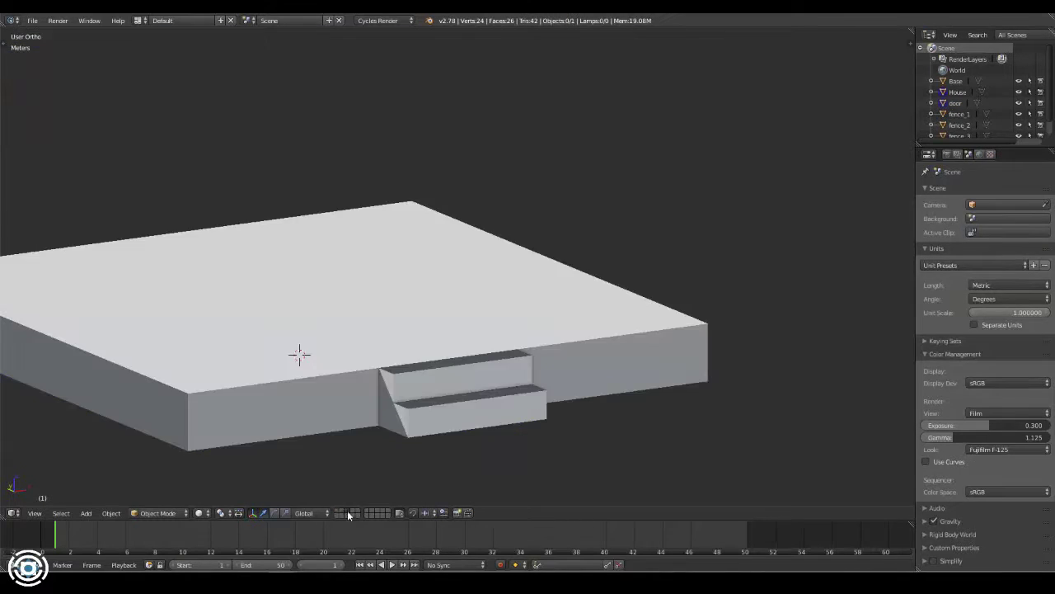
{"action": "left_click", "coordinate": [348, 515]}
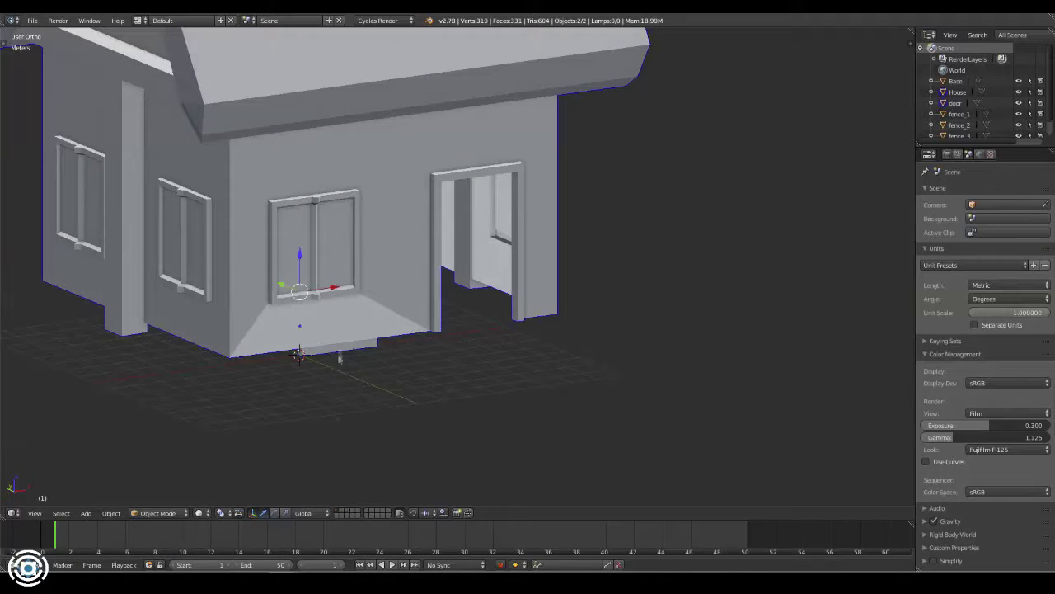
{"action": "key", "text": "m"}
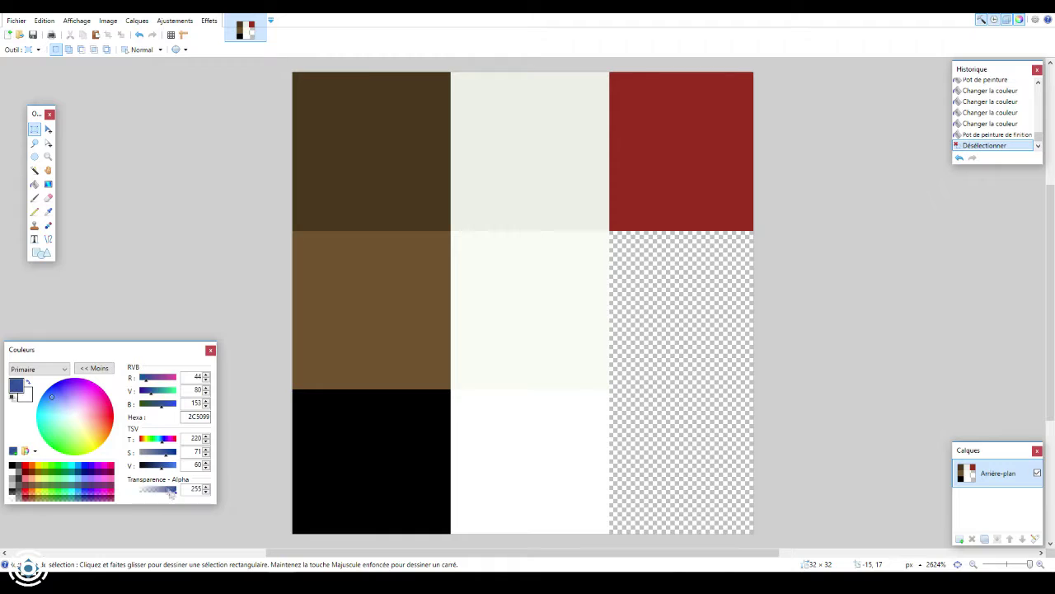
Clear the bottom-right cell, fill the middle-right cell with the sampled red, then browse to the desktop
{"action": "left_click_drag", "start_coordinate": [638, 402], "coordinate": [752, 532]}
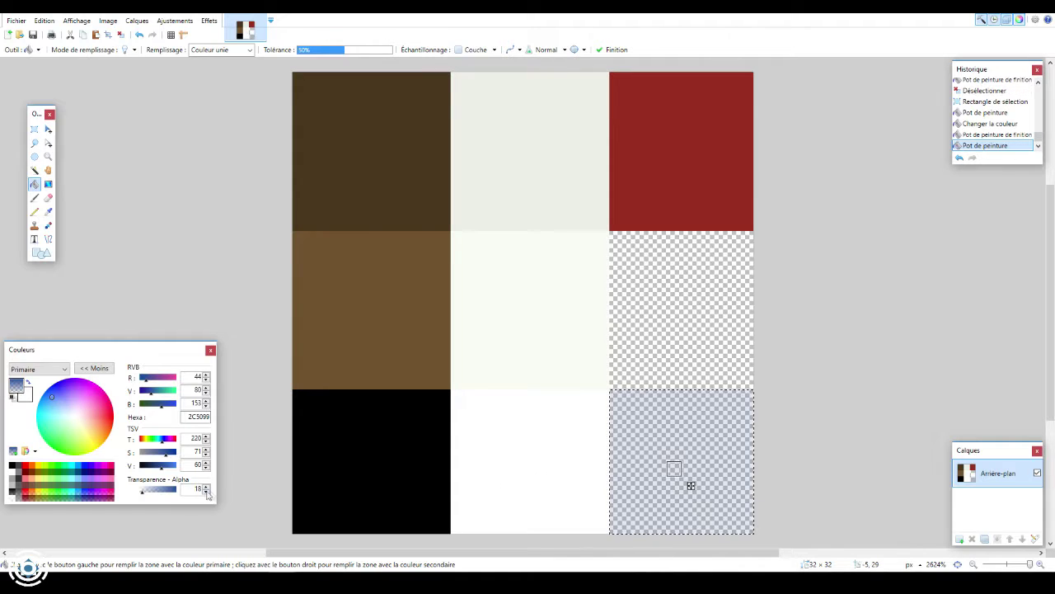
{"action": "key", "text": "Delete"}
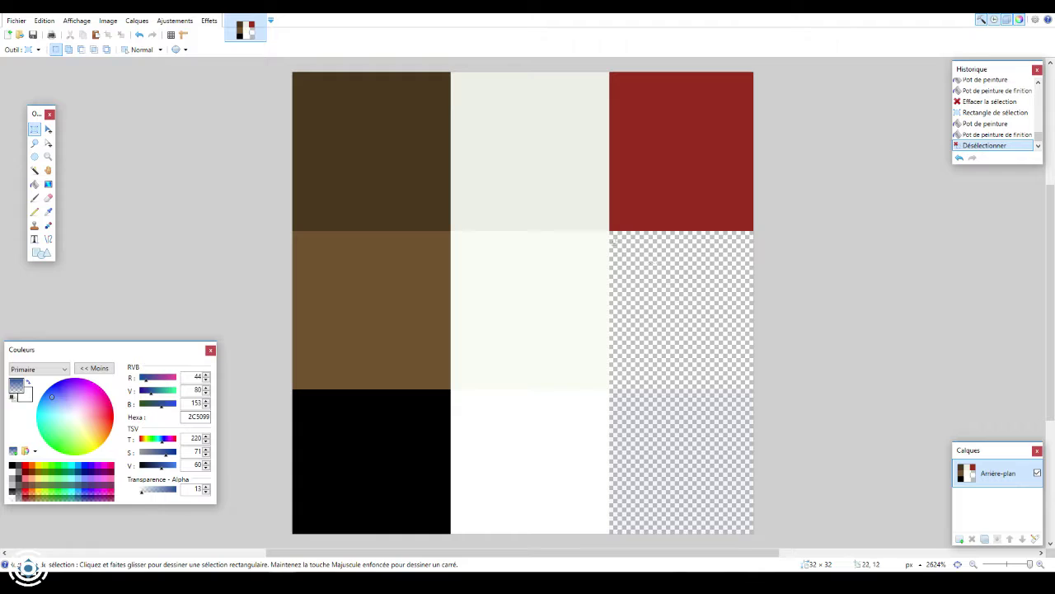
{"action": "left_click_drag", "start_coordinate": [613, 241], "coordinate": [781, 374]}
{"action": "left_click", "coordinate": [48, 212]}
{"action": "left_click", "coordinate": [685, 120]}
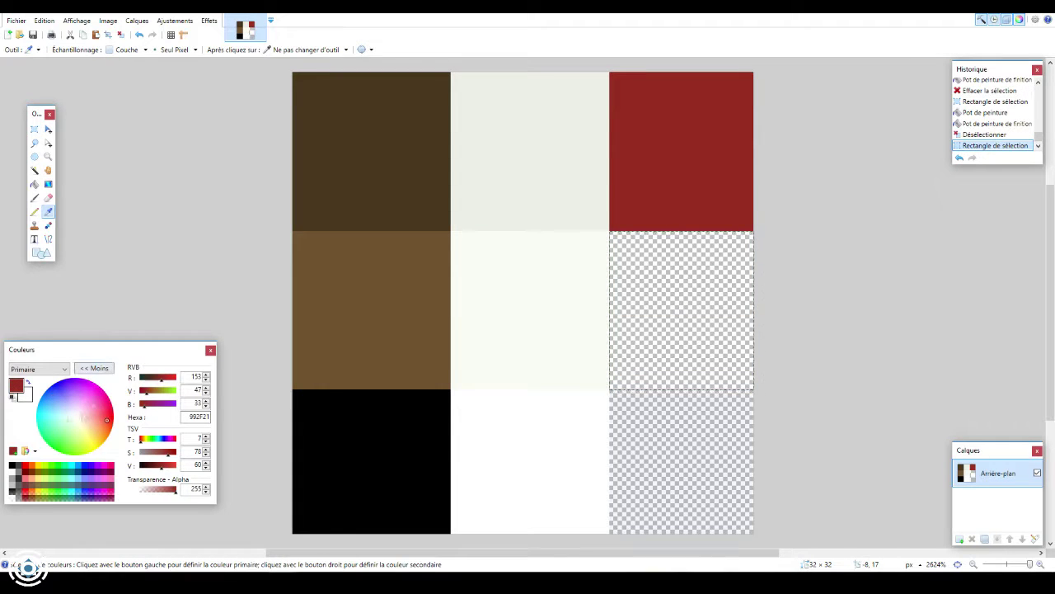
{"action": "key", "text": "f"}
{"action": "left_click", "coordinate": [631, 285]}
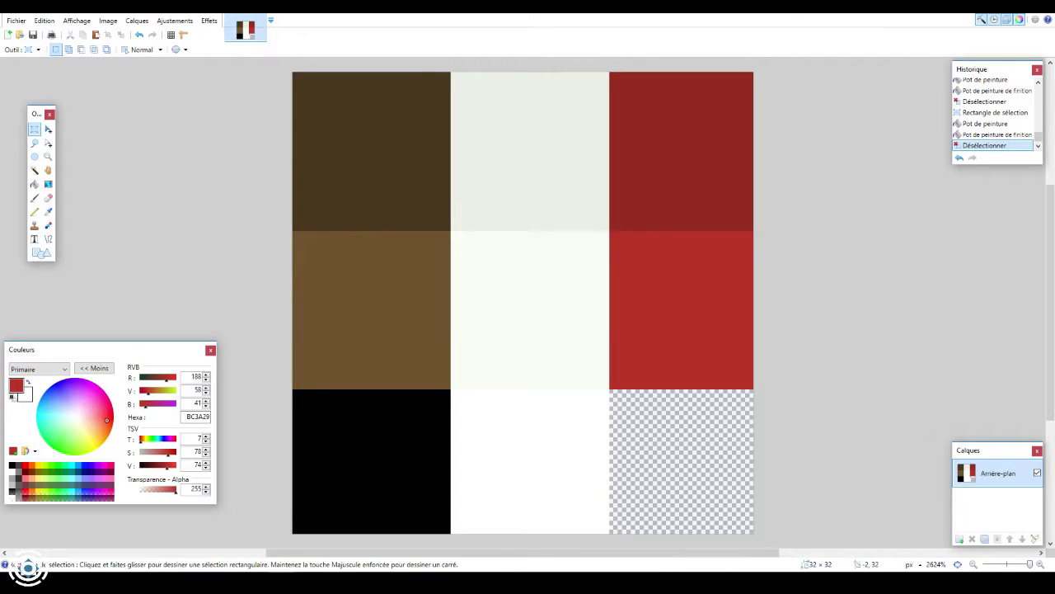
{"action": "key", "text": "super+e"}
{"action": "left_click", "coordinate": [238, 243]}
Browse to the SnowGlobe Asset Texture folder in File Explorer
{"action": "left_click", "coordinate": [318, 261]}
{"action": "double_click", "coordinate": [334, 319]}
{"action": "double_click", "coordinate": [329, 249]}
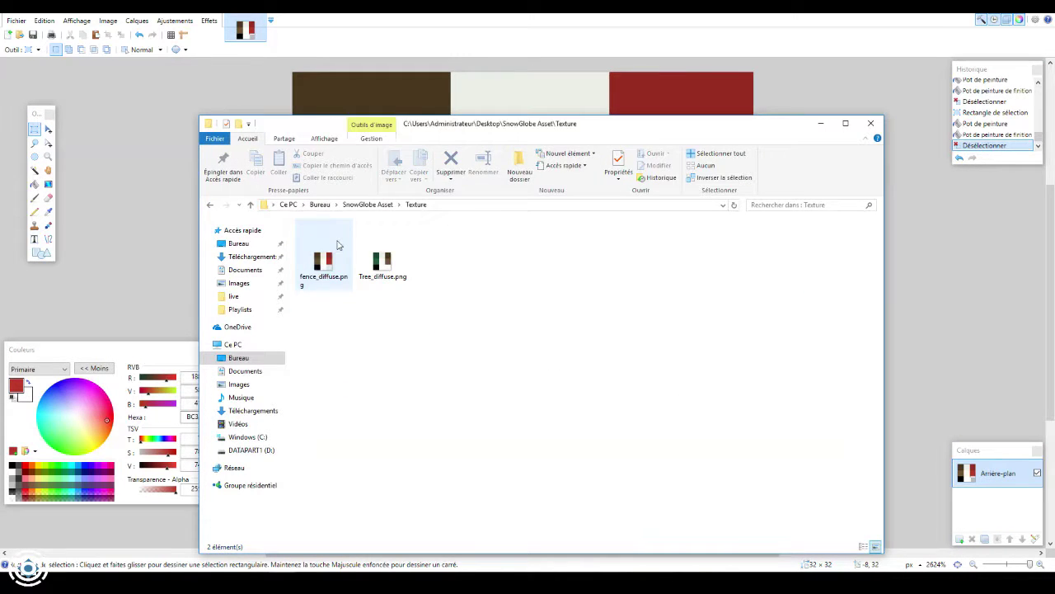
{"action": "left_click", "coordinate": [870, 123]}
Save the red-celled texture as a new PNG copy
{"action": "key", "text": "ctrl+z"}
{"action": "key", "text": "ctrl+z"}
{"action": "key", "text": "ctrl+z"}
{"action": "key", "text": "ctrl+z"}
{"action": "key", "text": "ctrl+z"}
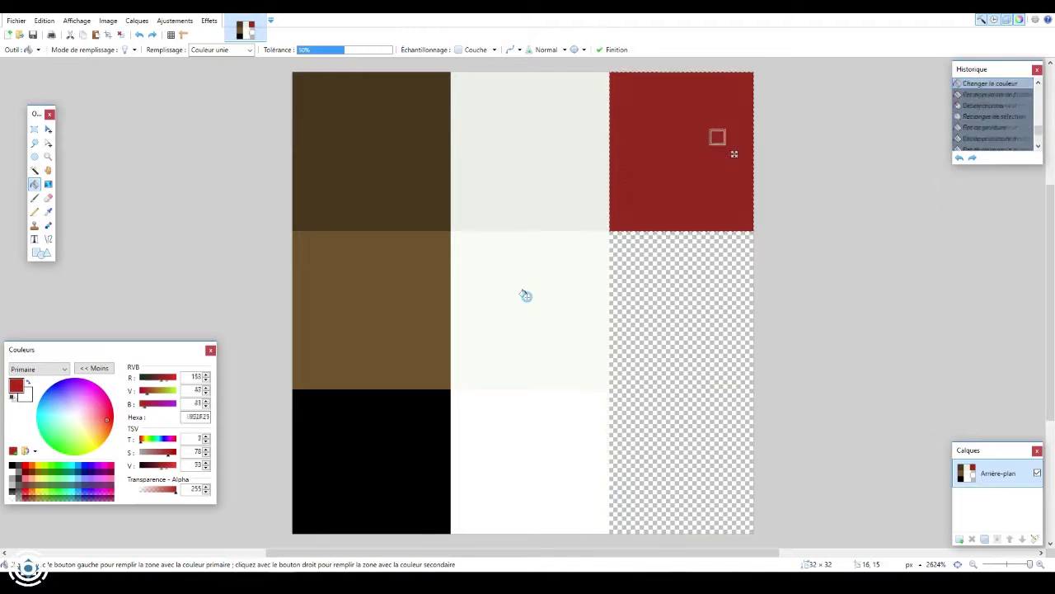
{"action": "key", "text": "ctrl+z"}
{"action": "key", "text": "ctrl+z"}
{"action": "key", "text": "ctrl+z"}
{"action": "key", "text": "ctrl+y"}
{"action": "key", "text": "ctrl+y"}
{"action": "key", "text": "ctrl+y"}
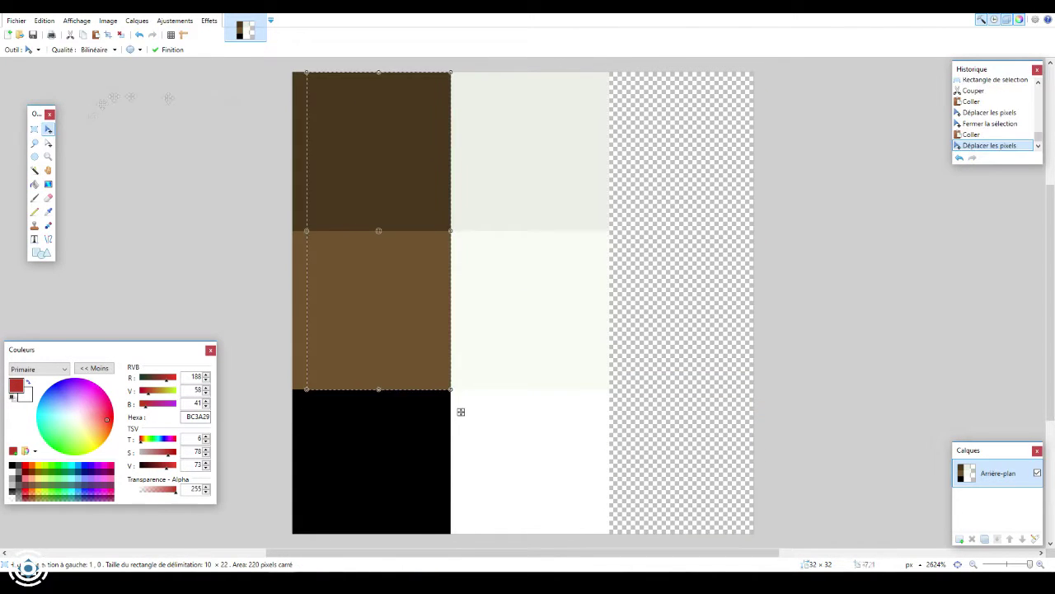
{"action": "key", "text": "ctrl+y"}
{"action": "left_click", "coordinate": [16, 20]}
{"action": "left_click", "coordinate": [37, 94]}
{"action": "key", "text": "Return"}
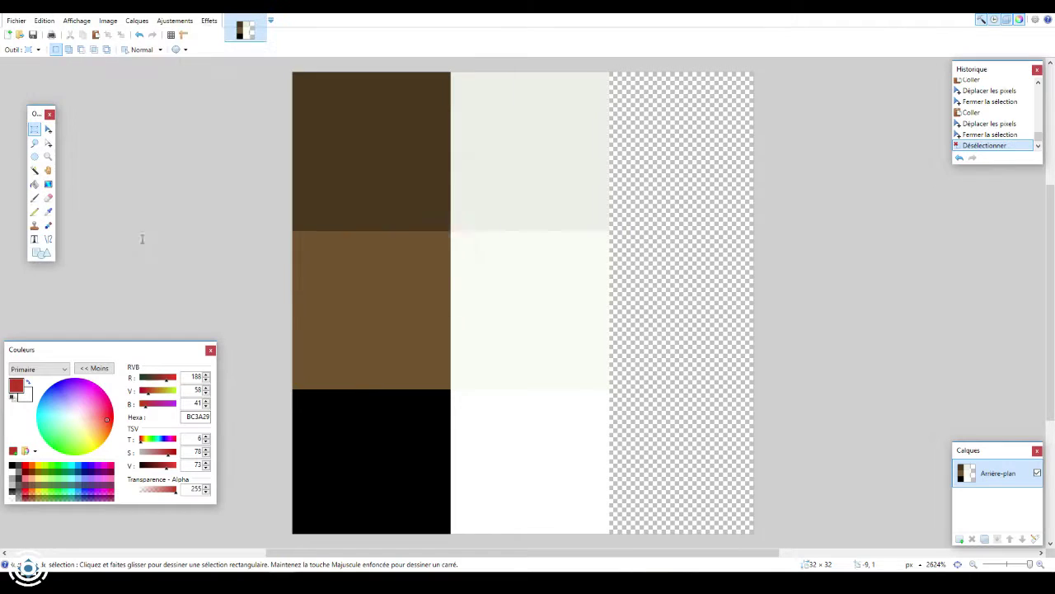
{"action": "left_click", "coordinate": [611, 381]}
Open the fence texture image and save it under a new name
{"action": "left_click", "coordinate": [17, 20]}
{"action": "left_click", "coordinate": [170, 94]}
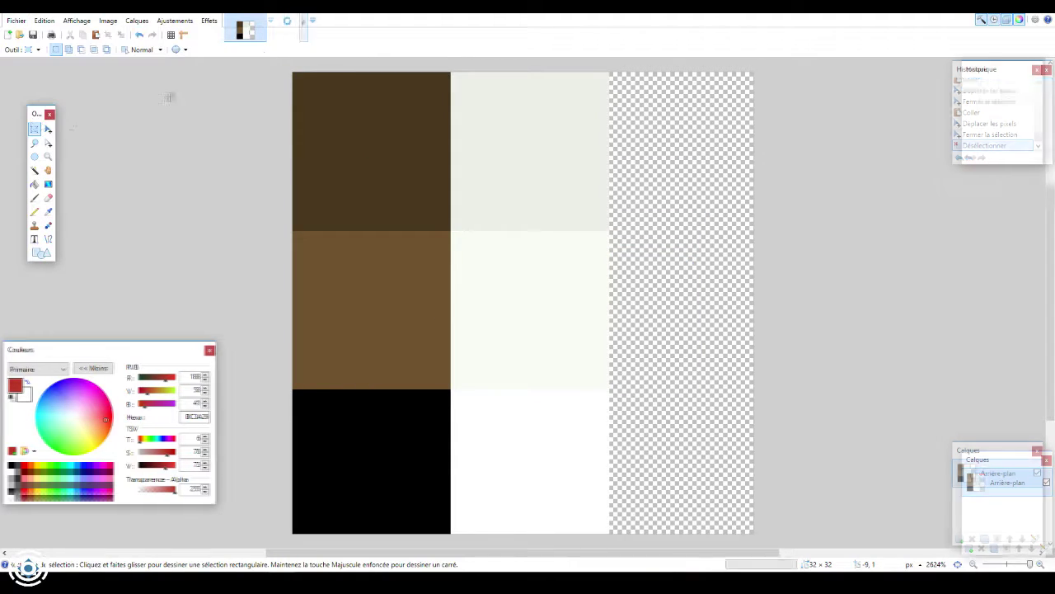
{"action": "key", "text": "z"}
{"action": "left_click", "coordinate": [17, 21]}
{"action": "left_click", "coordinate": [37, 106]}
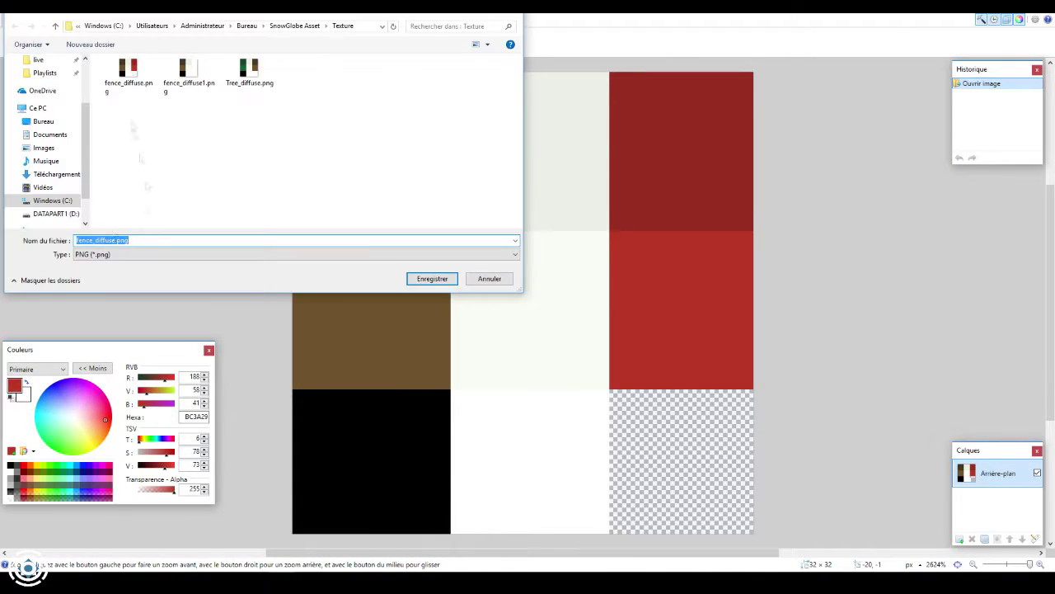
{"action": "key", "text": "Return"}
{"action": "key", "text": "Return"}
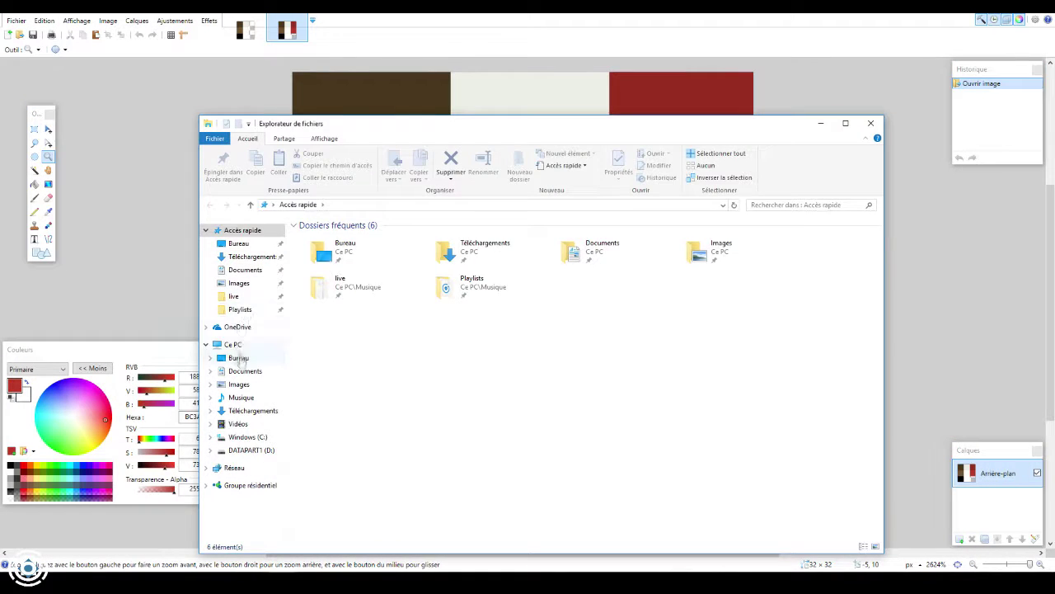
Rename the copied texture file to house_diffuse.png in the Texture folder
{"action": "left_click", "coordinate": [239, 358]}
{"action": "double_click", "coordinate": [347, 296]}
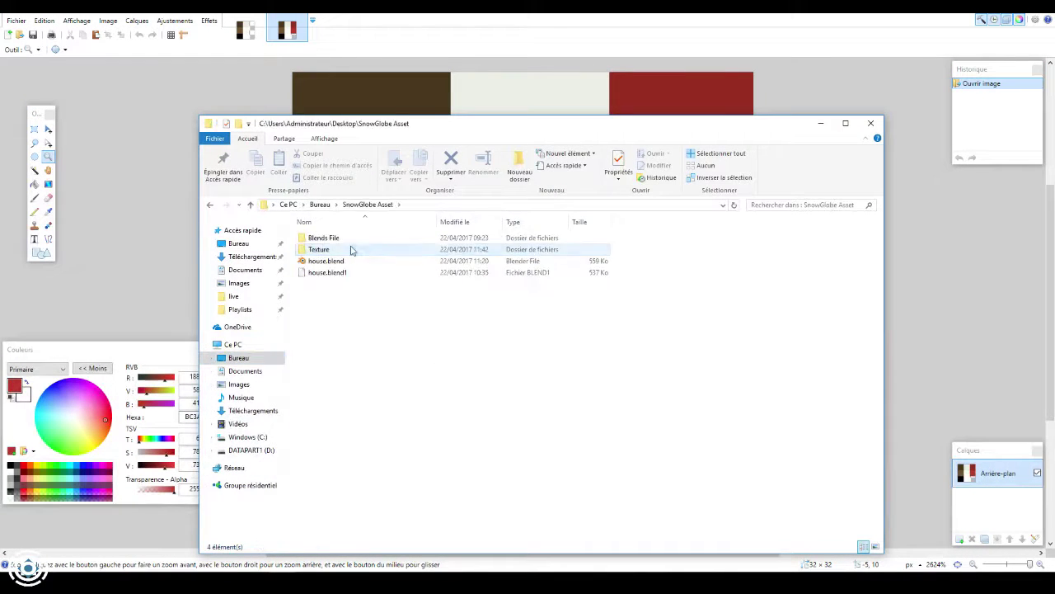
{"action": "double_click", "coordinate": [319, 237]}
{"action": "right_click", "coordinate": [333, 248]}
{"action": "key", "text": "m"}
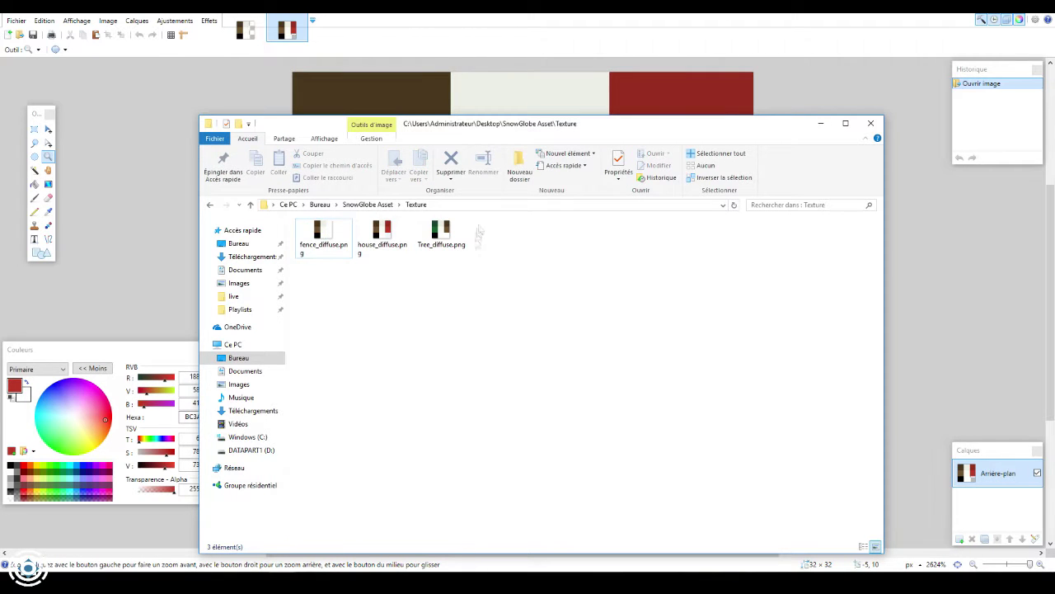
Rename the material to House_material and load house_diffuse.png as its colour texture
{"action": "left_click", "coordinate": [820, 123]}
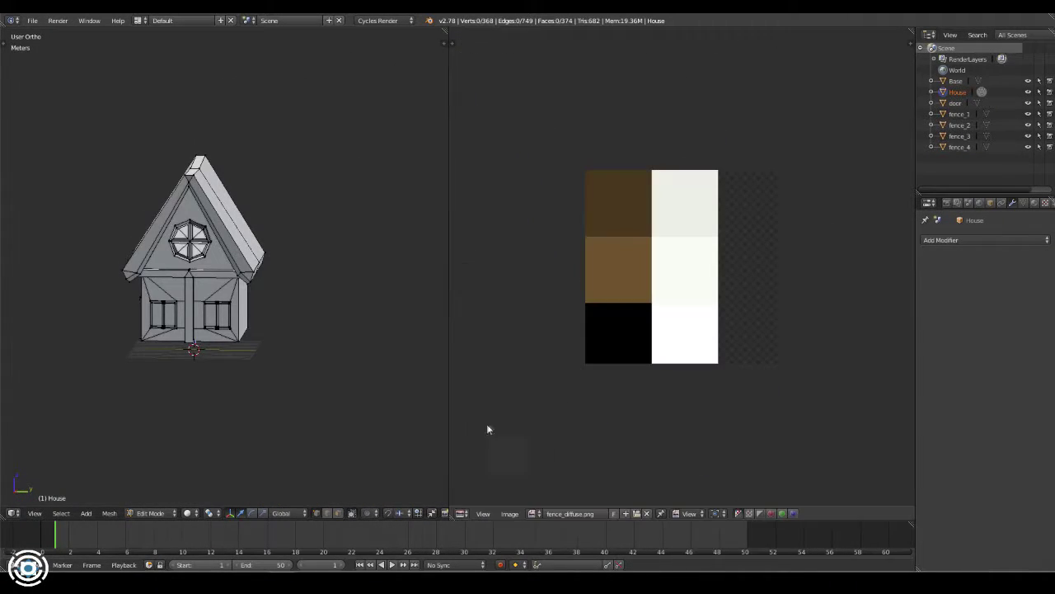
{"action": "left_click", "coordinate": [647, 514]}
{"action": "double_click", "coordinate": [948, 244]}
{"action": "left_click", "coordinate": [940, 332]}
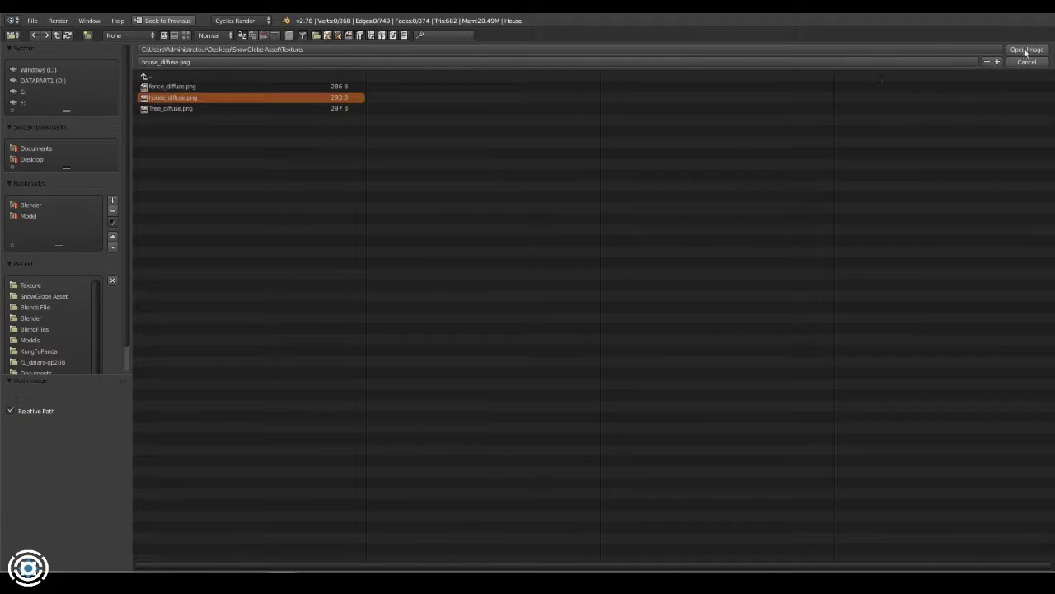
{"action": "left_click", "coordinate": [1027, 50]}
{"action": "left_click", "coordinate": [536, 514]}
{"action": "left_click", "coordinate": [569, 413]}
Smart UV Project the whole house, shrink the UV islands, and view it textured
{"action": "key", "text": "a"}
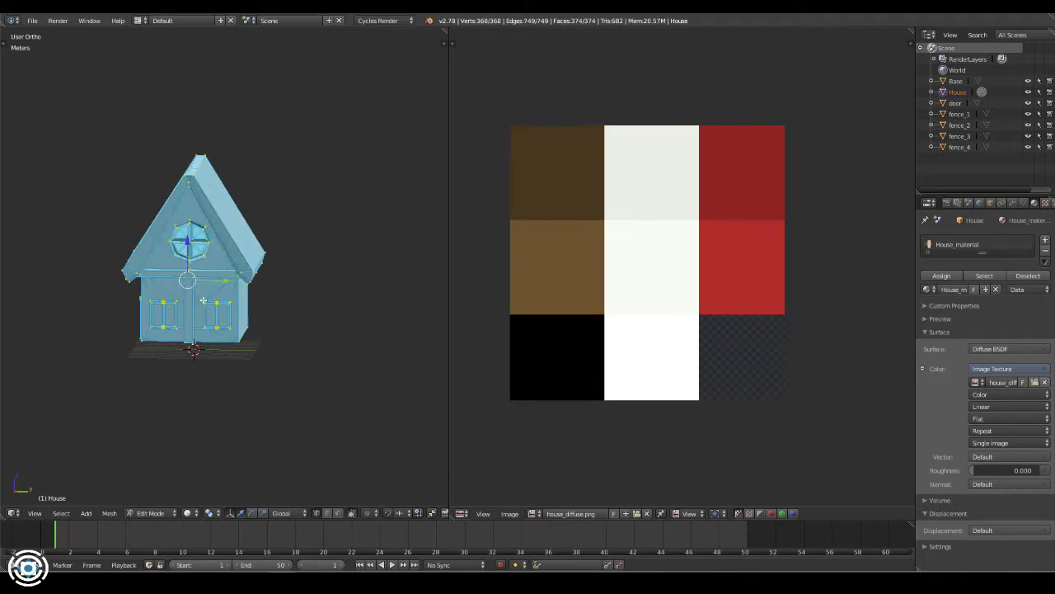
{"action": "key", "text": "u"}
{"action": "left_click", "coordinate": [229, 284]}
{"action": "left_click", "coordinate": [280, 367]}
{"action": "key", "text": "s"}
{"action": "left_click", "coordinate": [508, 400]}
{"action": "key", "text": "a"}
{"action": "key", "text": "alt+z"}
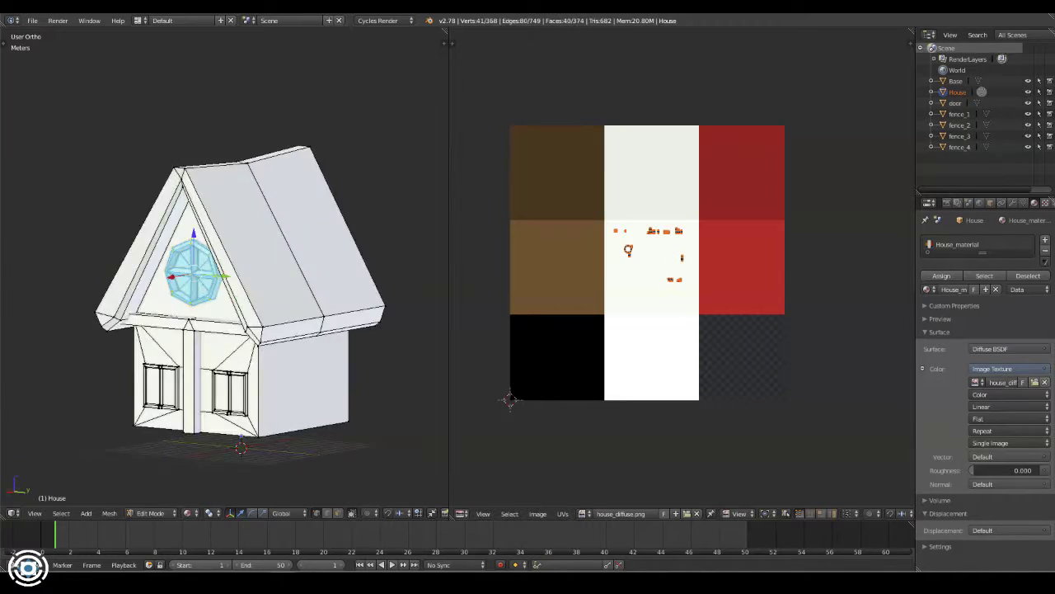
{"action": "middle_click_drag", "start_coordinate": [248, 289], "coordinate": [198, 288]}
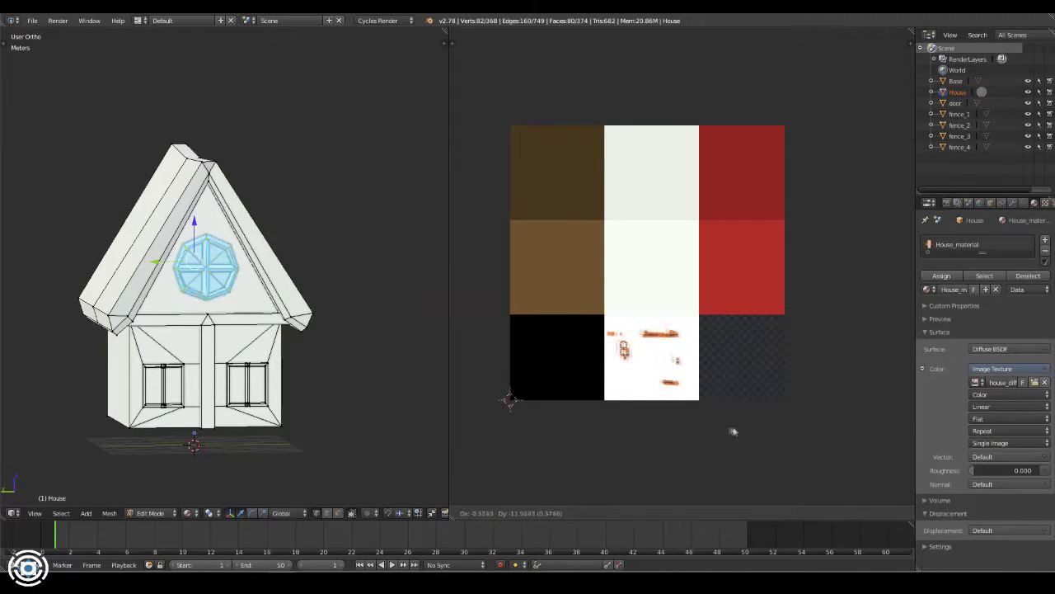
{"action": "key", "text": "a"}
{"action": "key", "text": "a"}
{"action": "key", "text": "a"}
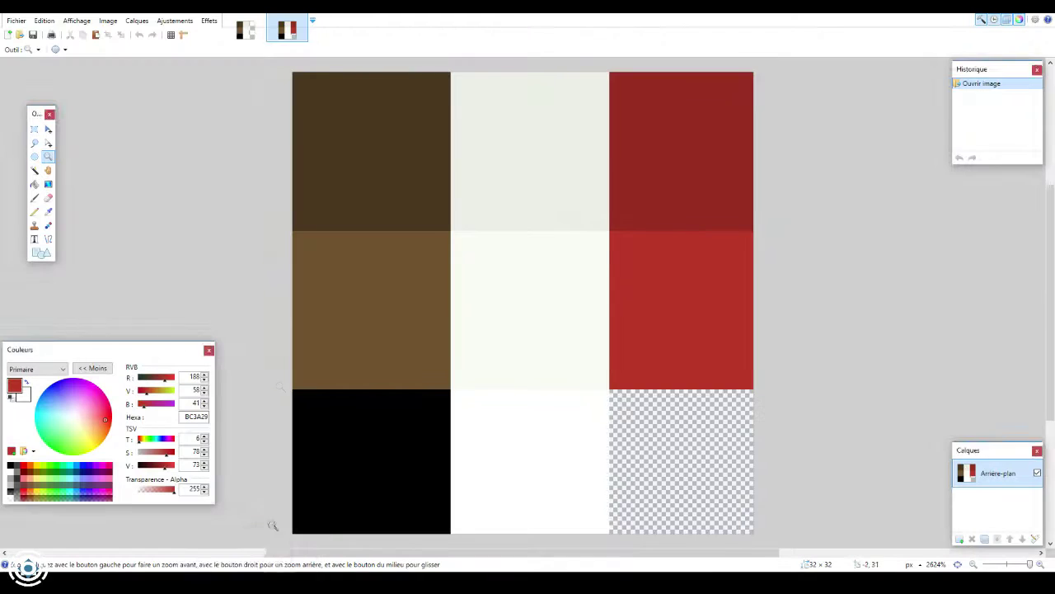
Fill the black bottom-left texture cell with very dark brown (261C10) sampled from the top-left cell
{"action": "key", "text": "ctrl+w"}
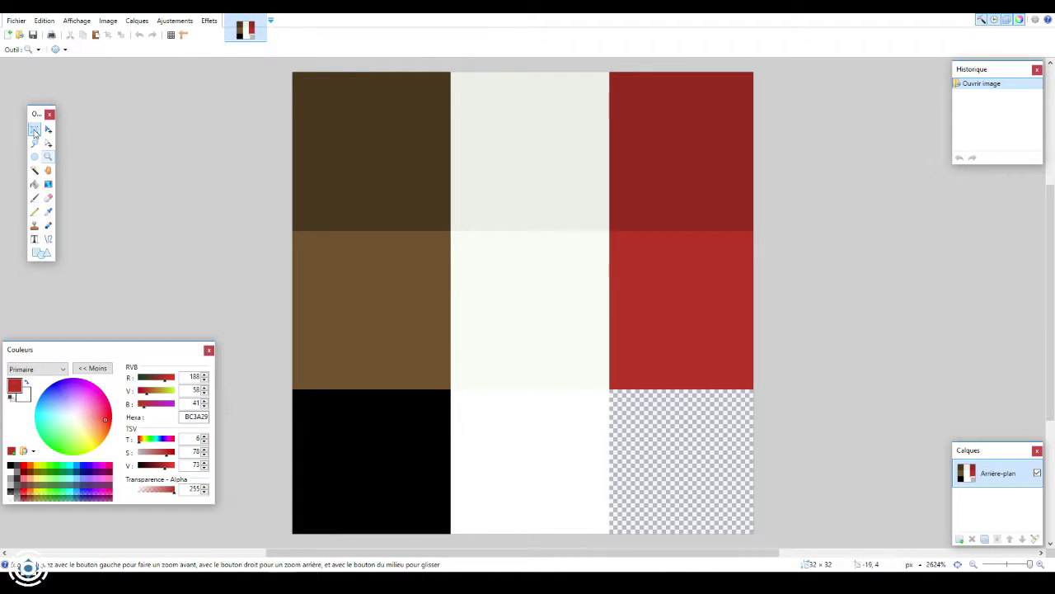
{"action": "left_click_drag", "start_coordinate": [322, 404], "coordinate": [451, 532]}
{"action": "left_click", "coordinate": [48, 211]}
{"action": "left_click", "coordinate": [310, 153]}
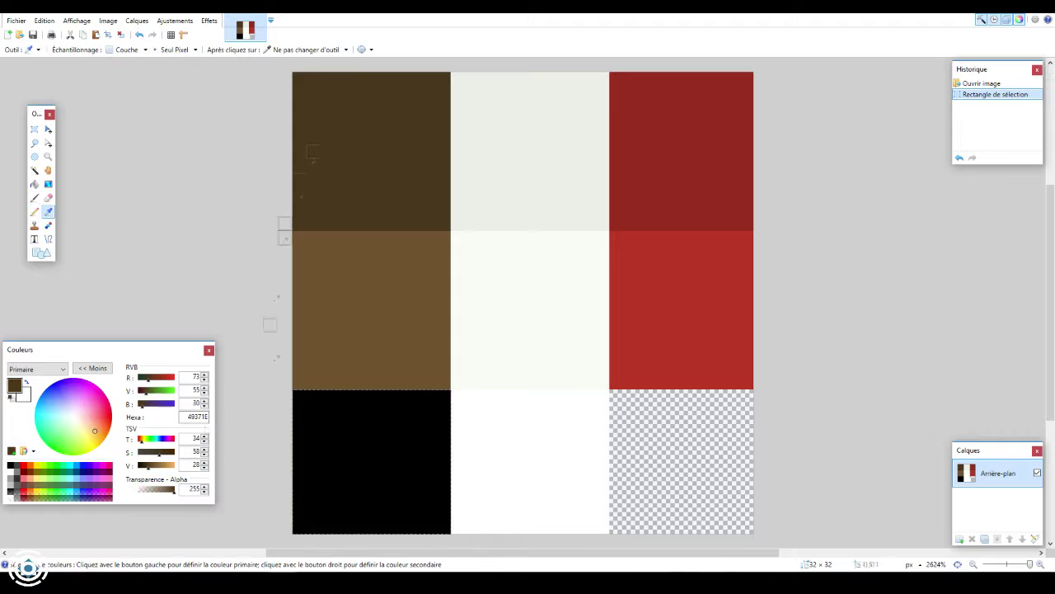
{"action": "key", "text": "f"}
{"action": "left_click", "coordinate": [343, 411]}
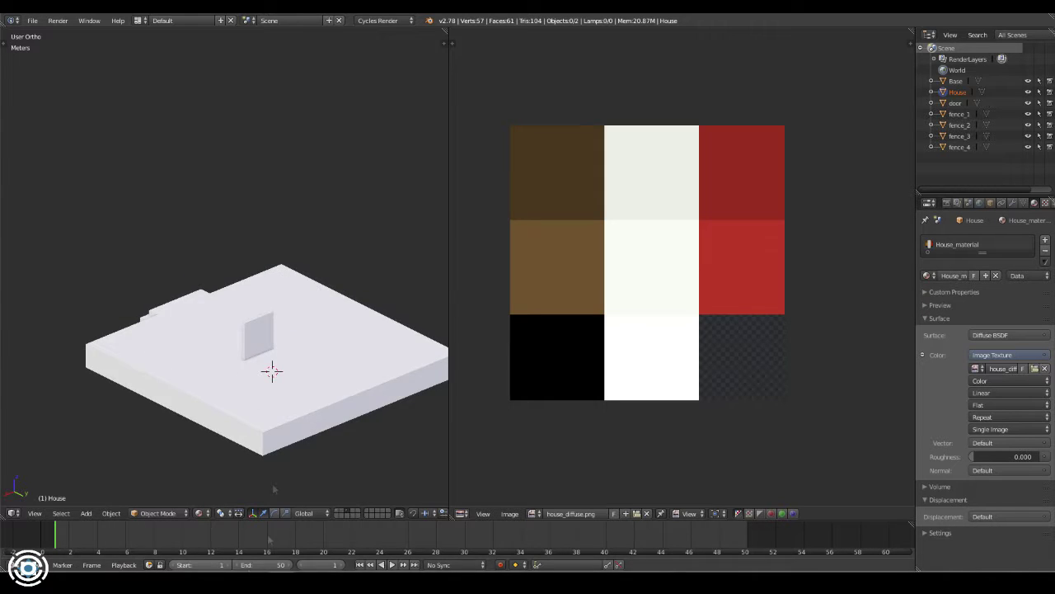
Orbit around the house and enter Edit Mode to show its UVs over the reloaded texture
{"action": "middle_click_drag", "start_coordinate": [275, 489], "coordinate": [243, 376]}
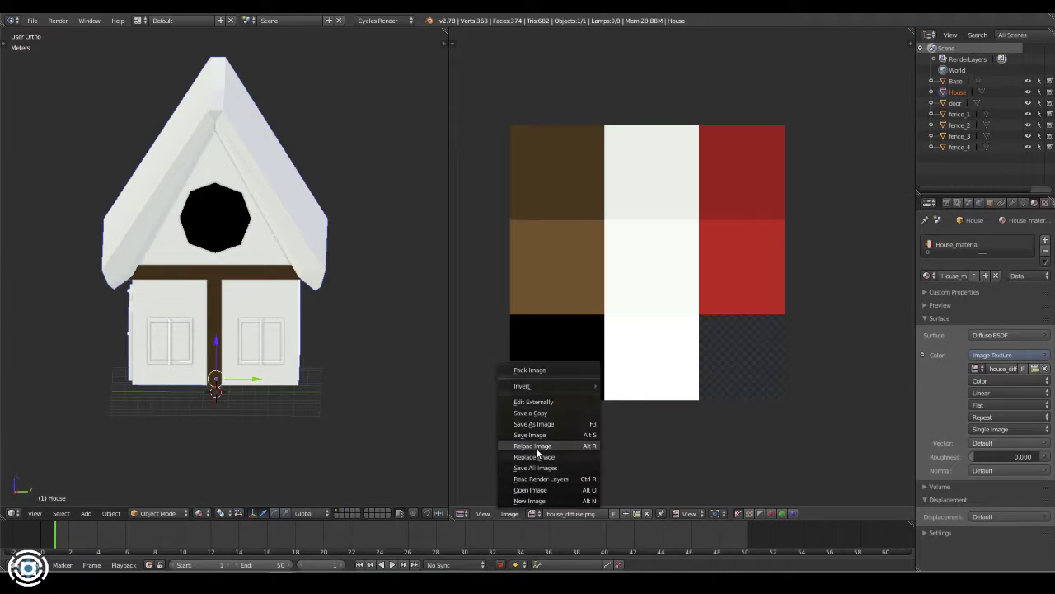
{"action": "key", "text": "Tab"}
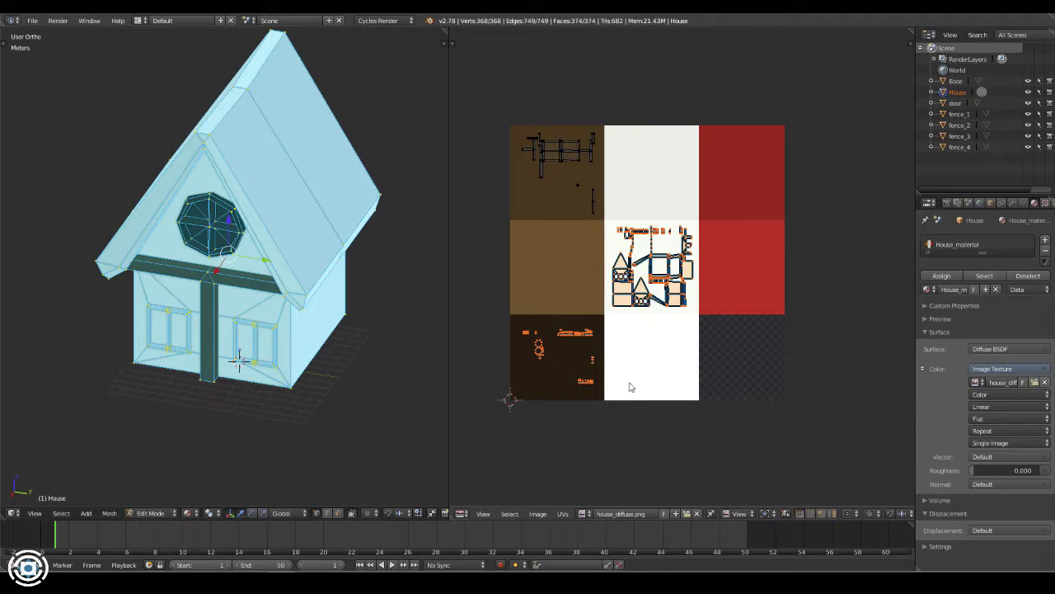
Move the octagon window's cross-shaped beam UVs onto the brown palette cell
{"action": "key", "text": "a"}
{"action": "key", "text": "l"}
{"action": "left_click_drag", "start_coordinate": [706, 265], "coordinate": [706, 266]}
{"action": "key", "text": "g"}
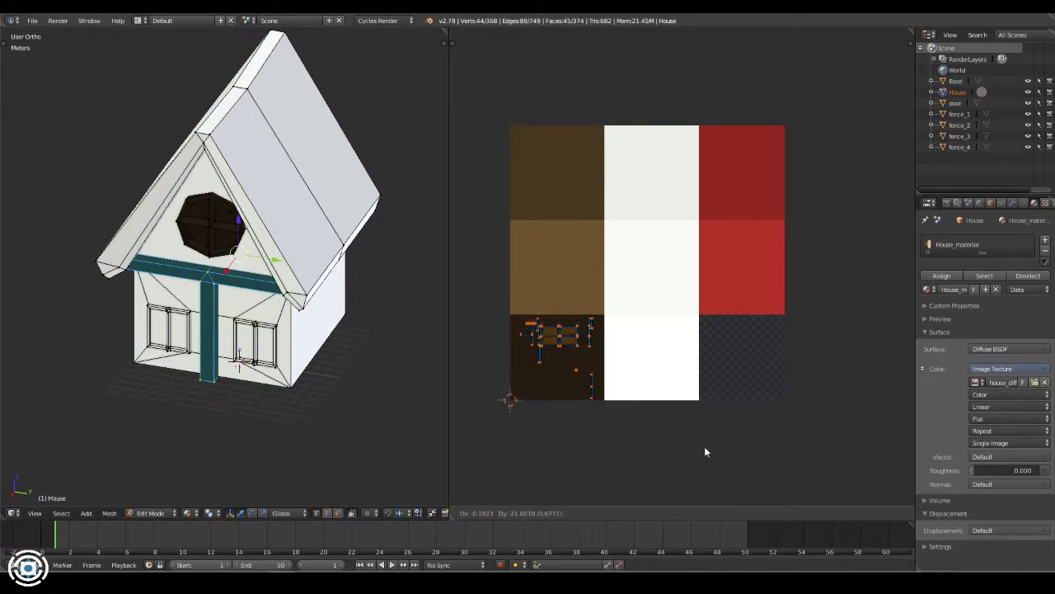
{"action": "left_click", "coordinate": [658, 228]}
Move the front window faces' UVs into the dark cell
{"action": "key", "text": "KP_Decimal"}
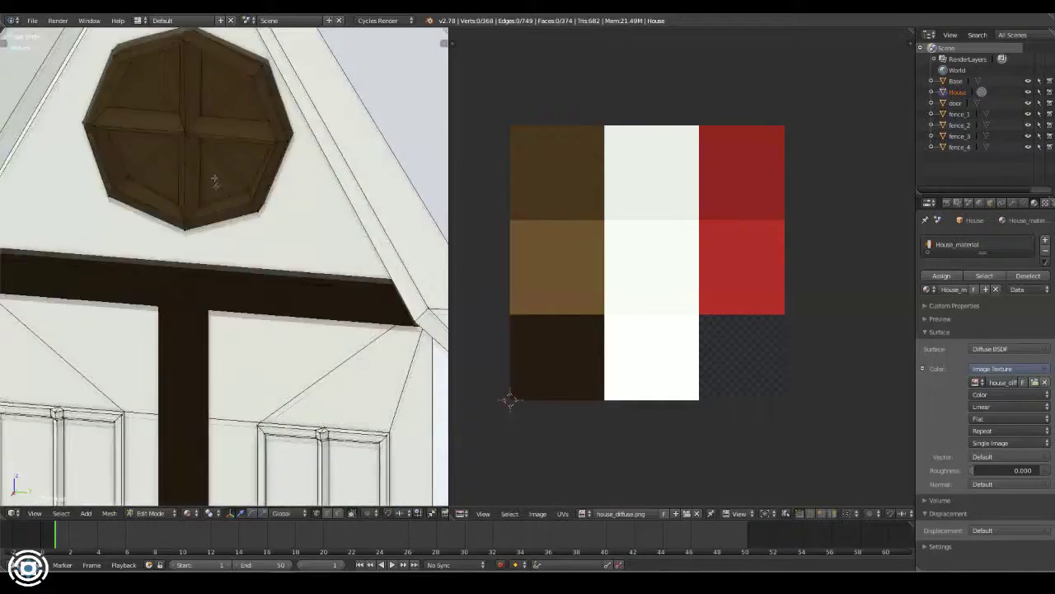
{"action": "key", "text": "KP_Decimal"}
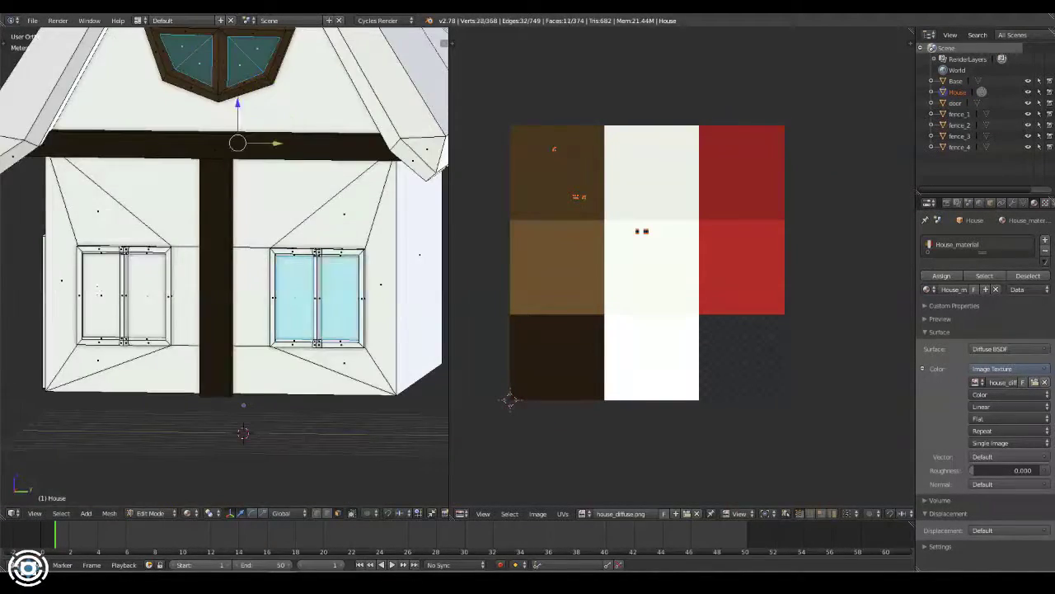
{"action": "key", "text": "g"}
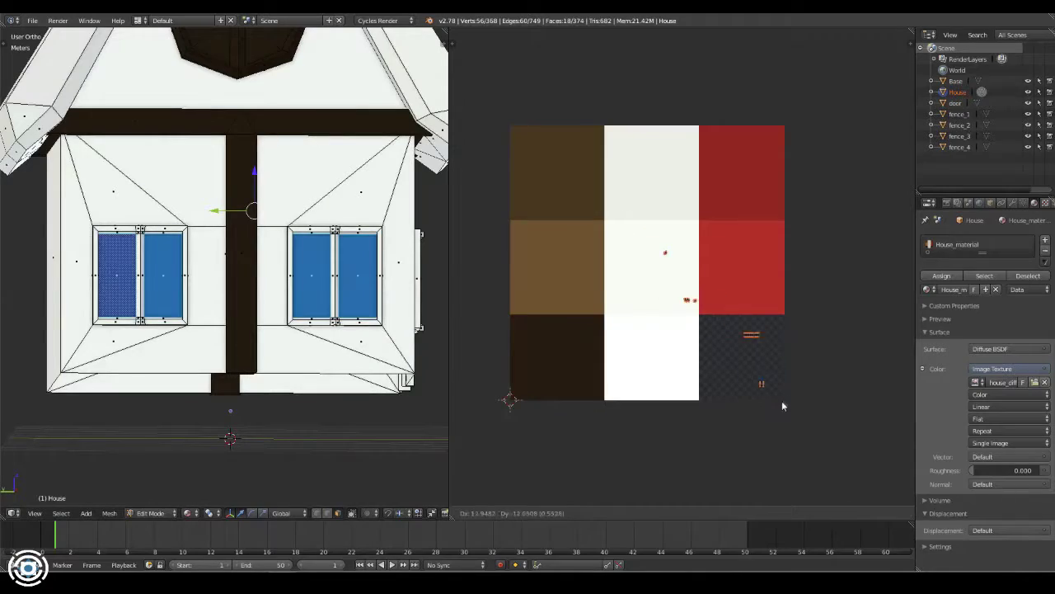
{"action": "left_click", "coordinate": [711, 315]}
Select the whole octagon window and place its UVs on the middle brown cell
{"action": "mouse_move", "coordinate": [215, 264]}
{"action": "middle_mouse_down"}
{"action": "mouse_move", "coordinate": [274, 280]}
{"action": "mouse_move", "coordinate": [231, 313]}
{"action": "middle_mouse_up"}
{"action": "right_click", "coordinate": [275, 280]}
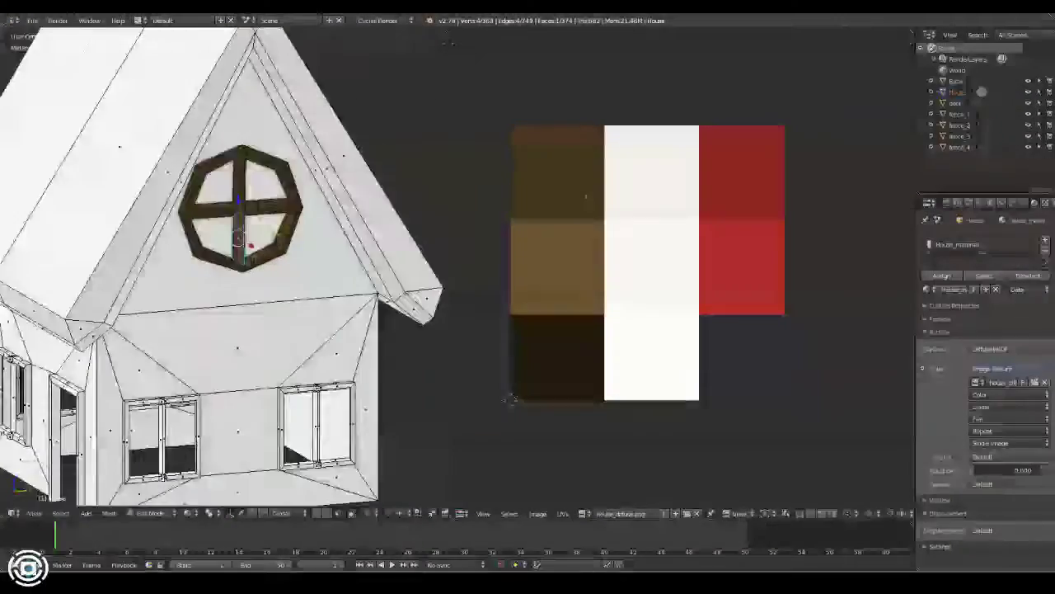
{"action": "scroll", "coordinate": [227, 324], "scroll_direction": "up", "scroll_amount": 4}
{"action": "key", "text": "ctrl+l"}
{"action": "left_click", "coordinate": [656, 347]}
Select the octagon window's pane faces and place their UVs on the white cell
{"action": "mouse_move", "coordinate": [231, 247]}
{"action": "middle_mouse_down"}
{"action": "mouse_move", "coordinate": [248, 264]}
{"action": "mouse_move", "coordinate": [253, 202]}
{"action": "mouse_move", "coordinate": [207, 311]}
{"action": "middle_mouse_up"}
{"action": "right_click", "coordinate": [206, 311]}
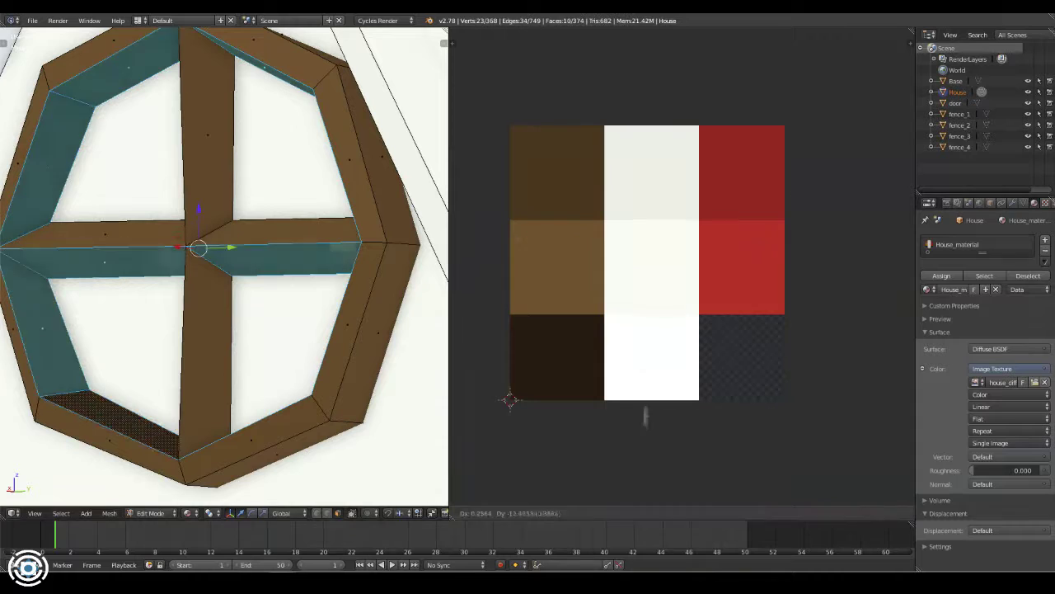
{"action": "mouse_move", "coordinate": [230, 274]}
{"action": "middle_mouse_down"}
{"action": "mouse_move", "coordinate": [348, 275]}
{"action": "mouse_move", "coordinate": [247, 272]}
{"action": "middle_mouse_up"}
{"action": "key", "text": "a"}
{"action": "key", "text": "KP_1"}
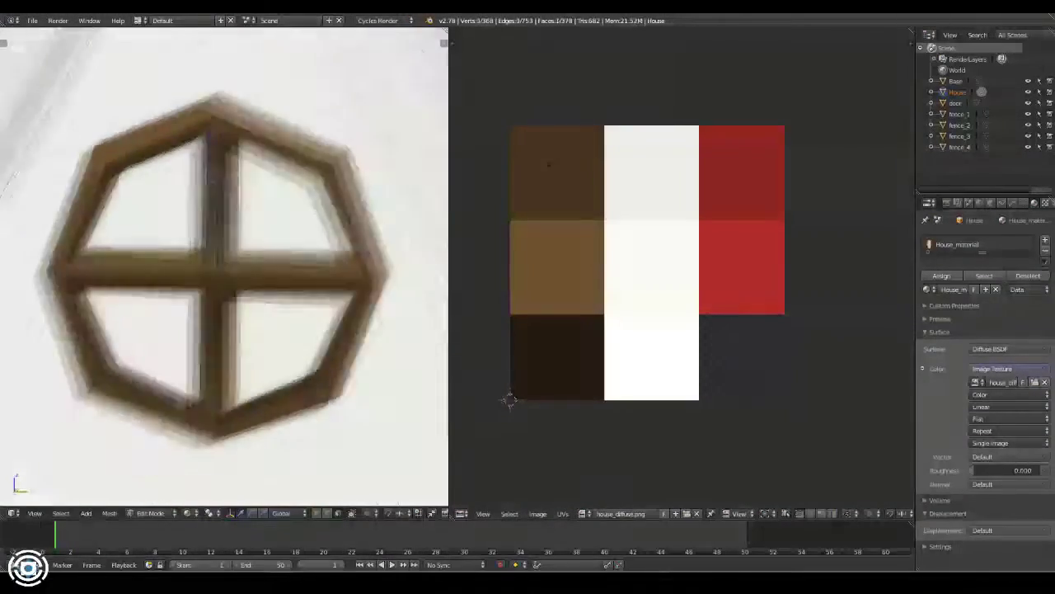
{"action": "middle_click_drag", "start_coordinate": [216, 134], "coordinate": [347, 281]}
{"action": "right_click", "coordinate": [360, 286]}
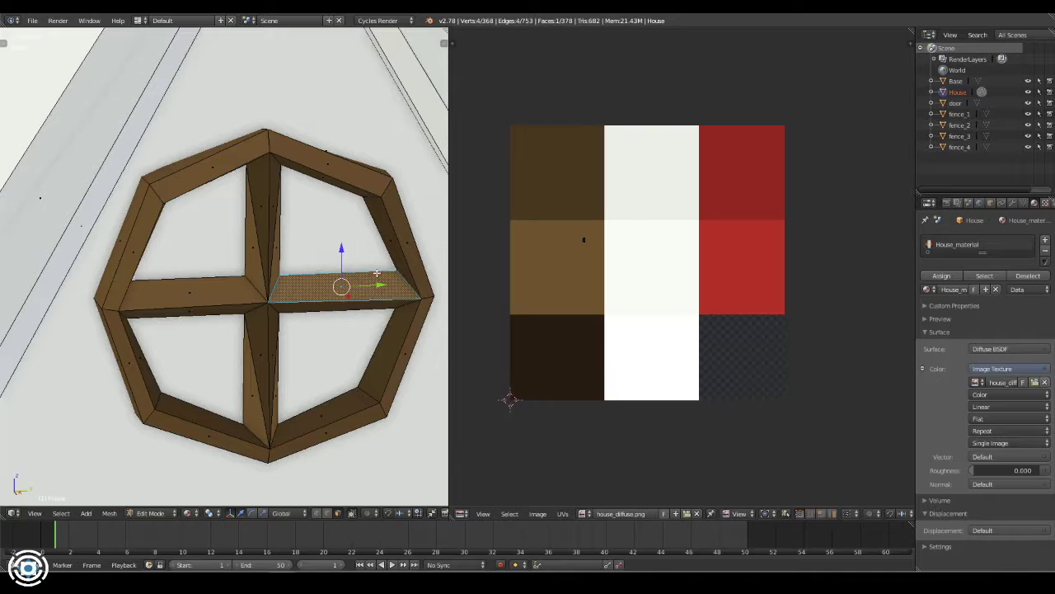
{"action": "key", "text": "a"}
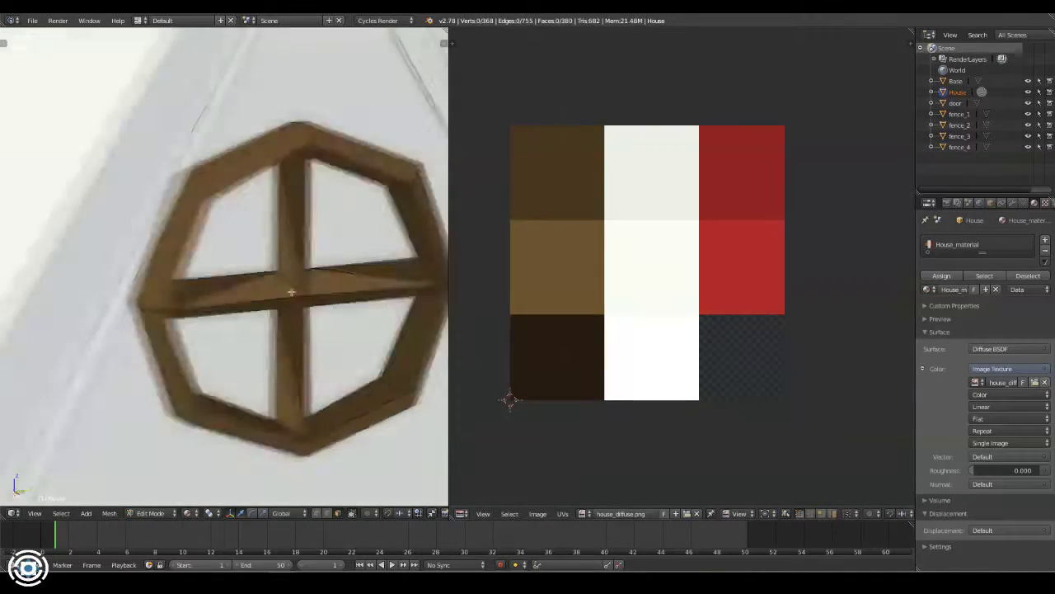
{"action": "middle_click_drag", "start_coordinate": [206, 247], "coordinate": [261, 197]}
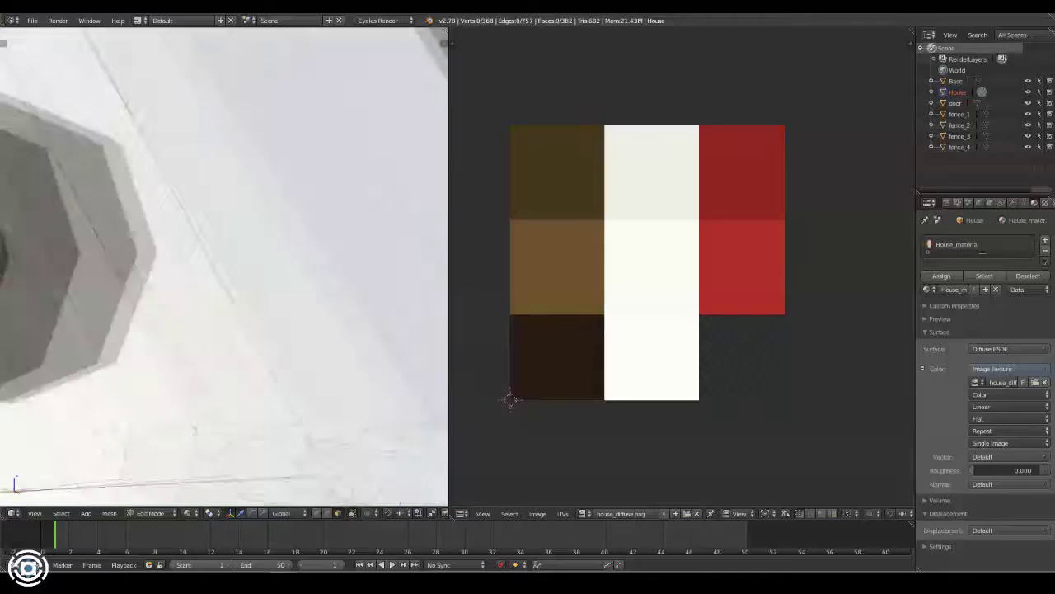
{"action": "middle_click_drag", "start_coordinate": [178, 291], "coordinate": [233, 307]}
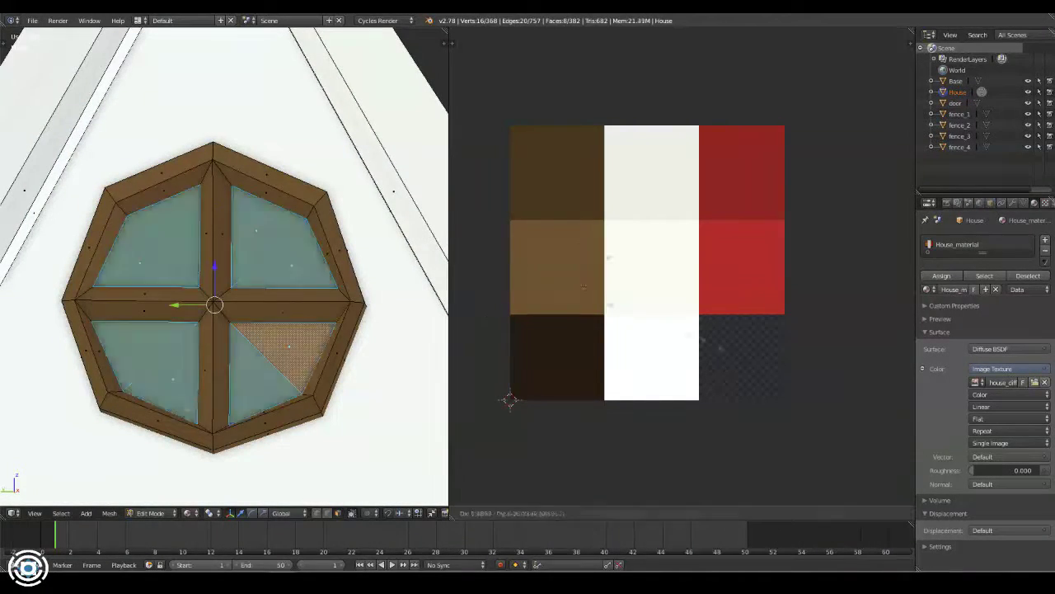
{"action": "left_click", "coordinate": [583, 286]}
Select the window's bar faces, then select the entire house mesh
{"action": "key", "text": "a"}
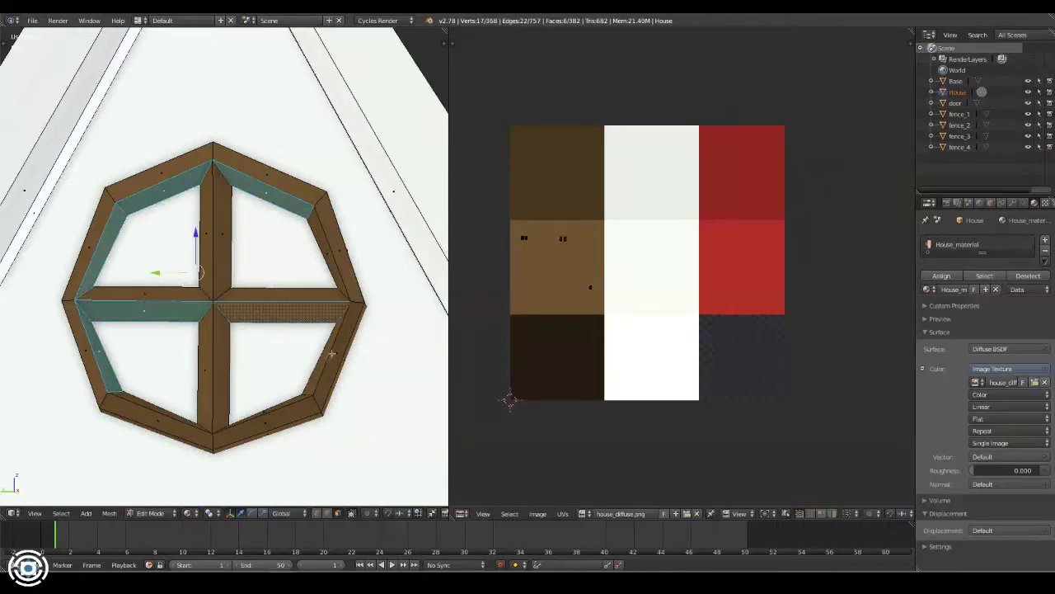
{"action": "middle_click_drag", "start_coordinate": [330, 354], "coordinate": [247, 356]}
{"action": "key", "text": "a"}
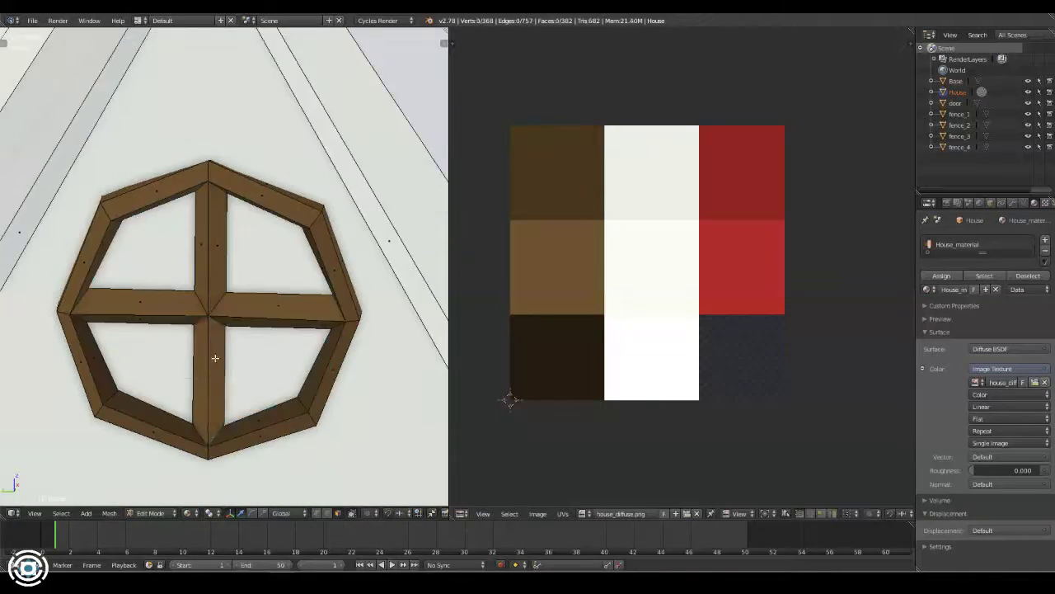
{"action": "right_click", "coordinate": [215, 358]}
{"action": "mouse_move", "coordinate": [214, 358]}
{"action": "middle_mouse_down"}
{"action": "mouse_move", "coordinate": [321, 227]}
{"action": "mouse_move", "coordinate": [247, 248]}
{"action": "mouse_move", "coordinate": [231, 297]}
{"action": "middle_mouse_up"}
{"action": "key", "text": "KP_Decimal"}
{"action": "key", "text": "a"}
{"action": "right_click", "coordinate": [297, 208], "text": "shift"}
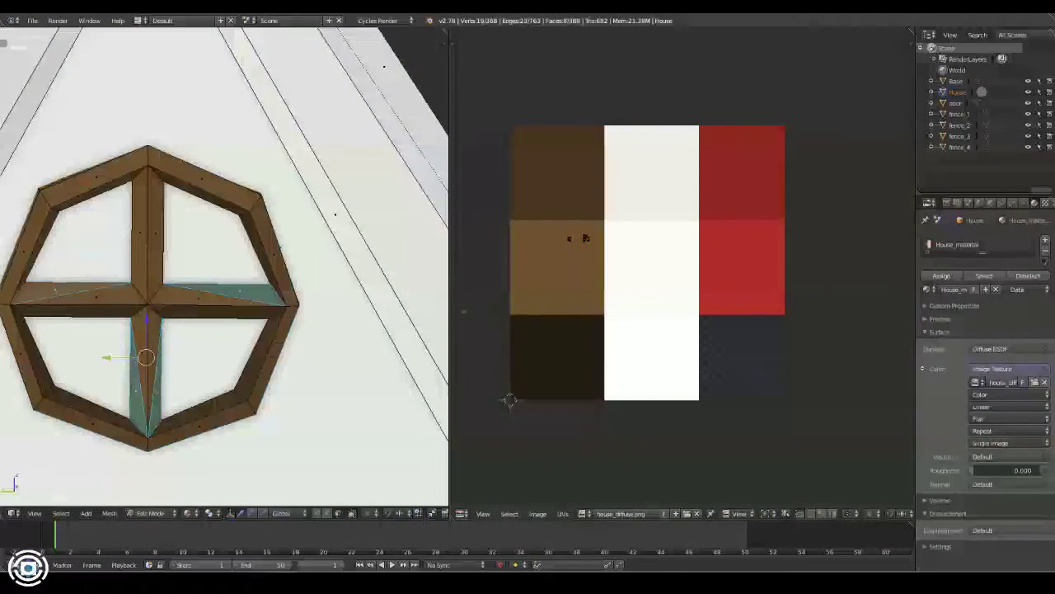
{"action": "key", "text": "a"}
{"action": "scroll", "coordinate": [224, 263], "scroll_direction": "down", "scroll_amount": 6}
Select the whole connected roof of the house
{"action": "key", "text": "a"}
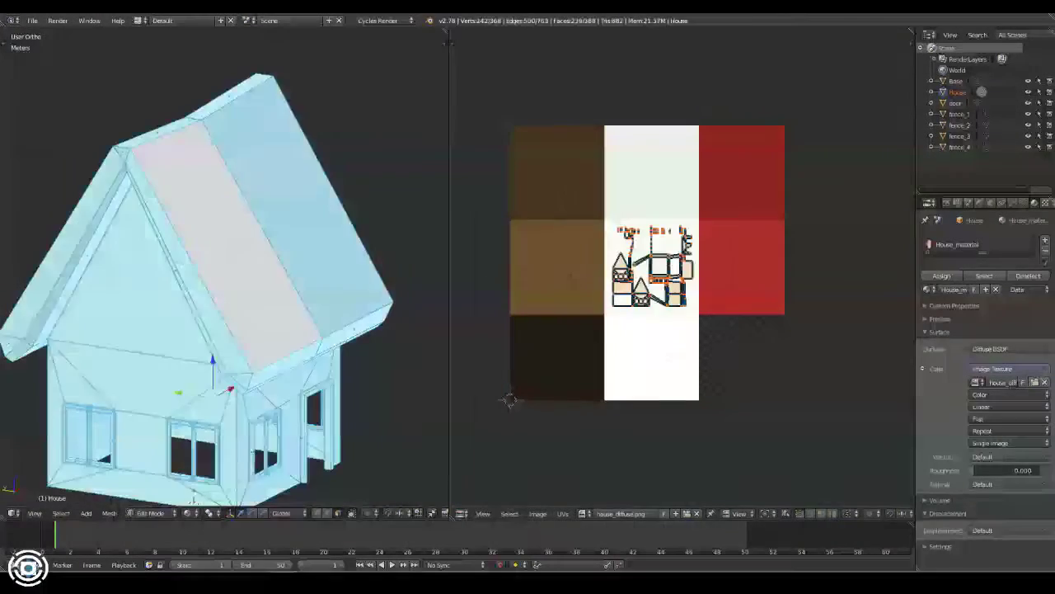
{"action": "key", "text": "a"}
{"action": "right_click", "coordinate": [202, 192]}
{"action": "key", "text": "KP_Decimal"}
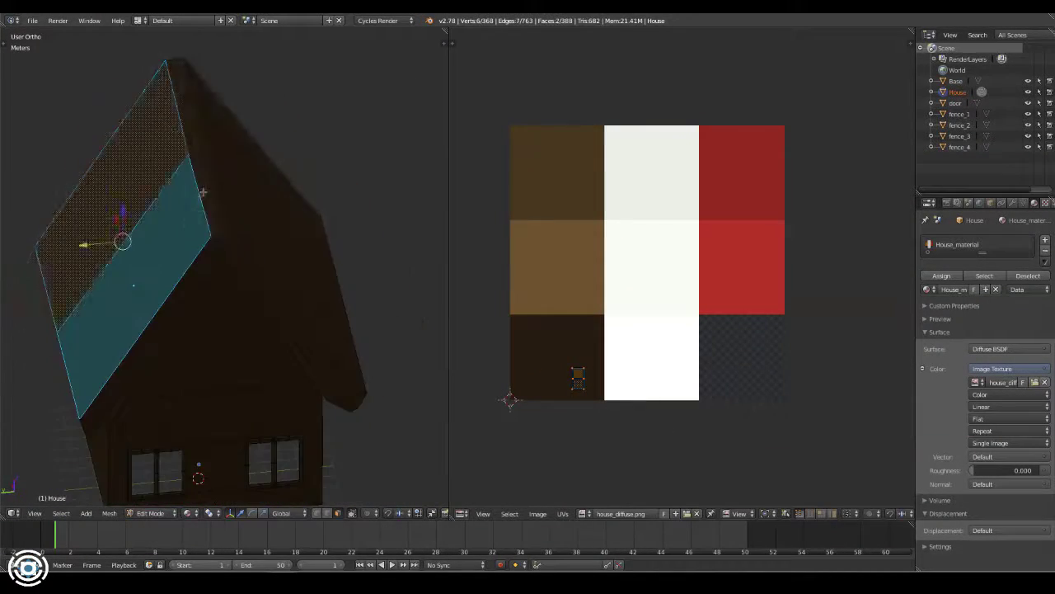
{"action": "key", "text": "ctrl+l"}
{"action": "mouse_move", "coordinate": [202, 192]}
{"action": "middle_mouse_down"}
{"action": "mouse_move", "coordinate": [247, 198]}
{"action": "mouse_move", "coordinate": [248, 256]}
{"action": "mouse_move", "coordinate": [289, 248]}
{"action": "mouse_move", "coordinate": [247, 247]}
{"action": "mouse_move", "coordinate": [272, 239]}
{"action": "middle_mouse_up"}
Add the roof-edge strips and roof-top faces, and place their UVs on the white cell
{"action": "key", "text": "l"}
{"action": "right_click", "coordinate": [330, 318]}
{"action": "right_click", "coordinate": [354, 330], "text": "shift"}
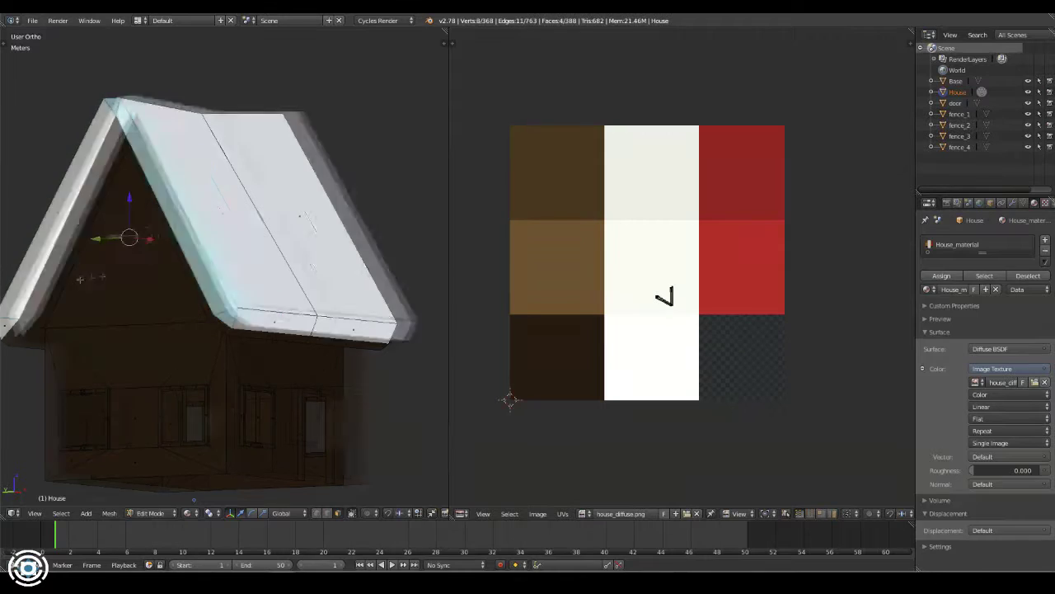
{"action": "right_click", "coordinate": [289, 231], "text": "shift"}
{"action": "left_click", "coordinate": [679, 297]}
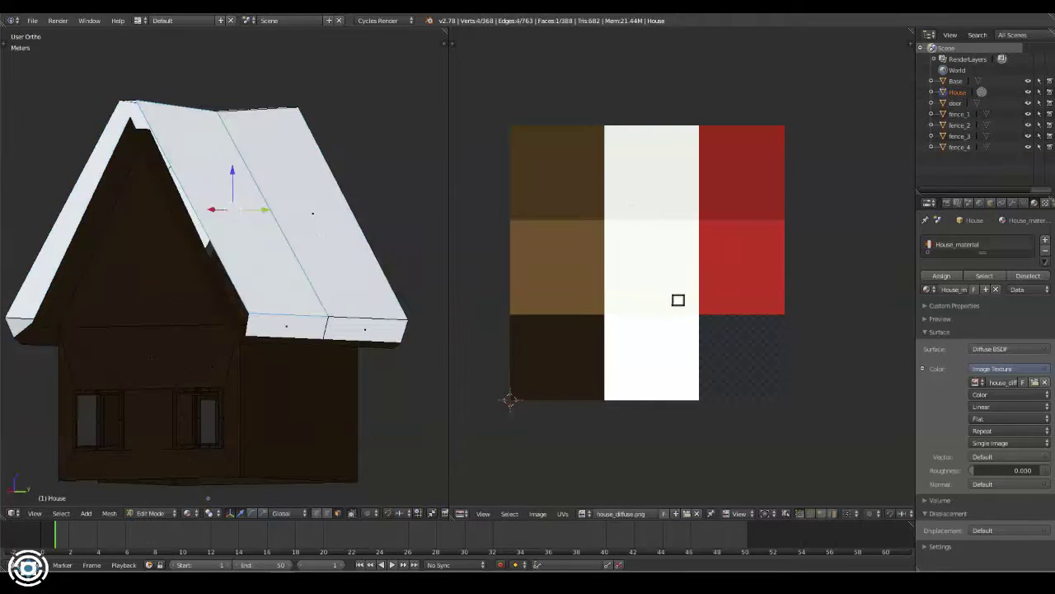
Clear the roof selection and select the door lintel face
{"action": "mouse_move", "coordinate": [248, 247]}
{"action": "middle_mouse_down"}
{"action": "mouse_move", "coordinate": [272, 239]}
{"action": "mouse_move", "coordinate": [302, 289]}
{"action": "mouse_move", "coordinate": [189, 231]}
{"action": "mouse_move", "coordinate": [256, 266]}
{"action": "mouse_move", "coordinate": [155, 272]}
{"action": "mouse_move", "coordinate": [375, 329]}
{"action": "middle_mouse_up"}
{"action": "key", "text": "a"}
{"action": "scroll", "coordinate": [302, 288], "scroll_direction": "up", "scroll_amount": 5}
{"action": "right_click", "coordinate": [190, 228]}
Select the door frame and window sill and frame faces, and move their UVs into the dark brown cell
{"action": "key", "text": "ctrl+l"}
{"action": "scroll", "coordinate": [155, 272], "scroll_direction": "up", "scroll_amount": 3}
{"action": "right_click", "coordinate": [375, 329], "text": "shift"}
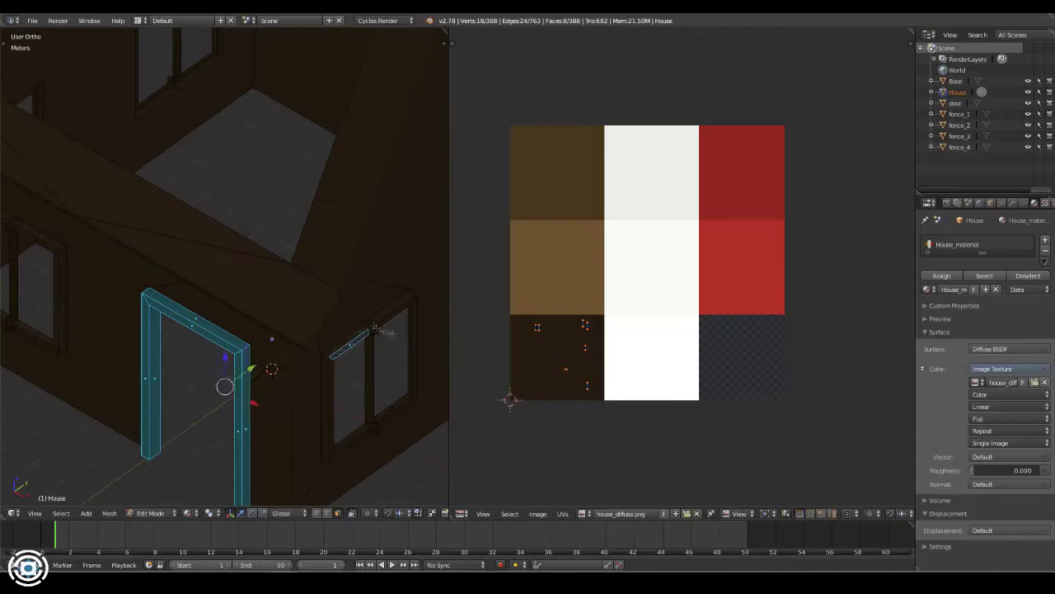
{"action": "right_click", "coordinate": [329, 379], "text": "shift"}
{"action": "mouse_move", "coordinate": [338, 405]}
{"action": "middle_mouse_down"}
{"action": "mouse_move", "coordinate": [329, 378]}
{"action": "mouse_move", "coordinate": [73, 355]}
{"action": "middle_mouse_up"}
{"action": "right_click", "coordinate": [337, 367], "text": "shift"}
{"action": "right_click", "coordinate": [69, 265], "text": "shift"}
{"action": "mouse_move", "coordinate": [69, 265]}
{"action": "middle_mouse_down"}
{"action": "mouse_move", "coordinate": [224, 309]}
{"action": "mouse_move", "coordinate": [210, 223]}
{"action": "middle_mouse_up"}
{"action": "right_click", "coordinate": [235, 58], "text": "shift"}
{"action": "mouse_move", "coordinate": [235, 58]}
{"action": "middle_mouse_down"}
{"action": "mouse_move", "coordinate": [255, 346]}
{"action": "mouse_move", "coordinate": [130, 193]}
{"action": "mouse_move", "coordinate": [252, 306]}
{"action": "mouse_move", "coordinate": [472, 328]}
{"action": "middle_mouse_up"}
{"action": "scroll", "coordinate": [129, 194], "scroll_direction": "down", "scroll_amount": 3}
{"action": "left_click", "coordinate": [645, 418]}
Select the linked window mesh and add more top frame and sill faces
{"action": "middle_click_drag", "start_coordinate": [248, 297], "coordinate": [280, 293]}
{"action": "scroll", "coordinate": [280, 294], "scroll_direction": "up", "scroll_amount": 4}
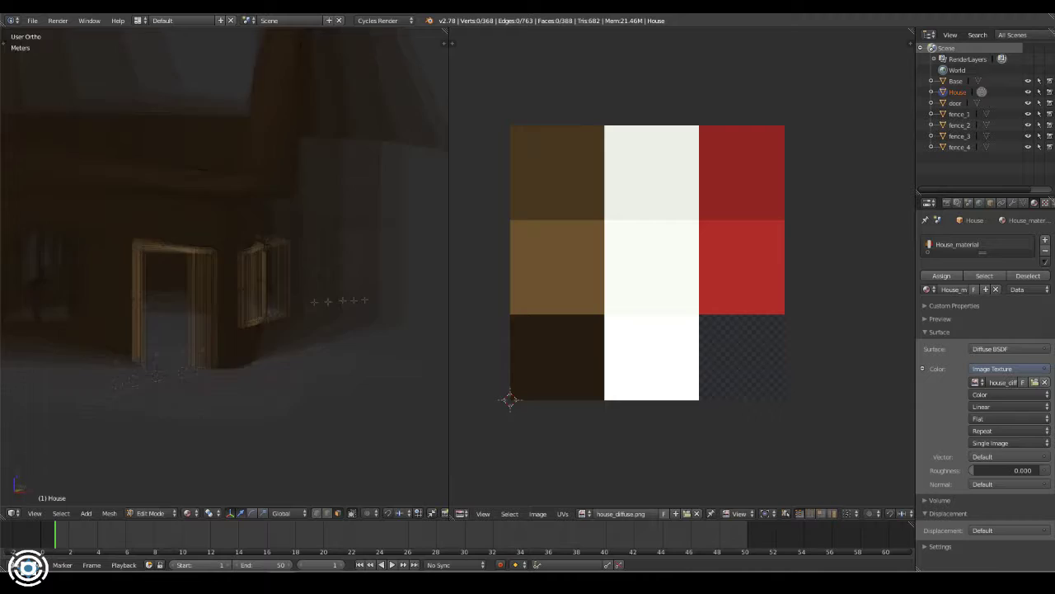
{"action": "right_click", "coordinate": [280, 294]}
{"action": "key", "text": "l"}
{"action": "key", "text": "a"}
{"action": "middle_click_drag", "start_coordinate": [204, 250], "coordinate": [255, 356]}
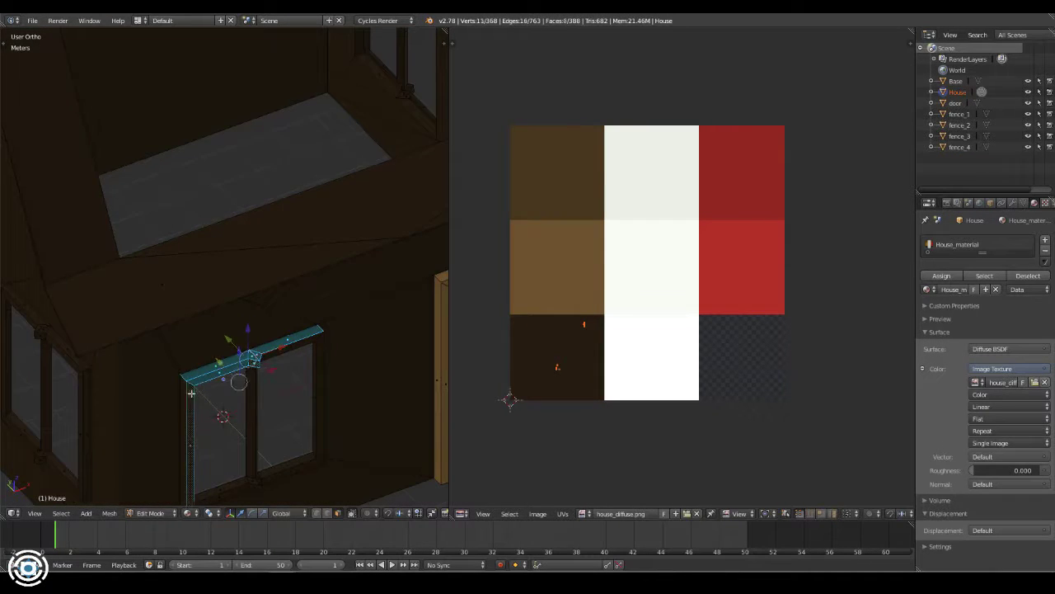
{"action": "middle_click_drag", "start_coordinate": [191, 393], "coordinate": [92, 269]}
{"action": "middle_click_drag", "start_coordinate": [33, 242], "coordinate": [164, 212]}
{"action": "right_click", "coordinate": [164, 213], "text": "shift"}
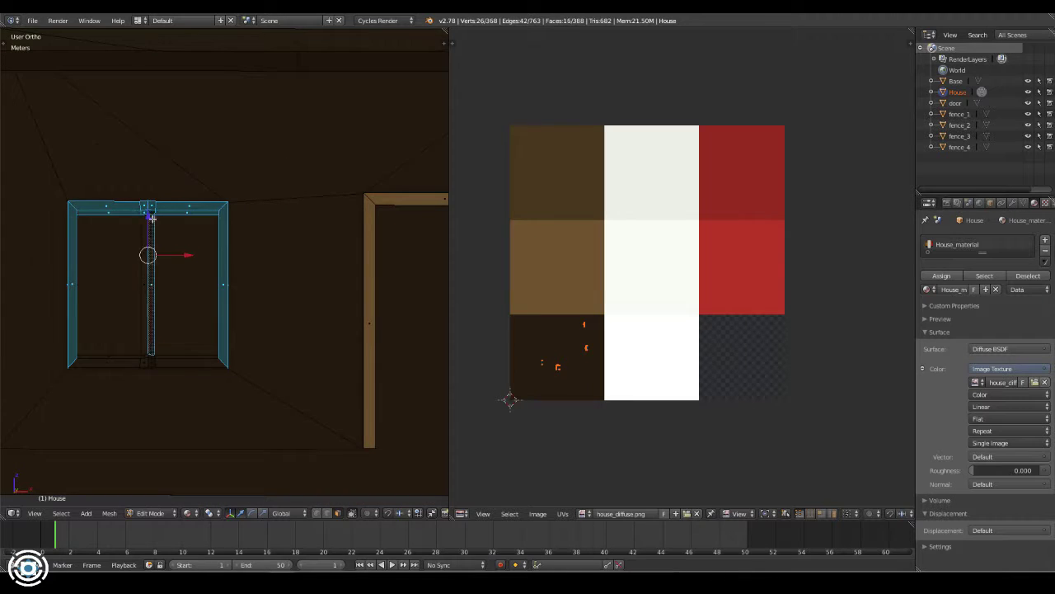
{"action": "right_click", "coordinate": [249, 467], "text": "shift"}
{"action": "mouse_move", "coordinate": [141, 360]}
{"action": "middle_mouse_down"}
{"action": "mouse_move", "coordinate": [250, 466]}
{"action": "mouse_move", "coordinate": [223, 327]}
{"action": "middle_mouse_up"}
{"action": "right_click", "coordinate": [279, 458], "text": "shift"}
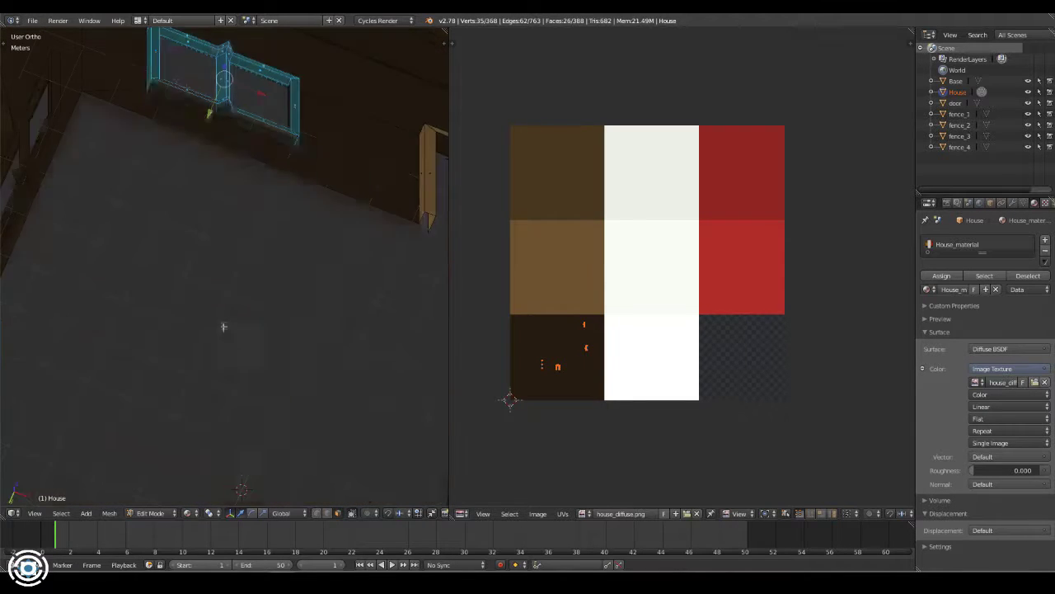
{"action": "middle_click_drag", "start_coordinate": [223, 107], "coordinate": [104, 337]}
{"action": "key", "text": "a"}
Preview rendered shading, then select the door frame, middle bar and more frame faces
{"action": "key", "text": "shift+z"}
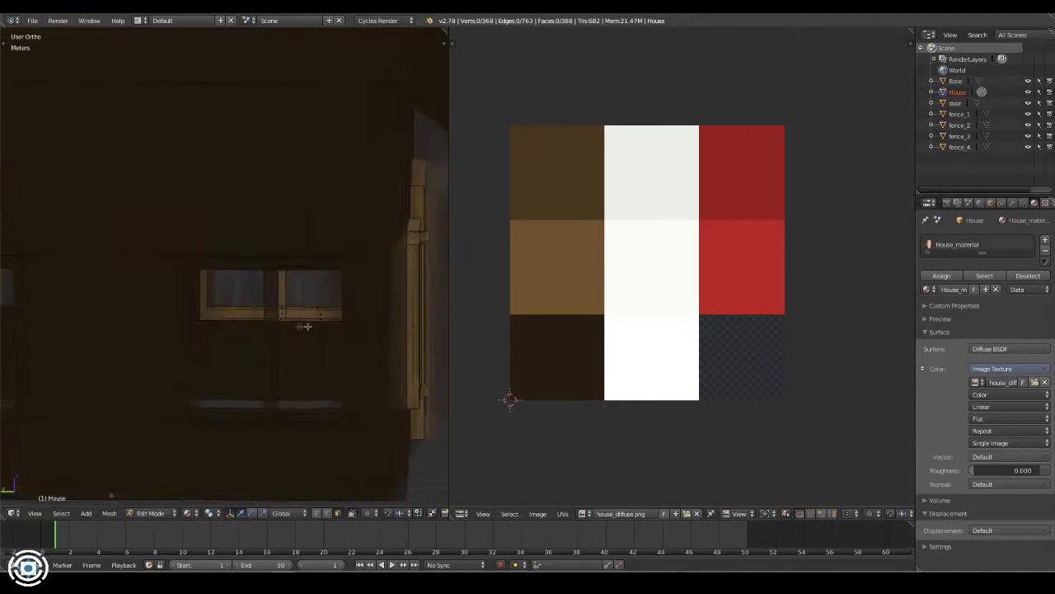
{"action": "key", "text": "shift+z"}
{"action": "right_click", "coordinate": [196, 258]}
{"action": "mouse_move", "coordinate": [286, 259]}
{"action": "middle_mouse_down"}
{"action": "mouse_move", "coordinate": [300, 370]}
{"action": "mouse_move", "coordinate": [248, 272]}
{"action": "middle_mouse_up"}
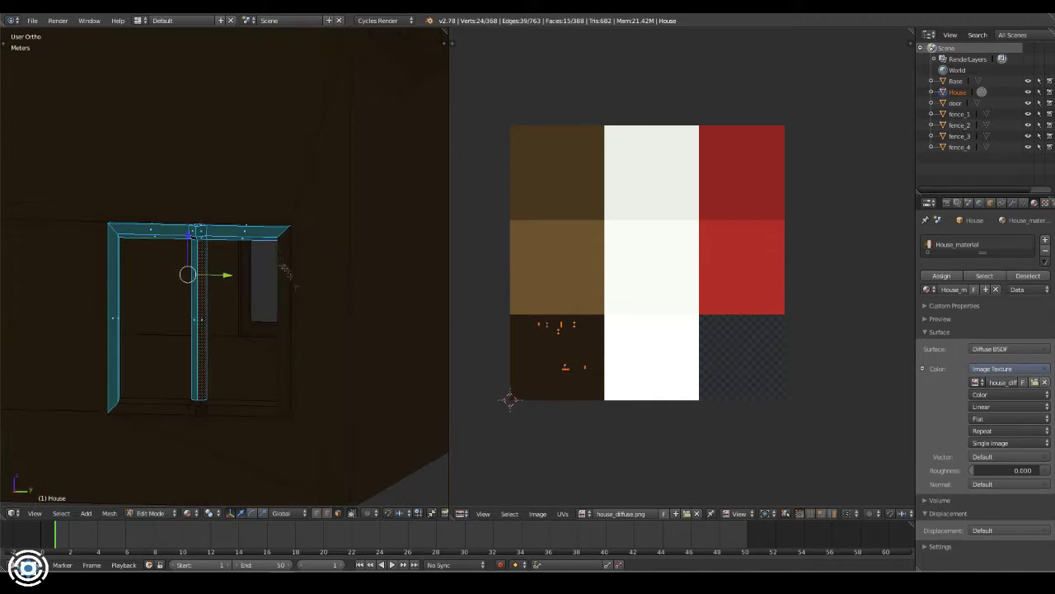
{"action": "right_click", "coordinate": [331, 231], "text": "shift"}
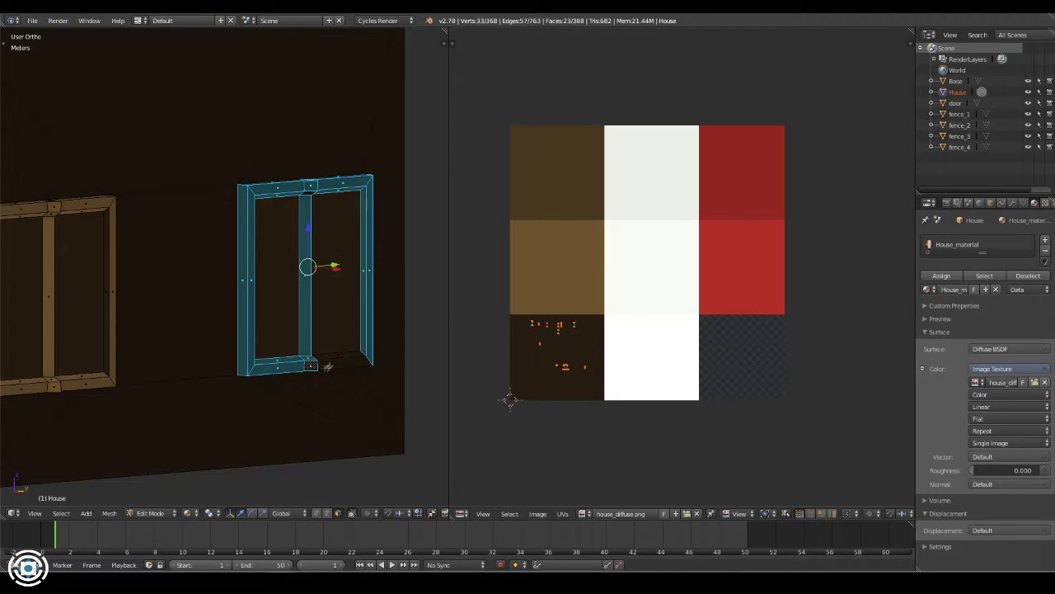
{"action": "middle_click_drag", "start_coordinate": [328, 367], "coordinate": [248, 247]}
{"action": "right_click", "coordinate": [281, 78], "text": "shift"}
{"action": "mouse_move", "coordinate": [280, 78]}
{"action": "middle_mouse_down"}
{"action": "mouse_move", "coordinate": [271, 279]}
{"action": "mouse_move", "coordinate": [283, 484]}
{"action": "mouse_move", "coordinate": [245, 322]}
{"action": "mouse_move", "coordinate": [175, 372]}
{"action": "mouse_move", "coordinate": [388, 239]}
{"action": "mouse_move", "coordinate": [247, 247]}
{"action": "mouse_move", "coordinate": [141, 391]}
{"action": "mouse_move", "coordinate": [272, 421]}
{"action": "middle_mouse_up"}
{"action": "key", "text": "a"}
Select the roof-edge strip faces on both sides of the roof
{"action": "right_click", "coordinate": [236, 319]}
{"action": "right_click", "coordinate": [175, 373], "text": "shift"}
{"action": "right_click", "coordinate": [387, 239], "text": "alt"}
{"action": "right_click", "coordinate": [141, 391], "text": "alt+shift"}
{"action": "right_click", "coordinate": [273, 421], "text": "alt+shift"}
Move the roof-edge UVs onto the red palette cell
{"action": "scroll", "coordinate": [250, 393], "scroll_direction": "down", "scroll_amount": 3}
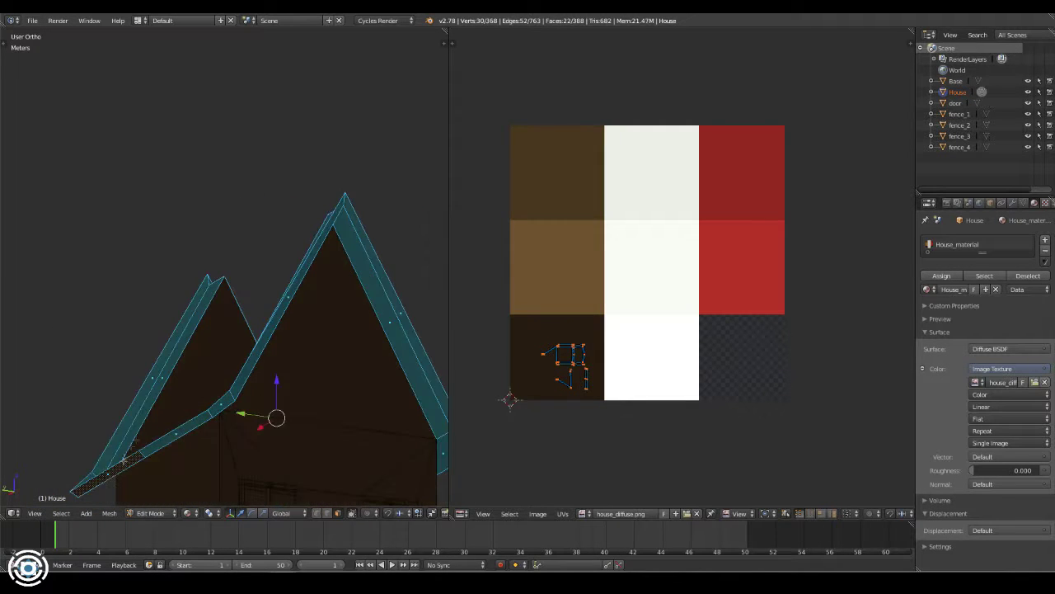
{"action": "middle_click_drag", "start_coordinate": [250, 393], "coordinate": [288, 247]}
{"action": "key", "text": "g"}
{"action": "left_click", "coordinate": [827, 304]}
{"action": "key", "text": "a"}
Select further roof-edge loops and the gable face around the house
{"action": "mouse_move", "coordinate": [247, 289]}
{"action": "middle_mouse_down"}
{"action": "mouse_move", "coordinate": [200, 384]}
{"action": "mouse_move", "coordinate": [99, 363]}
{"action": "mouse_move", "coordinate": [206, 288]}
{"action": "mouse_move", "coordinate": [292, 278]}
{"action": "mouse_move", "coordinate": [216, 325]}
{"action": "middle_mouse_up"}
{"action": "right_click", "coordinate": [153, 406], "text": "alt"}
{"action": "right_click", "coordinate": [247, 272], "text": "alt+shift"}
{"action": "key", "text": "a"}
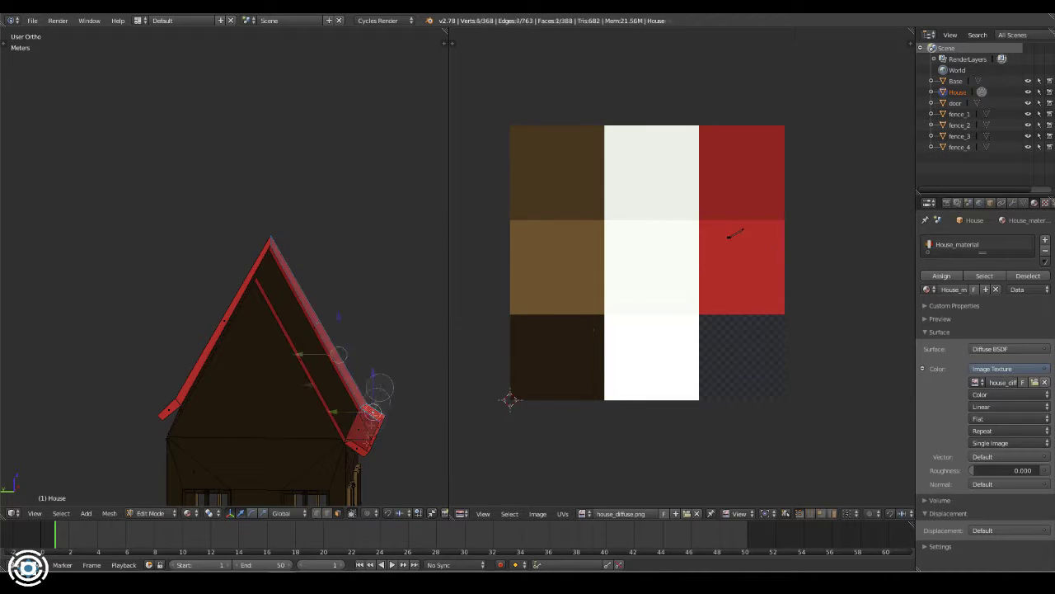
{"action": "right_click", "coordinate": [352, 384], "text": "alt+shift"}
{"action": "middle_click_drag", "start_coordinate": [352, 383], "coordinate": [390, 435]}
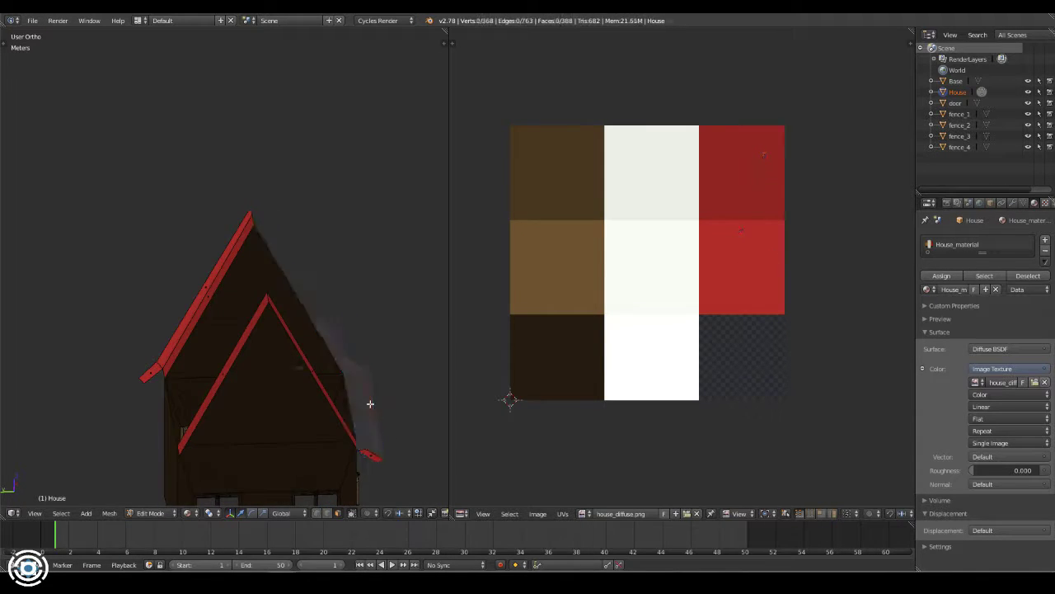
{"action": "right_click", "coordinate": [250, 319]}
{"action": "key", "text": "a"}
{"action": "mouse_move", "coordinate": [198, 346]}
{"action": "middle_mouse_down"}
{"action": "mouse_move", "coordinate": [296, 347]}
{"action": "mouse_move", "coordinate": [225, 422]}
{"action": "middle_mouse_up"}
Select the window frame faces, including the frame's bottom edge and strip
{"action": "right_click", "coordinate": [277, 328], "text": "shift"}
{"action": "mouse_move", "coordinate": [312, 417]}
{"action": "middle_mouse_down"}
{"action": "mouse_move", "coordinate": [165, 401]}
{"action": "mouse_move", "coordinate": [188, 322]}
{"action": "middle_mouse_up"}
{"action": "right_click", "coordinate": [188, 321], "text": "shift"}
{"action": "mouse_move", "coordinate": [168, 228]}
{"action": "middle_mouse_down"}
{"action": "mouse_move", "coordinate": [286, 476]}
{"action": "mouse_move", "coordinate": [284, 328]}
{"action": "mouse_move", "coordinate": [253, 218]}
{"action": "middle_mouse_up"}
{"action": "right_click", "coordinate": [286, 476], "text": "shift"}
{"action": "right_click", "coordinate": [285, 328]}
{"action": "right_click", "coordinate": [253, 219], "text": "shift"}
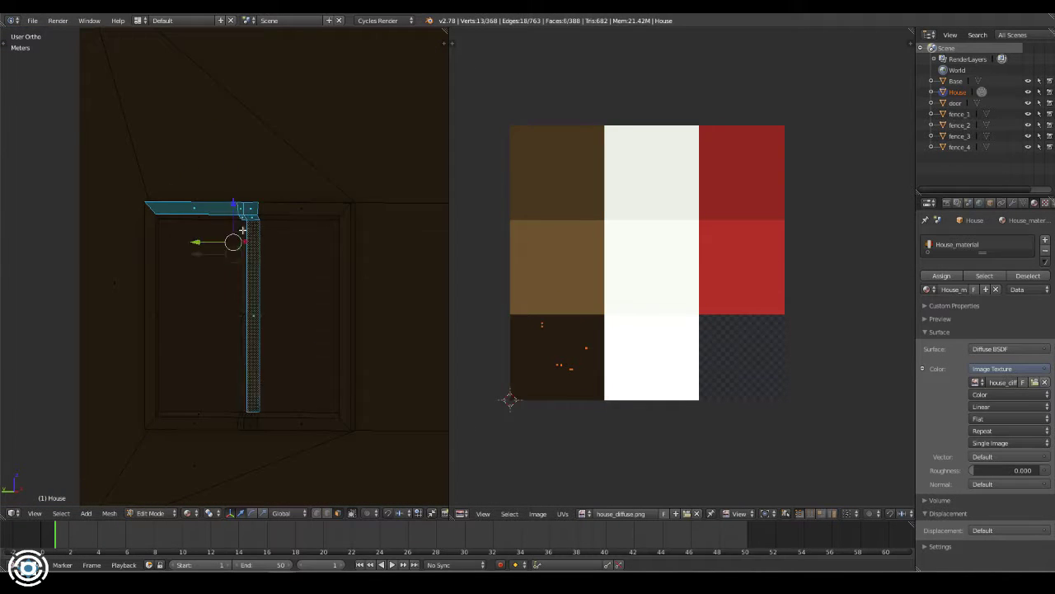
{"action": "right_click", "coordinate": [244, 419], "text": "shift"}
{"action": "mouse_move", "coordinate": [266, 370]}
{"action": "middle_mouse_down"}
{"action": "mouse_move", "coordinate": [326, 229]}
{"action": "mouse_move", "coordinate": [346, 272]}
{"action": "middle_mouse_up"}
Select the house's linked wall and roof faces with L, hide them, then reveal them again
{"action": "scroll", "coordinate": [325, 230], "scroll_direction": "down", "scroll_amount": 5}
{"action": "key", "text": "a"}
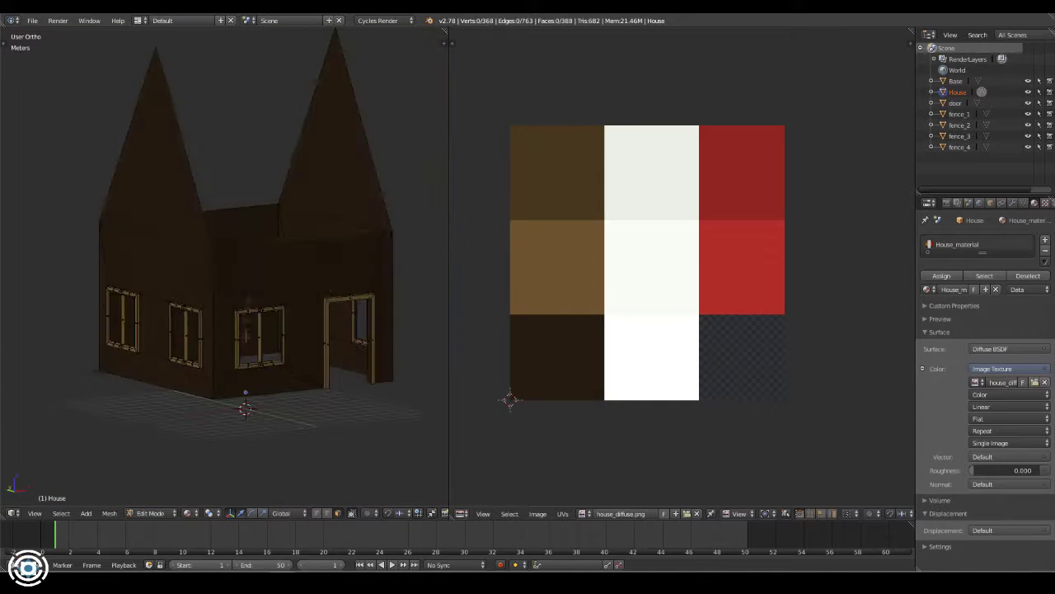
{"action": "key", "text": "l"}
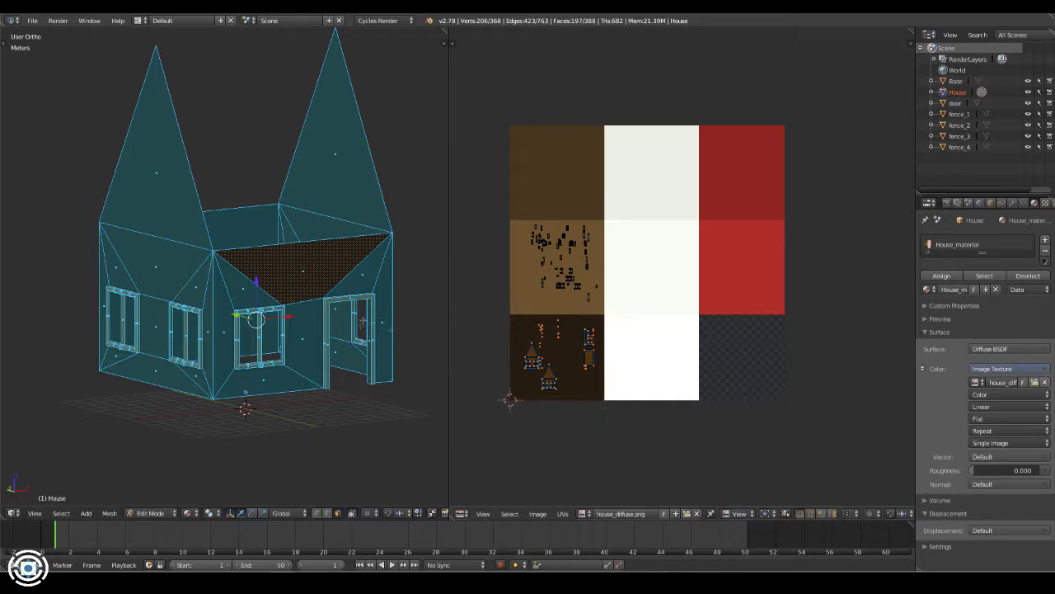
{"action": "key", "text": "h"}
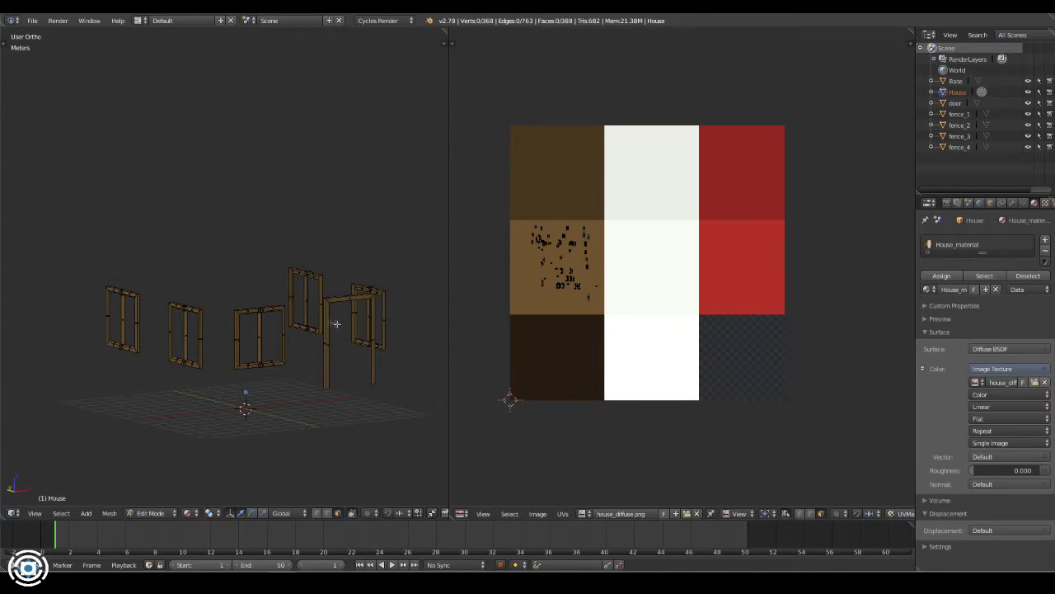
{"action": "mouse_move", "coordinate": [268, 347]}
{"action": "middle_mouse_down"}
{"action": "mouse_move", "coordinate": [242, 301]}
{"action": "mouse_move", "coordinate": [283, 235]}
{"action": "middle_mouse_up"}
{"action": "scroll", "coordinate": [242, 301], "scroll_direction": "up", "scroll_amount": 5}
{"action": "scroll", "coordinate": [271, 384], "scroll_direction": "down", "scroll_amount": 3}
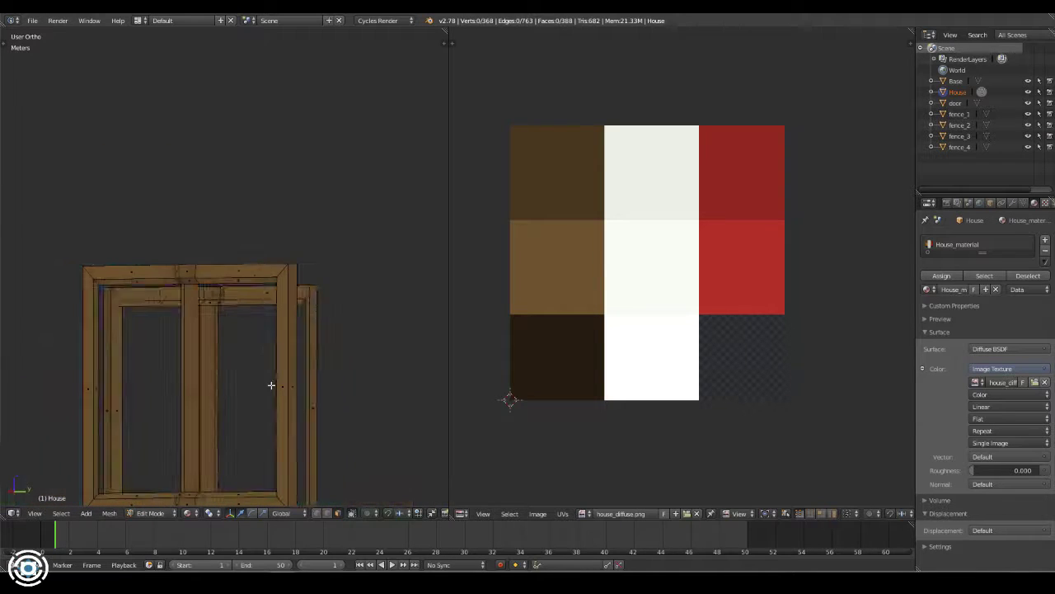
{"action": "key", "text": "alt+h"}
Box-select the wall and roof faces in the UV layout and hide them, leaving the window frames
{"action": "key", "text": "a"}
{"action": "scroll", "coordinate": [272, 301], "scroll_direction": "down", "scroll_amount": 2}
{"action": "scroll", "coordinate": [273, 301], "scroll_direction": "down", "scroll_amount": 4}
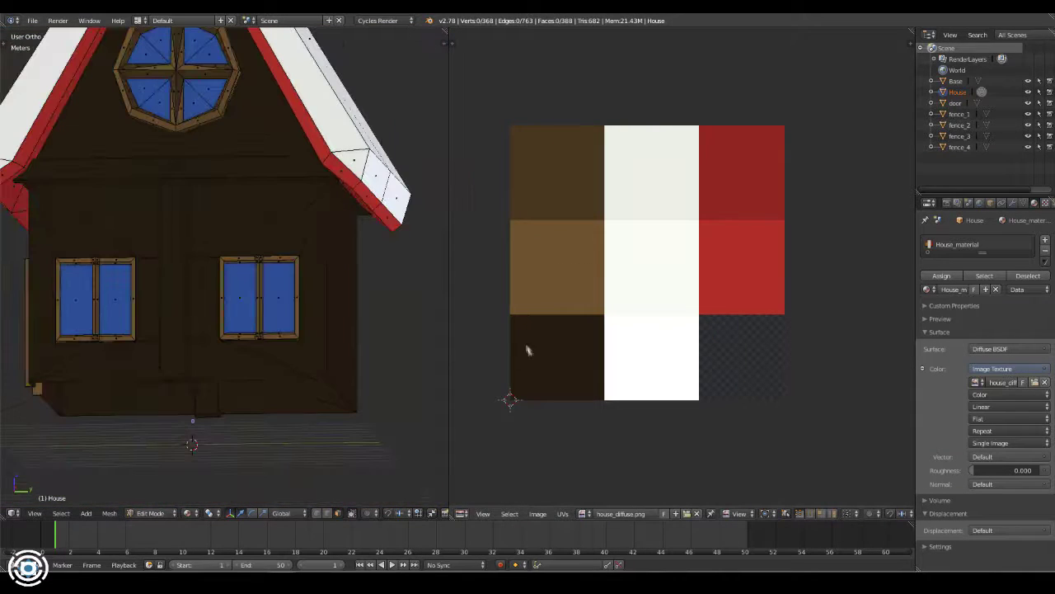
{"action": "key", "text": "b"}
{"action": "left_click_drag", "start_coordinate": [509, 314], "coordinate": [790, 424]}
{"action": "key", "text": "h"}
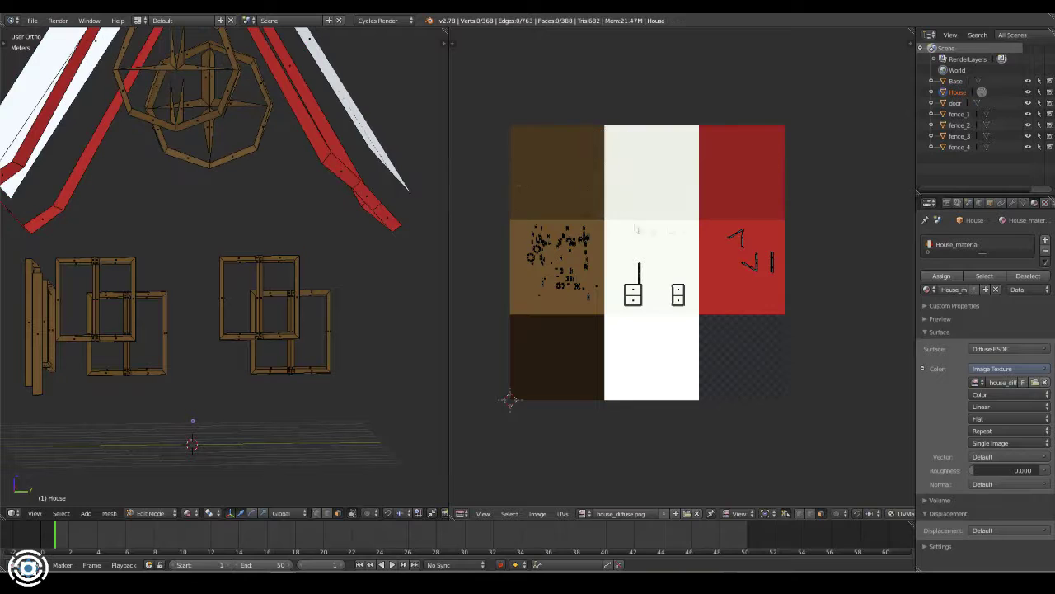
Select the window frame's top faces and a single frame face, then clear the selection
{"action": "middle_click_drag", "start_coordinate": [300, 147], "coordinate": [393, 283]}
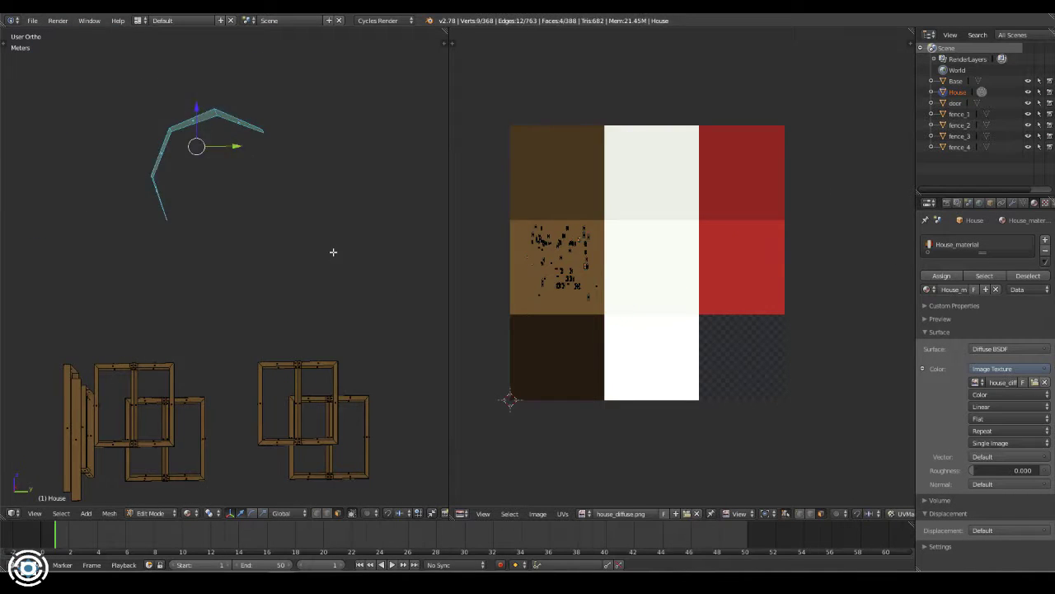
{"action": "scroll", "coordinate": [293, 341], "scroll_direction": "up", "scroll_amount": 5}
{"action": "right_click", "coordinate": [330, 204]}
{"action": "right_click", "coordinate": [176, 216], "text": "shift"}
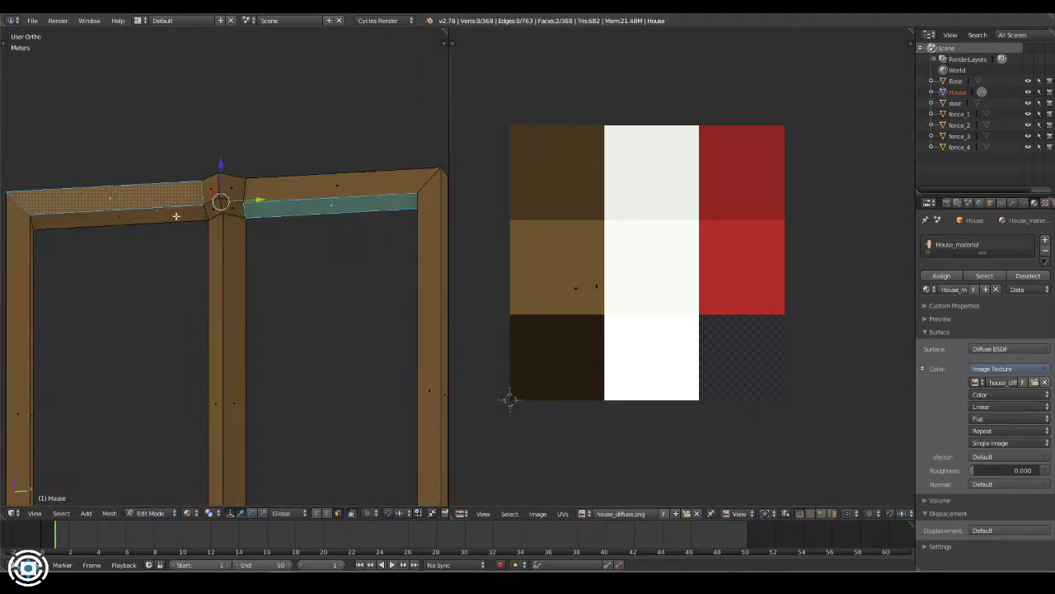
{"action": "scroll", "coordinate": [225, 219], "scroll_direction": "down", "scroll_amount": 5}
{"action": "middle_click_drag", "start_coordinate": [225, 219], "coordinate": [62, 179]}
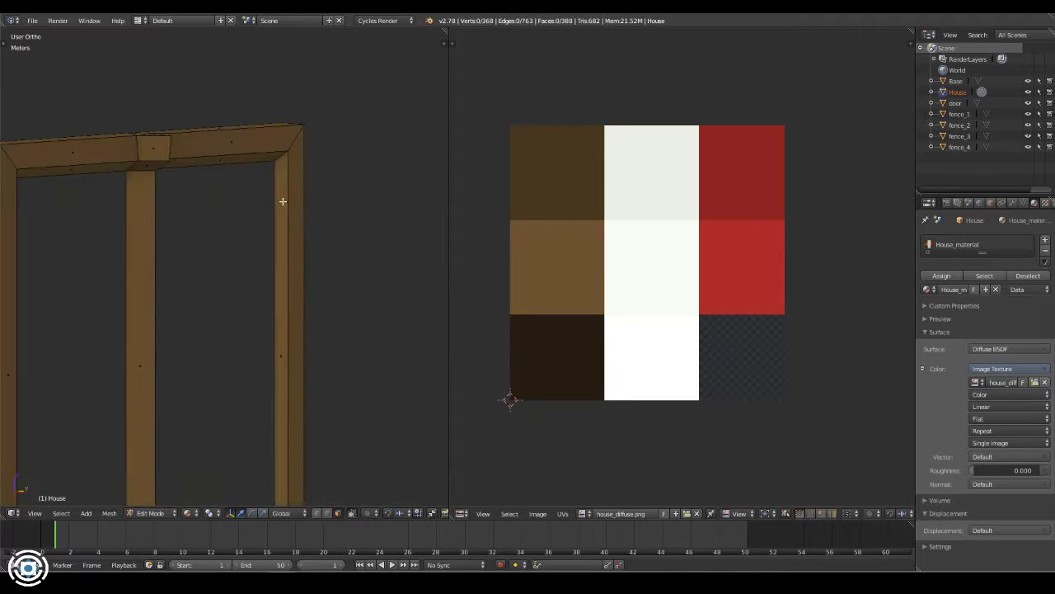
{"action": "right_click", "coordinate": [62, 178]}
{"action": "mouse_move", "coordinate": [305, 353]}
{"action": "middle_mouse_down"}
{"action": "mouse_move", "coordinate": [259, 306]}
{"action": "mouse_move", "coordinate": [266, 223]}
{"action": "middle_mouse_up"}
{"action": "key", "text": "a"}
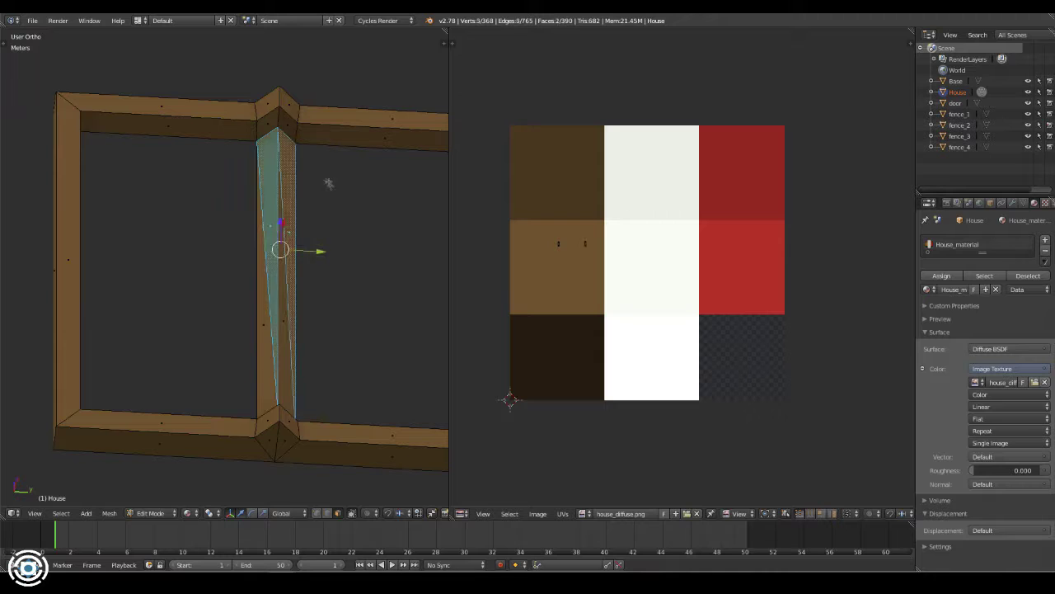
Select a face on the window frame's middle vertical bar from an angled side view
{"action": "mouse_move", "coordinate": [343, 235]}
{"action": "middle_mouse_down"}
{"action": "mouse_move", "coordinate": [198, 299]}
{"action": "mouse_move", "coordinate": [162, 108]}
{"action": "middle_mouse_up"}
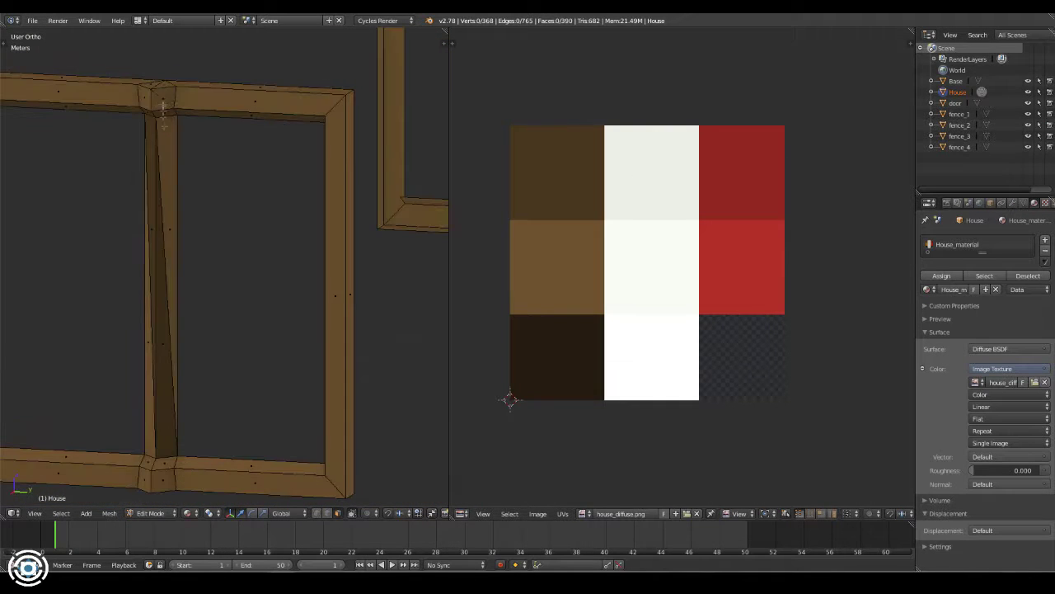
{"action": "scroll", "coordinate": [228, 181], "scroll_direction": "down", "scroll_amount": 5}
{"action": "middle_click_drag", "start_coordinate": [236, 294], "coordinate": [259, 372]}
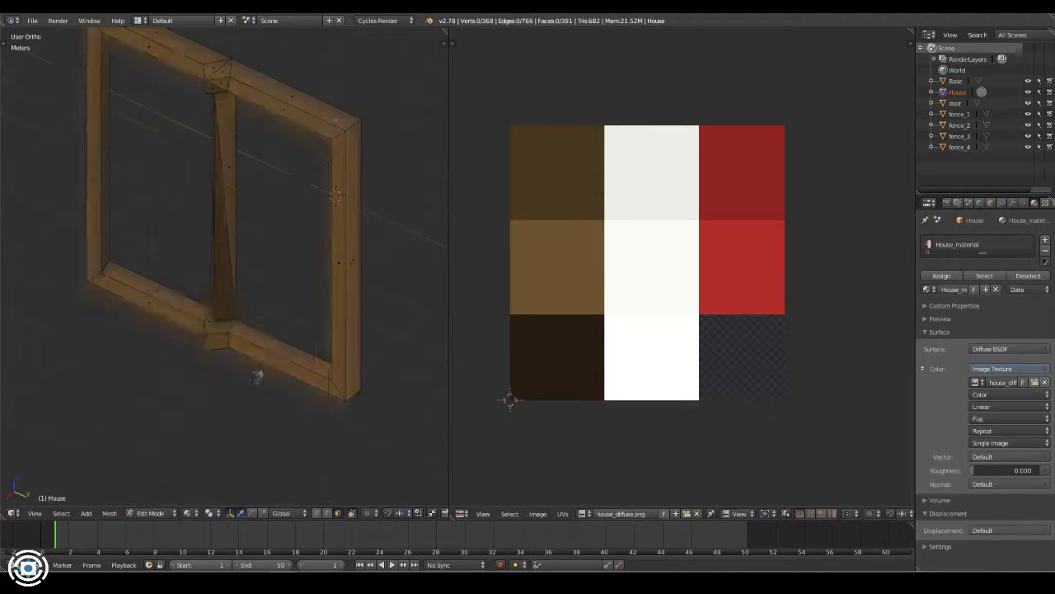
{"action": "mouse_move", "coordinate": [282, 315]}
{"action": "middle_mouse_down"}
{"action": "mouse_move", "coordinate": [141, 436]}
{"action": "mouse_move", "coordinate": [189, 404]}
{"action": "middle_mouse_up"}
{"action": "middle_click_drag", "start_coordinate": [111, 484], "coordinate": [99, 222]}
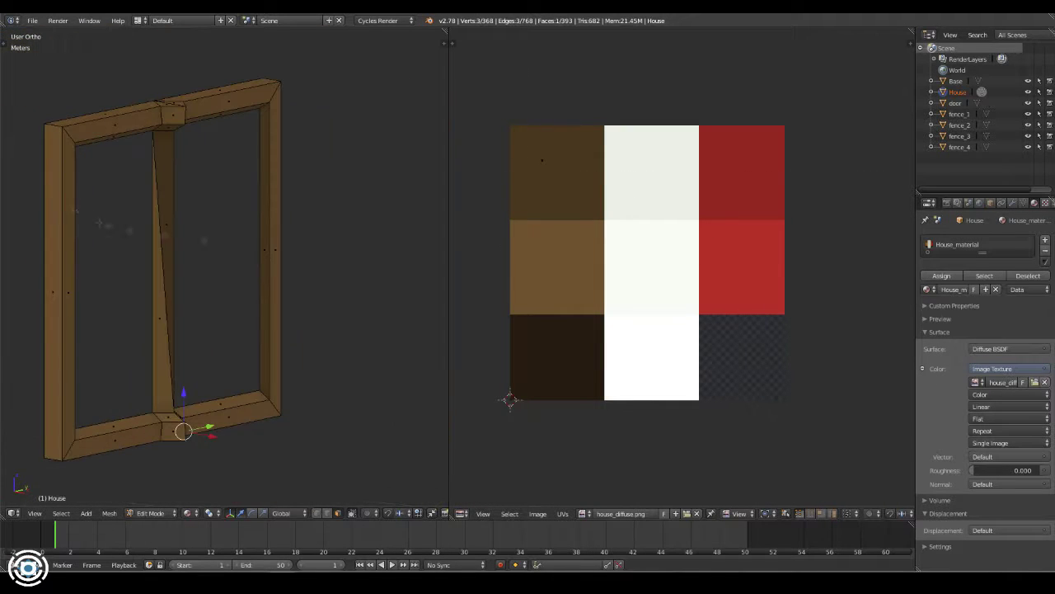
{"action": "left_click", "coordinate": [58, 273]}
{"action": "middle_click_drag", "start_coordinate": [58, 273], "coordinate": [305, 250]}
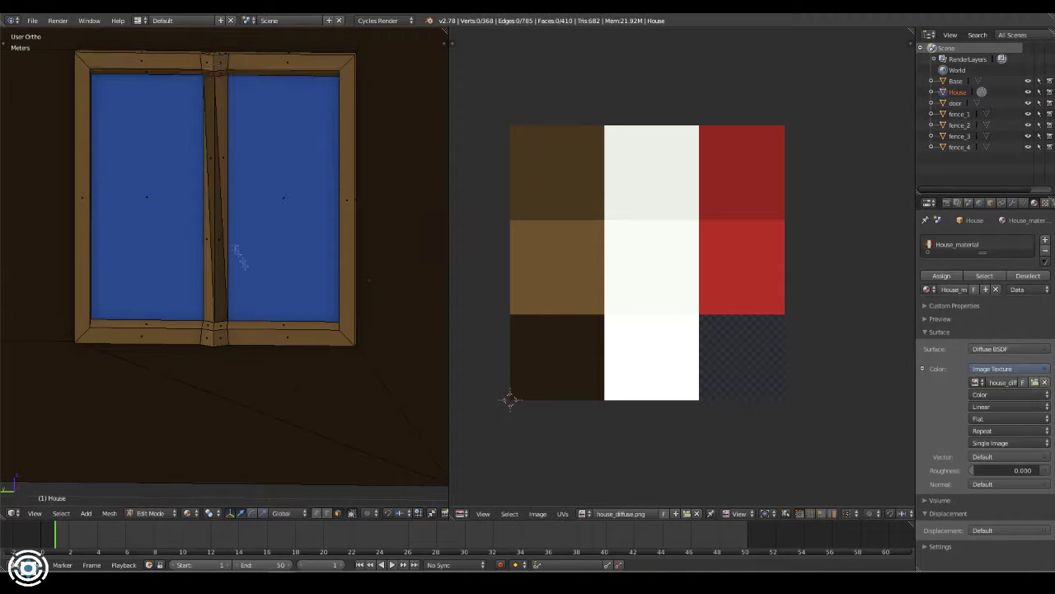
Inspect the window and the textured house's beam UVs from several angles
{"action": "middle_click_drag", "start_coordinate": [239, 258], "coordinate": [248, 227]}
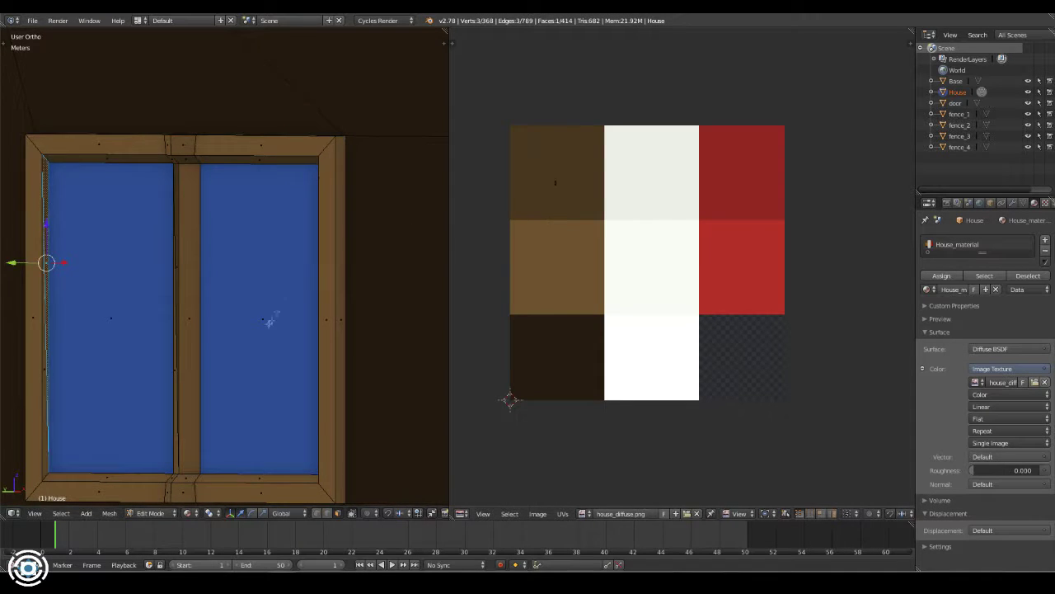
{"action": "middle_click_drag", "start_coordinate": [270, 322], "coordinate": [280, 164]}
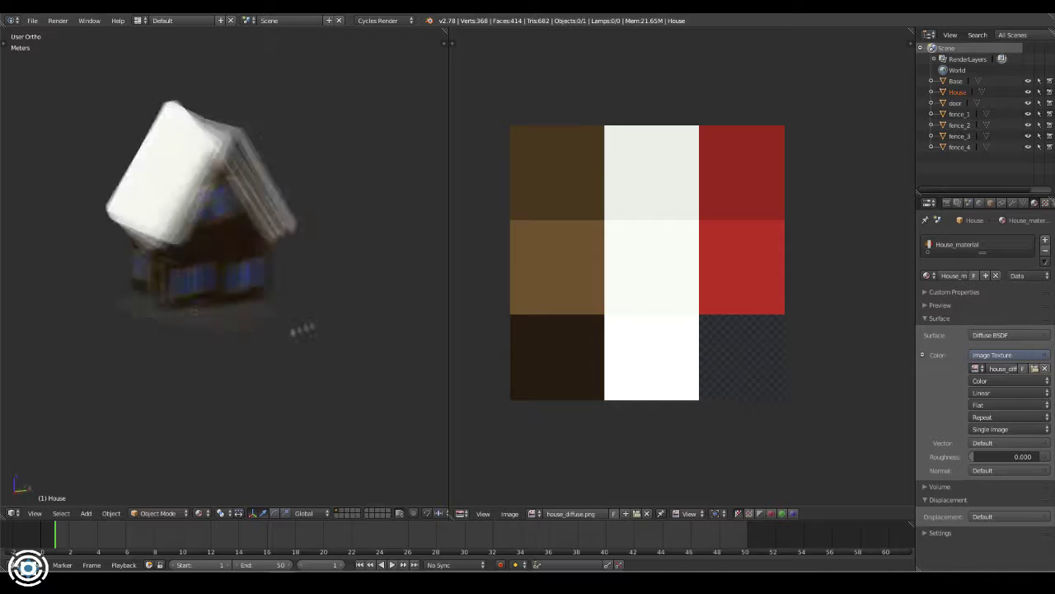
{"action": "key", "text": "Tab"}
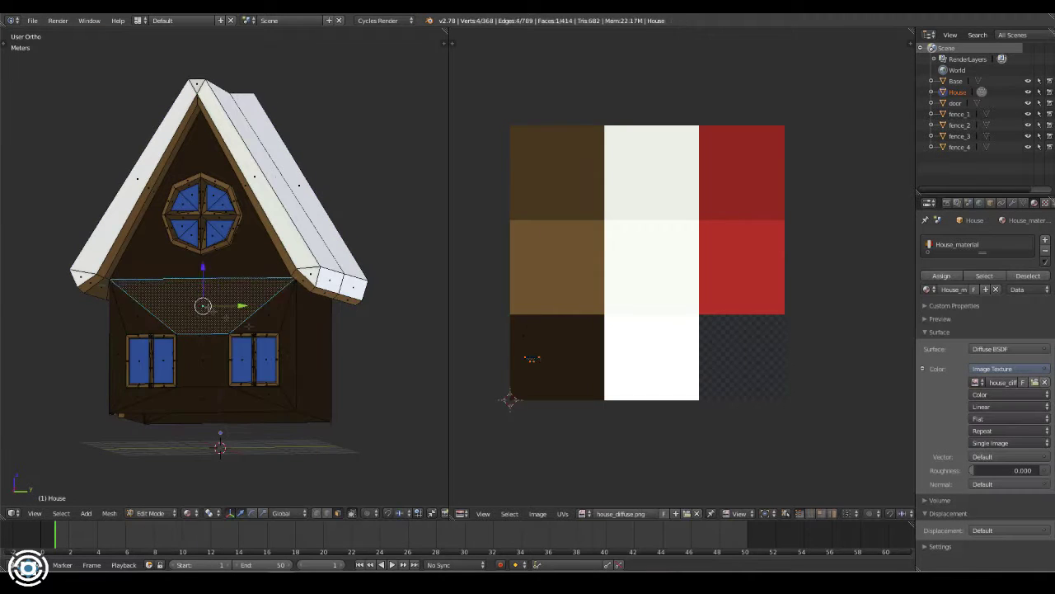
{"action": "key", "text": "Tab"}
{"action": "mouse_move", "coordinate": [248, 289]}
{"action": "middle_mouse_down"}
{"action": "mouse_move", "coordinate": [349, 335]}
{"action": "mouse_move", "coordinate": [216, 353]}
{"action": "middle_mouse_up"}
{"action": "middle_click_drag", "start_coordinate": [276, 418], "coordinate": [258, 320]}
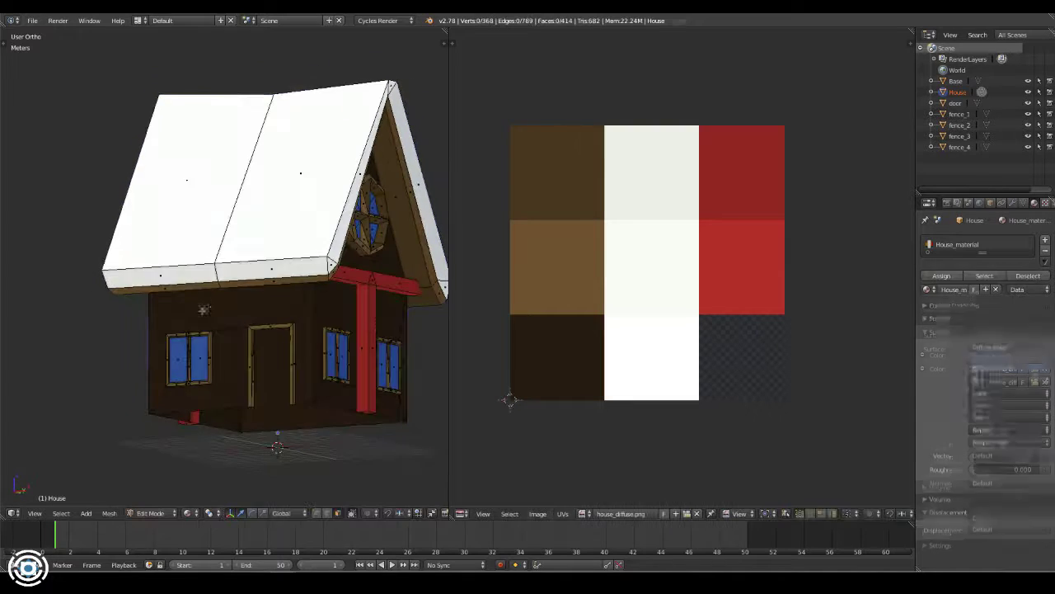
{"action": "key", "text": "Tab"}
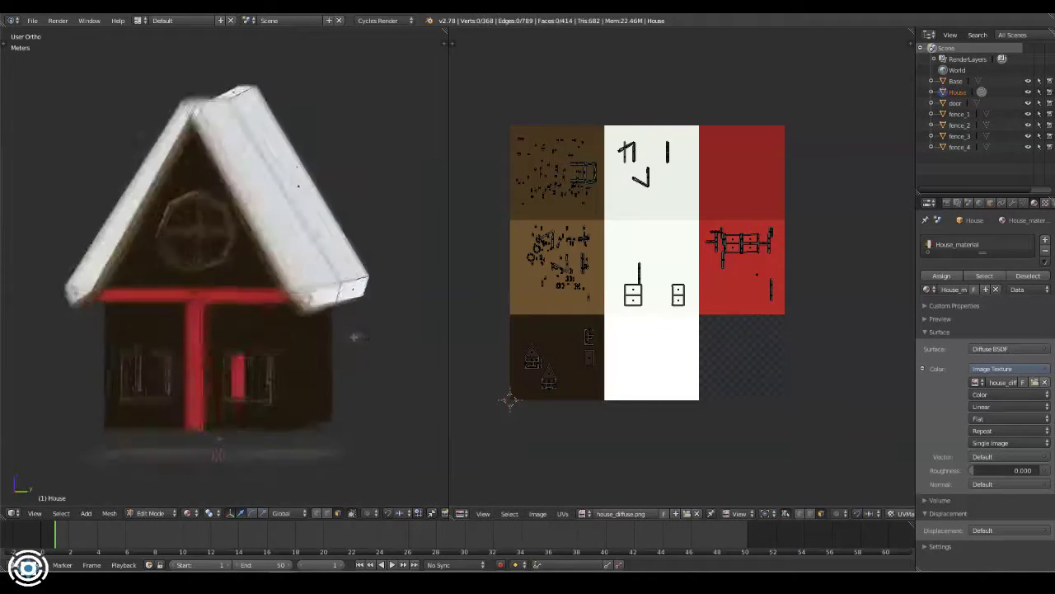
{"action": "middle_click_drag", "start_coordinate": [301, 368], "coordinate": [295, 365]}
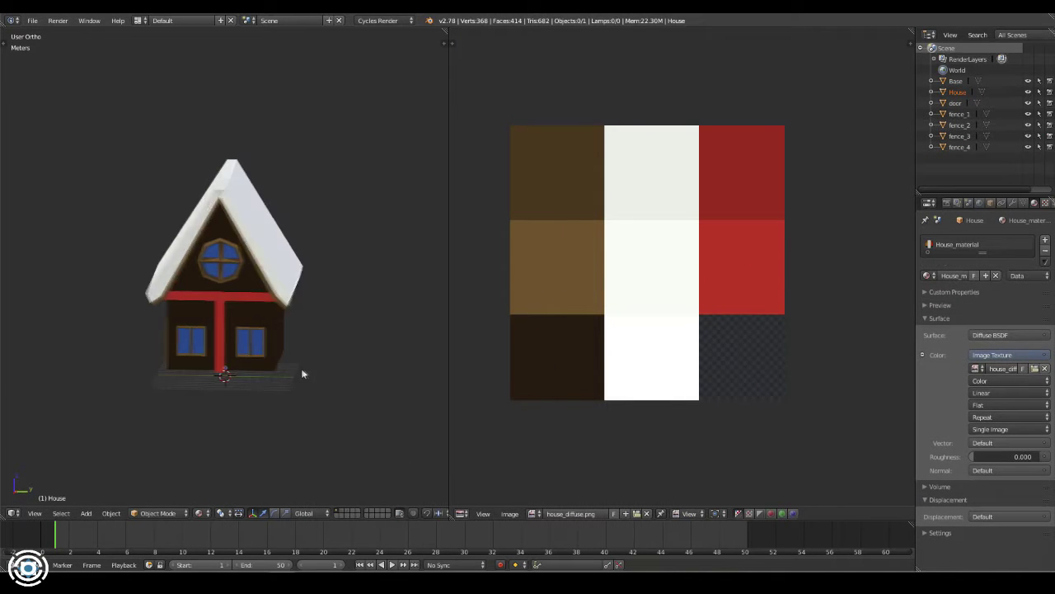
Snap the house into place, move it along Z, and rotate it upright around X
{"action": "key", "text": "shift+s"}
{"action": "left_click", "coordinate": [245, 323]}
{"action": "scroll", "coordinate": [301, 323], "scroll_direction": "up", "scroll_amount": 3}
{"action": "scroll", "coordinate": [301, 328], "scroll_direction": "up", "scroll_amount": 2}
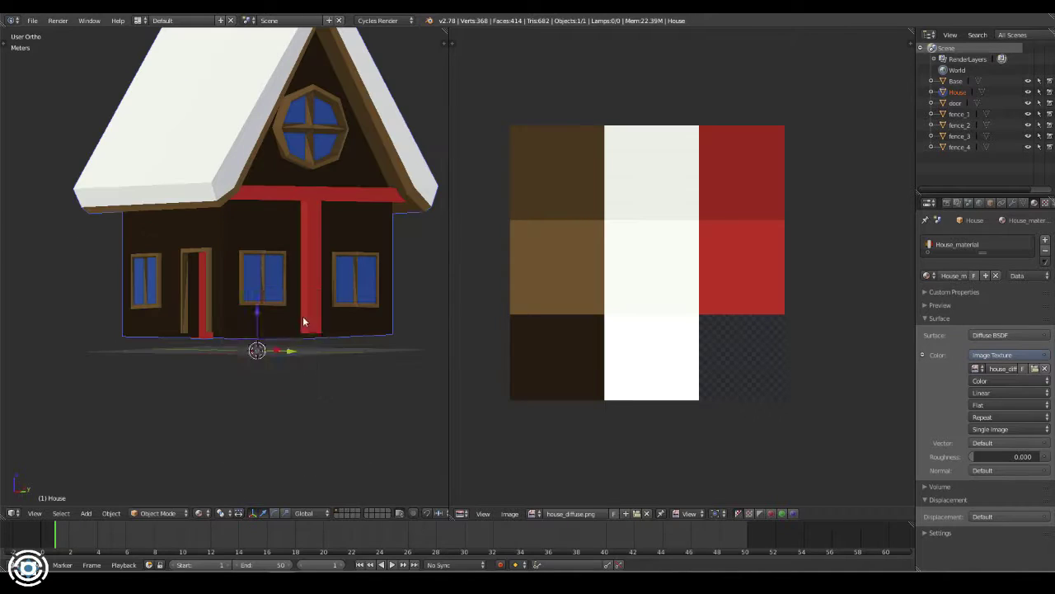
{"action": "key", "text": "g"}
{"action": "key", "text": "z"}
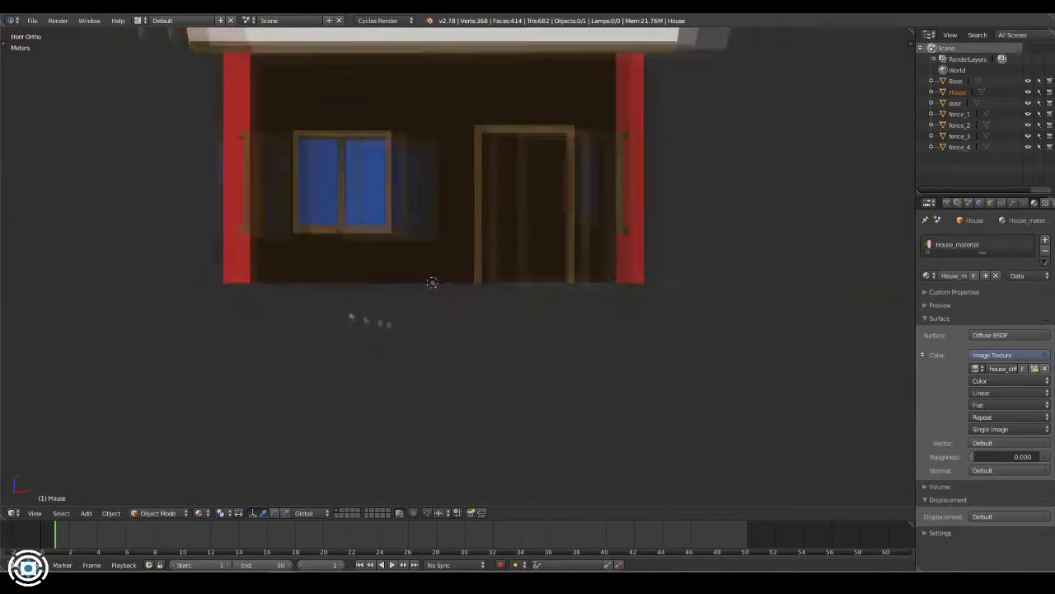
{"action": "key", "text": "r"}
{"action": "key", "text": "x"}
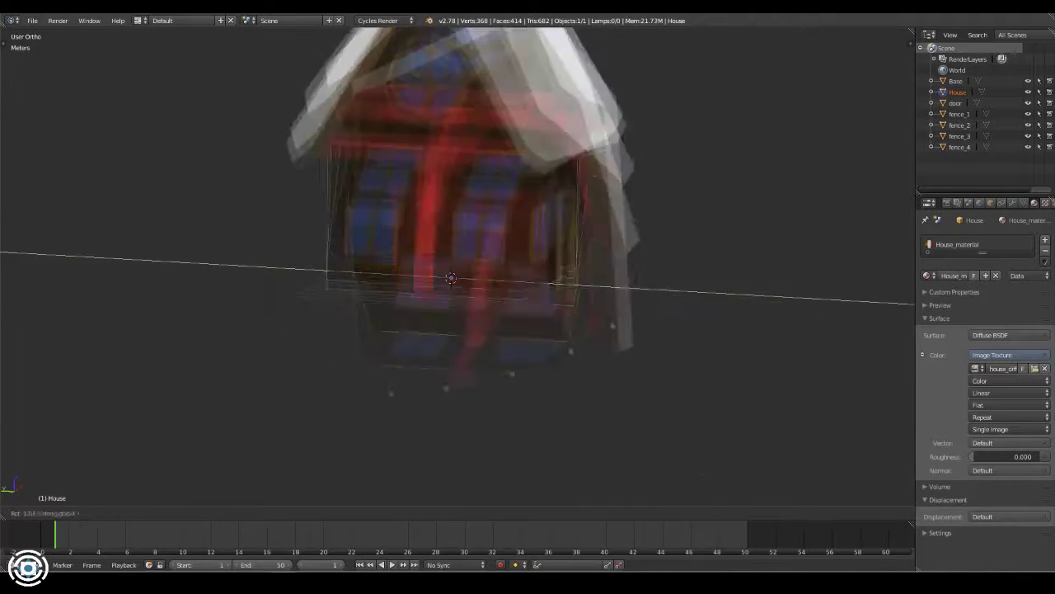
{"action": "left_click", "coordinate": [610, 334]}
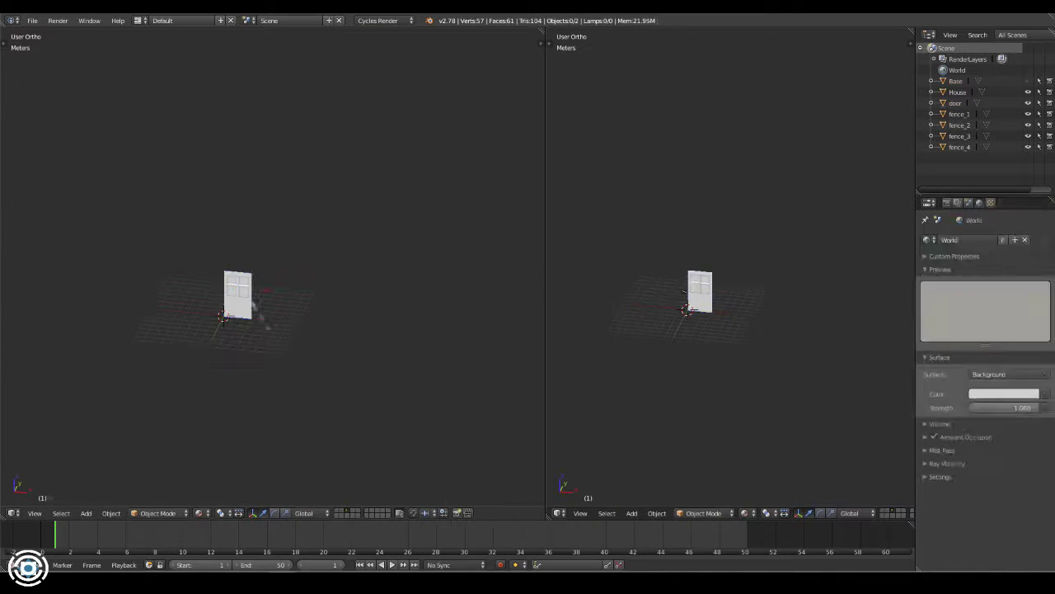
Assign House_material to the door and show house_diffuse.png in the image editor
{"action": "left_click", "coordinate": [631, 513]}
{"action": "left_click", "coordinate": [660, 412]}
{"action": "left_click", "coordinate": [928, 275]}
{"action": "left_click", "coordinate": [828, 302]}
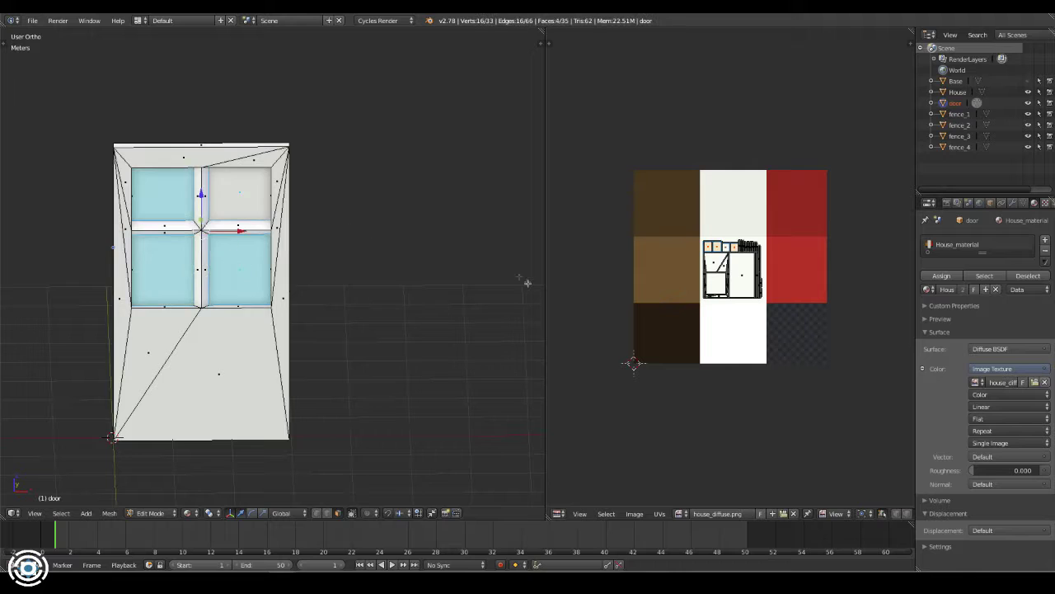
Place the door's UVs on the texture's red square and the pane UVs on dark brown
{"action": "middle_click_drag", "start_coordinate": [528, 283], "coordinate": [553, 293]}
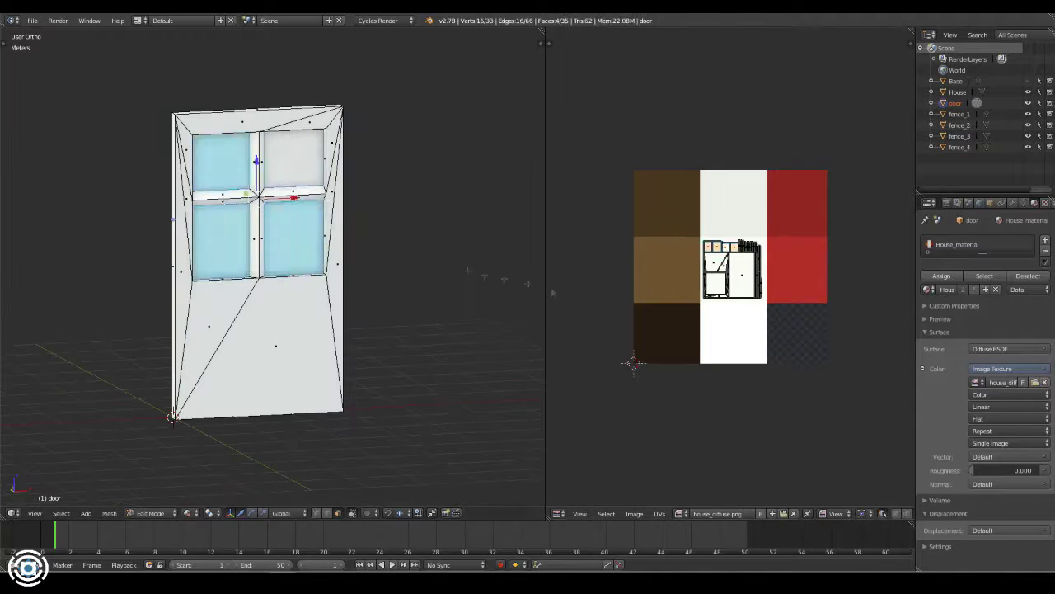
{"action": "key", "text": "g"}
{"action": "left_click", "coordinate": [660, 305]}
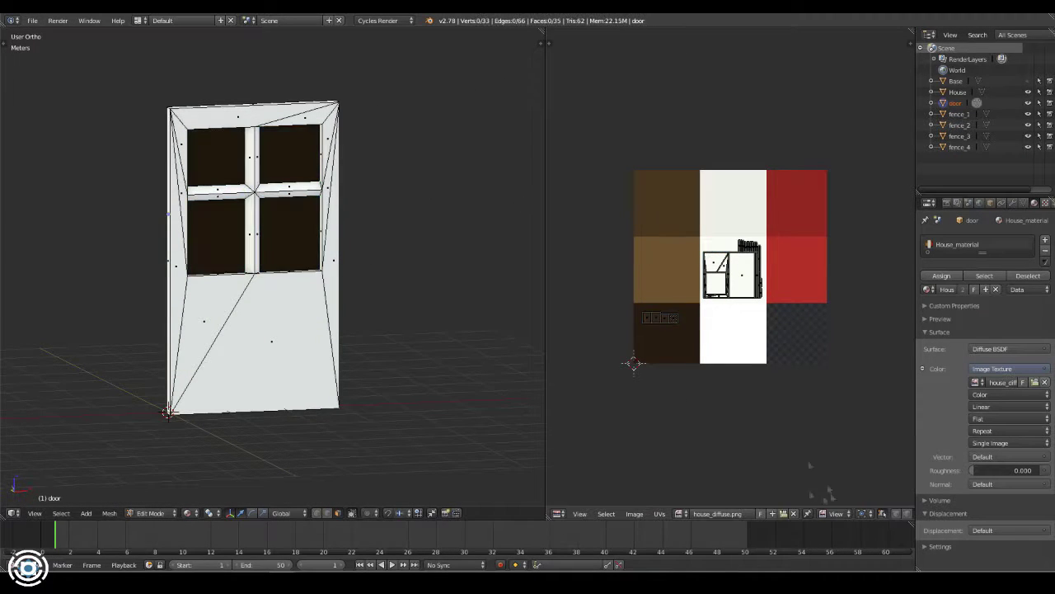
{"action": "key", "text": "a"}
{"action": "key", "text": "g"}
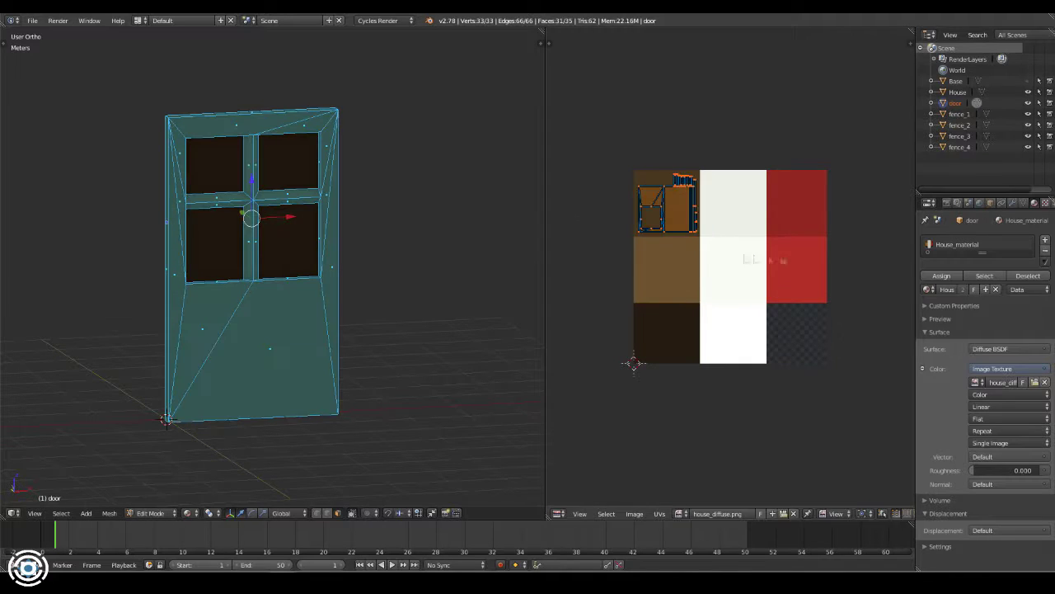
{"action": "key", "text": "g"}
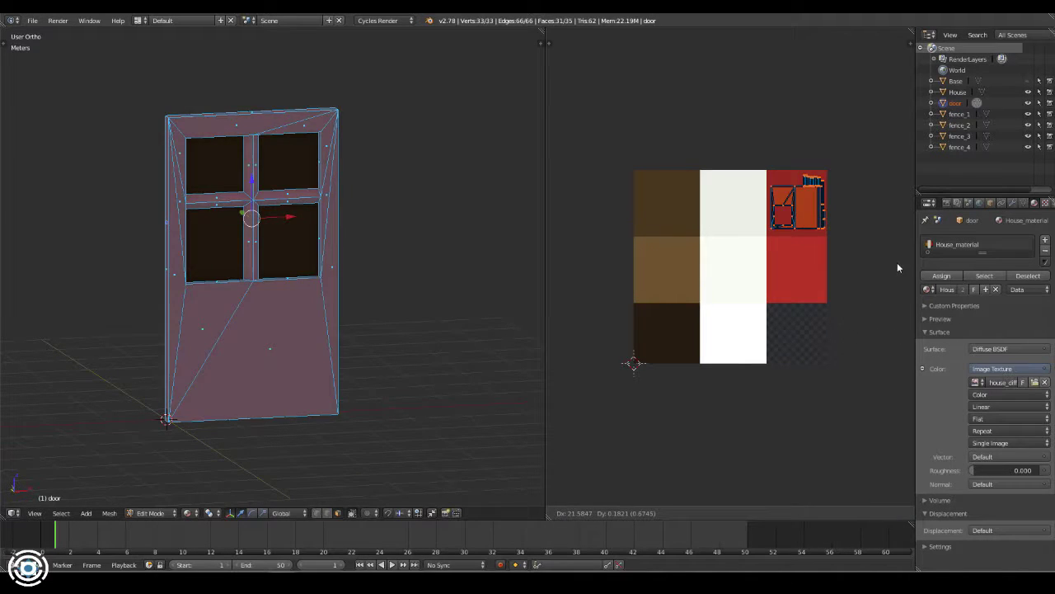
{"action": "left_click", "coordinate": [899, 264]}
{"action": "key", "text": "a"}
Move the door vertically and rotate it around Z to swing it open on the house
{"action": "mouse_move", "coordinate": [283, 247]}
{"action": "middle_mouse_down"}
{"action": "mouse_move", "coordinate": [391, 361]}
{"action": "mouse_move", "coordinate": [280, 294]}
{"action": "mouse_move", "coordinate": [321, 397]}
{"action": "middle_mouse_up"}
{"action": "scroll", "coordinate": [280, 295], "scroll_direction": "down", "scroll_amount": 5}
{"action": "key", "text": "Tab"}
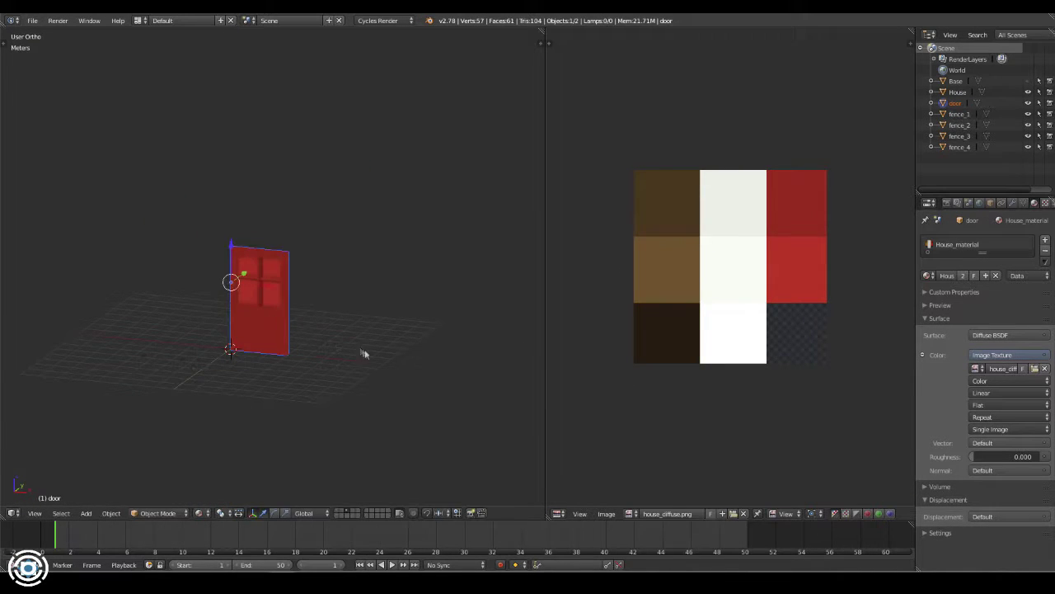
{"action": "left_click", "coordinate": [343, 512], "text": "shift"}
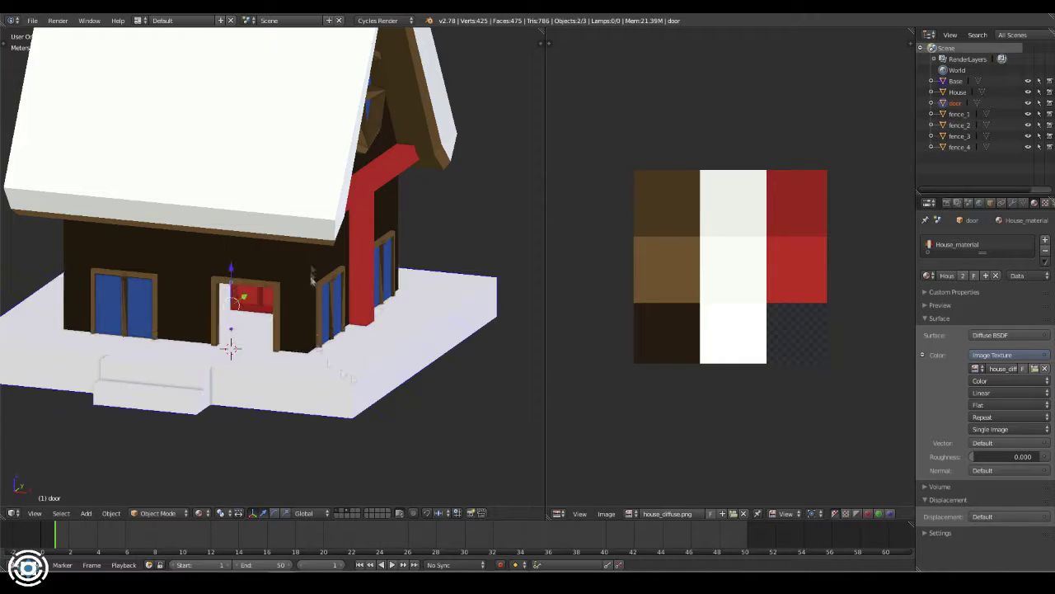
{"action": "right_click", "coordinate": [302, 198]}
{"action": "key", "text": "g"}
{"action": "key", "text": "z"}
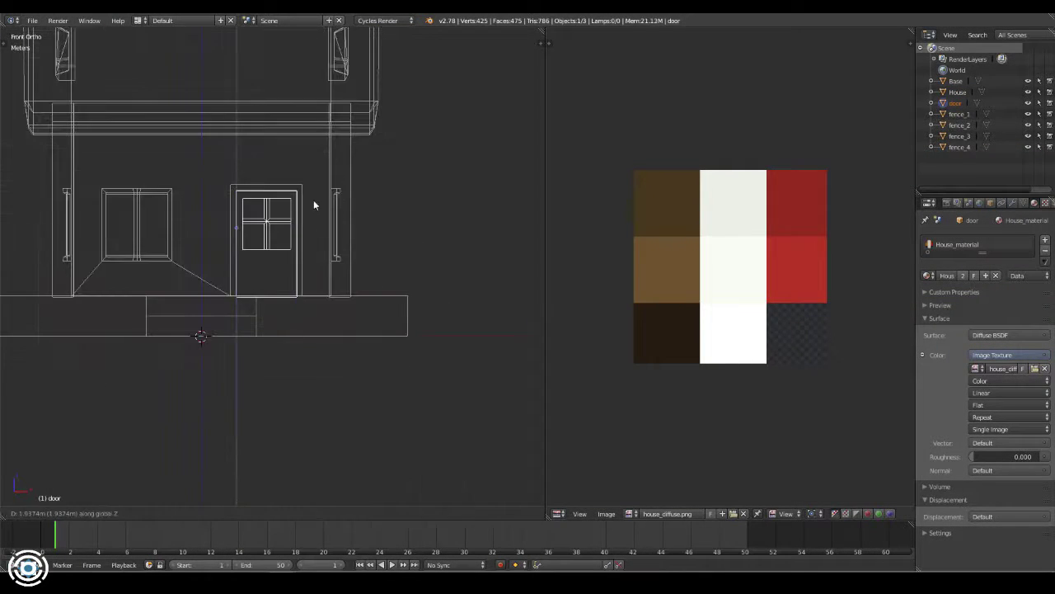
{"action": "key", "text": "r"}
{"action": "key", "text": "z"}
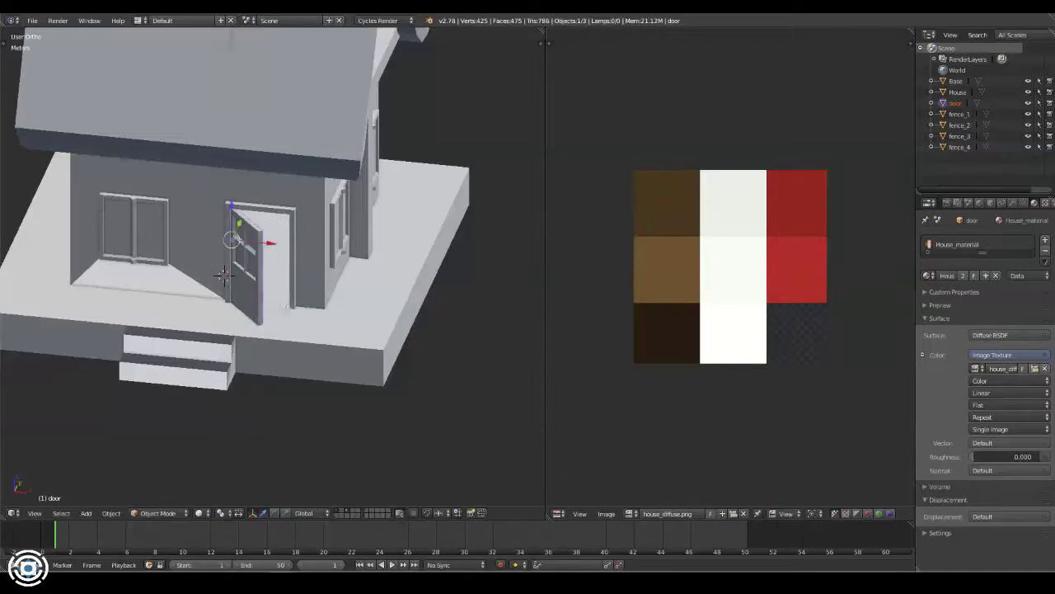
Show the house with its texture, then erase the texture's bottom-right cell in Paint.NET
{"action": "left_click", "coordinate": [219, 453]}
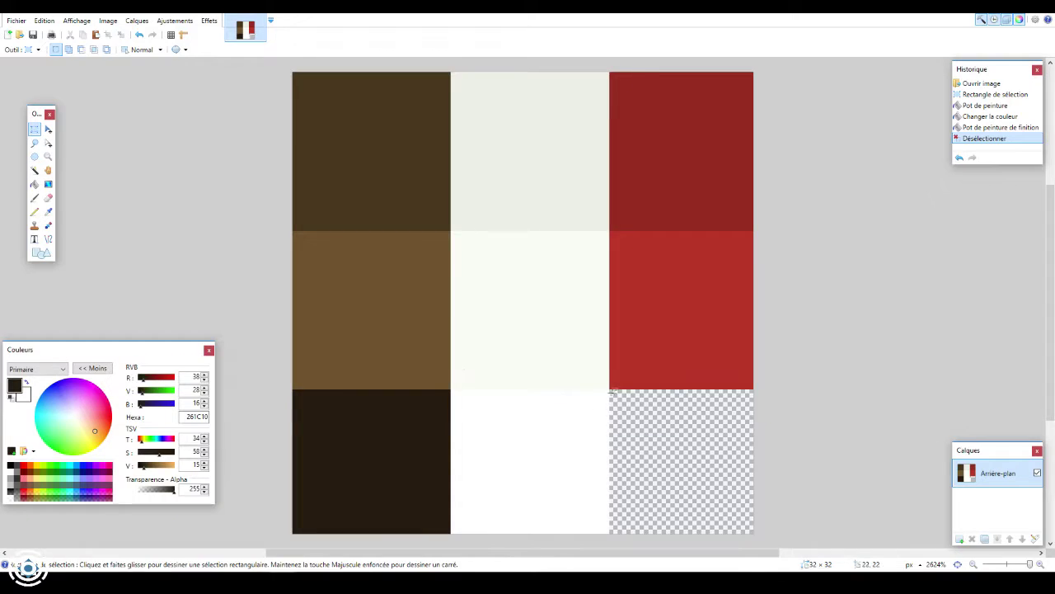
{"action": "left_click_drag", "start_coordinate": [611, 391], "coordinate": [753, 534]}
{"action": "key", "text": "Delete"}
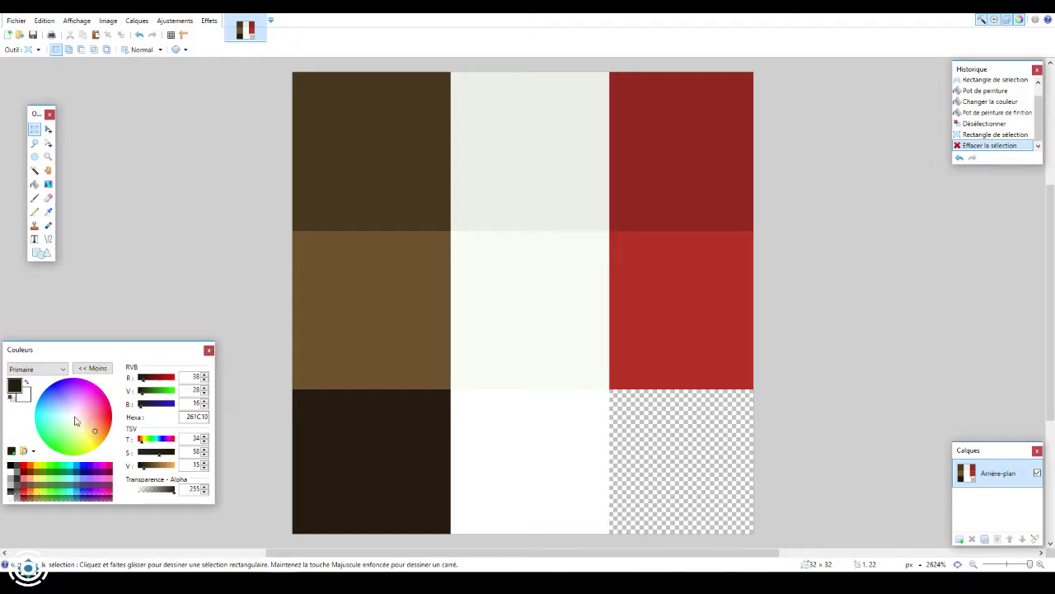
Lower the Paint Bucket tolerance to about 0% and commit the fill
{"action": "left_click_drag", "start_coordinate": [345, 49], "coordinate": [298, 49]}
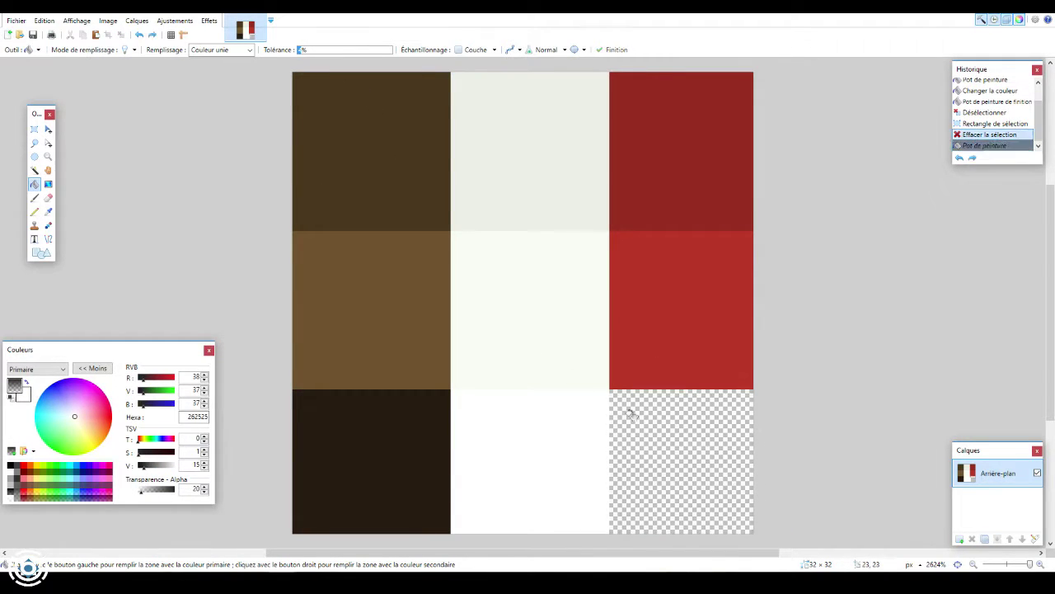
{"action": "key", "text": "s"}
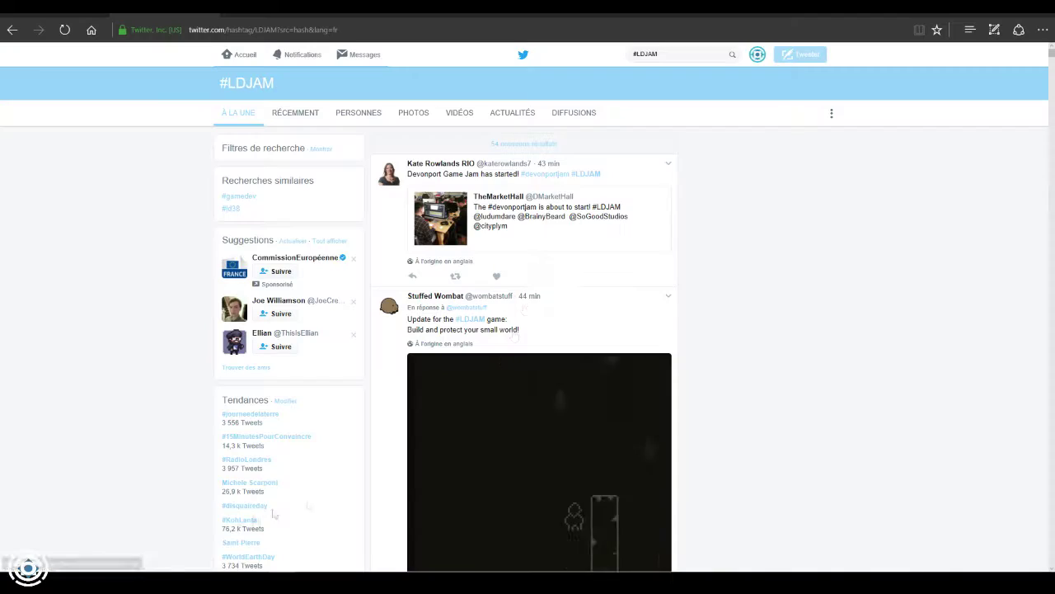
Load the new #LDJAM tweets and scroll down to the snow-globe game tweet
{"action": "left_click", "coordinate": [516, 152]}
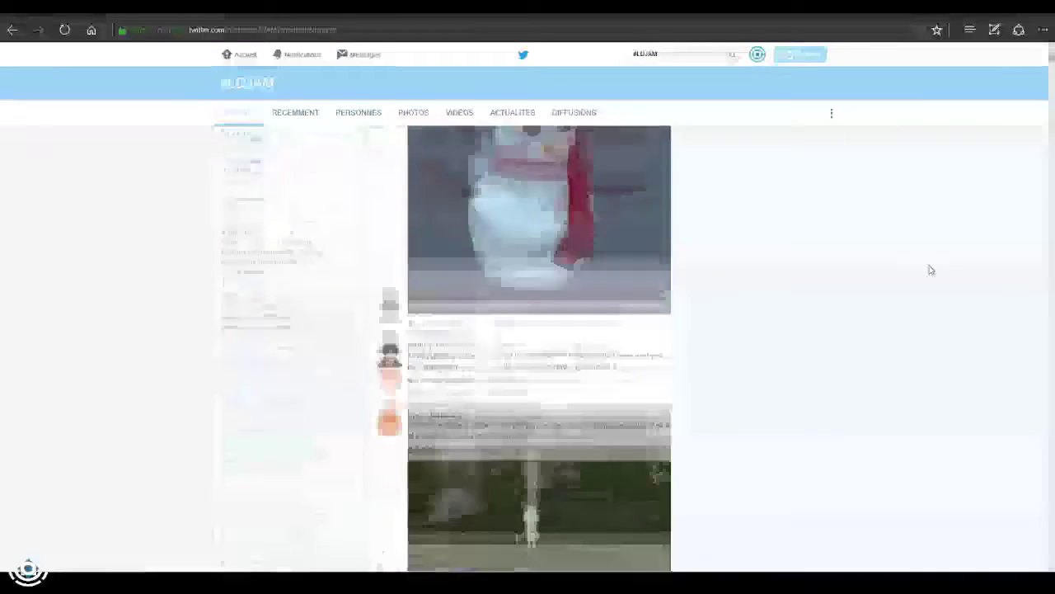
{"action": "scroll", "coordinate": [778, 323], "scroll_direction": "down", "scroll_amount": 3}
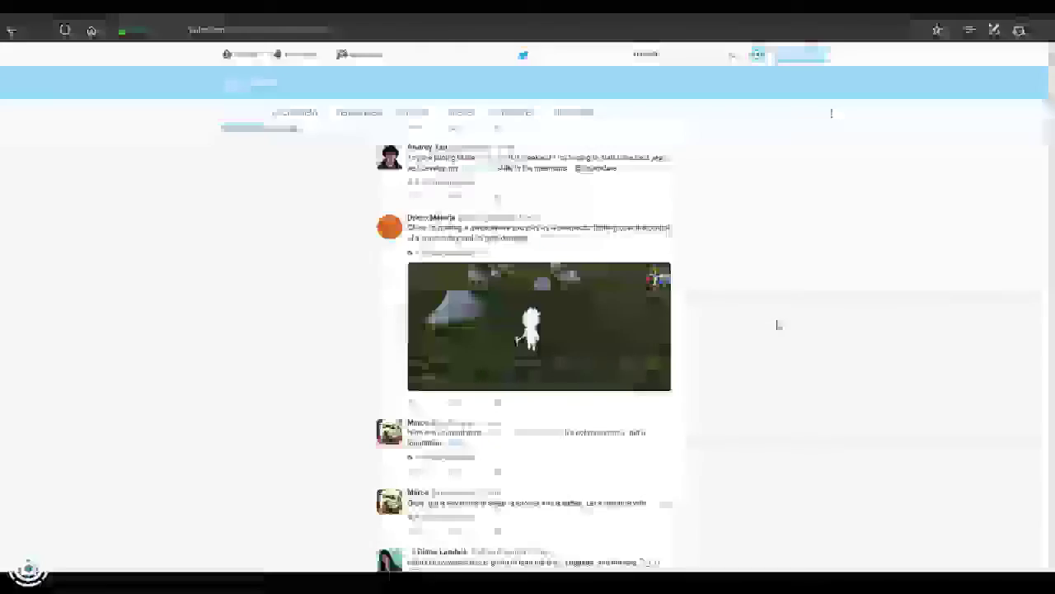
{"action": "scroll", "coordinate": [778, 325], "scroll_direction": "down", "scroll_amount": 5}
{"action": "scroll", "coordinate": [777, 325], "scroll_direction": "down", "scroll_amount": 5}
{"action": "scroll", "coordinate": [778, 324], "scroll_direction": "down", "scroll_amount": 5}
{"action": "scroll", "coordinate": [778, 325], "scroll_direction": "down", "scroll_amount": 5}
{"action": "scroll", "coordinate": [778, 325], "scroll_direction": "down", "scroll_amount": 1}
{"action": "scroll", "coordinate": [778, 325], "scroll_direction": "down", "scroll_amount": 2}
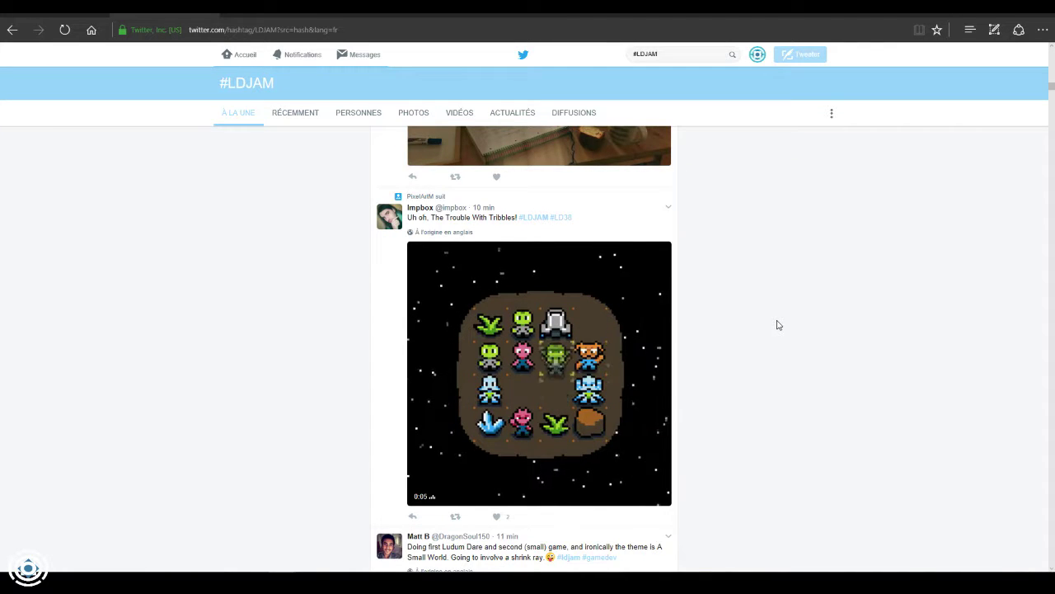
{"action": "scroll", "coordinate": [777, 325], "scroll_direction": "down", "scroll_amount": 5}
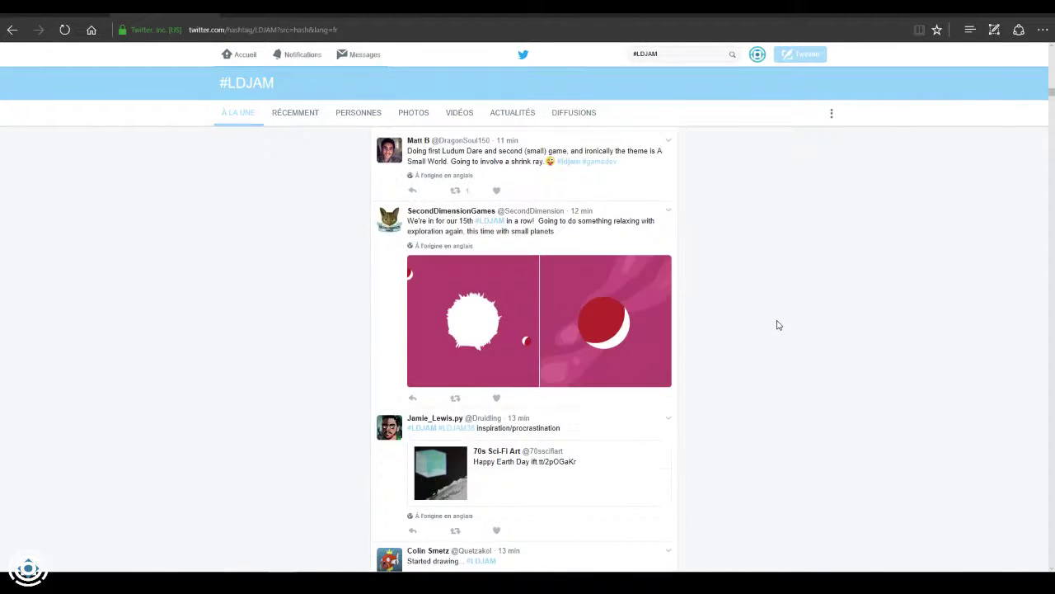
{"action": "scroll", "coordinate": [778, 325], "scroll_direction": "down", "scroll_amount": 5}
{"action": "scroll", "coordinate": [778, 325], "scroll_direction": "down", "scroll_amount": 3}
{"action": "scroll", "coordinate": [777, 325], "scroll_direction": "down", "scroll_amount": 3}
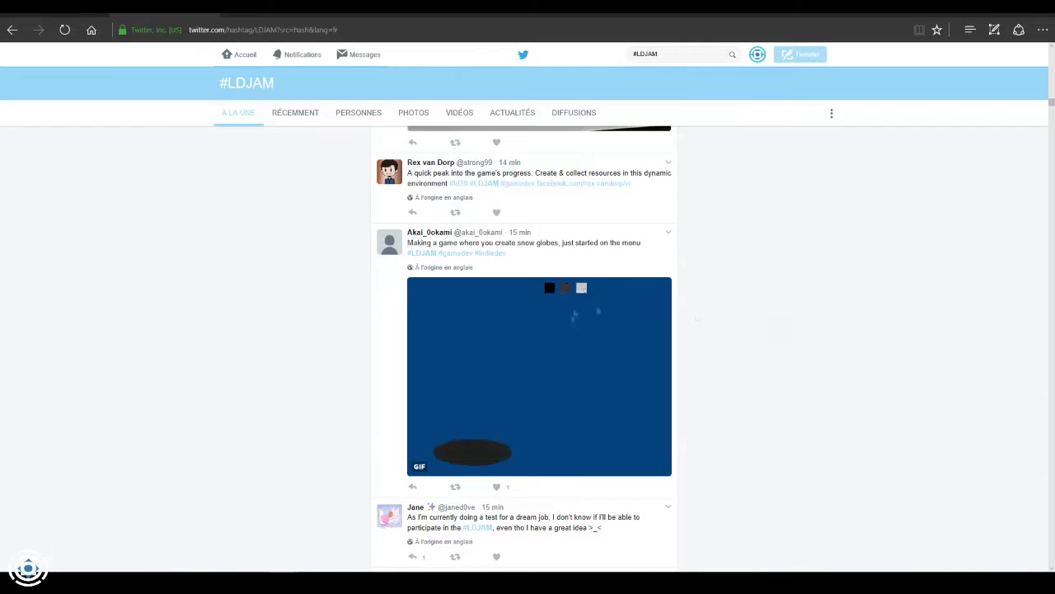
{"action": "scroll", "coordinate": [714, 330], "scroll_direction": "down", "scroll_amount": 1}
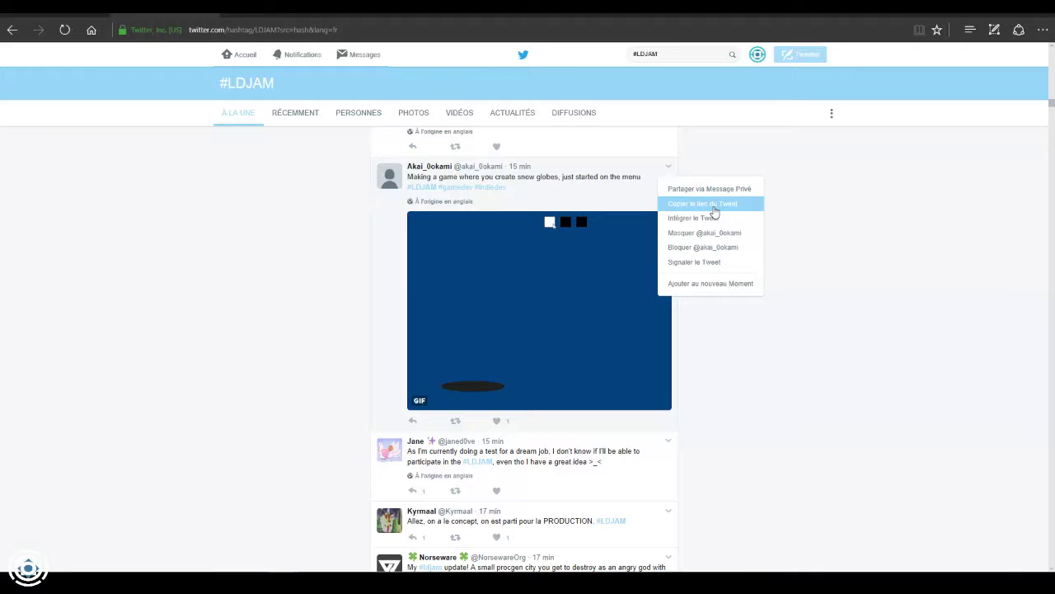
Copy the snow-globe tweet's link and post it in the Discord team chat with 'same idea XD'
{"action": "left_click", "coordinate": [757, 207]}
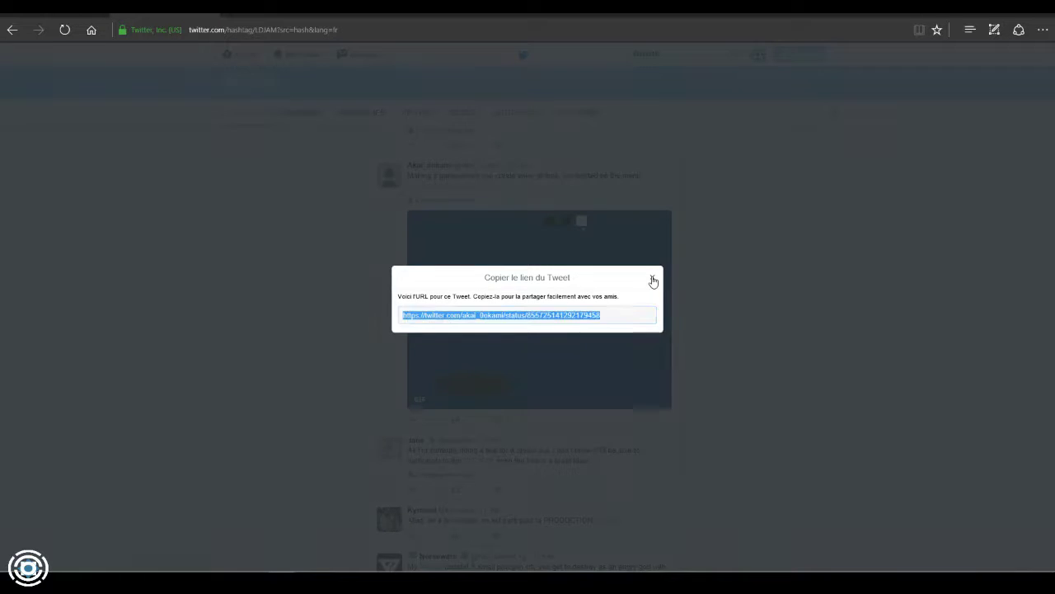
{"action": "left_click", "coordinate": [653, 281]}
{"action": "scroll", "coordinate": [803, 278], "scroll_direction": "down", "scroll_amount": 3}
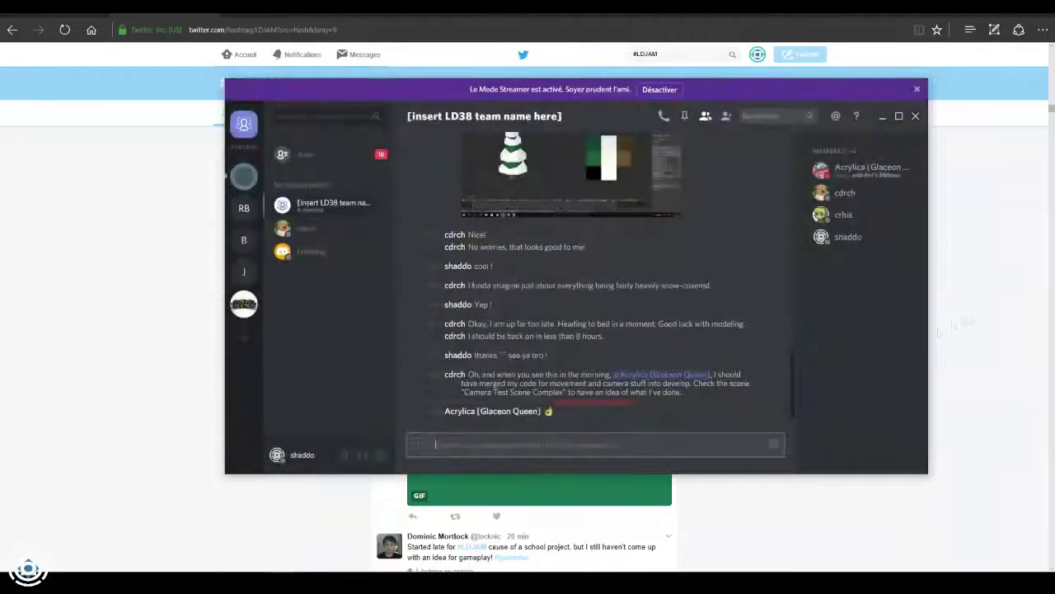
{"action": "scroll", "coordinate": [663, 167], "scroll_direction": "up", "scroll_amount": 3}
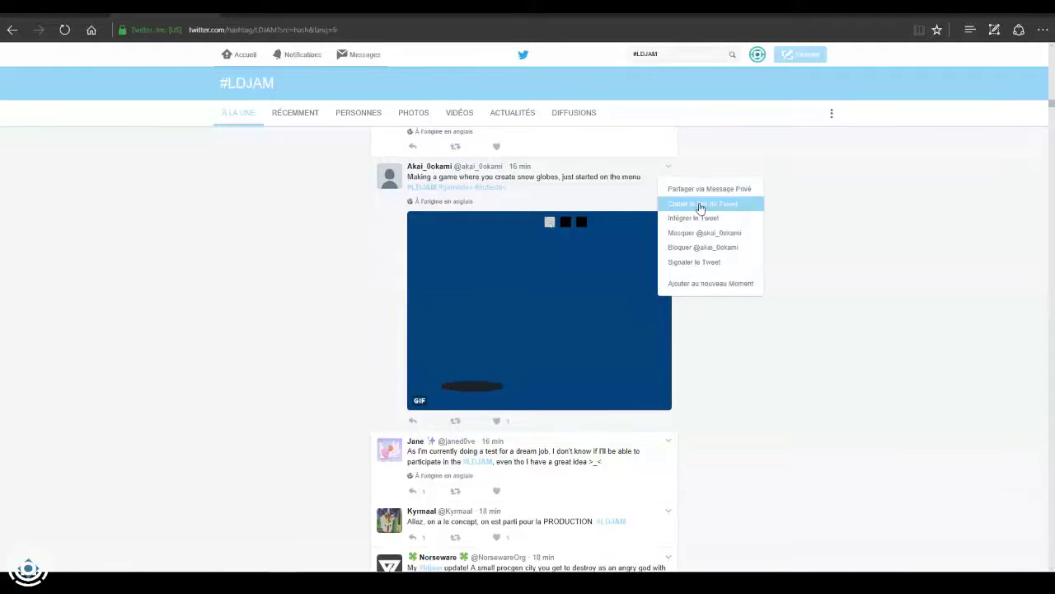
{"action": "left_click", "coordinate": [700, 205]}
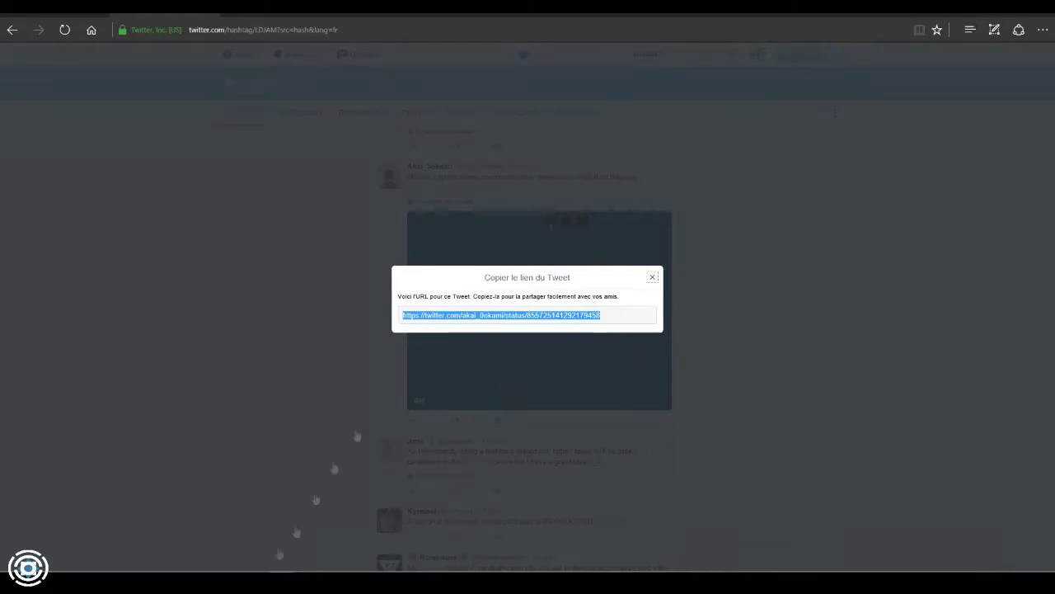
{"action": "key", "text": "ctrl+c"}
{"action": "key", "text": "ctrl+v"}
{"action": "type", "text": "s"}
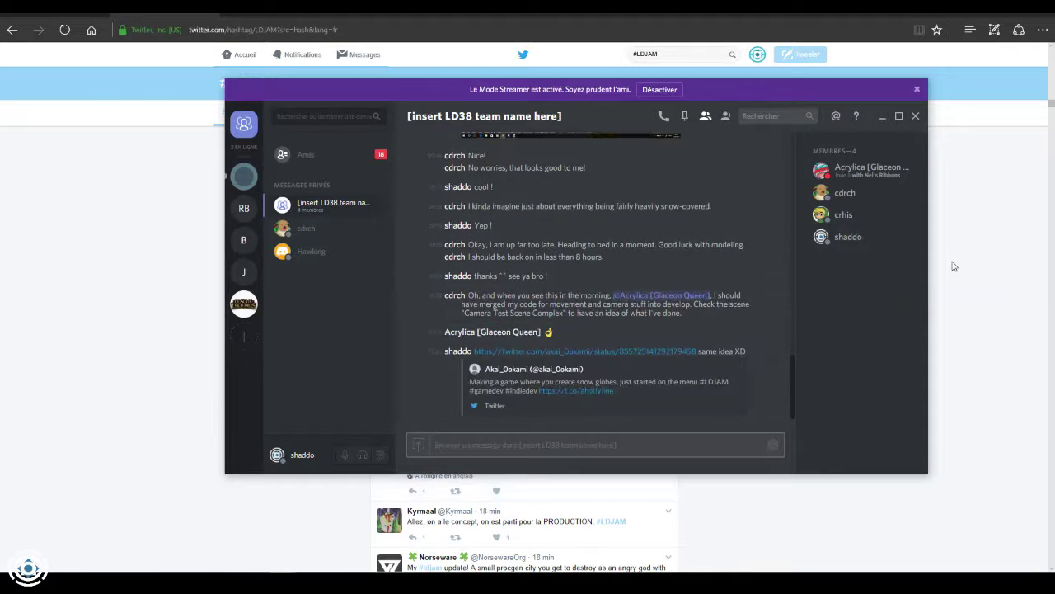
Return to the #LDJAM feed on Twitter and browse through the tweets
{"action": "left_click", "coordinate": [952, 264]}
{"action": "scroll", "coordinate": [952, 264], "scroll_direction": "down", "scroll_amount": 5}
{"action": "scroll", "coordinate": [952, 264], "scroll_direction": "down", "scroll_amount": 5}
{"action": "scroll", "coordinate": [983, 239], "scroll_direction": "down", "scroll_amount": 4}
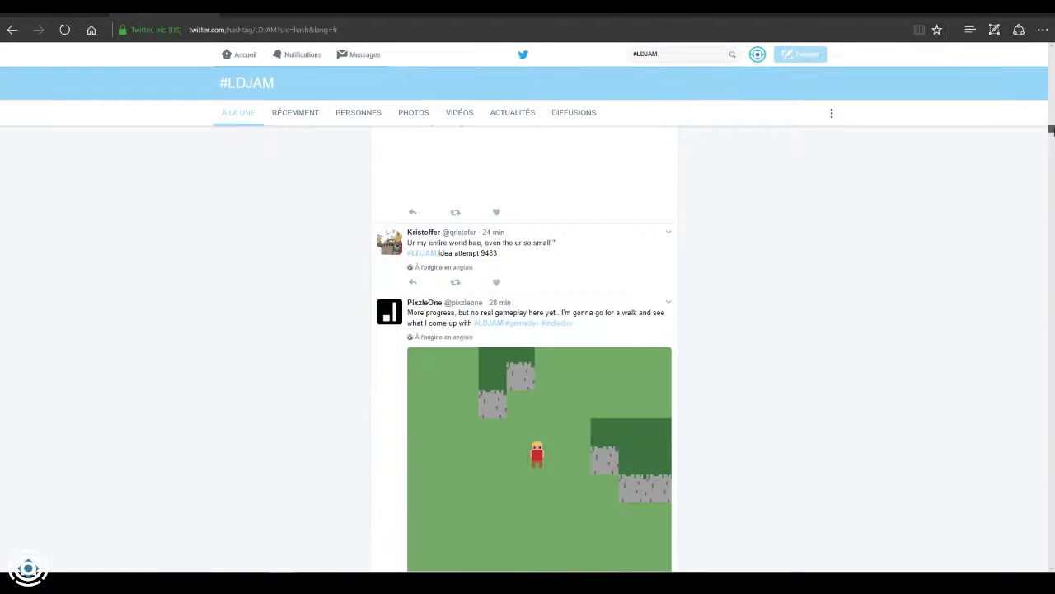
{"action": "scroll", "coordinate": [984, 239], "scroll_direction": "down", "scroll_amount": 2}
{"action": "scroll", "coordinate": [983, 239], "scroll_direction": "down", "scroll_amount": 3}
{"action": "scroll", "coordinate": [984, 239], "scroll_direction": "up", "scroll_amount": 3}
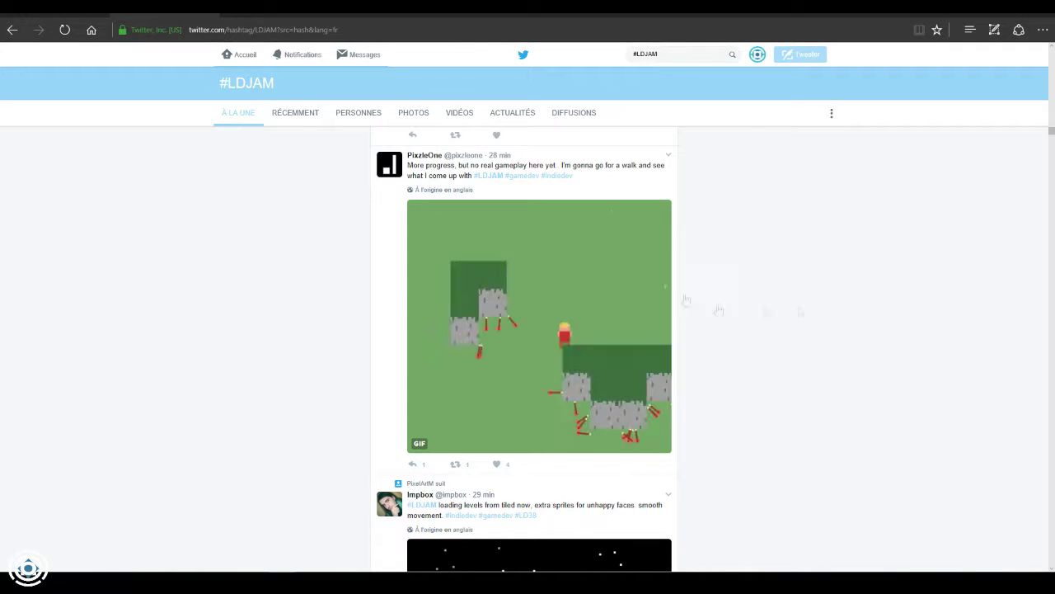
{"action": "scroll", "coordinate": [536, 165], "scroll_direction": "up", "scroll_amount": 15}
Load the latest #LDJAM tweets and glance through the feed
{"action": "left_click", "coordinate": [520, 145]}
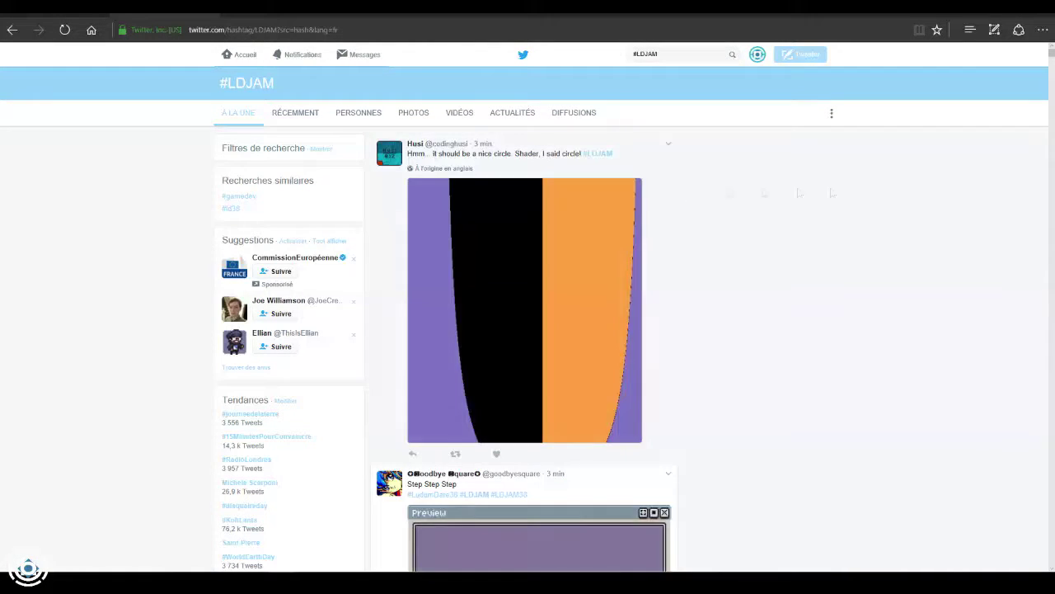
{"action": "scroll", "coordinate": [498, 453], "scroll_direction": "down", "scroll_amount": 5}
{"action": "scroll", "coordinate": [497, 453], "scroll_direction": "up", "scroll_amount": 1}
{"action": "scroll", "coordinate": [497, 453], "scroll_direction": "down", "scroll_amount": 6}
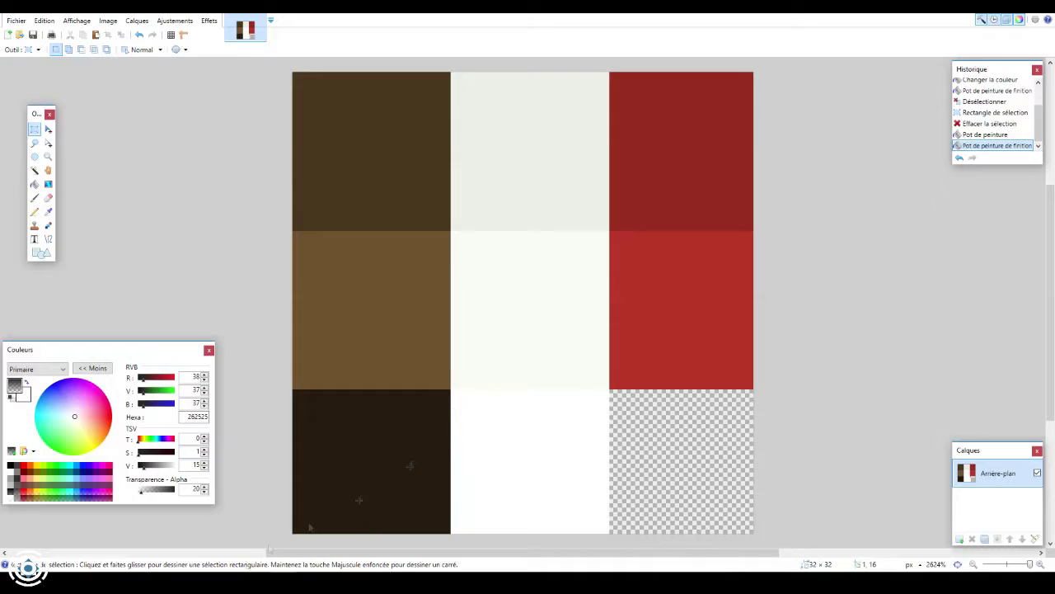
Clear the texture's bottom-middle white cell and bucket-fill it with grey 969494
{"action": "left_click_drag", "start_coordinate": [454, 391], "coordinate": [603, 513]}
{"action": "key", "text": "Delete"}
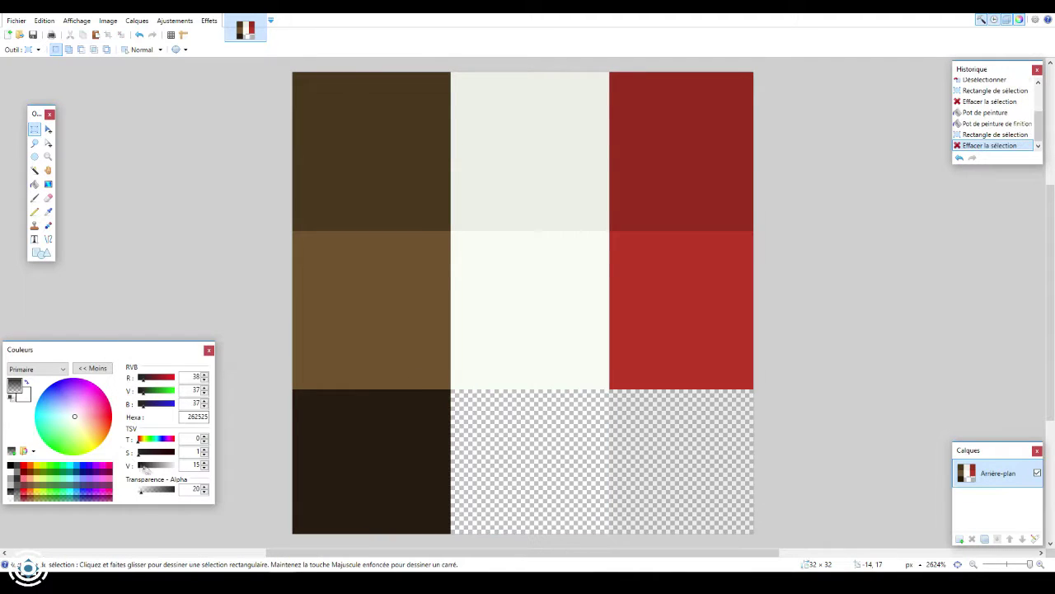
{"action": "left_click", "coordinate": [160, 466]}
{"action": "key", "text": "f"}
{"action": "left_click", "coordinate": [532, 458]}
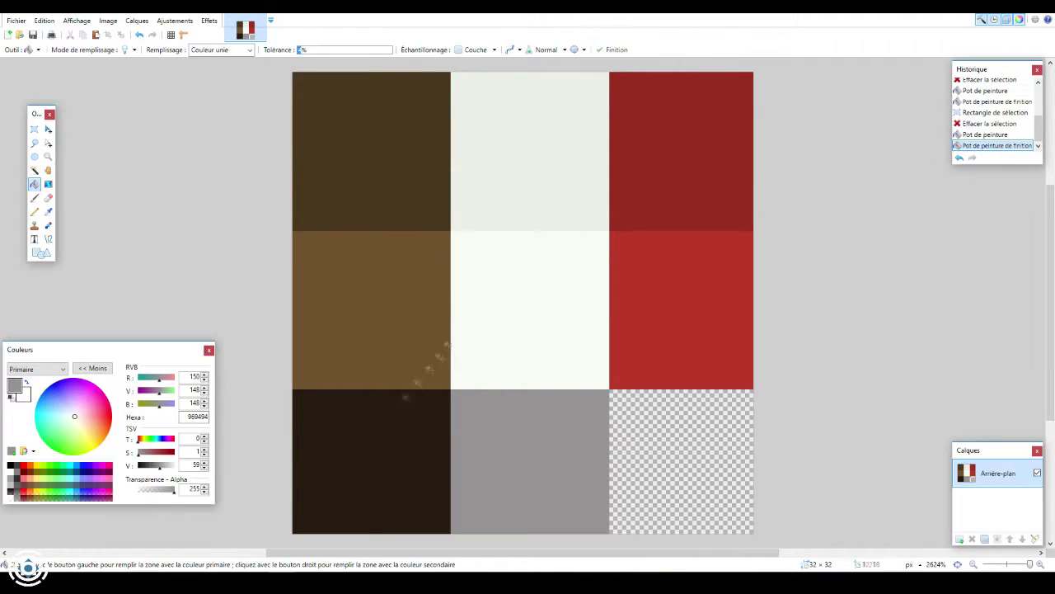
Reload house_diffuse.png in Blender's image editor so the grey cell appears
{"action": "key", "text": "alt+Tab"}
{"action": "left_click", "coordinate": [634, 513]}
{"action": "left_click", "coordinate": [660, 483]}
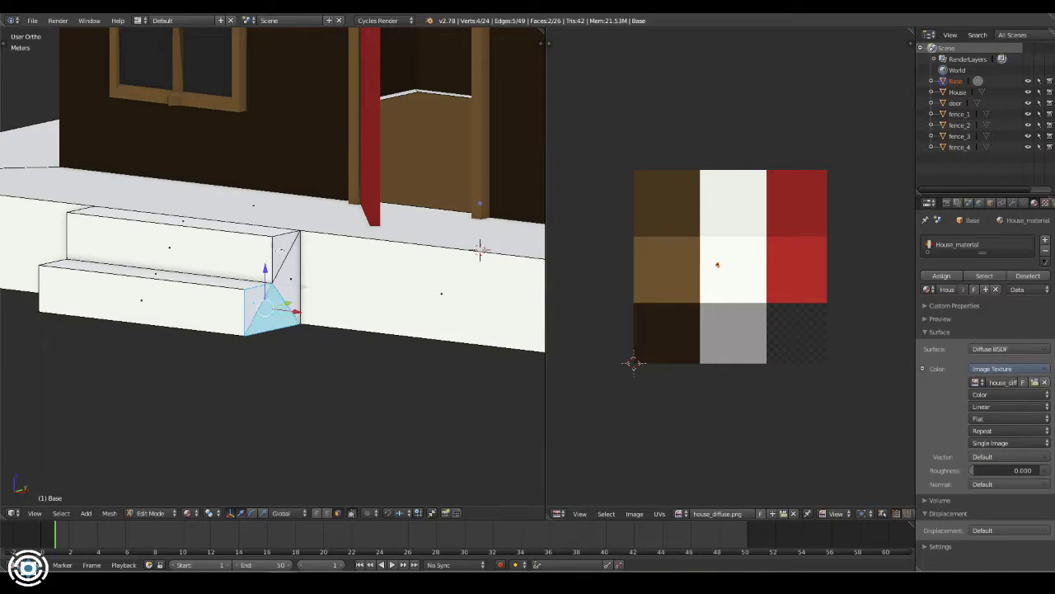
Move the house steps' UV island onto the grey texture cell
{"action": "mouse_move", "coordinate": [479, 249]}
{"action": "middle_mouse_down"}
{"action": "mouse_move", "coordinate": [462, 282]}
{"action": "mouse_move", "coordinate": [347, 272]}
{"action": "mouse_move", "coordinate": [362, 227]}
{"action": "mouse_move", "coordinate": [346, 281]}
{"action": "middle_mouse_up"}
{"action": "key", "text": "ctrl+l"}
{"action": "key", "text": "g"}
{"action": "key", "text": "a"}
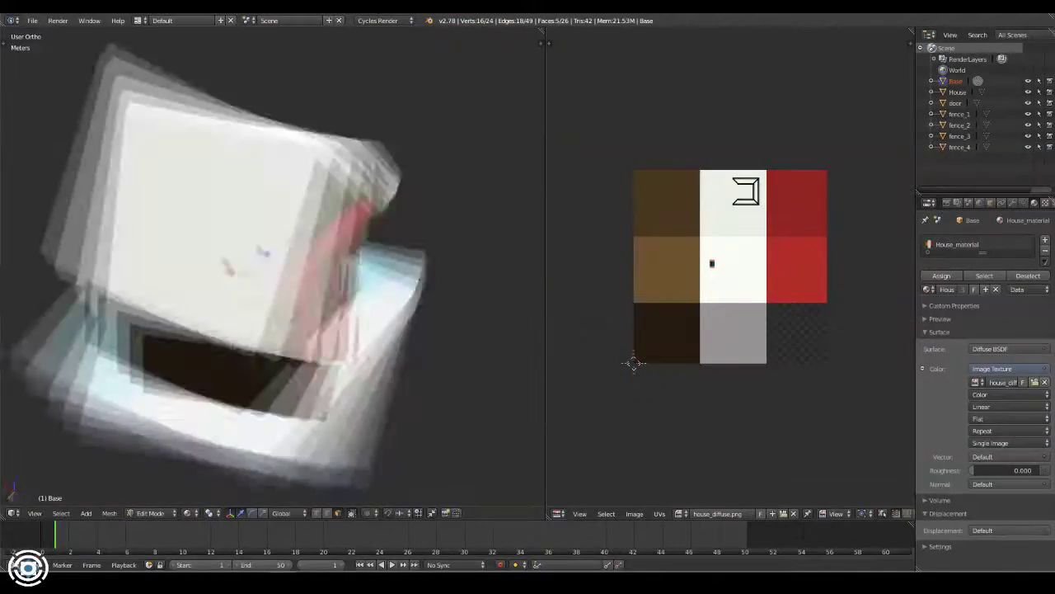
{"action": "key", "text": "g"}
{"action": "left_click", "coordinate": [775, 289]}
Select the base faces, exit Edit Mode and collapse the texture panel
{"action": "middle_click_drag", "start_coordinate": [462, 280], "coordinate": [530, 280]}
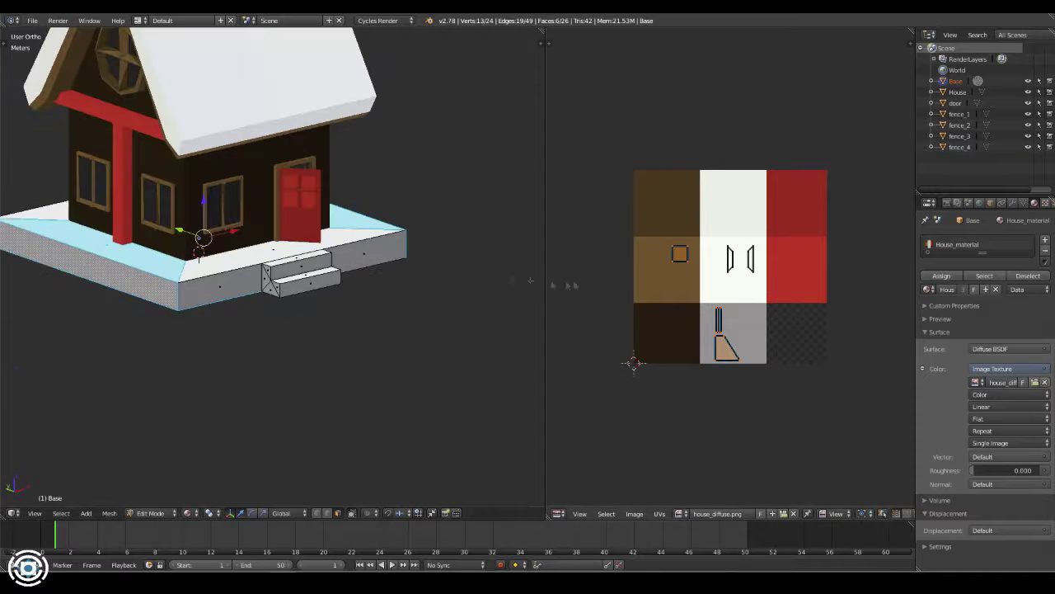
{"action": "scroll", "coordinate": [270, 287], "scroll_direction": "up", "scroll_amount": 5}
{"action": "key", "text": "l"}
{"action": "scroll", "coordinate": [272, 289], "scroll_direction": "down", "scroll_amount": 5}
{"action": "mouse_move", "coordinate": [273, 289]}
{"action": "middle_mouse_down"}
{"action": "mouse_move", "coordinate": [365, 295]}
{"action": "mouse_move", "coordinate": [387, 278]}
{"action": "mouse_move", "coordinate": [301, 300]}
{"action": "mouse_move", "coordinate": [372, 324]}
{"action": "mouse_move", "coordinate": [541, 30]}
{"action": "middle_mouse_up"}
{"action": "key", "text": "Tab"}
{"action": "scroll", "coordinate": [387, 278], "scroll_direction": "down", "scroll_amount": 5}
{"action": "scroll", "coordinate": [403, 318], "scroll_direction": "down", "scroll_amount": 2}
{"action": "left_click_drag", "start_coordinate": [541, 31], "coordinate": [742, 33]}
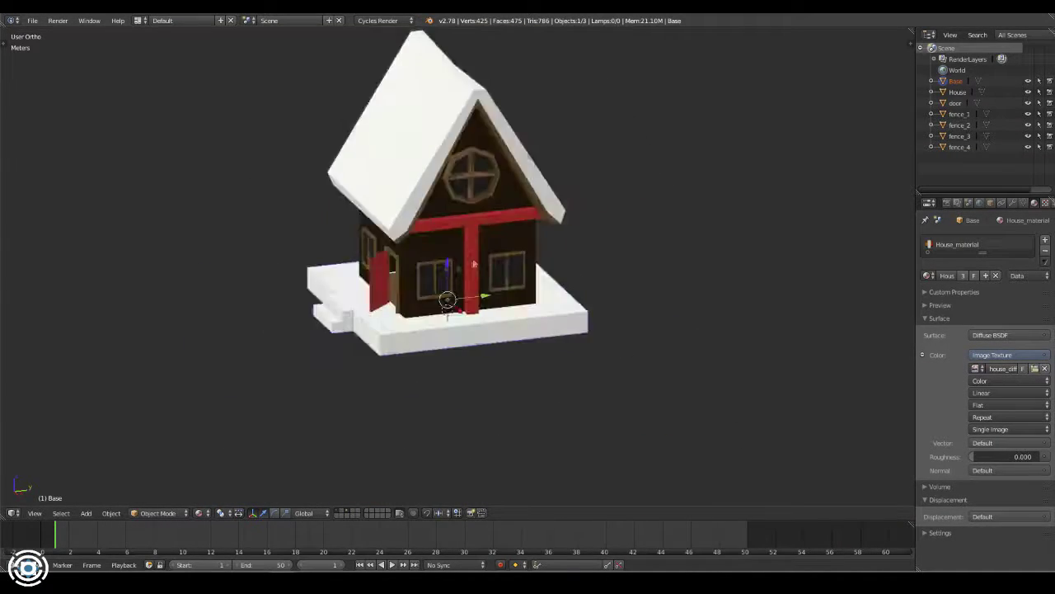
Select the door and switch to a straight-on front view
{"action": "middle_click_drag", "start_coordinate": [495, 297], "coordinate": [540, 305]}
{"action": "right_click", "coordinate": [375, 297]}
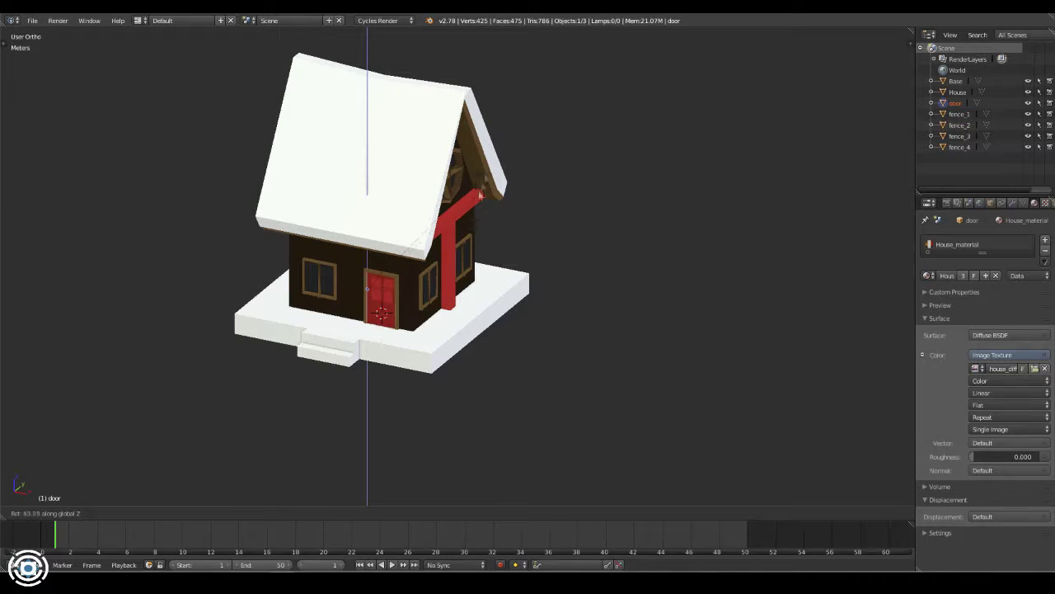
{"action": "key", "text": "Escape"}
{"action": "mouse_move", "coordinate": [380, 247]}
{"action": "middle_mouse_down"}
{"action": "mouse_move", "coordinate": [428, 338]}
{"action": "mouse_move", "coordinate": [614, 369]}
{"action": "middle_mouse_up"}
{"action": "key", "text": "KP_1"}
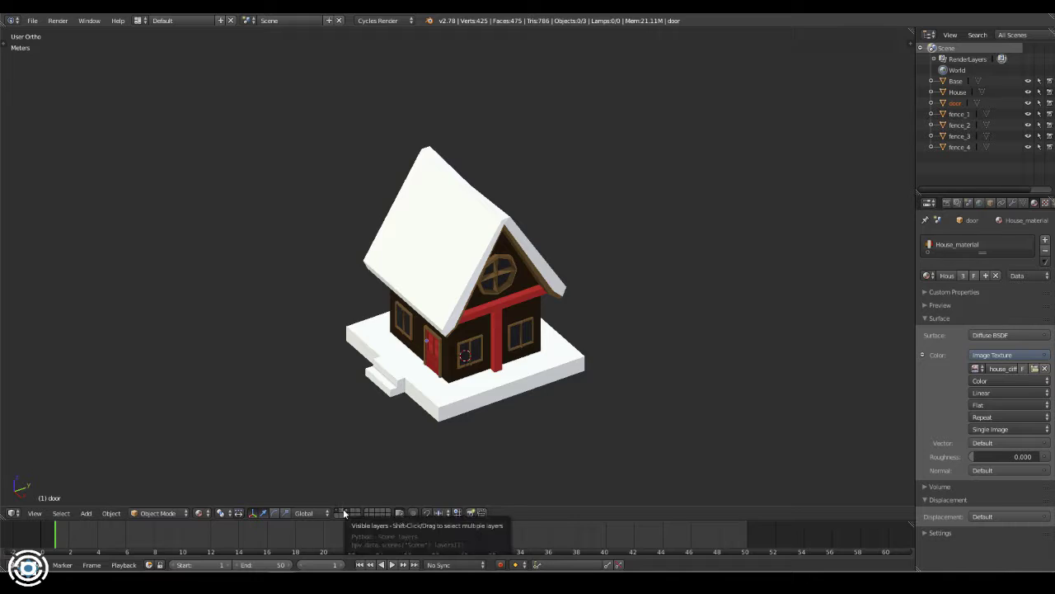
Move the door to another layer, then display all layers together
{"action": "left_click", "coordinate": [344, 513]}
{"action": "left_click", "coordinate": [349, 513]}
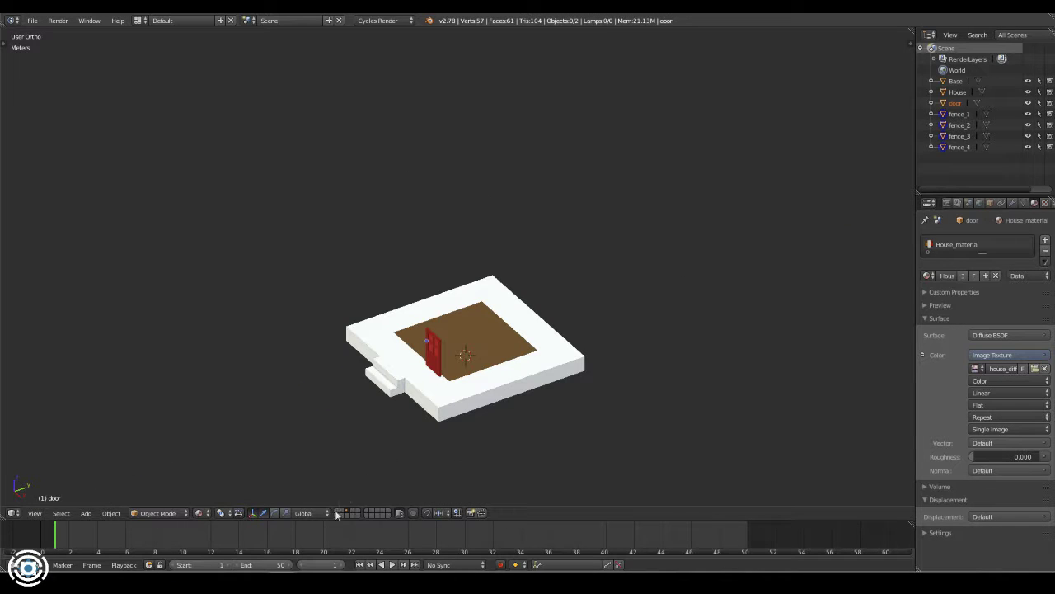
{"action": "left_click", "coordinate": [528, 373]}
{"action": "left_click", "coordinate": [339, 513]}
{"action": "left_click", "coordinate": [345, 513]}
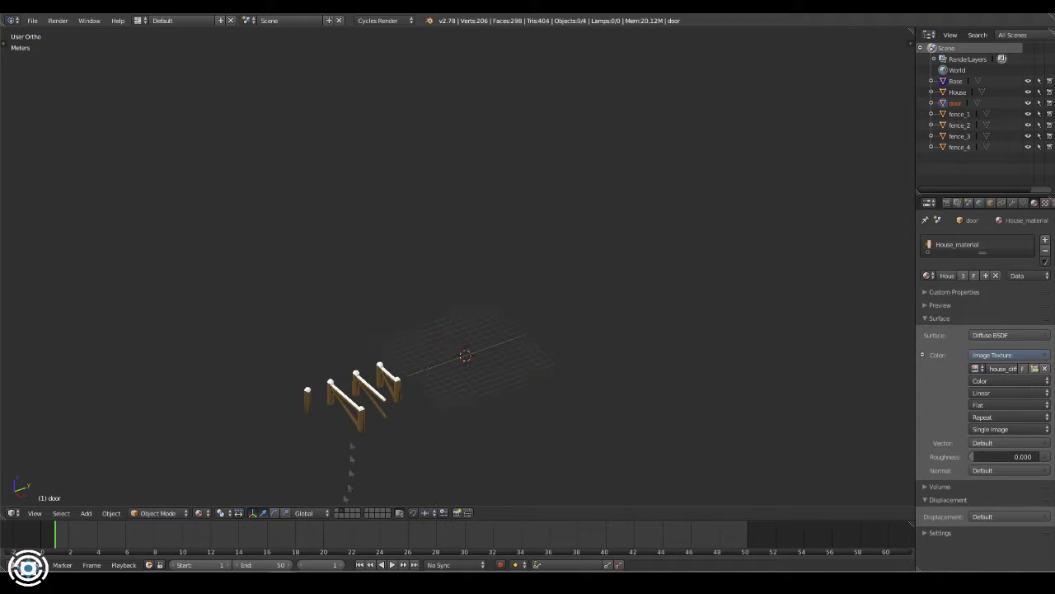
{"action": "left_click", "coordinate": [643, 467]}
{"action": "key", "text": "grave"}
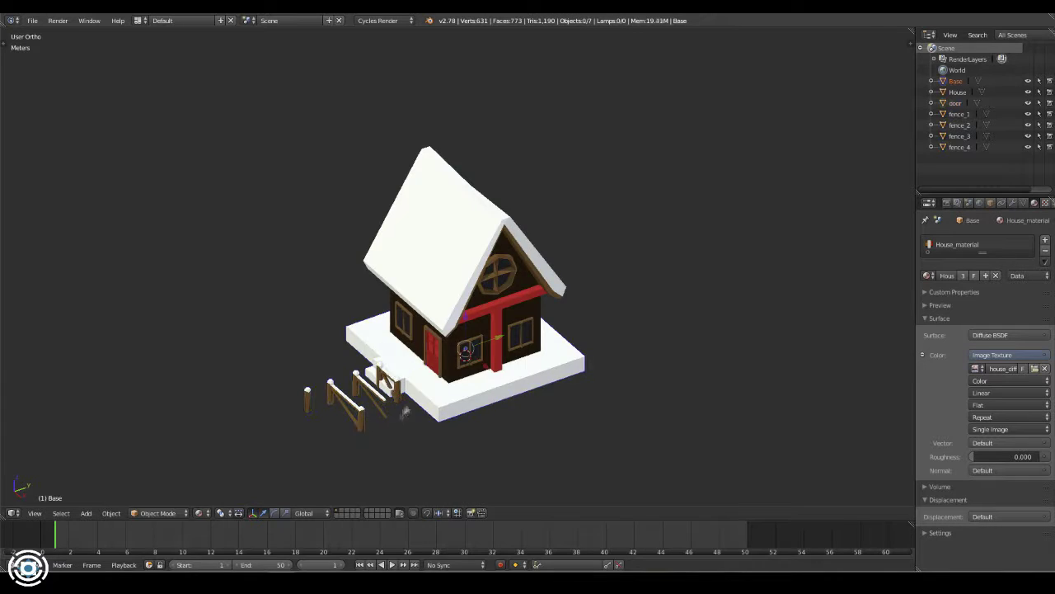
Select the fence_4 piece and open another Blender file
{"action": "scroll", "coordinate": [405, 412], "scroll_direction": "up", "scroll_amount": 2}
{"action": "right_click", "coordinate": [369, 328]}
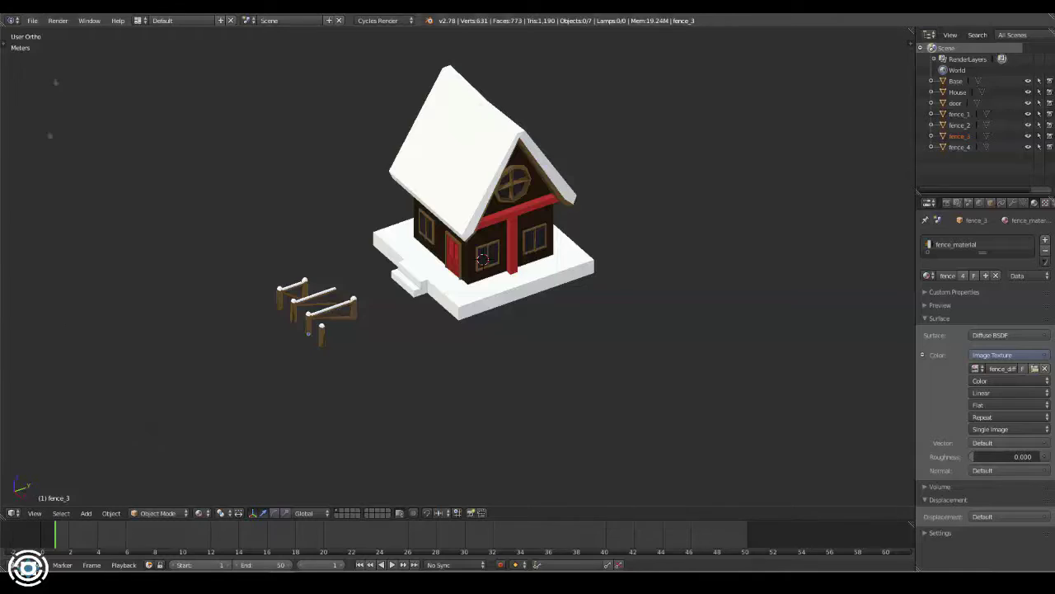
{"action": "key", "text": "ctrl+o"}
Open tree1.blend and duplicate the pine, scaling the copy down
{"action": "double_click", "coordinate": [169, 86]}
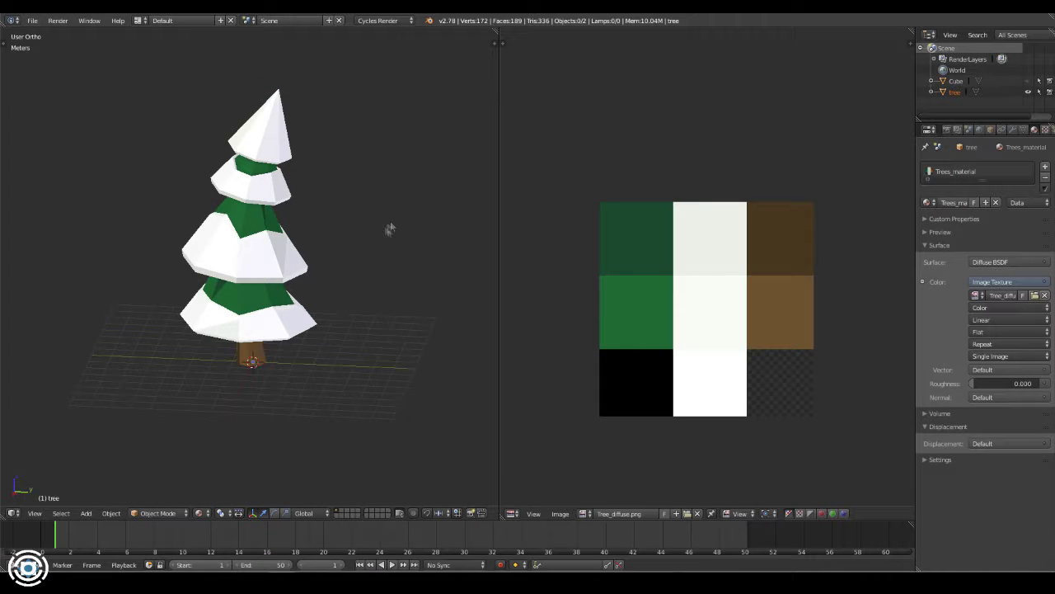
{"action": "middle_click_drag", "start_coordinate": [302, 234], "coordinate": [302, 254], "text": "shift"}
{"action": "key", "text": "shift+d"}
{"action": "key", "text": "s"}
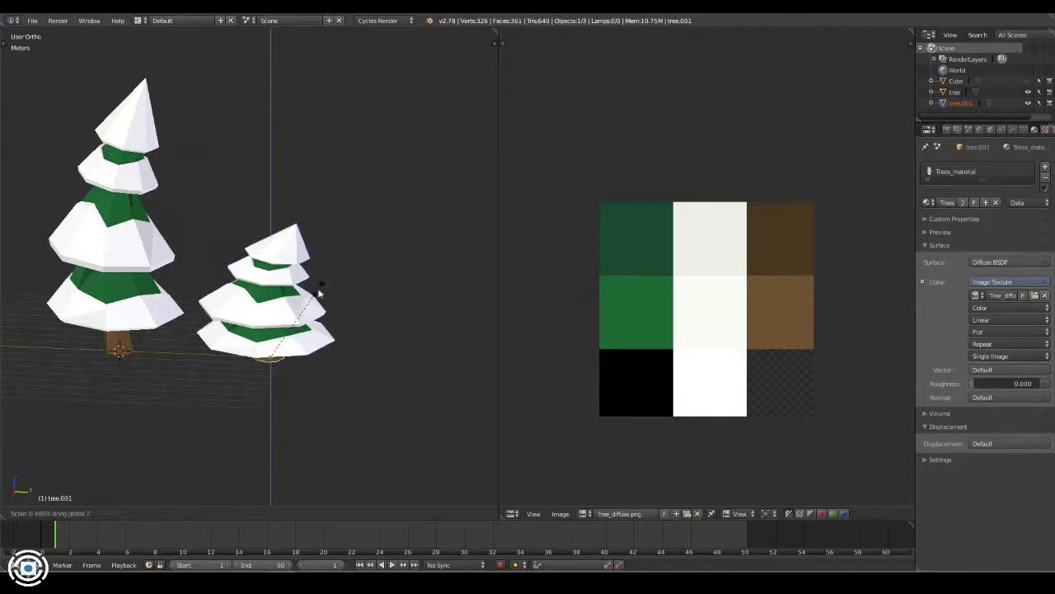
{"action": "scroll", "coordinate": [289, 314], "scroll_direction": "up", "scroll_amount": 3}
{"action": "scroll", "coordinate": [558, 355], "scroll_direction": "down", "scroll_amount": 4}
Narrow the copied tree with Z-locked scaling in orthographic view
{"action": "key", "text": "s"}
{"action": "key", "text": "shift+z"}
{"action": "left_click", "coordinate": [343, 333]}
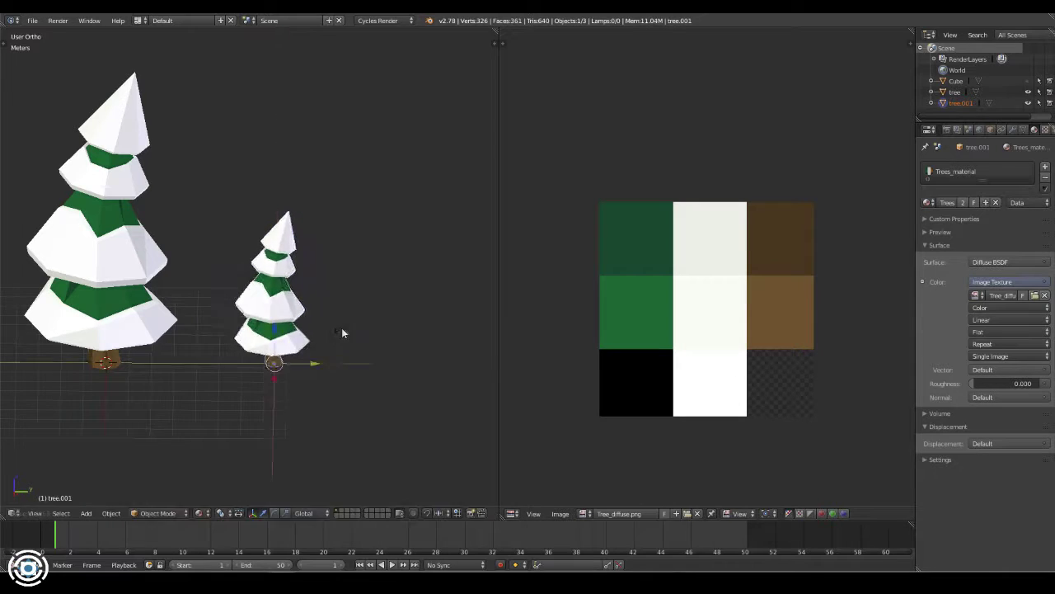
{"action": "key", "text": "KP_5"}
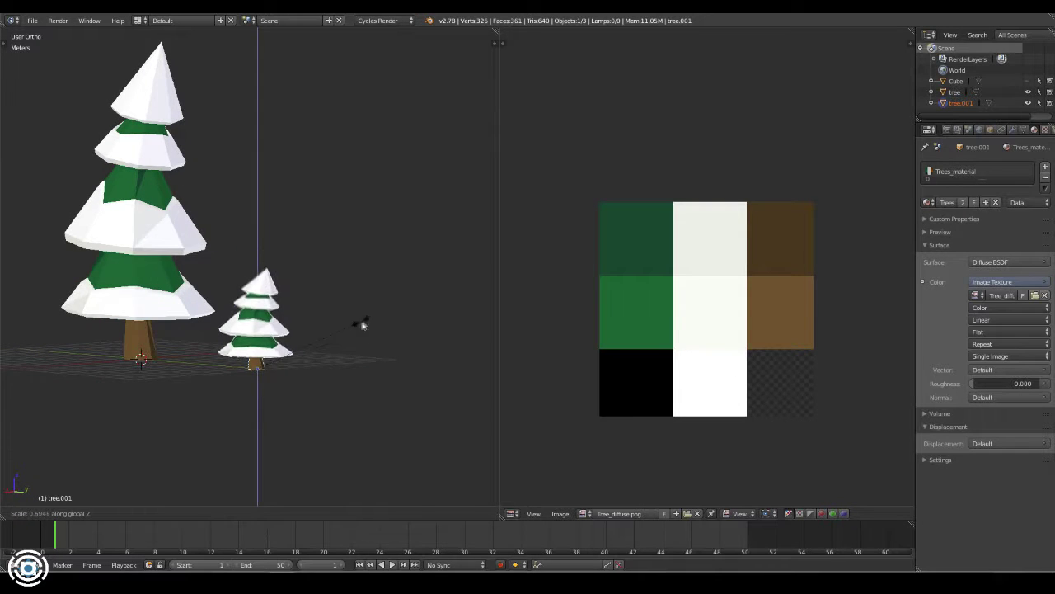
{"action": "mouse_move", "coordinate": [371, 331]}
{"action": "middle_mouse_down"}
{"action": "mouse_move", "coordinate": [307, 338]}
{"action": "mouse_move", "coordinate": [334, 326]}
{"action": "mouse_move", "coordinate": [275, 214]}
{"action": "middle_mouse_up"}
{"action": "key", "text": "shift+z"}
{"action": "left_click", "coordinate": [307, 338]}
Enter Edit Mode on the small tree's mesh
{"action": "key", "text": "Tab"}
Reshape the small tree's mesh with proportional moves and a whole-mesh scale
{"action": "middle_click_drag", "start_coordinate": [354, 322], "coordinate": [371, 314]}
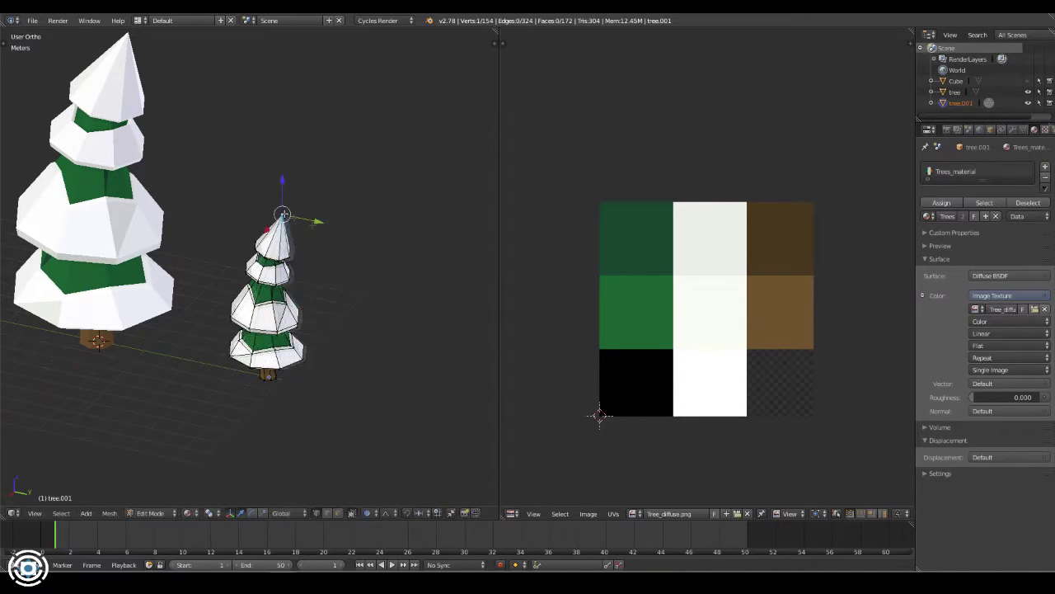
{"action": "key", "text": "g"}
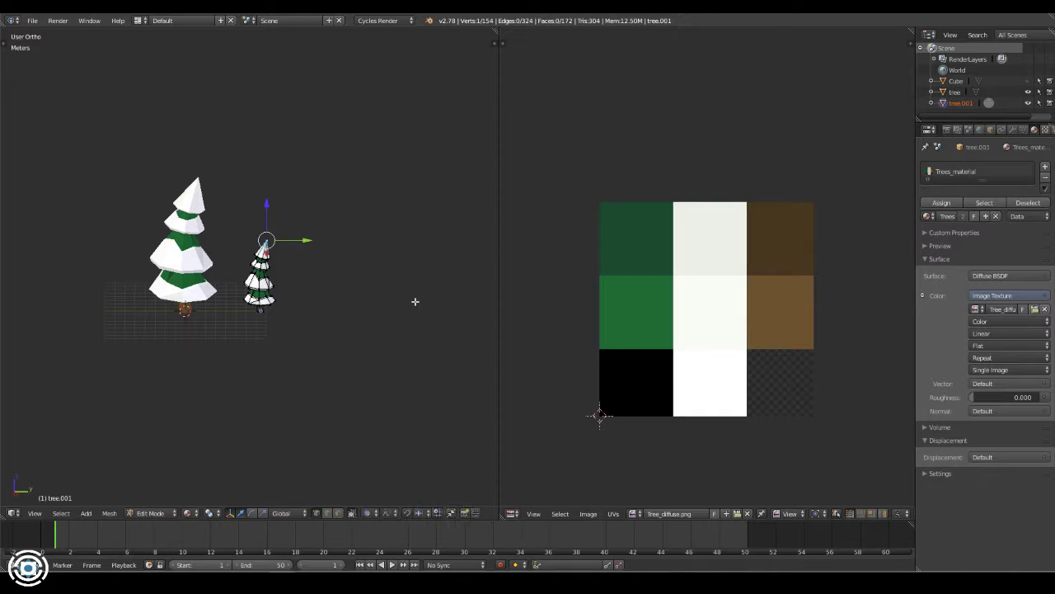
{"action": "scroll", "coordinate": [324, 287], "scroll_direction": "up", "scroll_amount": 8}
{"action": "key", "text": "Escape"}
{"action": "key", "text": "a"}
{"action": "key", "text": "s"}
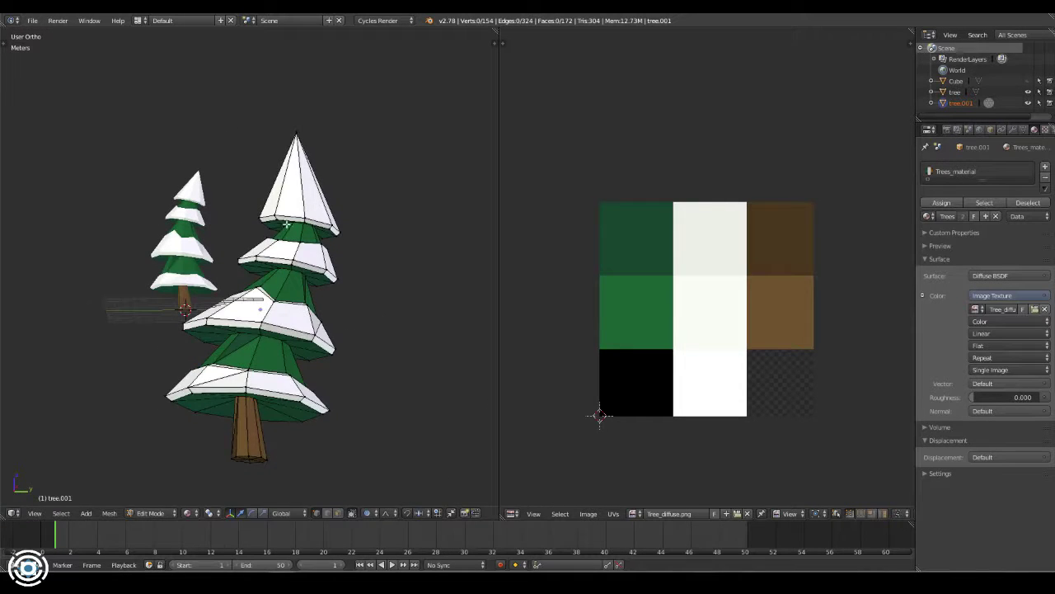
{"action": "right_click", "coordinate": [286, 224]}
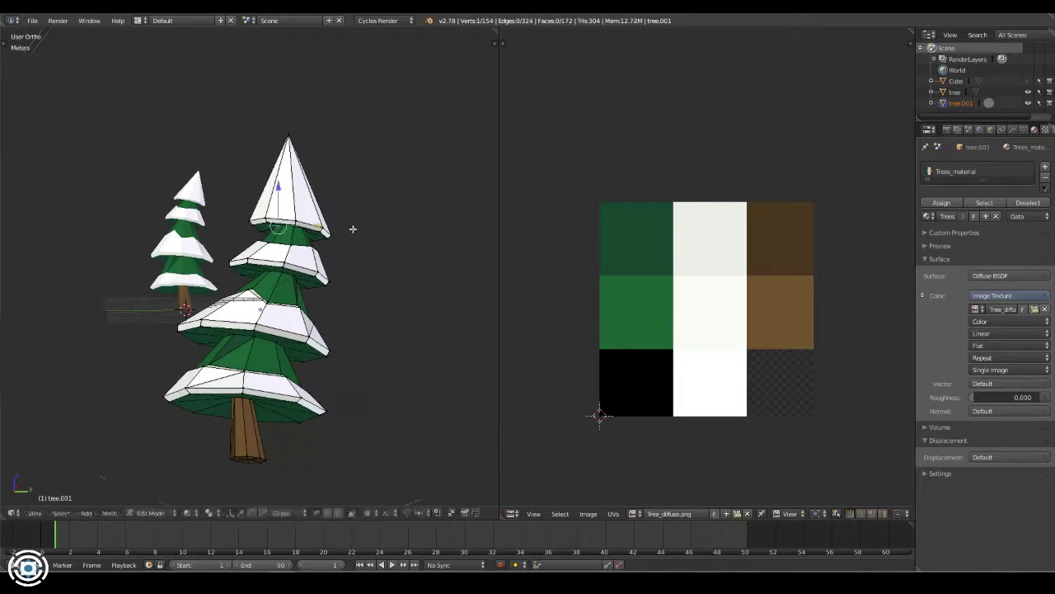
{"action": "key", "text": "a"}
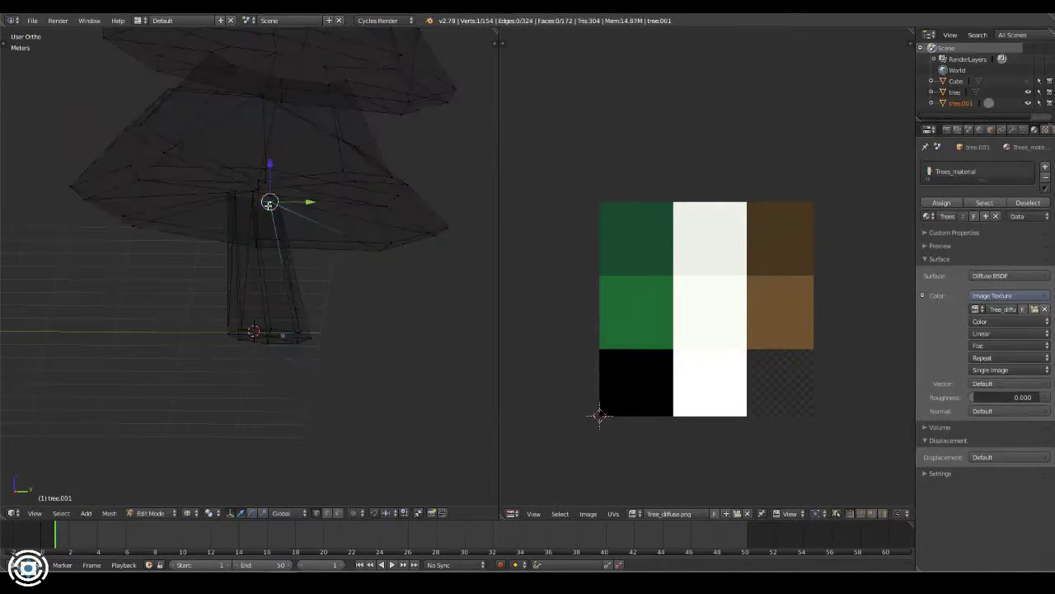
Snap the tree to the 3D cursor and rename it tree2
{"action": "key", "text": "shift+s"}
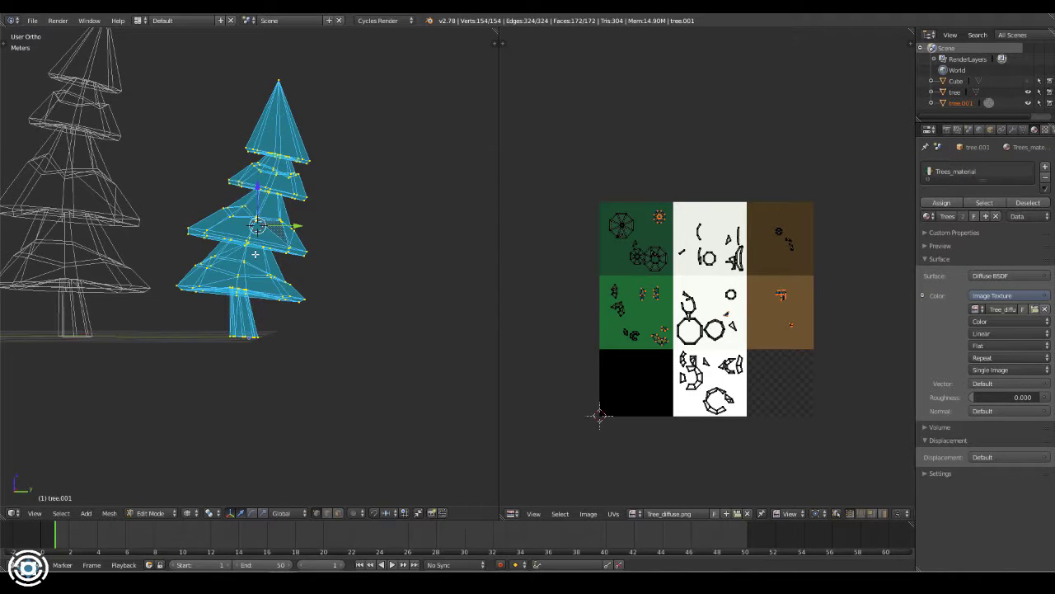
{"action": "middle_click_drag", "start_coordinate": [284, 281], "coordinate": [284, 304]}
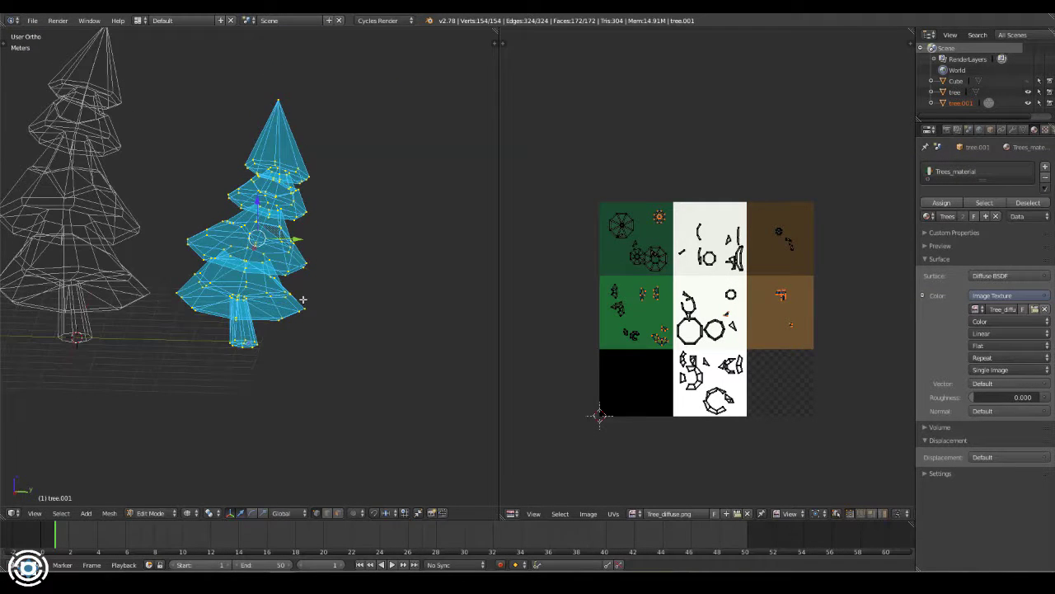
{"action": "left_click", "coordinate": [300, 255]}
{"action": "key", "text": "Tab"}
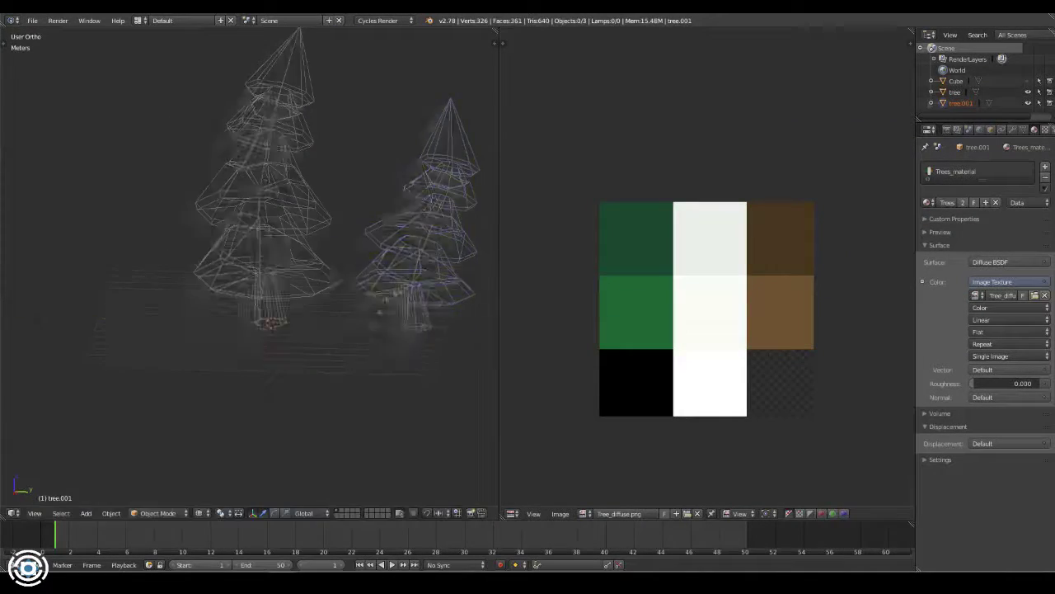
{"action": "double_click", "coordinate": [968, 103]}
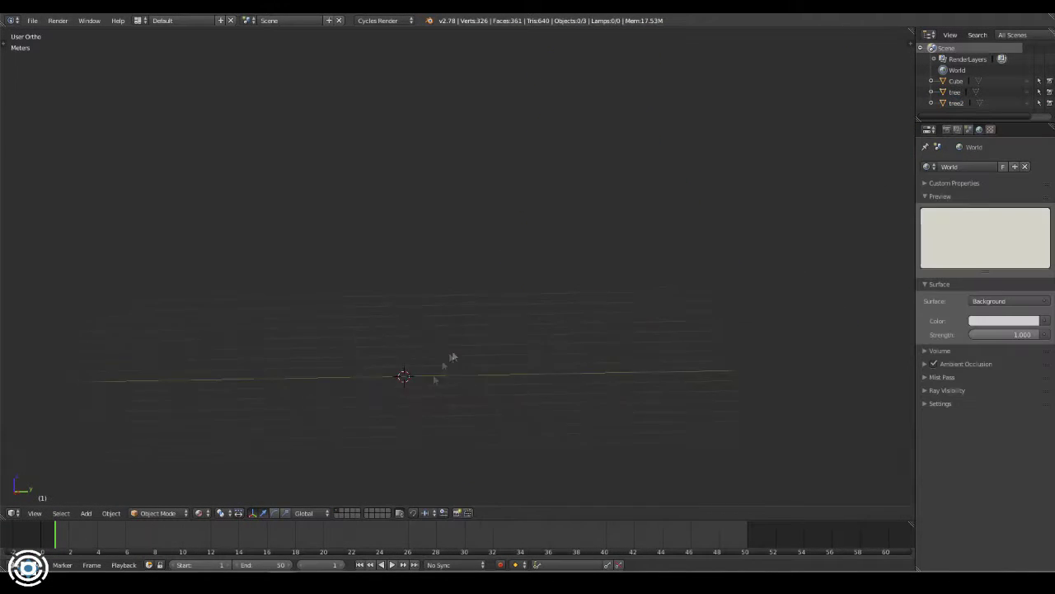
{"action": "key", "text": "shift+a"}
Add a cylinder, raise it 1 m on Z, and extrude a scaled trunk segment
{"action": "left_click", "coordinate": [460, 411]}
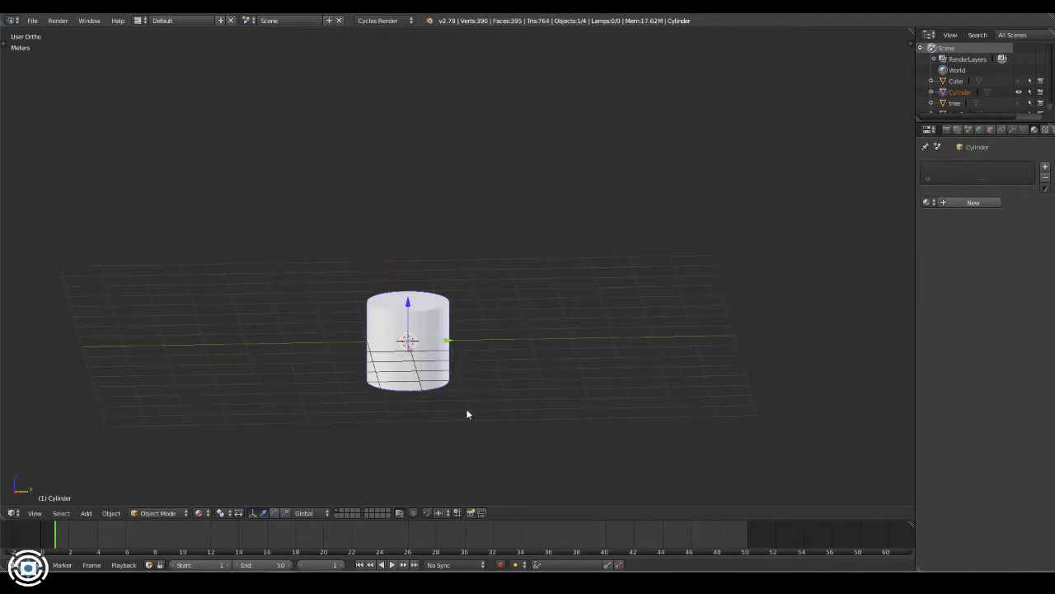
{"action": "key", "text": "g"}
{"action": "key", "text": "z"}
{"action": "key", "text": "1"}
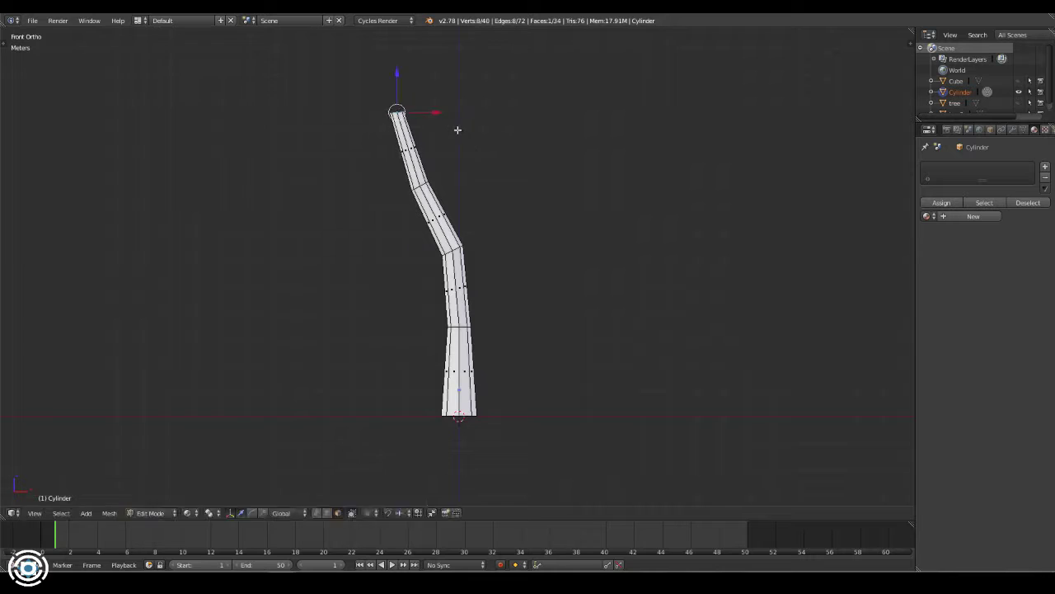
{"action": "key", "text": "e"}
{"action": "key", "text": "s"}
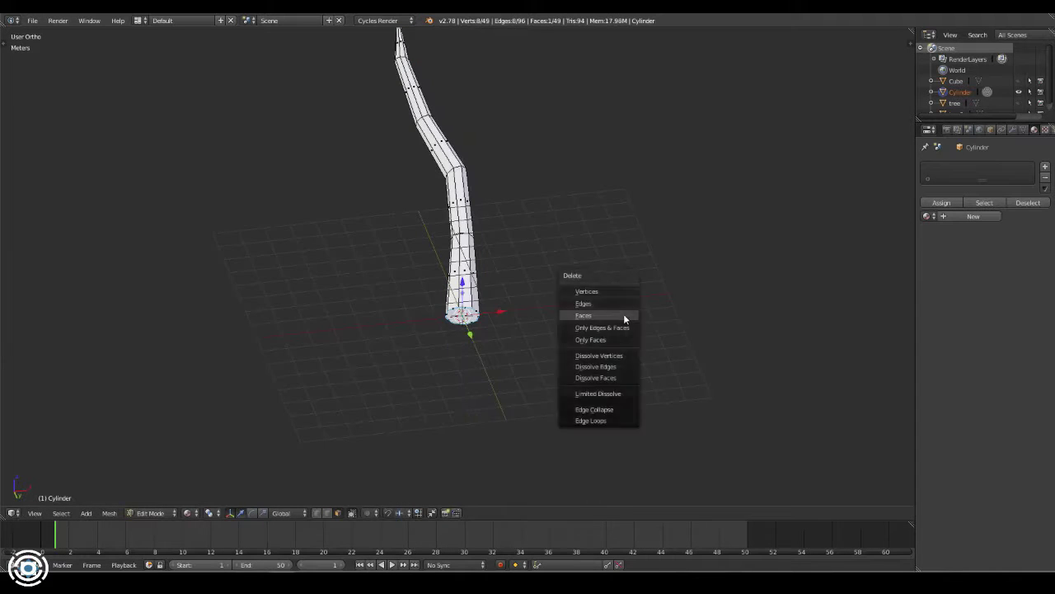
Delete base vertices and select the trunk's bottom edge loop
{"action": "key", "text": "x"}
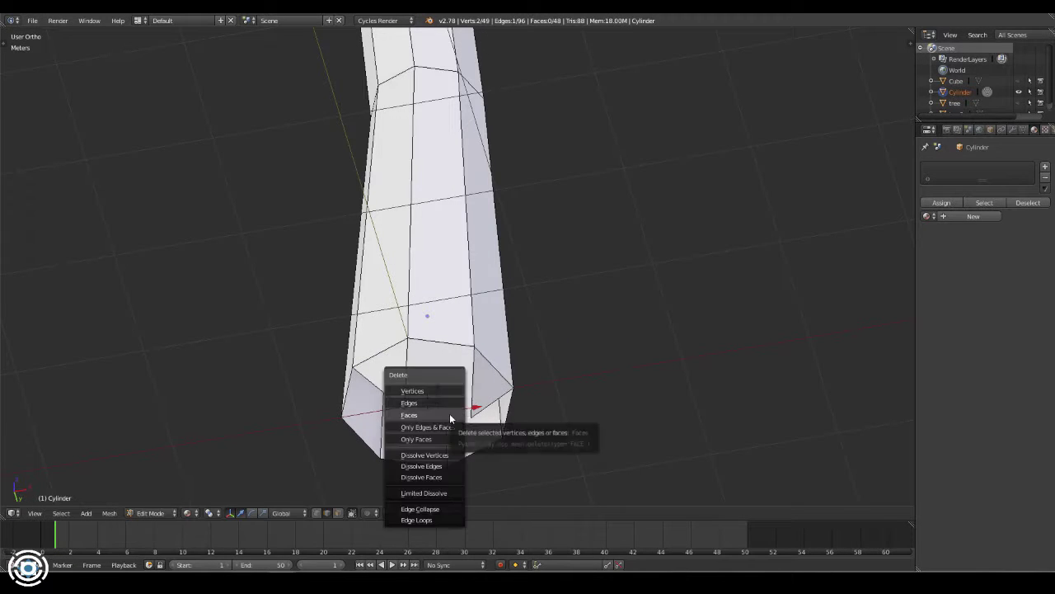
{"action": "left_click", "coordinate": [449, 412]}
{"action": "key", "text": "x"}
{"action": "left_click", "coordinate": [404, 402]}
{"action": "right_click", "coordinate": [346, 392]}
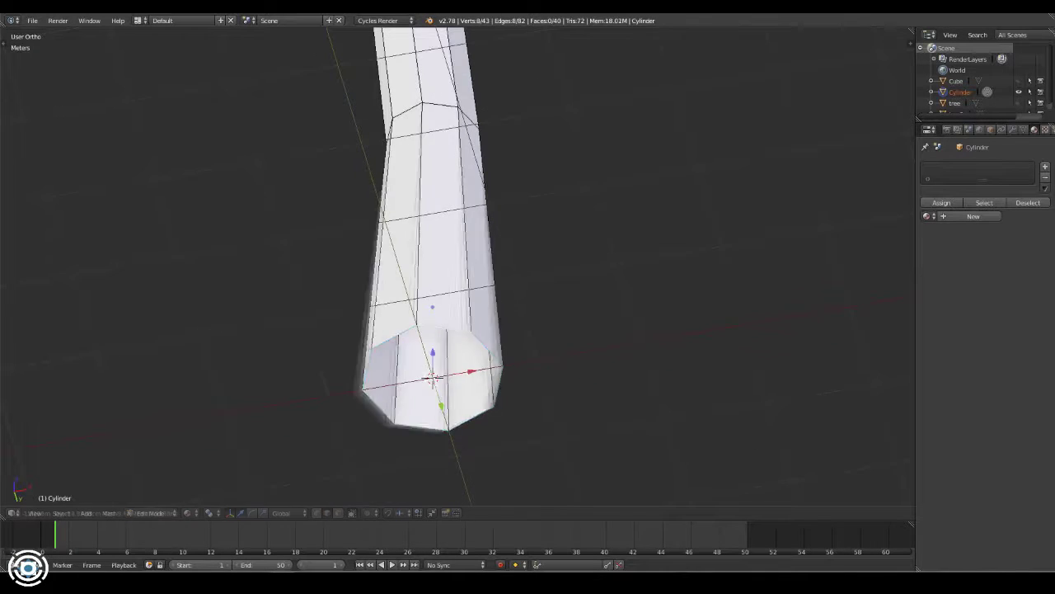
{"action": "right_click", "coordinate": [452, 266]}
{"action": "right_click", "coordinate": [452, 266], "text": "alt"}
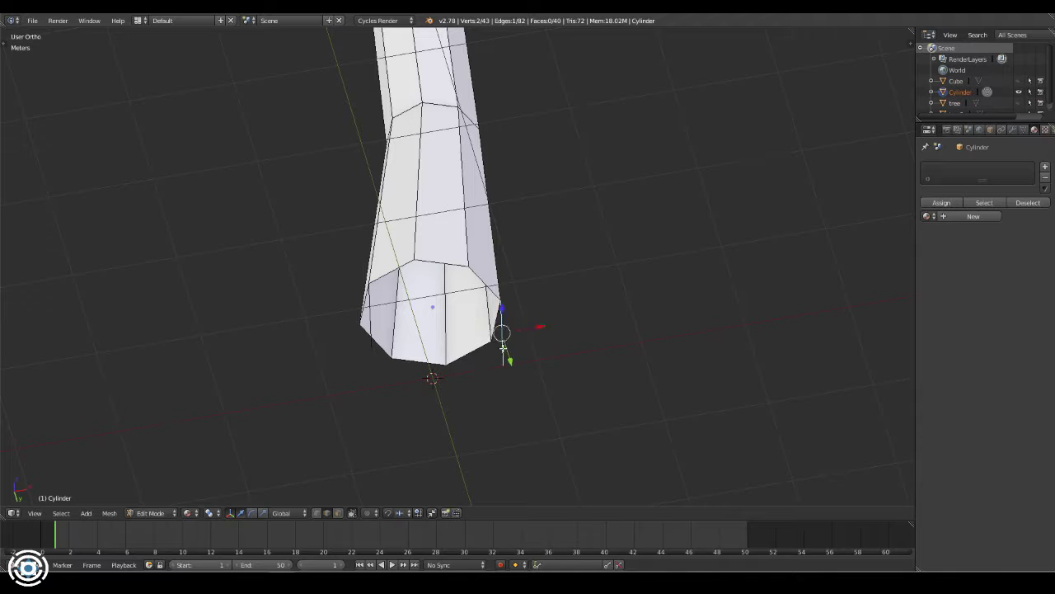
Undo the deletion, remove the bottom cap faces instead, and scale the branch faces
{"action": "mouse_move", "coordinate": [439, 262]}
{"action": "middle_mouse_down"}
{"action": "mouse_move", "coordinate": [569, 358]}
{"action": "mouse_move", "coordinate": [532, 372]}
{"action": "mouse_move", "coordinate": [532, 331]}
{"action": "middle_mouse_up"}
{"action": "key", "text": "ctrl+z"}
{"action": "key", "text": "ctrl+z"}
{"action": "key", "text": "ctrl+z"}
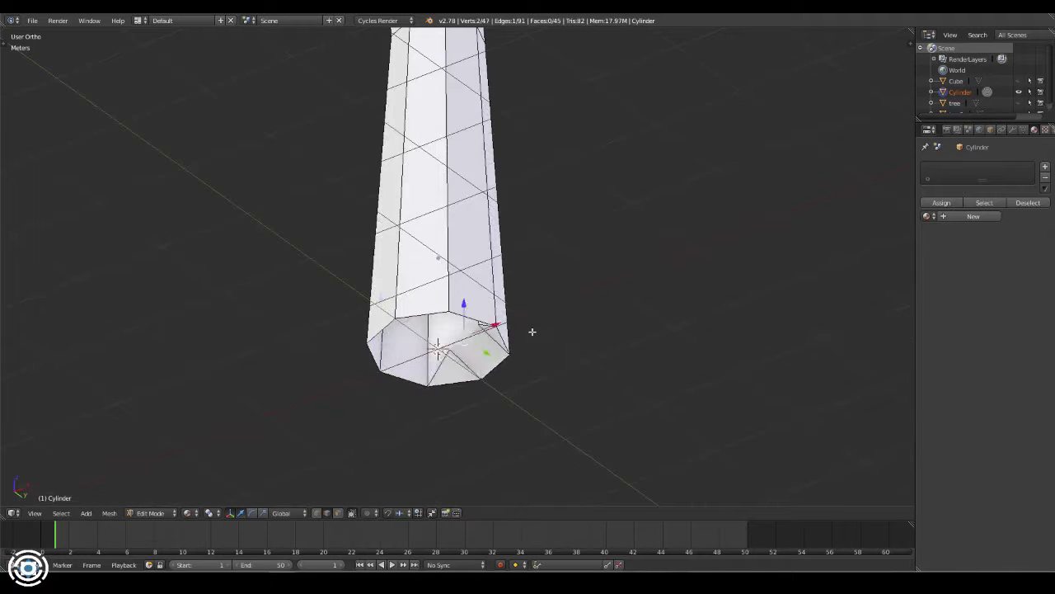
{"action": "key", "text": "x"}
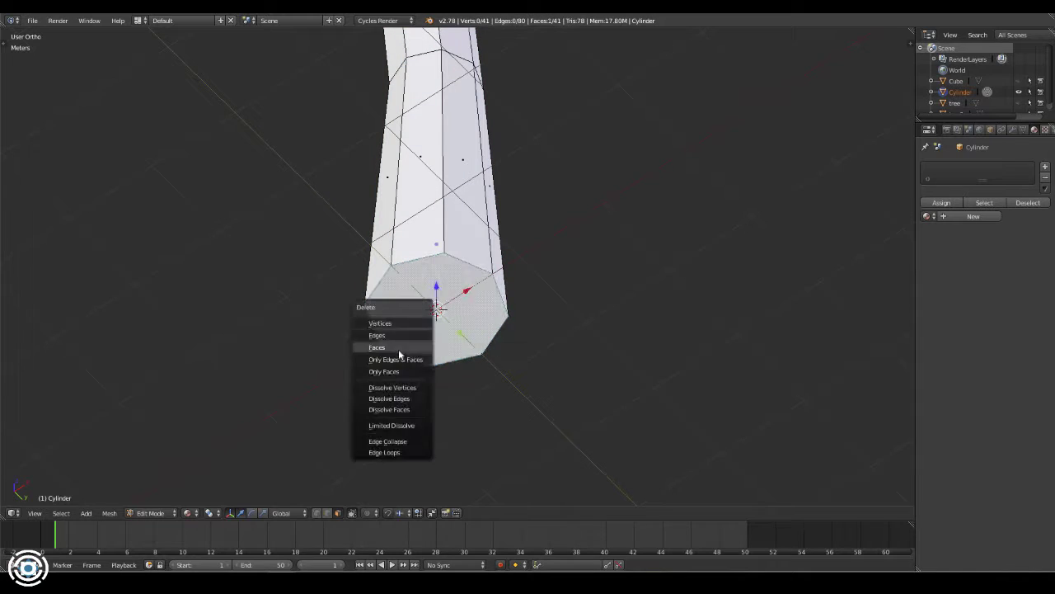
{"action": "left_click", "coordinate": [400, 353]}
{"action": "middle_click_drag", "start_coordinate": [417, 206], "coordinate": [446, 272]}
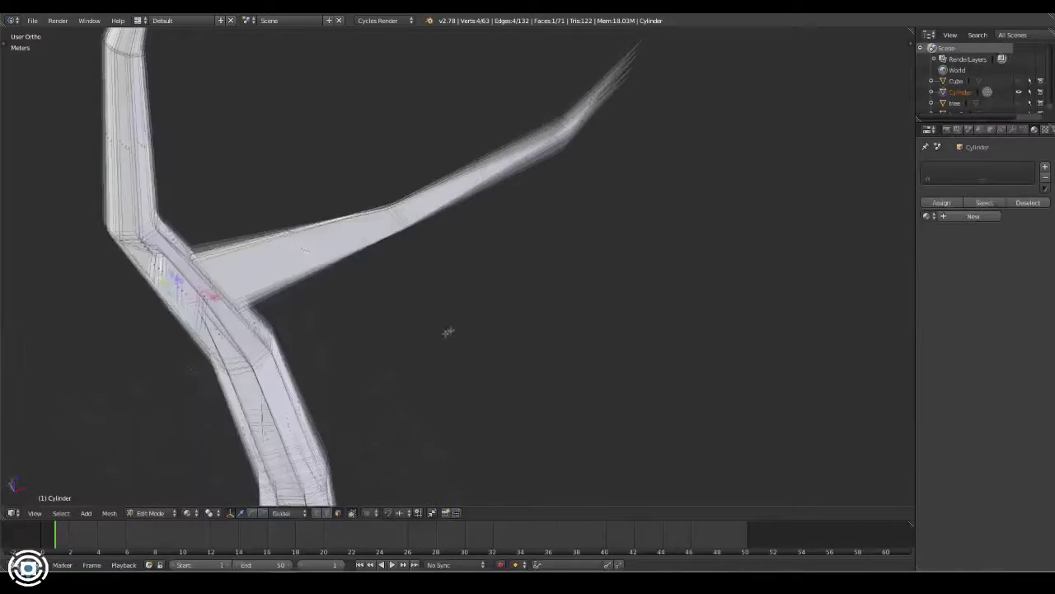
{"action": "key", "text": "s"}
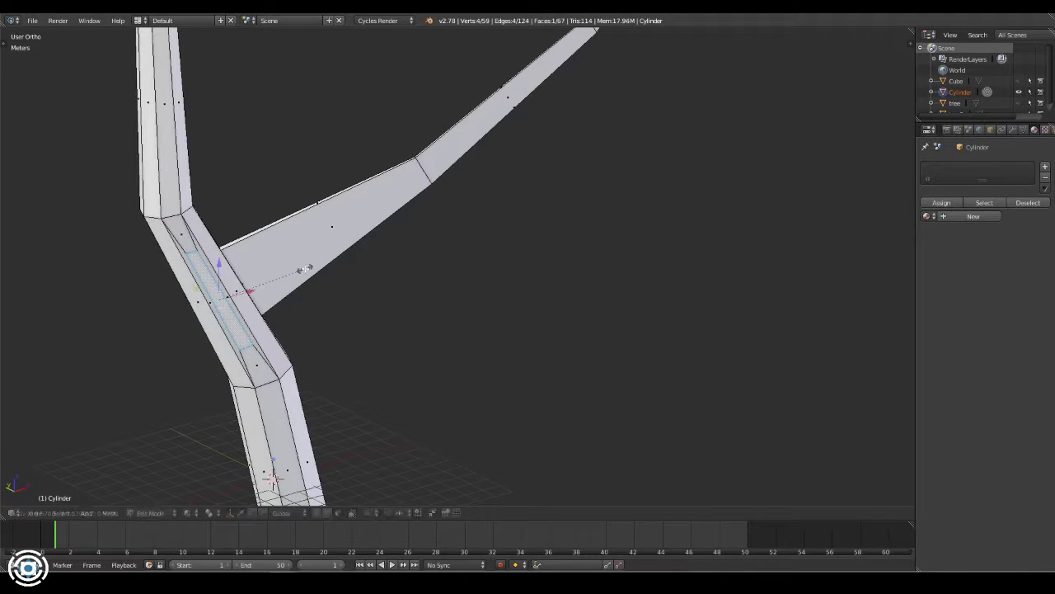
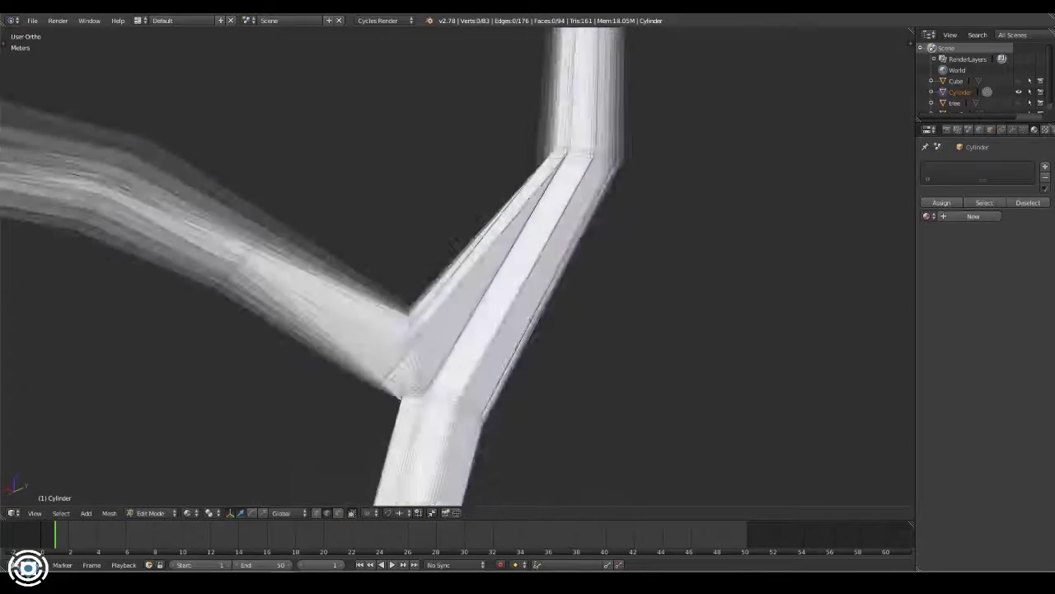
Move the branch vertices up along Z with proportional editing
{"action": "key", "text": "g"}
{"action": "key", "text": "z"}
{"action": "left_click", "coordinate": [623, 351]}
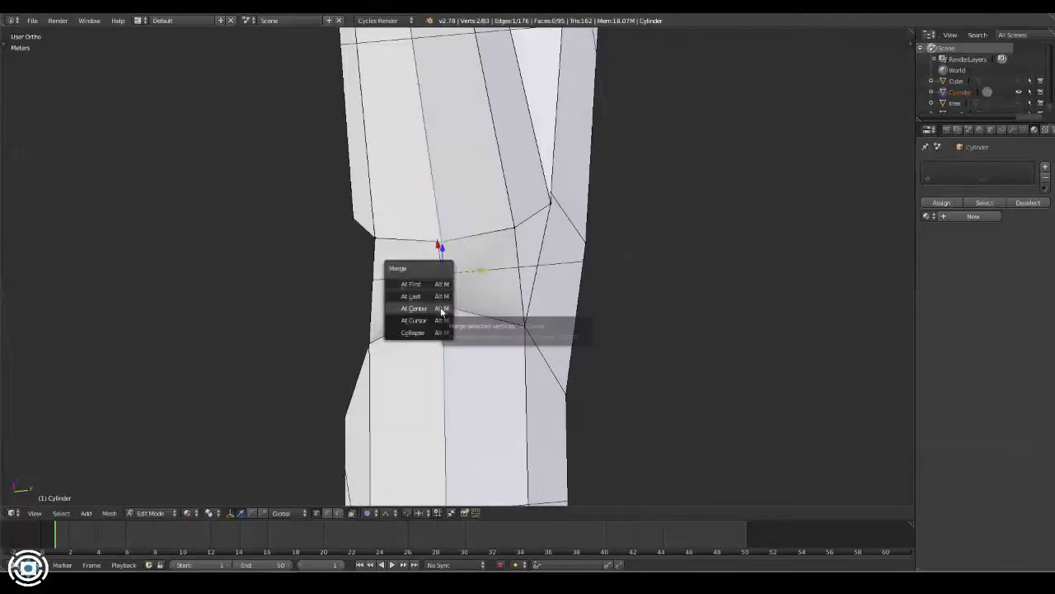
Merge the three pairs of branch joint vertices at their centers
{"action": "left_click", "coordinate": [441, 310]}
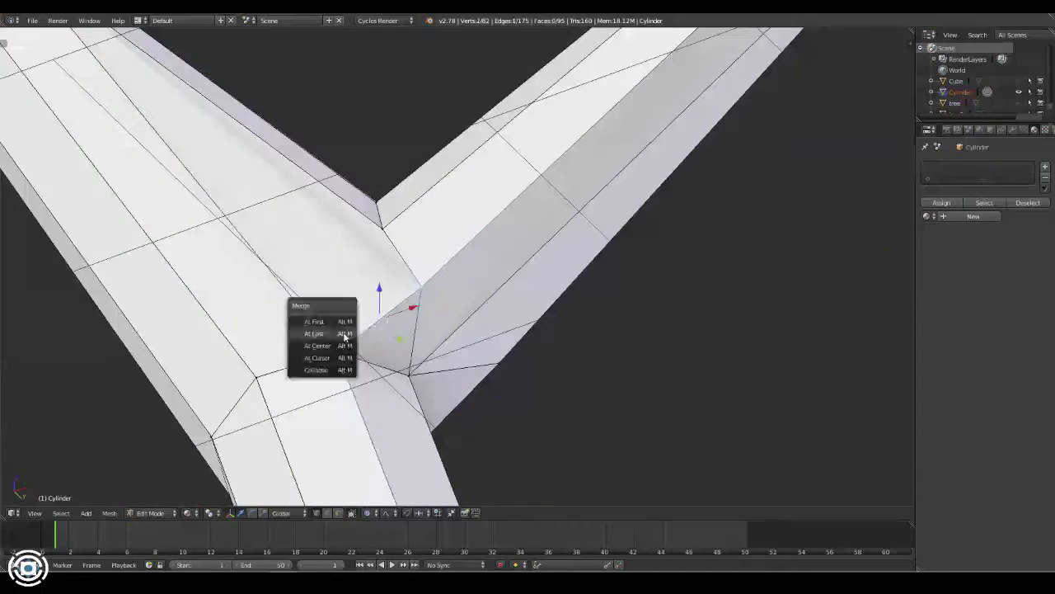
{"action": "left_click", "coordinate": [344, 334]}
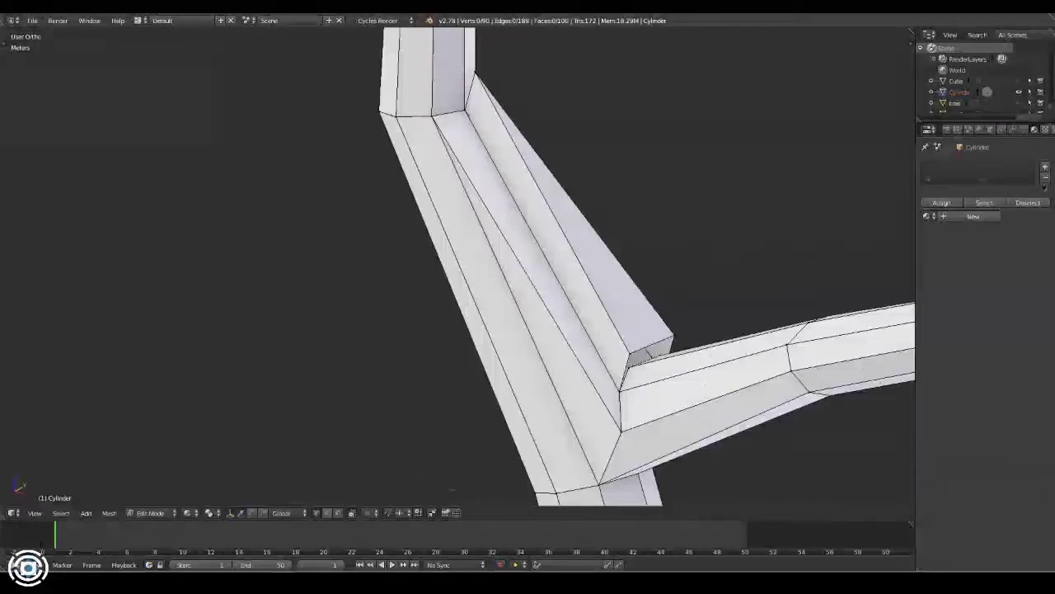
{"action": "left_click", "coordinate": [632, 351]}
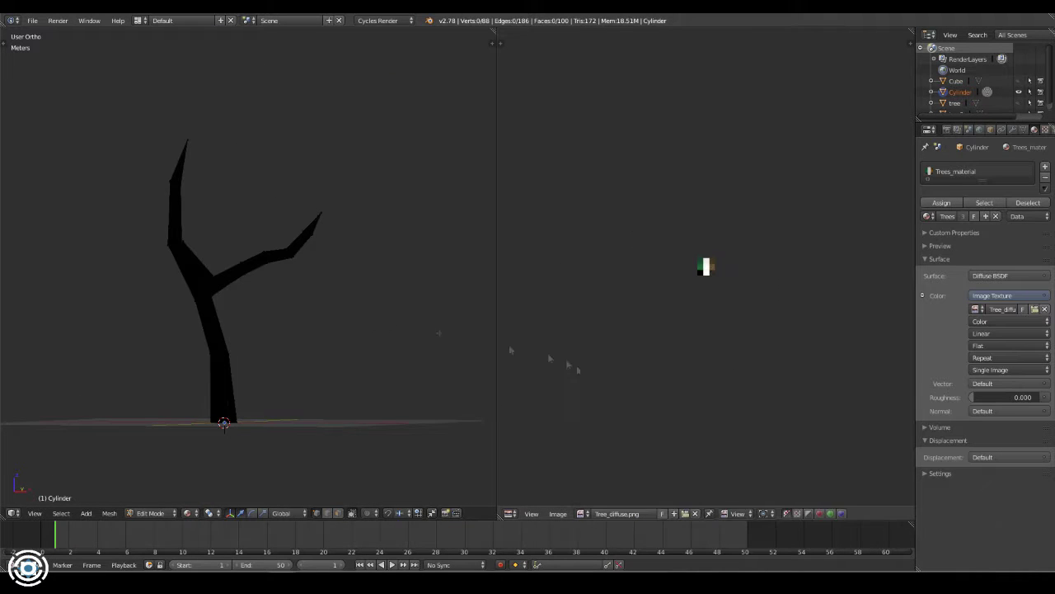
Unwrap the whole tree and scale its UVs onto the dark brown palette tile
{"action": "key", "text": "a"}
{"action": "key", "text": "u"}
{"action": "left_click", "coordinate": [226, 309]}
{"action": "scroll", "coordinate": [735, 384], "scroll_direction": "up", "scroll_amount": 5}
{"action": "key", "text": "s"}
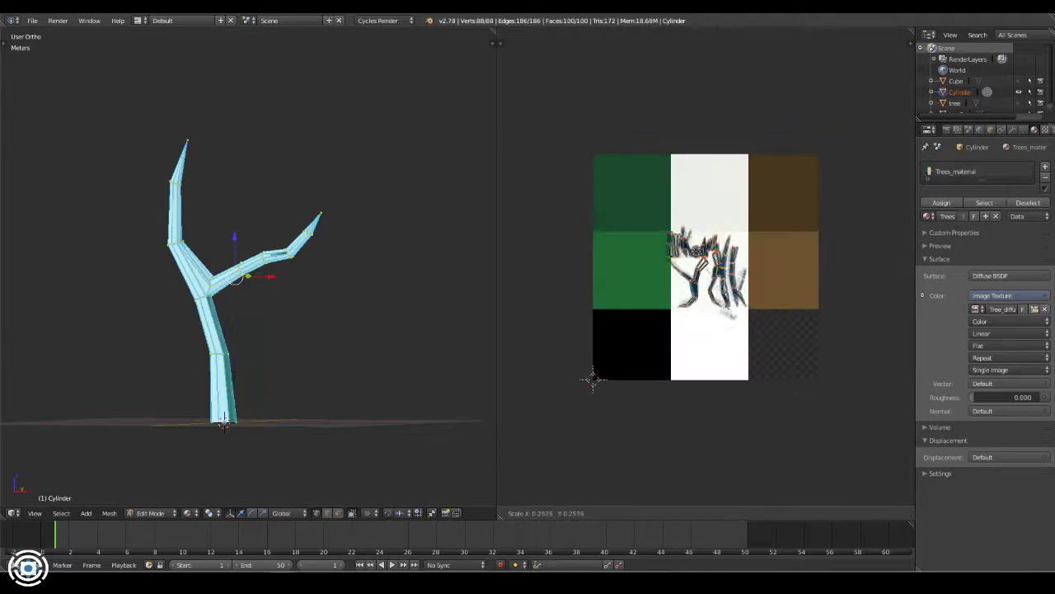
{"action": "key", "text": "g"}
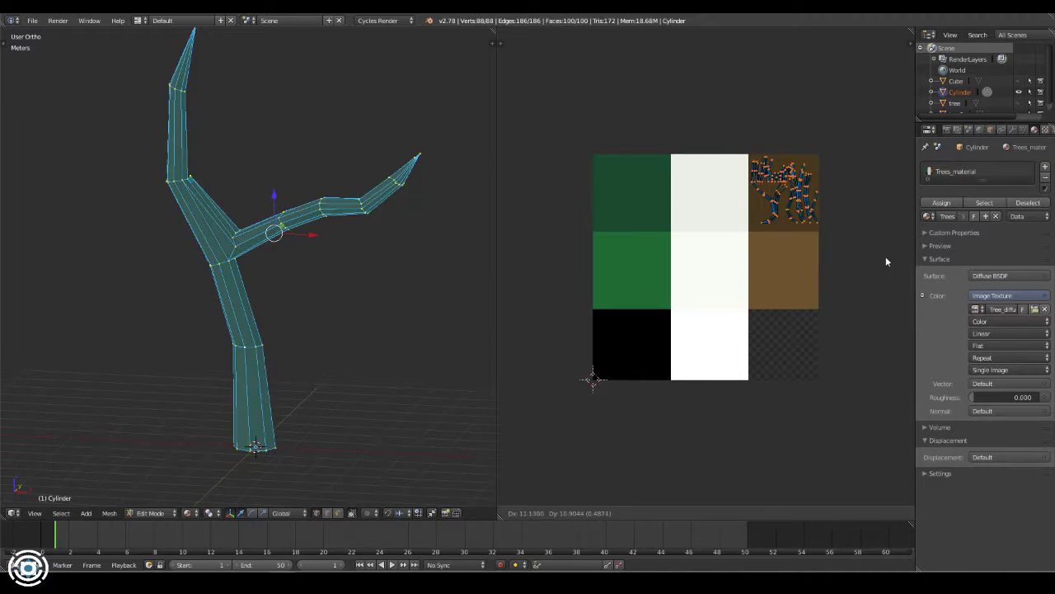
{"action": "left_click", "coordinate": [886, 261]}
Select the trunk-base face, invert to all other faces, and reposition their UVs
{"action": "key", "text": "a"}
{"action": "right_click", "coordinate": [258, 417]}
{"action": "key", "text": "ctrl+i"}
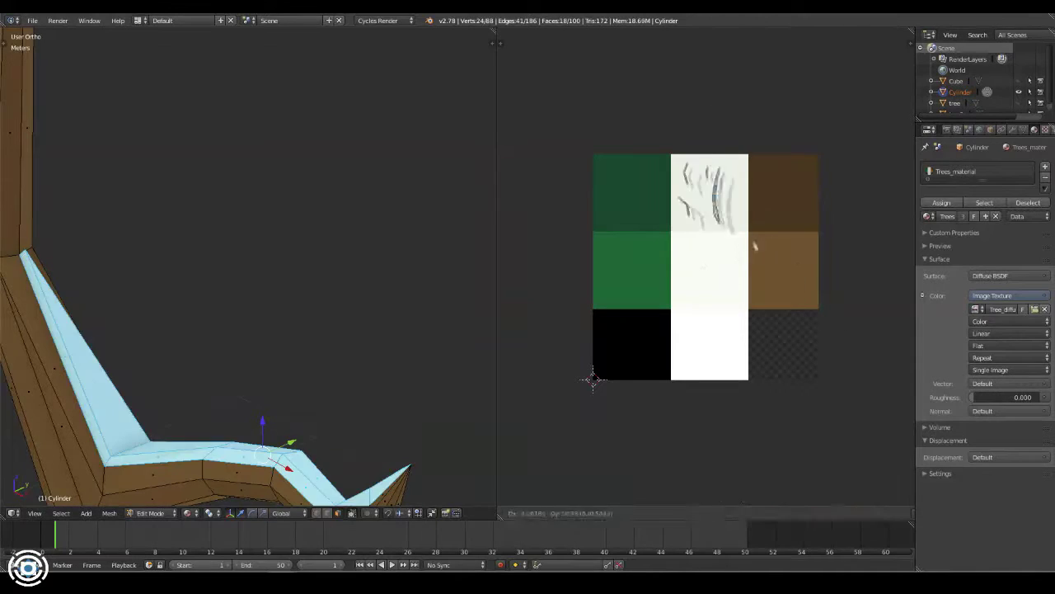
{"action": "middle_click_drag", "start_coordinate": [272, 247], "coordinate": [257, 227]}
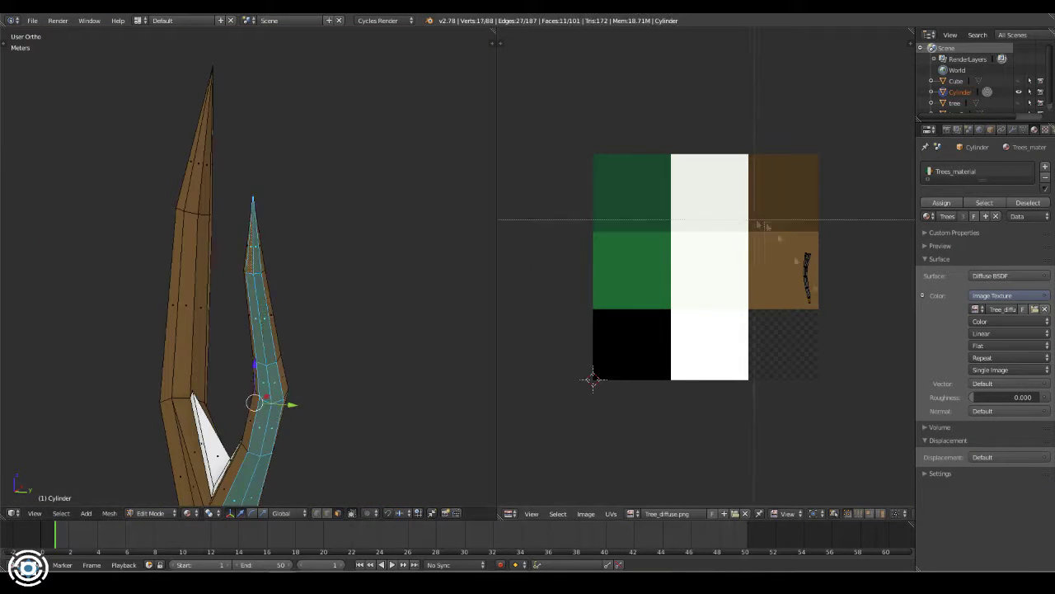
{"action": "middle_click_drag", "start_coordinate": [378, 330], "coordinate": [360, 365]}
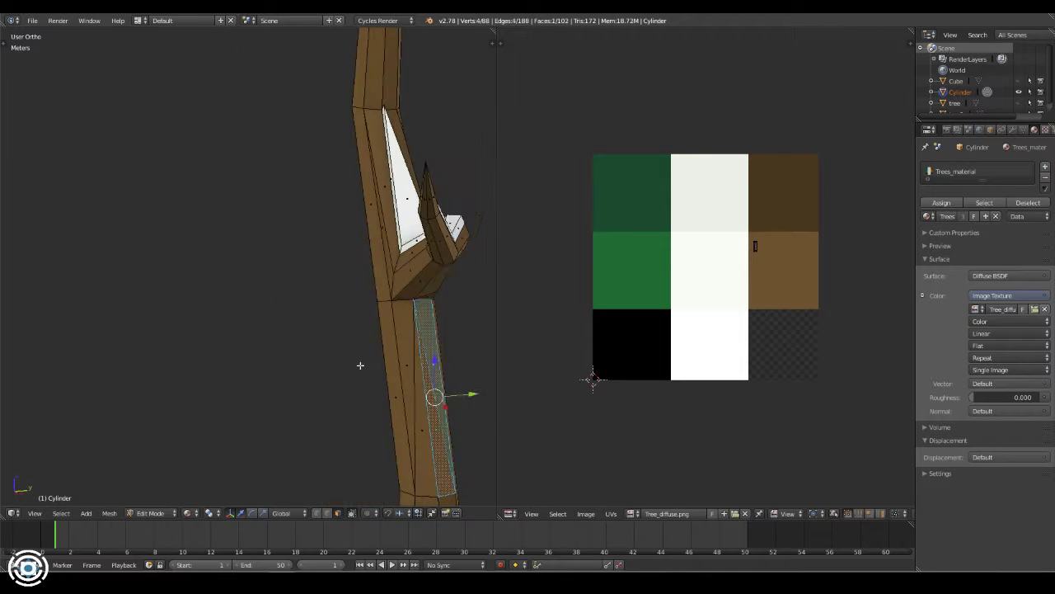
{"action": "left_click", "coordinate": [801, 259]}
{"action": "middle_click_drag", "start_coordinate": [429, 346], "coordinate": [353, 338]}
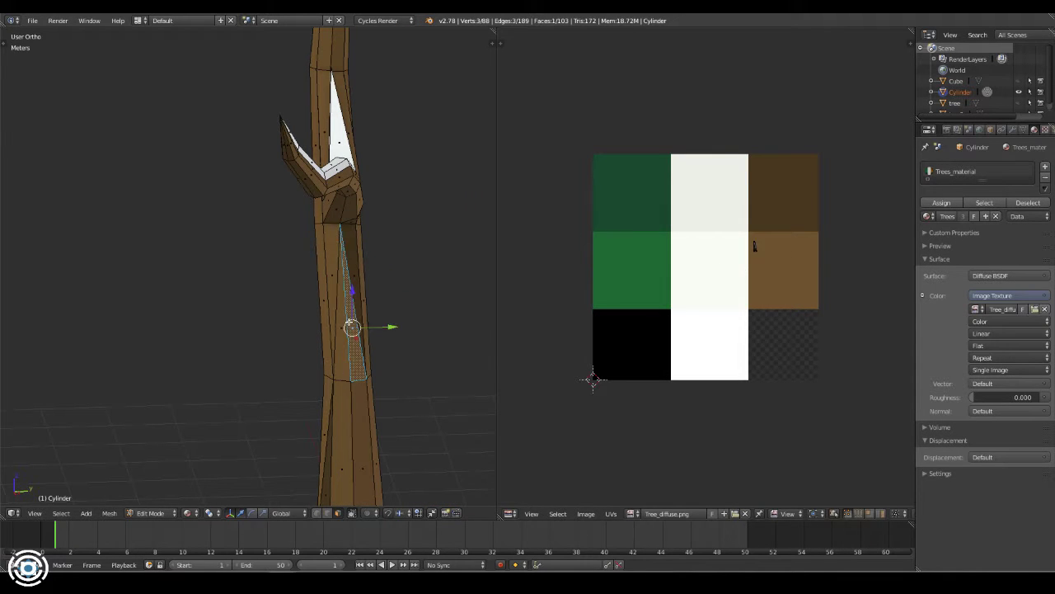
{"action": "key", "text": "a"}
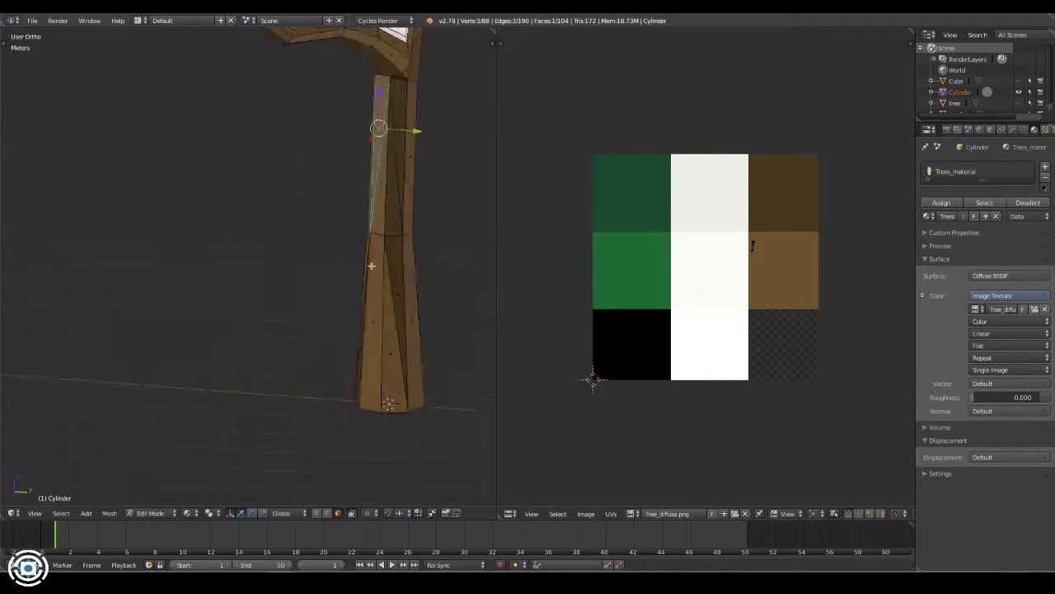
{"action": "middle_click_drag", "start_coordinate": [328, 233], "coordinate": [186, 356]}
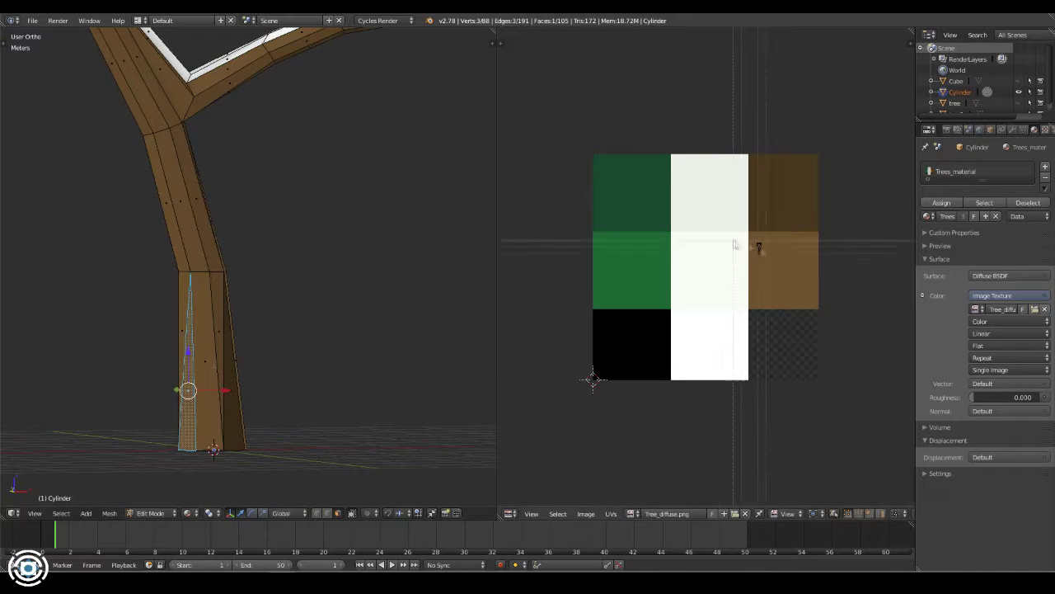
{"action": "middle_click_drag", "start_coordinate": [247, 314], "coordinate": [214, 329]}
{"action": "scroll", "coordinate": [215, 330], "scroll_direction": "down", "scroll_amount": 3}
{"action": "scroll", "coordinate": [206, 330], "scroll_direction": "up", "scroll_amount": 3}
Select the branch-tip faces, grow the selection, and move their UVs onto the white tile
{"action": "right_click", "coordinate": [199, 332], "text": "shift"}
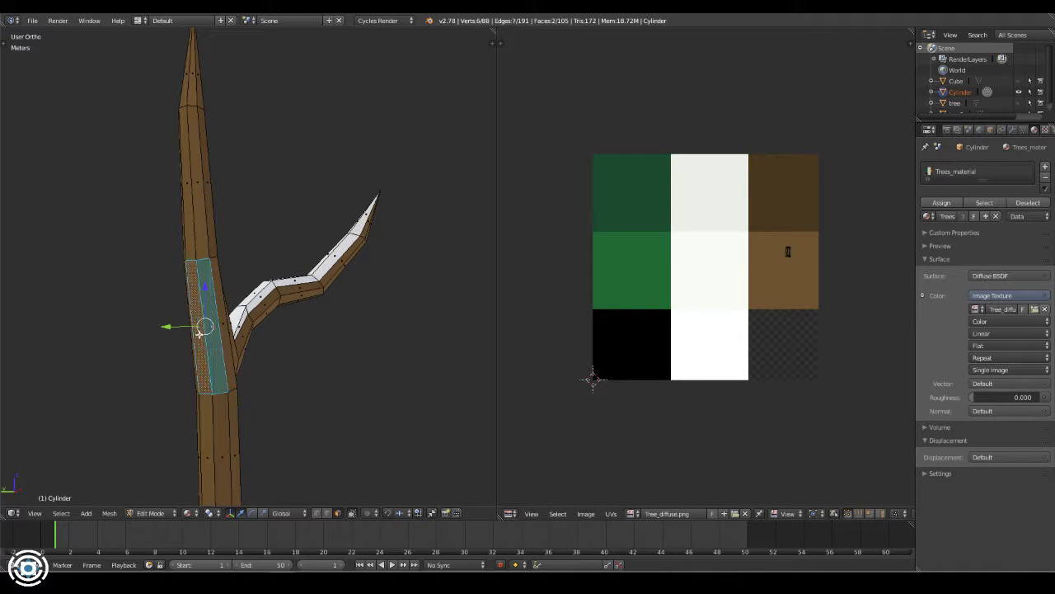
{"action": "right_click", "coordinate": [202, 287]}
{"action": "mouse_move", "coordinate": [206, 313]}
{"action": "middle_mouse_down"}
{"action": "mouse_move", "coordinate": [202, 287]}
{"action": "mouse_move", "coordinate": [231, 371]}
{"action": "mouse_move", "coordinate": [252, 497]}
{"action": "mouse_move", "coordinate": [231, 312]}
{"action": "middle_mouse_up"}
{"action": "key", "text": "a"}
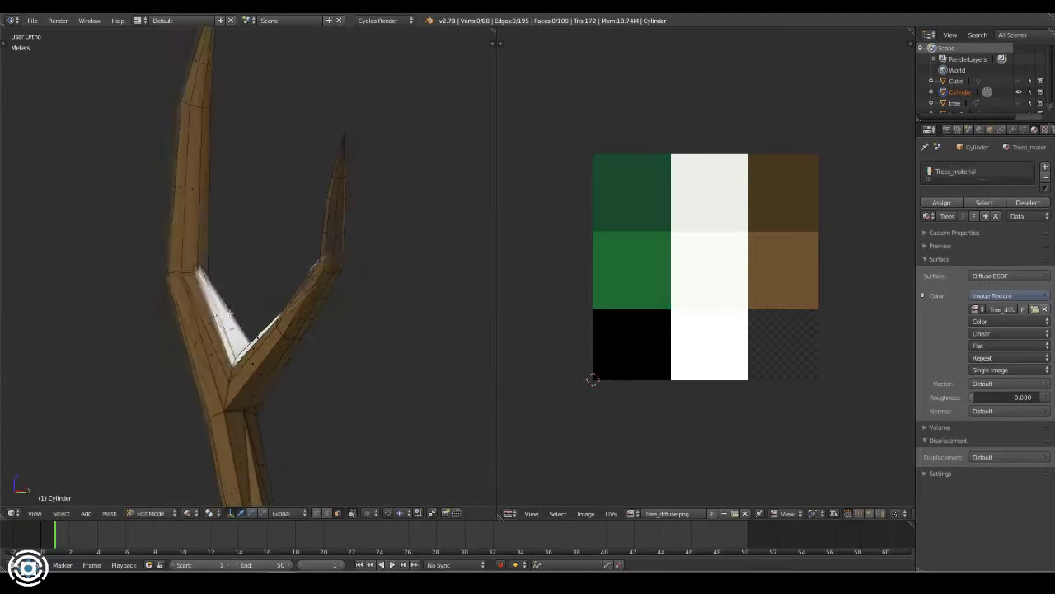
{"action": "mouse_move", "coordinate": [248, 346]}
{"action": "middle_mouse_down"}
{"action": "mouse_move", "coordinate": [207, 401]}
{"action": "mouse_move", "coordinate": [273, 354]}
{"action": "middle_mouse_up"}
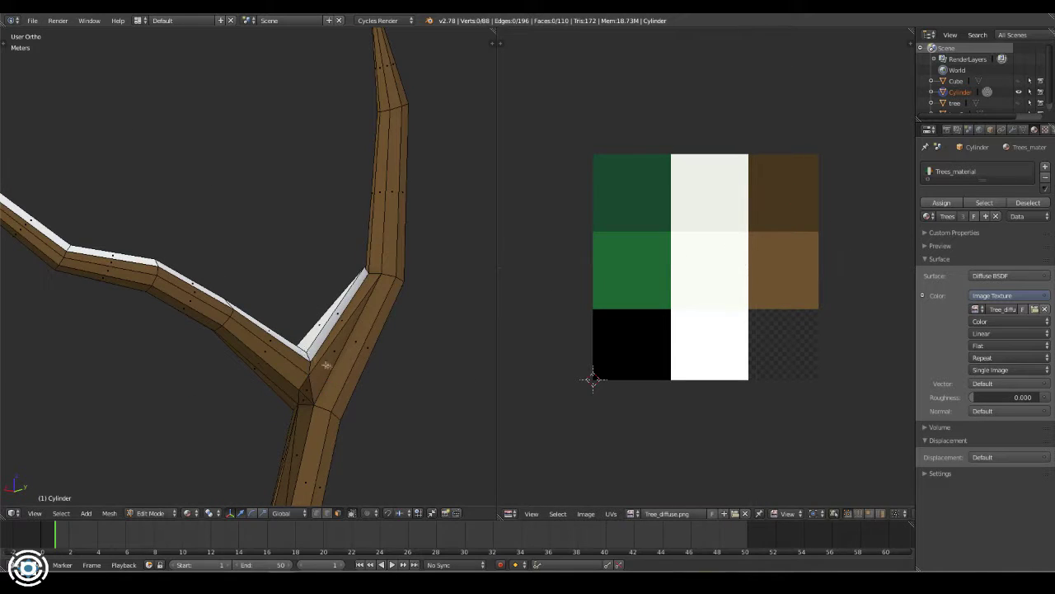
{"action": "mouse_move", "coordinate": [346, 330]}
{"action": "middle_mouse_down"}
{"action": "mouse_move", "coordinate": [310, 307]}
{"action": "mouse_move", "coordinate": [372, 138]}
{"action": "mouse_move", "coordinate": [401, 165]}
{"action": "middle_mouse_up"}
{"action": "key", "text": "Tab"}
{"action": "scroll", "coordinate": [313, 313], "scroll_direction": "down", "scroll_amount": 3}
{"action": "key", "text": "Tab"}
{"action": "left_click", "coordinate": [349, 150]}
{"action": "middle_click_drag", "start_coordinate": [374, 248], "coordinate": [419, 327]}
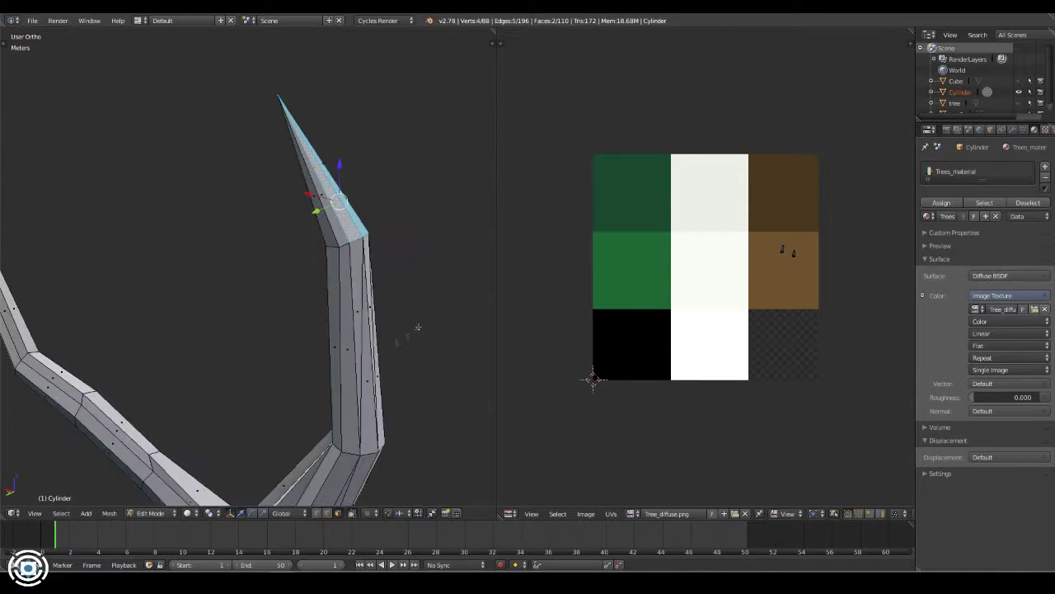
{"action": "mouse_move", "coordinate": [429, 285]}
{"action": "middle_mouse_down"}
{"action": "mouse_move", "coordinate": [415, 327]}
{"action": "mouse_move", "coordinate": [401, 294]}
{"action": "mouse_move", "coordinate": [311, 303]}
{"action": "mouse_move", "coordinate": [462, 255]}
{"action": "middle_mouse_up"}
{"action": "key", "text": "ctrl+KP_Add"}
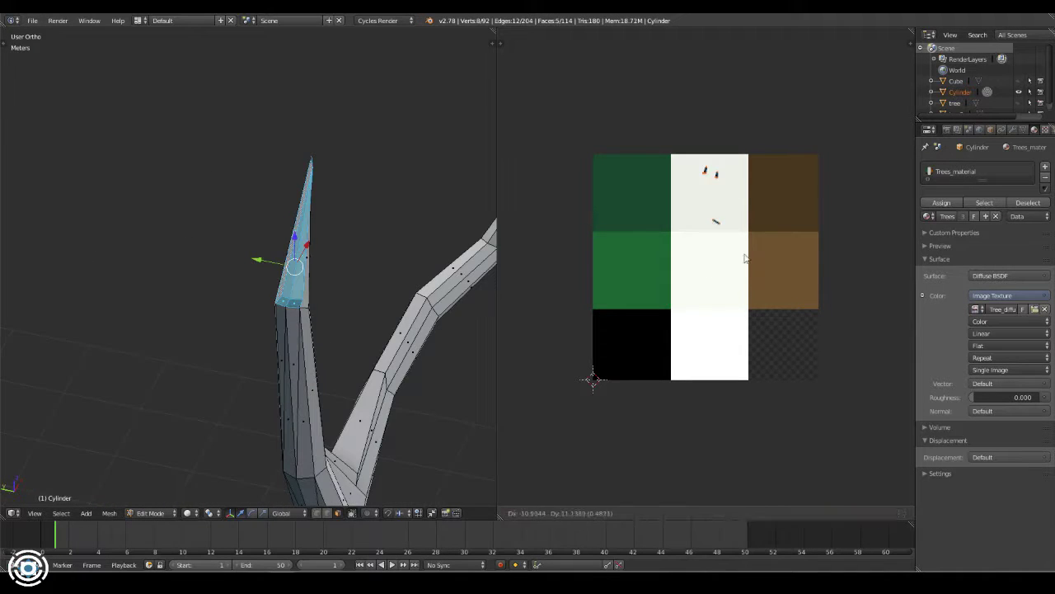
{"action": "left_click", "coordinate": [744, 259]}
Preview the textured tree, touch up a branch-tip face, and return to Object Mode
{"action": "key", "text": "a"}
{"action": "middle_click_drag", "start_coordinate": [363, 272], "coordinate": [393, 285]}
{"action": "key", "text": "alt+z"}
{"action": "middle_click_drag", "start_coordinate": [422, 337], "coordinate": [244, 259]}
{"action": "key", "text": "alt+z"}
{"action": "middle_click_drag", "start_coordinate": [335, 200], "coordinate": [318, 330]}
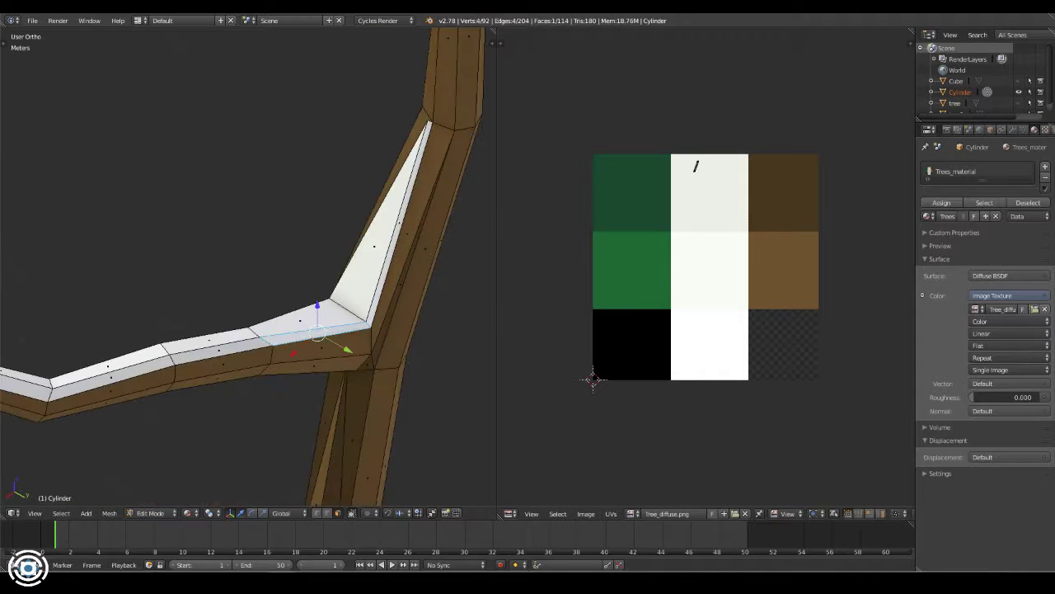
{"action": "middle_click_drag", "start_coordinate": [371, 248], "coordinate": [453, 272]}
{"action": "mouse_move", "coordinate": [131, 321]}
{"action": "middle_mouse_down"}
{"action": "mouse_move", "coordinate": [247, 272]}
{"action": "mouse_move", "coordinate": [216, 303]}
{"action": "mouse_move", "coordinate": [272, 346]}
{"action": "middle_mouse_up"}
{"action": "key", "text": "a"}
{"action": "right_click", "coordinate": [297, 387]}
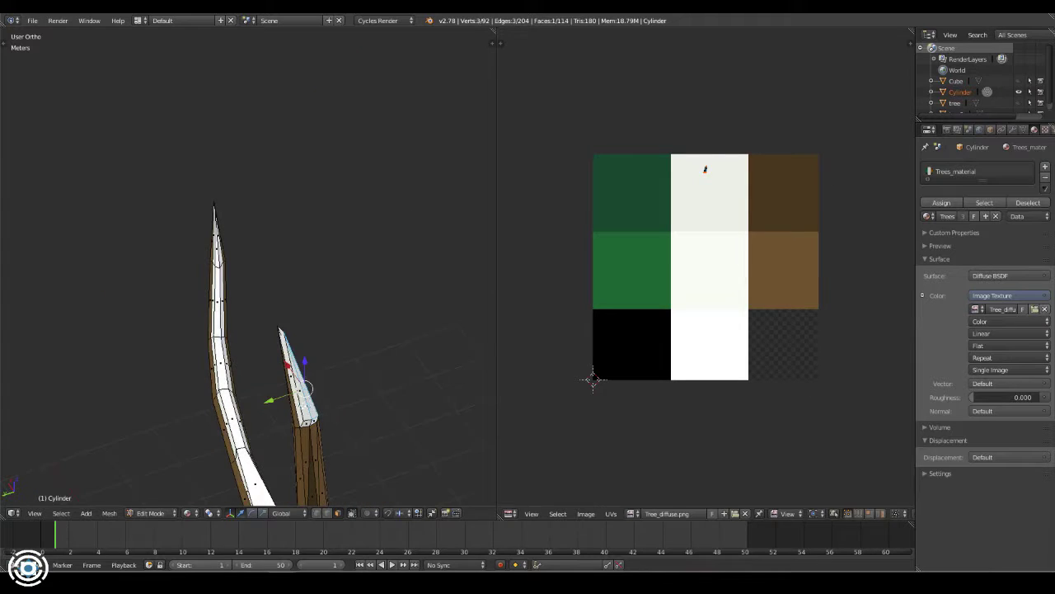
{"action": "mouse_move", "coordinate": [363, 387]}
{"action": "middle_mouse_down"}
{"action": "mouse_move", "coordinate": [272, 330]}
{"action": "mouse_move", "coordinate": [215, 272]}
{"action": "middle_mouse_up"}
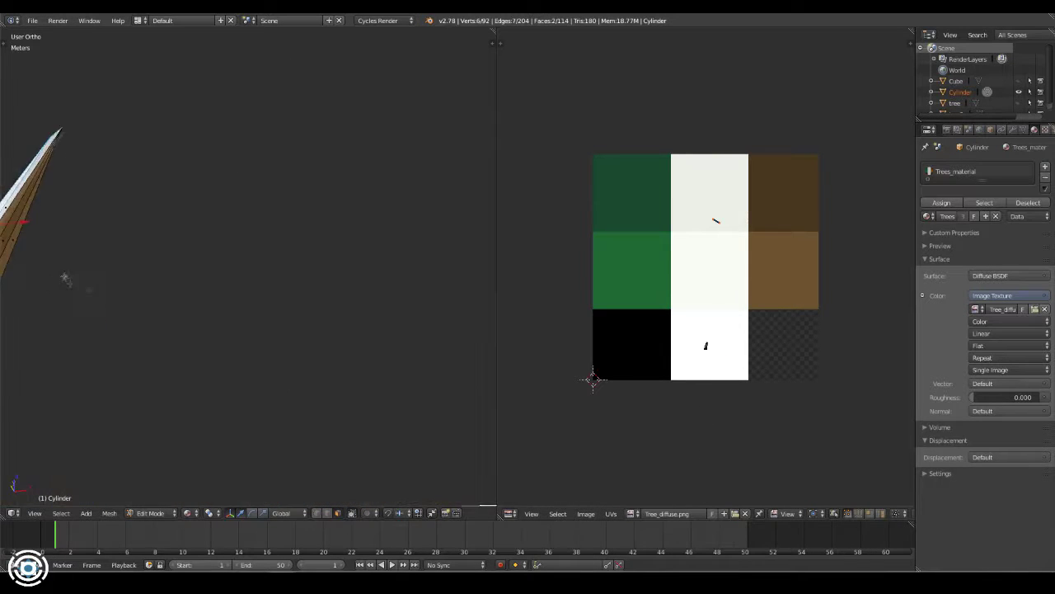
{"action": "key", "text": "Tab"}
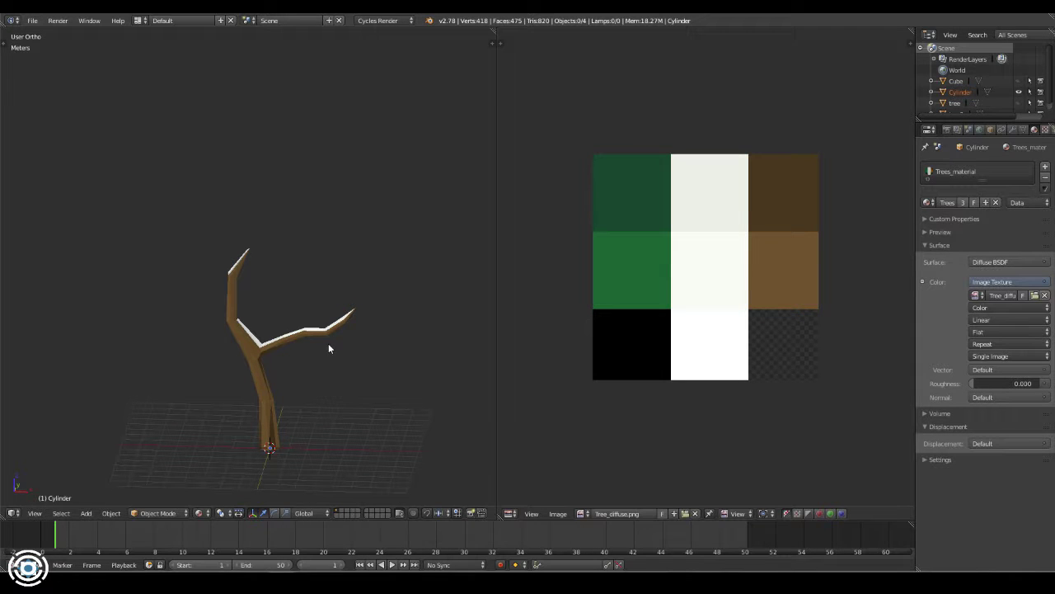
Turn the bare tree 90 degrees about Z beside the snowy pines
{"action": "left_click_drag", "start_coordinate": [1014, 122], "coordinate": [1014, 140]}
{"action": "left_click", "coordinate": [957, 82]}
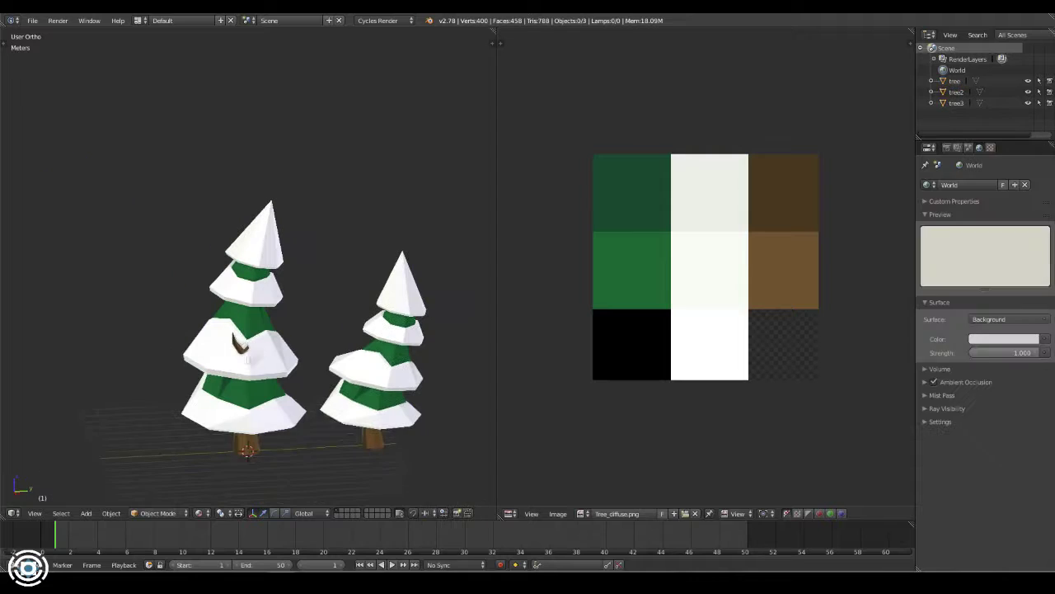
{"action": "key", "text": "z"}
{"action": "key", "text": "9"}
{"action": "key", "text": "0"}
{"action": "left_click", "coordinate": [286, 346]}
{"action": "scroll", "coordinate": [297, 322], "scroll_direction": "down", "scroll_amount": 3}
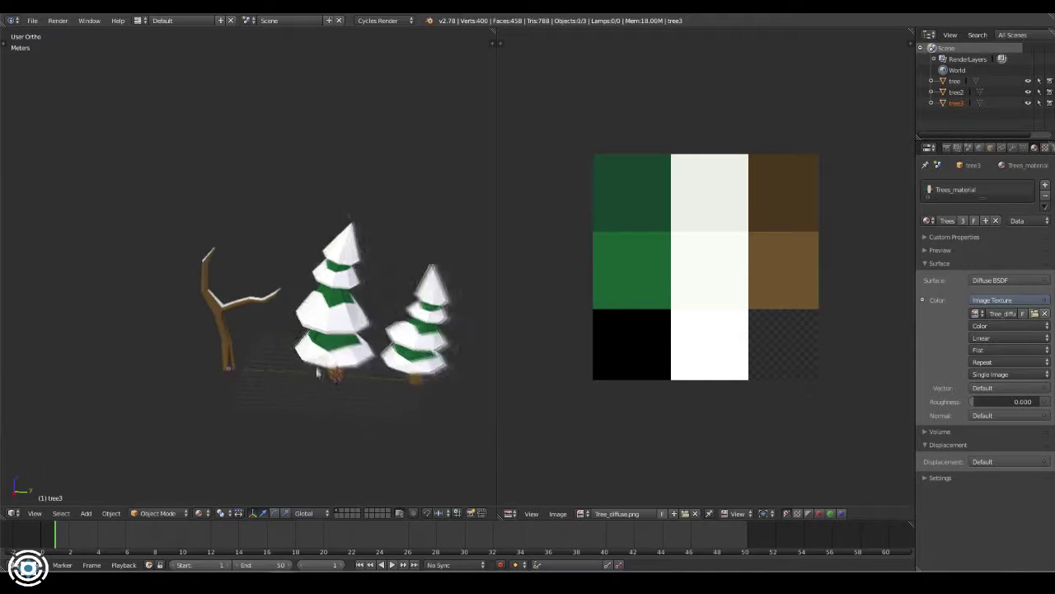
{"action": "scroll", "coordinate": [310, 309], "scroll_direction": "up", "scroll_amount": 3}
{"action": "middle_click_drag", "start_coordinate": [309, 309], "coordinate": [144, 290], "text": "shift"}
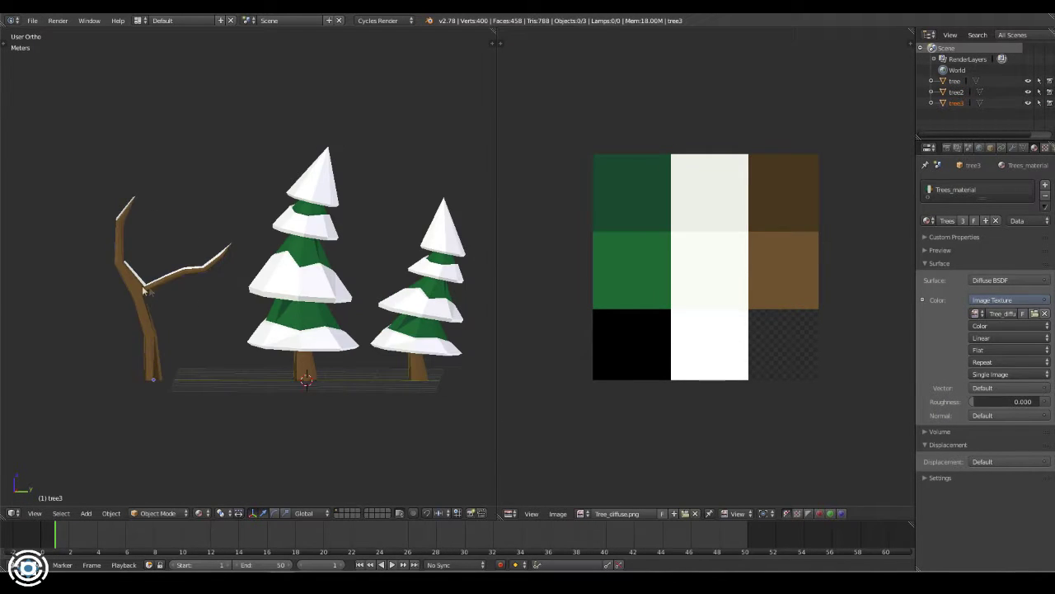
{"action": "middle_click_drag", "start_coordinate": [189, 379], "coordinate": [324, 368]}
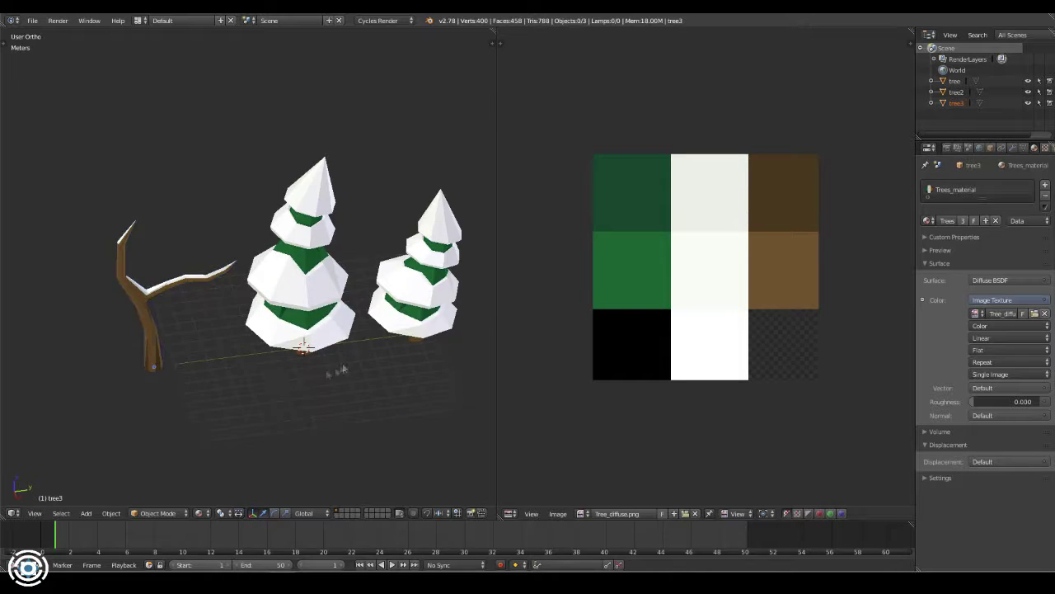
Add a cylinder to the scene and look at it from the front view
{"action": "left_click", "coordinate": [351, 413]}
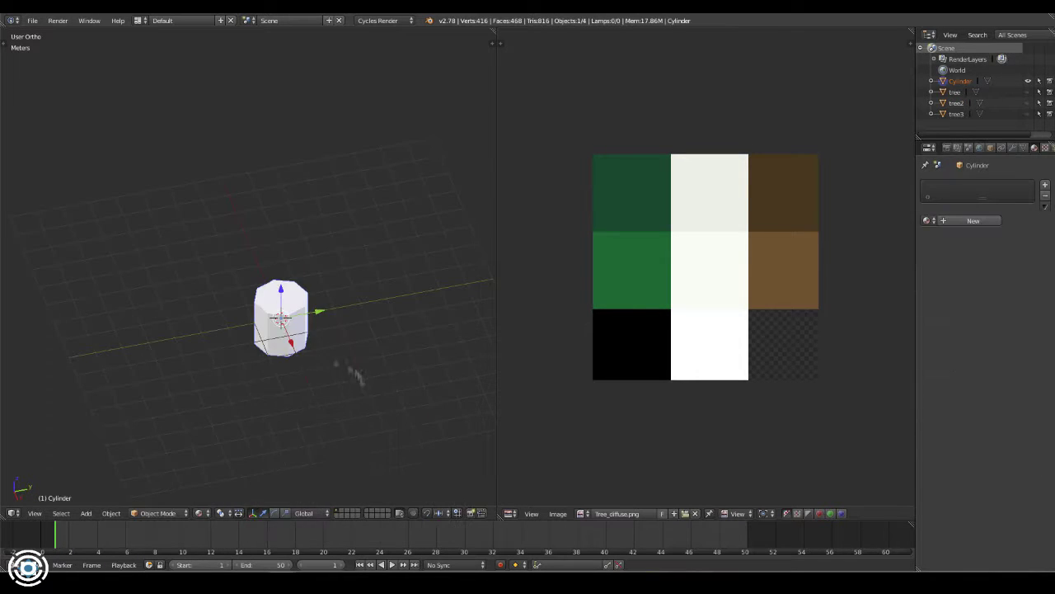
{"action": "key", "text": "KP_1"}
{"action": "key", "text": "ctrl+shift+alt+c"}
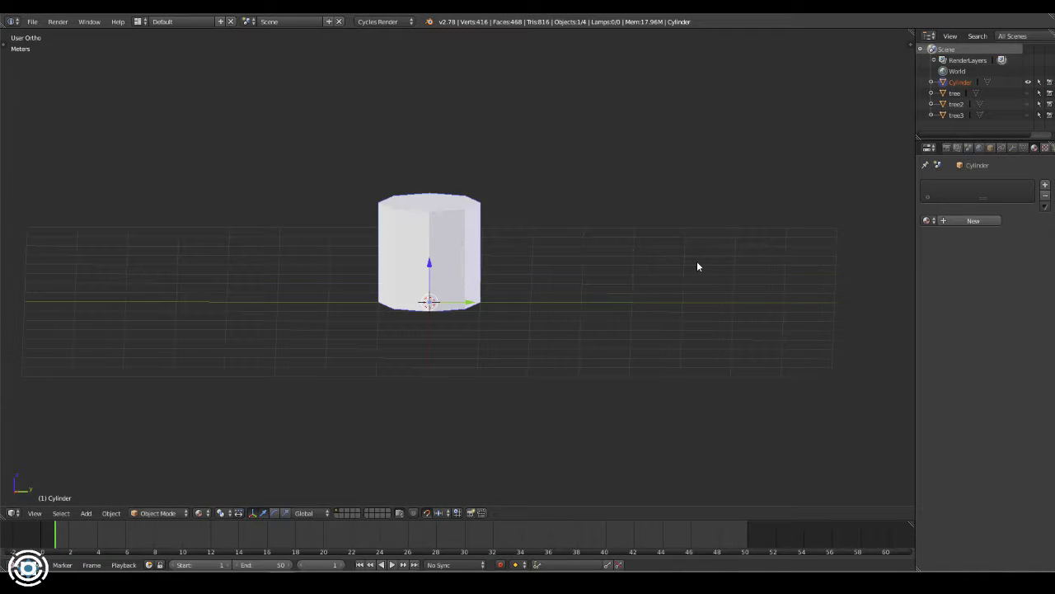
{"action": "key", "text": "Escape"}
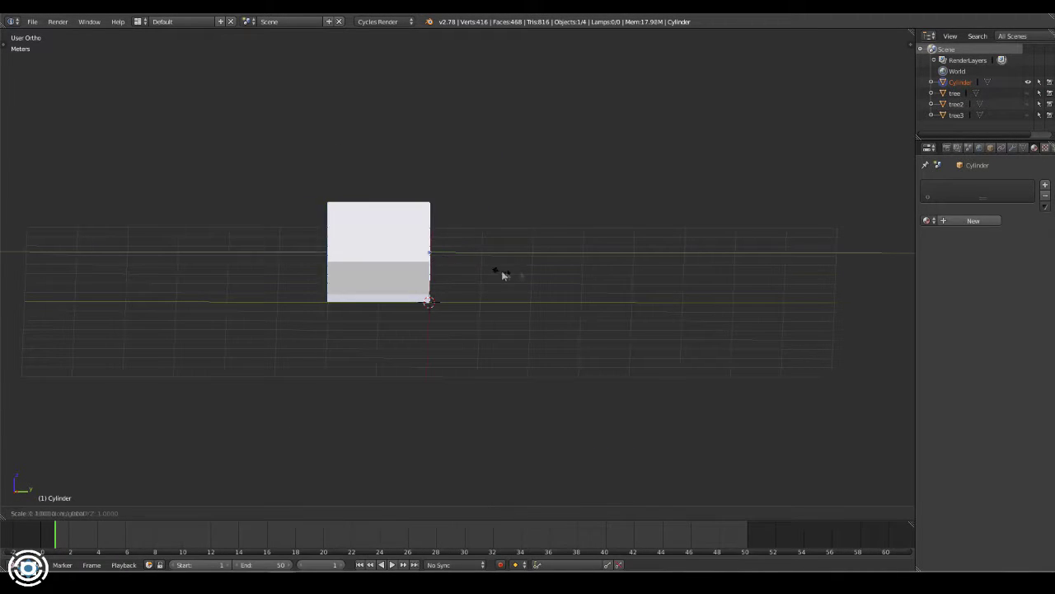
{"action": "left_click", "coordinate": [581, 293]}
{"action": "left_click", "coordinate": [582, 294]}
Stretch the cylinder along Y into a long log shape
{"action": "key", "text": "s"}
{"action": "key", "text": "y"}
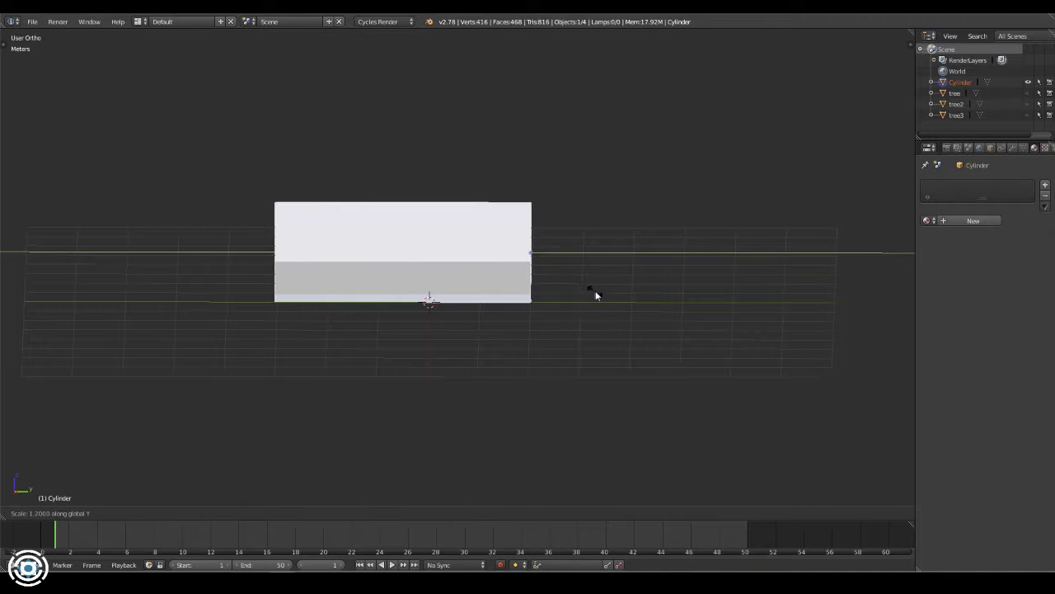
{"action": "left_click", "coordinate": [596, 294]}
{"action": "key", "text": "g"}
{"action": "key", "text": "y"}
{"action": "left_click", "coordinate": [627, 292]}
{"action": "key", "text": "s"}
{"action": "key", "text": "y"}
{"action": "left_click", "coordinate": [641, 292]}
Edit the log mesh, scaling around individual origins, to form an angled stub near its left end
{"action": "middle_click_drag", "start_coordinate": [460, 254], "coordinate": [481, 324]}
{"action": "key", "text": "Tab"}
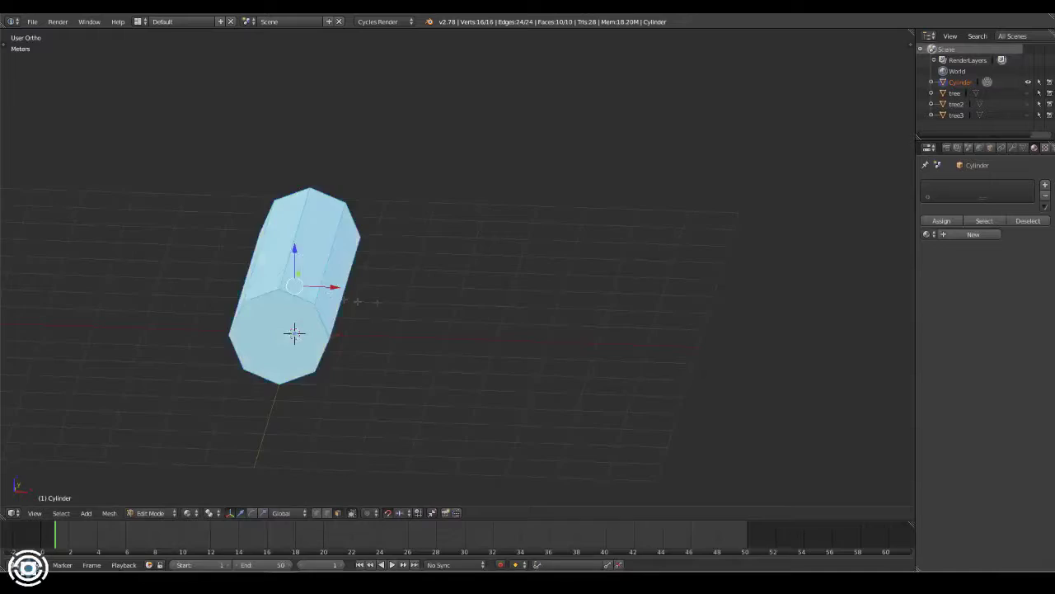
{"action": "key", "text": "a"}
{"action": "mouse_move", "coordinate": [594, 339]}
{"action": "middle_mouse_down"}
{"action": "mouse_move", "coordinate": [540, 337]}
{"action": "mouse_move", "coordinate": [719, 399]}
{"action": "middle_mouse_up"}
{"action": "key", "text": "s"}
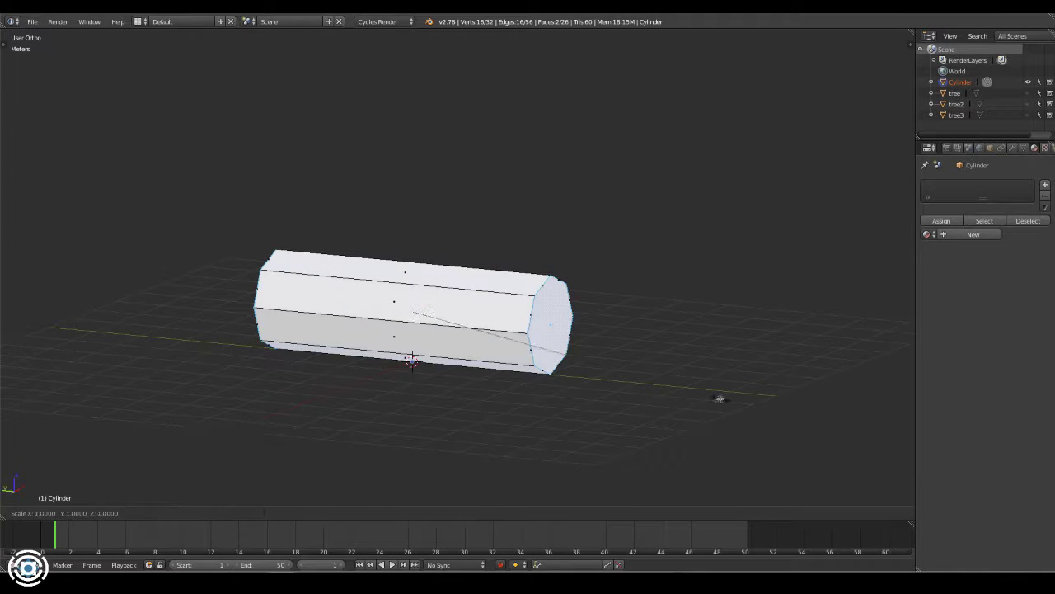
{"action": "left_click", "coordinate": [236, 478]}
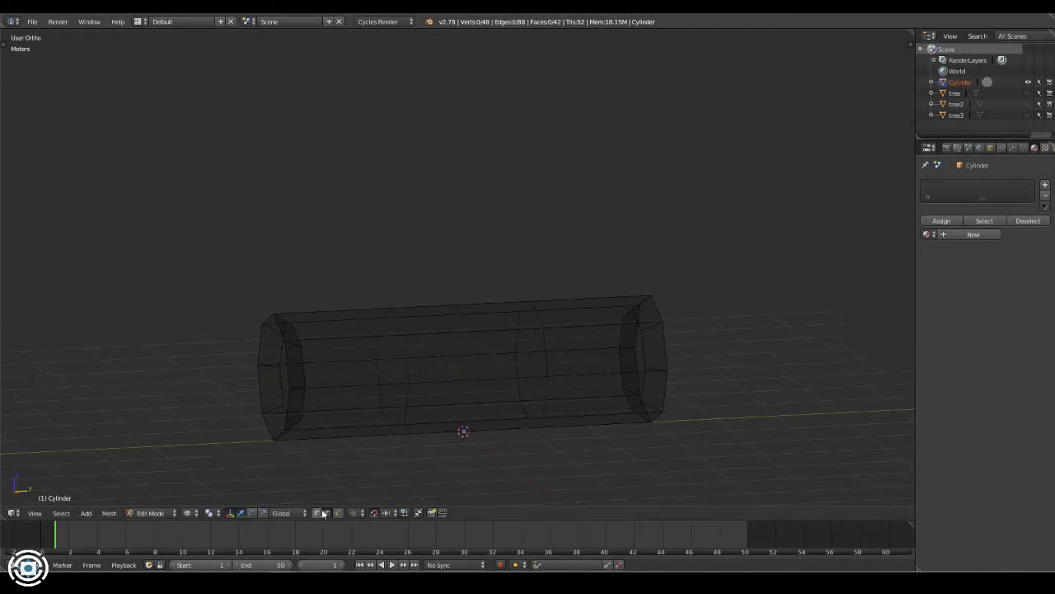
{"action": "key", "text": "z"}
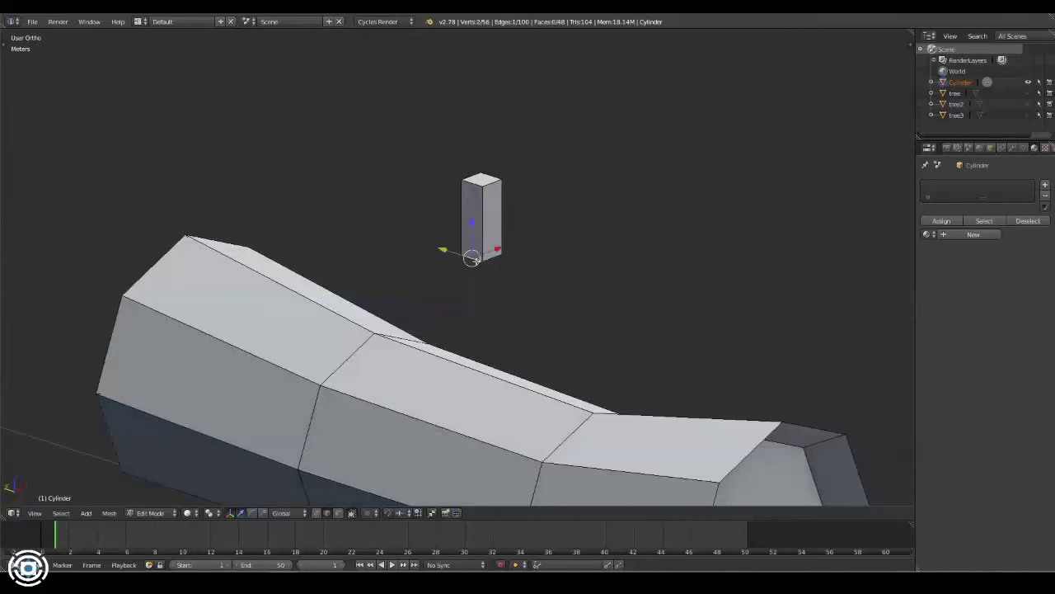
{"action": "middle_click_drag", "start_coordinate": [529, 266], "coordinate": [494, 268]}
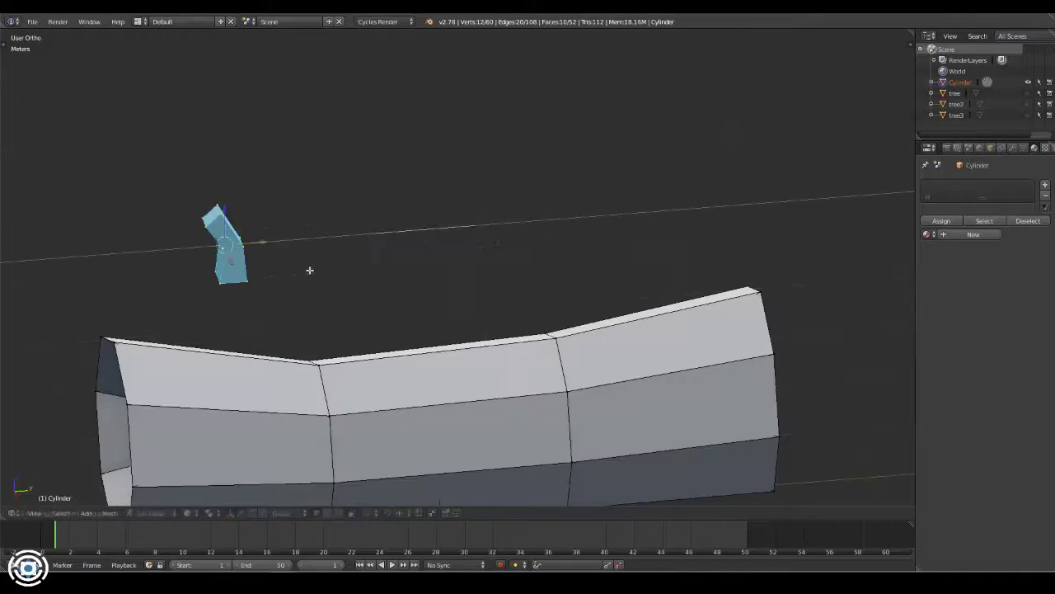
{"action": "middle_click_drag", "start_coordinate": [315, 339], "coordinate": [743, 350]}
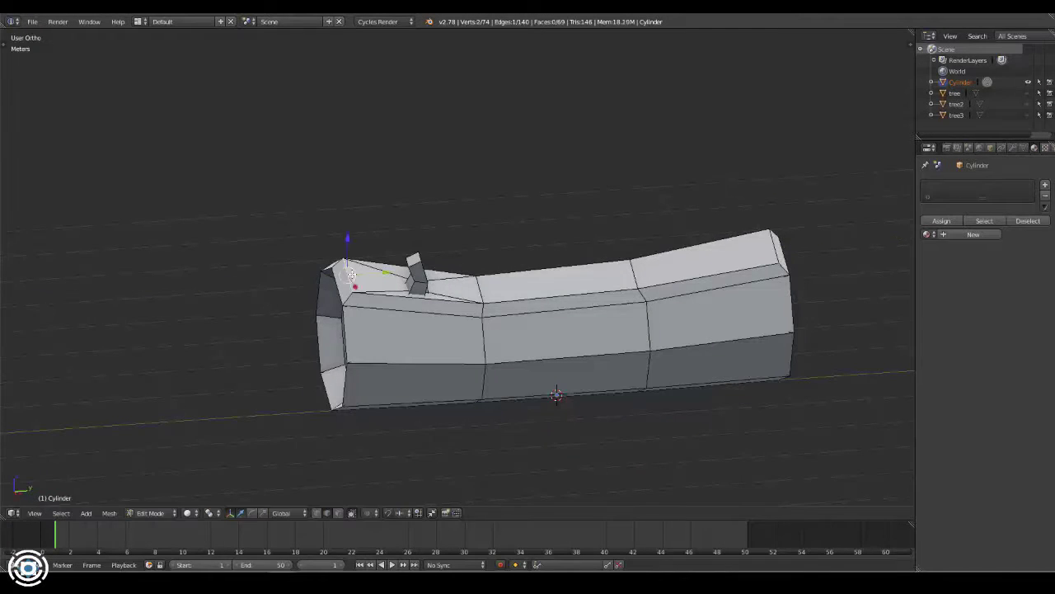
{"action": "scroll", "coordinate": [352, 275], "scroll_direction": "up", "scroll_amount": 5}
Delete the sloped face beside the stub and fill the hole with a new face
{"action": "mouse_move", "coordinate": [352, 274]}
{"action": "middle_mouse_down"}
{"action": "mouse_move", "coordinate": [387, 239]}
{"action": "mouse_move", "coordinate": [534, 480]}
{"action": "mouse_move", "coordinate": [494, 371]}
{"action": "middle_mouse_up"}
{"action": "right_click", "coordinate": [388, 239]}
{"action": "scroll", "coordinate": [535, 480], "scroll_direction": "up", "scroll_amount": 4}
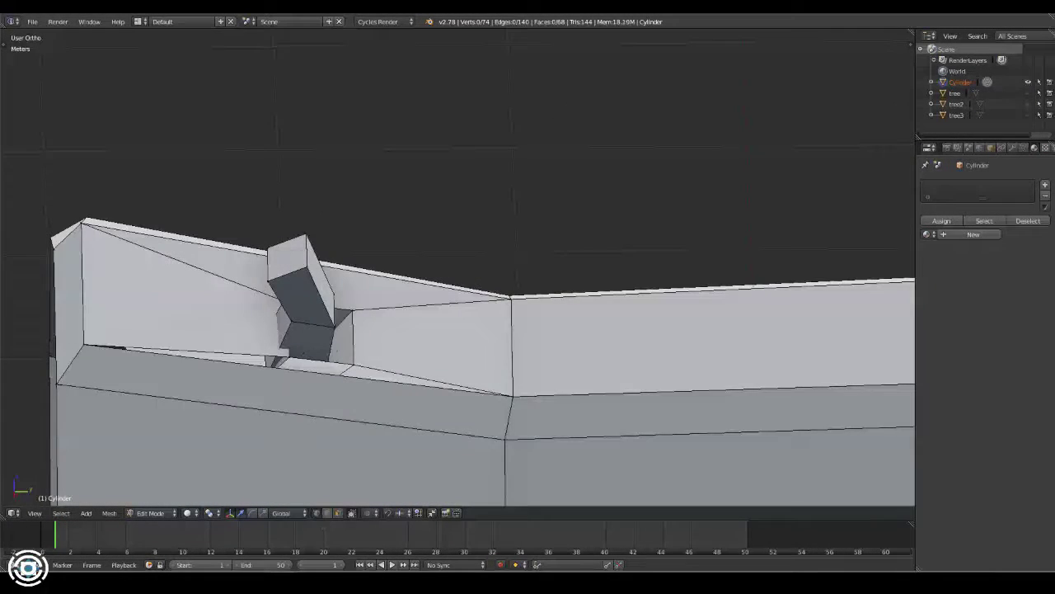
{"action": "right_click", "coordinate": [174, 353]}
{"action": "middle_click_drag", "start_coordinate": [173, 353], "coordinate": [360, 372]}
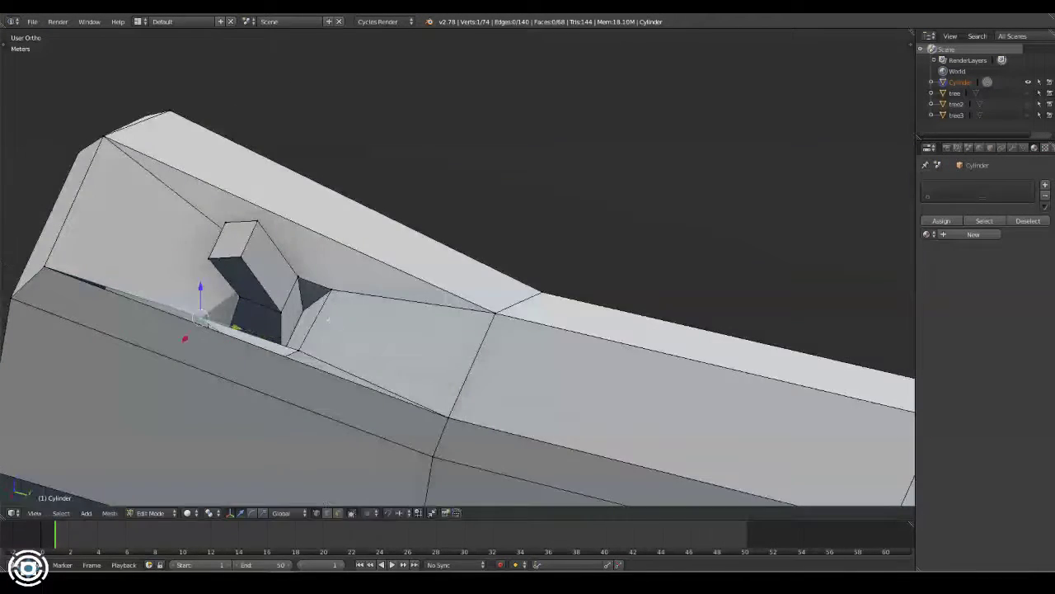
{"action": "middle_click_drag", "start_coordinate": [329, 320], "coordinate": [350, 363]}
{"action": "right_click", "coordinate": [350, 364]}
{"action": "key", "text": "x"}
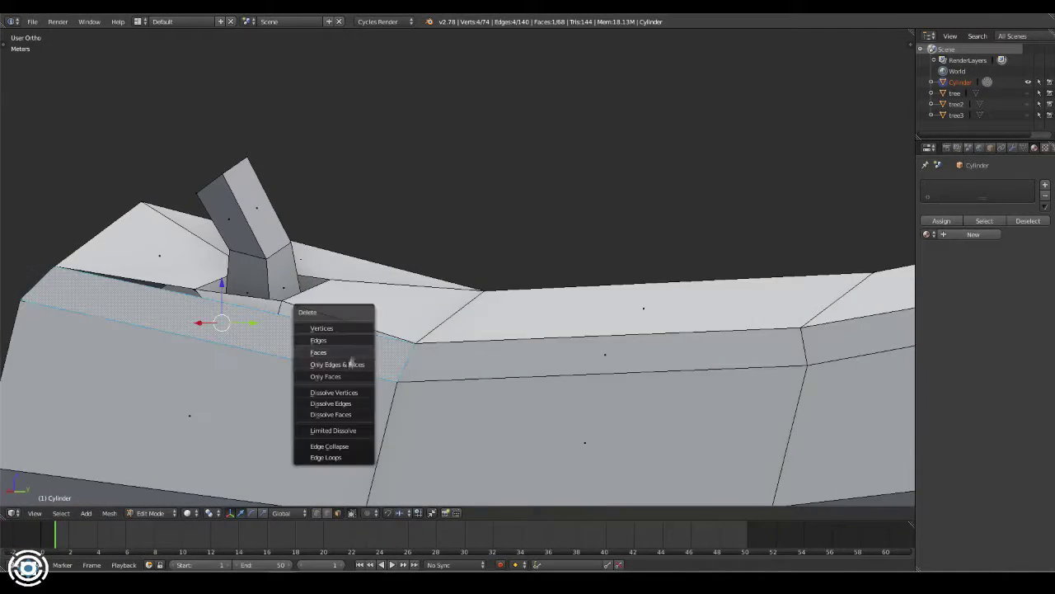
{"action": "left_click", "coordinate": [346, 376]}
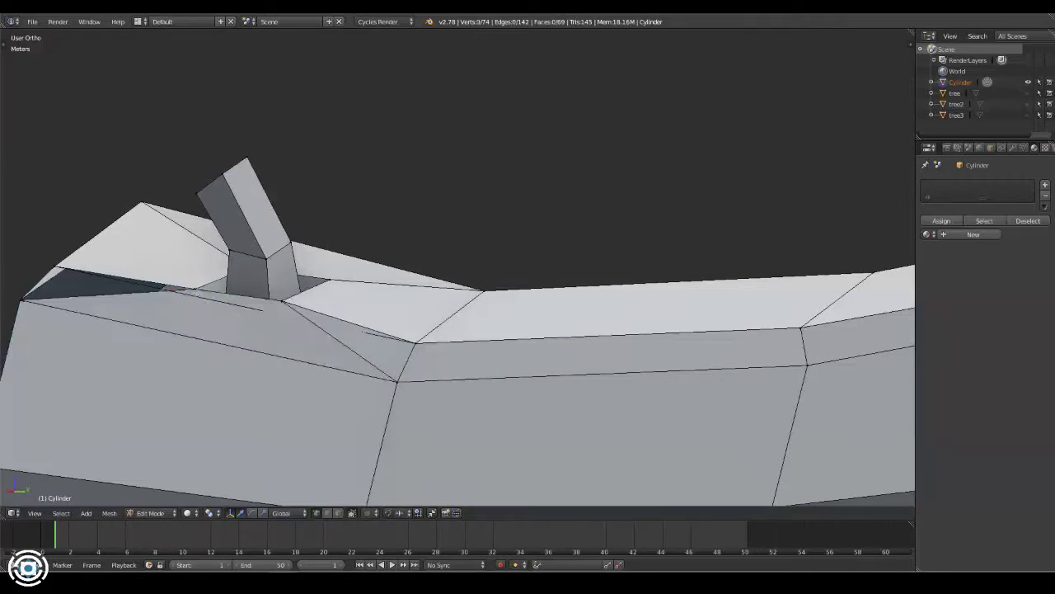
{"action": "key", "text": "f"}
{"action": "middle_click_drag", "start_coordinate": [347, 346], "coordinate": [343, 246]}
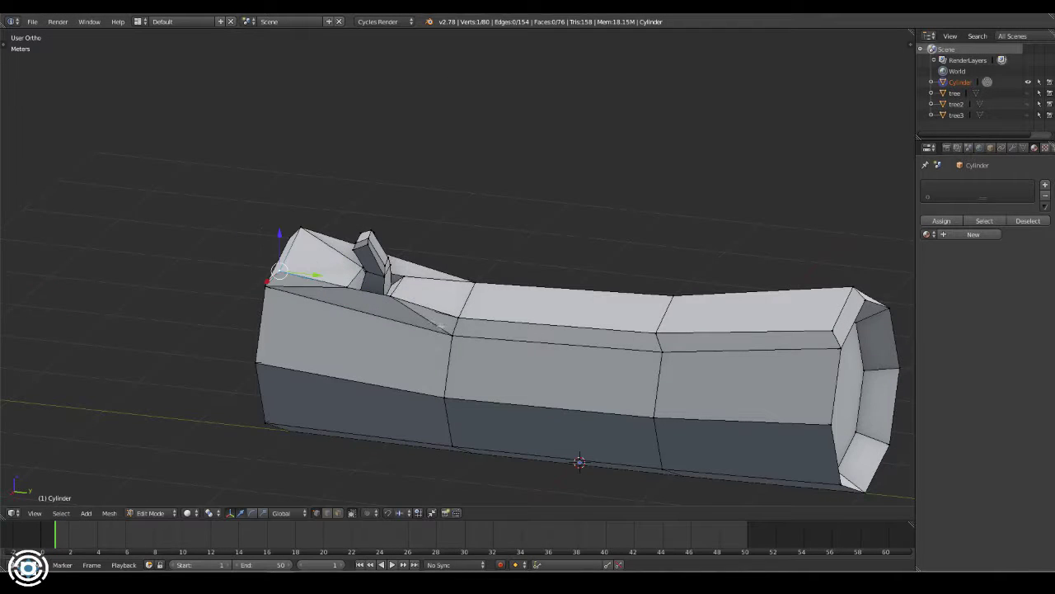
Remove the extra edge near the stub and split the view with an Image Editor
{"action": "key", "text": "x"}
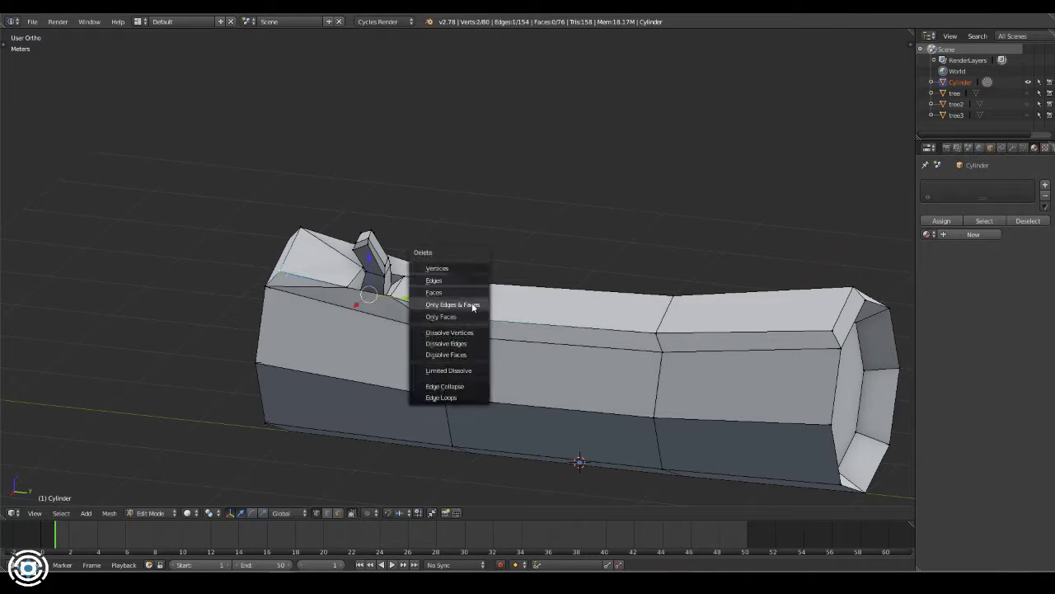
{"action": "left_click", "coordinate": [424, 304]}
{"action": "key", "text": "g"}
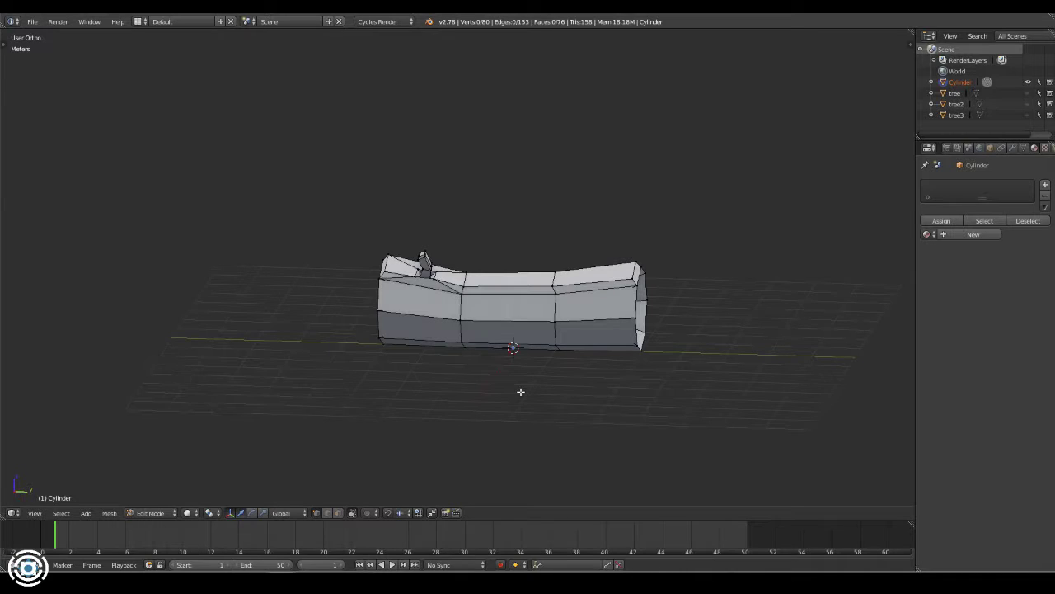
{"action": "left_click", "coordinate": [420, 513]}
{"action": "left_click", "coordinate": [450, 452]}
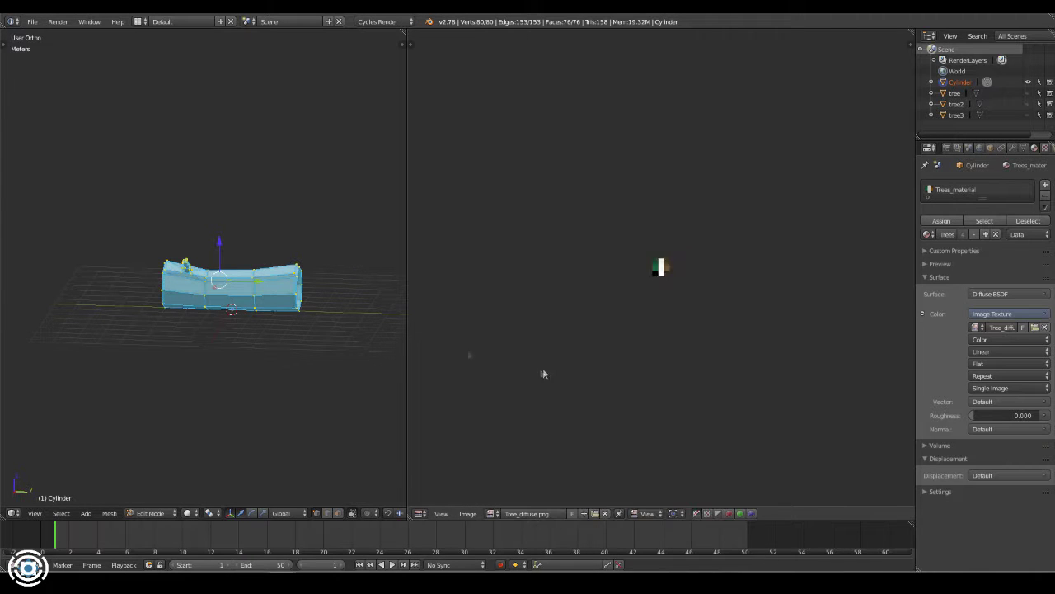
Unwrap the log, scale its UVs onto the brown cell, and select its end cap and top faces
{"action": "key", "text": "u"}
{"action": "left_click", "coordinate": [248, 281]}
{"action": "key", "text": "s"}
{"action": "scroll", "coordinate": [206, 289], "scroll_direction": "up", "scroll_amount": 3}
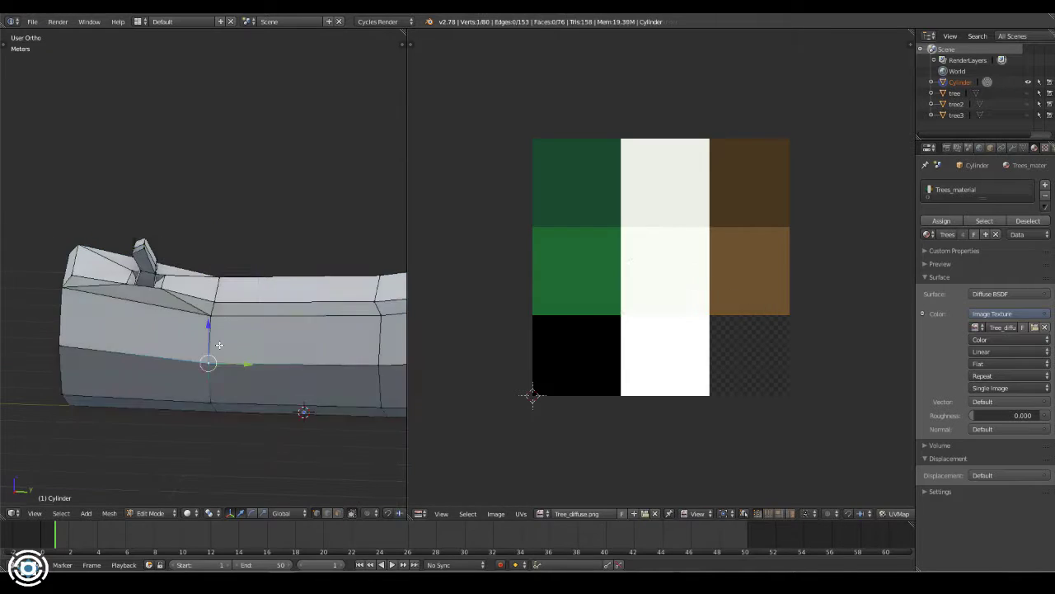
{"action": "key", "text": "g"}
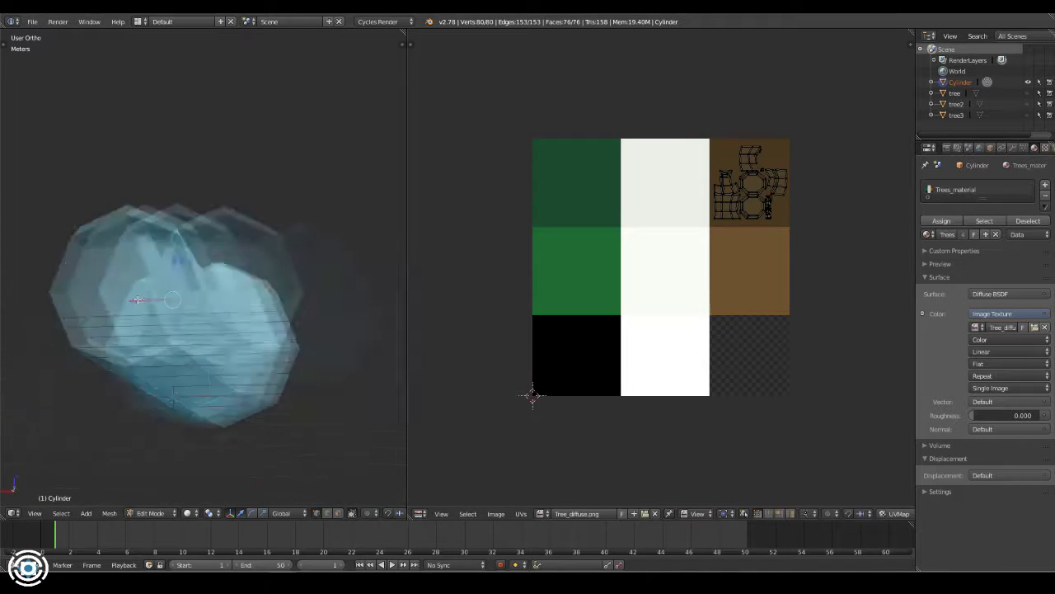
{"action": "right_click", "coordinate": [176, 326]}
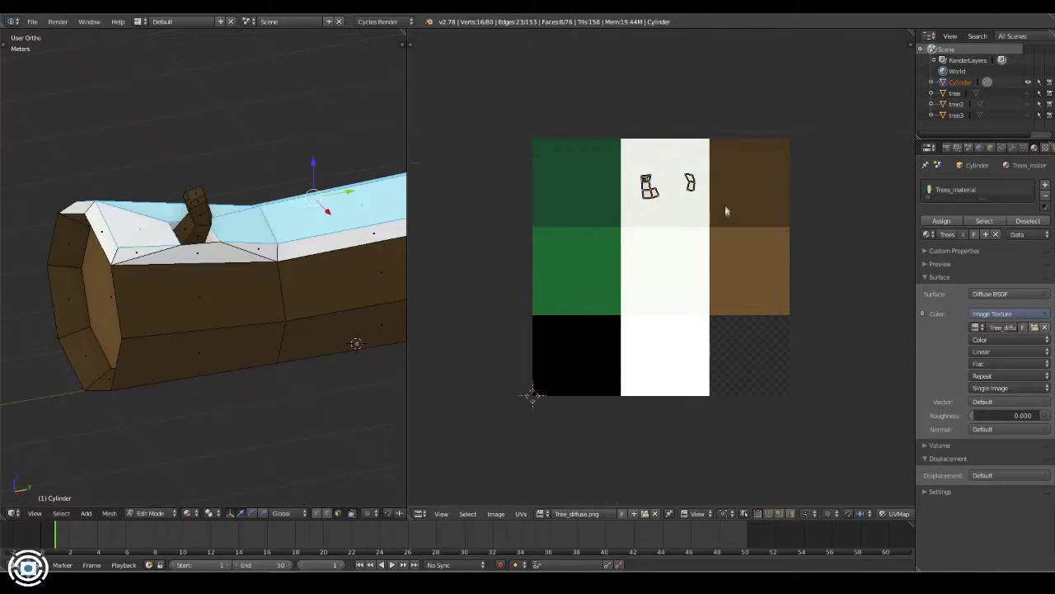
{"action": "right_click", "coordinate": [261, 226]}
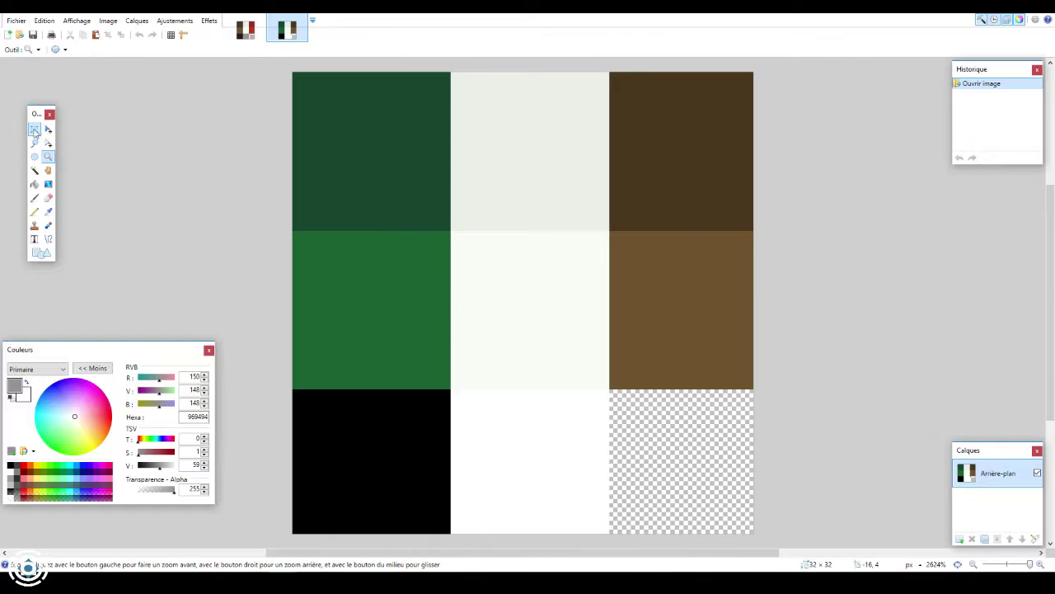
Fill the bottom-right palette cell darker brown, save, and reload Tree_diffuse.png in Blender
{"action": "left_click_drag", "start_coordinate": [611, 72], "coordinate": [750, 230]}
{"action": "key", "text": "ctrl+c"}
{"action": "key", "text": "ctrl+v"}
{"action": "left_click_drag", "start_coordinate": [700, 182], "coordinate": [695, 448]}
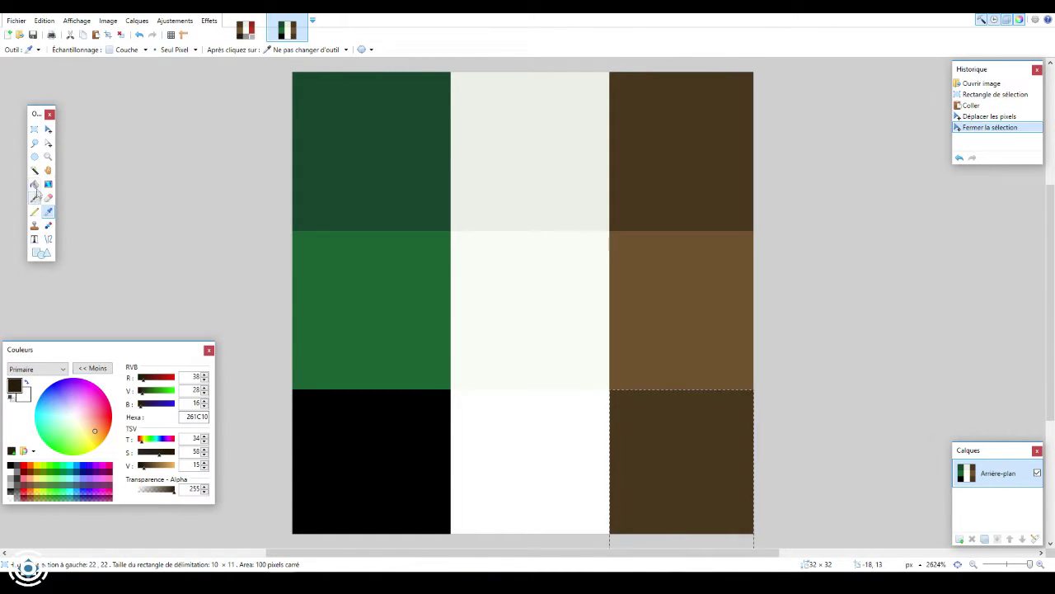
{"action": "left_click", "coordinate": [34, 184]}
{"action": "left_click", "coordinate": [674, 469]}
{"action": "key", "text": "s"}
{"action": "key", "text": "ctrl+d"}
{"action": "key", "text": "ctrl+s"}
{"action": "key", "text": "Return"}
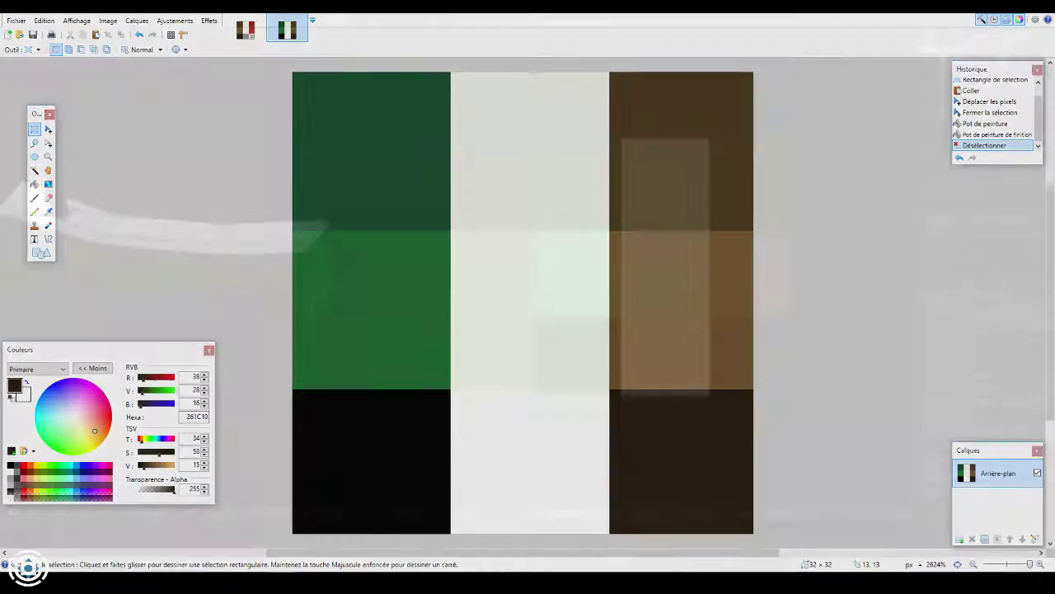
{"action": "left_click", "coordinate": [496, 513]}
{"action": "left_click", "coordinate": [528, 462]}
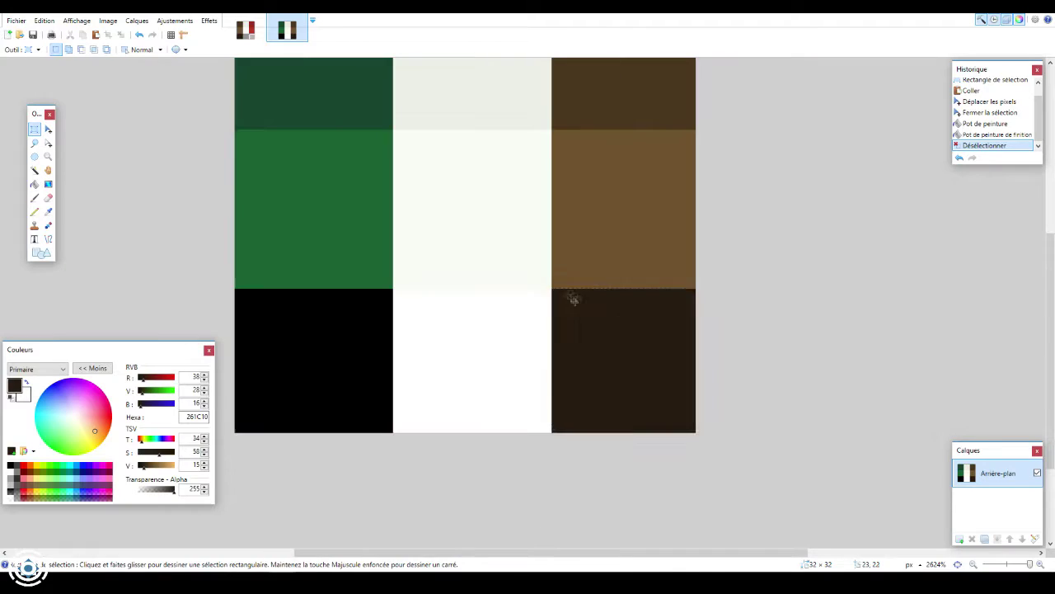
Refill the bottom-right palette cell dark brown and save the image again
{"action": "left_click_drag", "start_coordinate": [553, 289], "coordinate": [696, 432]}
{"action": "key", "text": "f"}
{"action": "left_click", "coordinate": [644, 309]}
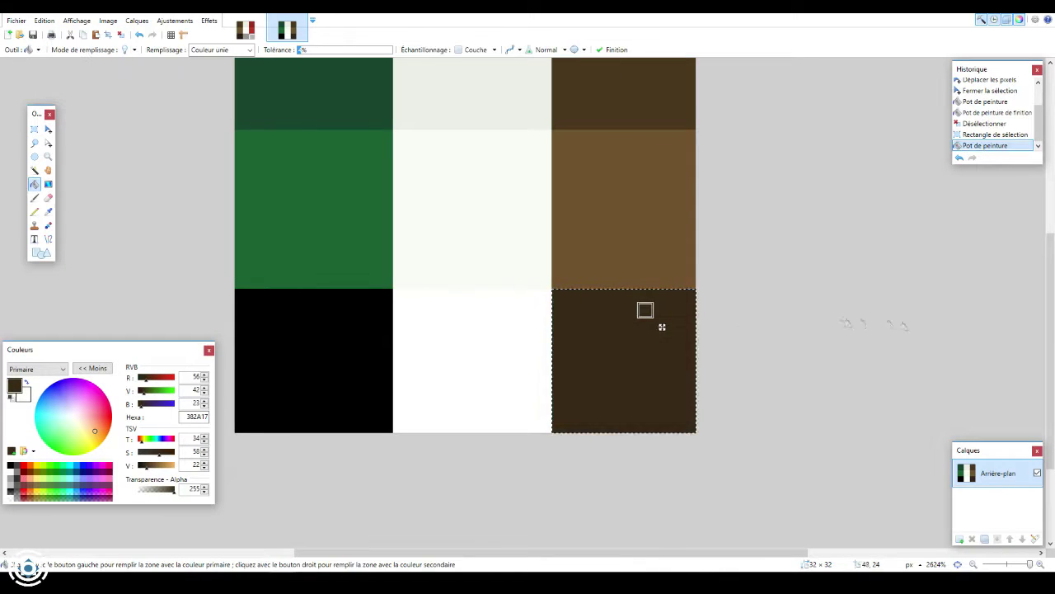
{"action": "scroll", "coordinate": [644, 369], "scroll_direction": "up", "scroll_amount": 1}
{"action": "key", "text": "ctrl+d"}
{"action": "key", "text": "b"}
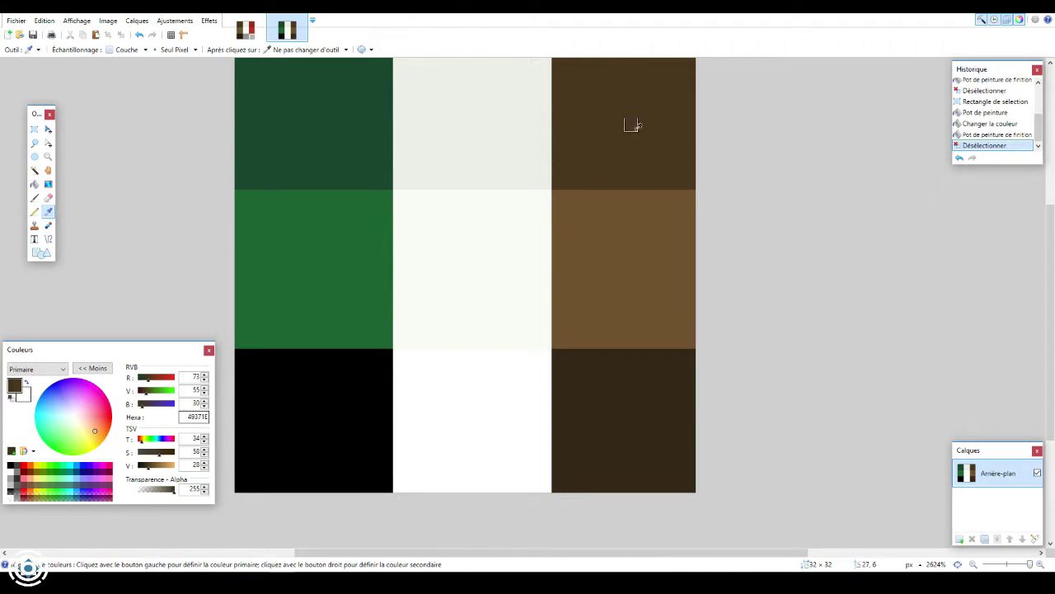
{"action": "key", "text": "s"}
{"action": "left_click_drag", "start_coordinate": [557, 352], "coordinate": [674, 482]}
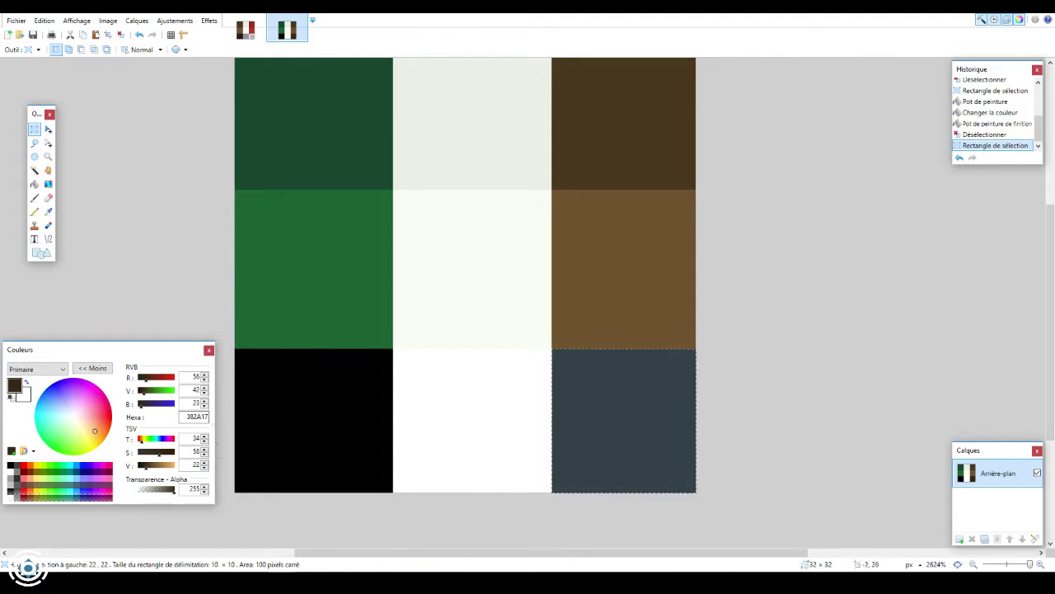
{"action": "key", "text": "f"}
{"action": "left_click", "coordinate": [601, 370]}
{"action": "key", "text": "ctrl+d"}
{"action": "key", "text": "s"}
{"action": "key", "text": "ctrl+s"}
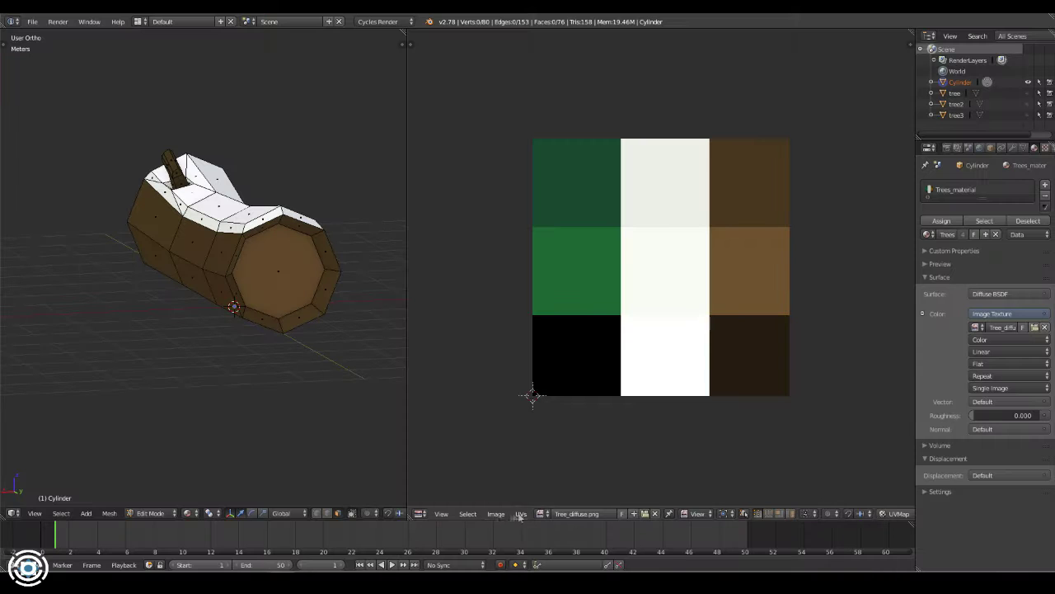
Select the faces at both ends of the log and put them on the dark brown palette cell
{"action": "middle_click_drag", "start_coordinate": [248, 289], "coordinate": [189, 247]}
{"action": "right_click", "coordinate": [175, 245], "text": "shift"}
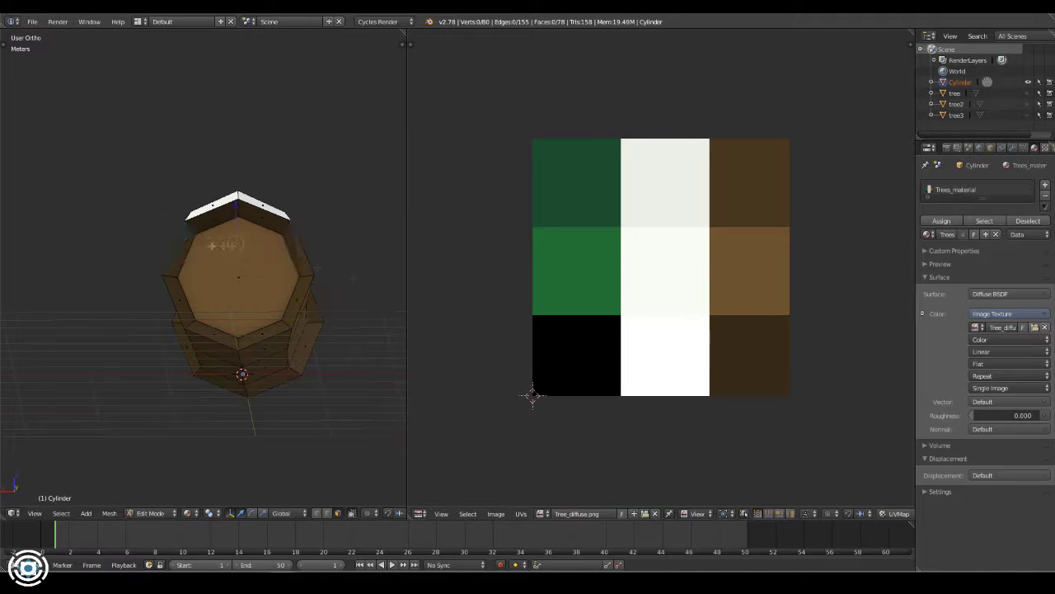
{"action": "middle_click_drag", "start_coordinate": [239, 280], "coordinate": [346, 229]}
{"action": "scroll", "coordinate": [346, 228], "scroll_direction": "up", "scroll_amount": 3}
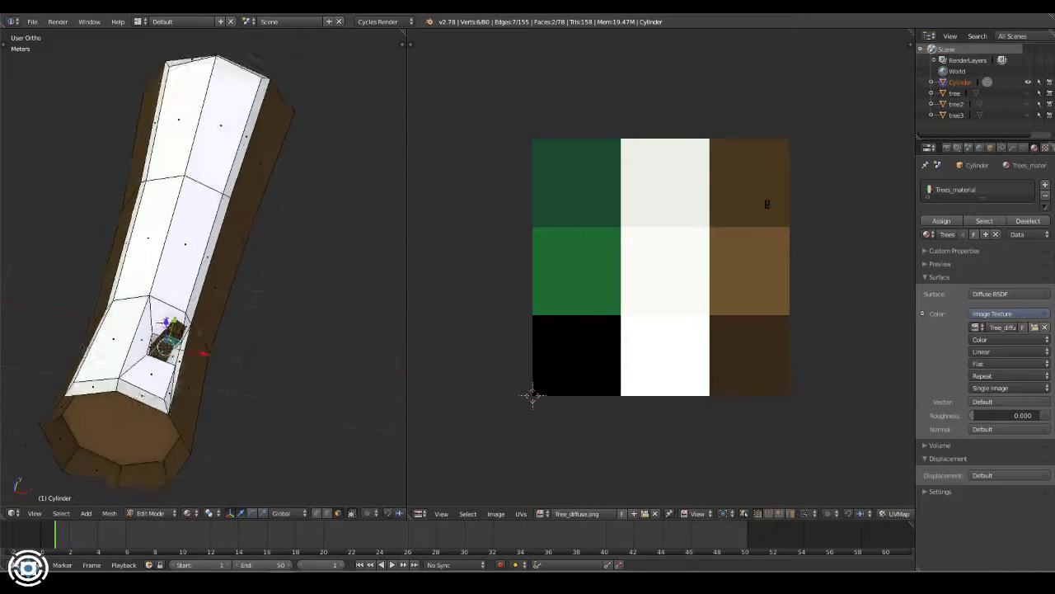
{"action": "middle_click_drag", "start_coordinate": [206, 247], "coordinate": [190, 273]}
{"action": "right_click", "coordinate": [243, 211]}
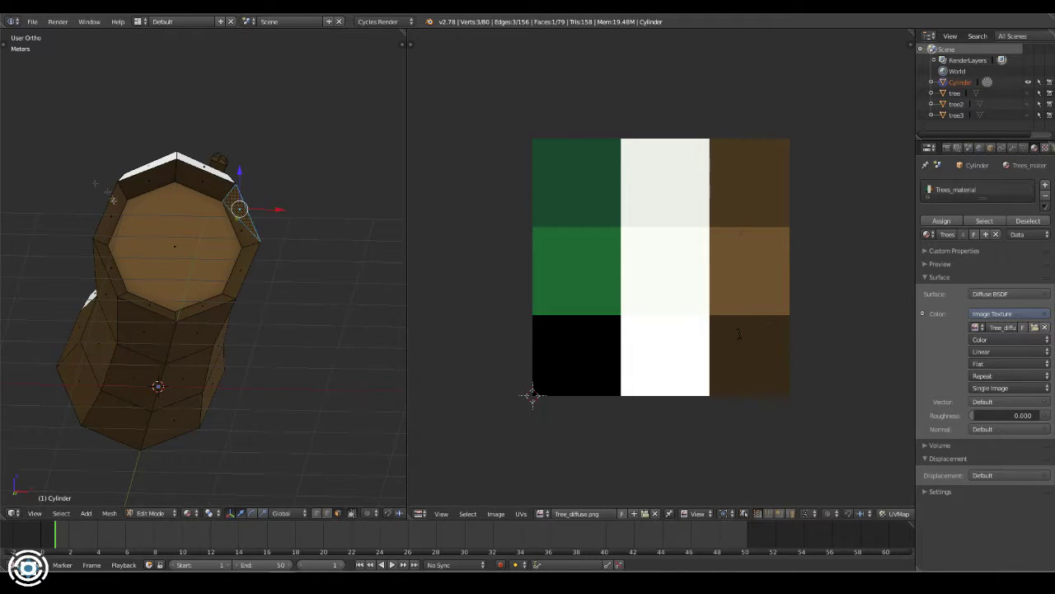
Return to Object Mode and unhide the bare branch and snowy pine trees beside the log
{"action": "key", "text": "Tab"}
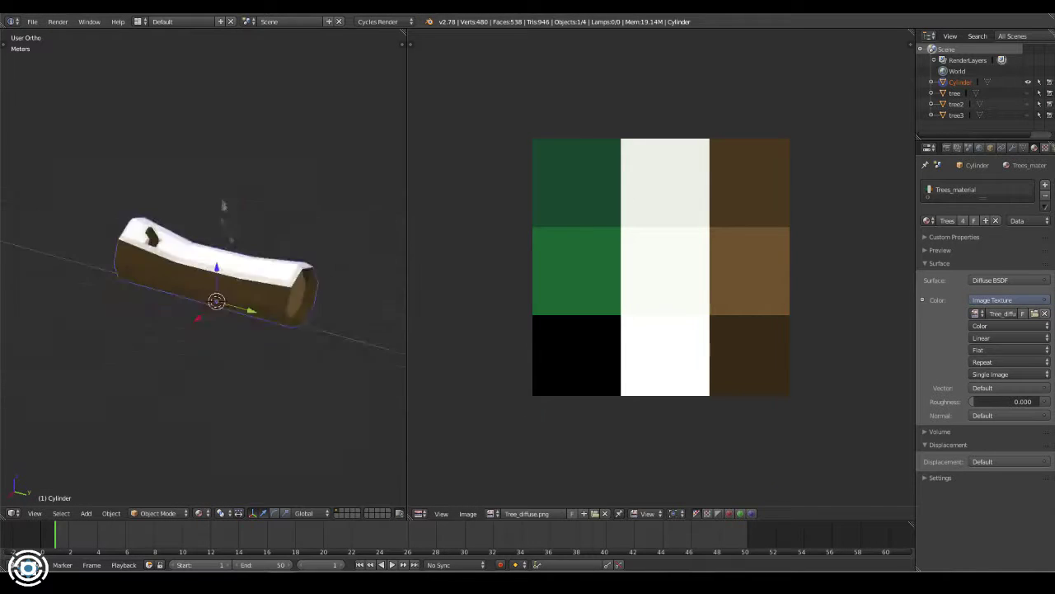
{"action": "key", "text": "alt+h"}
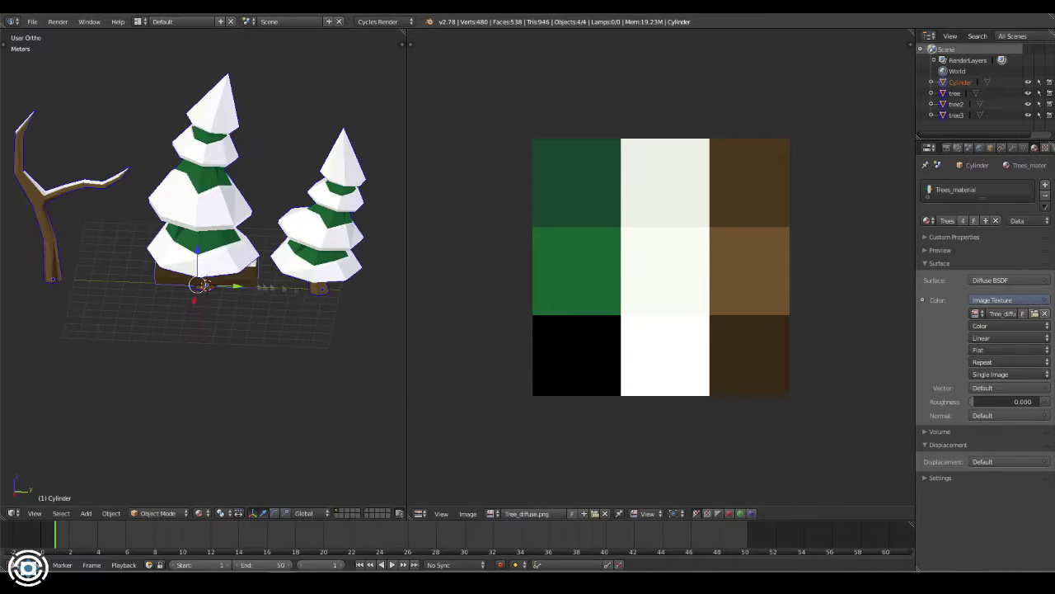
{"action": "mouse_move", "coordinate": [288, 309]}
{"action": "middle_mouse_down"}
{"action": "mouse_move", "coordinate": [247, 314]}
{"action": "mouse_move", "coordinate": [261, 288]}
{"action": "mouse_move", "coordinate": [226, 229]}
{"action": "middle_mouse_up"}
Send the message 'XD' in the Discord team chat
{"action": "key", "text": "alt+Tab"}
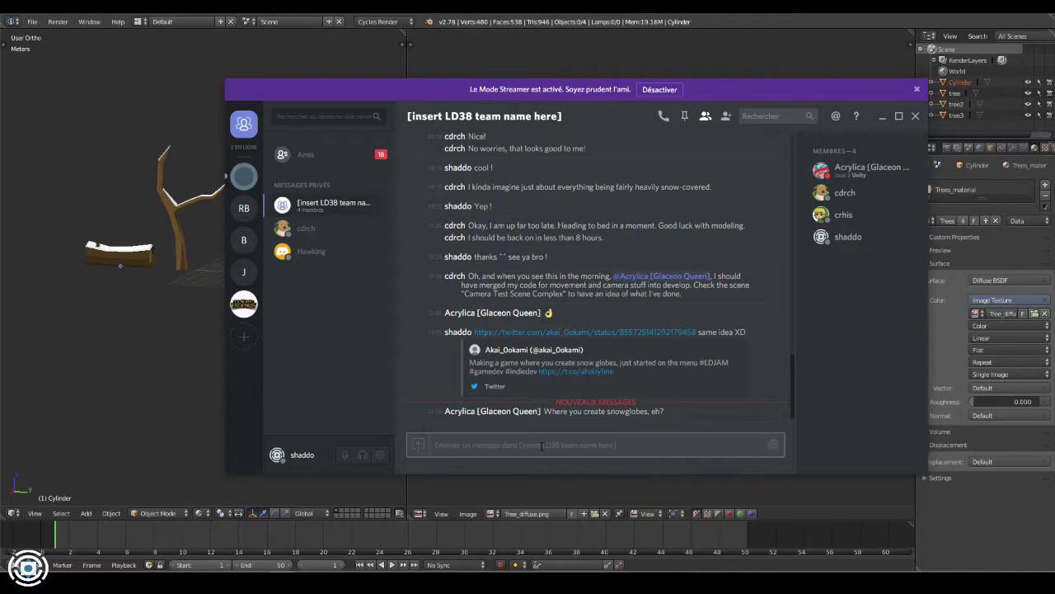
{"action": "type", "text": "XD"}
{"action": "key", "text": "Return"}
{"action": "key", "text": "alt+Tab"}
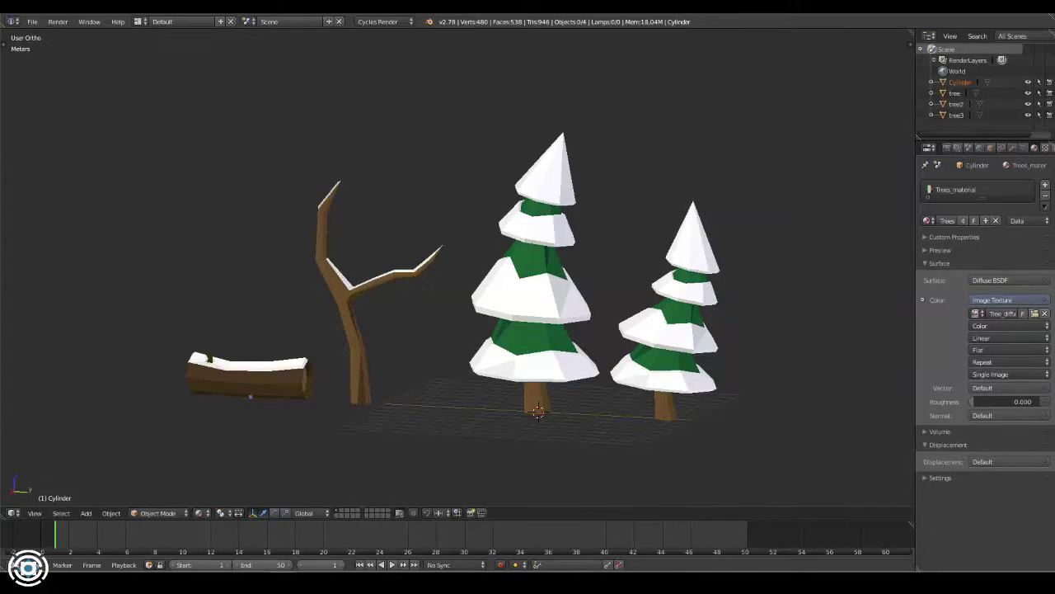
Paste and send the screenshot of the snowy trees and log, then hide Discord
{"action": "key", "text": "alt+Tab"}
{"action": "key", "text": "ctrl+v"}
{"action": "key", "text": "Return"}
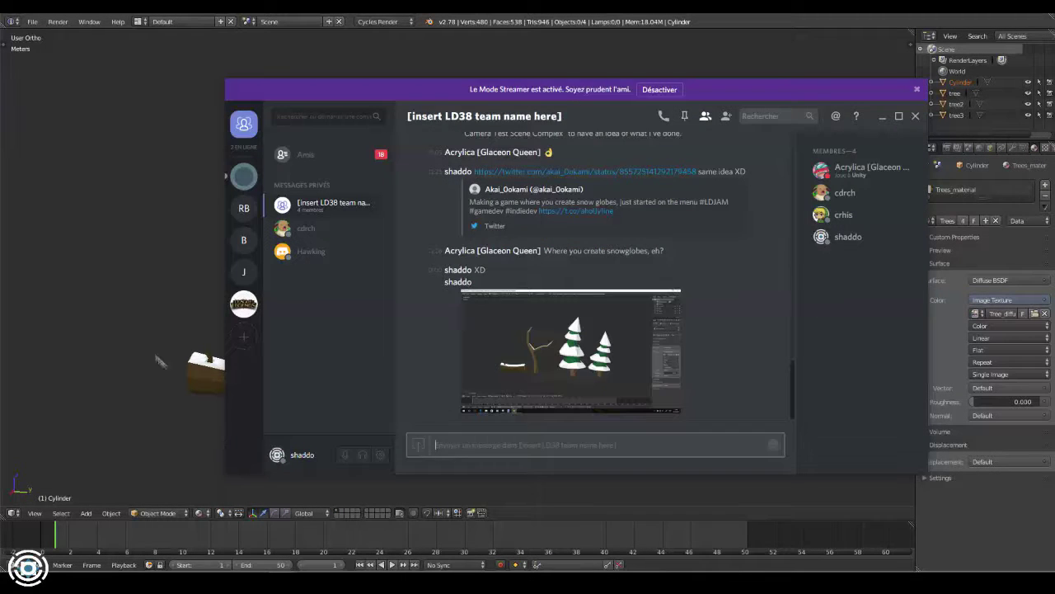
{"action": "key", "text": "alt+Tab"}
Save the Blender file with the log and trees
{"action": "middle_click_drag", "start_coordinate": [409, 366], "coordinate": [396, 376]}
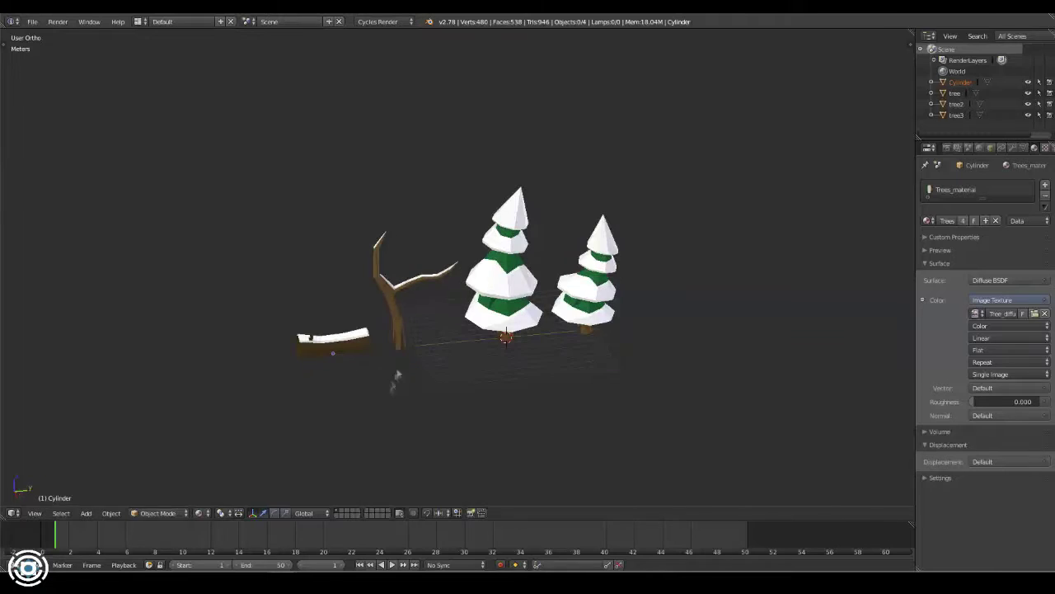
{"action": "middle_click_drag", "start_coordinate": [577, 403], "coordinate": [495, 352]}
{"action": "key", "text": "ctrl+s"}
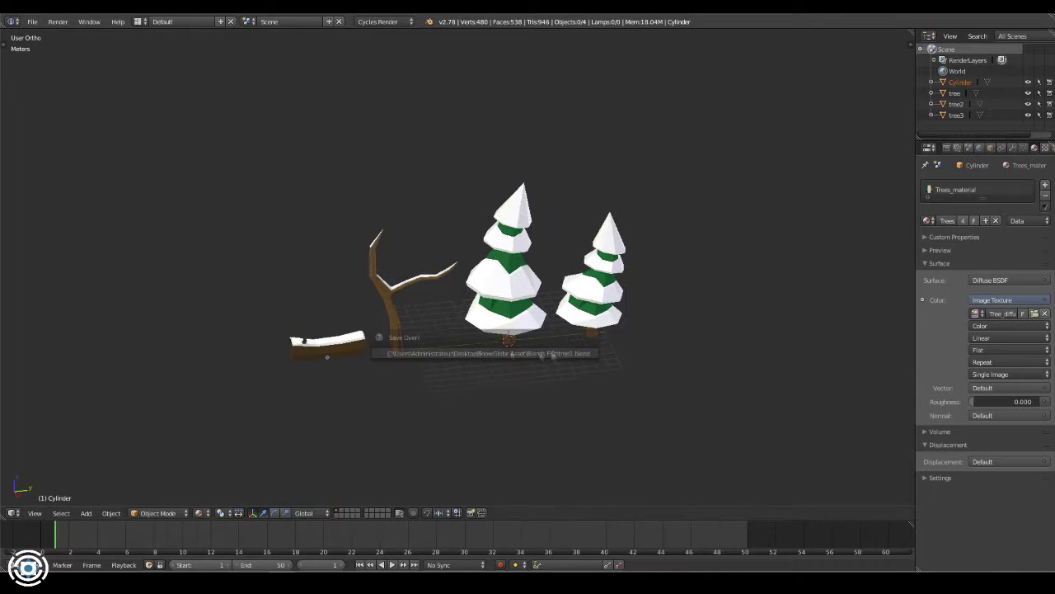
Add a new icosphere at the centre of the grid from the Mesh menu
{"action": "right_click", "coordinate": [605, 294]}
{"action": "middle_click_drag", "start_coordinate": [605, 294], "coordinate": [471, 393]}
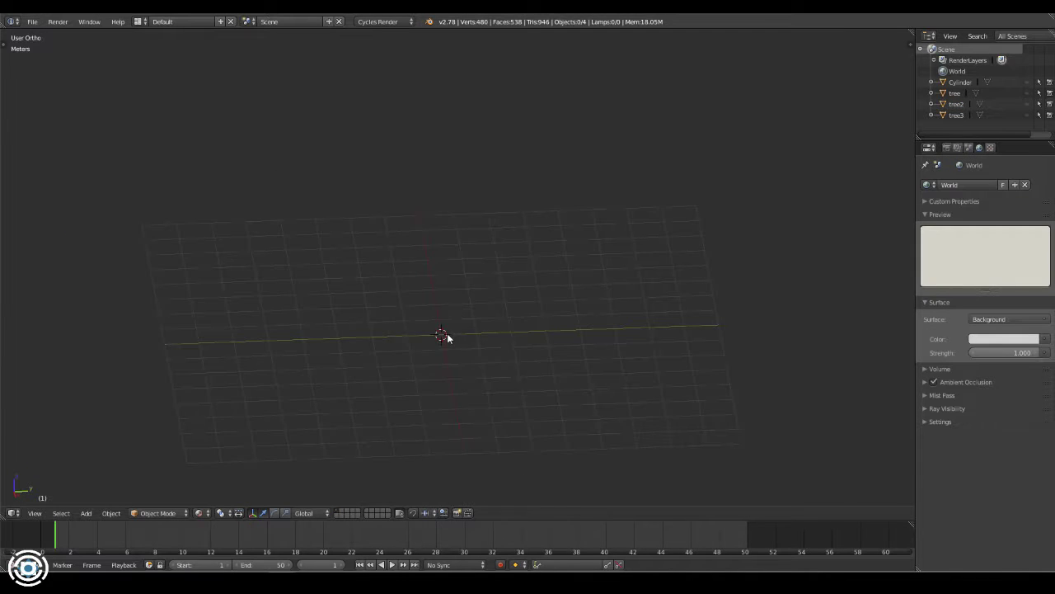
{"action": "key", "text": "shift+a"}
{"action": "left_click", "coordinate": [502, 370]}
{"action": "key", "text": "t"}
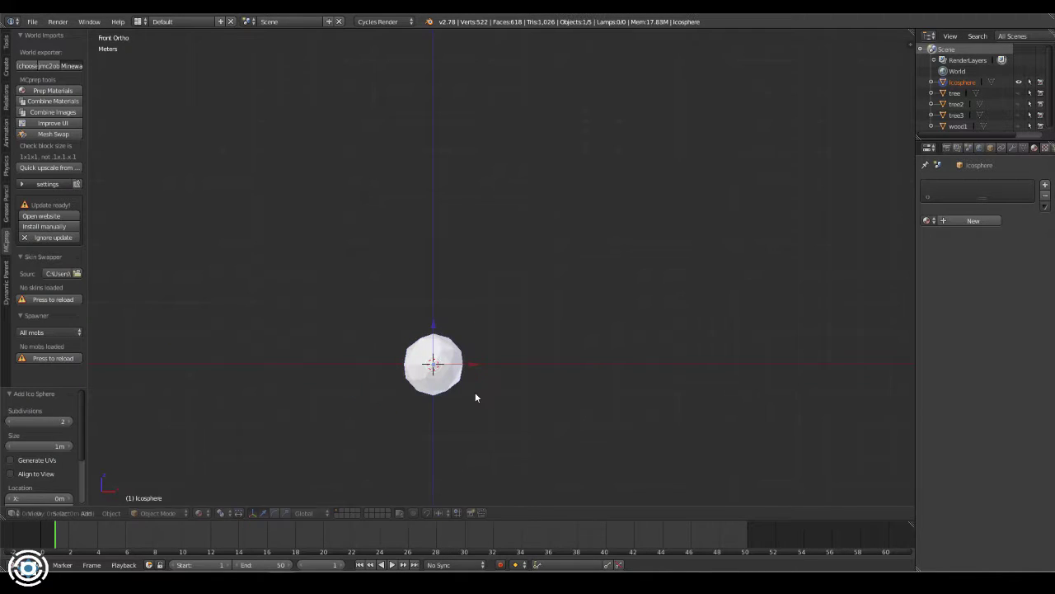
Raise the icosphere 1 m along Z, set its origin, and stack a smaller head sphere on top
{"action": "key", "text": "g"}
{"action": "key", "text": "z"}
{"action": "key", "text": "1"}
{"action": "key", "text": "Return"}
{"action": "key", "text": "shift+ctrl+alt+c"}
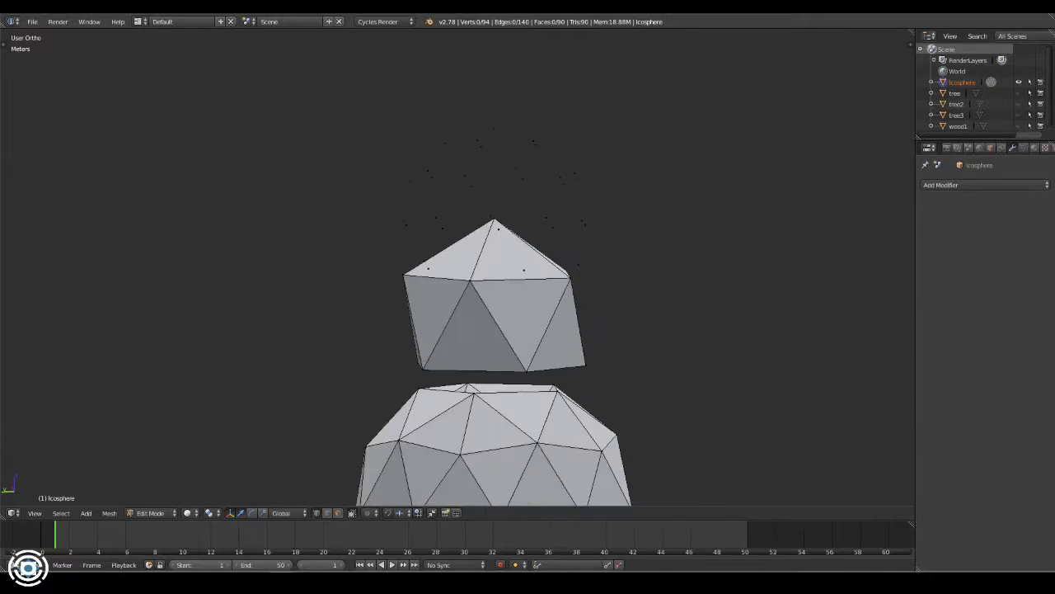
{"action": "middle_click_drag", "start_coordinate": [528, 330], "coordinate": [462, 330]}
{"action": "middle_click_drag", "start_coordinate": [528, 330], "coordinate": [461, 330]}
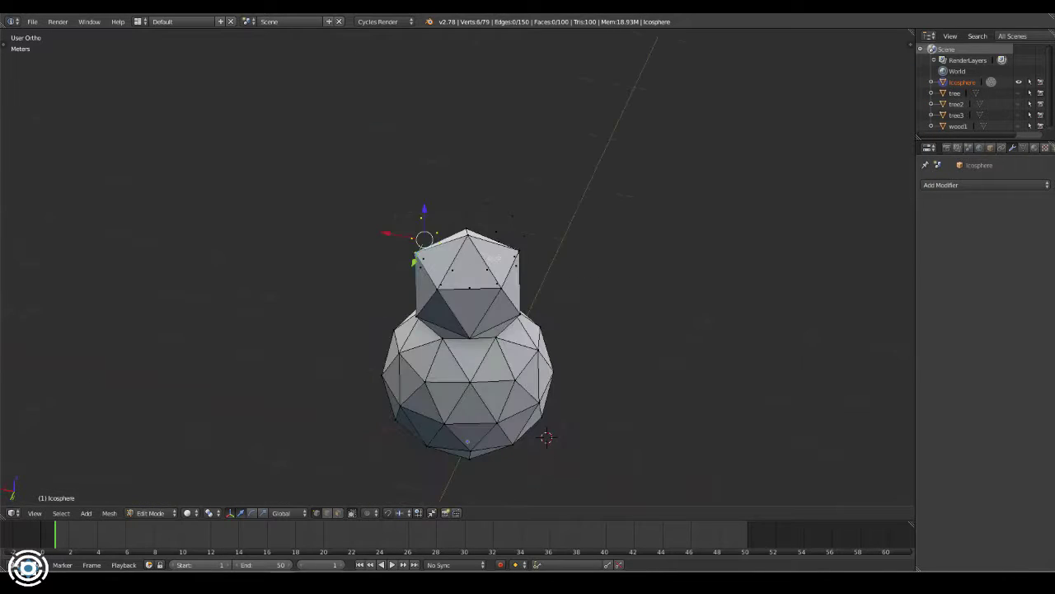
Merge duplicate vertices across the whole snowman mesh
{"action": "key", "text": "a"}
{"action": "key", "text": "w"}
{"action": "left_click", "coordinate": [550, 188]}
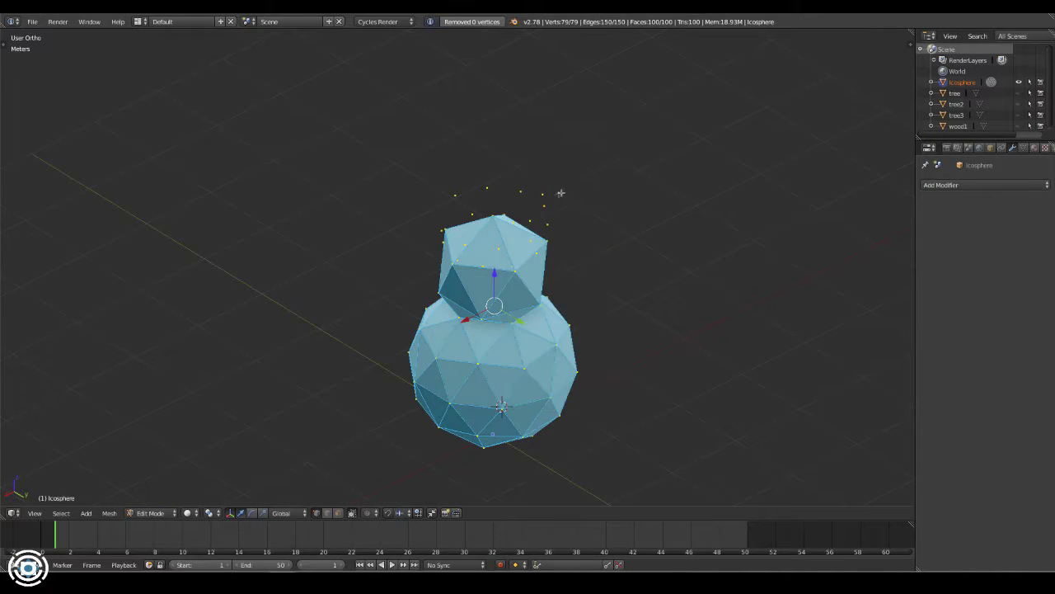
{"action": "key", "text": "a"}
Delete the vertices of the head inside the body sphere, working in wireframe view
{"action": "key", "text": "KP_1"}
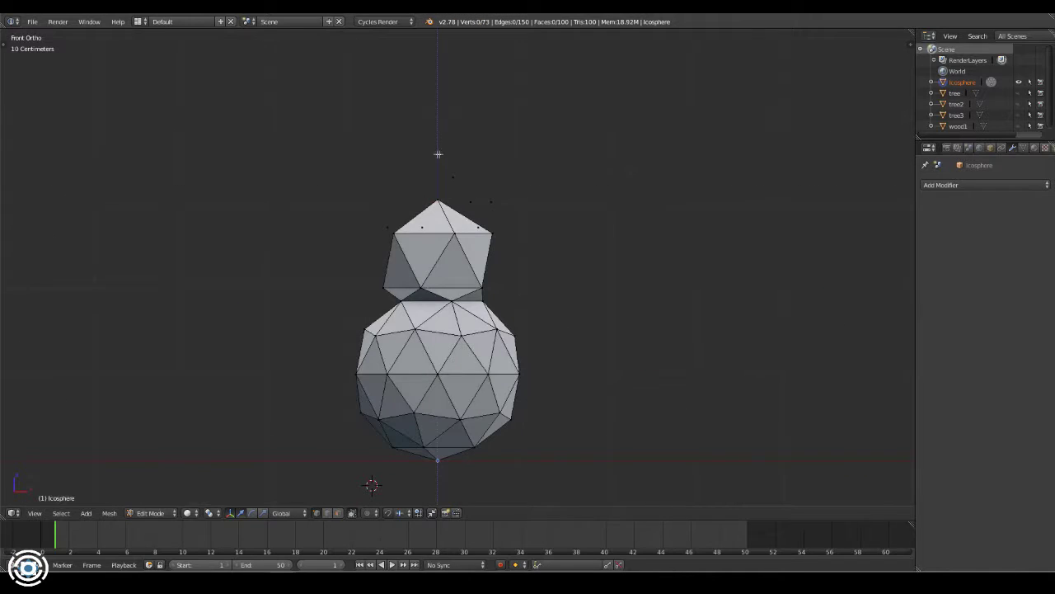
{"action": "key", "text": "z"}
{"action": "scroll", "coordinate": [388, 231], "scroll_direction": "up", "scroll_amount": 4}
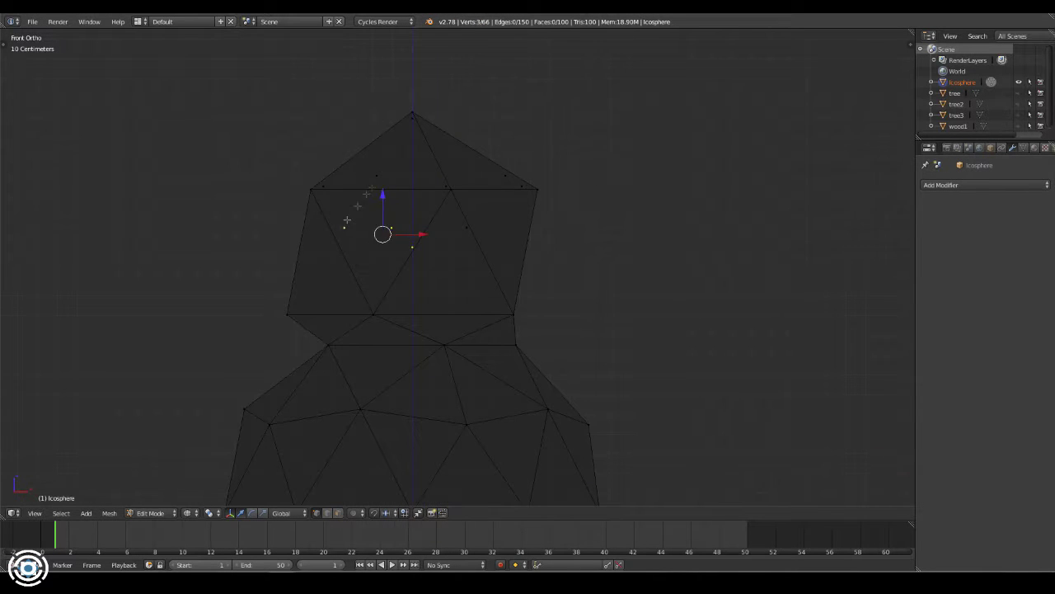
{"action": "middle_click_drag", "start_coordinate": [424, 135], "coordinate": [316, 215]}
{"action": "key", "text": "x"}
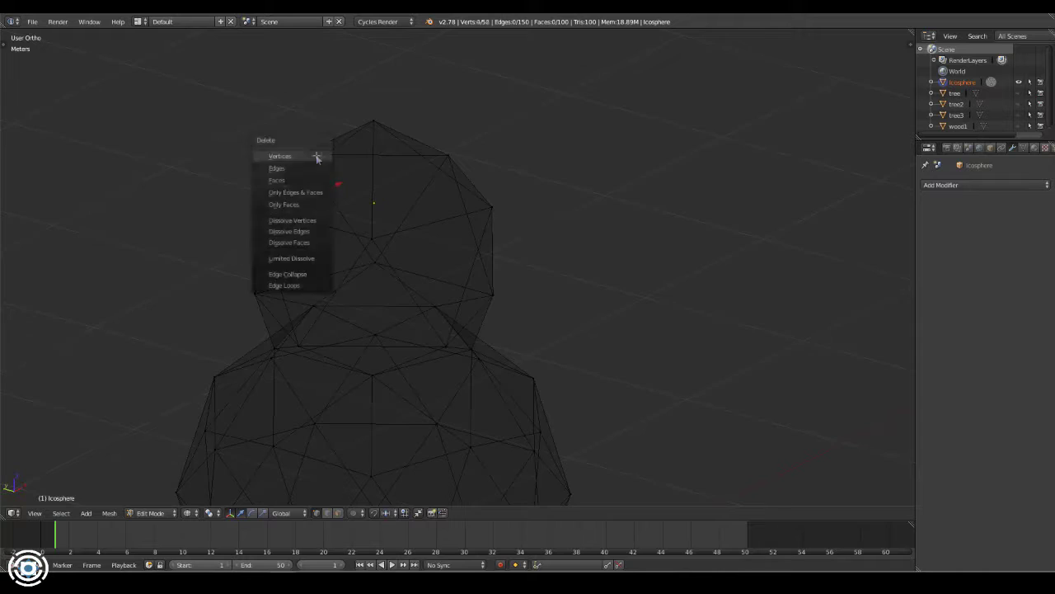
{"action": "left_click", "coordinate": [313, 156]}
{"action": "key", "text": "KP_3"}
{"action": "key", "text": "Home"}
{"action": "key", "text": "a"}
{"action": "key", "text": "z"}
{"action": "key", "text": "a"}
{"action": "mouse_move", "coordinate": [624, 348]}
{"action": "middle_mouse_down"}
{"action": "mouse_move", "coordinate": [601, 288]}
{"action": "mouse_move", "coordinate": [372, 283]}
{"action": "mouse_move", "coordinate": [421, 191]}
{"action": "mouse_move", "coordinate": [584, 229]}
{"action": "mouse_move", "coordinate": [479, 245]}
{"action": "middle_mouse_up"}
Extrude a front face of the head into a pointed nose
{"action": "key", "text": "KP_1"}
{"action": "key", "text": "e"}
{"action": "left_click", "coordinate": [606, 230]}
{"action": "mouse_move", "coordinate": [605, 231]}
{"action": "middle_mouse_down"}
{"action": "mouse_move", "coordinate": [546, 200]}
{"action": "mouse_move", "coordinate": [458, 208]}
{"action": "middle_mouse_up"}
Add a small icosphere eye on the head and duplicate it along X for the second eye
{"action": "key", "text": "shift+a"}
{"action": "left_click", "coordinate": [474, 220]}
{"action": "key", "text": "g"}
{"action": "key", "text": "shift+z"}
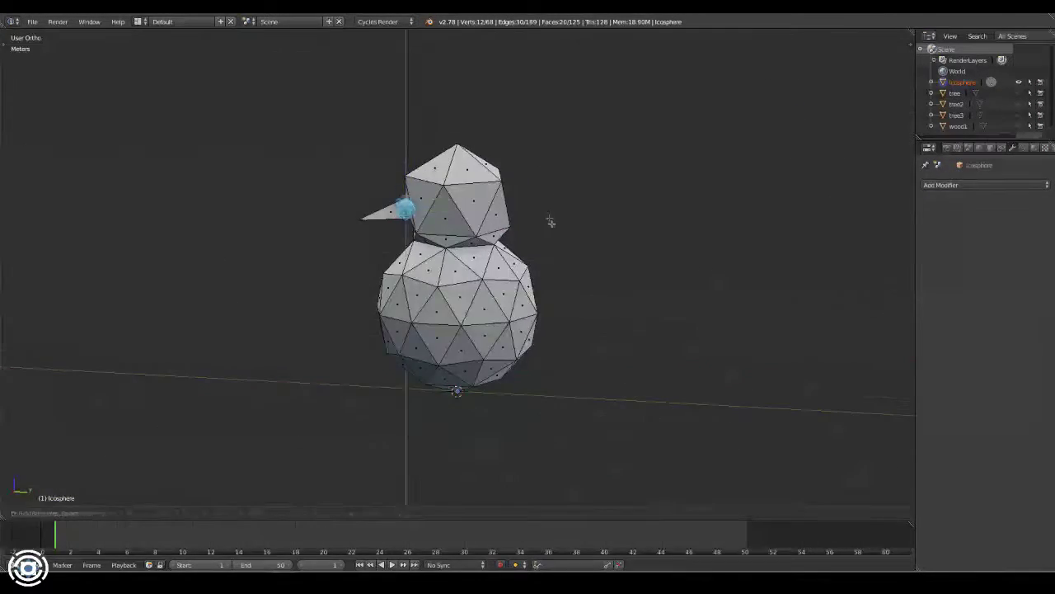
{"action": "key", "text": "shift+d"}
{"action": "key", "text": "x"}
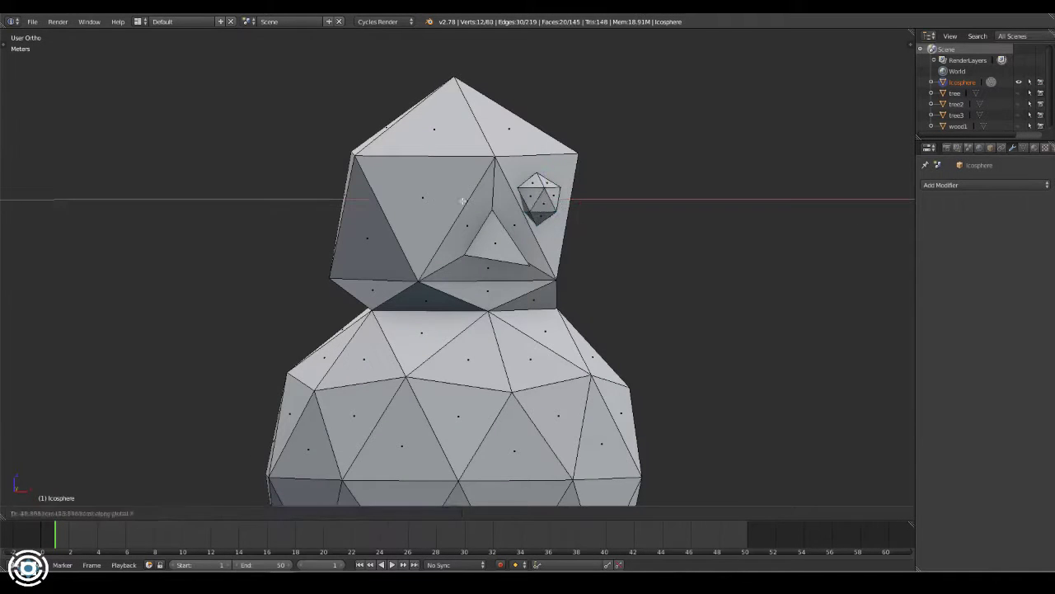
{"action": "left_click", "coordinate": [453, 220]}
{"action": "key", "text": "a"}
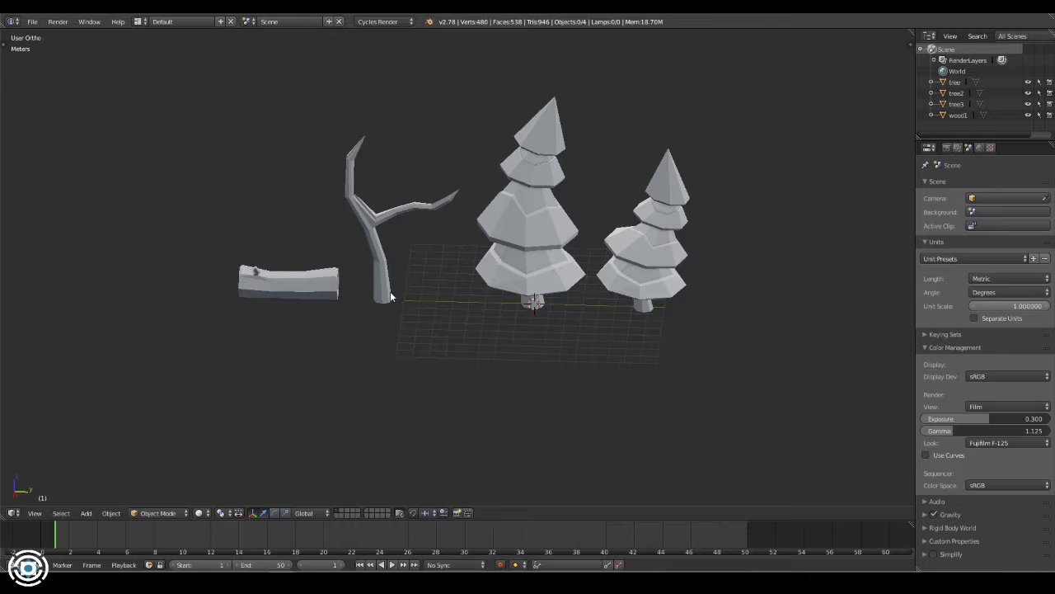
Open house.blend with the Base, House, door and fence objects
{"action": "left_click", "coordinate": [33, 22]}
{"action": "left_click", "coordinate": [45, 45]}
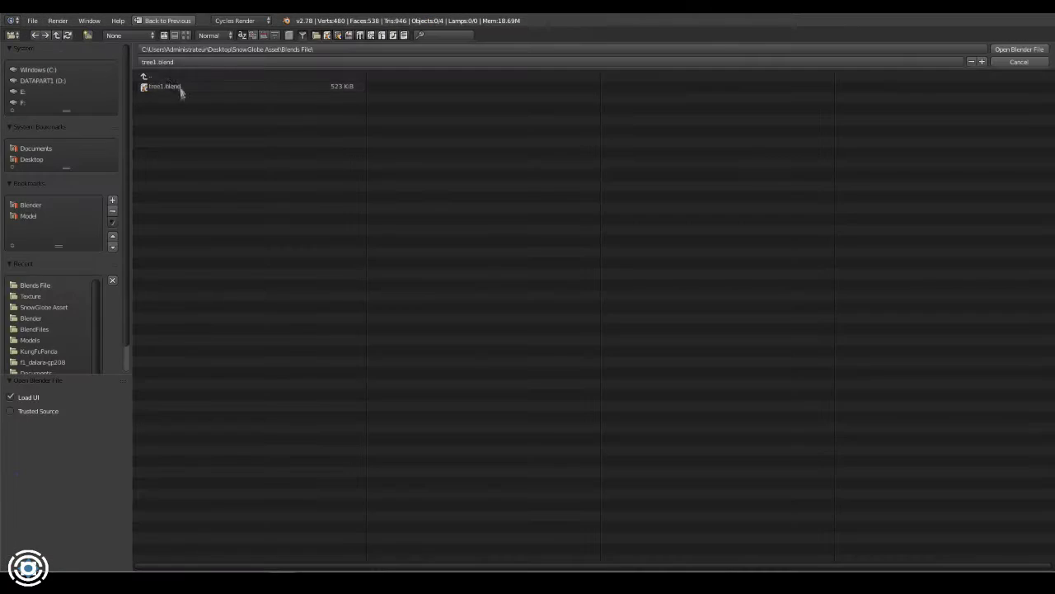
{"action": "left_click", "coordinate": [1005, 50]}
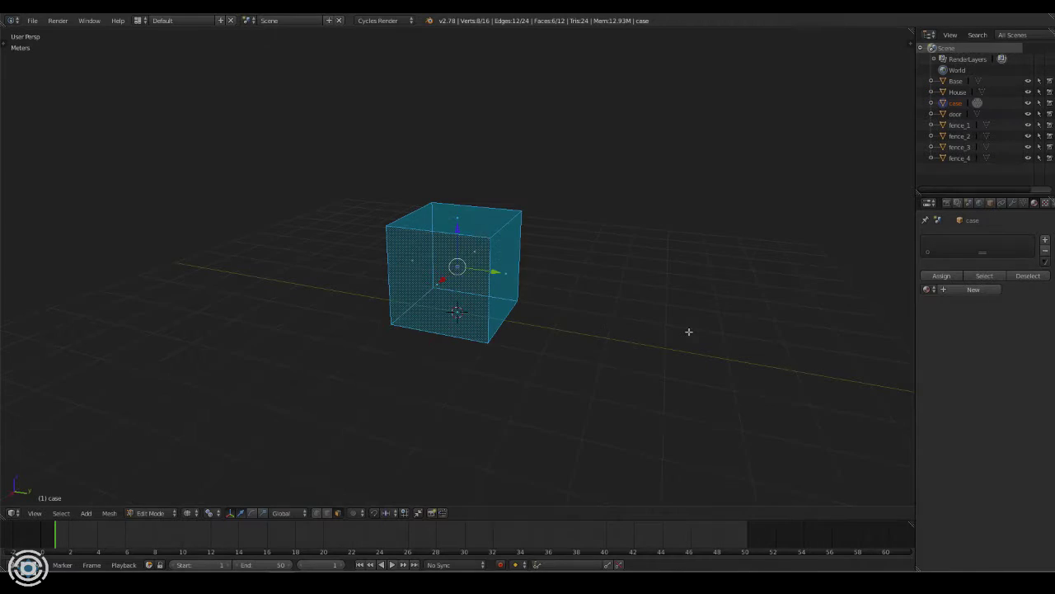
Scale the case cube's front face inward and inset it into an open-fronted box with a rim
{"action": "key", "text": "s"}
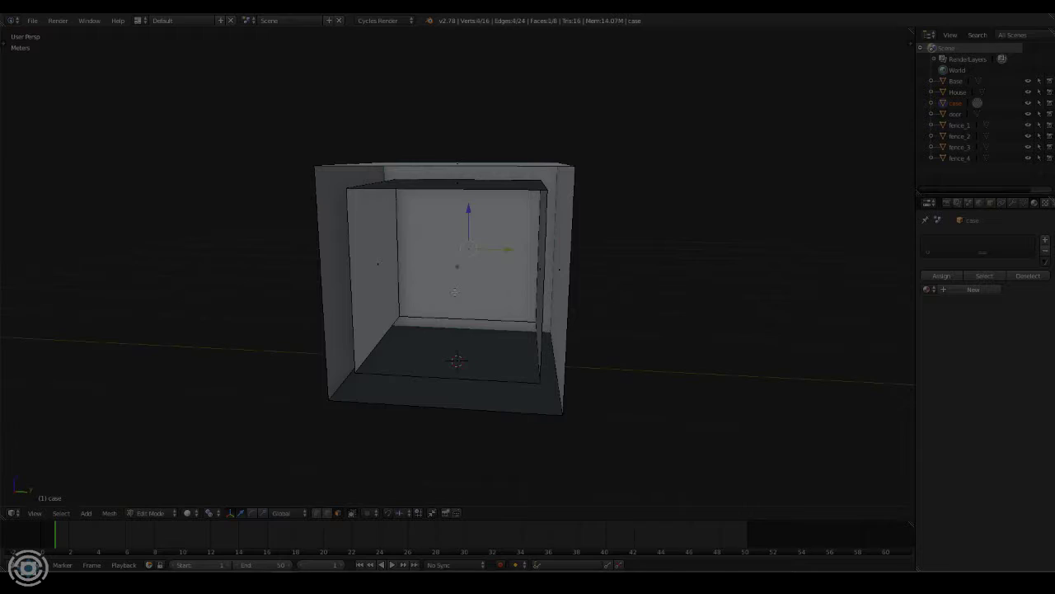
{"action": "key", "text": "x"}
{"action": "left_click", "coordinate": [440, 306]}
{"action": "key", "text": "ctrl+z"}
{"action": "mouse_move", "coordinate": [495, 329]}
{"action": "middle_mouse_down"}
{"action": "mouse_move", "coordinate": [575, 388]}
{"action": "mouse_move", "coordinate": [695, 380]}
{"action": "middle_mouse_up"}
{"action": "key", "text": "ctrl+z"}
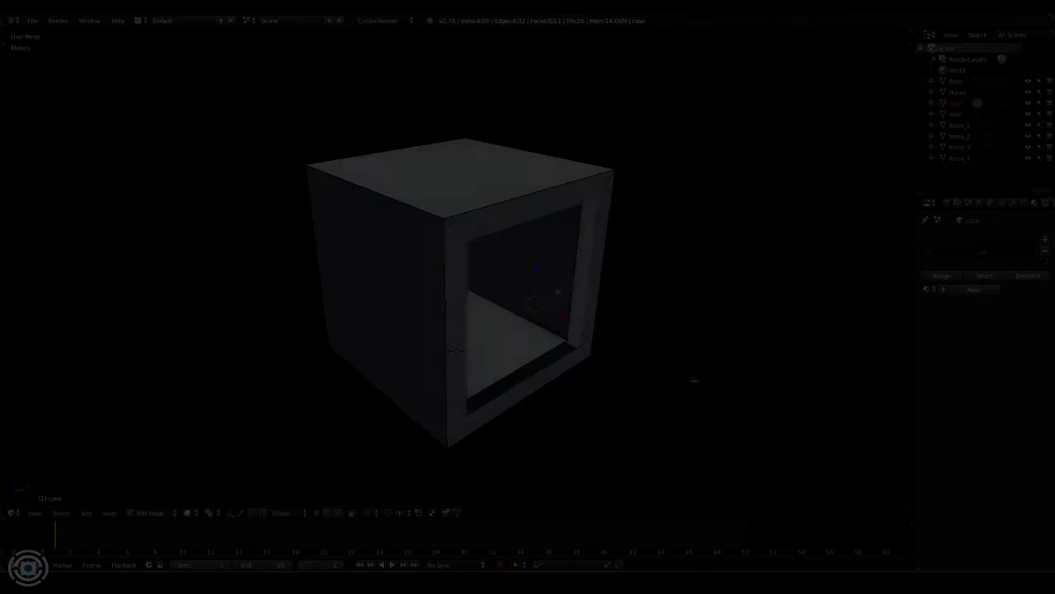
{"action": "mouse_move", "coordinate": [528, 330]}
{"action": "middle_mouse_down"}
{"action": "mouse_move", "coordinate": [709, 330]}
{"action": "mouse_move", "coordinate": [610, 355]}
{"action": "middle_mouse_up"}
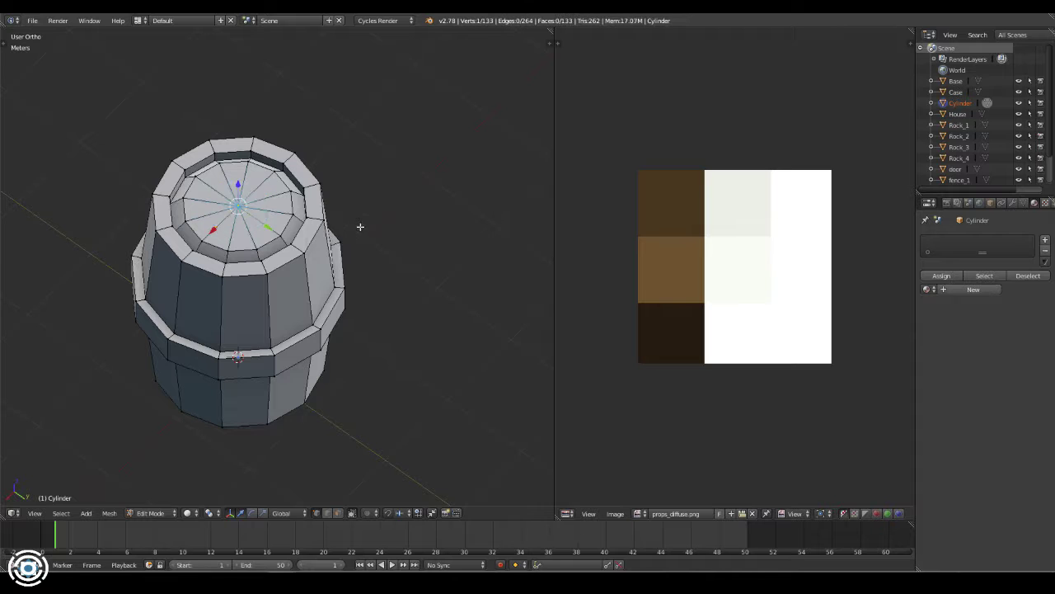
Add an edge loop near the barrel's bottom rim and scale it
{"action": "mouse_move", "coordinate": [358, 226]}
{"action": "middle_mouse_down"}
{"action": "mouse_move", "coordinate": [330, 177]}
{"action": "mouse_move", "coordinate": [402, 396]}
{"action": "middle_mouse_up"}
{"action": "key", "text": "e"}
{"action": "key", "text": "s"}
{"action": "left_click", "coordinate": [402, 395]}
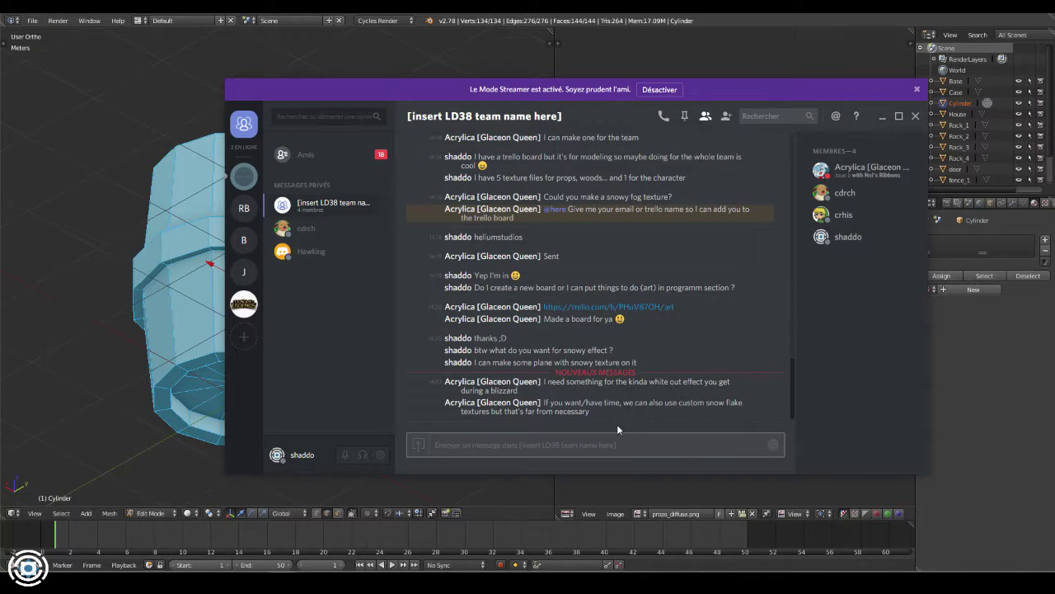
Reply 'ok added to my todolist thanks' in the Discord team chat
{"action": "left_click", "coordinate": [668, 443]}
{"action": "type", "text": "ok added to my todolist thanks"}
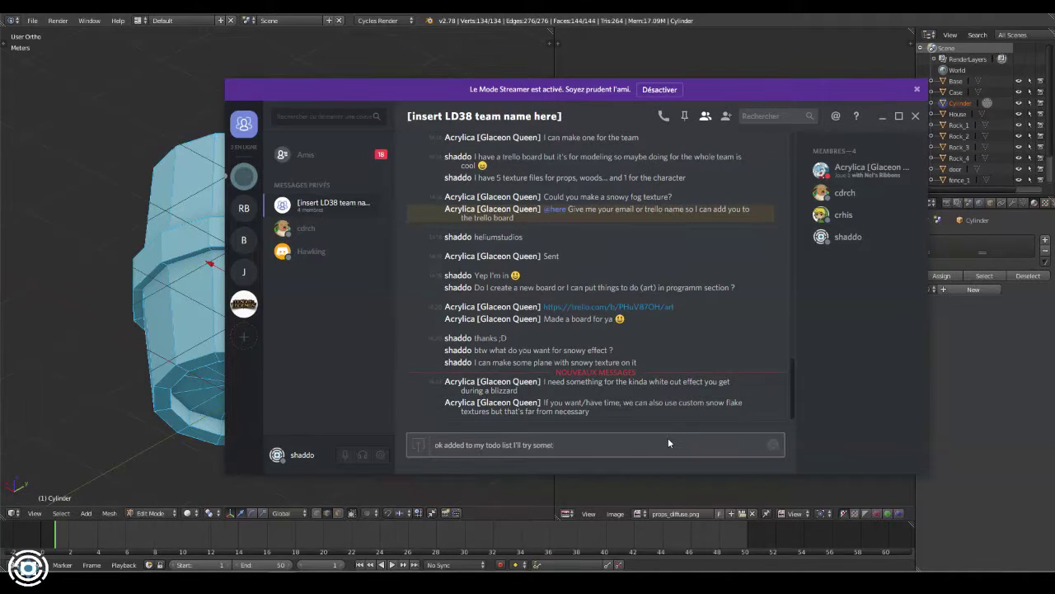
{"action": "key", "text": "Return"}
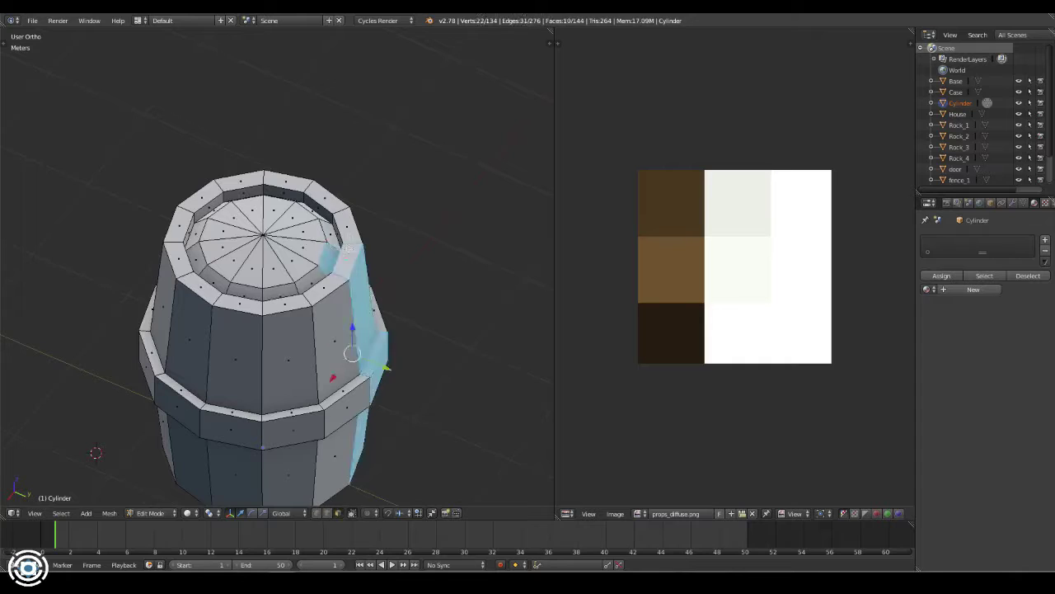
Raise the barrel's top ring, Smart UV Project the mesh, and show it with the palette texture
{"action": "key", "text": "e"}
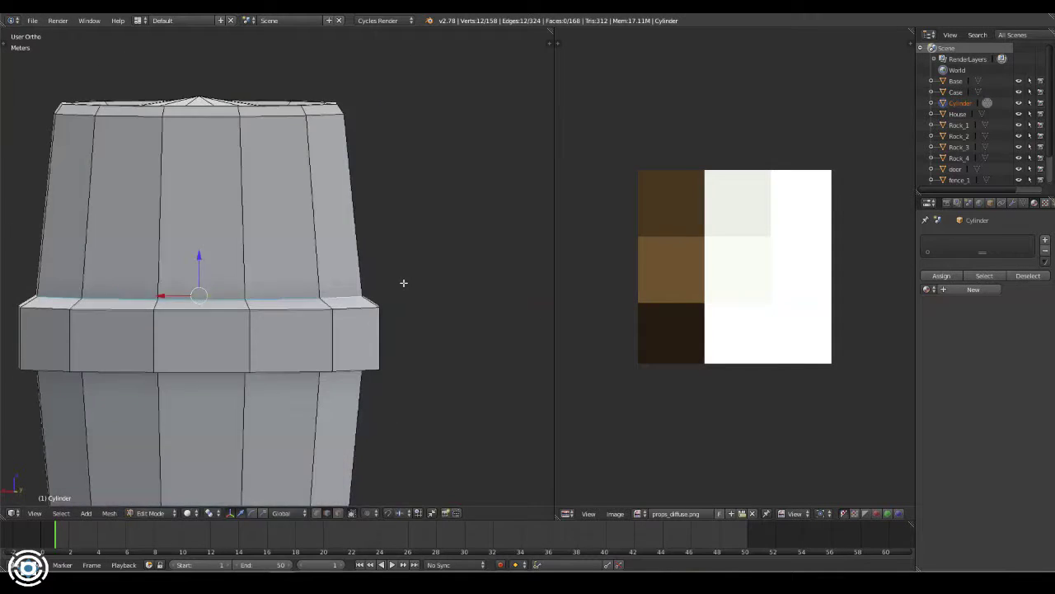
{"action": "key", "text": "a"}
{"action": "key", "text": "u"}
{"action": "left_click", "coordinate": [313, 265]}
{"action": "left_click", "coordinate": [394, 353]}
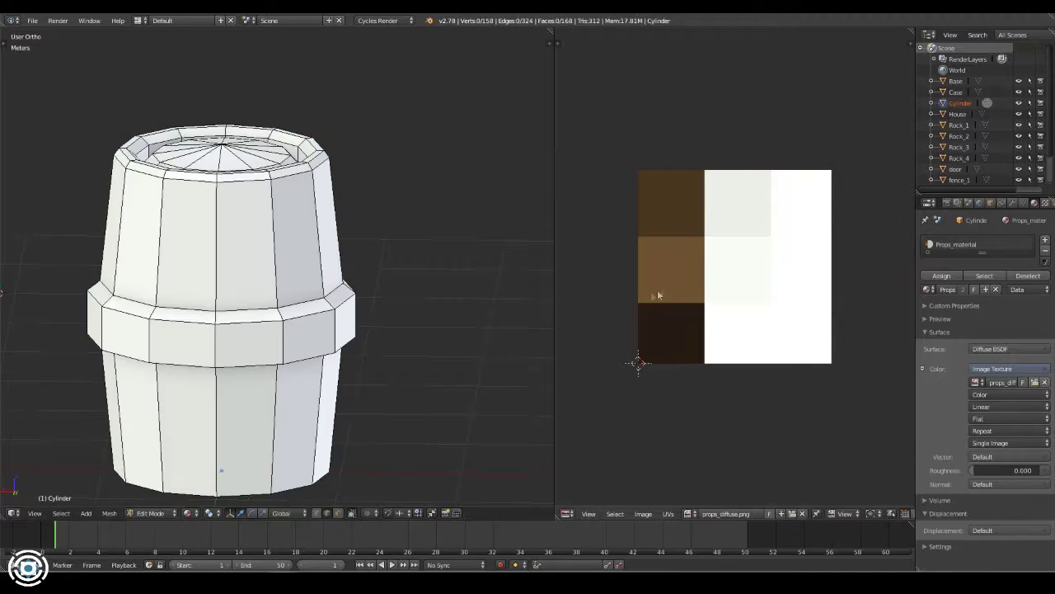
{"action": "key", "text": "a"}
{"action": "key", "text": "alt+z"}
{"action": "middle_click_drag", "start_coordinate": [1, 291], "coordinate": [7, 393]}
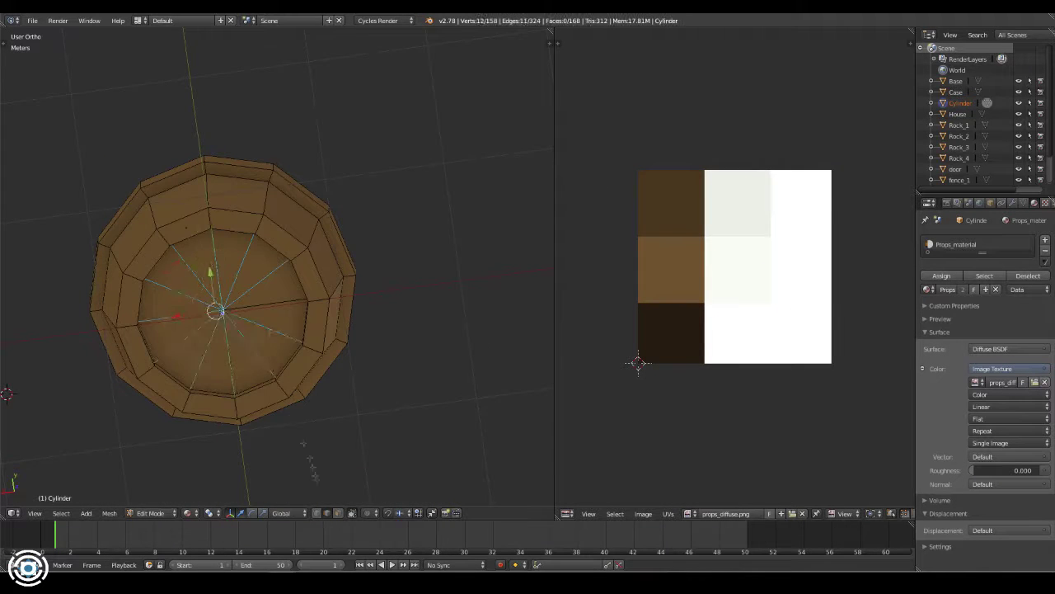
Move the hoop's UVs onto brown and the top rim's UVs onto white palette squares
{"action": "key", "text": "ctrl+KP_Add"}
{"action": "middle_click_drag", "start_coordinate": [302, 444], "coordinate": [437, 325]}
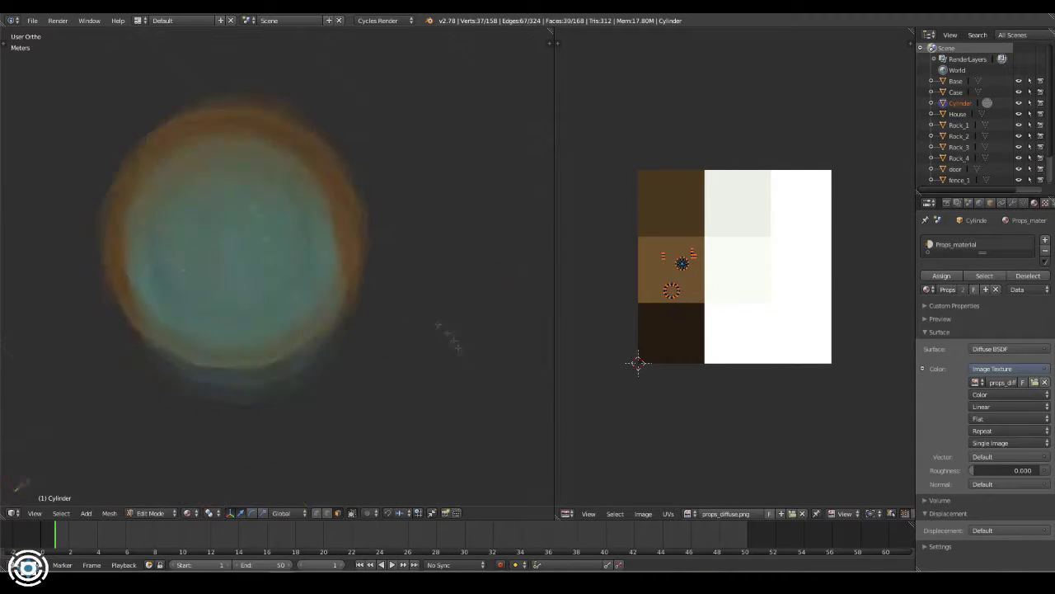
{"action": "key", "text": "alt+Tab"}
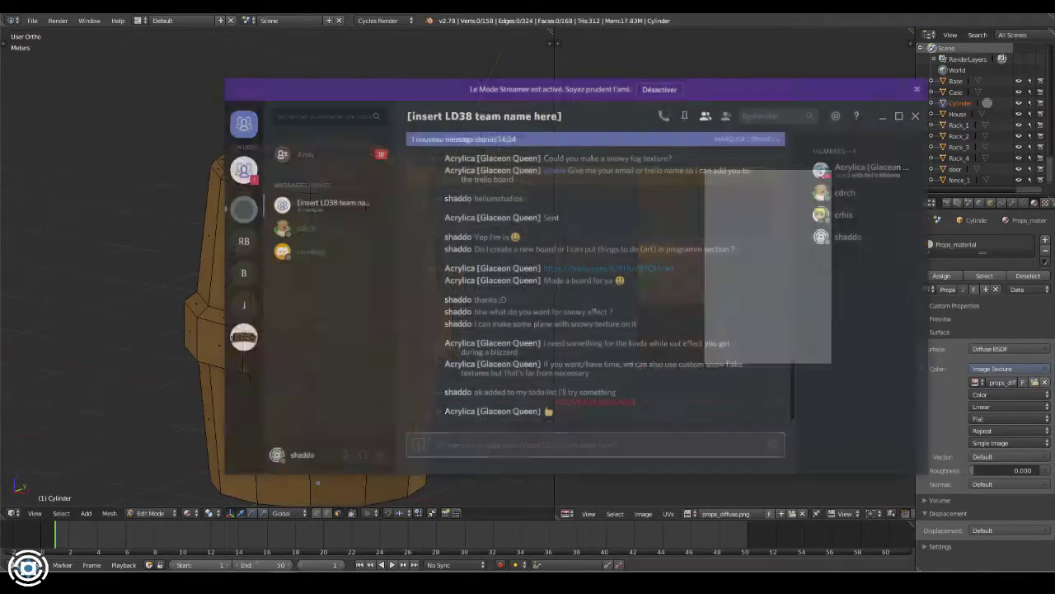
{"action": "key", "text": "alt+Tab"}
{"action": "right_click", "coordinate": [371, 315], "text": "alt"}
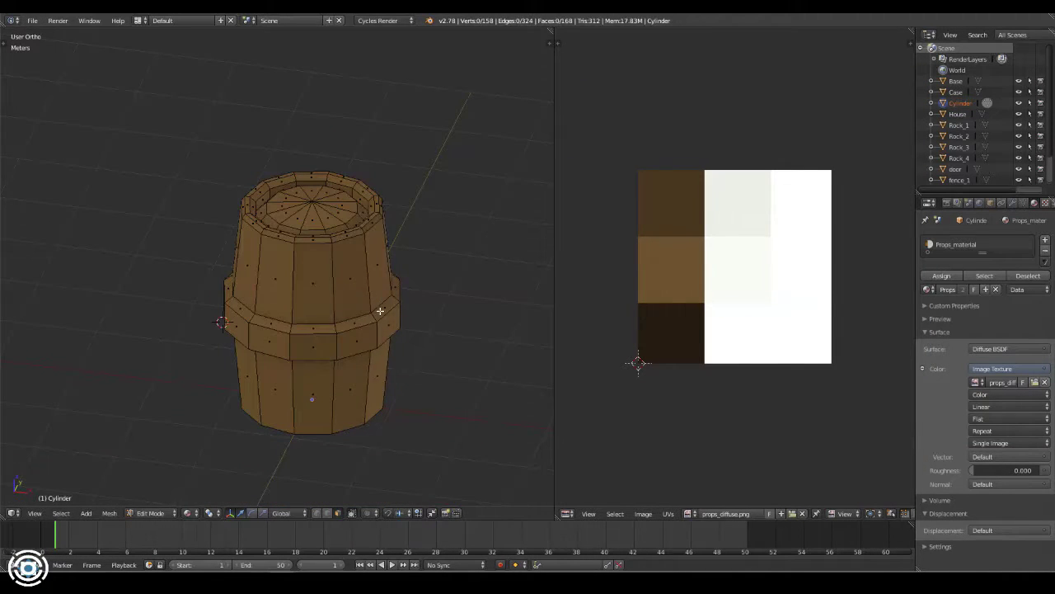
{"action": "key", "text": "g"}
{"action": "left_click", "coordinate": [648, 256]}
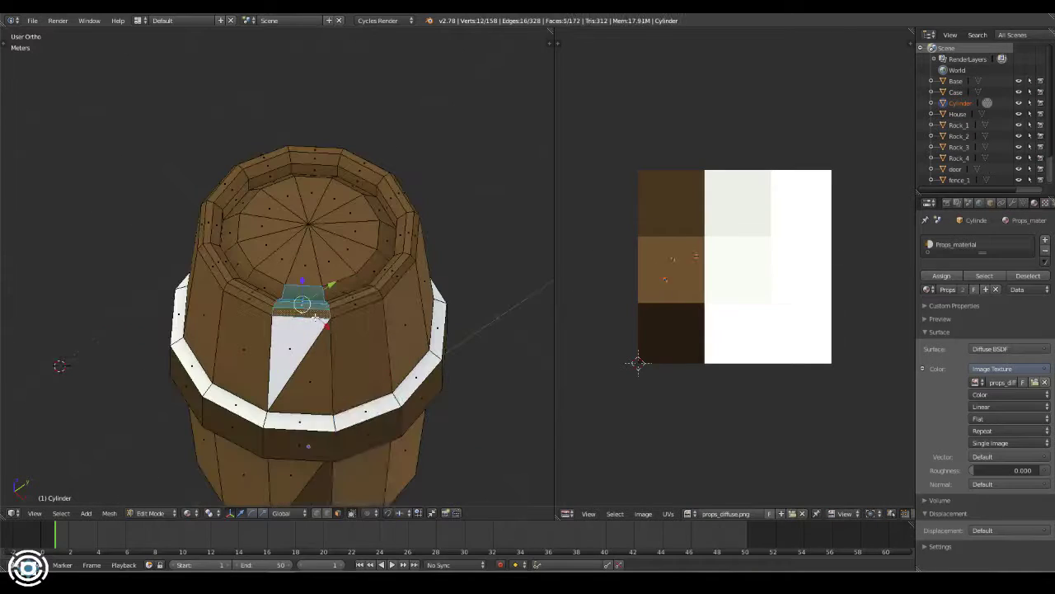
{"action": "key", "text": "g"}
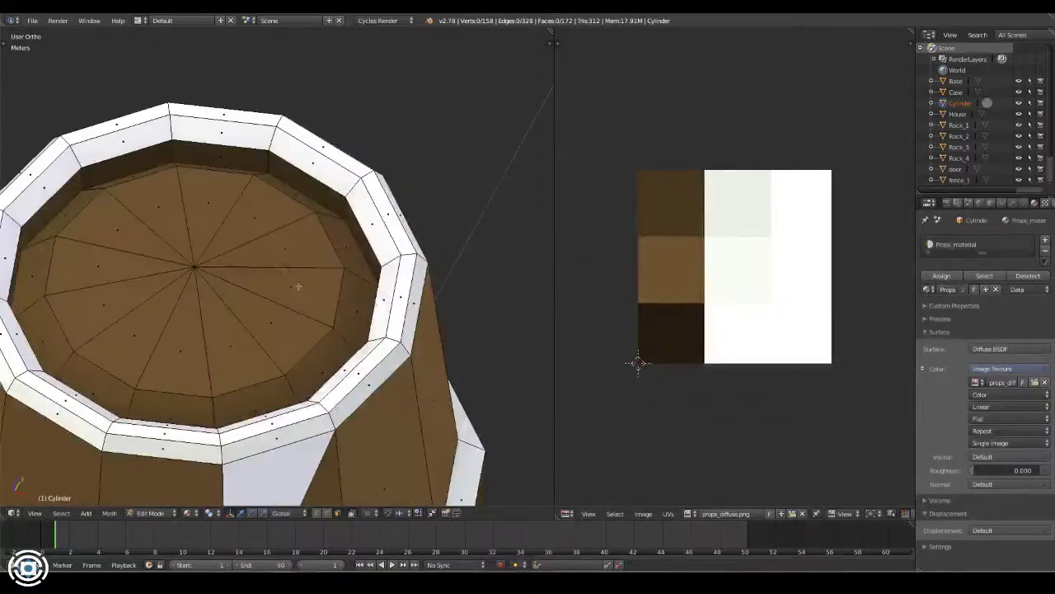
{"action": "left_click_drag", "start_coordinate": [247, 193], "coordinate": [337, 260]}
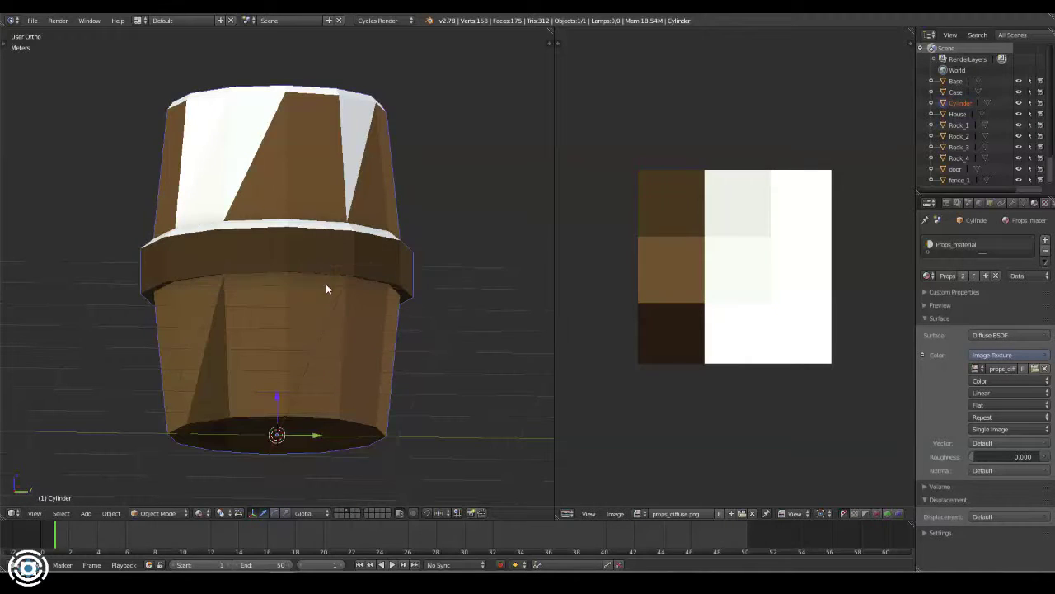
Delete the leftover Cylinder object from the house scene
{"action": "key", "text": "x"}
{"action": "left_click", "coordinate": [363, 311]}
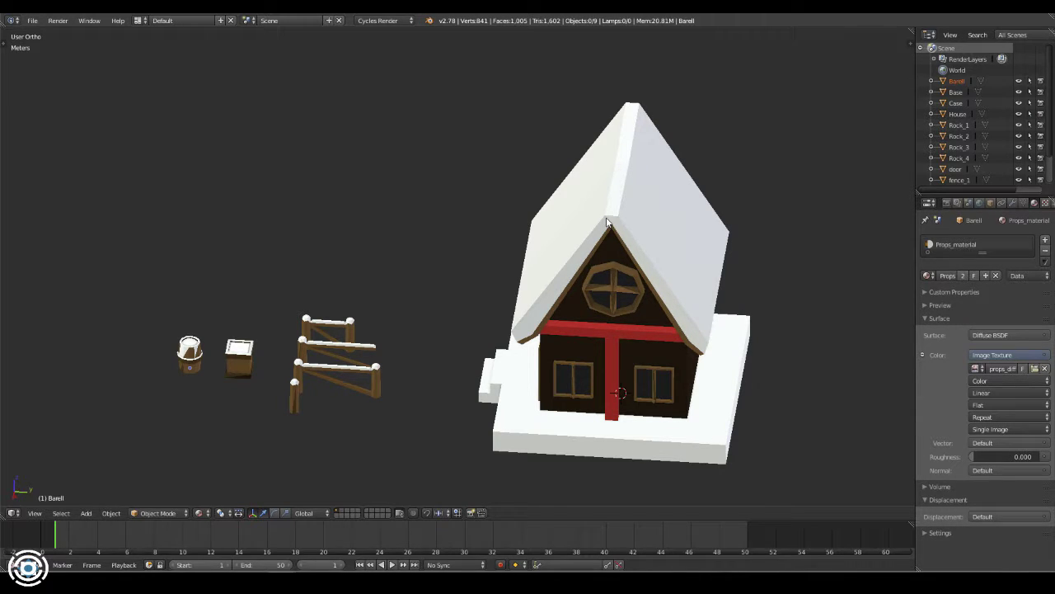
Post 'yep', 'yeah thx' and 'lamp' in the team chat, then select the teammate's latest message
{"action": "key", "text": "alt+Tab"}
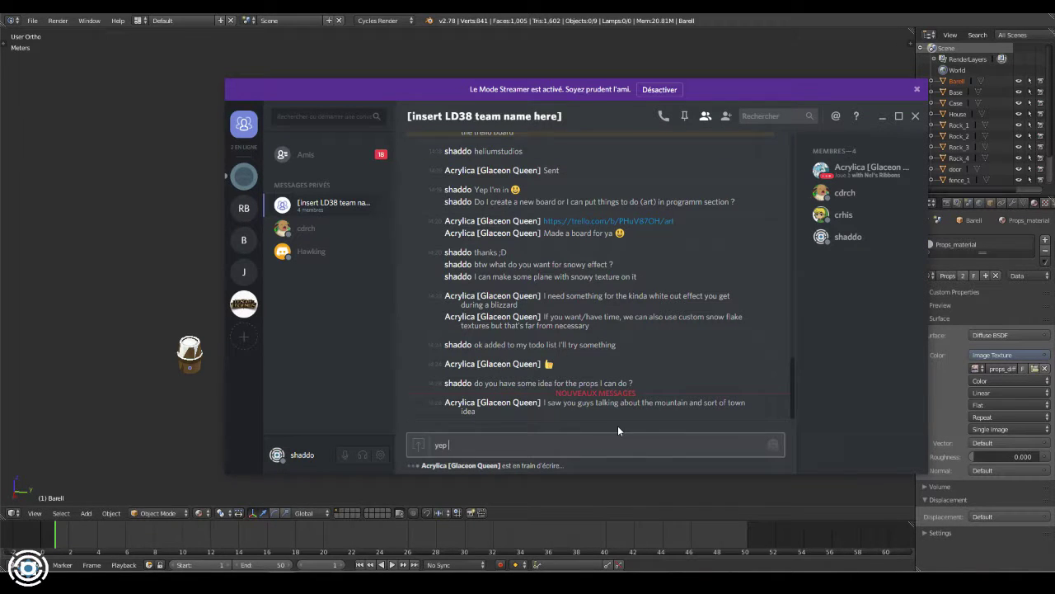
{"action": "key", "text": "Return"}
{"action": "type", "text": "yeah thx"}
{"action": "key", "text": "Return"}
{"action": "type", "text": "lamp"}
{"action": "key", "text": "Return"}
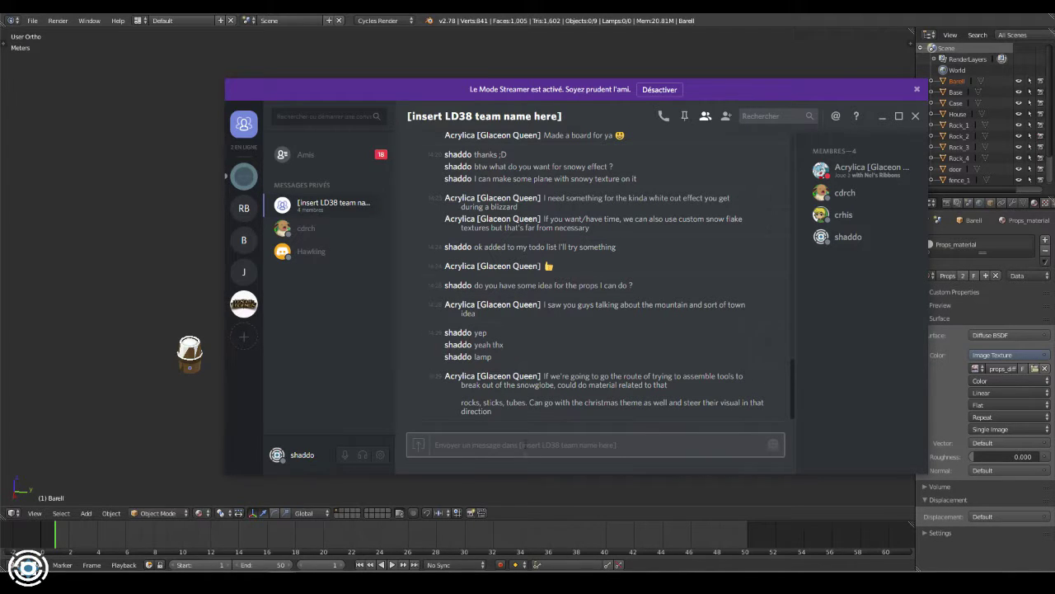
{"action": "left_click_drag", "start_coordinate": [558, 410], "coordinate": [543, 376]}
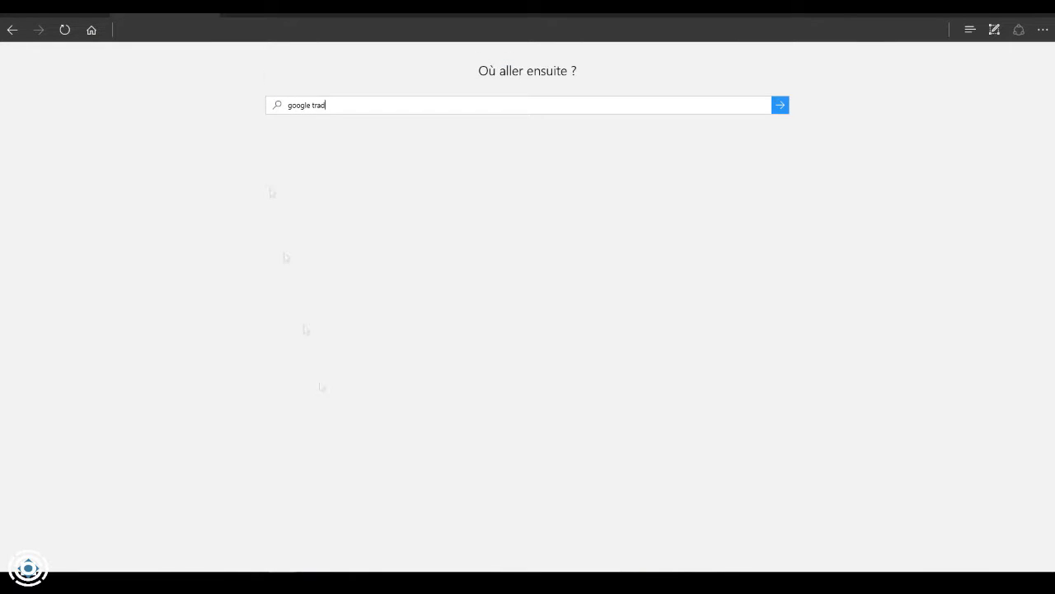
Paste the teammate's message into Google Translate for French, then start typing a Discord reply
{"action": "key", "text": "Return"}
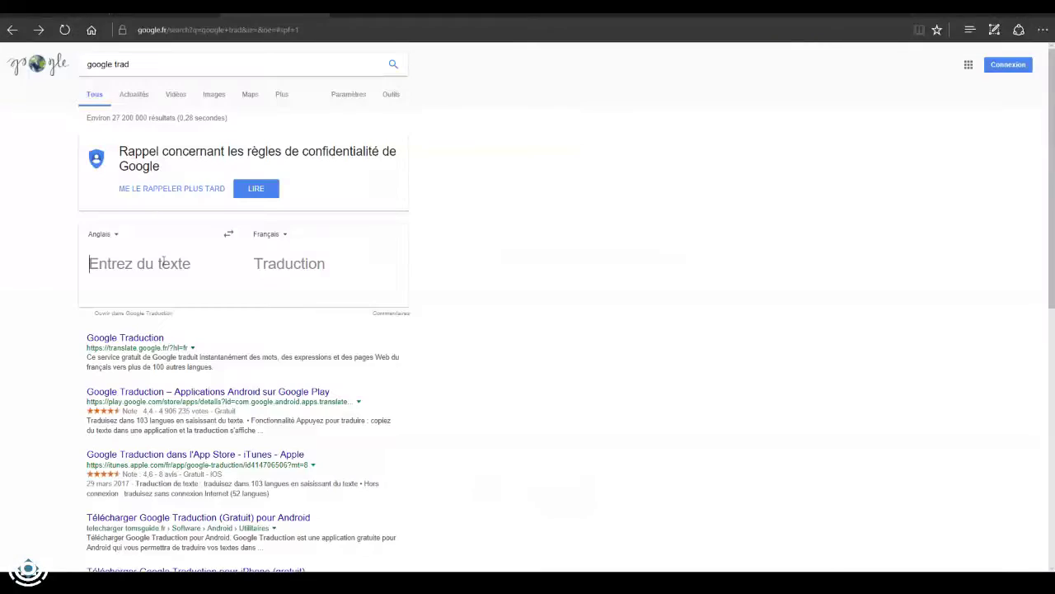
{"action": "type", "text": "If we're going to go the route of trying to assemble tools to break out of the snowglobe, could do material related to that  rocks, sticks, tubes. Can go with the christmas theme as well and steer their visual in that direction"}
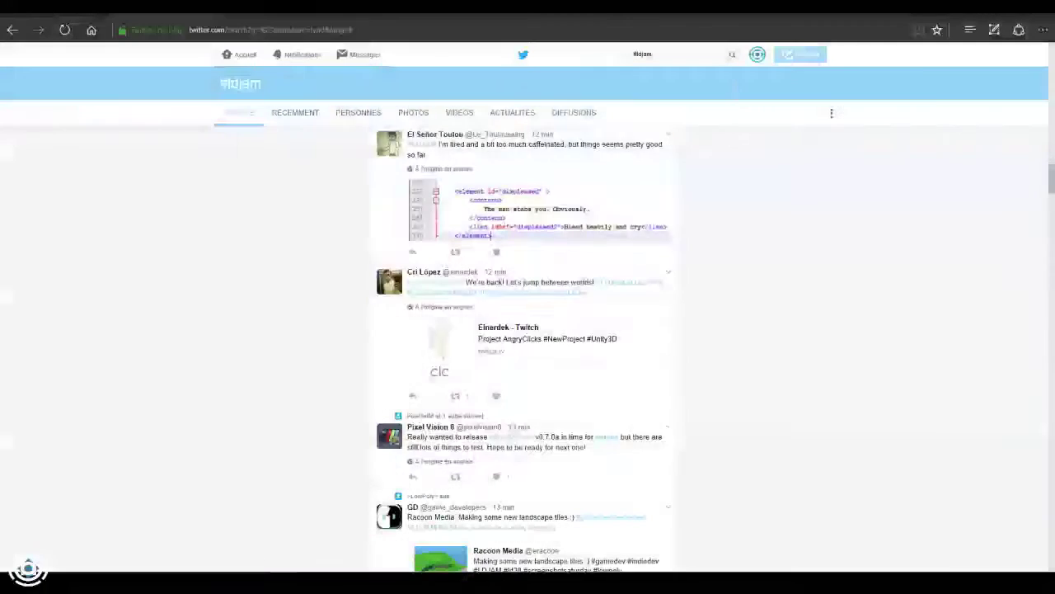
{"action": "type", "text": "ok nothing"}
{"action": "key", "text": "BackSpace"}
{"action": "key", "text": "BackSpace"}
{"action": "key", "text": "BackSpace"}
{"action": "key", "text": "BackSpace"}
{"action": "key", "text": "BackSpace"}
{"action": "key", "text": "BackSpace"}
Send the reply 'ok, let's try' and close the Discord overlay
{"action": "type", "text": ", let's try"}
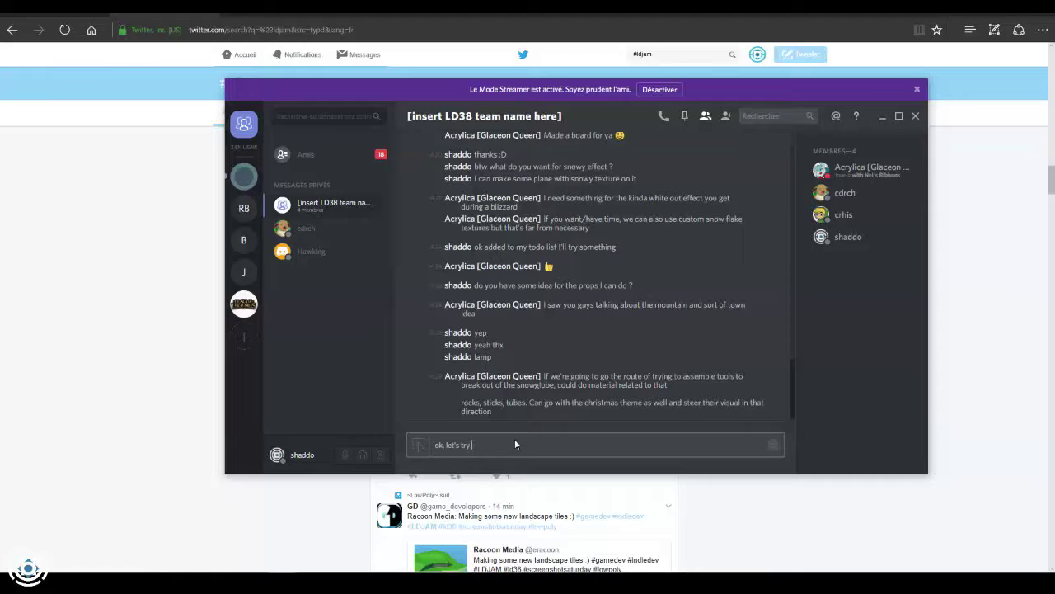
{"action": "key", "text": "Return"}
{"action": "key", "text": "shift+grave"}
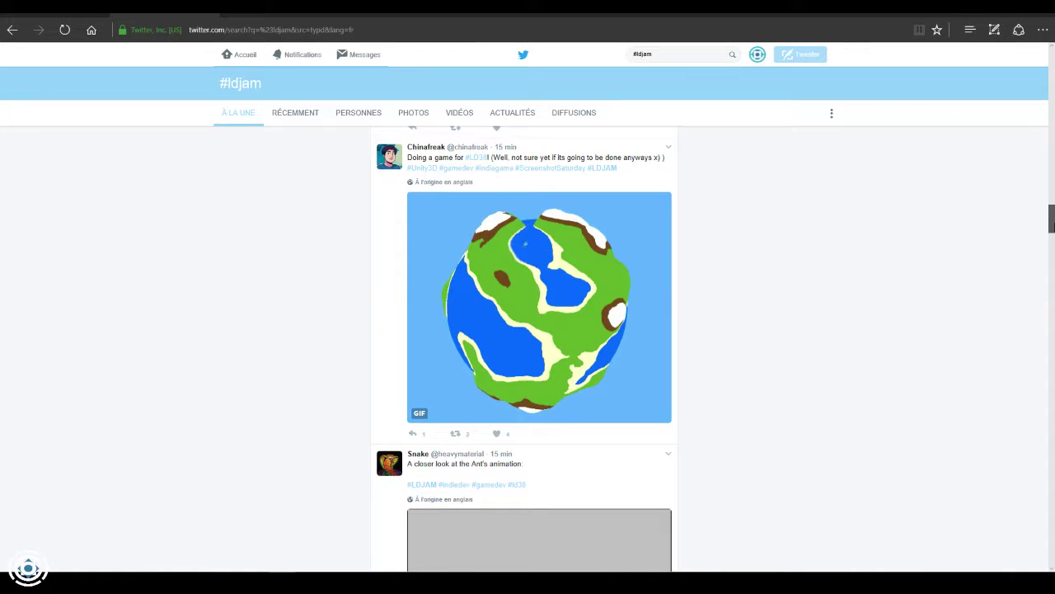
Scroll through the #ldjam Twitter search results to browse other jam entries
{"action": "scroll", "coordinate": [1025, 276], "scroll_direction": "down", "scroll_amount": 5}
{"action": "scroll", "coordinate": [1025, 275], "scroll_direction": "down", "scroll_amount": 5}
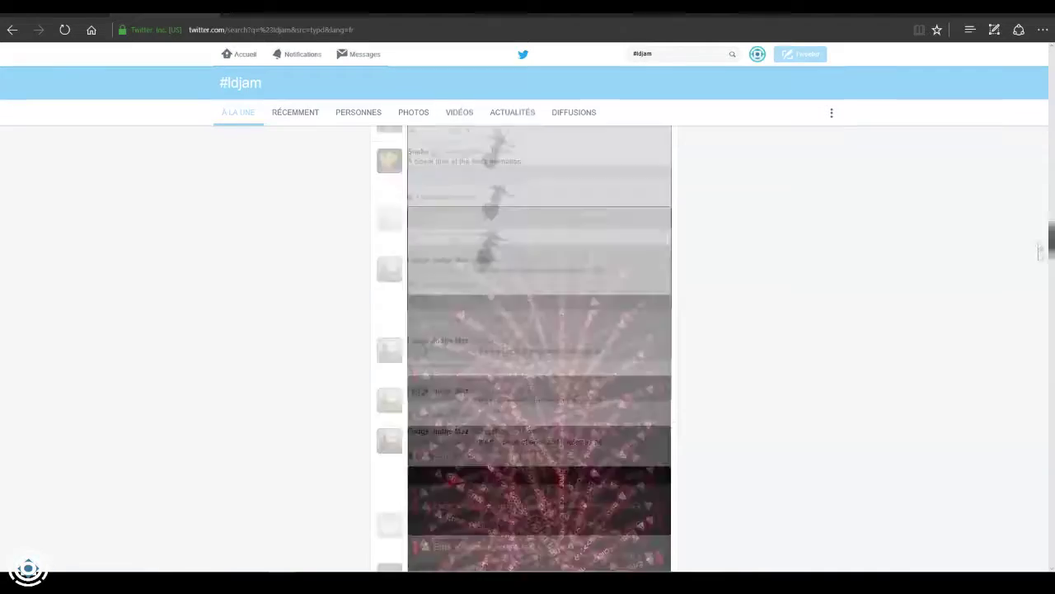
{"action": "scroll", "coordinate": [1022, 272], "scroll_direction": "up", "scroll_amount": 2}
{"action": "scroll", "coordinate": [1014, 280], "scroll_direction": "up", "scroll_amount": 5}
{"action": "scroll", "coordinate": [1002, 297], "scroll_direction": "up", "scroll_amount": 5}
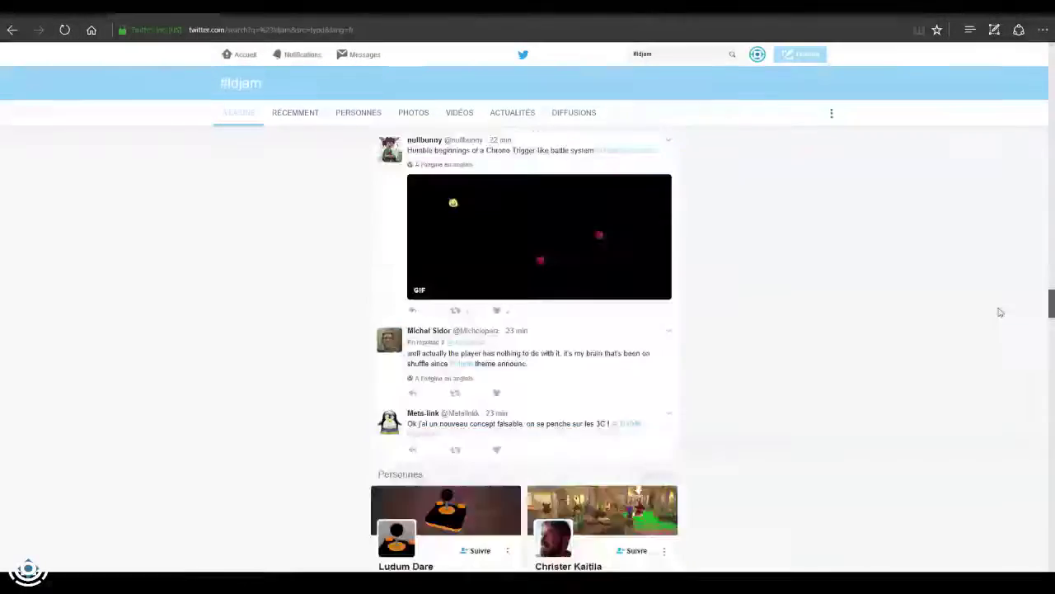
{"action": "scroll", "coordinate": [997, 308], "scroll_direction": "up", "scroll_amount": 5}
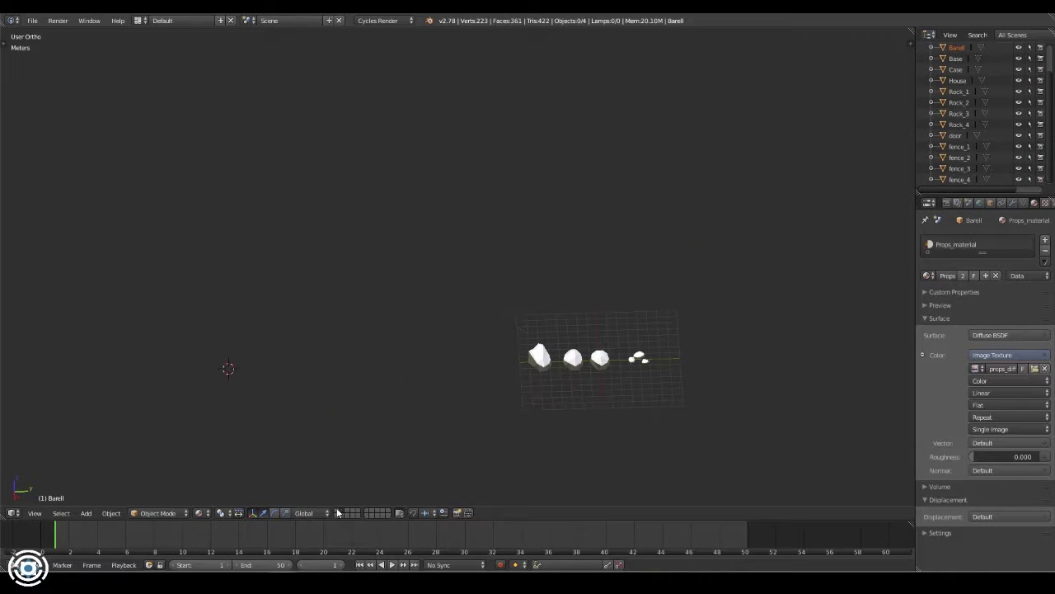
Show the house-and-props layer, then load the snowy tree assets .blend file
{"action": "left_click", "coordinate": [349, 511]}
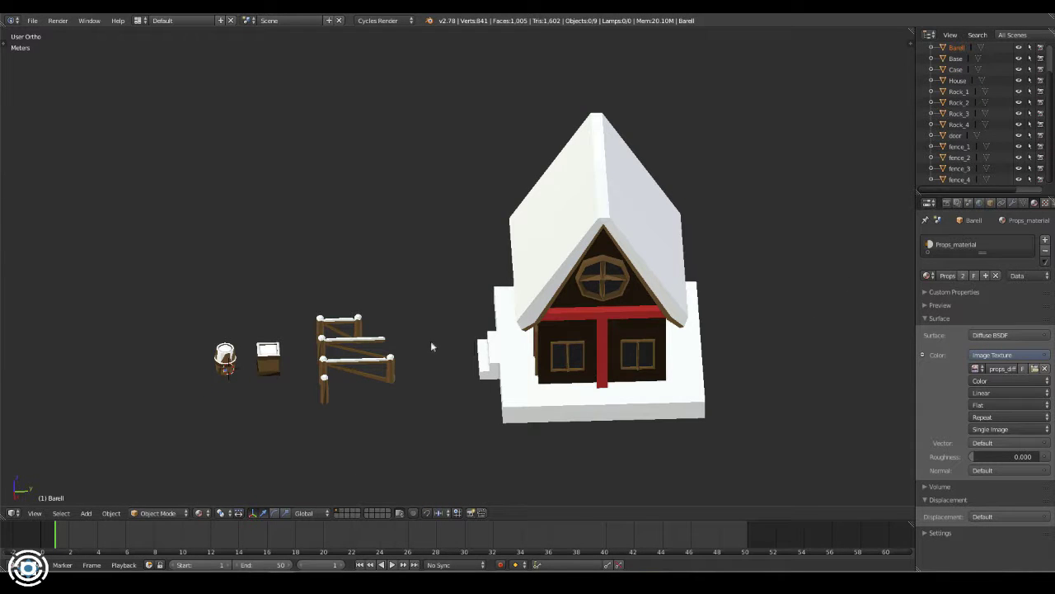
{"action": "key", "text": "ctrl+o"}
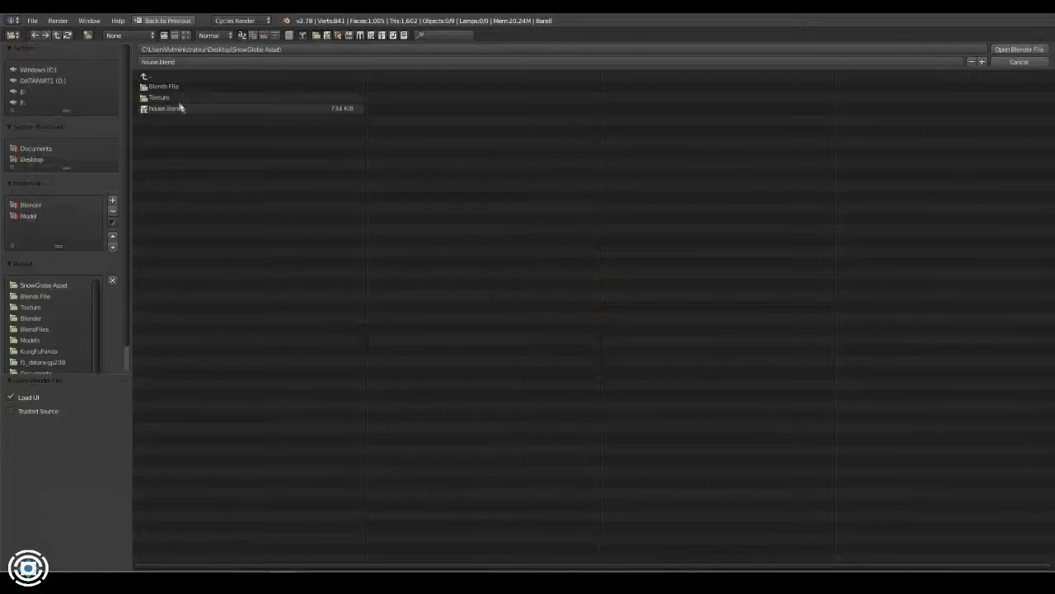
{"action": "left_click", "coordinate": [1020, 50]}
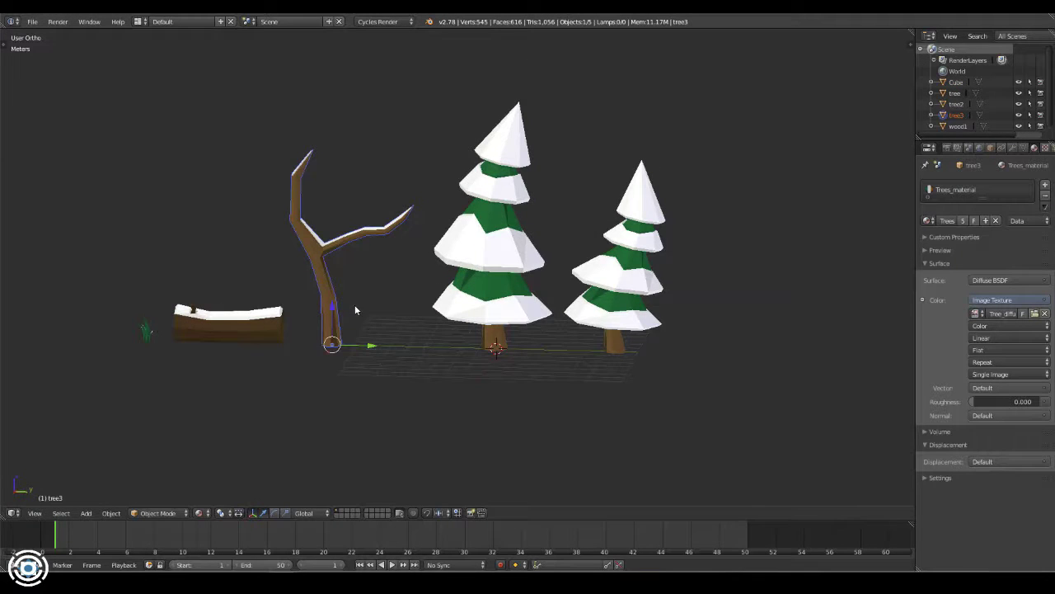
Isolate tree3, duplicate it to the right of the original and edit the copy's mesh
{"action": "scroll", "coordinate": [422, 323], "scroll_direction": "down", "scroll_amount": 3}
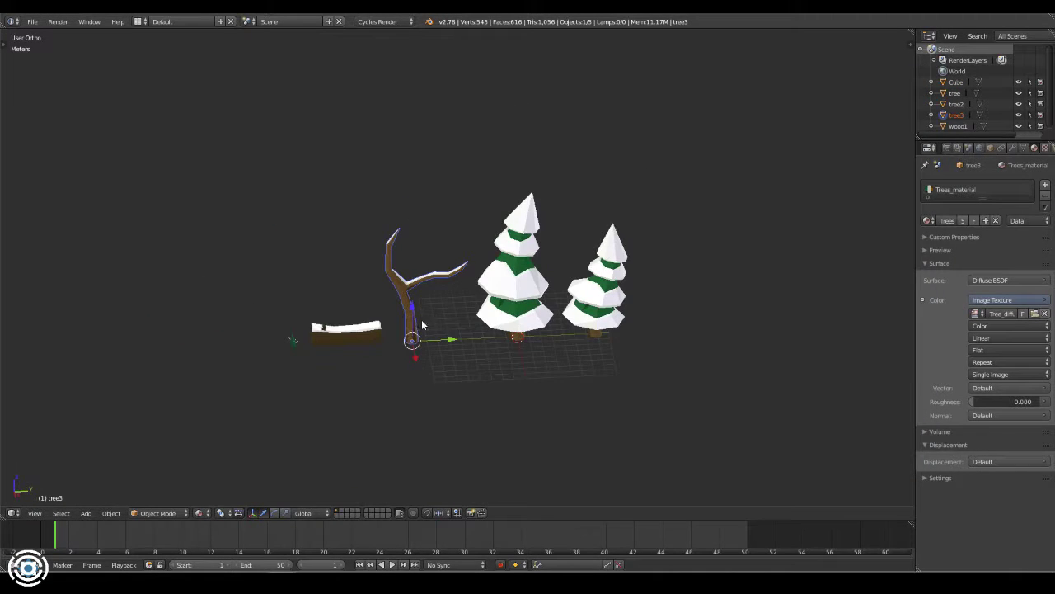
{"action": "key", "text": "shift+h"}
{"action": "key", "text": "shift+d"}
{"action": "left_click", "coordinate": [493, 322]}
{"action": "scroll", "coordinate": [493, 323], "scroll_direction": "up", "scroll_amount": 3}
{"action": "key", "text": "Tab"}
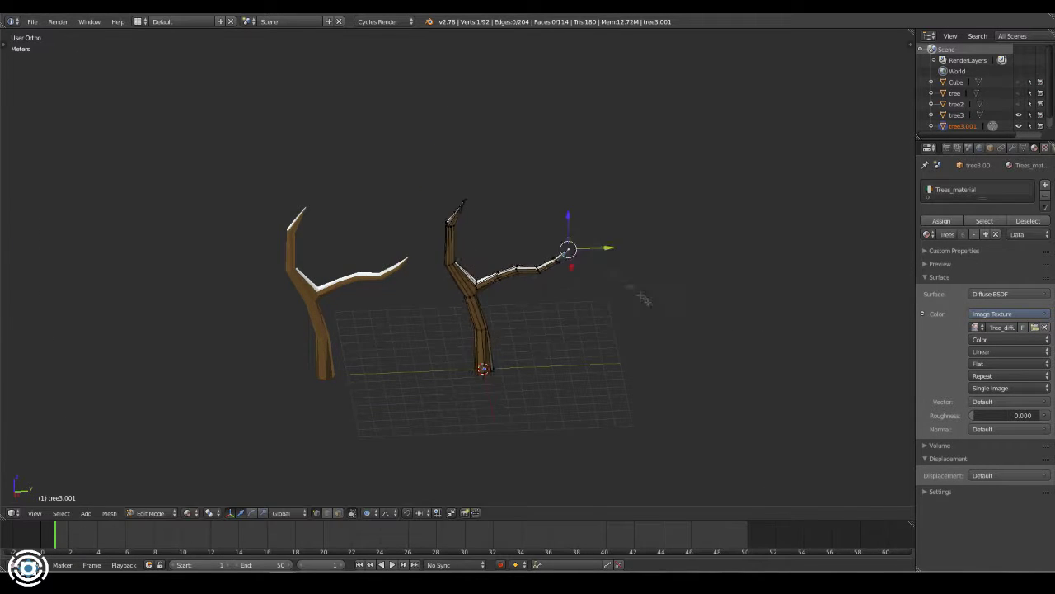
Select the branch tip vertex and move it along Z with proportional falloff
{"action": "scroll", "coordinate": [644, 299], "scroll_direction": "down", "scroll_amount": 3}
{"action": "key", "text": "a"}
{"action": "key", "text": "g"}
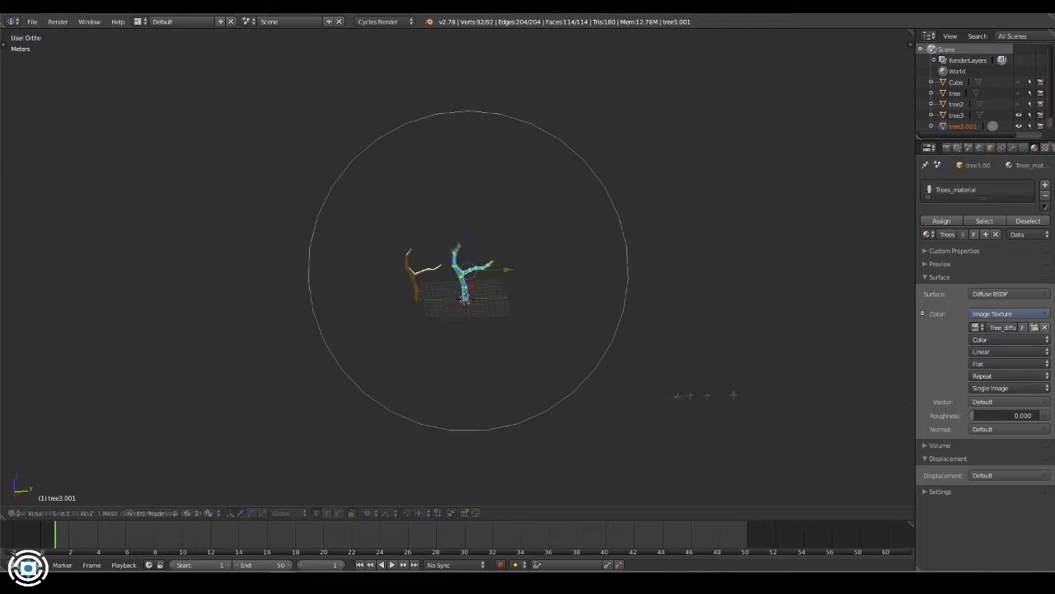
{"action": "key", "text": "Escape"}
{"action": "scroll", "coordinate": [586, 215], "scroll_direction": "up", "scroll_amount": 5}
{"action": "right_click", "coordinate": [582, 223]}
{"action": "key", "text": "z"}
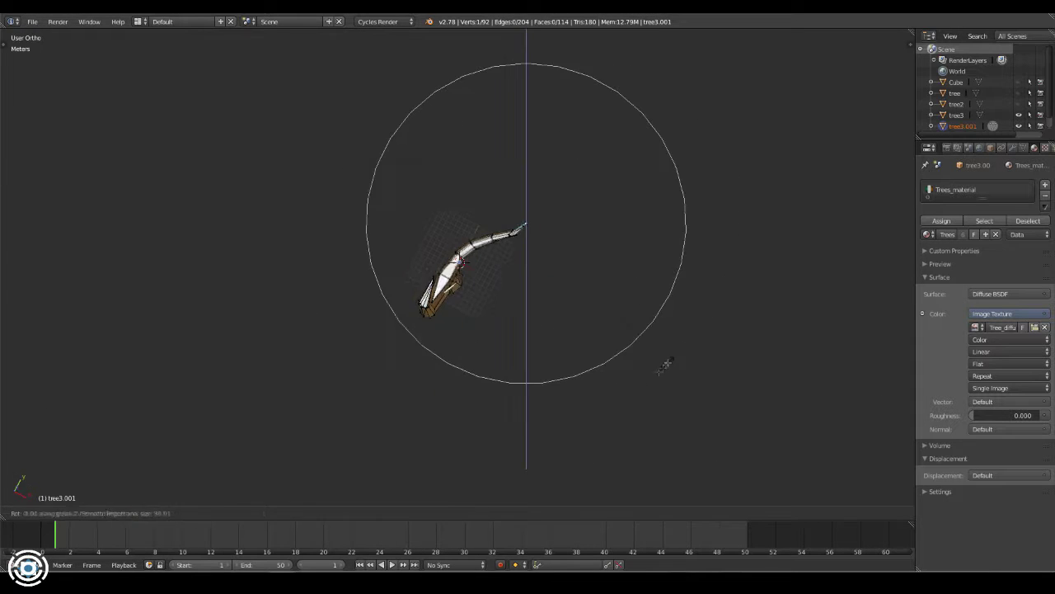
{"action": "left_click", "coordinate": [531, 397]}
Bend the branches sideways along X and rotate them around Z with soft falloff
{"action": "key", "text": "g"}
{"action": "key", "text": "x"}
{"action": "left_click", "coordinate": [684, 327]}
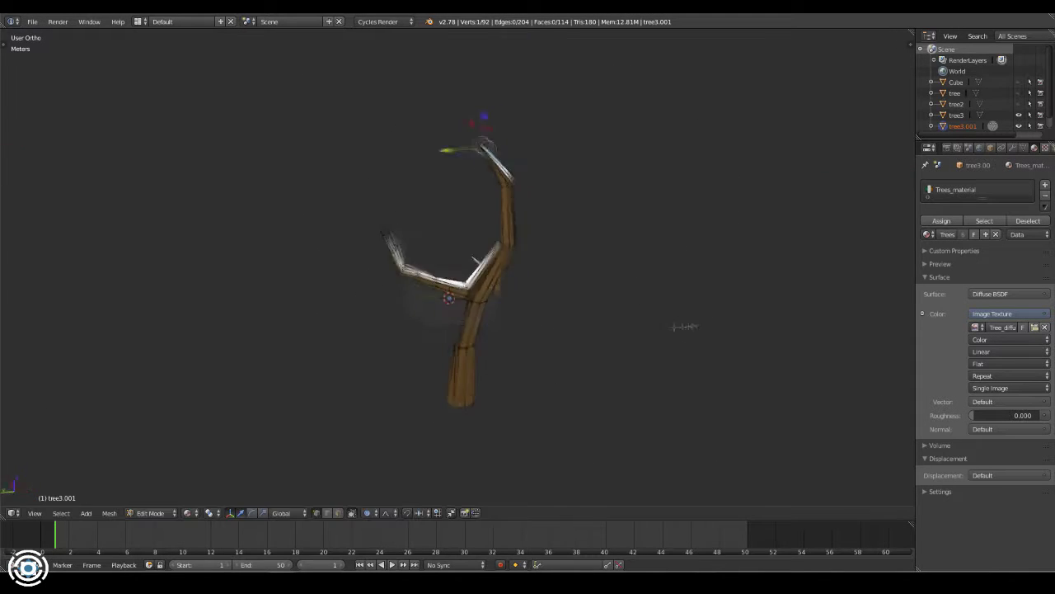
{"action": "key", "text": "g"}
{"action": "key", "text": "z"}
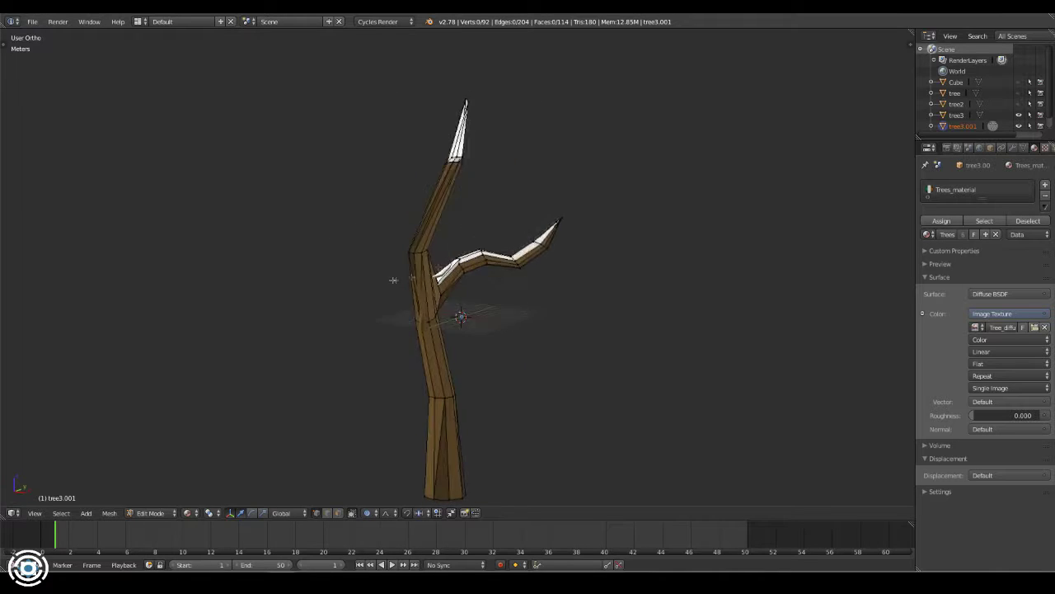
{"action": "key", "text": "r"}
{"action": "key", "text": "z"}
{"action": "left_click", "coordinate": [445, 258]}
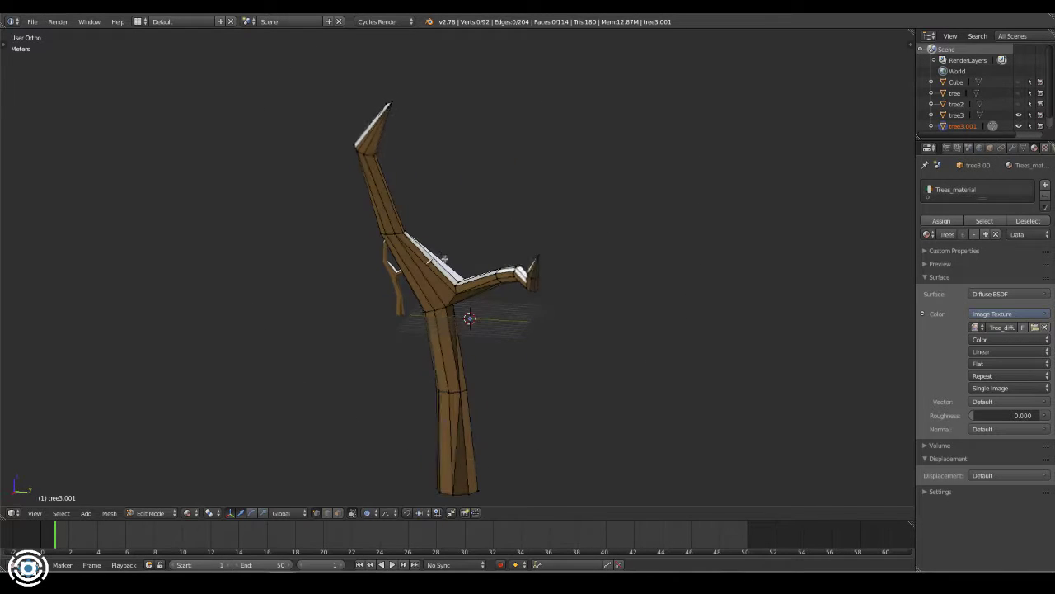
{"action": "key", "text": "r"}
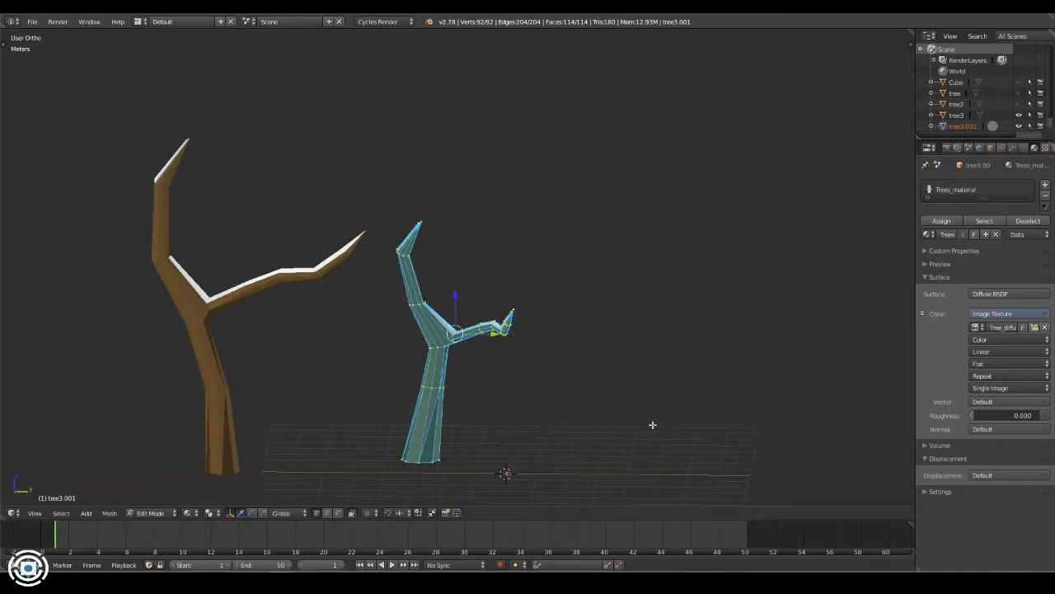
Move the copied tree vertically in front view and apply Shift+S snaps to it
{"action": "key", "text": "KP_1"}
{"action": "key", "text": "g"}
{"action": "key", "text": "z"}
{"action": "left_click", "coordinate": [658, 425]}
{"action": "middle_click_drag", "start_coordinate": [659, 425], "coordinate": [516, 371]}
{"action": "key", "text": "shift+s"}
{"action": "left_click", "coordinate": [493, 372]}
{"action": "key", "text": "Tab"}
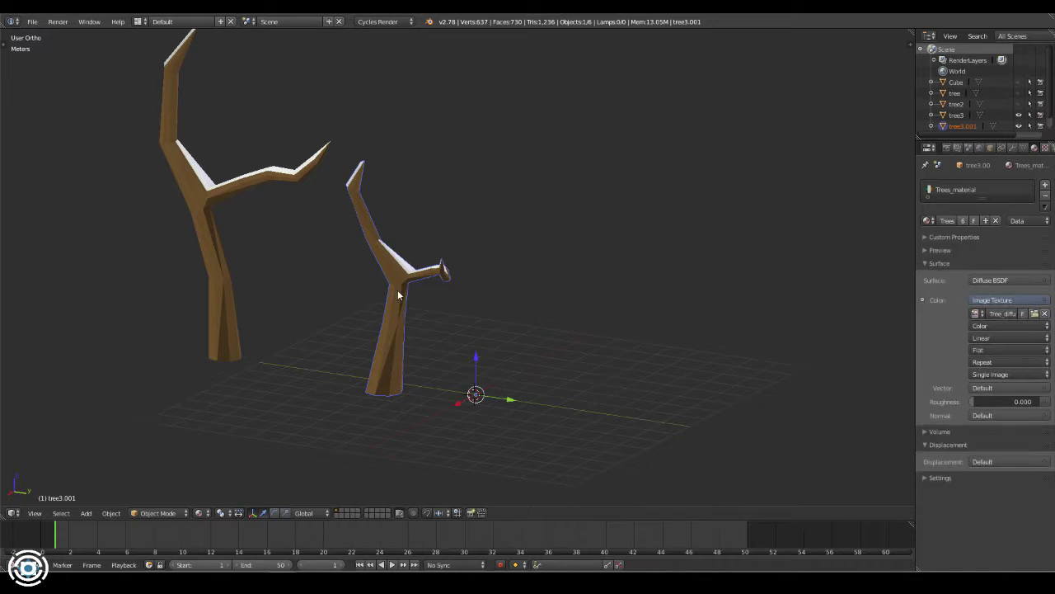
{"action": "key", "text": "Tab"}
{"action": "key", "text": "shift+s"}
{"action": "left_click", "coordinate": [403, 327]}
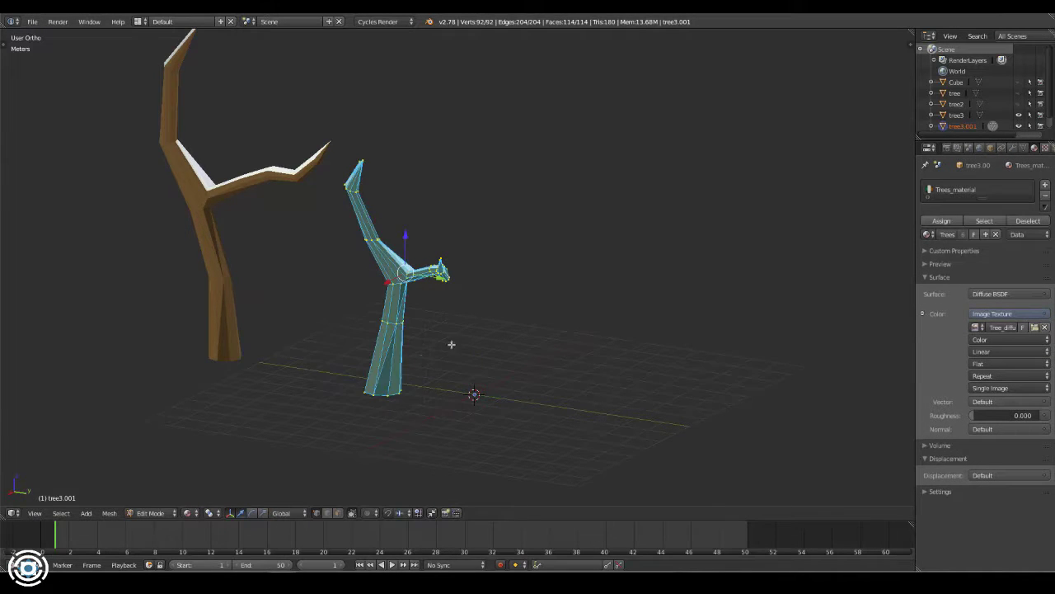
Adjust the branch from top view and delete the stray faces at the branch joint
{"action": "middle_click_drag", "start_coordinate": [403, 327], "coordinate": [462, 247]}
{"action": "middle_click_drag", "start_coordinate": [504, 383], "coordinate": [393, 415]}
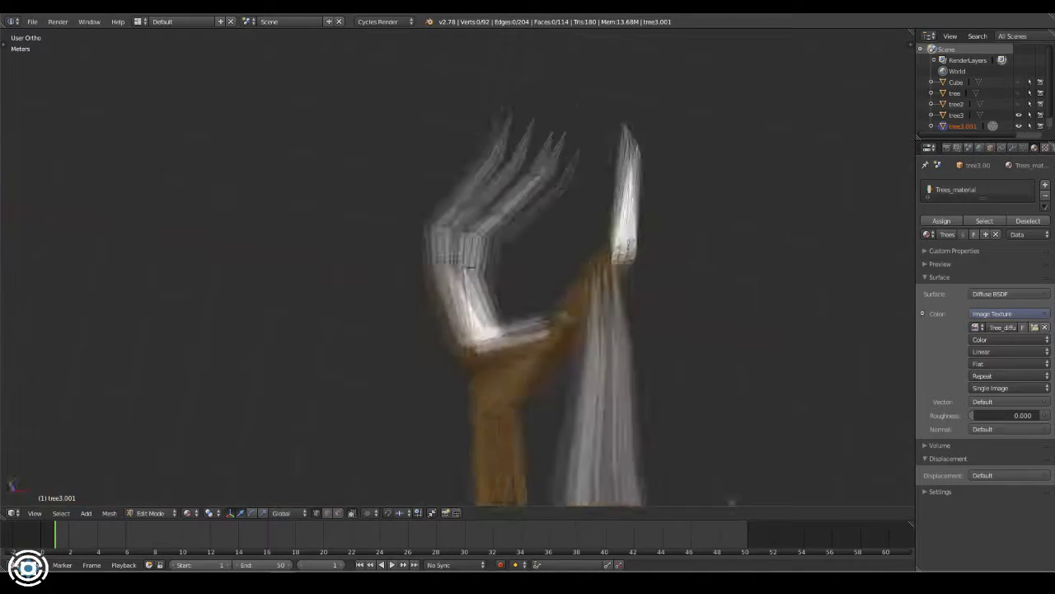
{"action": "key", "text": "KP_7"}
{"action": "scroll", "coordinate": [619, 297], "scroll_direction": "up", "scroll_amount": 3}
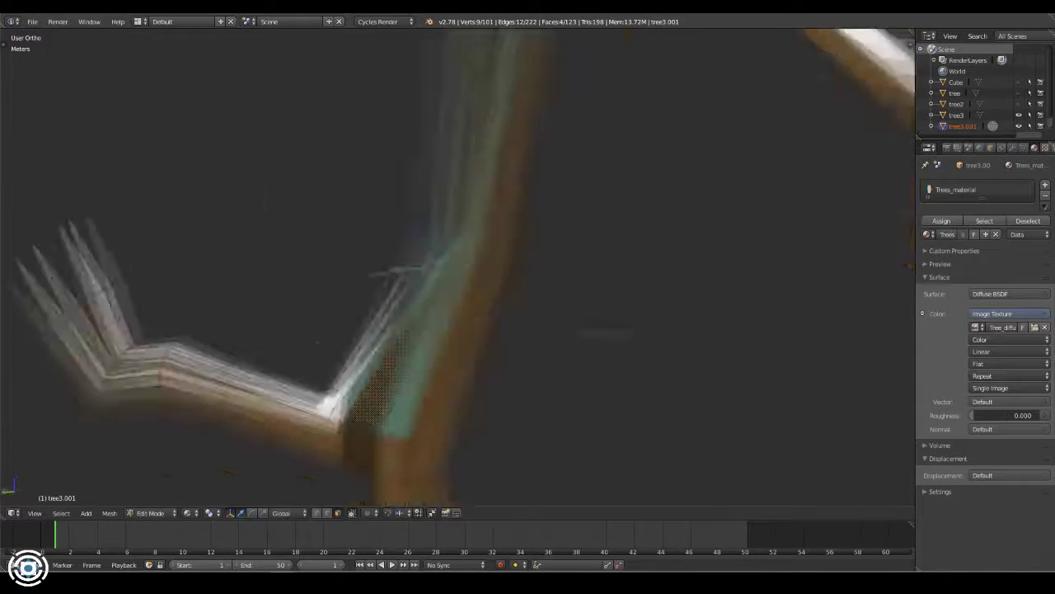
{"action": "left_click", "coordinate": [357, 376]}
{"action": "middle_click_drag", "start_coordinate": [357, 375], "coordinate": [356, 407]}
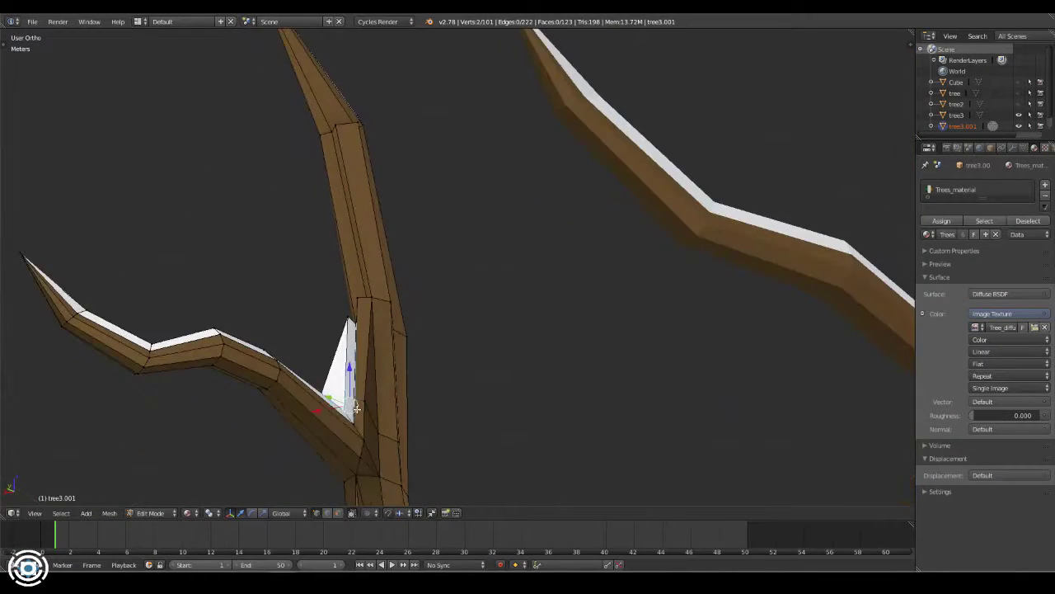
{"action": "key", "text": "x"}
{"action": "left_click", "coordinate": [345, 311]}
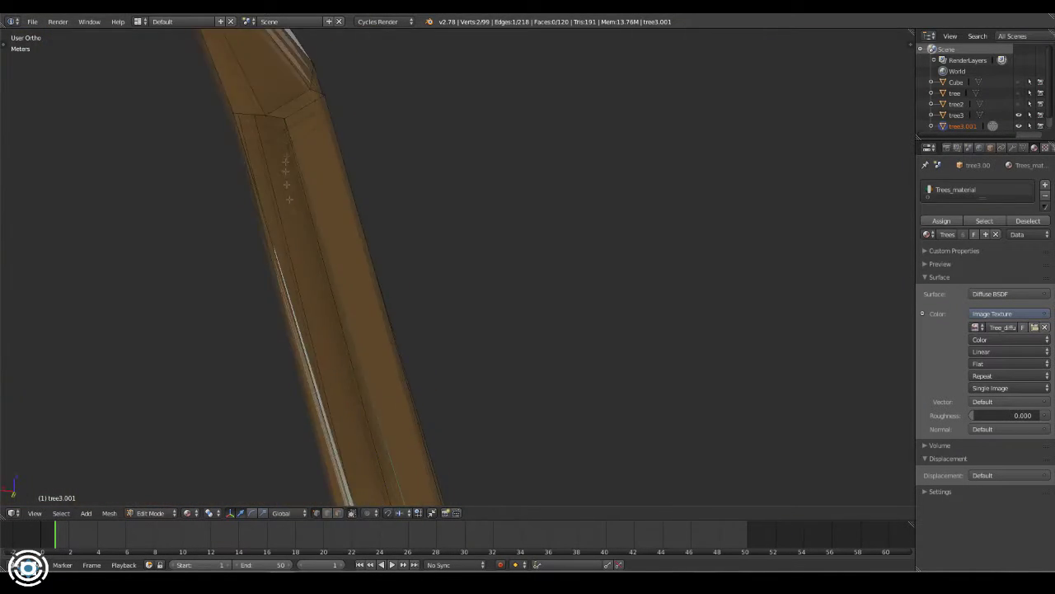
{"action": "middle_click_drag", "start_coordinate": [430, 379], "coordinate": [376, 401]}
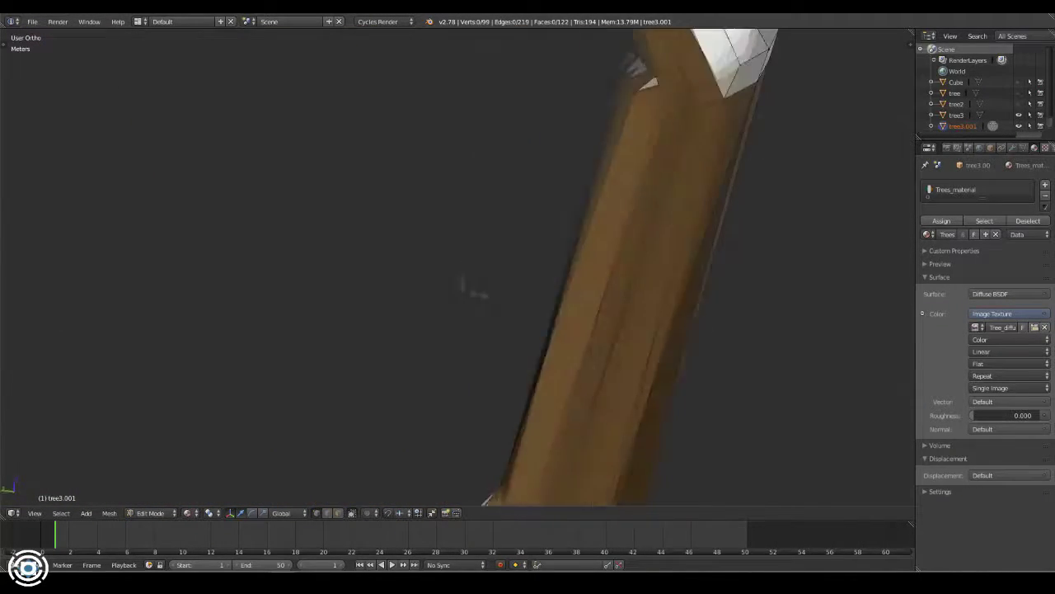
{"action": "right_click", "coordinate": [376, 401]}
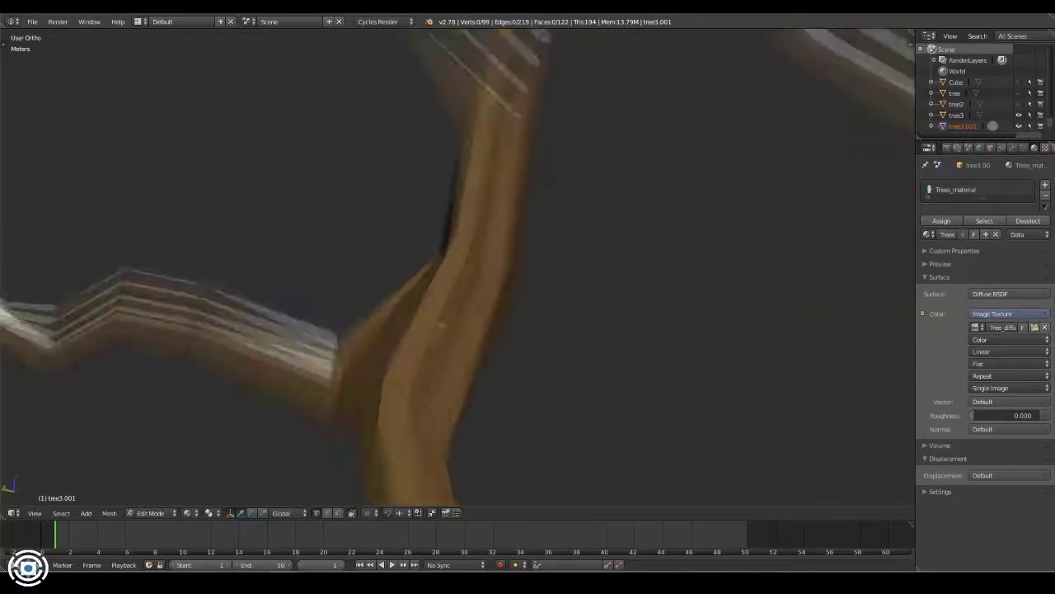
{"action": "key", "text": "Tab"}
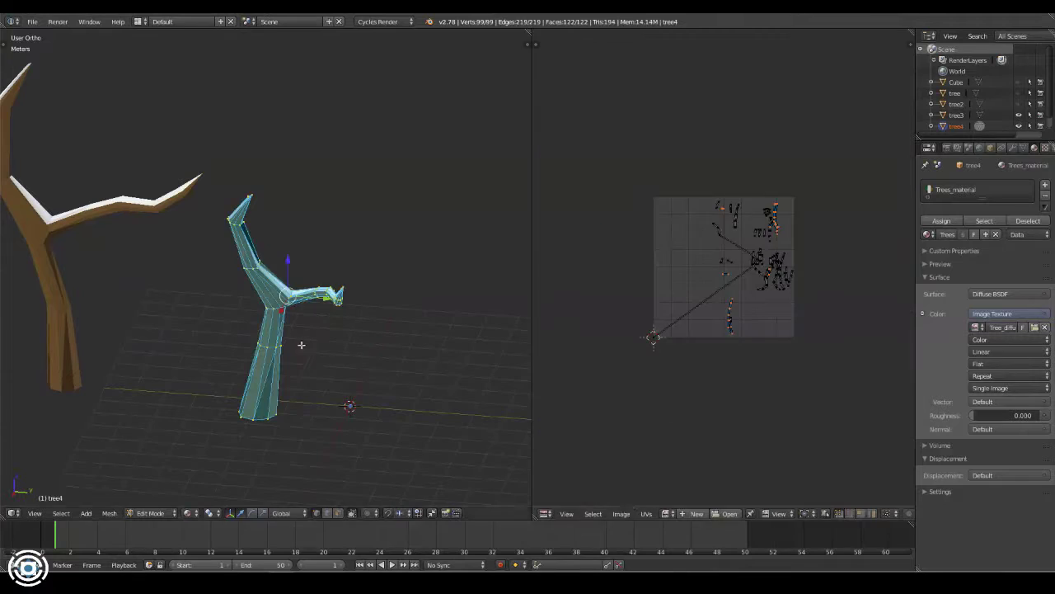
Show Tree_diffuse.png, unwrap the whole tree and place its UVs on the brown tile
{"action": "left_click", "coordinate": [665, 512]}
{"action": "left_click", "coordinate": [697, 401]}
{"action": "key", "text": "Home"}
{"action": "key", "text": "u"}
{"action": "left_click", "coordinate": [305, 302]}
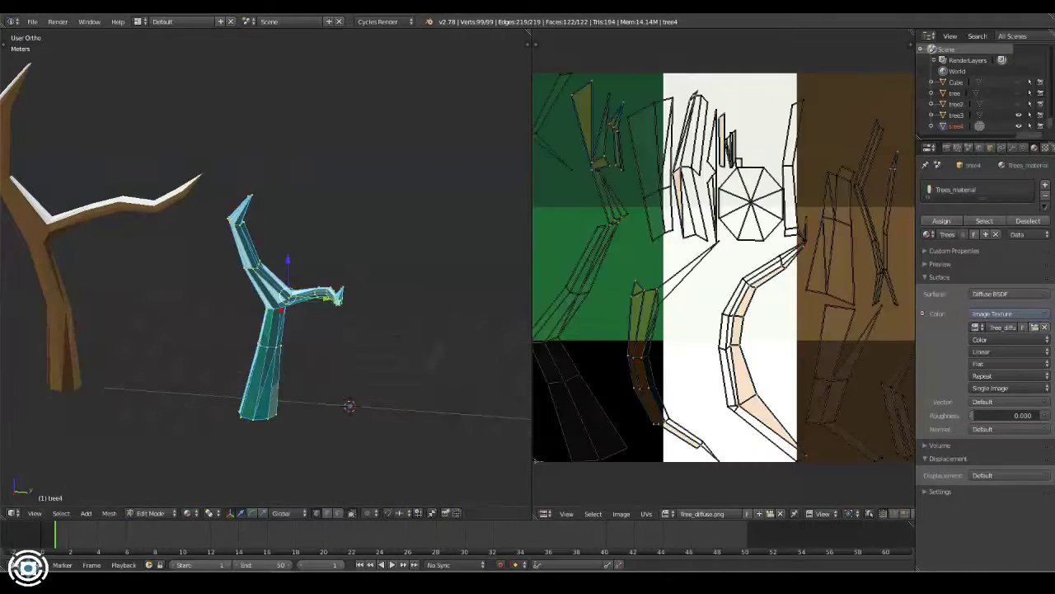
{"action": "scroll", "coordinate": [561, 328], "scroll_direction": "down", "scroll_amount": 3}
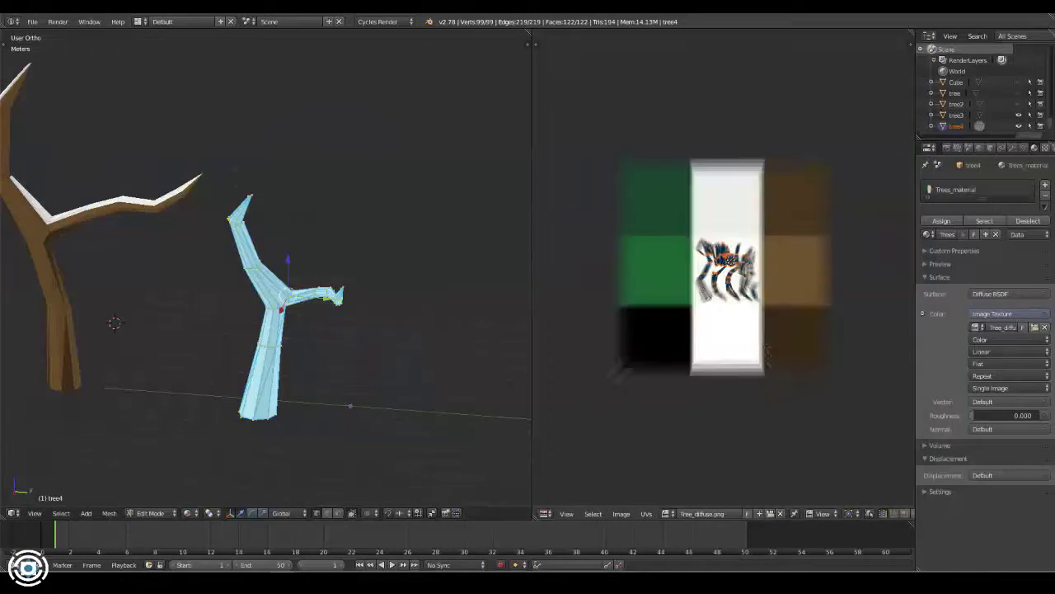
{"action": "scroll", "coordinate": [751, 371], "scroll_direction": "up", "scroll_amount": 2}
{"action": "key", "text": "g"}
{"action": "left_click", "coordinate": [841, 363]}
{"action": "key", "text": "a"}
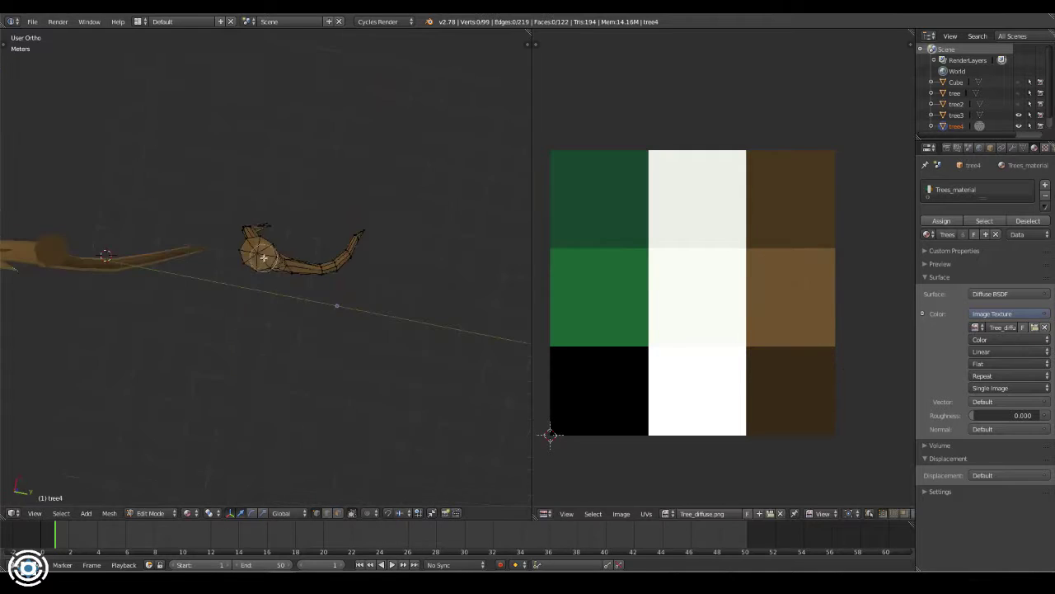
Select trunk faces and place their UVs on the palette
{"action": "middle_click_drag", "start_coordinate": [272, 330], "coordinate": [361, 519]}
{"action": "right_click", "coordinate": [249, 317]}
{"action": "key", "text": "KP_Decimal"}
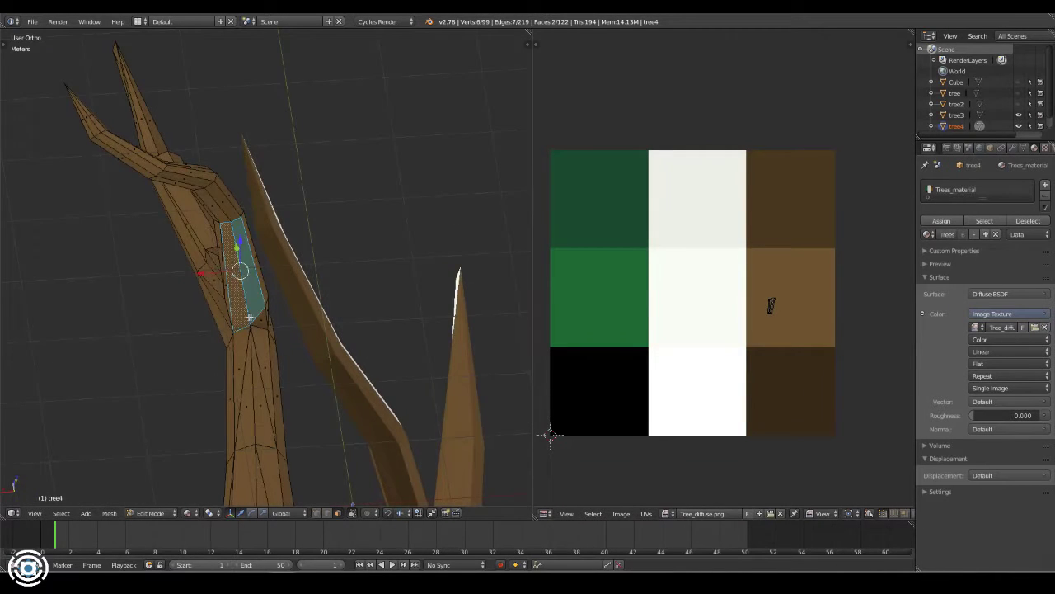
{"action": "key", "text": "KP_Decimal"}
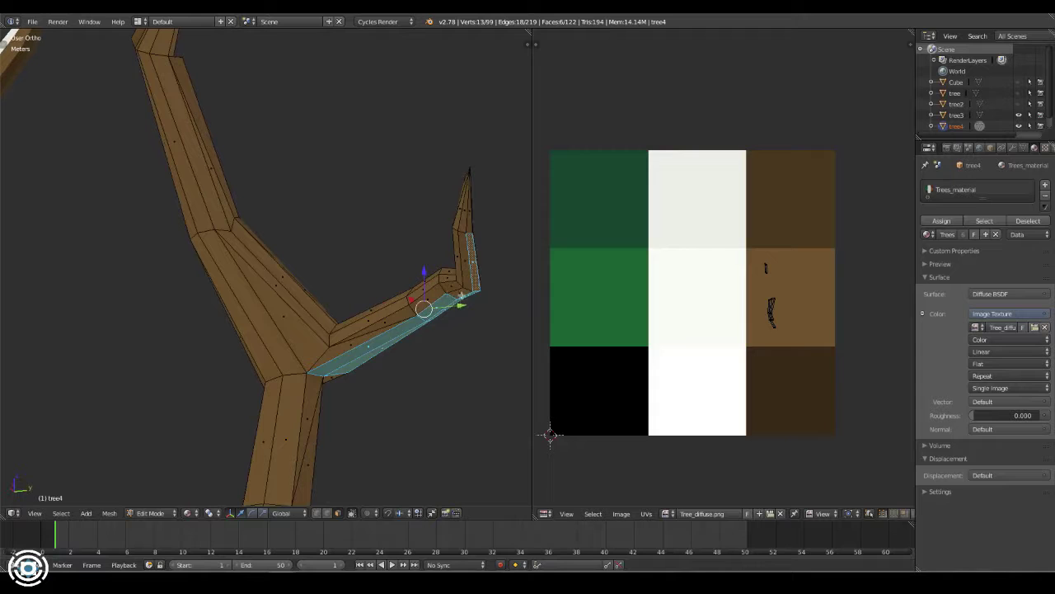
{"action": "middle_click_drag", "start_coordinate": [490, 229], "coordinate": [797, 363]}
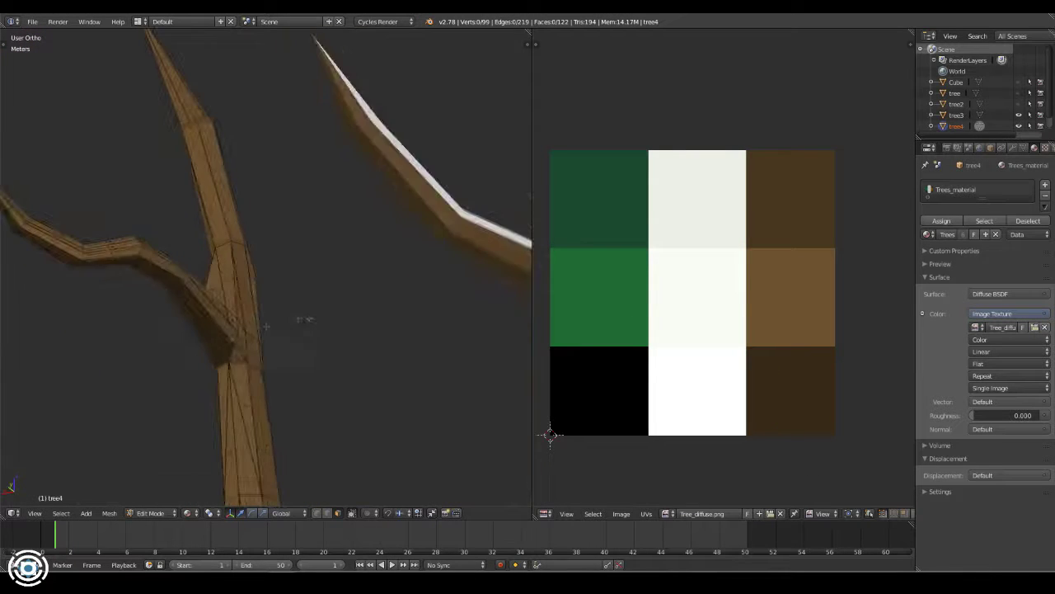
{"action": "right_click", "coordinate": [262, 312]}
{"action": "key", "text": "KP_Decimal"}
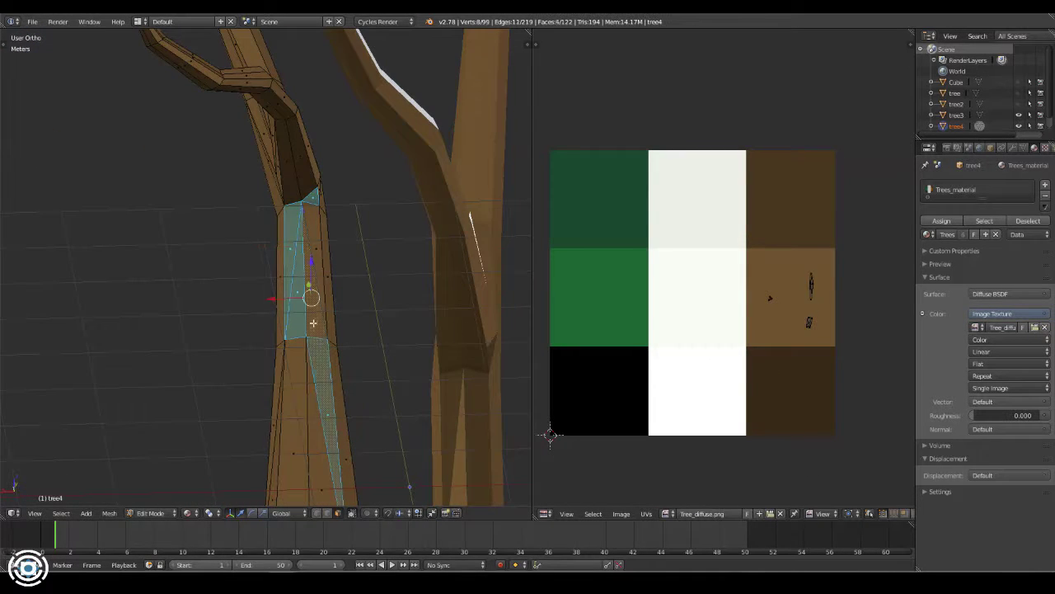
{"action": "key", "text": "a"}
{"action": "mouse_move", "coordinate": [329, 297]}
{"action": "middle_mouse_down"}
{"action": "mouse_move", "coordinate": [268, 262]}
{"action": "mouse_move", "coordinate": [221, 284]}
{"action": "middle_mouse_up"}
{"action": "left_click", "coordinate": [831, 408]}
{"action": "key", "text": "a"}
Select the branch and trunk faces up toward the branch tip for palette mapping
{"action": "right_click", "coordinate": [122, 306], "text": "shift"}
{"action": "middle_click_drag", "start_coordinate": [122, 306], "coordinate": [198, 333]}
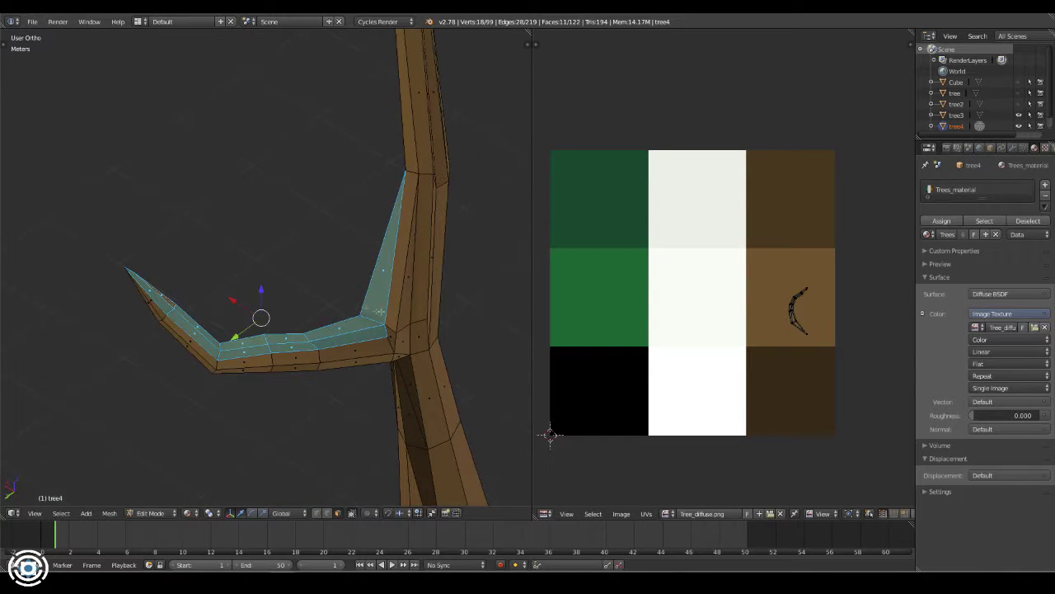
{"action": "right_click", "coordinate": [395, 338], "text": "shift"}
{"action": "middle_click_drag", "start_coordinate": [395, 337], "coordinate": [242, 267]}
{"action": "mouse_move", "coordinate": [353, 54]}
{"action": "middle_mouse_down"}
{"action": "mouse_move", "coordinate": [437, 330]}
{"action": "mouse_move", "coordinate": [363, 284]}
{"action": "mouse_move", "coordinate": [449, 295]}
{"action": "mouse_move", "coordinate": [228, 272]}
{"action": "mouse_move", "coordinate": [284, 399]}
{"action": "mouse_move", "coordinate": [177, 421]}
{"action": "mouse_move", "coordinate": [174, 330]}
{"action": "mouse_move", "coordinate": [263, 247]}
{"action": "mouse_move", "coordinate": [264, 217]}
{"action": "mouse_move", "coordinate": [66, 193]}
{"action": "mouse_move", "coordinate": [188, 278]}
{"action": "middle_mouse_up"}
{"action": "right_click", "coordinate": [437, 329], "text": "shift"}
{"action": "right_click", "coordinate": [449, 295], "text": "shift"}
{"action": "right_click", "coordinate": [228, 273], "text": "shift"}
{"action": "key", "text": "a"}
Map remaining trunk faces, including the base triangle, to brown and return to Object Mode
{"action": "scroll", "coordinate": [217, 217], "scroll_direction": "up", "scroll_amount": 3}
{"action": "scroll", "coordinate": [216, 216], "scroll_direction": "down", "scroll_amount": 3}
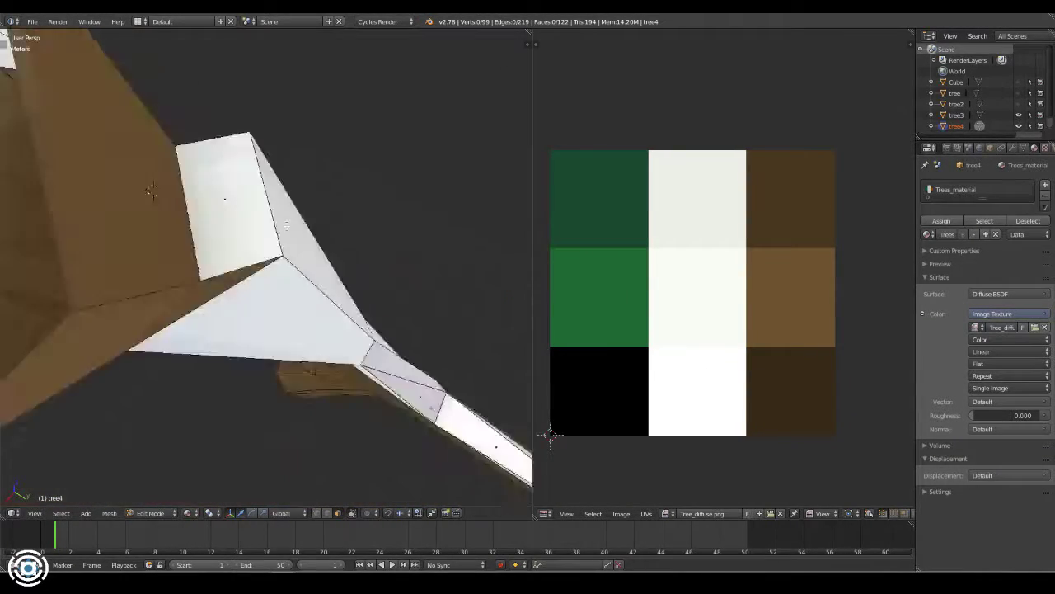
{"action": "middle_click_drag", "start_coordinate": [217, 216], "coordinate": [206, 262]}
{"action": "key", "text": "Escape"}
{"action": "mouse_move", "coordinate": [318, 305]}
{"action": "middle_mouse_down"}
{"action": "mouse_move", "coordinate": [188, 258]}
{"action": "mouse_move", "coordinate": [239, 280]}
{"action": "mouse_move", "coordinate": [182, 285]}
{"action": "middle_mouse_up"}
{"action": "right_click", "coordinate": [176, 284]}
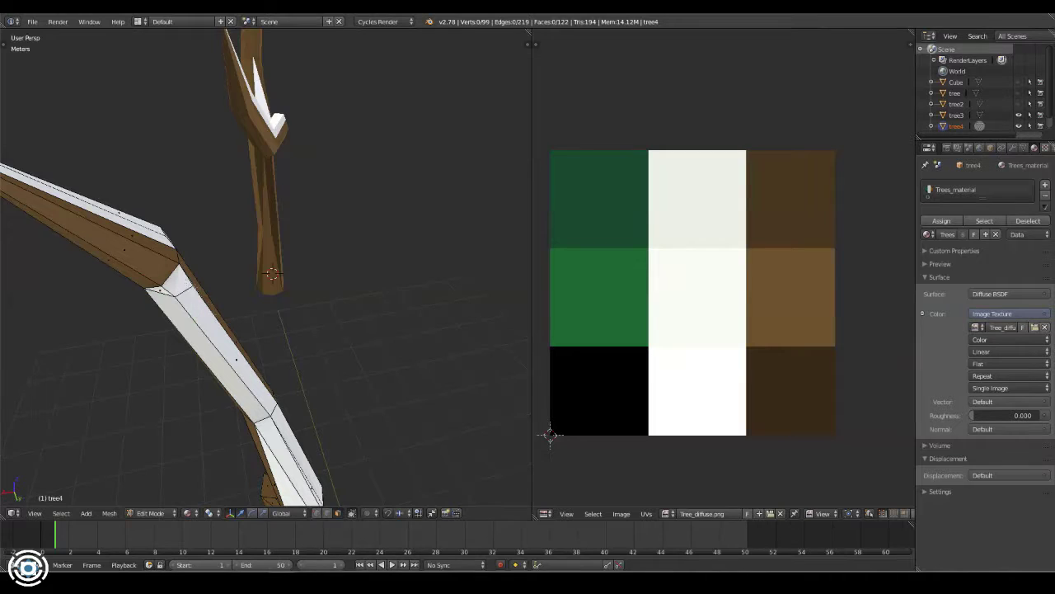
{"action": "middle_click_drag", "start_coordinate": [247, 289], "coordinate": [396, 214]}
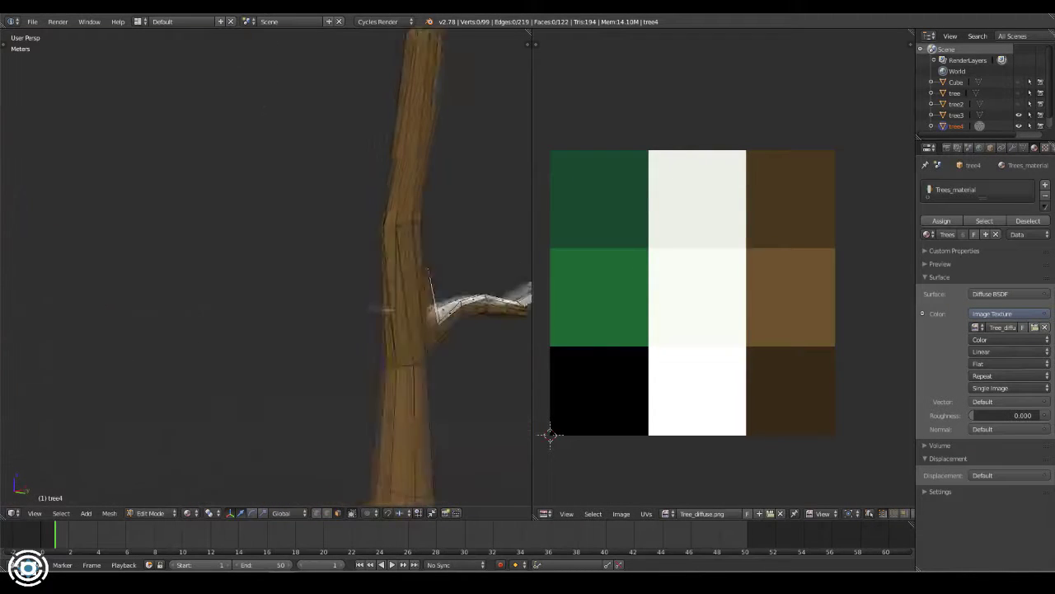
{"action": "right_click", "coordinate": [399, 213]}
{"action": "middle_click_drag", "start_coordinate": [264, 272], "coordinate": [412, 214]}
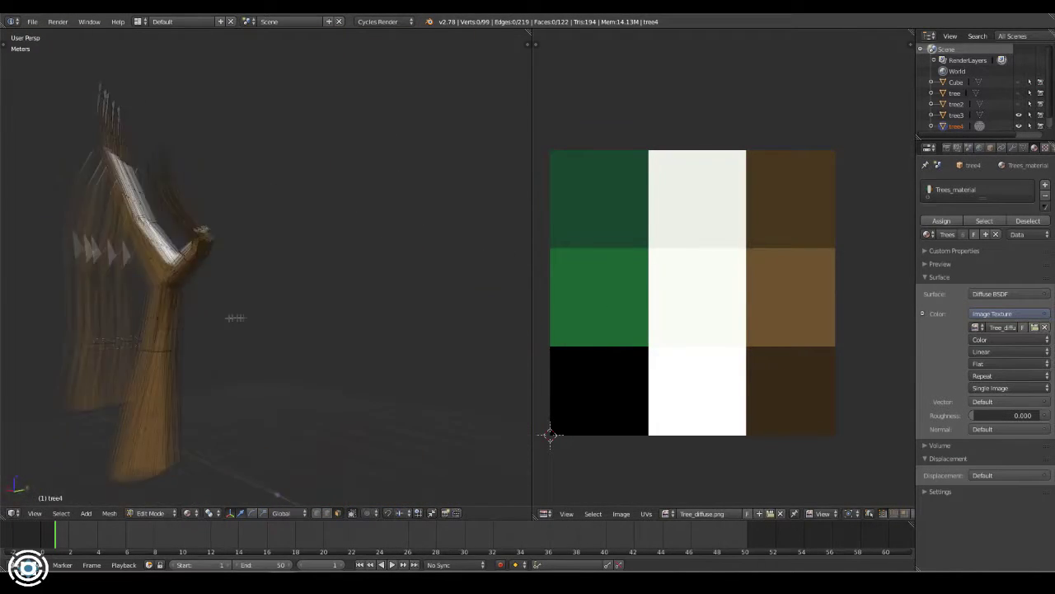
{"action": "right_click", "coordinate": [421, 210]}
{"action": "key", "text": "a"}
{"action": "mouse_move", "coordinate": [329, 247]}
{"action": "middle_mouse_down"}
{"action": "mouse_move", "coordinate": [248, 289]}
{"action": "mouse_move", "coordinate": [329, 324]}
{"action": "middle_mouse_up"}
{"action": "key", "text": "Tab"}
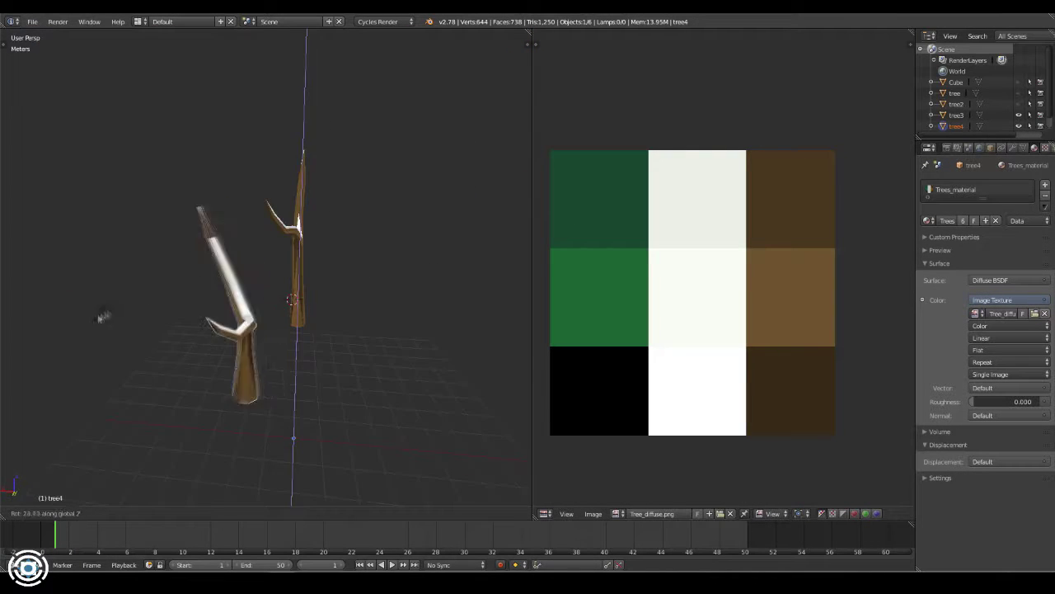
Snap tree4 to the 3D cursor beside the other bare tree, checking top and side views
{"action": "key", "text": "shift+s"}
{"action": "left_click", "coordinate": [322, 281]}
{"action": "middle_click_drag", "start_coordinate": [232, 302], "coordinate": [266, 275]}
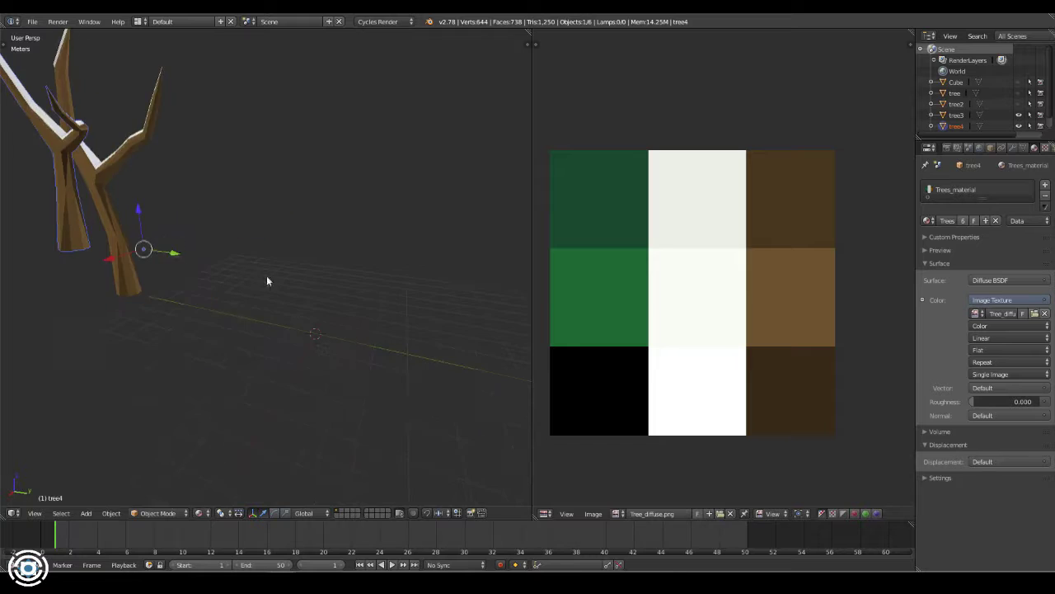
{"action": "left_click", "coordinate": [303, 318]}
{"action": "key", "text": "shift+s"}
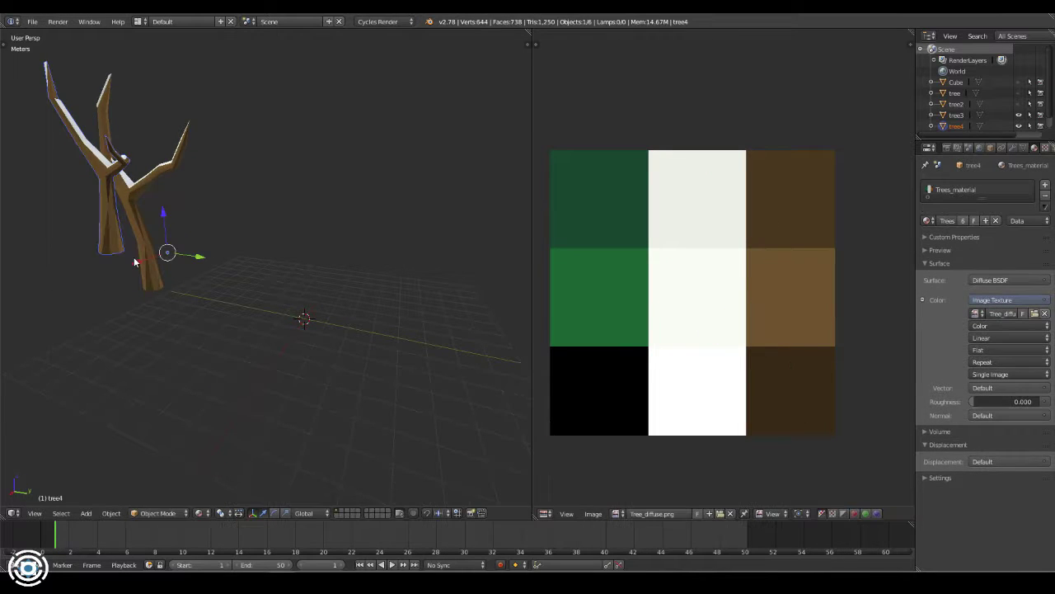
{"action": "key", "text": "shift+s"}
{"action": "left_click", "coordinate": [184, 208]}
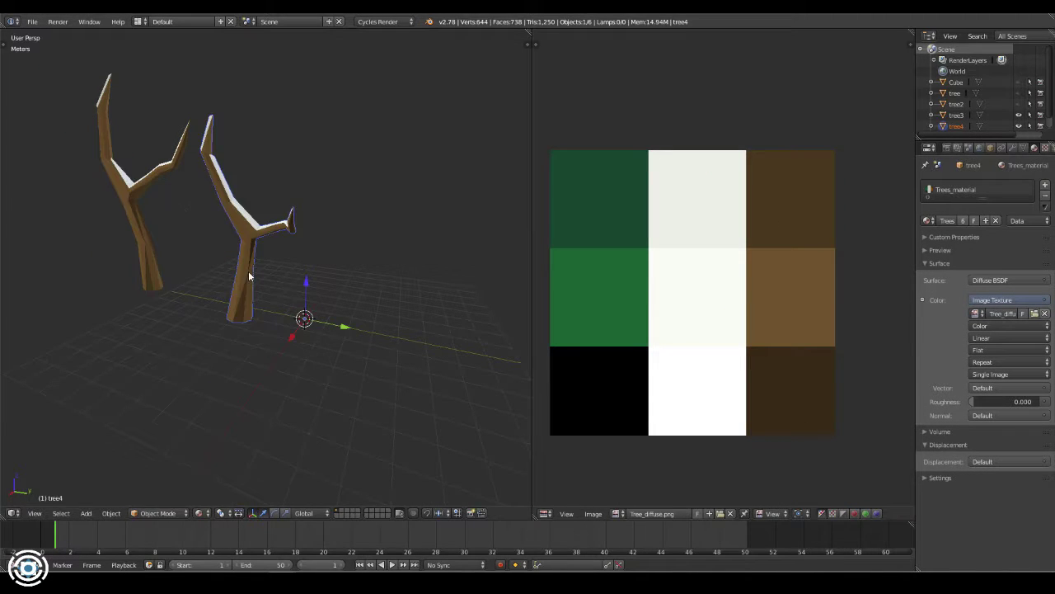
{"action": "key", "text": "KP_7"}
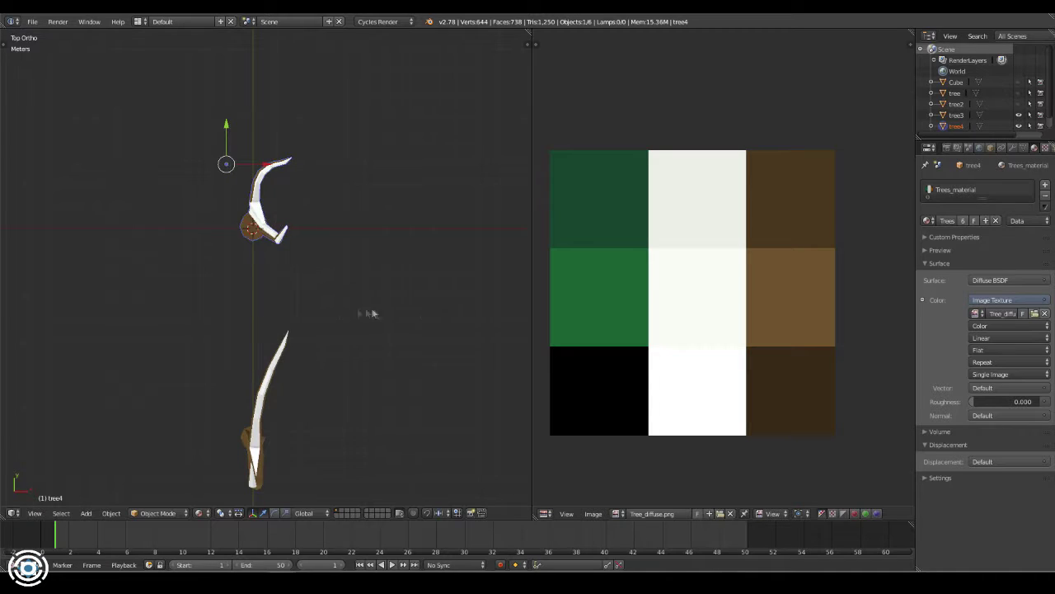
{"action": "key", "text": "KP_3"}
{"action": "middle_click_drag", "start_coordinate": [409, 301], "coordinate": [367, 286]}
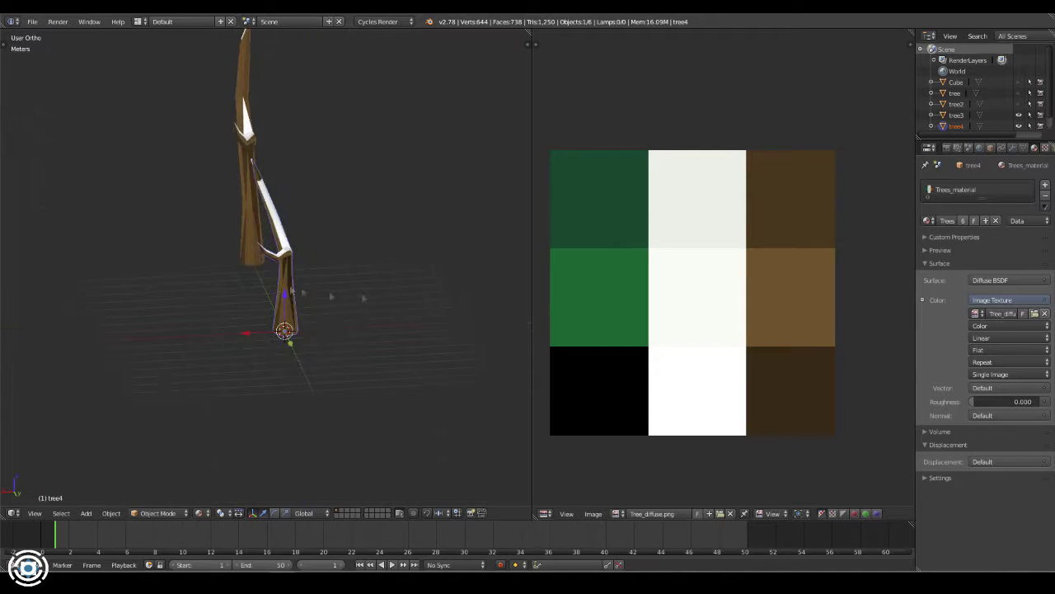
{"action": "scroll", "coordinate": [285, 196], "scroll_direction": "up", "scroll_amount": 5}
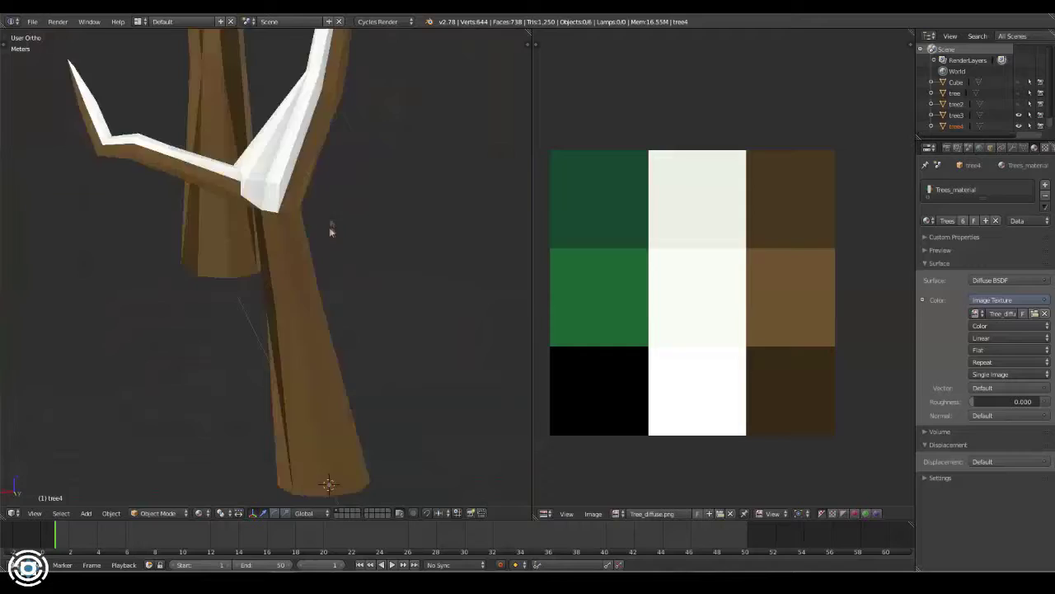
{"action": "scroll", "coordinate": [329, 227], "scroll_direction": "down", "scroll_amount": 6}
Slide tree4 along X, unhide the other assets and add a smaller grass copy
{"action": "key", "text": "ctrl+Up"}
{"action": "key", "text": "g"}
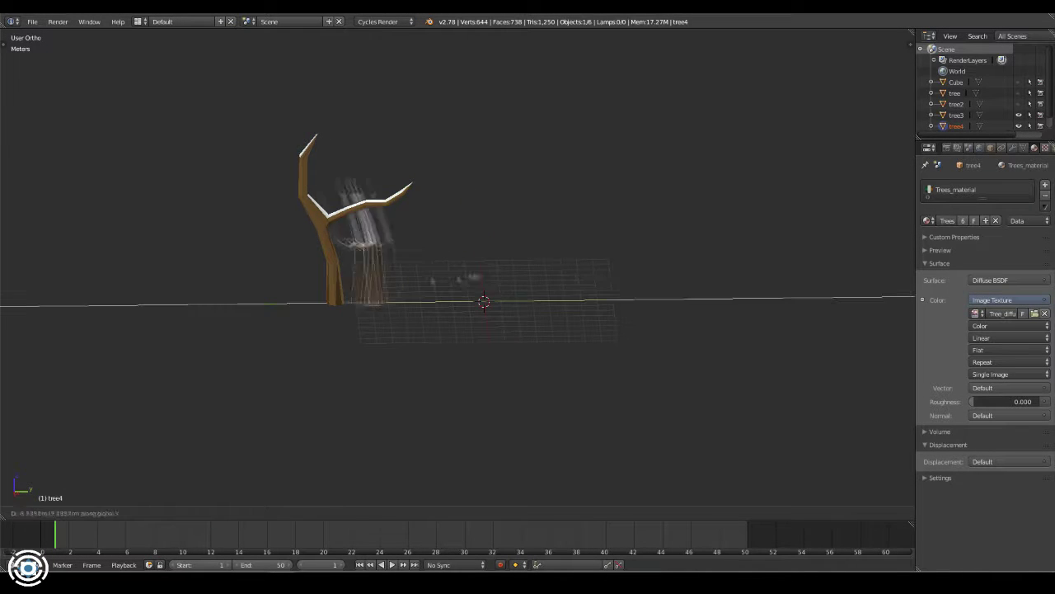
{"action": "left_click", "coordinate": [343, 319]}
{"action": "key", "text": "alt+h"}
{"action": "key", "text": "g"}
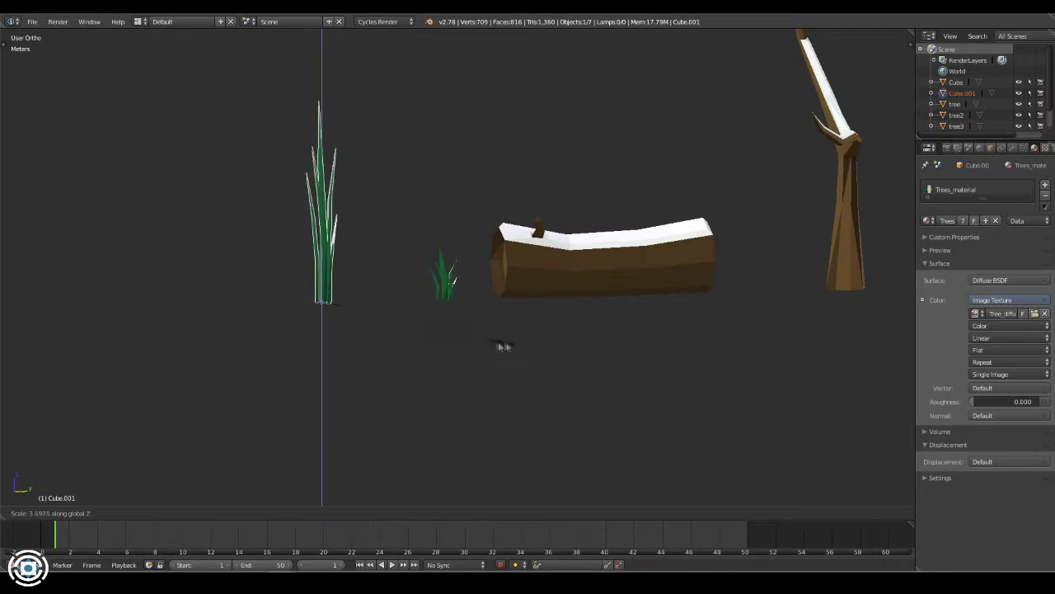
{"action": "left_click", "coordinate": [503, 347]}
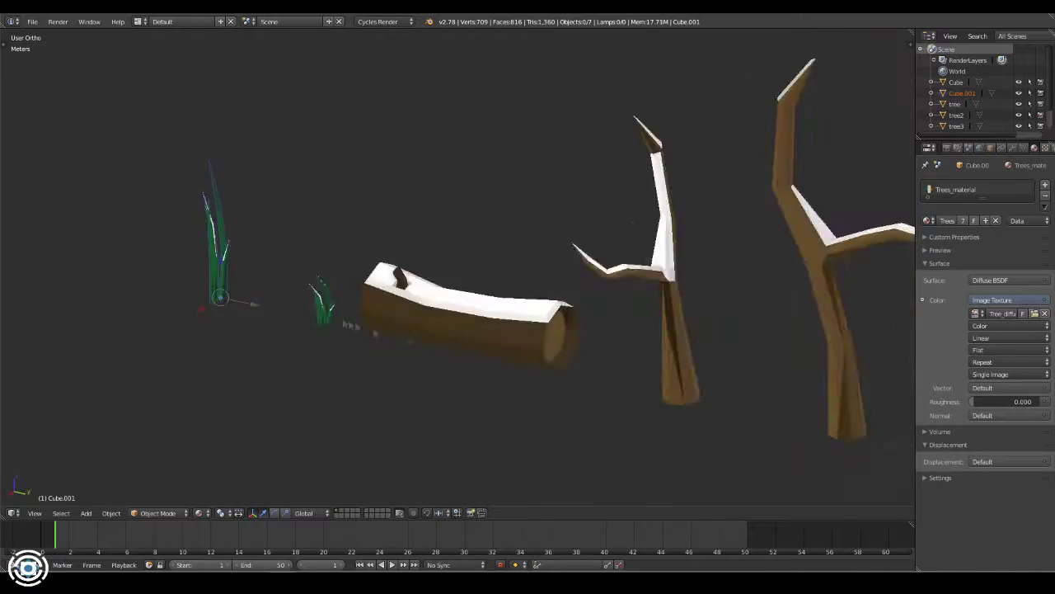
{"action": "middle_click_drag", "start_coordinate": [503, 346], "coordinate": [330, 338]}
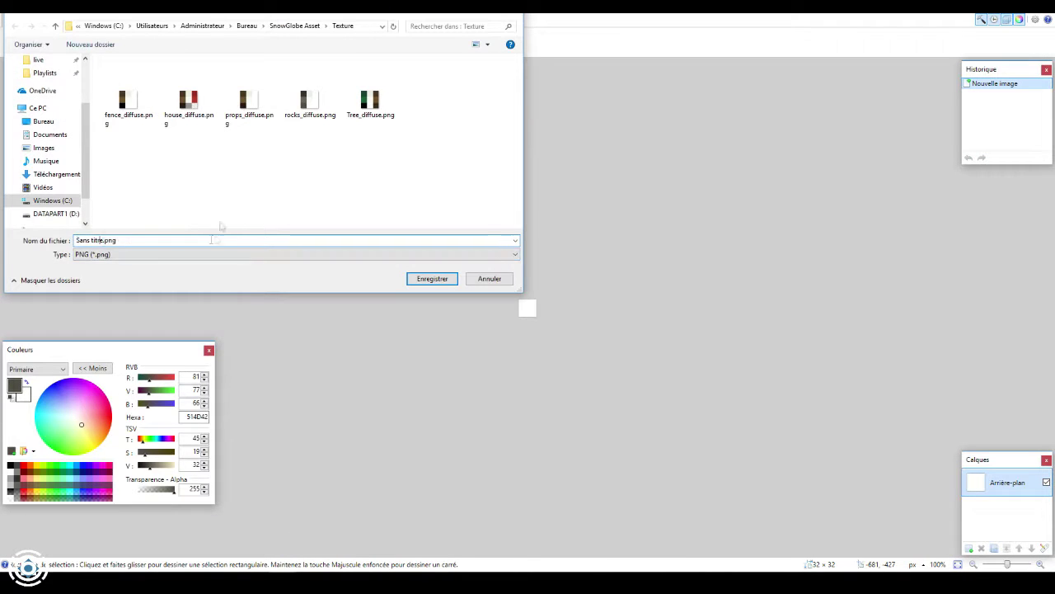
Save the 32×32 snow texture as a PNG and clear the whole canvas to transparent
{"action": "key", "text": "Return"}
{"action": "left_click", "coordinate": [614, 380]}
{"action": "key", "text": "ctrl+b"}
{"action": "left_click", "coordinate": [31, 131]}
{"action": "key", "text": "ctrl+a"}
{"action": "key", "text": "Delete"}
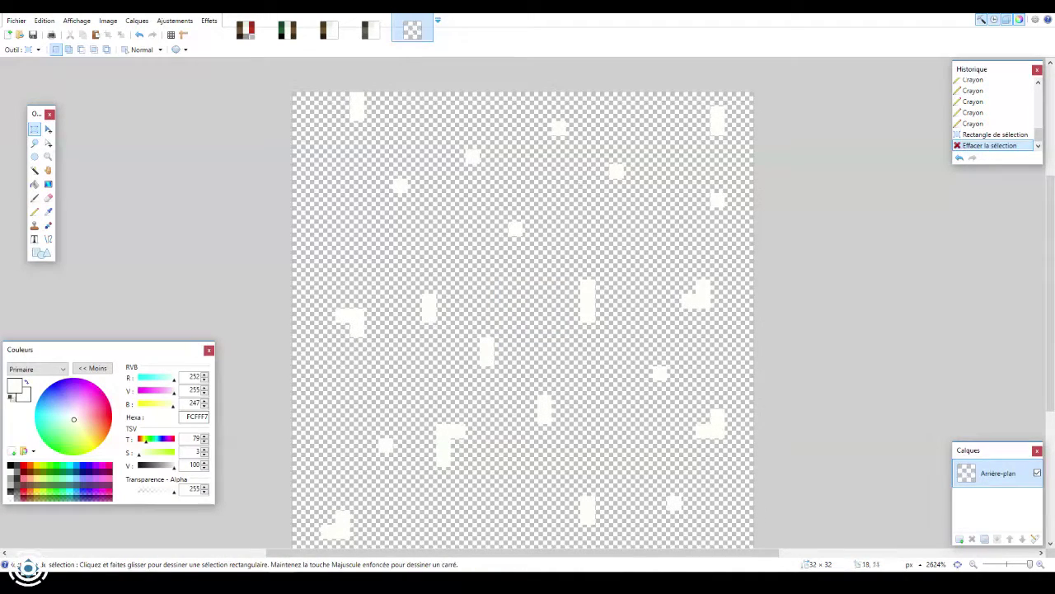
Erase the stray white pixels and pencil in a white snow speck
{"action": "left_click_drag", "start_coordinate": [334, 307], "coordinate": [379, 349]}
{"action": "key", "text": "Delete"}
{"action": "left_click_drag", "start_coordinate": [327, 241], "coordinate": [327, 273]}
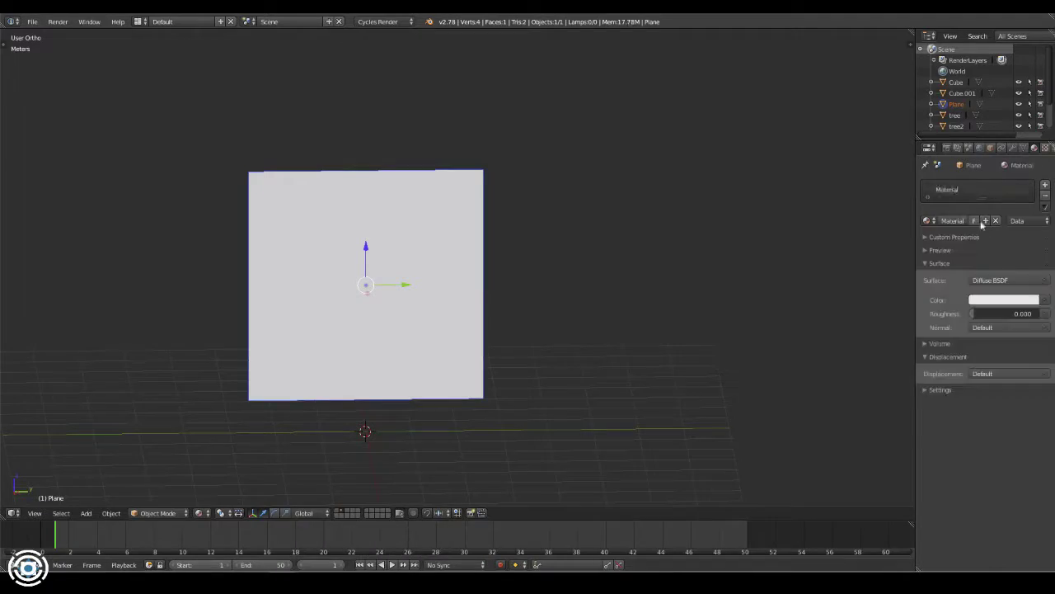
Name the material Snowy material and set its Color input to an Image Texture
{"action": "key", "text": "Return"}
{"action": "left_click", "coordinate": [923, 300]}
{"action": "left_click", "coordinate": [841, 198]}
{"action": "left_click", "coordinate": [1011, 337]}
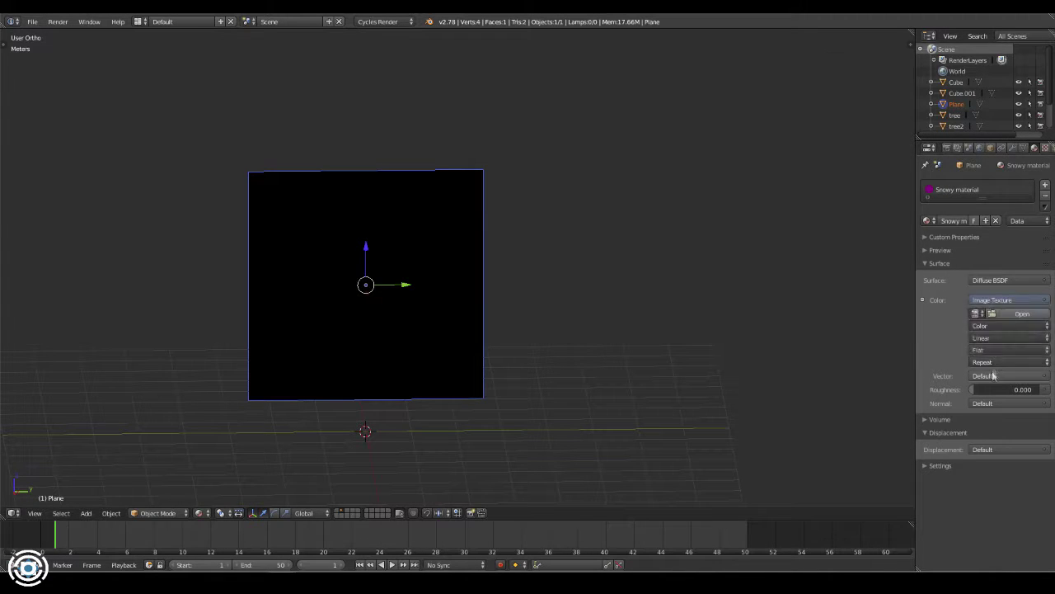
Split the view and add a Mapping node to the left of the Image Texture
{"action": "left_click_drag", "start_coordinate": [796, 230], "coordinate": [500, 492]}
{"action": "scroll", "coordinate": [540, 362], "scroll_direction": "up", "scroll_amount": 2}
{"action": "key", "text": "shift+a"}
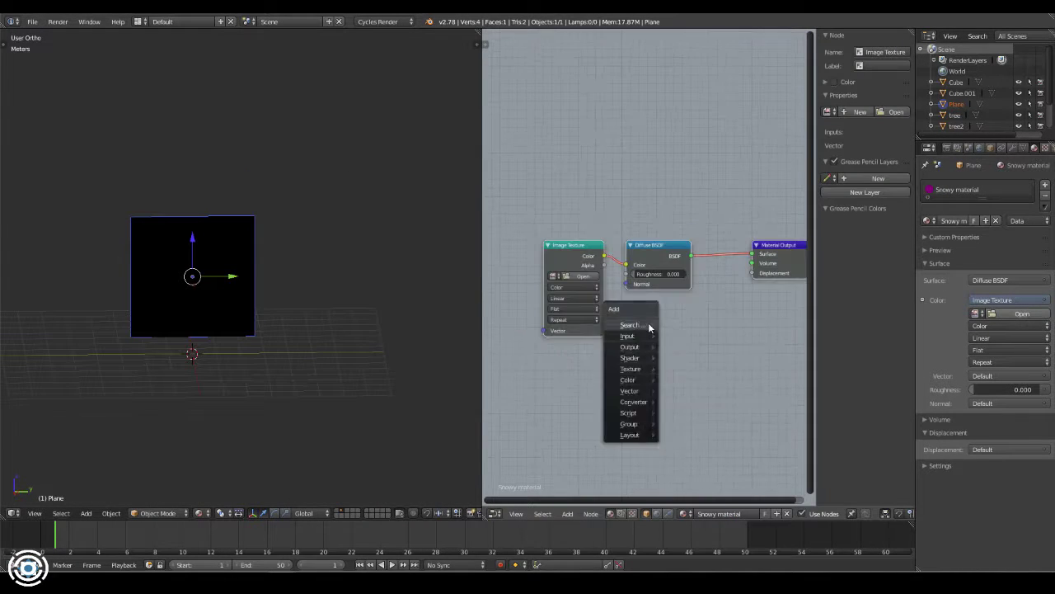
{"action": "type", "text": "mapping"}
{"action": "key", "text": "Return"}
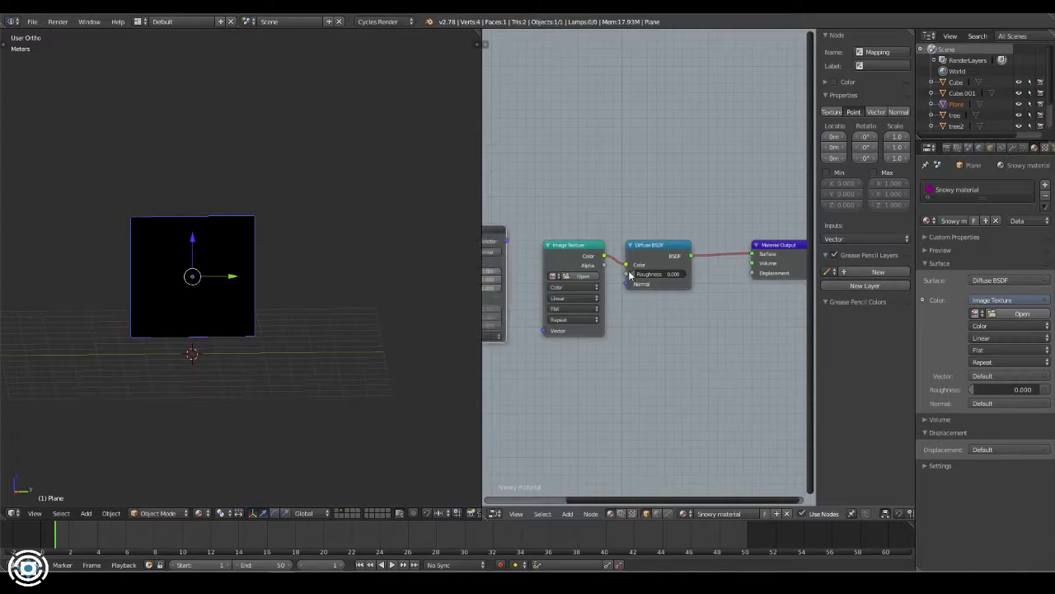
{"action": "left_click", "coordinate": [585, 297]}
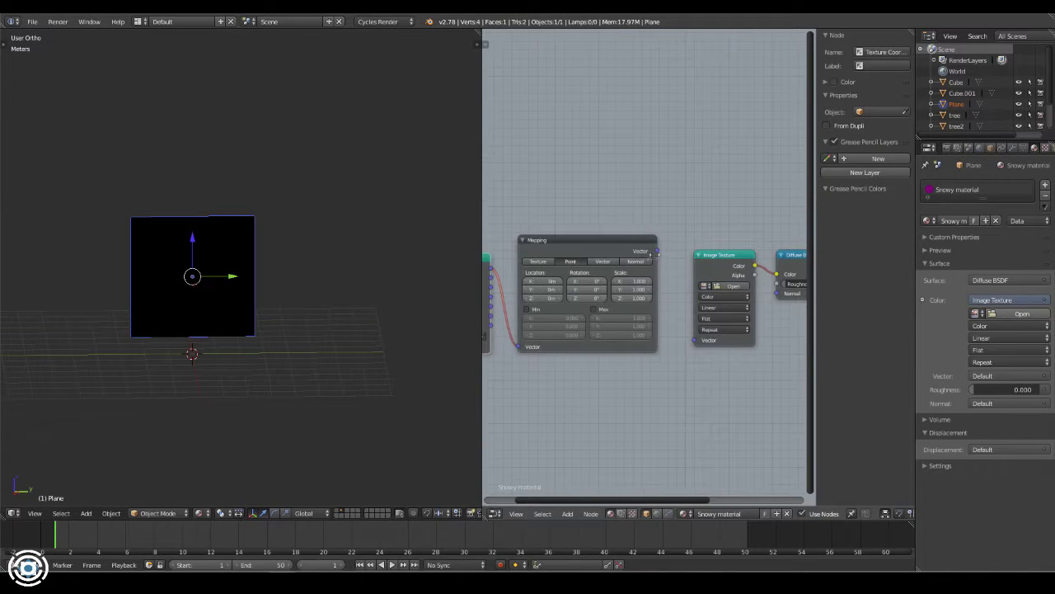
Load snowy effect.png from the SnowGlobe Asset Texture folder into the image texture
{"action": "left_click", "coordinate": [725, 275]}
{"action": "left_click", "coordinate": [189, 76]}
{"action": "left_click", "coordinate": [177, 96]}
{"action": "left_click", "coordinate": [171, 130]}
{"action": "left_click", "coordinate": [1026, 49]}
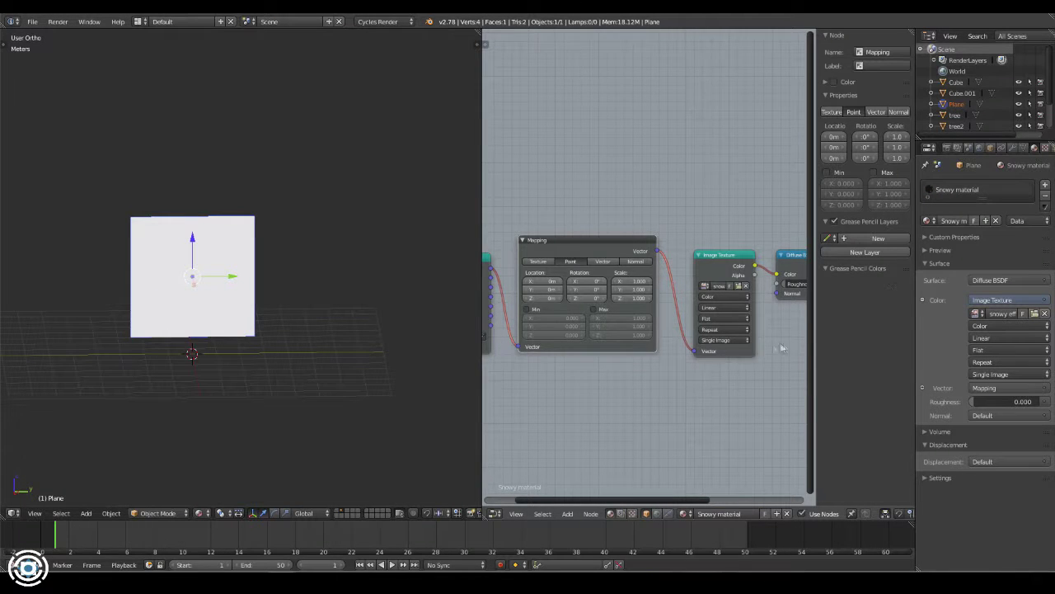
{"action": "middle_click_drag", "start_coordinate": [785, 352], "coordinate": [725, 352]}
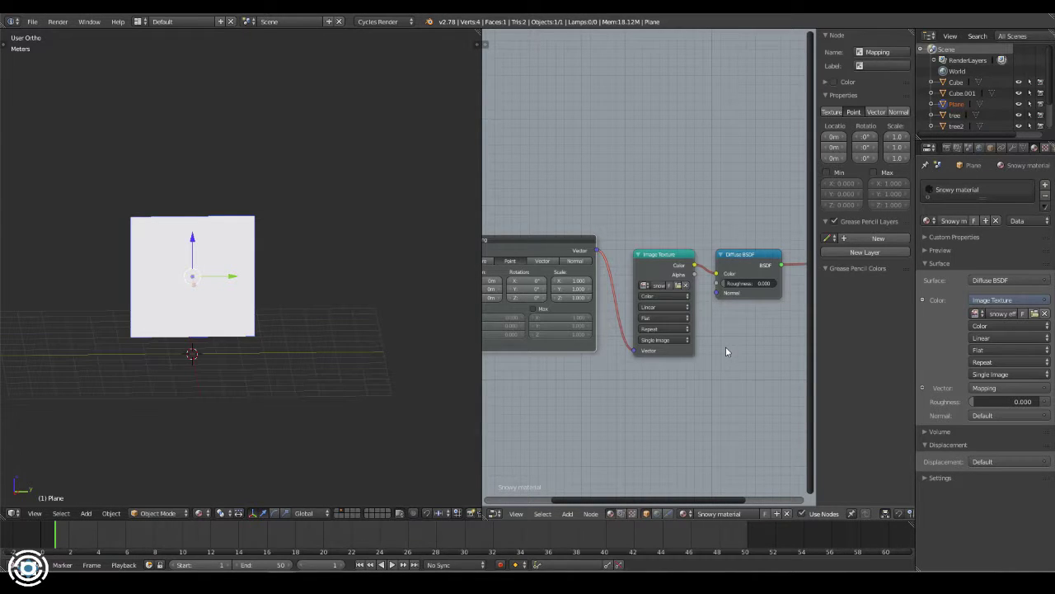
Set the texture's Vector to Texture Coordinate > Generated, then remove the image texture nodes
{"action": "left_click", "coordinate": [1045, 148]}
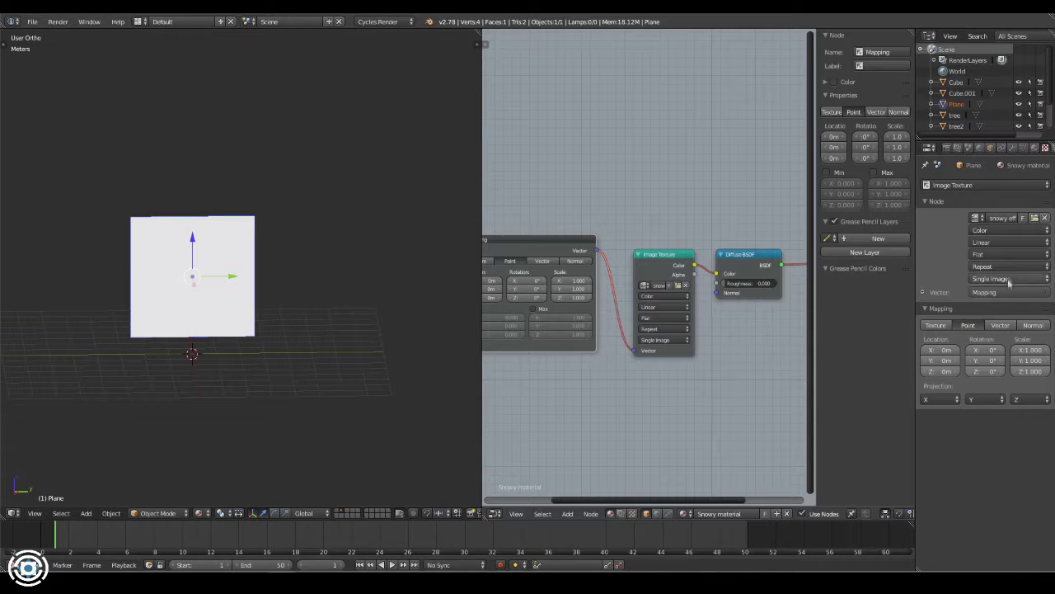
{"action": "left_click", "coordinate": [1005, 294]}
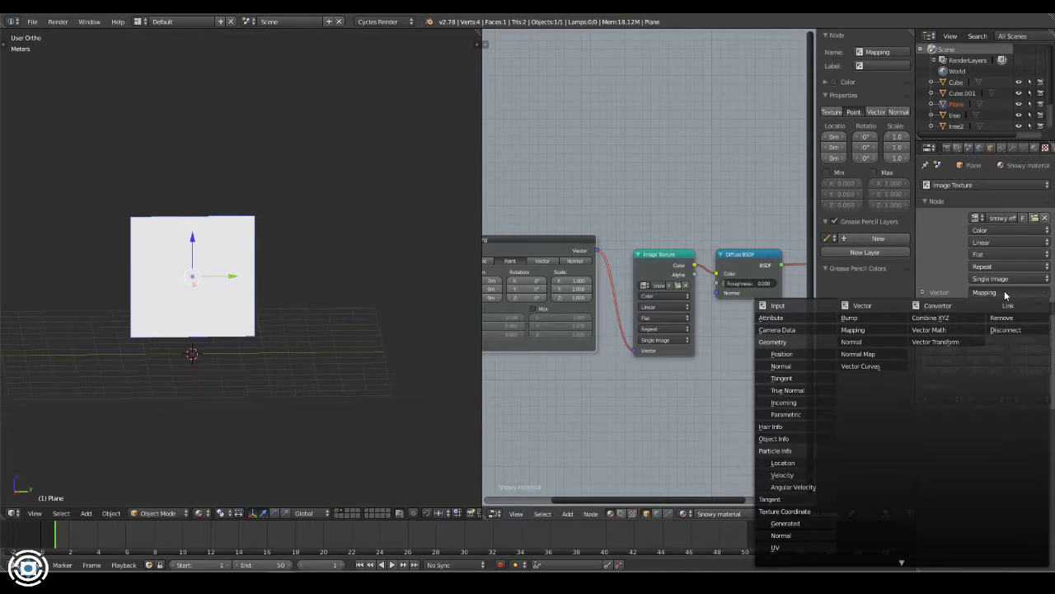
{"action": "left_click", "coordinate": [776, 547]}
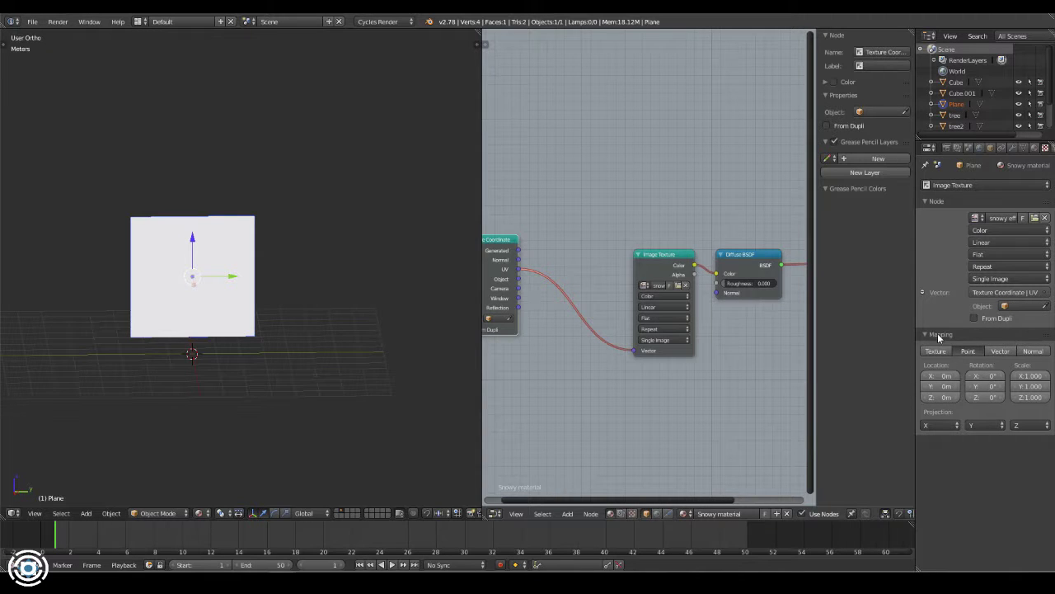
{"action": "left_click", "coordinate": [1004, 293]}
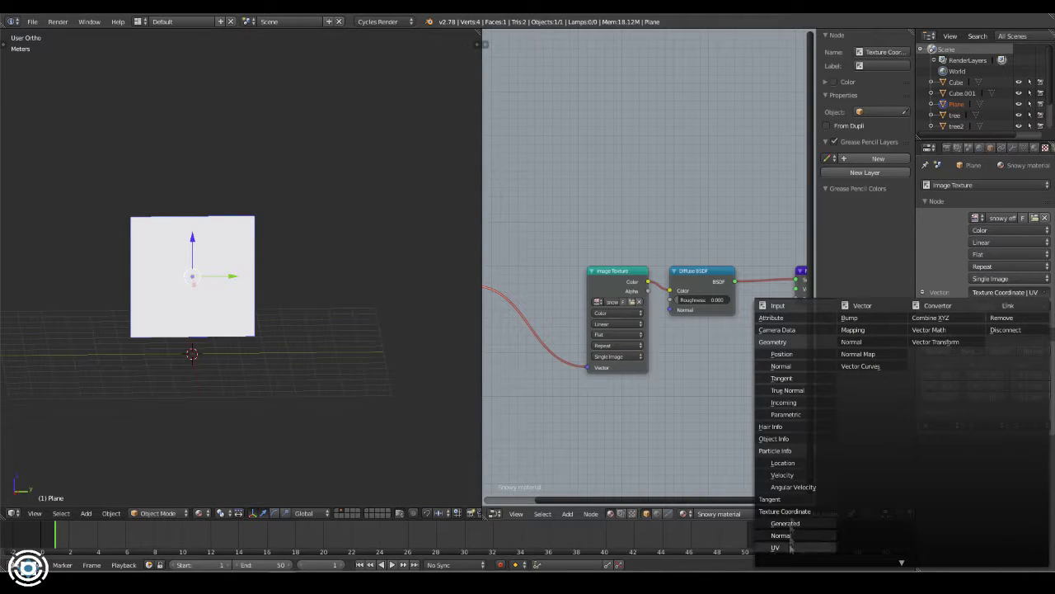
{"action": "left_click", "coordinate": [1043, 293]}
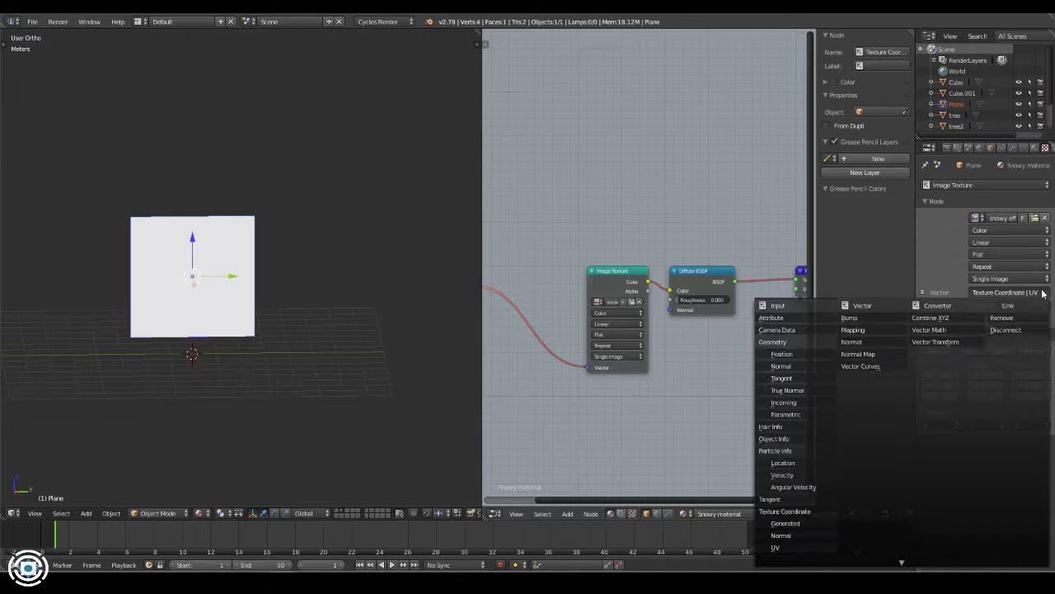
{"action": "left_click", "coordinate": [784, 524]}
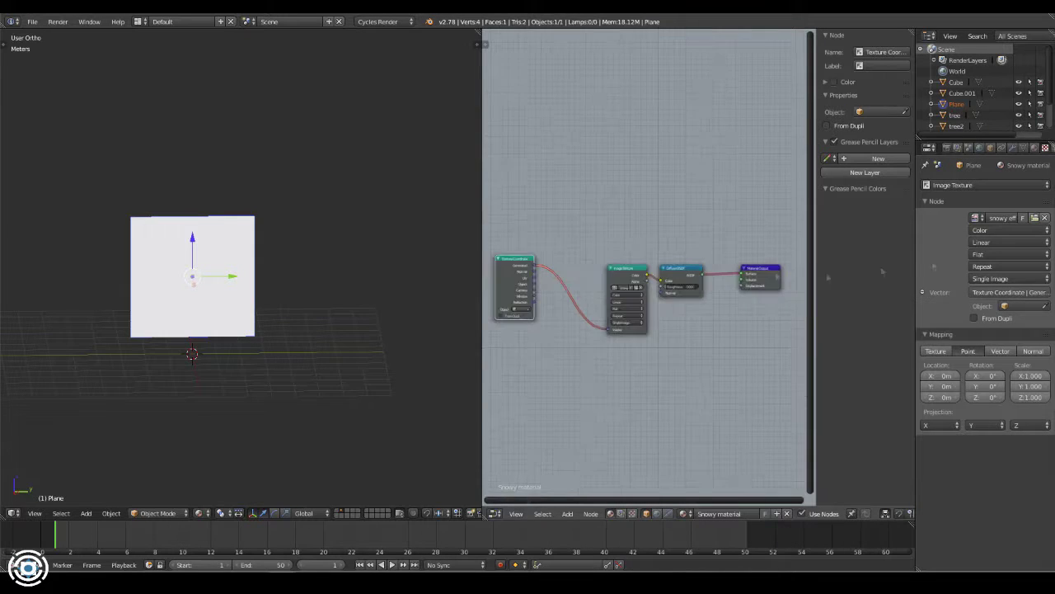
{"action": "left_click", "coordinate": [1046, 303]}
{"action": "left_click", "coordinate": [700, 154]}
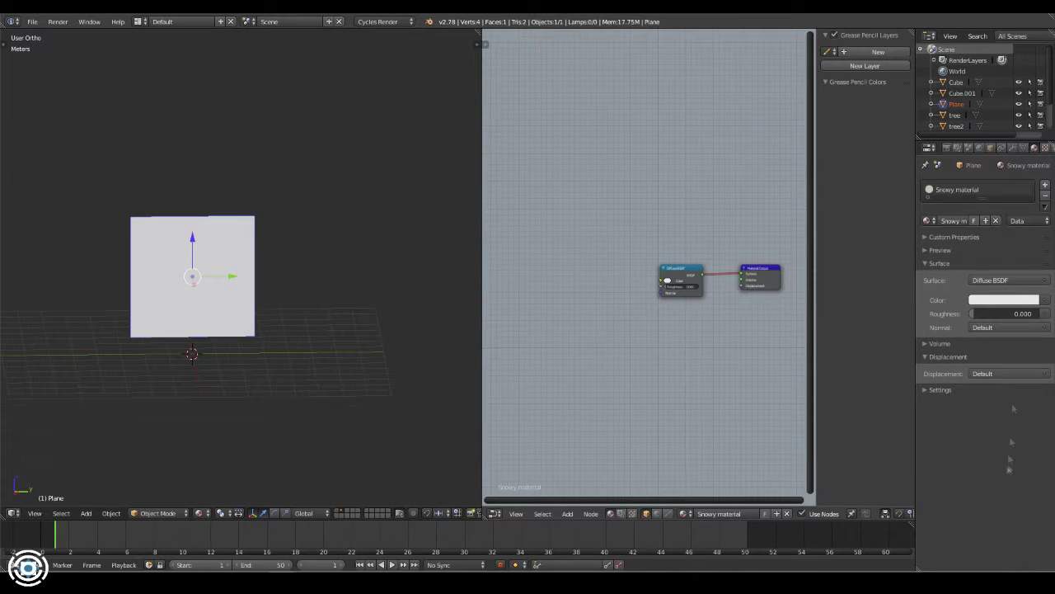
Unlink the Snowy material and load snowy effect.png as the plane's texture image
{"action": "left_click", "coordinate": [996, 221]}
{"action": "left_click", "coordinate": [961, 212]}
{"action": "left_click", "coordinate": [987, 211]}
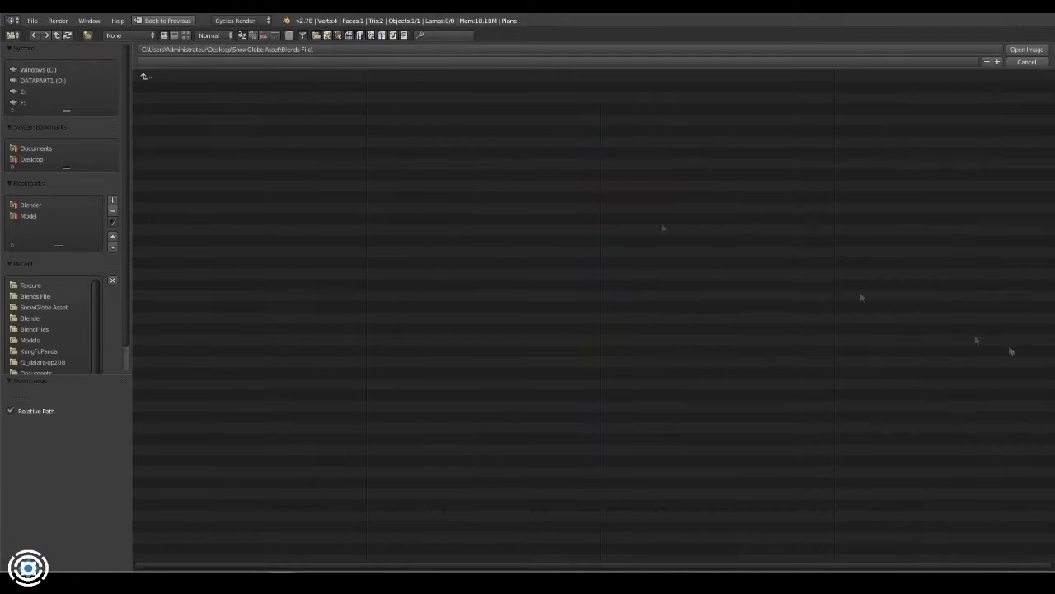
{"action": "double_click", "coordinate": [171, 131]}
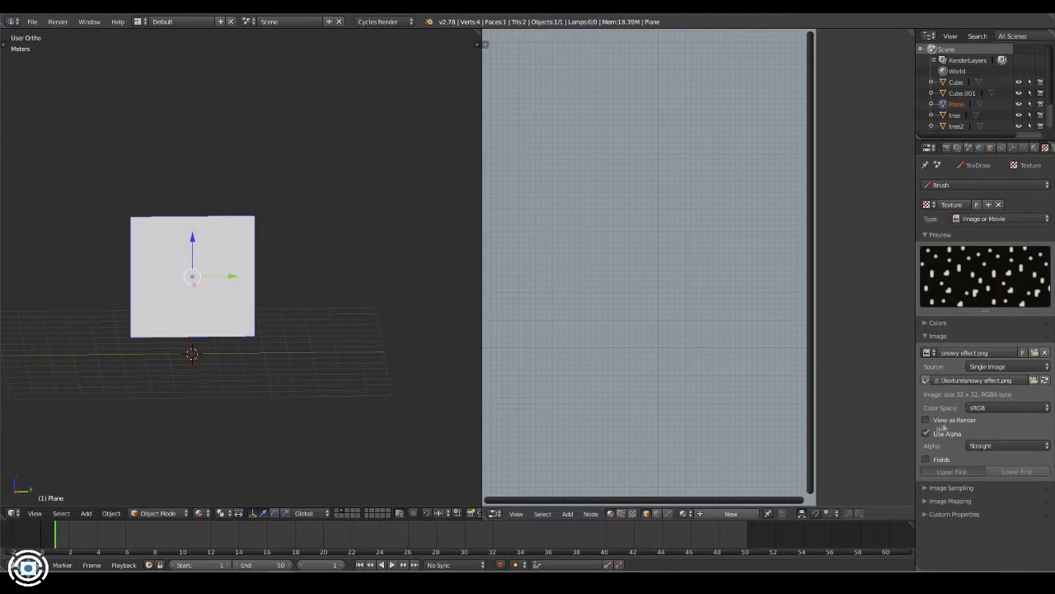
Review the texture image's sampling settings
{"action": "left_click", "coordinate": [940, 487]}
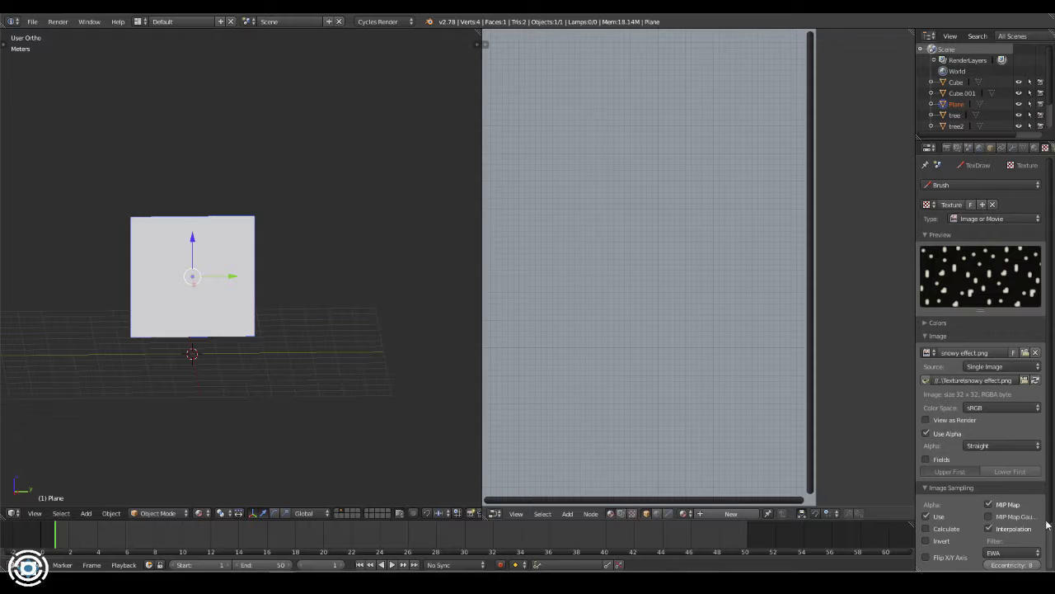
{"action": "scroll", "coordinate": [1050, 416], "scroll_direction": "down", "scroll_amount": 2}
{"action": "scroll", "coordinate": [1050, 417], "scroll_direction": "down", "scroll_amount": 3}
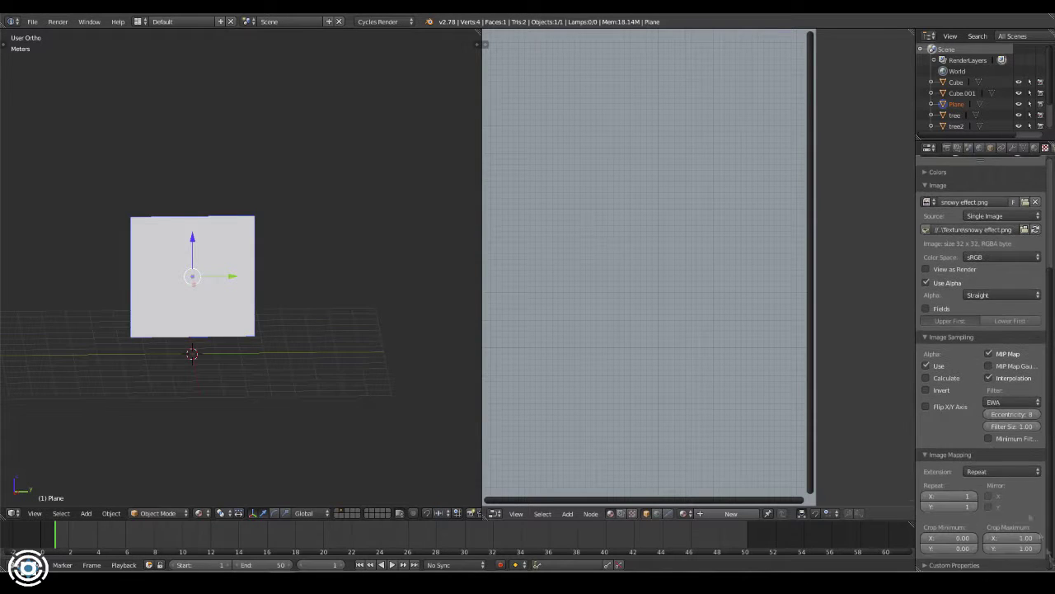
{"action": "left_click", "coordinate": [953, 337]}
{"action": "left_click", "coordinate": [952, 338]}
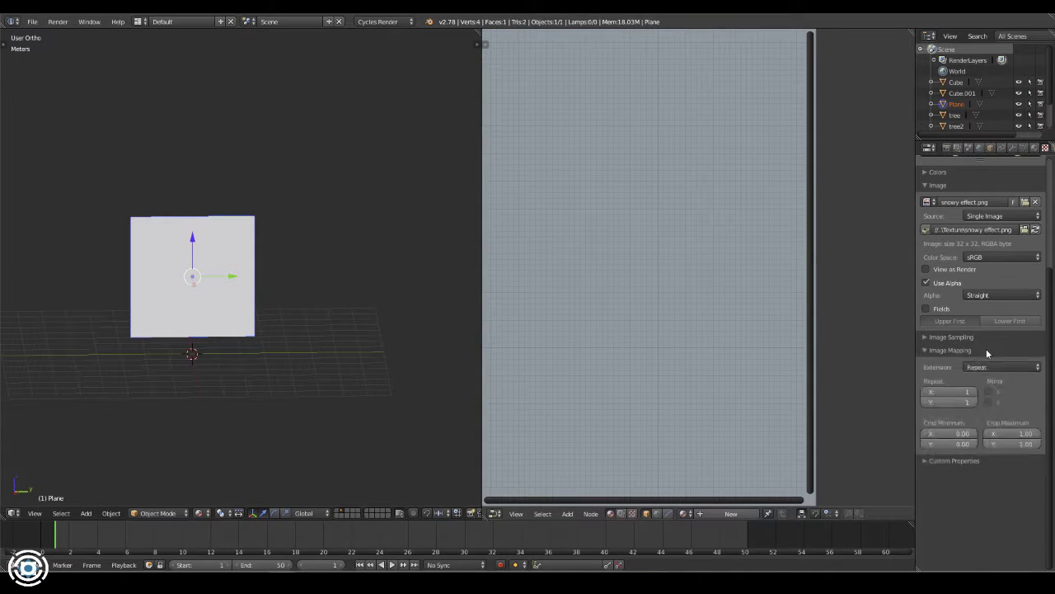
{"action": "left_click", "coordinate": [952, 337]}
{"action": "scroll", "coordinate": [982, 330], "scroll_direction": "up", "scroll_amount": 2}
{"action": "scroll", "coordinate": [982, 247], "scroll_direction": "up", "scroll_amount": 3}
Check the image source, colour space (keeping sRGB) and filter options of the texture
{"action": "left_click", "coordinate": [982, 241]}
{"action": "left_click", "coordinate": [1001, 285]}
{"action": "left_click", "coordinate": [1001, 273]}
{"action": "left_click", "coordinate": [993, 328]}
{"action": "left_click", "coordinate": [952, 408]}
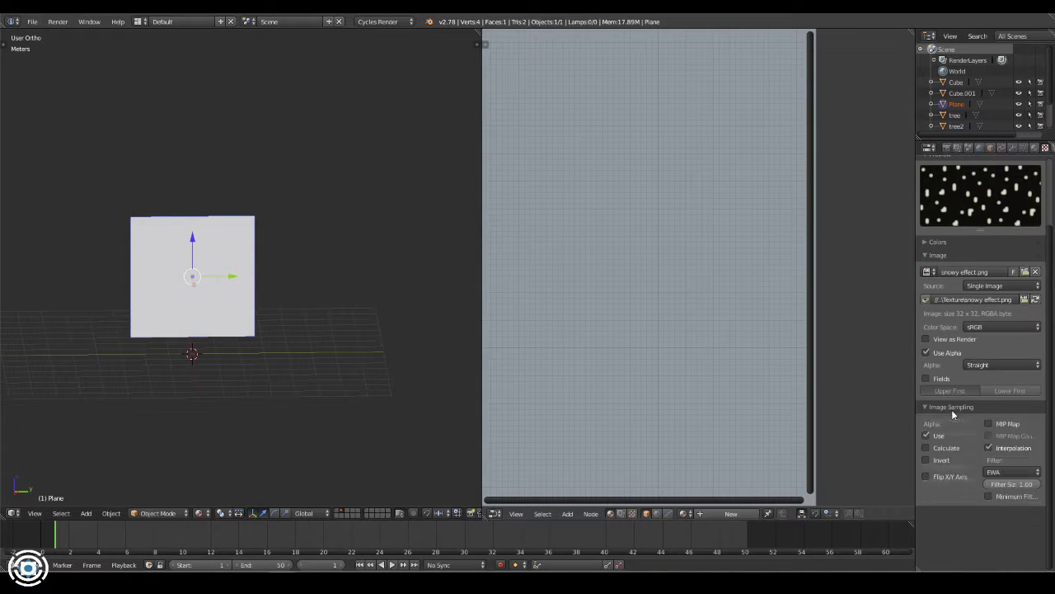
{"action": "key", "text": "Tab"}
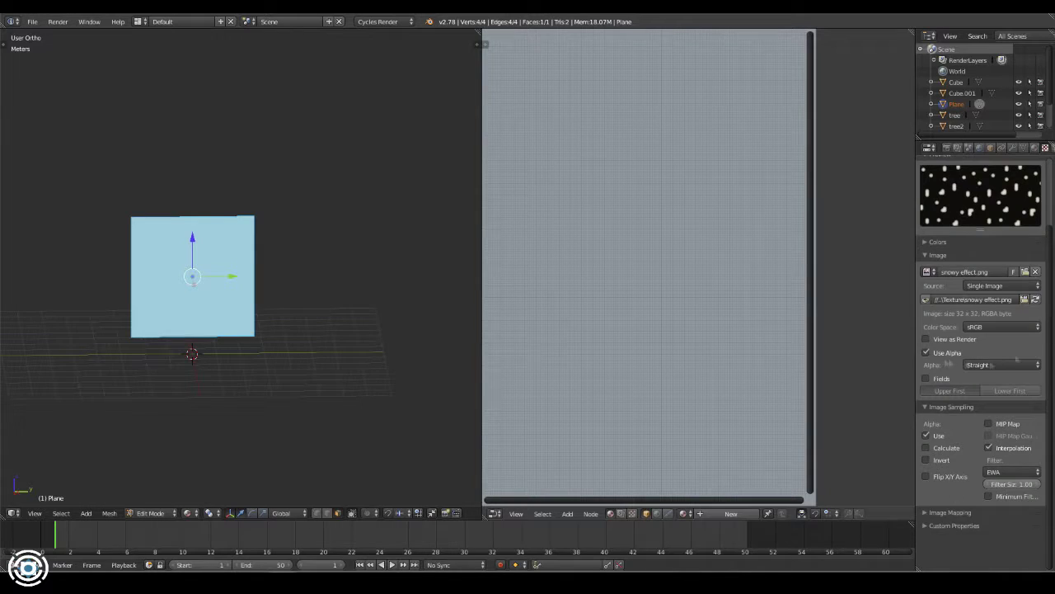
{"action": "scroll", "coordinate": [1019, 359], "scroll_direction": "down", "scroll_amount": 2}
{"action": "left_click", "coordinate": [1011, 413]}
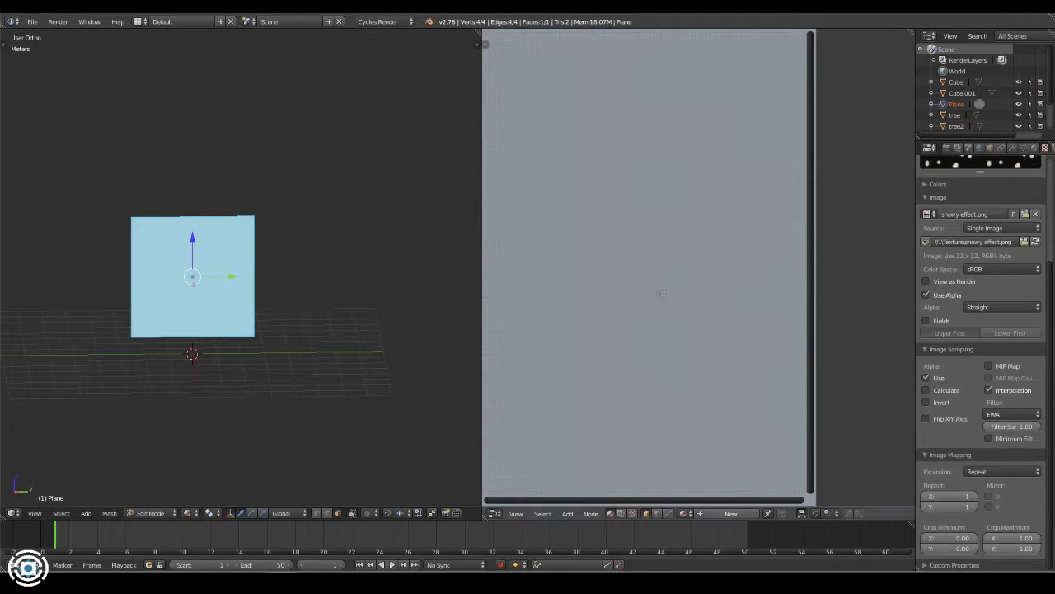
Give the plane a new material whose surface colour is an Image Texture using the snowy image
{"action": "left_click", "coordinate": [1034, 146]}
{"action": "left_click", "coordinate": [984, 290]}
{"action": "left_click", "coordinate": [1037, 316]}
{"action": "left_click", "coordinate": [846, 217]}
{"action": "left_click", "coordinate": [984, 328]}
{"action": "left_click", "coordinate": [874, 353]}
{"action": "key", "text": "Home"}
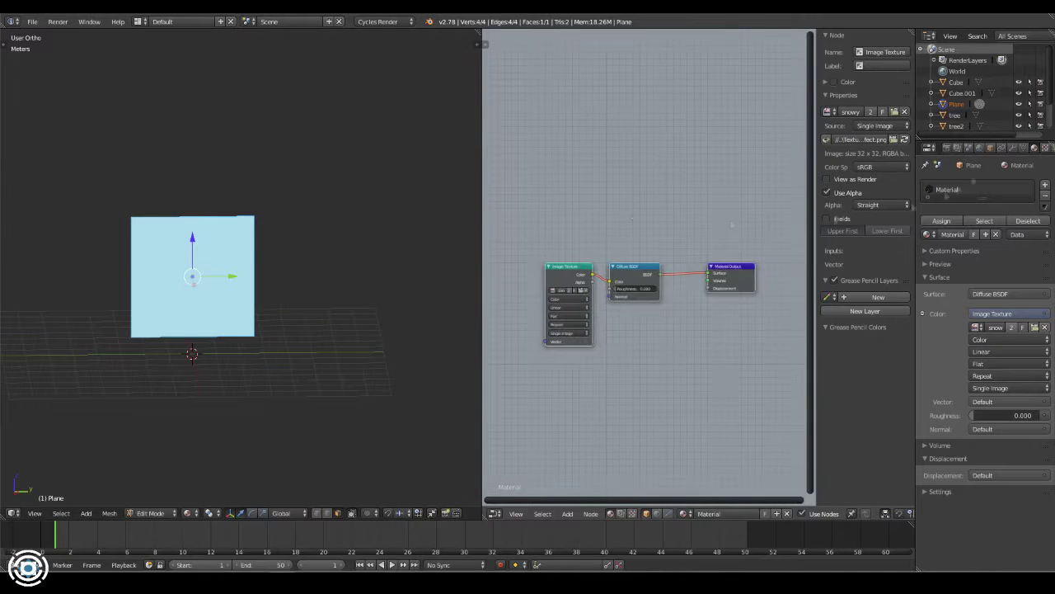
{"action": "left_click", "coordinate": [1046, 147]}
Delete the plane and add a new one, rotated 90° on X and raised along Z
{"action": "key", "text": "shift+a"}
{"action": "left_click", "coordinate": [257, 306]}
{"action": "key", "text": "r"}
{"action": "key", "text": "x"}
{"action": "key", "text": "9"}
{"action": "key", "text": "0"}
{"action": "key", "text": "Return"}
{"action": "key", "text": "g"}
{"action": "key", "text": "z"}
{"action": "left_click", "coordinate": [243, 227]}
{"action": "key", "text": "Tab"}
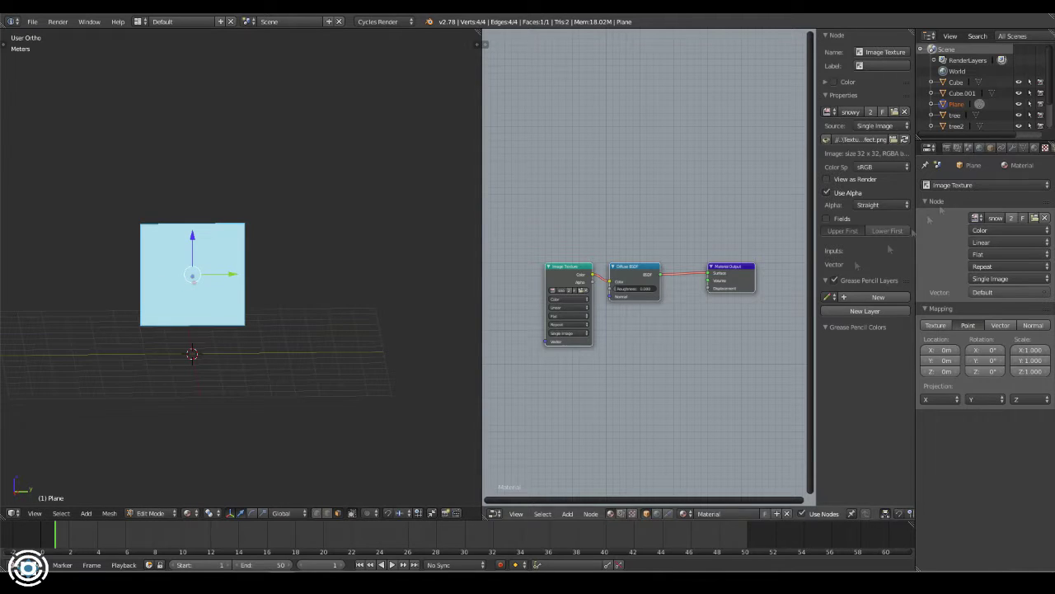
Review the texture type choices in the texture settings
{"action": "left_click", "coordinate": [992, 230]}
{"action": "scroll", "coordinate": [1014, 204], "scroll_direction": "down", "scroll_amount": 1}
{"action": "left_click", "coordinate": [1033, 195]}
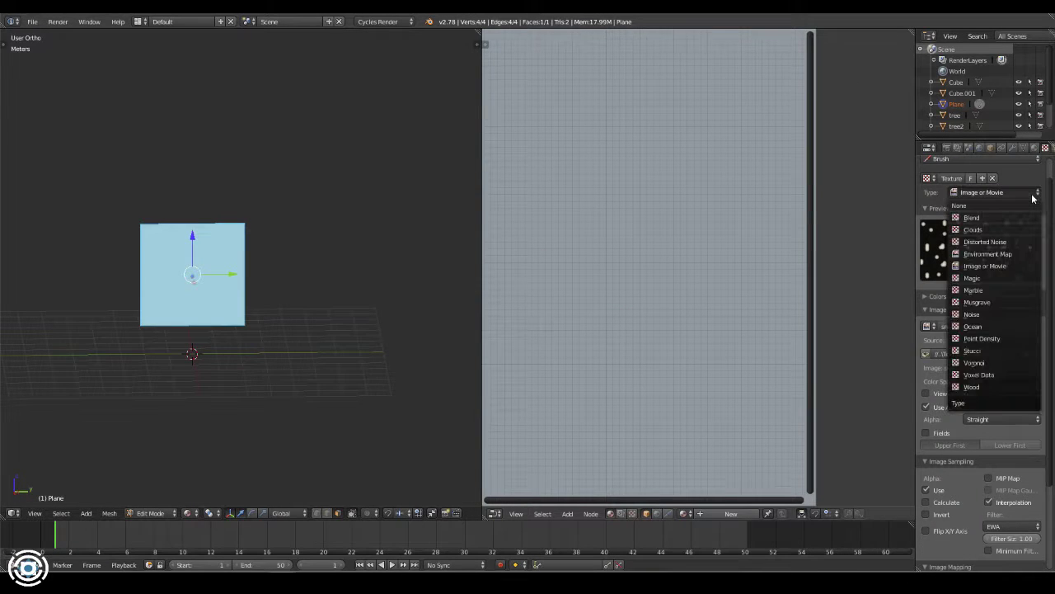
{"action": "scroll", "coordinate": [993, 475], "scroll_direction": "down", "scroll_amount": 4}
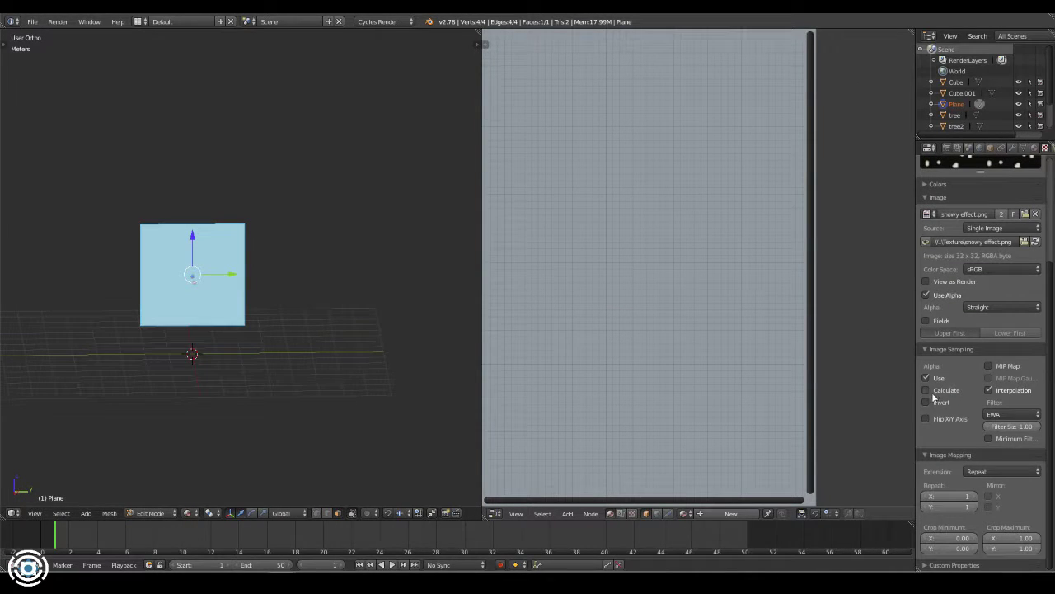
Switch the viewport to Rendered shading and show snowy effect.png behind the plane's UVs
{"action": "key", "text": "Tab"}
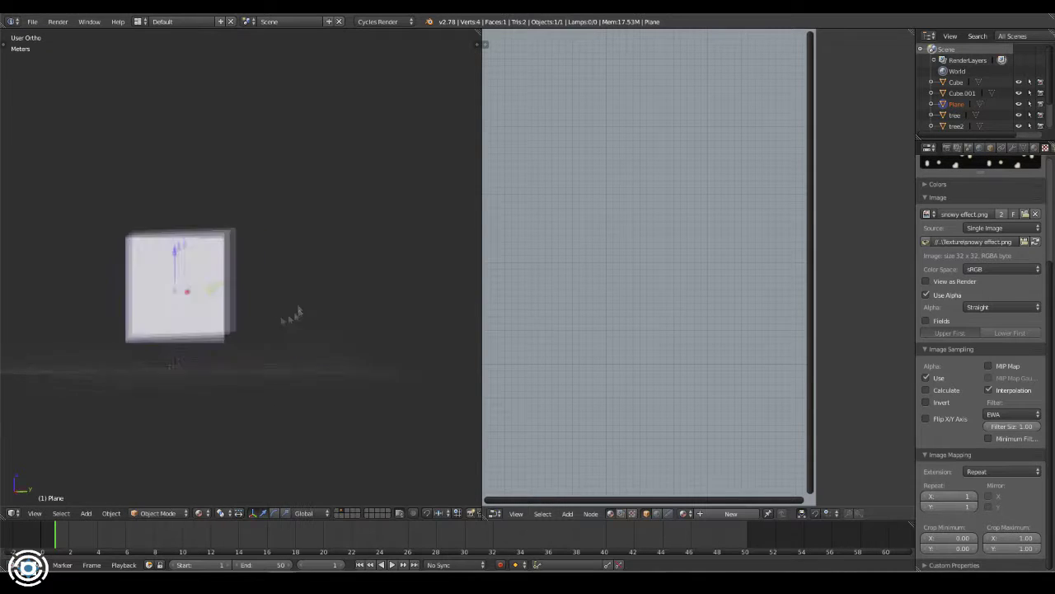
{"action": "left_click", "coordinate": [198, 513]}
{"action": "left_click", "coordinate": [235, 439]}
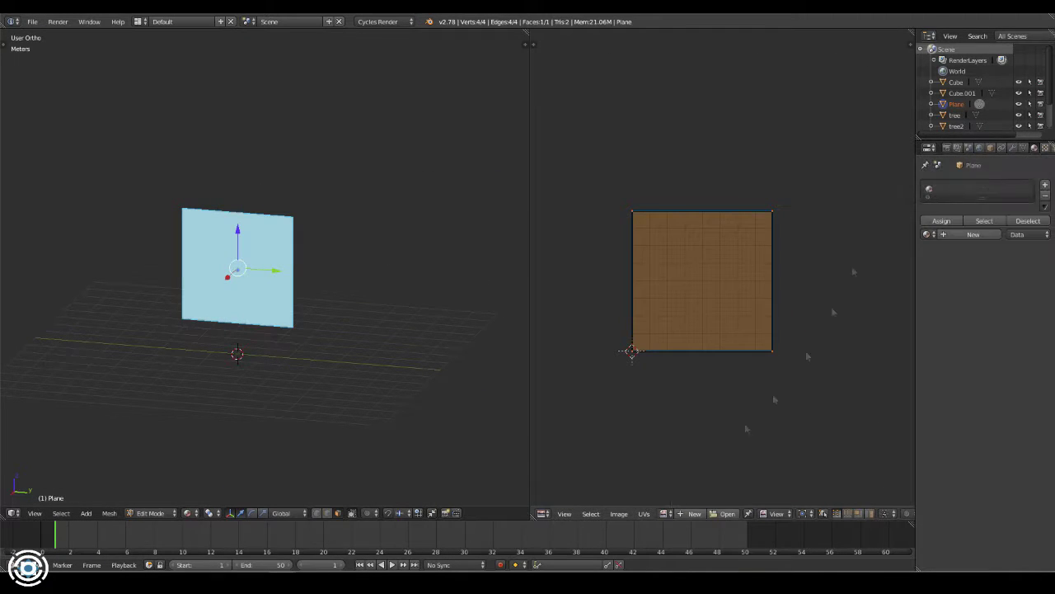
{"action": "left_click", "coordinate": [187, 513]}
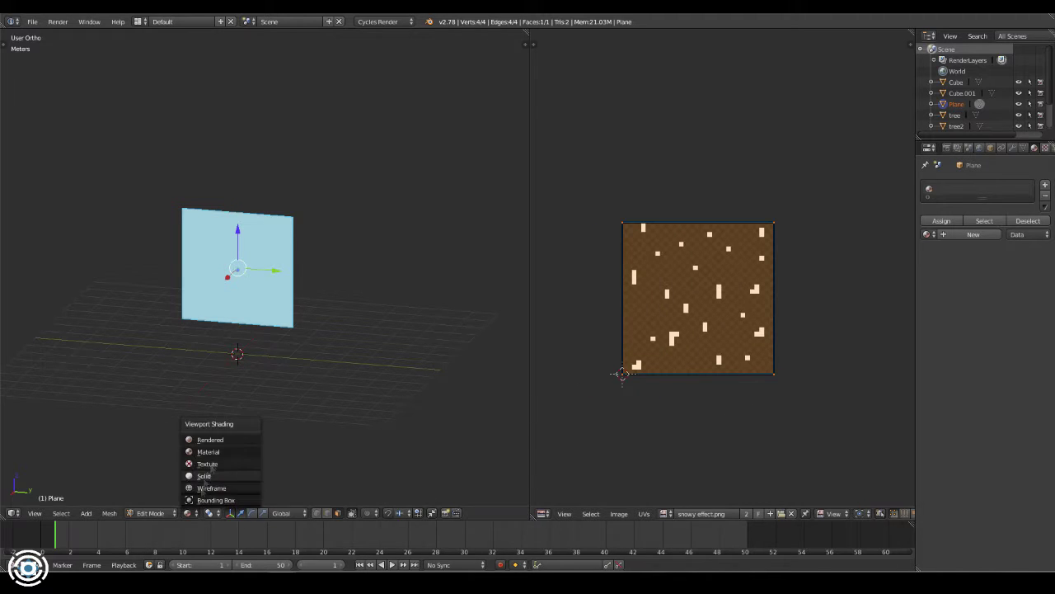
Create a new material with an Image Texture colour using snowy effect.png
{"action": "left_click", "coordinate": [973, 234]}
{"action": "left_click", "coordinate": [1010, 313]}
{"action": "left_click", "coordinate": [845, 218]}
{"action": "left_click", "coordinate": [977, 326]}
{"action": "left_click", "coordinate": [888, 350]}
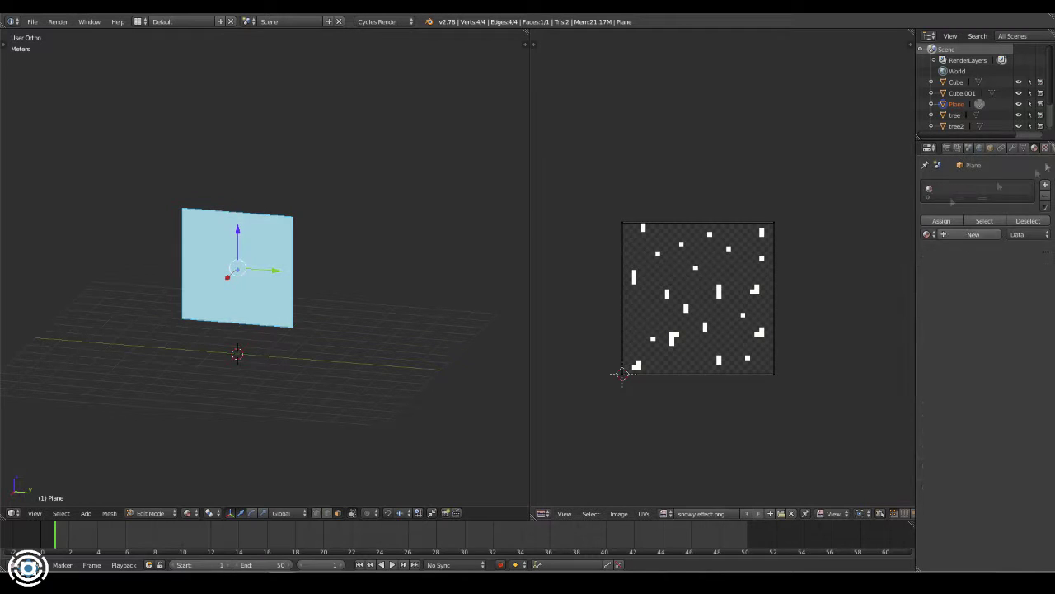
{"action": "left_click", "coordinate": [1045, 147]}
{"action": "scroll", "coordinate": [1043, 416], "scroll_direction": "down", "scroll_amount": 5}
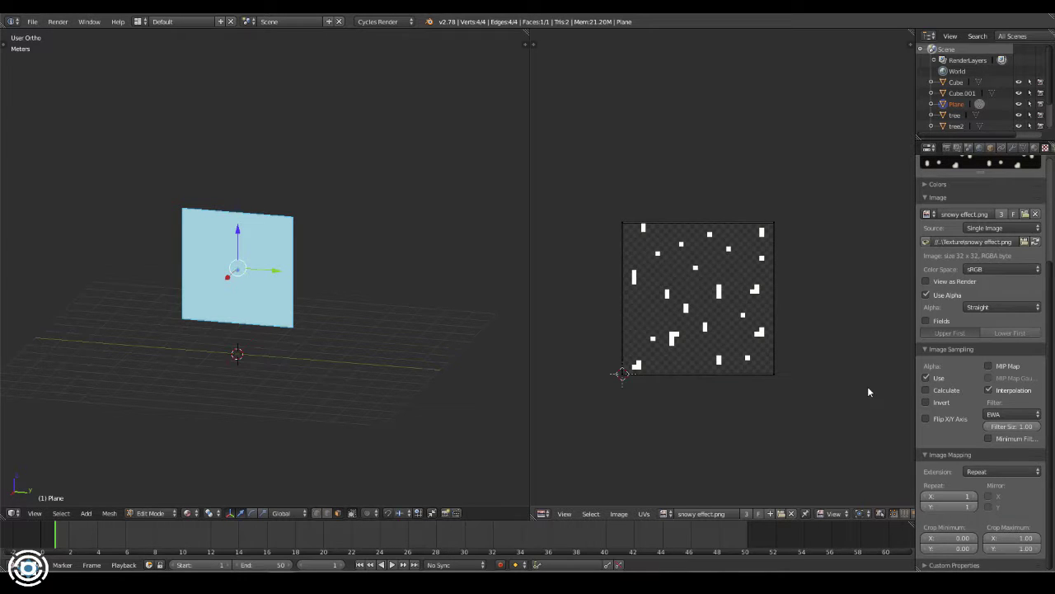
{"action": "key", "text": "alt+Tab"}
{"action": "key", "text": "alt+Tab"}
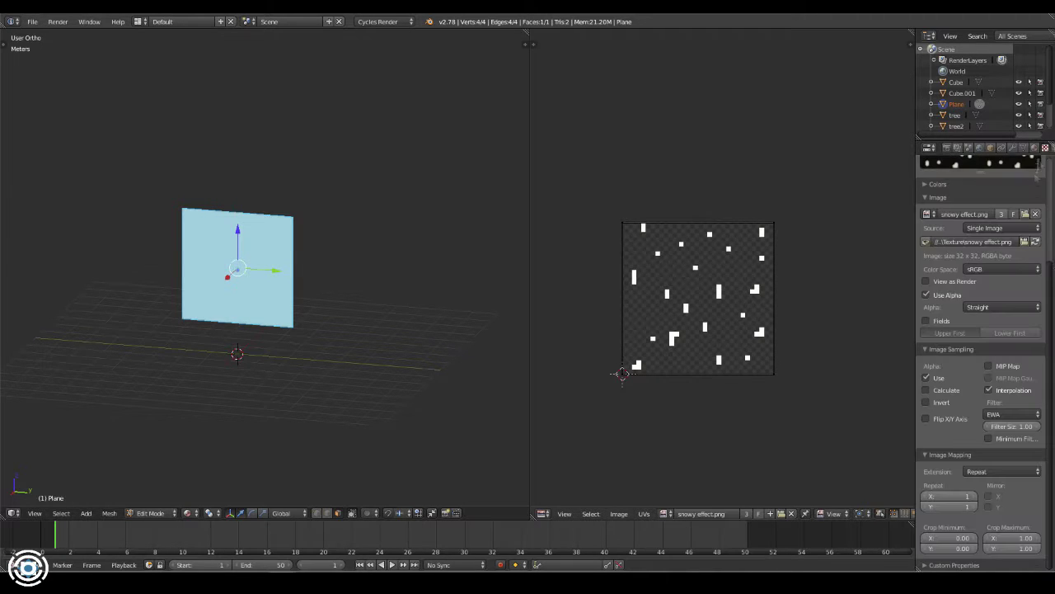
Delete the plane and add a new plane rotated 90° on X
{"action": "key", "text": "Tab"}
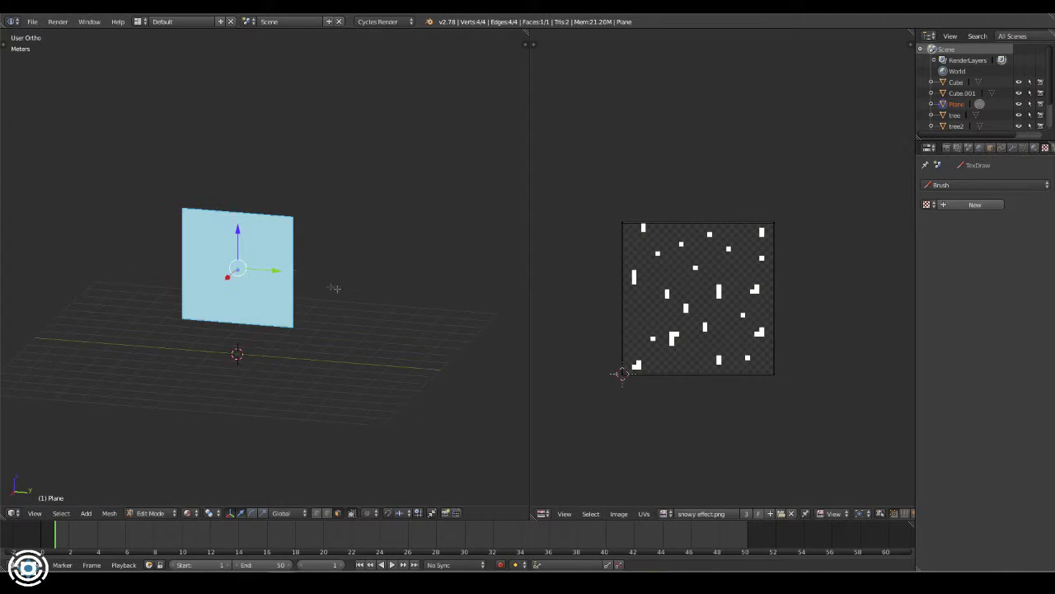
{"action": "key", "text": "Delete"}
{"action": "key", "text": "shift+a"}
{"action": "left_click", "coordinate": [408, 295]}
{"action": "key", "text": "r"}
{"action": "key", "text": "x"}
{"action": "key", "text": "9"}
{"action": "key", "text": "0"}
{"action": "key", "text": "Return"}
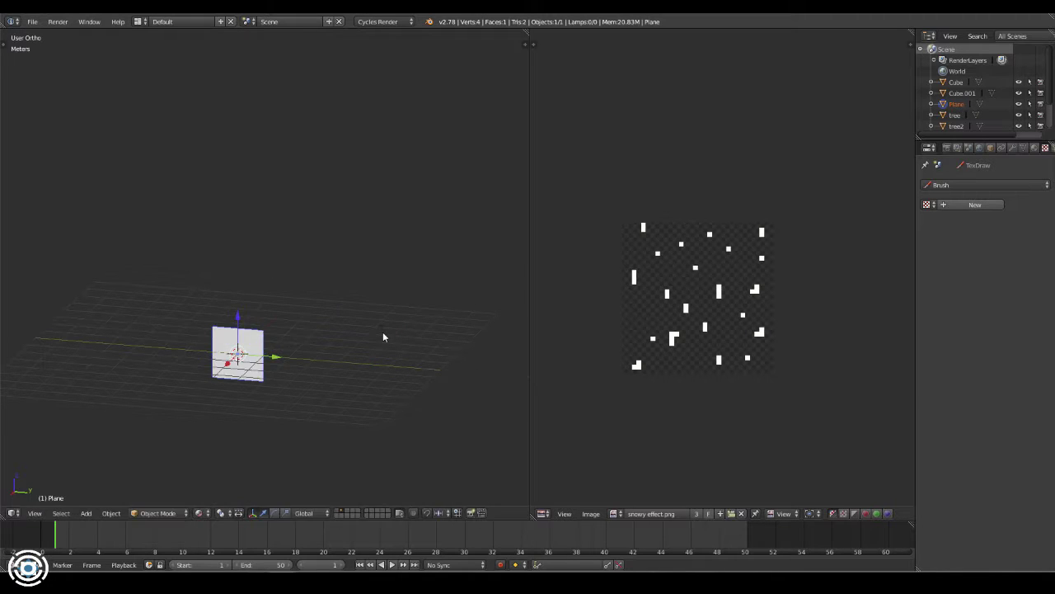
Move the new plane up along Z and scale it by 2.5
{"action": "key", "text": "g"}
{"action": "key", "text": "z"}
{"action": "key", "text": "s"}
{"action": "key", "text": "2"}
{"action": "key", "text": "."}
{"action": "key", "text": "5"}
{"action": "key", "text": "Return"}
Create a new material, remove its slot, and link the existing Material to a fresh slot
{"action": "left_click", "coordinate": [1023, 148]}
{"action": "left_click", "coordinate": [976, 204]}
{"action": "left_click", "coordinate": [926, 220]}
{"action": "left_click", "coordinate": [882, 249]}
{"action": "left_click", "coordinate": [1045, 206]}
{"action": "left_click", "coordinate": [1044, 196]}
{"action": "left_click", "coordinate": [927, 221]}
{"action": "left_click", "coordinate": [833, 245]}
{"action": "left_click", "coordinate": [995, 220]}
{"action": "left_click", "coordinate": [927, 220]}
{"action": "left_click", "coordinate": [832, 245]}
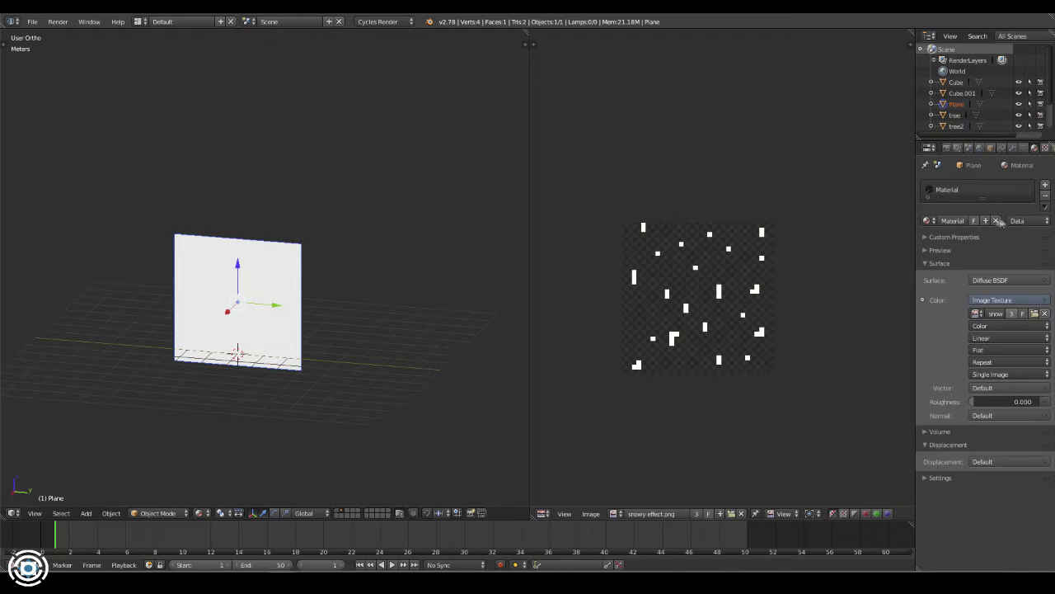
Unlink and relink Material, ending with a fresh Material in the plane's slot
{"action": "left_click", "coordinate": [927, 221]}
{"action": "left_click", "coordinate": [996, 221]}
{"action": "left_click", "coordinate": [927, 220]}
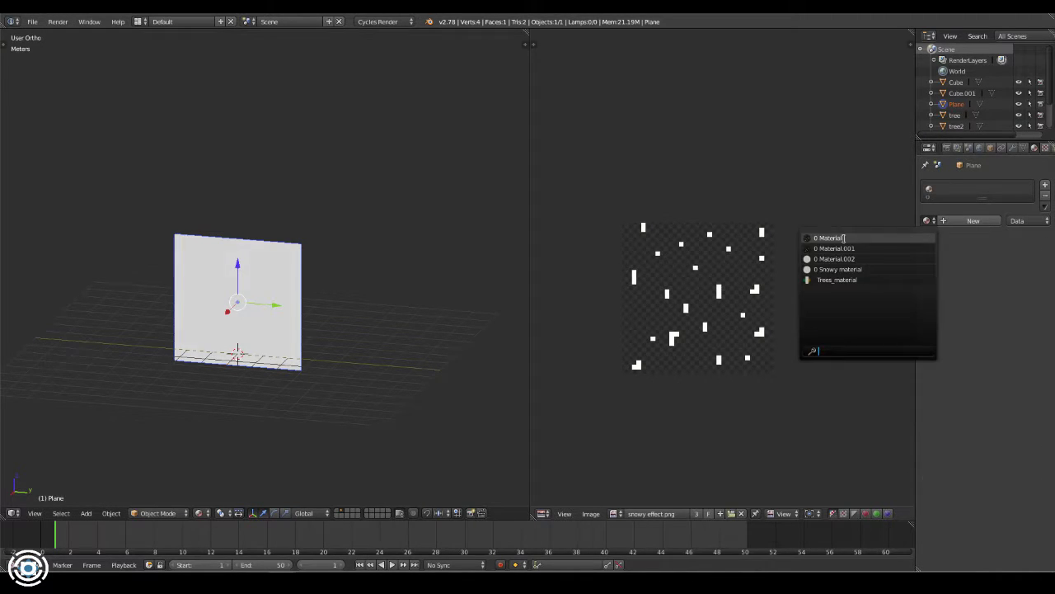
{"action": "left_click", "coordinate": [832, 237]}
{"action": "left_click", "coordinate": [995, 220]}
{"action": "key", "text": "ctrl+z"}
{"action": "left_click", "coordinate": [927, 220]}
{"action": "key", "text": "ctrl+z"}
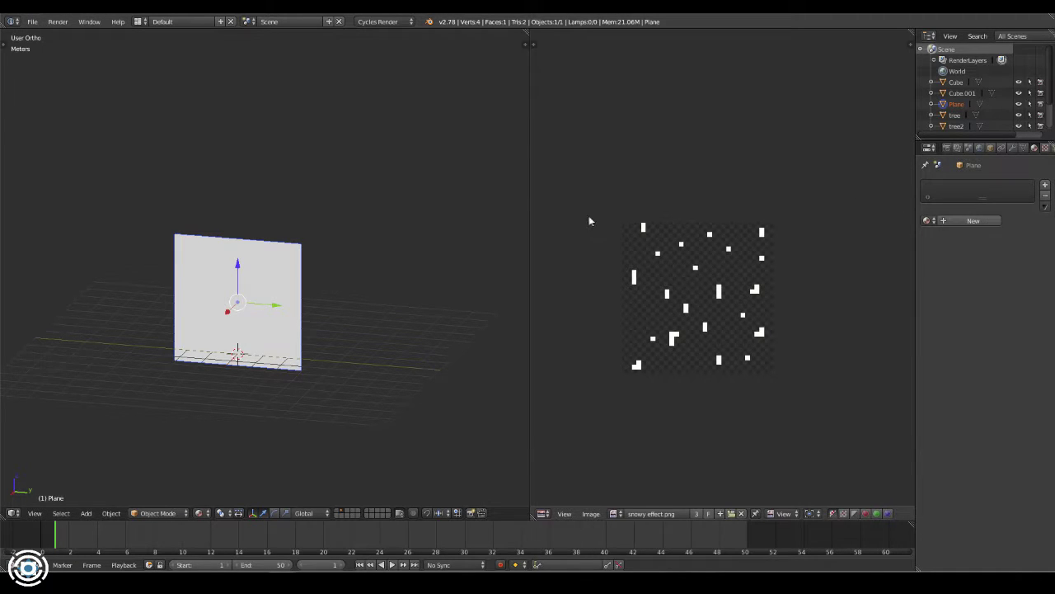
{"action": "left_click", "coordinate": [973, 220]}
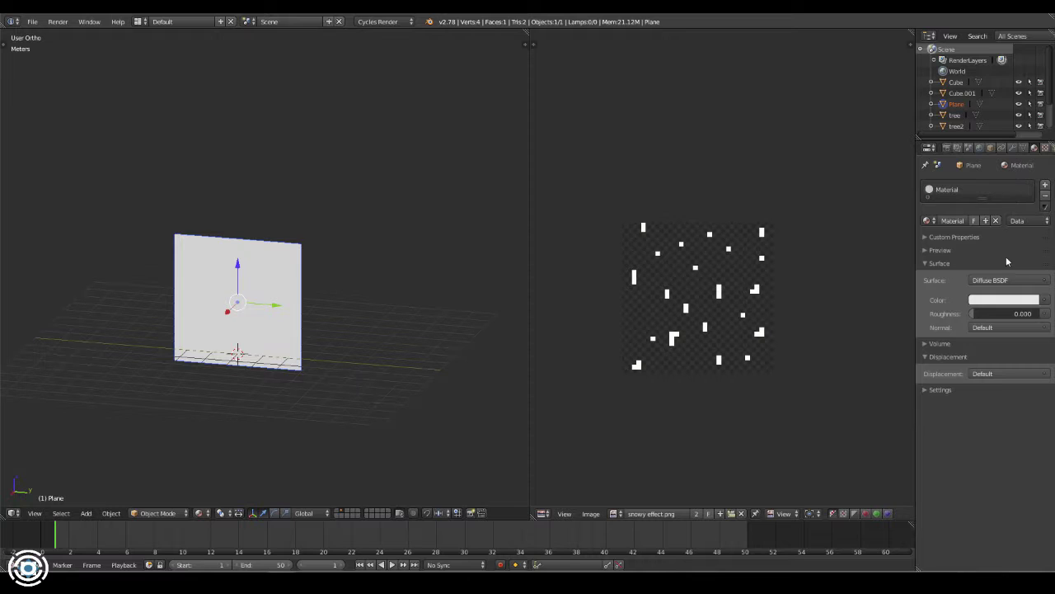
Set the material's Surface shader to None
{"action": "left_click", "coordinate": [1015, 250]}
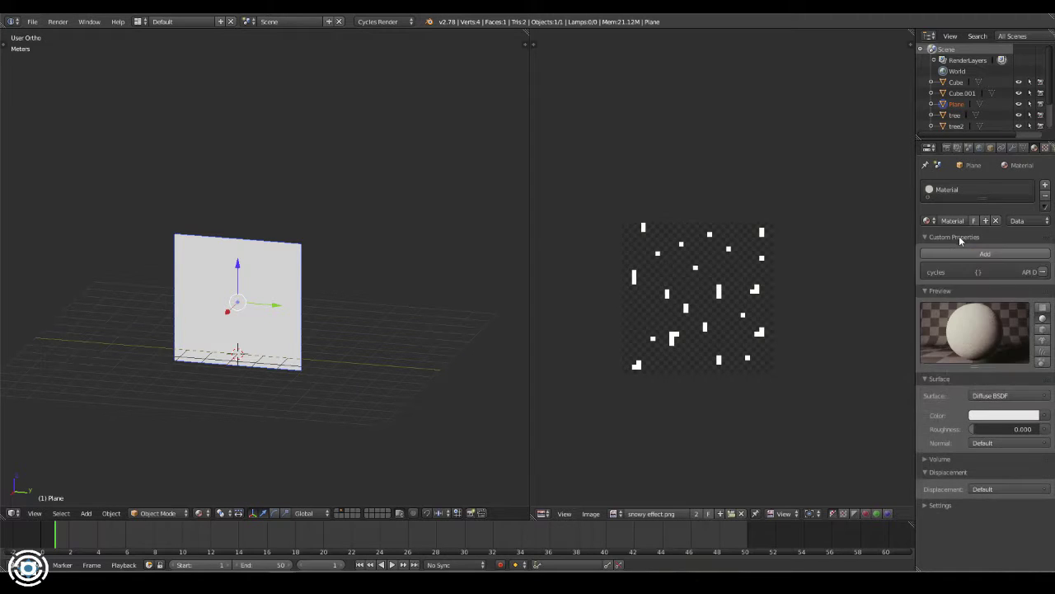
{"action": "left_click", "coordinate": [1006, 354]}
{"action": "left_click", "coordinate": [1007, 132]}
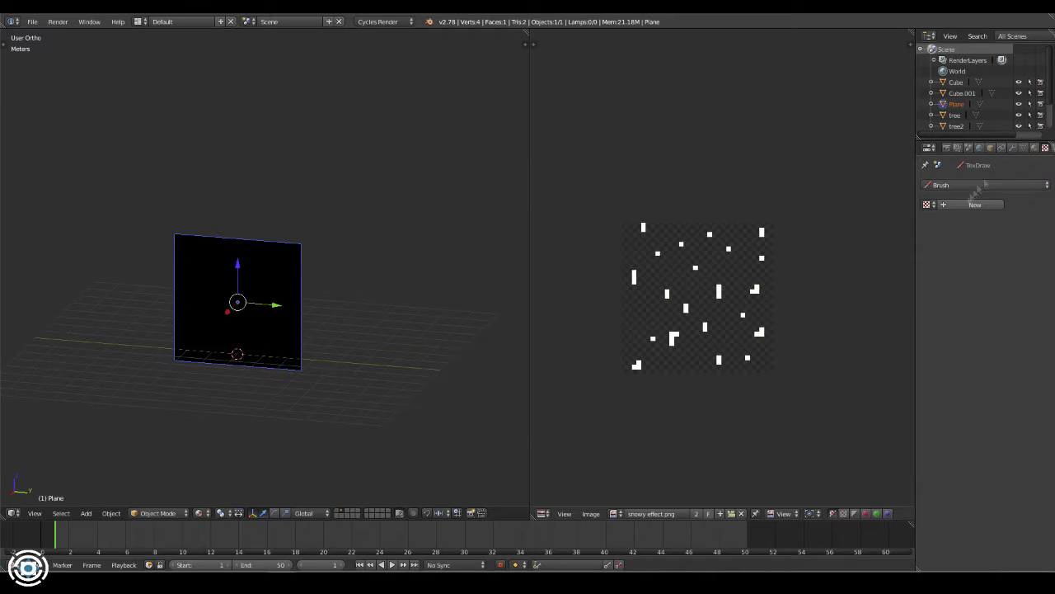
{"action": "type", "text": "S"}
Load snowy effect.png as the plane's texture image
{"action": "left_click", "coordinate": [1046, 147]}
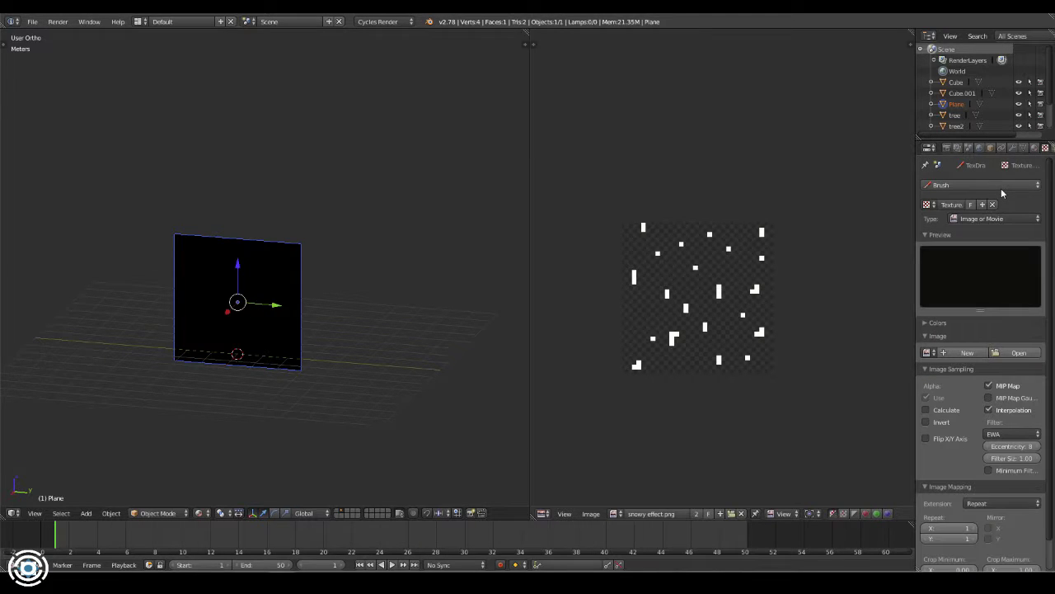
{"action": "left_click", "coordinate": [927, 352]}
{"action": "left_click", "coordinate": [960, 339]}
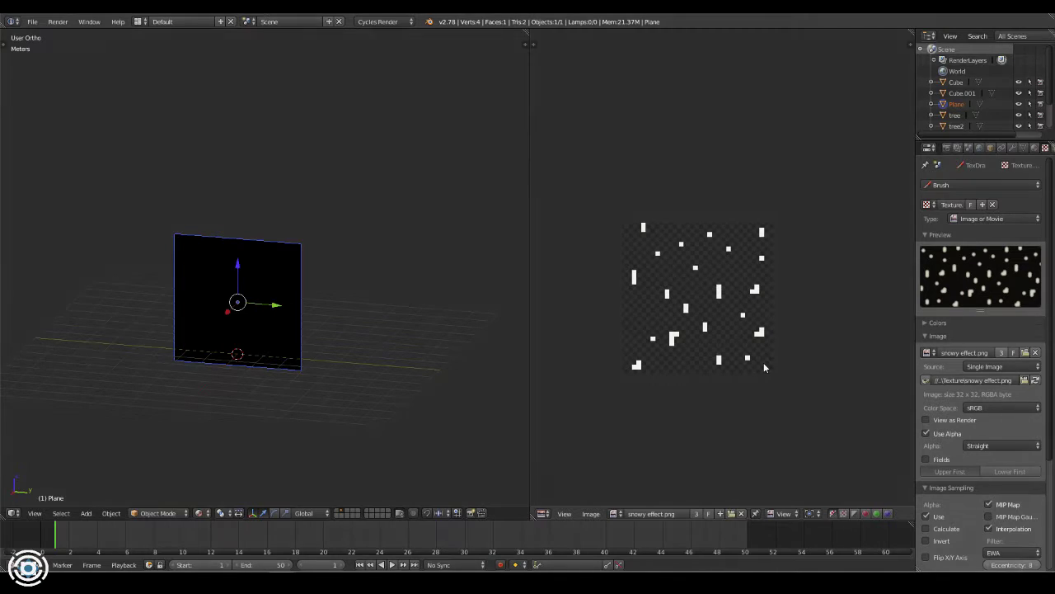
{"action": "left_click", "coordinate": [1034, 147]}
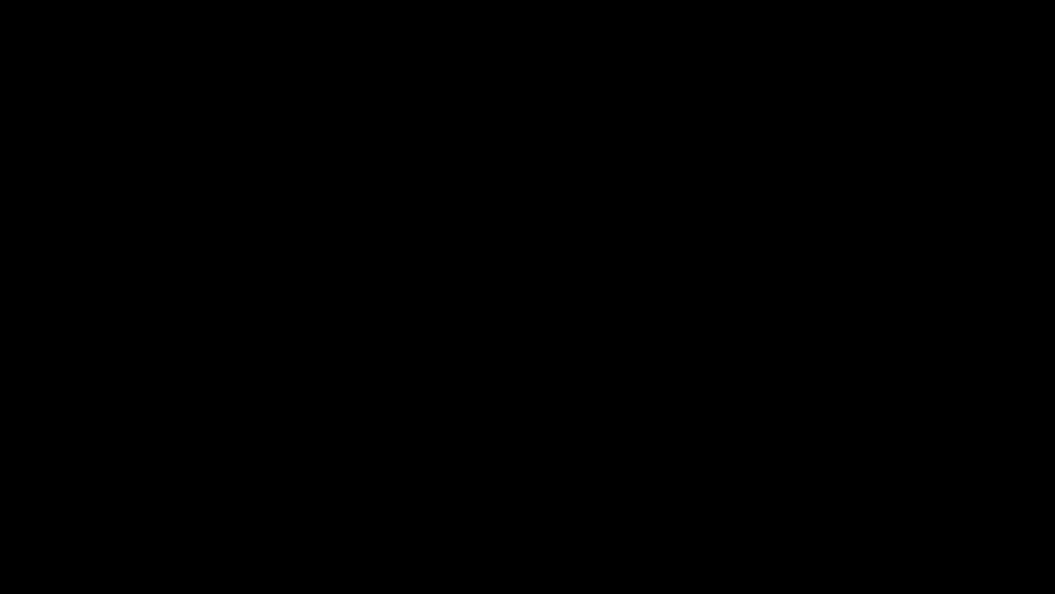
Send 'dynamite added' in chat, then move the dynamites left and orbit the item view
{"action": "type", "text": "dynamite added"}
{"action": "key", "text": "Return"}
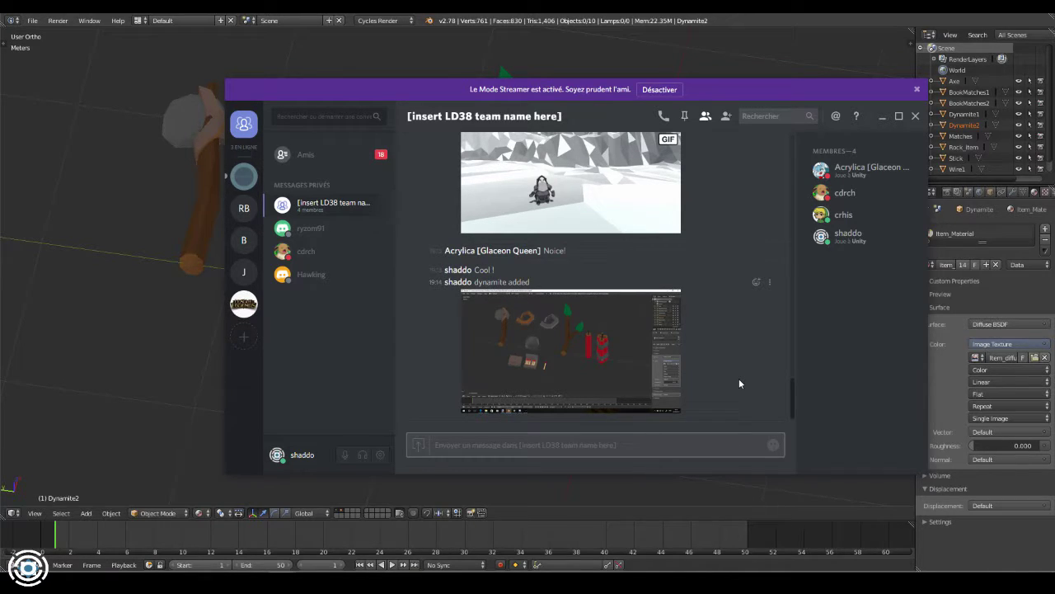
{"action": "right_click", "coordinate": [648, 247]}
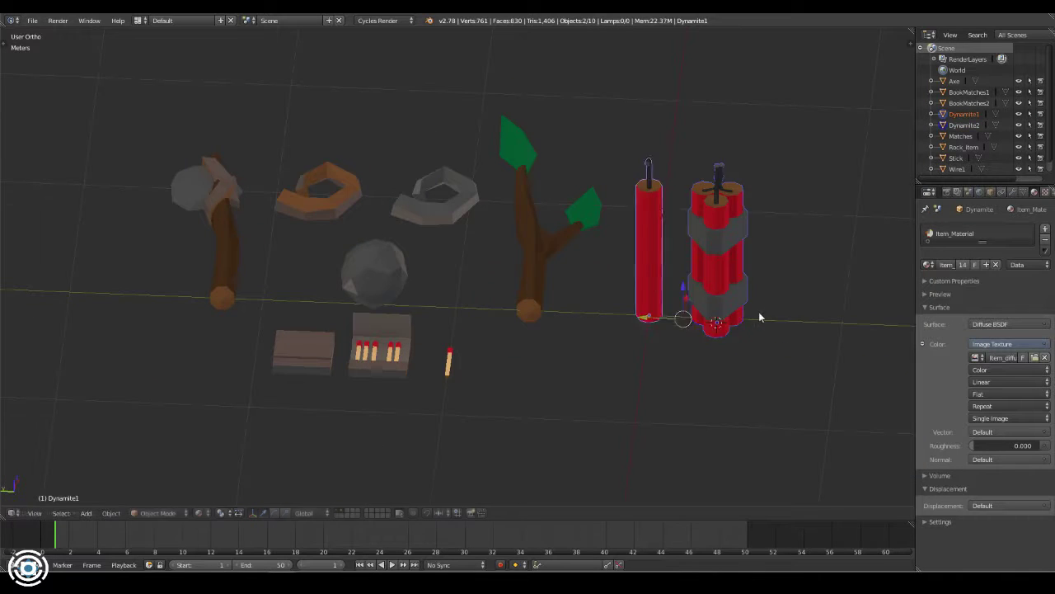
{"action": "key", "text": "g"}
{"action": "middle_click_drag", "start_coordinate": [144, 281], "coordinate": [530, 321]}
{"action": "scroll", "coordinate": [531, 321], "scroll_direction": "down", "scroll_amount": 4}
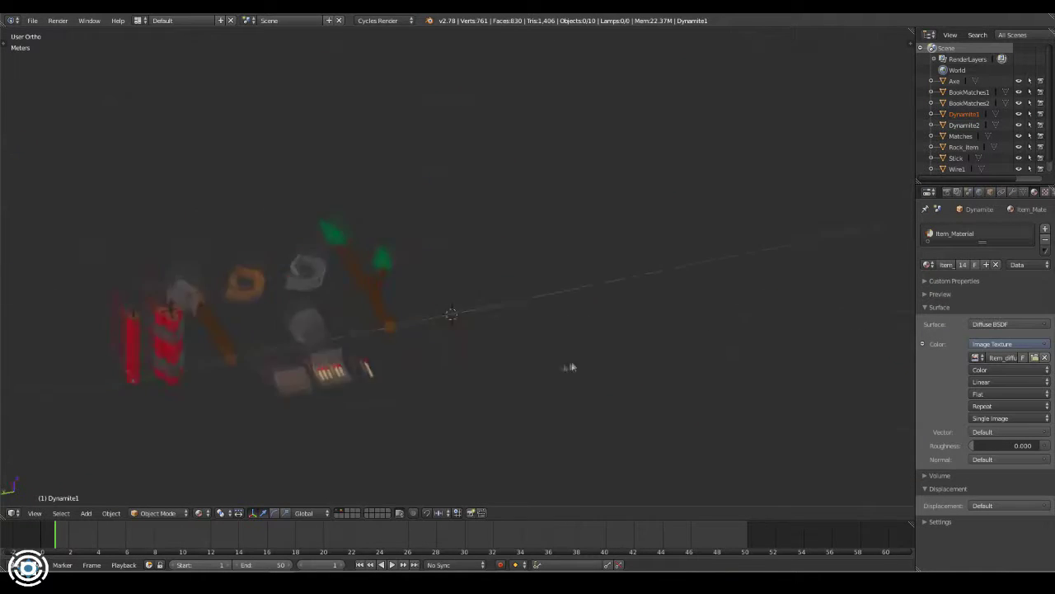
{"action": "scroll", "coordinate": [517, 384], "scroll_direction": "up", "scroll_amount": 4}
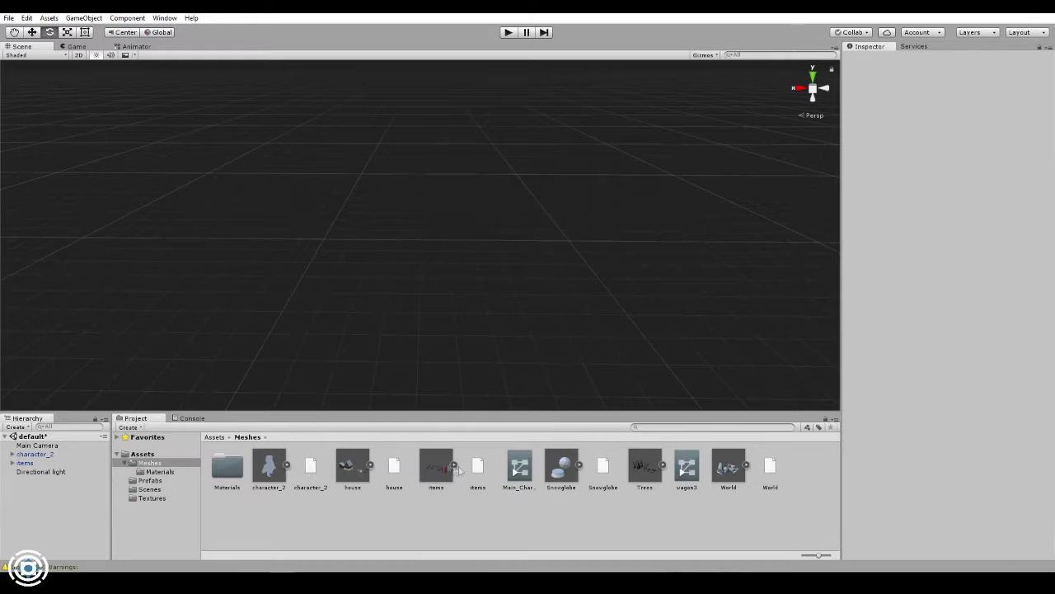
Place the Trees model in the scene and delete its two tree colliders and wood1 collider
{"action": "left_click", "coordinate": [665, 466]}
{"action": "left_click_drag", "start_coordinate": [670, 466], "coordinate": [412, 248]}
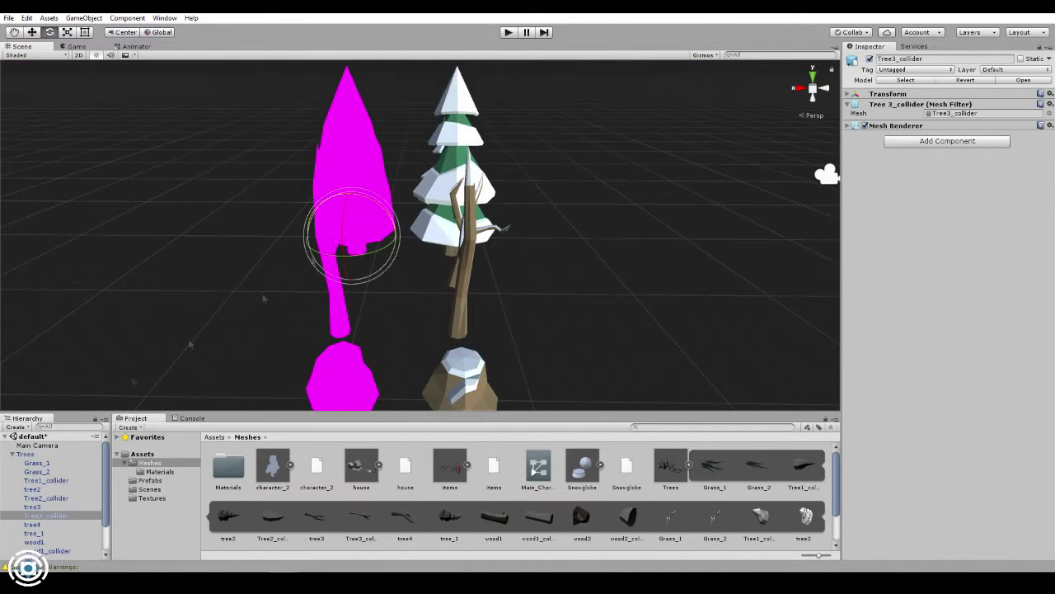
{"action": "left_click", "coordinate": [49, 499]}
{"action": "key", "text": "Delete"}
{"action": "left_click", "coordinate": [45, 480]}
{"action": "key", "text": "Delete"}
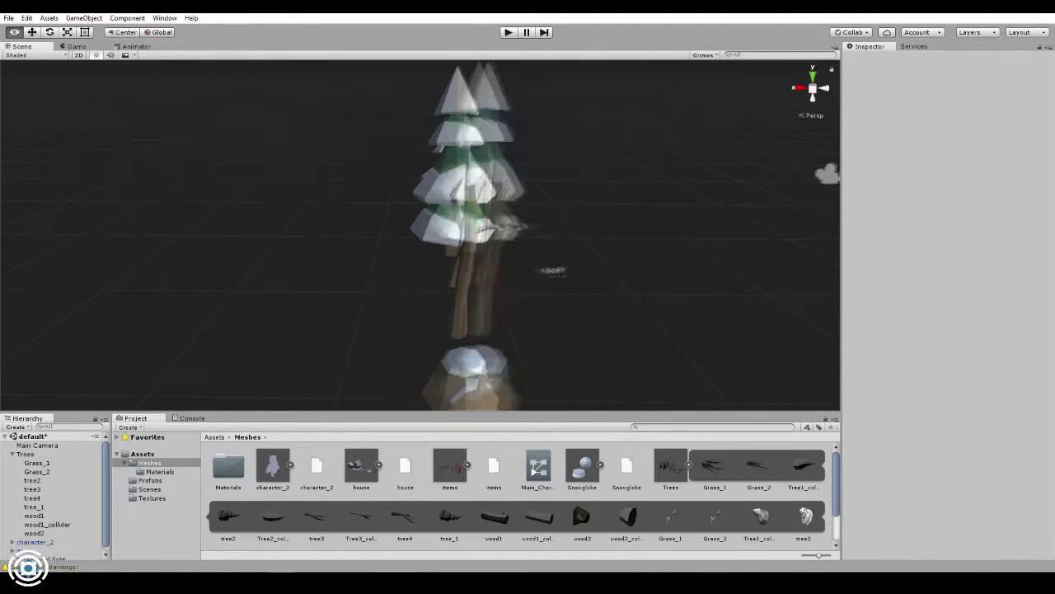
{"action": "double_click", "coordinate": [46, 524]}
{"action": "key", "text": "Delete"}
Inspect the wood1 log, tree stump, tree4 and Grass_2 tuft in the scene
{"action": "left_click", "coordinate": [495, 248]}
{"action": "key", "text": "f"}
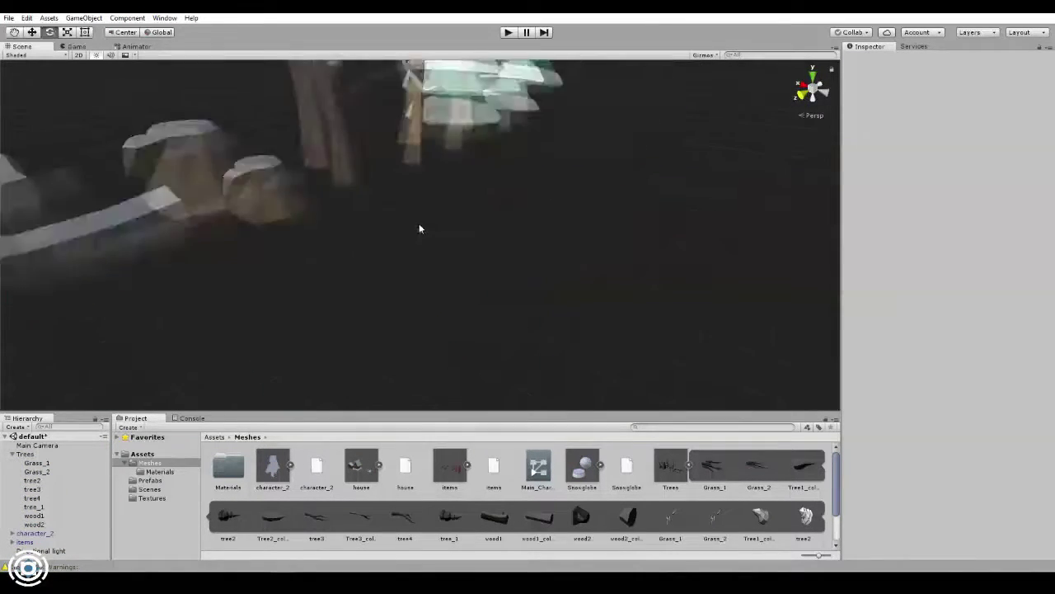
{"action": "right_click_drag", "start_coordinate": [384, 248], "coordinate": [510, 196]}
{"action": "left_click", "coordinate": [509, 197]}
{"action": "left_click", "coordinate": [699, 160]}
{"action": "key", "text": "f"}
{"action": "scroll", "coordinate": [427, 337], "scroll_direction": "down", "scroll_amount": 5}
{"action": "left_click_drag", "start_coordinate": [427, 336], "coordinate": [245, 323], "text": "alt"}
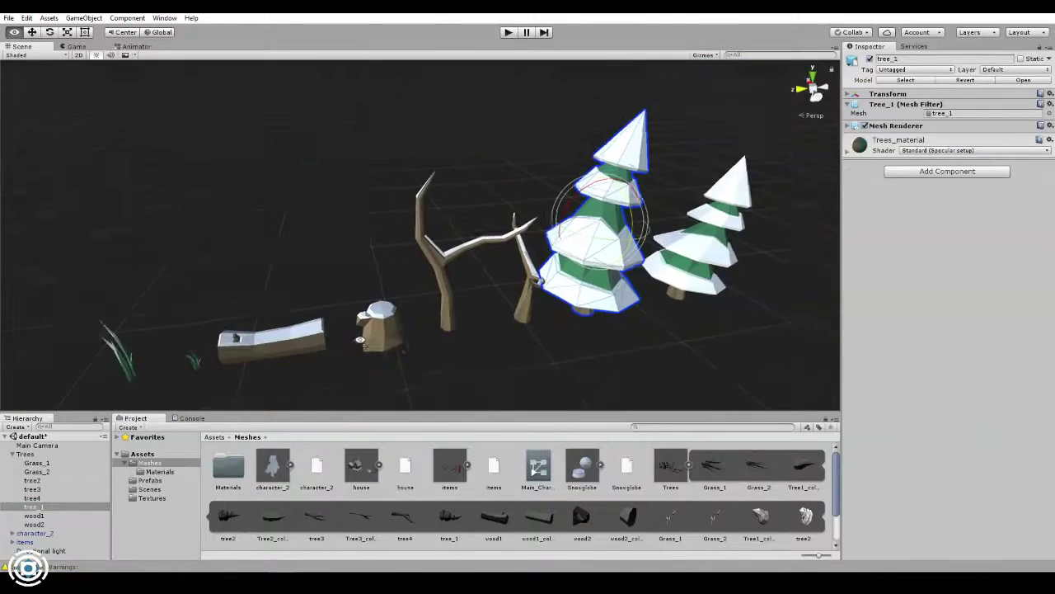
{"action": "key", "text": "w"}
{"action": "left_click", "coordinate": [297, 371]}
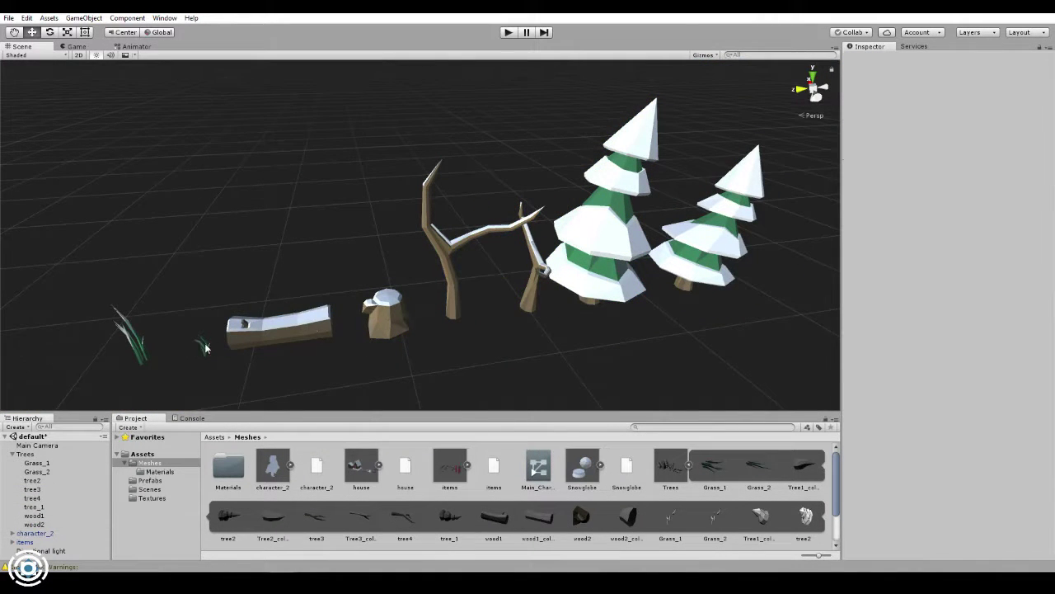
Place the Fence_4 and fence_3 prefabs from the Prefabs folder beside the trees
{"action": "left_click", "coordinate": [128, 334]}
{"action": "left_click", "coordinate": [150, 480]}
{"action": "left_click_drag", "start_coordinate": [394, 465], "coordinate": [489, 355]}
{"action": "left_click_drag", "start_coordinate": [353, 466], "coordinate": [334, 330]}
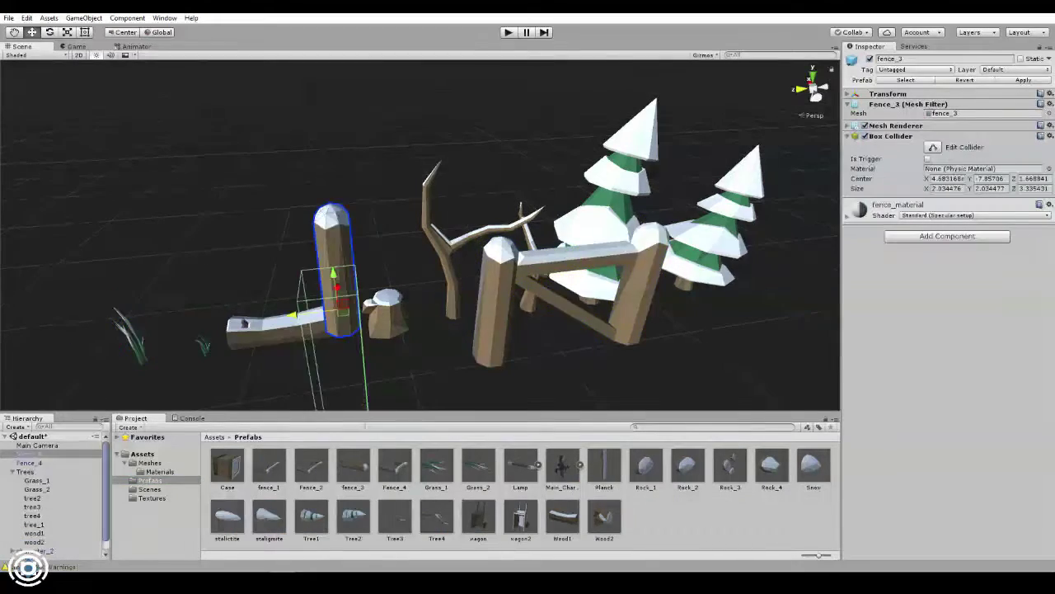
{"action": "scroll", "coordinate": [334, 330], "scroll_direction": "up", "scroll_amount": 2}
{"action": "left_click_drag", "start_coordinate": [339, 239], "coordinate": [742, 248], "text": "alt"}
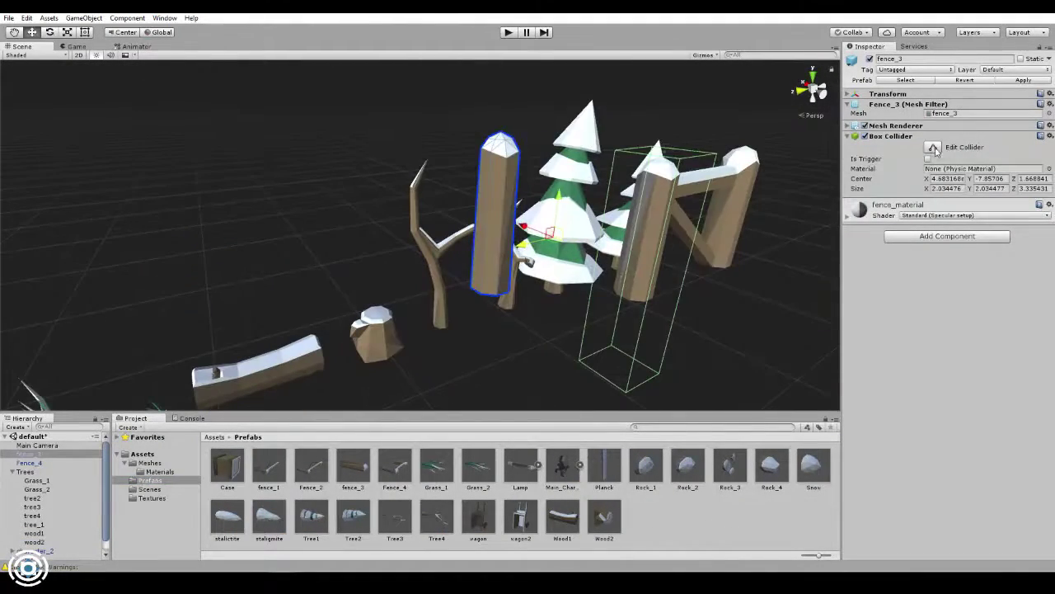
Use Edit Collider to fit fence_3's Box Collider around the fence post
{"action": "left_click", "coordinate": [934, 146]}
{"action": "mouse_move", "coordinate": [615, 284]}
{"action": "left_mouse_down"}
{"action": "mouse_move", "coordinate": [604, 246]}
{"action": "mouse_move", "coordinate": [625, 263]}
{"action": "left_mouse_up"}
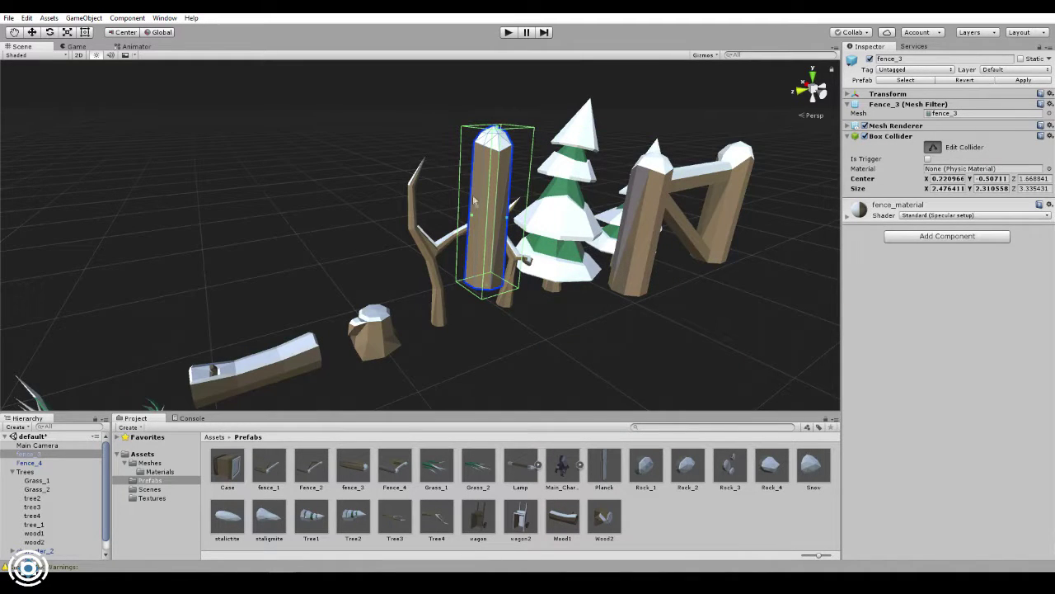
{"action": "left_click", "coordinate": [349, 472]}
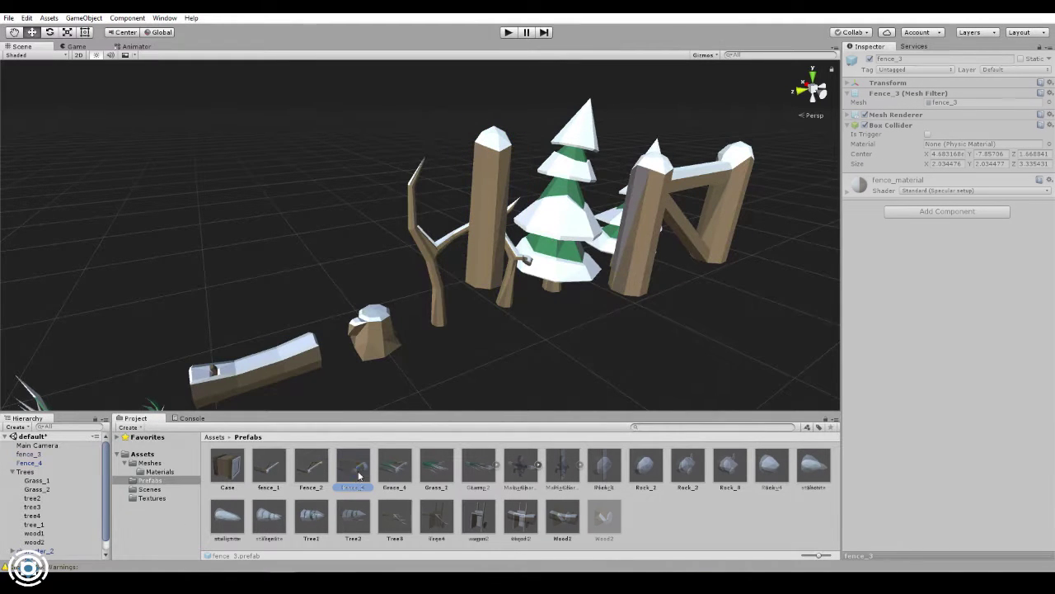
Place the Main_Character prefab and zero its rotation X, Y and position X
{"action": "left_click_drag", "start_coordinate": [521, 466], "coordinate": [559, 400]}
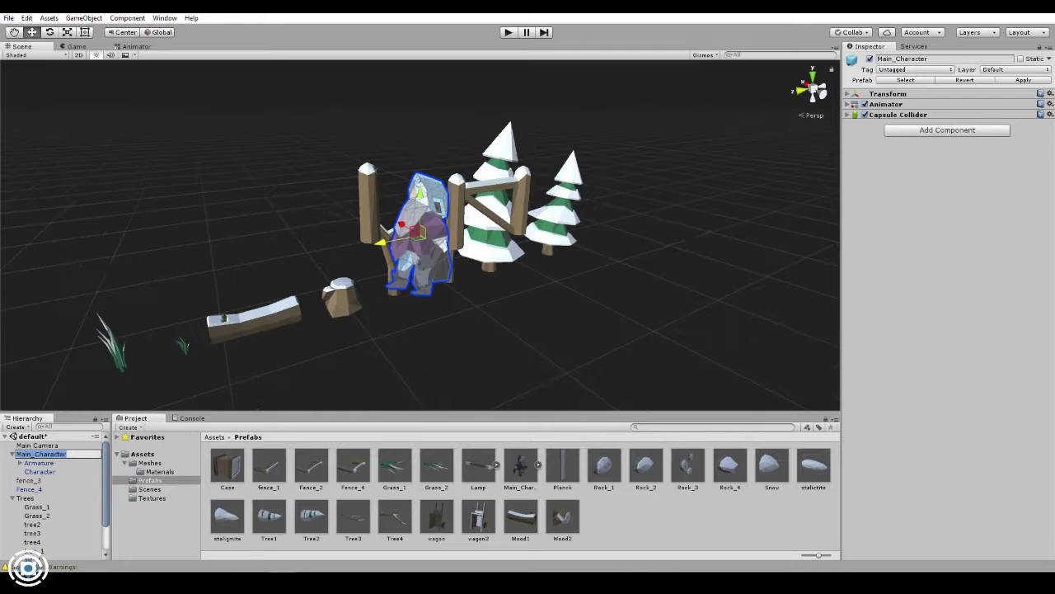
{"action": "left_click", "coordinate": [854, 93]}
{"action": "left_click", "coordinate": [992, 112]}
{"action": "type", "text": "0"}
{"action": "left_click", "coordinate": [946, 112]}
{"action": "type", "text": "0"}
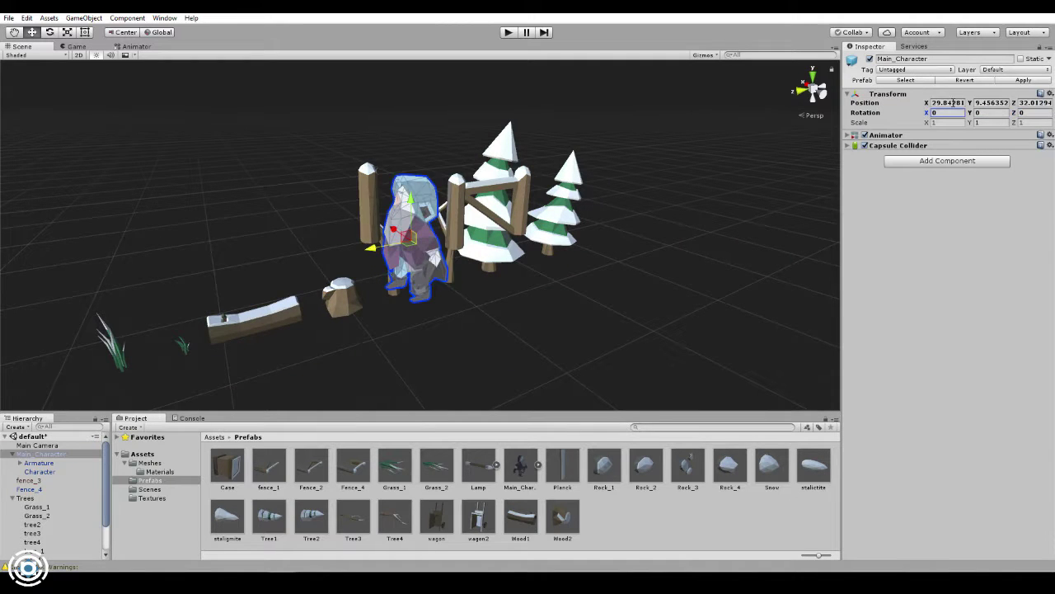
{"action": "left_click", "coordinate": [946, 102]}
{"action": "type", "text": "0"}
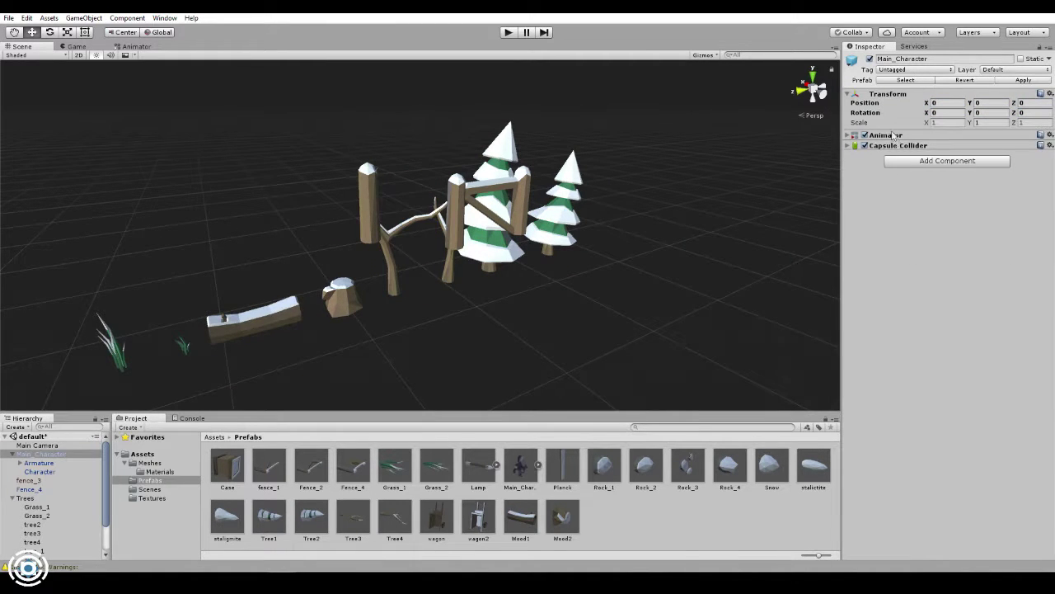
{"action": "left_click", "coordinate": [901, 146]}
{"action": "key", "text": "f"}
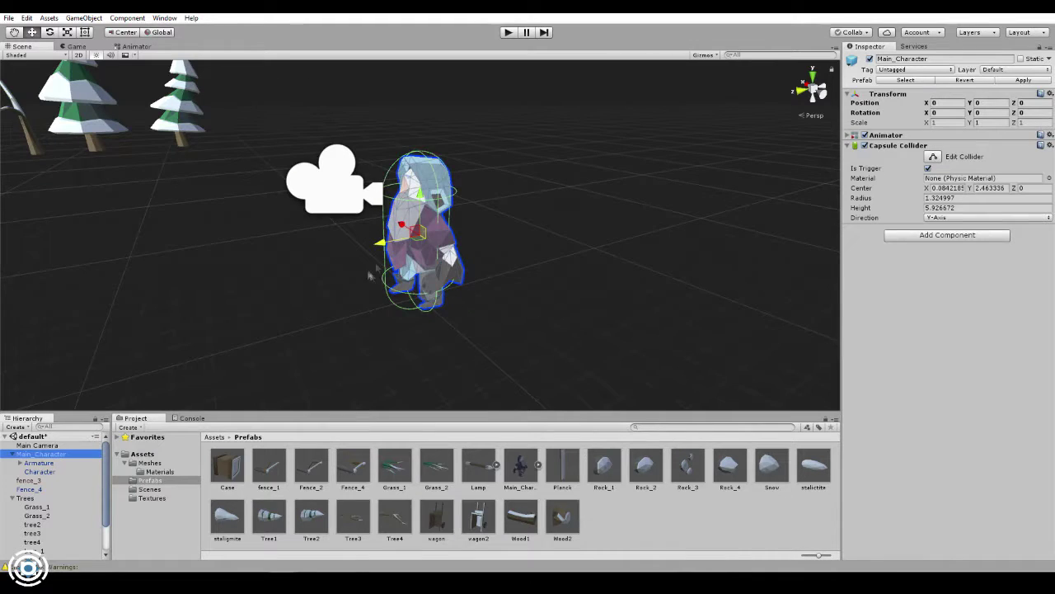
Delete the duplicate Main_Character prefab asset and confirm the deletion
{"action": "left_click", "coordinate": [521, 466]}
{"action": "key", "text": "Delete"}
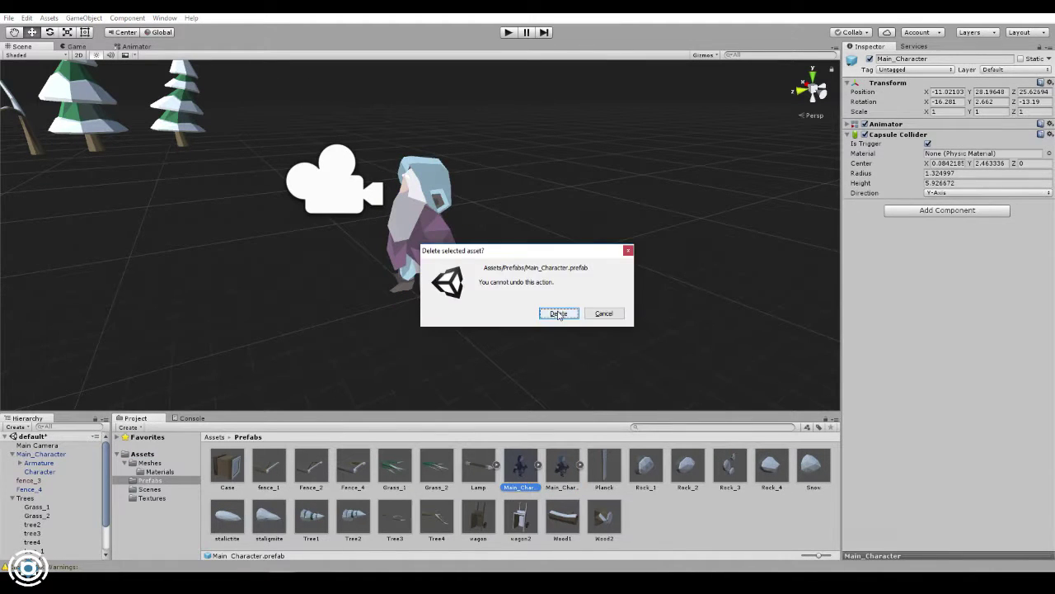
{"action": "left_click", "coordinate": [603, 314]}
{"action": "left_click", "coordinate": [426, 260]}
{"action": "key", "text": "Delete"}
{"action": "double_click", "coordinate": [32, 460]}
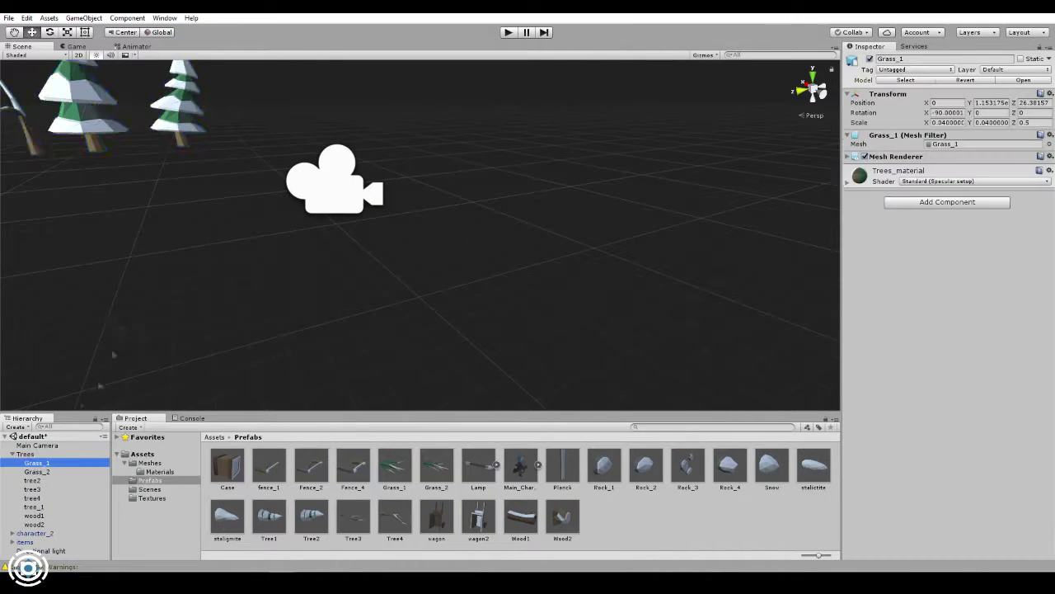
Zero the axe's position Y and Z, and BookMatches1's position X, Y, Z with scale X 1
{"action": "left_click", "coordinate": [276, 124]}
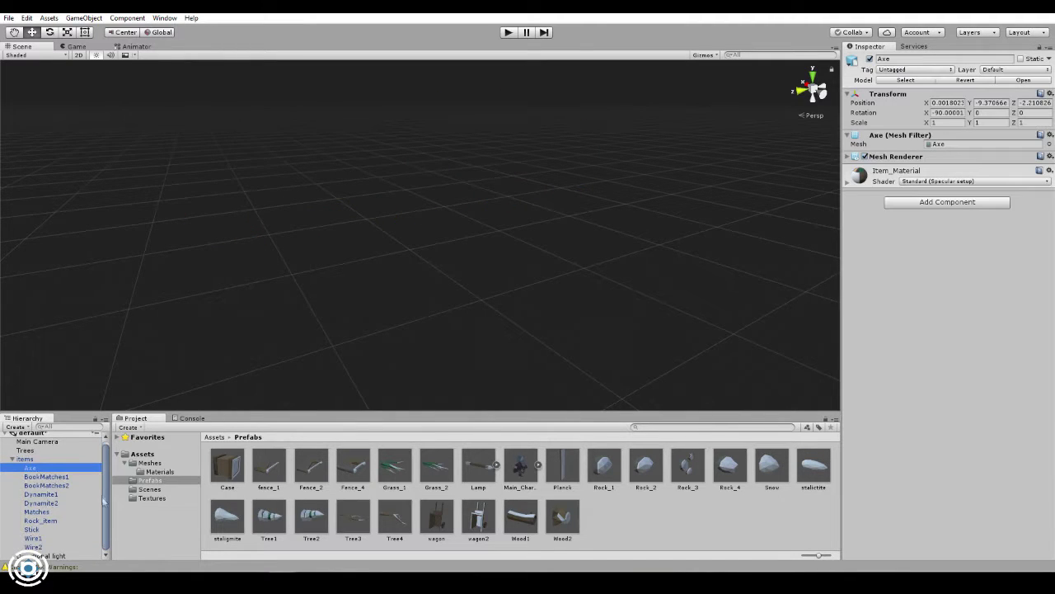
{"action": "left_click", "coordinate": [992, 102]}
{"action": "type", "text": "0"}
{"action": "left_click", "coordinate": [1026, 103]}
{"action": "type", "text": "0"}
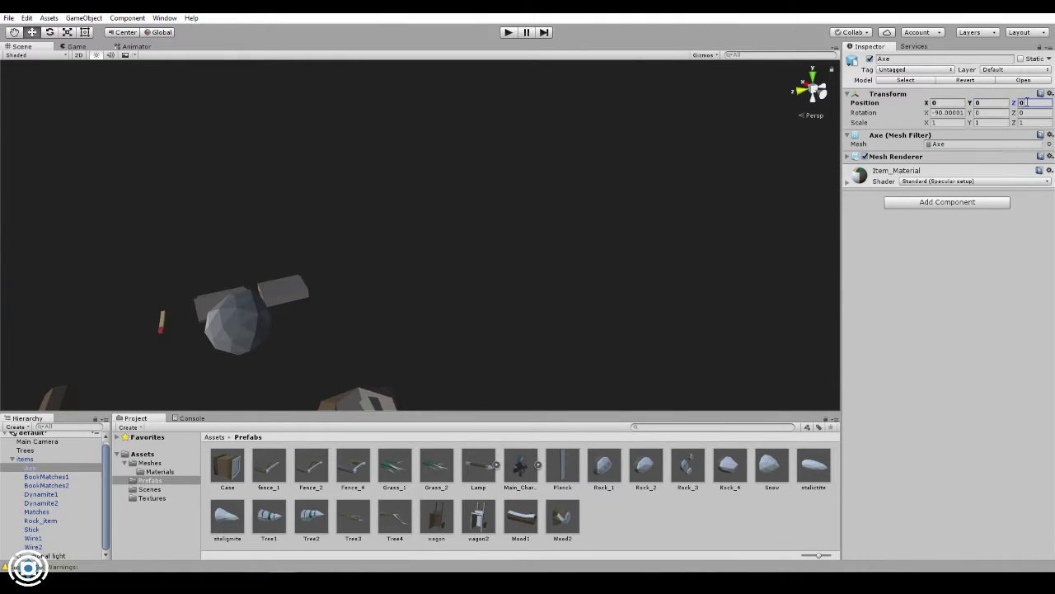
{"action": "double_click", "coordinate": [46, 476]}
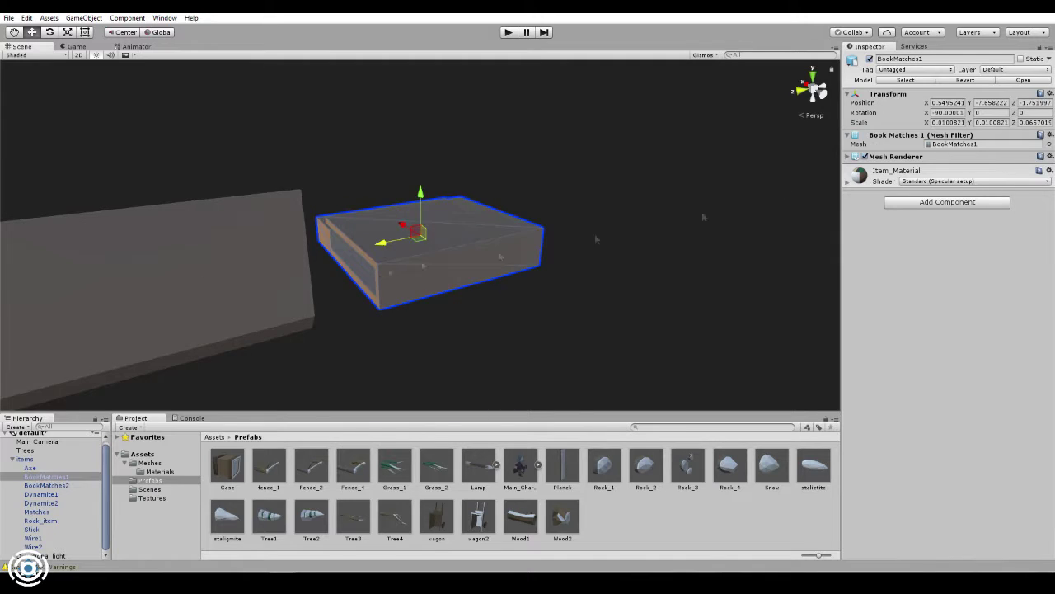
{"action": "left_click", "coordinate": [948, 103]}
{"action": "type", "text": "0"}
{"action": "left_click", "coordinate": [948, 122]}
{"action": "type", "text": "1"}
{"action": "left_click", "coordinate": [1034, 122]}
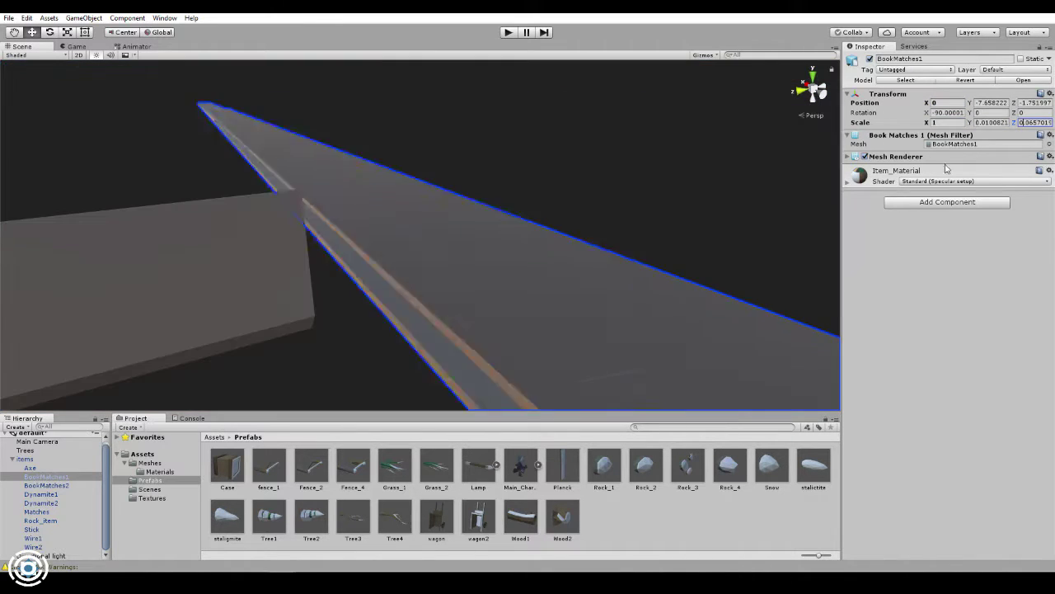
{"action": "left_click", "coordinate": [992, 102]}
{"action": "type", "text": "0"}
{"action": "left_click", "coordinate": [1027, 103]}
{"action": "type", "text": "0"}
Edit the items group's position Z and review the axe, Dynamite1 and BookMatches1
{"action": "left_click", "coordinate": [25, 459]}
{"action": "left_click", "coordinate": [1027, 102]}
{"action": "left_click", "coordinate": [71, 478]}
{"action": "double_click", "coordinate": [48, 459]}
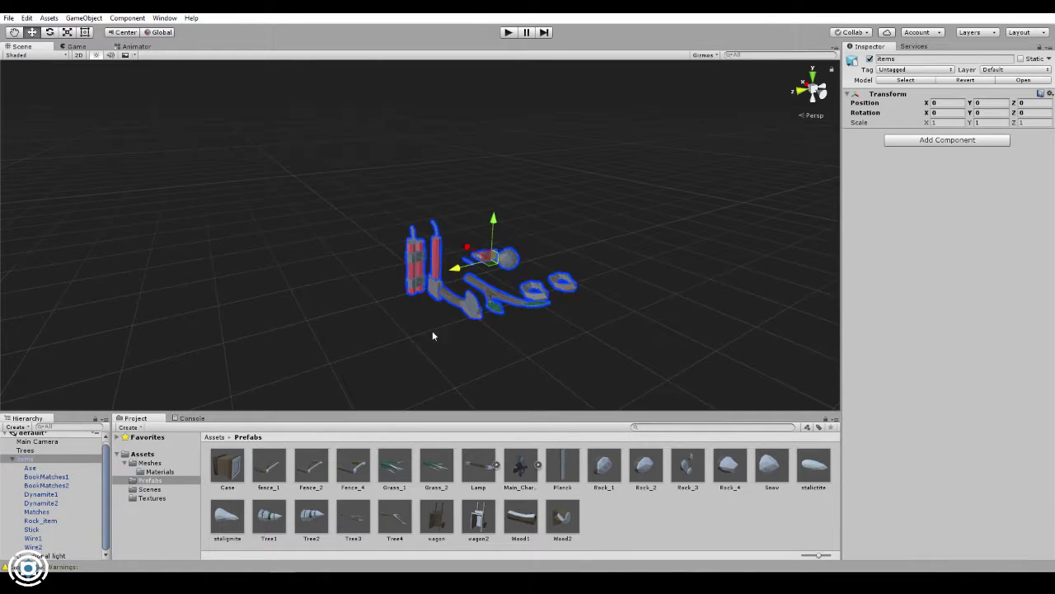
{"action": "left_click", "coordinate": [434, 264]}
{"action": "left_click_drag", "start_coordinate": [434, 264], "coordinate": [513, 303], "text": "alt"}
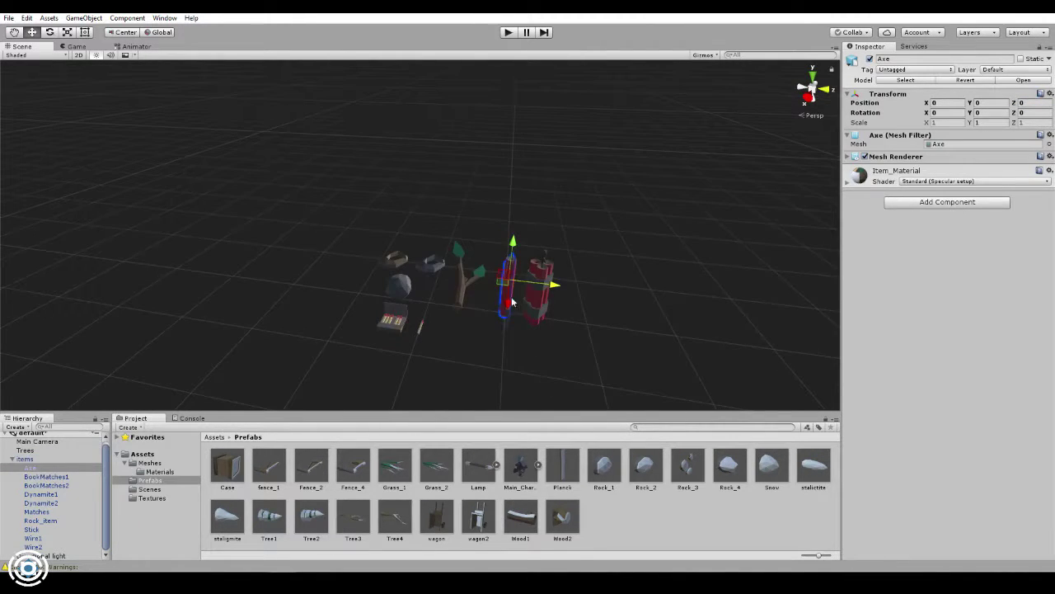
{"action": "left_click", "coordinate": [41, 494]}
{"action": "left_click", "coordinate": [47, 477]}
{"action": "double_click", "coordinate": [46, 477]}
{"action": "double_click", "coordinate": [24, 459]}
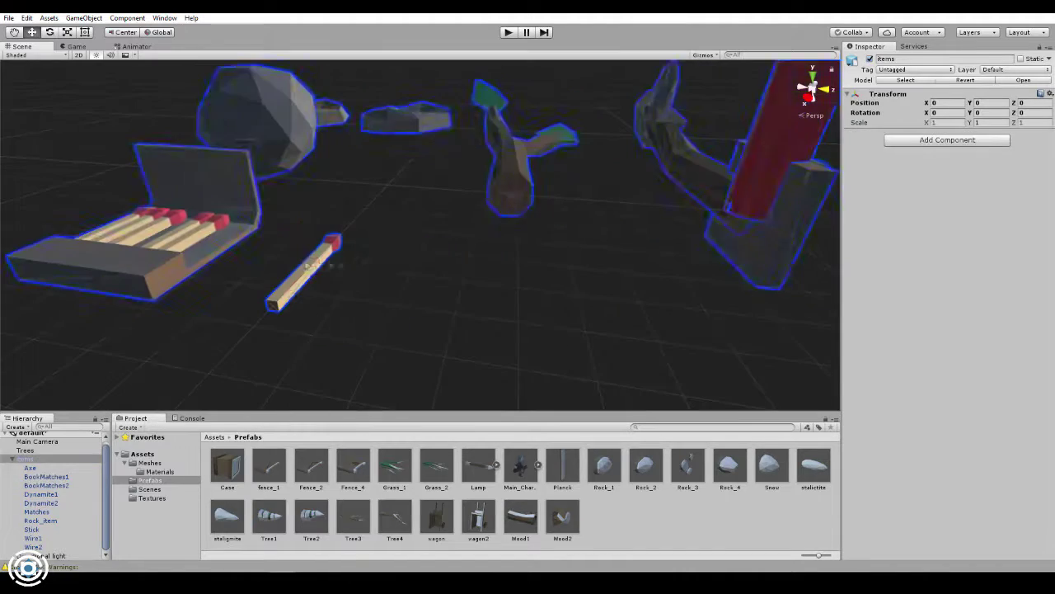
Check the match, rock and dynamite bundle, then make Dynamite1 a prefab
{"action": "left_click", "coordinate": [309, 266]}
{"action": "left_click", "coordinate": [256, 115]}
{"action": "key", "text": "f"}
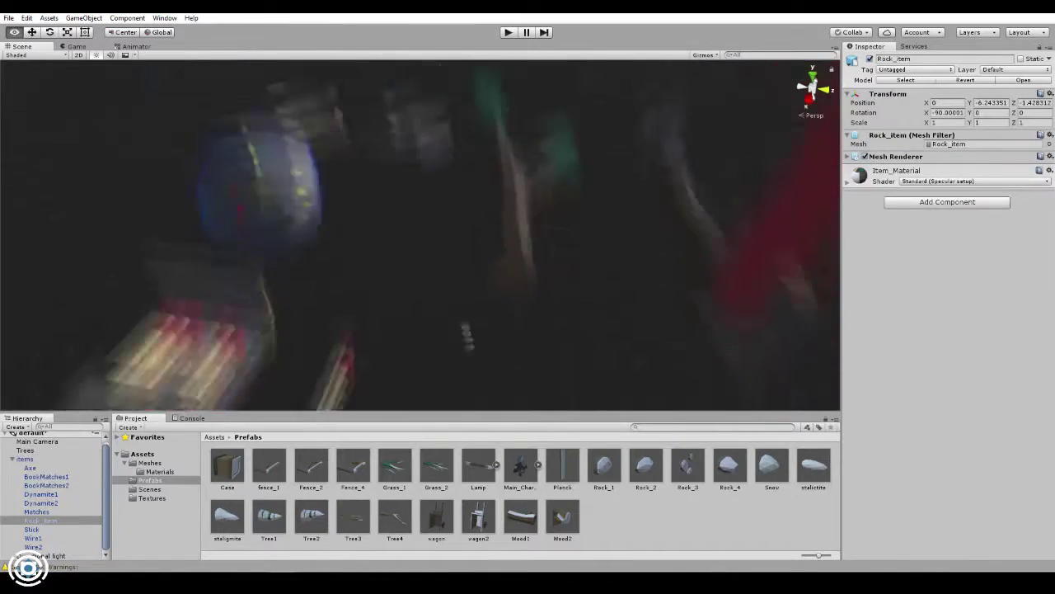
{"action": "left_click", "coordinate": [625, 207]}
{"action": "key", "text": "f"}
{"action": "left_click", "coordinate": [406, 191]}
{"action": "key", "text": "f"}
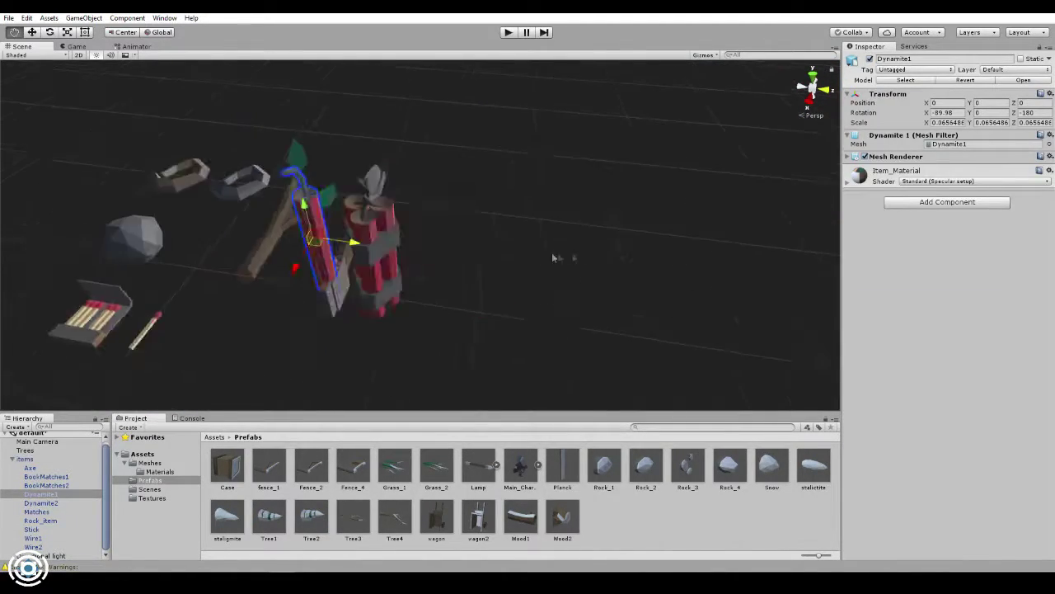
{"action": "middle_click_drag", "start_coordinate": [362, 379], "coordinate": [525, 289]}
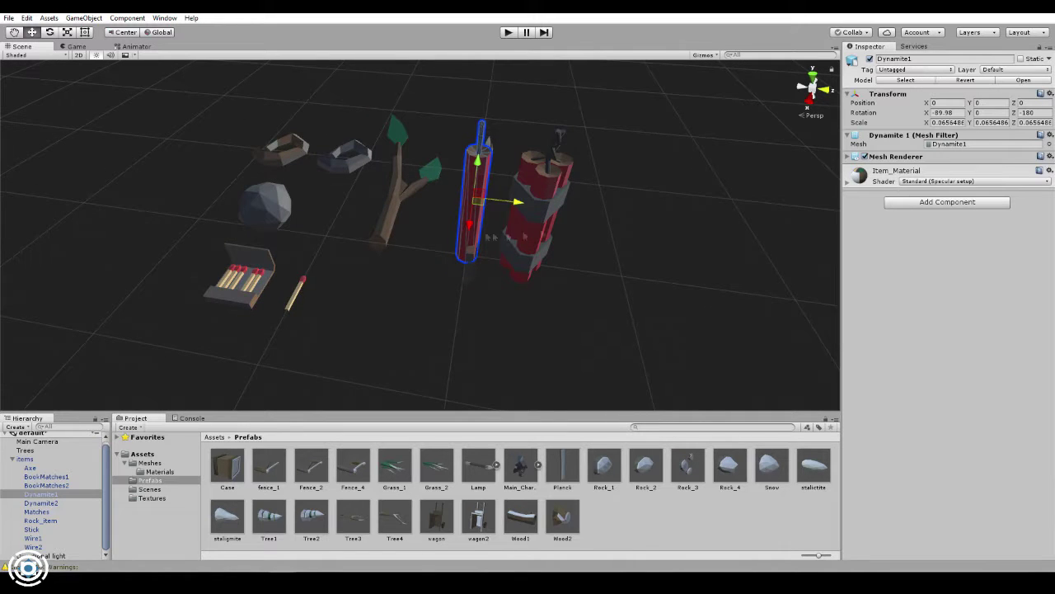
{"action": "left_click_drag", "start_coordinate": [625, 517], "coordinate": [624, 517]}
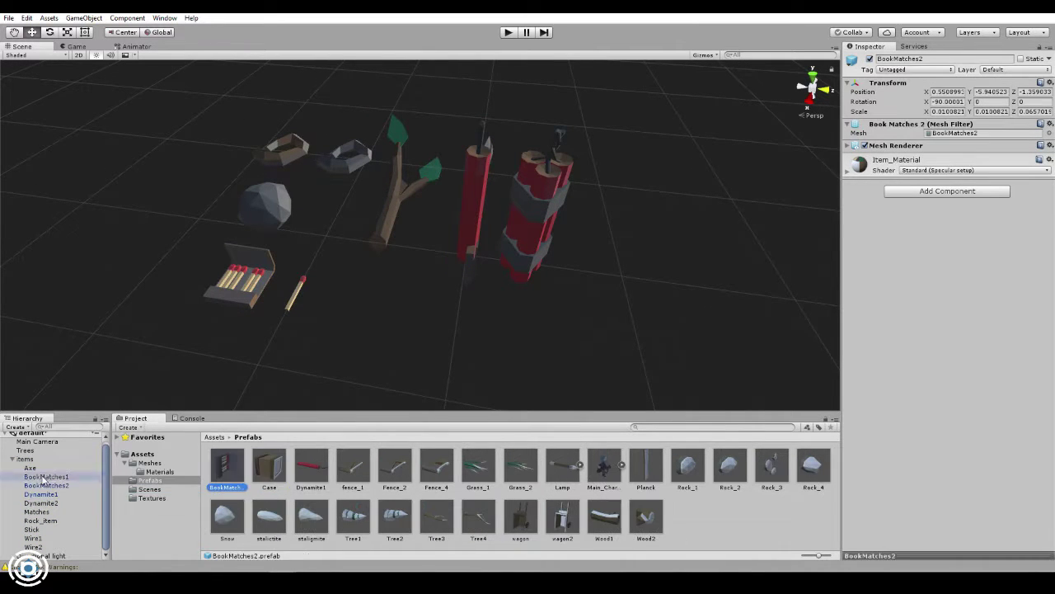
Turn BookMatches1, BookMatches2, the axe and Matches into prefabs
{"action": "left_click", "coordinate": [46, 476]}
{"action": "left_click", "coordinate": [47, 485], "text": "shift"}
{"action": "left_click_drag", "start_coordinate": [46, 485], "coordinate": [226, 466]}
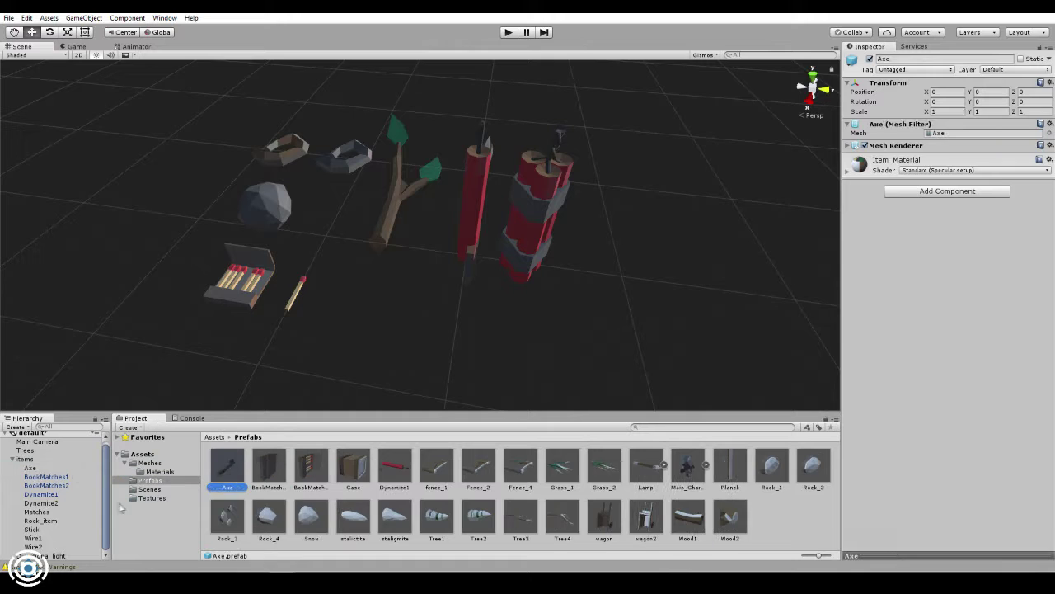
{"action": "left_click", "coordinate": [42, 503]}
{"action": "left_click_drag", "start_coordinate": [41, 503], "coordinate": [494, 515]}
{"action": "left_click", "coordinate": [37, 511]}
{"action": "left_click_drag", "start_coordinate": [812, 537], "coordinate": [813, 536]}
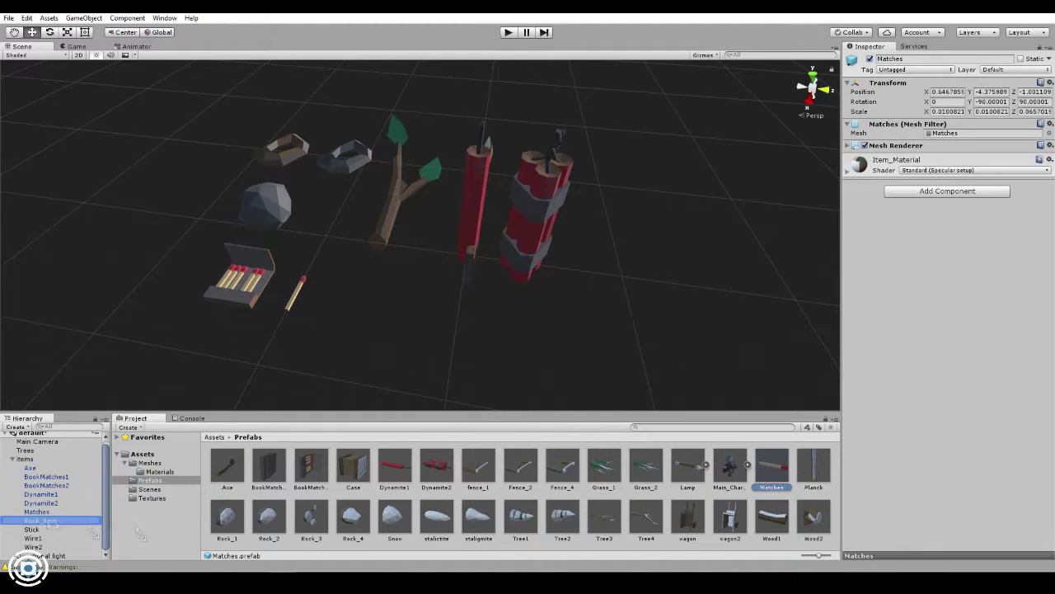
Make prefabs of the rock item, Stick and Wire1
{"action": "left_click_drag", "start_coordinate": [41, 520], "coordinate": [450, 494]}
{"action": "left_click_drag", "start_coordinate": [40, 521], "coordinate": [671, 494]}
{"action": "left_click_drag", "start_coordinate": [479, 540], "coordinate": [479, 540]}
{"action": "key", "text": "Escape"}
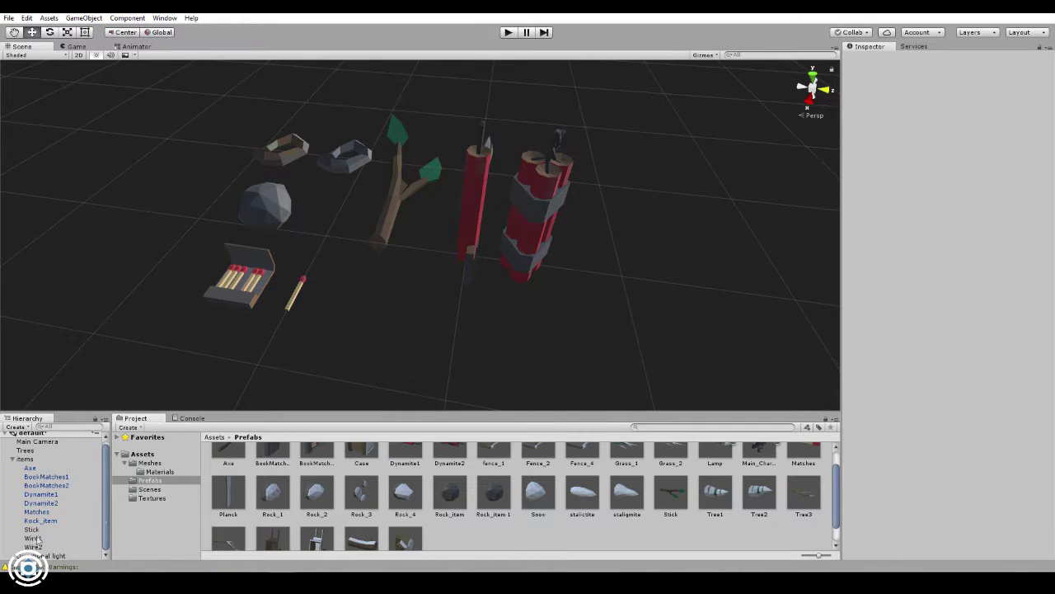
{"action": "left_click_drag", "start_coordinate": [33, 538], "coordinate": [600, 544]}
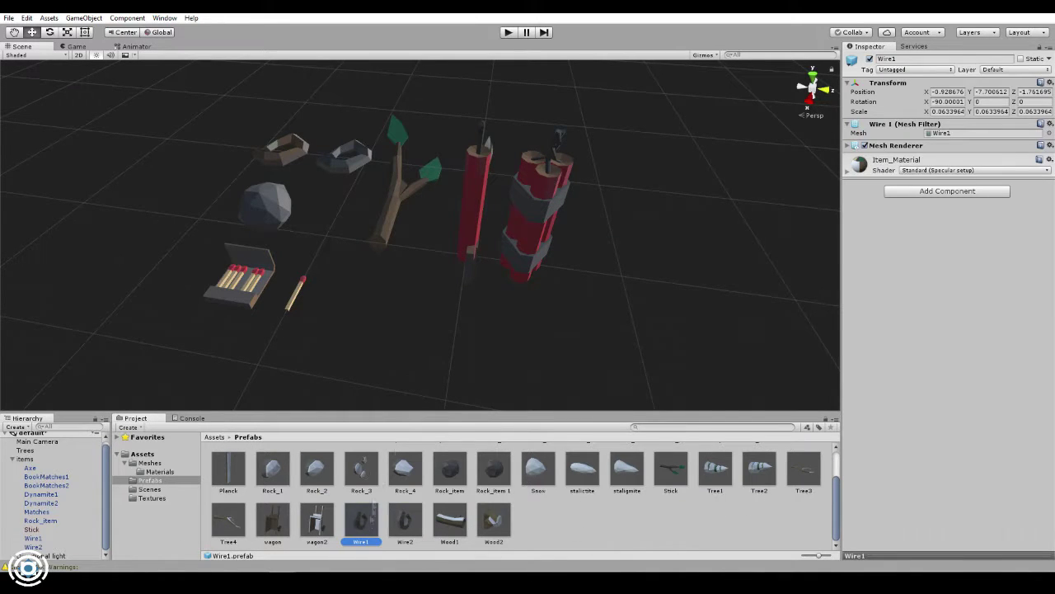
{"action": "left_click", "coordinate": [385, 352]}
{"action": "left_click", "coordinate": [239, 277]}
{"action": "left_click", "coordinate": [519, 346]}
Place the Wire2 piece and delete three test items from the scene
{"action": "mouse_move", "coordinate": [405, 520]}
{"action": "left_mouse_down"}
{"action": "mouse_move", "coordinate": [523, 333]}
{"action": "mouse_move", "coordinate": [471, 224]}
{"action": "left_mouse_up"}
{"action": "left_click", "coordinate": [474, 202]}
{"action": "key", "text": "Delete"}
{"action": "left_click", "coordinate": [396, 190]}
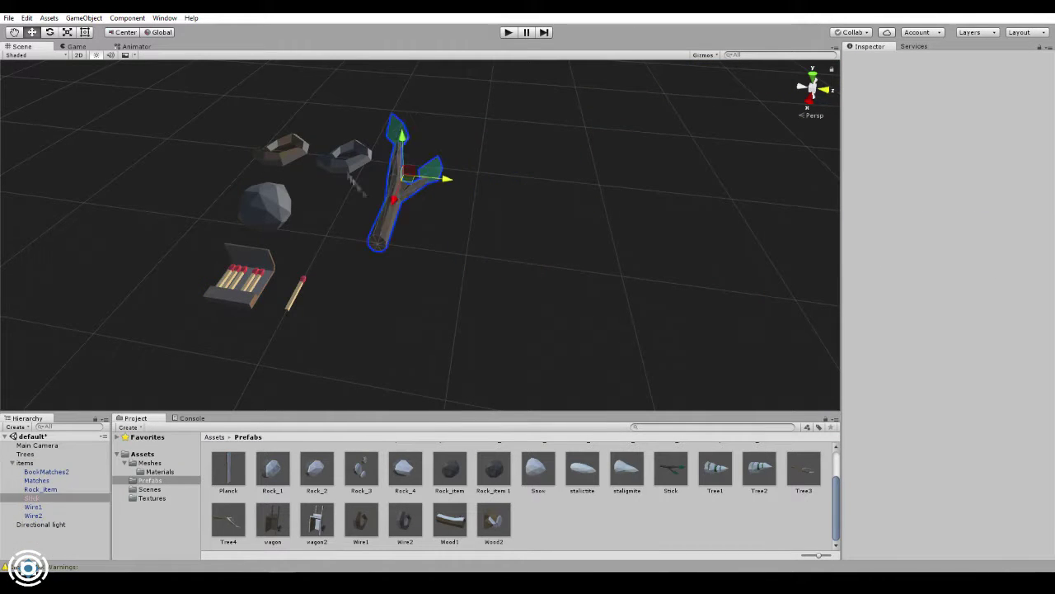
{"action": "key", "text": "Delete"}
{"action": "key", "text": "Delete"}
{"action": "left_click", "coordinate": [294, 293]}
{"action": "key", "text": "Delete"}
{"action": "scroll", "coordinate": [520, 495], "scroll_direction": "up", "scroll_amount": 2}
Place the Axe prefab at scale 3, laid diagonally beside the character's foot
{"action": "left_click_drag", "start_coordinate": [758, 464], "coordinate": [437, 173]}
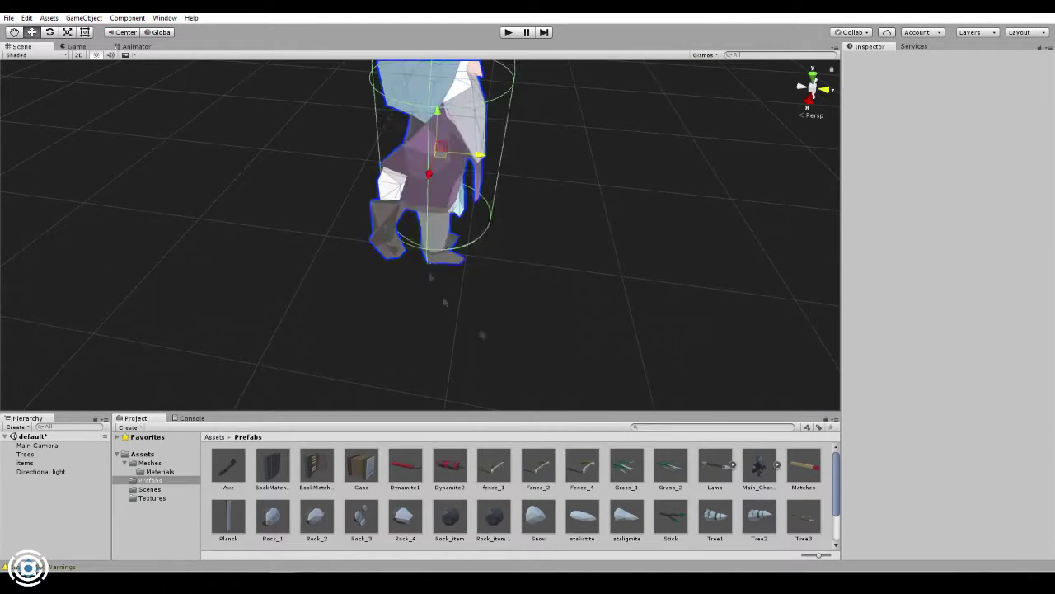
{"action": "left_click_drag", "start_coordinate": [532, 268], "coordinate": [532, 268]}
{"action": "left_click", "coordinate": [904, 122]}
{"action": "type", "text": "3"}
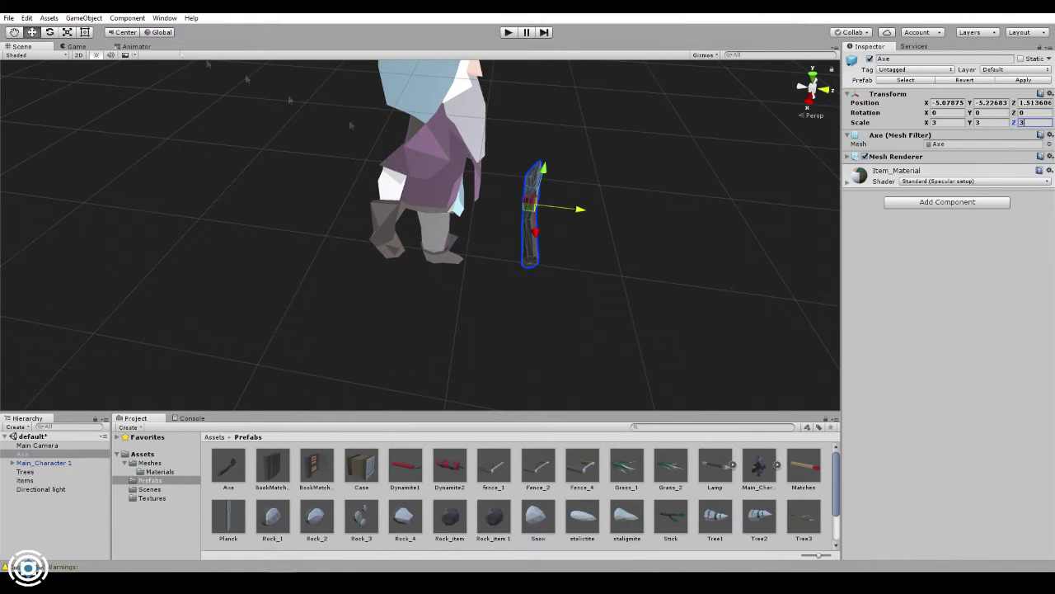
{"action": "left_click_drag", "start_coordinate": [567, 233], "coordinate": [578, 135]}
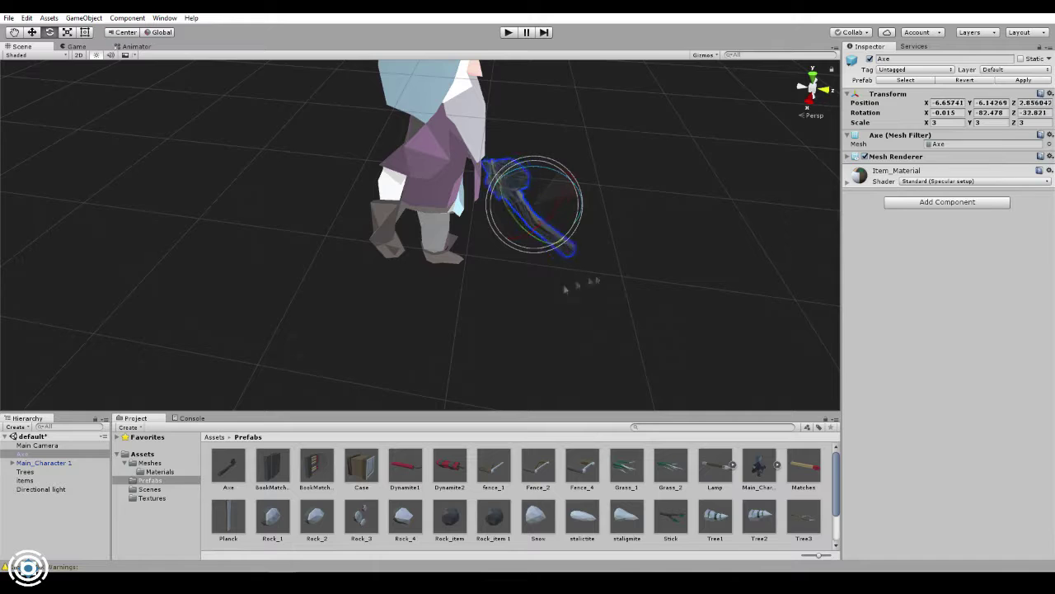
{"action": "left_click_drag", "start_coordinate": [676, 198], "coordinate": [784, 288]}
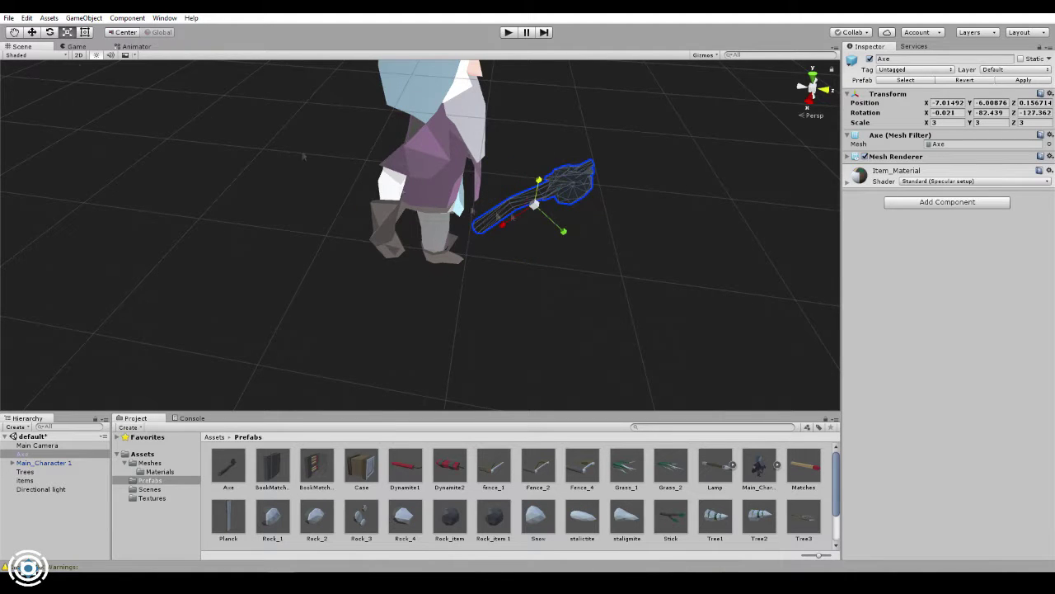
{"action": "left_click_drag", "start_coordinate": [513, 222], "coordinate": [497, 213]}
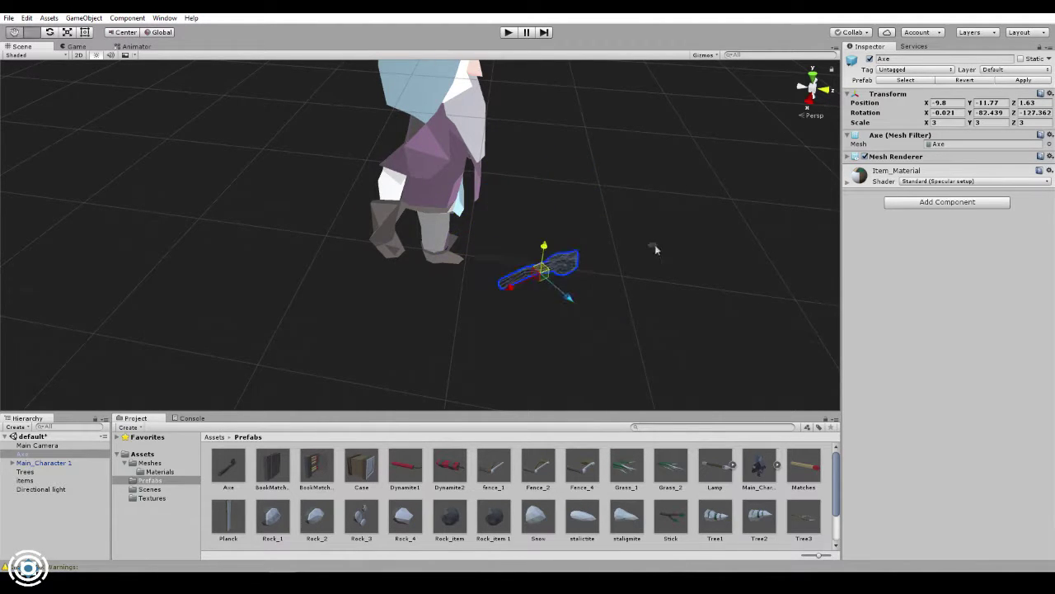
{"action": "left_click_drag", "start_coordinate": [655, 249], "coordinate": [429, 247], "text": "alt"}
Delete the axe, Main_Character 1, Trees, items and Main Camera, leaving only the Directional light
{"action": "key", "text": "Delete"}
{"action": "left_click", "coordinate": [25, 463]}
{"action": "left_click", "coordinate": [37, 454]}
{"action": "left_click", "coordinate": [25, 472], "text": "shift"}
{"action": "key", "text": "Delete"}
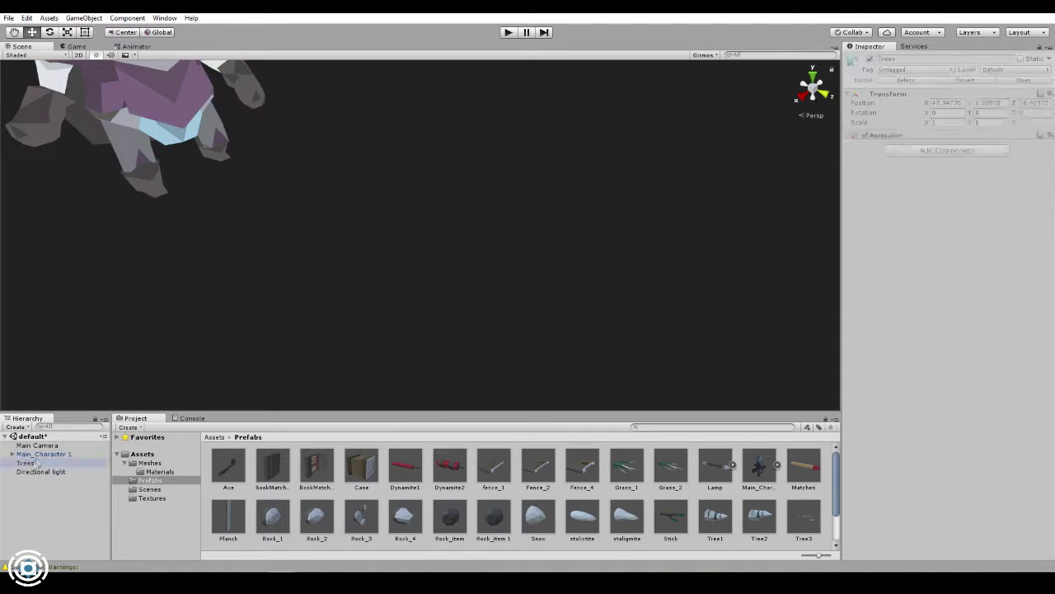
{"action": "double_click", "coordinate": [37, 445]}
{"action": "left_click_drag", "start_coordinate": [462, 272], "coordinate": [429, 366], "text": "alt"}
{"action": "key", "text": "Delete"}
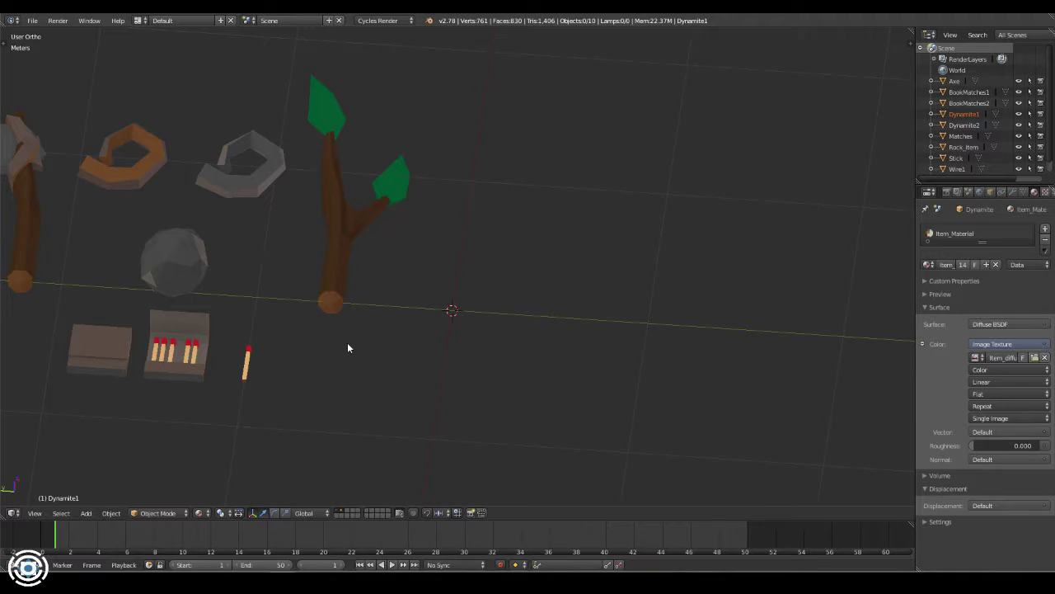
{"action": "key", "text": "shift+a"}
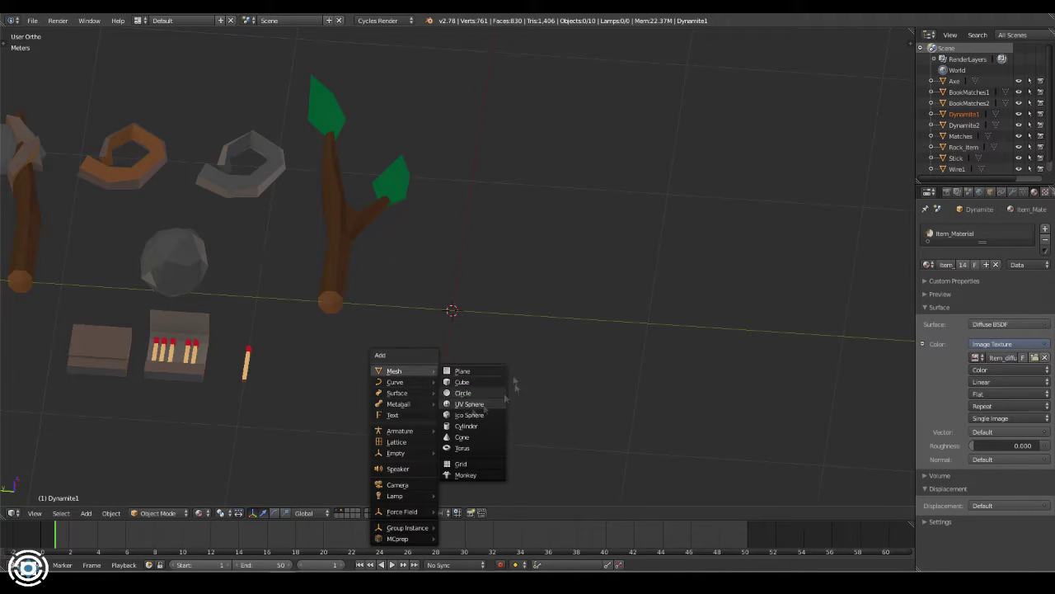
Add a cylinder, scale it thin while keeping its height, and twist a loop around Z
{"action": "left_click", "coordinate": [460, 426]}
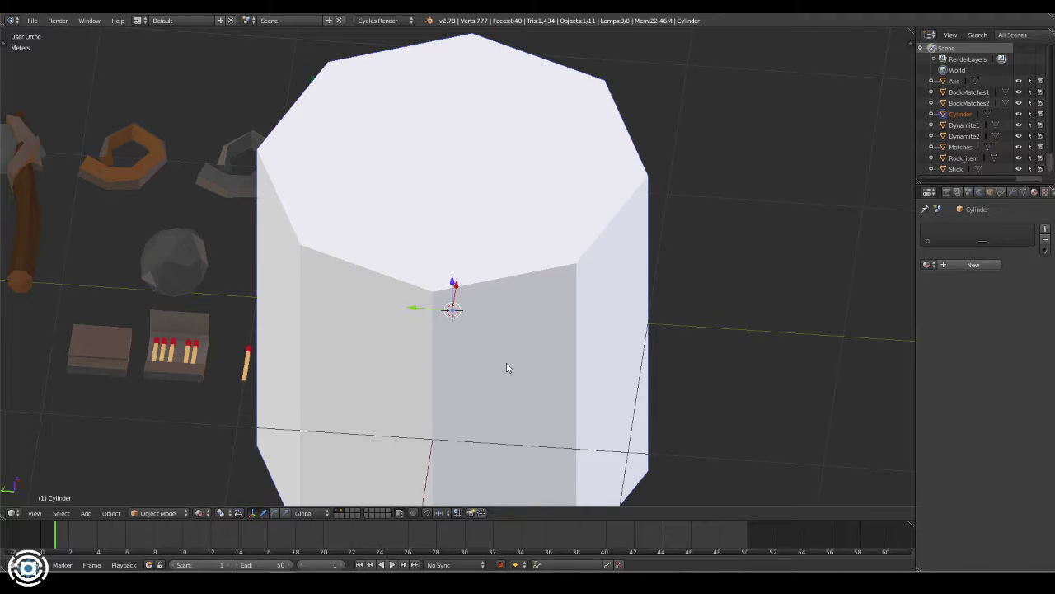
{"action": "scroll", "coordinate": [811, 348], "scroll_direction": "down", "scroll_amount": 4}
{"action": "key", "text": "s"}
{"action": "key", "text": "shift+z"}
{"action": "left_click", "coordinate": [508, 316]}
{"action": "middle_click_drag", "start_coordinate": [508, 316], "coordinate": [516, 288]}
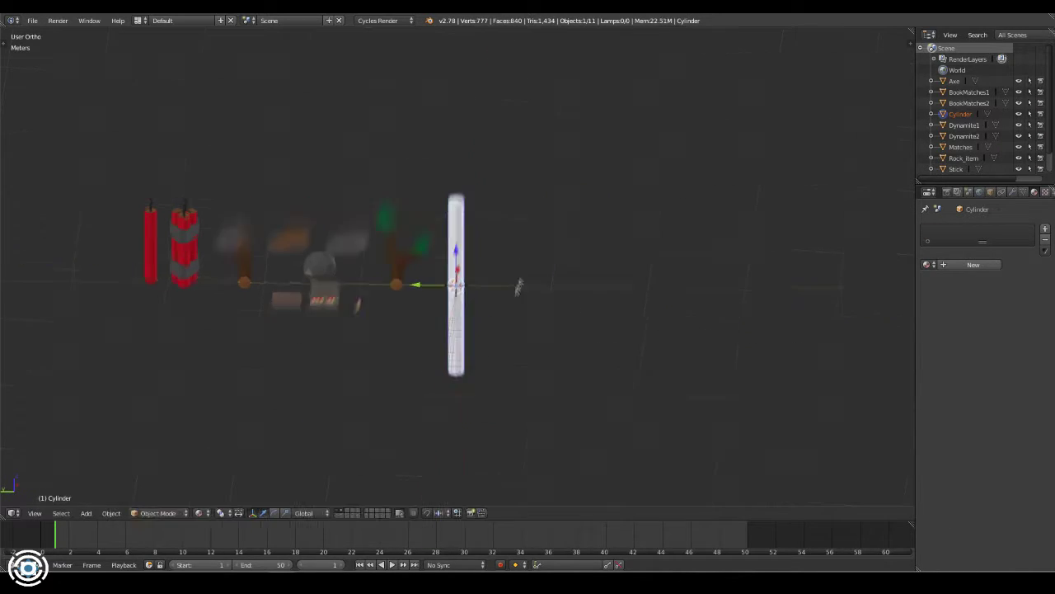
{"action": "key", "text": "Tab"}
{"action": "key", "text": "r"}
{"action": "key", "text": "z"}
{"action": "left_click", "coordinate": [476, 241]}
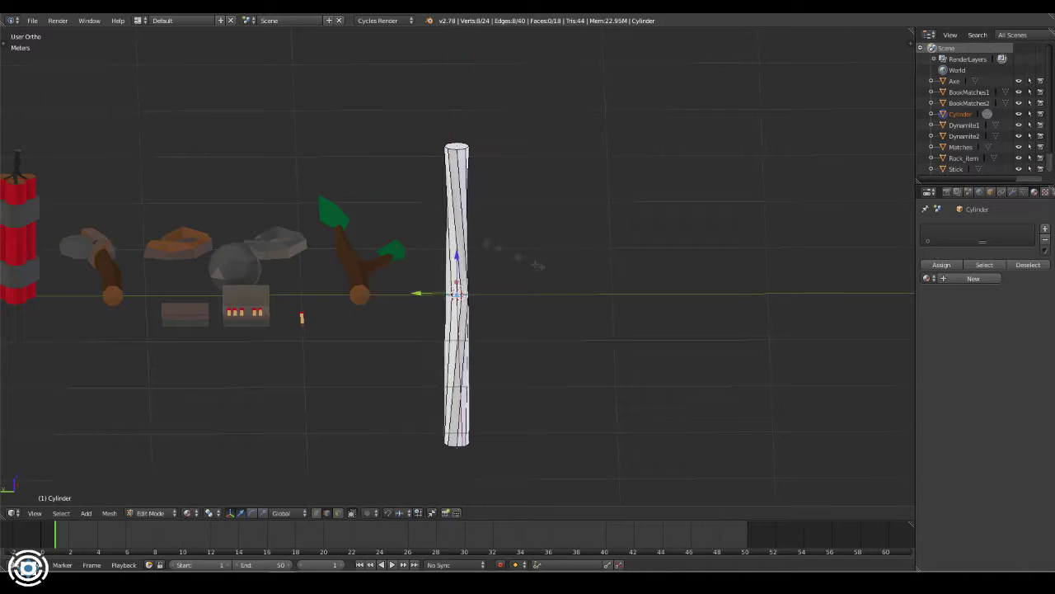
{"action": "middle_click_drag", "start_coordinate": [477, 241], "coordinate": [494, 272]}
Subdivide the twisted cylinder with extra cuts to give it more faces
{"action": "key", "text": "w"}
{"action": "mouse_move", "coordinate": [459, 165]}
{"action": "middle_mouse_down"}
{"action": "mouse_move", "coordinate": [476, 235]}
{"action": "mouse_move", "coordinate": [466, 372]}
{"action": "mouse_move", "coordinate": [354, 485]}
{"action": "middle_mouse_up"}
{"action": "key", "text": "w"}
{"action": "left_click", "coordinate": [466, 373]}
{"action": "key", "text": "w"}
{"action": "left_click", "coordinate": [507, 259]}
{"action": "mouse_move", "coordinate": [507, 259]}
{"action": "middle_mouse_down"}
{"action": "mouse_move", "coordinate": [515, 331]}
{"action": "mouse_move", "coordinate": [486, 223]}
{"action": "mouse_move", "coordinate": [340, 491]}
{"action": "middle_mouse_up"}
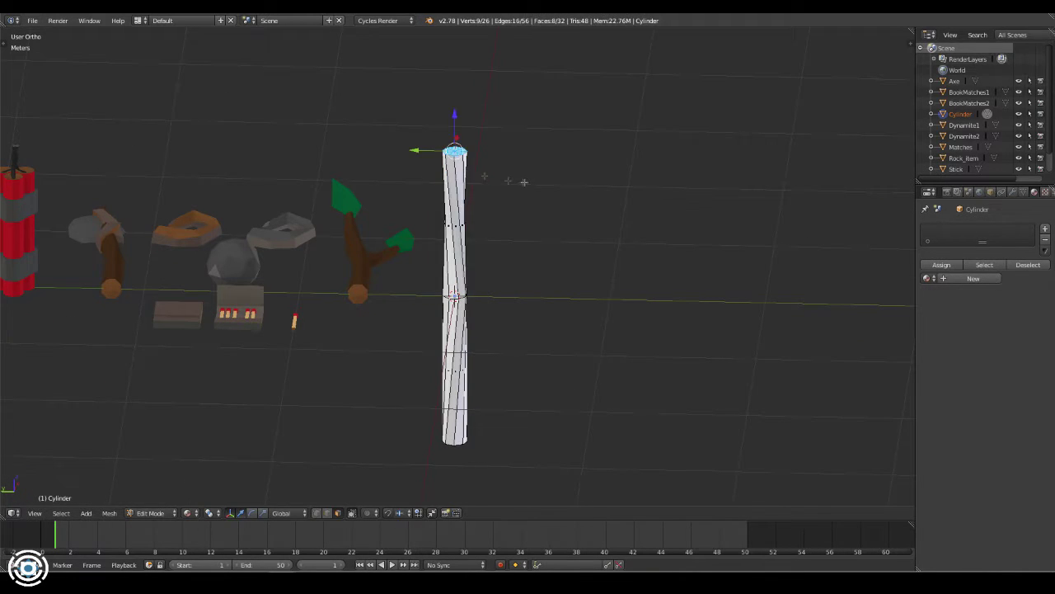
{"action": "key", "text": "a"}
{"action": "middle_click_drag", "start_coordinate": [663, 198], "coordinate": [636, 326]}
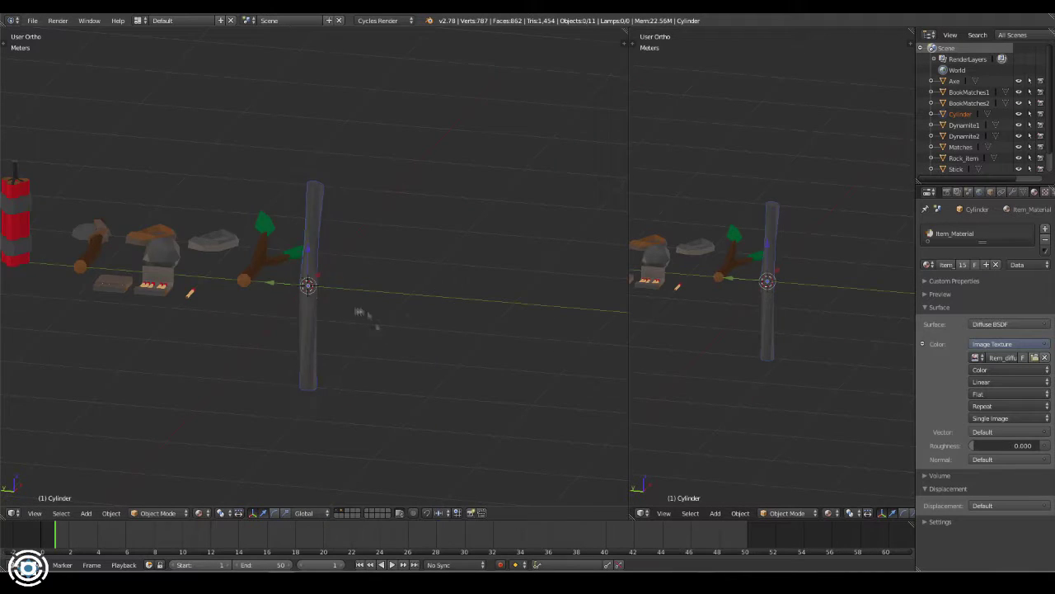
Split off a UV editor, unwrap the cylinder, and load the item_diffuse.png palette behind it
{"action": "middle_click_drag", "start_coordinate": [361, 313], "coordinate": [360, 313]}
{"action": "left_click", "coordinate": [641, 513]}
{"action": "left_click", "coordinate": [668, 428]}
{"action": "key", "text": "Tab"}
{"action": "key", "text": "u"}
{"action": "left_click", "coordinate": [341, 262]}
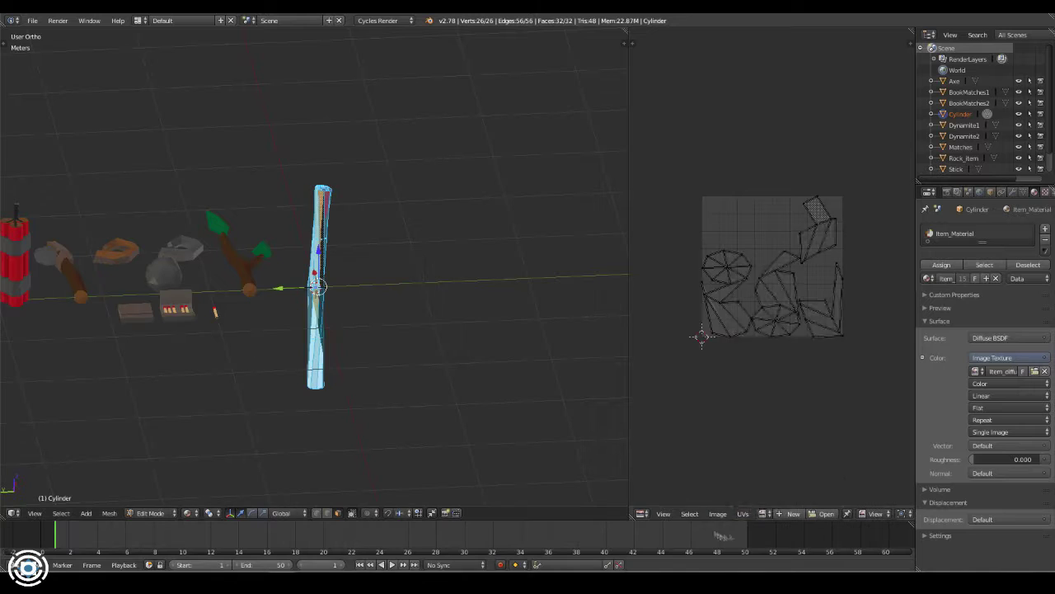
{"action": "left_click", "coordinate": [743, 513]}
{"action": "left_click", "coordinate": [763, 513]}
{"action": "left_click", "coordinate": [777, 405]}
Select the bar's top and bottom end faces
{"action": "key", "text": "a"}
{"action": "middle_click_drag", "start_coordinate": [330, 288], "coordinate": [338, 206]}
{"action": "key", "text": "c"}
{"action": "left_click_drag", "start_coordinate": [327, 151], "coordinate": [339, 198]}
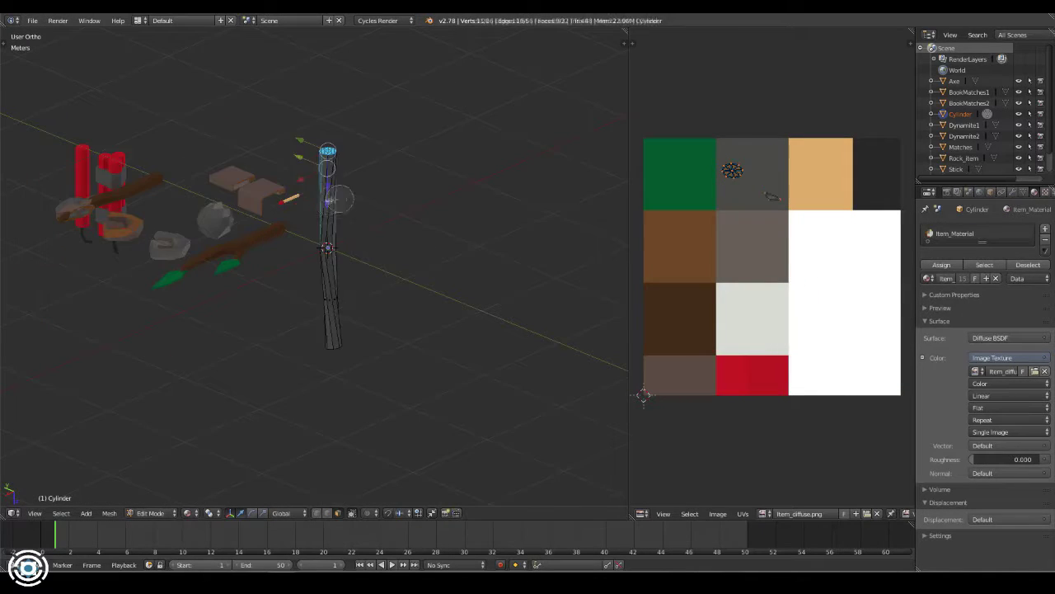
{"action": "right_click", "coordinate": [339, 198]}
{"action": "middle_click_drag", "start_coordinate": [339, 198], "coordinate": [363, 313]}
{"action": "right_click", "coordinate": [370, 384], "text": "shift"}
{"action": "middle_click_drag", "start_coordinate": [369, 383], "coordinate": [334, 253]}
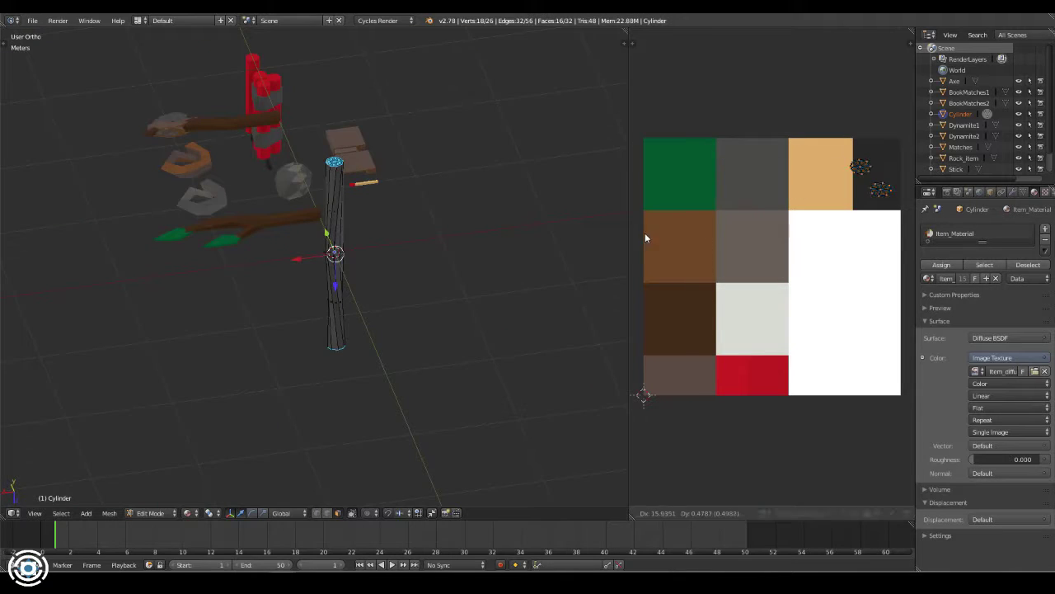
{"action": "key", "text": "Tab"}
Move the 3D cursor to the selection and set the bar's origin there
{"action": "mouse_move", "coordinate": [412, 289]}
{"action": "middle_mouse_down"}
{"action": "mouse_move", "coordinate": [486, 326]}
{"action": "mouse_move", "coordinate": [382, 212]}
{"action": "middle_mouse_up"}
{"action": "key", "text": "Tab"}
{"action": "scroll", "coordinate": [408, 294], "scroll_direction": "up", "scroll_amount": 3}
{"action": "middle_click_drag", "start_coordinate": [407, 294], "coordinate": [440, 368]}
{"action": "key", "text": "shift+s"}
{"action": "left_click", "coordinate": [388, 373]}
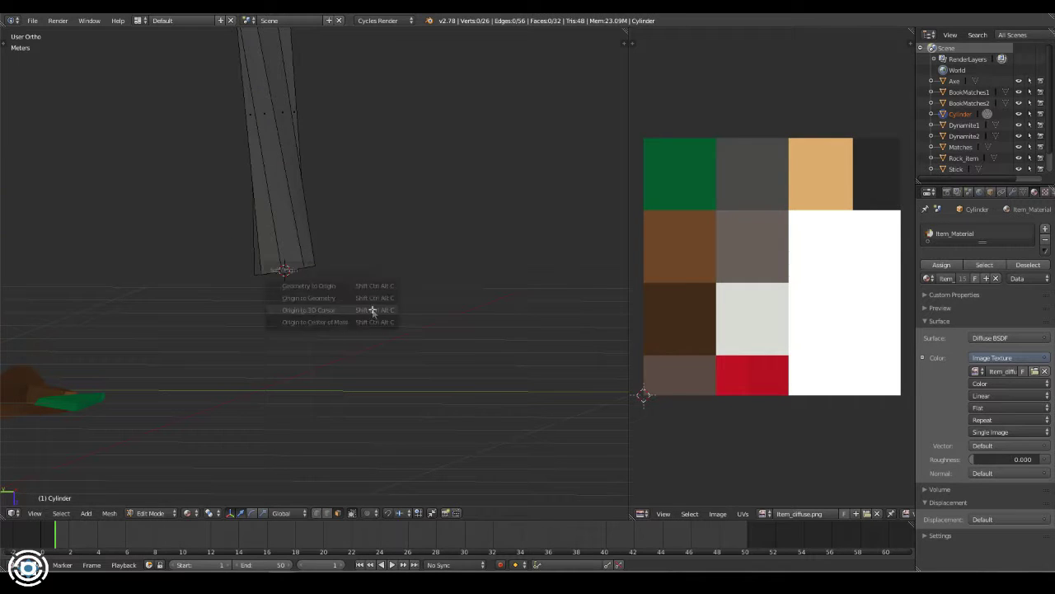
{"action": "left_click", "coordinate": [372, 310]}
Snap the bar into place among the items, then bring up the Discord team chat
{"action": "key", "text": "Tab"}
{"action": "middle_click_drag", "start_coordinate": [376, 267], "coordinate": [544, 269]}
{"action": "key", "text": "shift+s"}
{"action": "left_click", "coordinate": [412, 272]}
{"action": "mouse_move", "coordinate": [413, 273]}
{"action": "middle_mouse_down"}
{"action": "mouse_move", "coordinate": [383, 75]}
{"action": "mouse_move", "coordinate": [376, 345]}
{"action": "middle_mouse_up"}
{"action": "key", "text": "ctrl+a"}
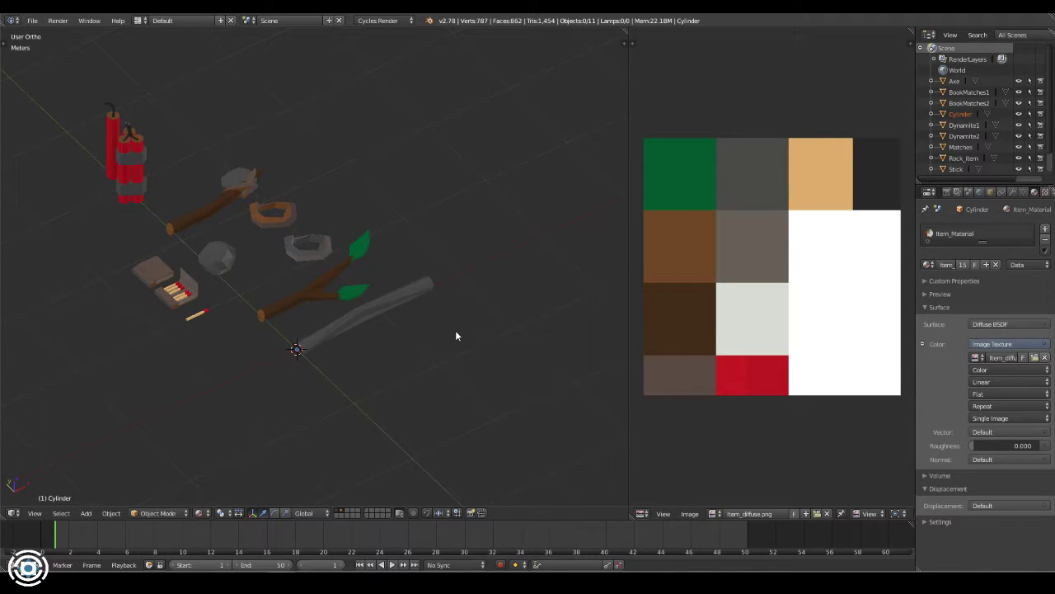
{"action": "key", "text": "alt+Tab"}
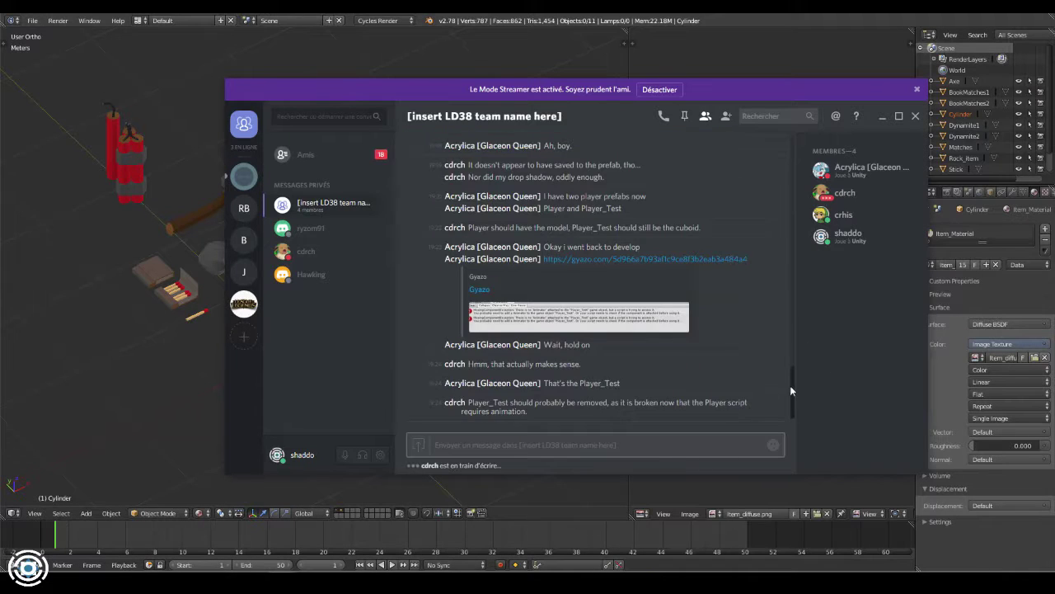
Scroll through the Discord team channel, then view and close the shared Gyazo screenshot
{"action": "scroll", "coordinate": [785, 363], "scroll_direction": "up", "scroll_amount": 5}
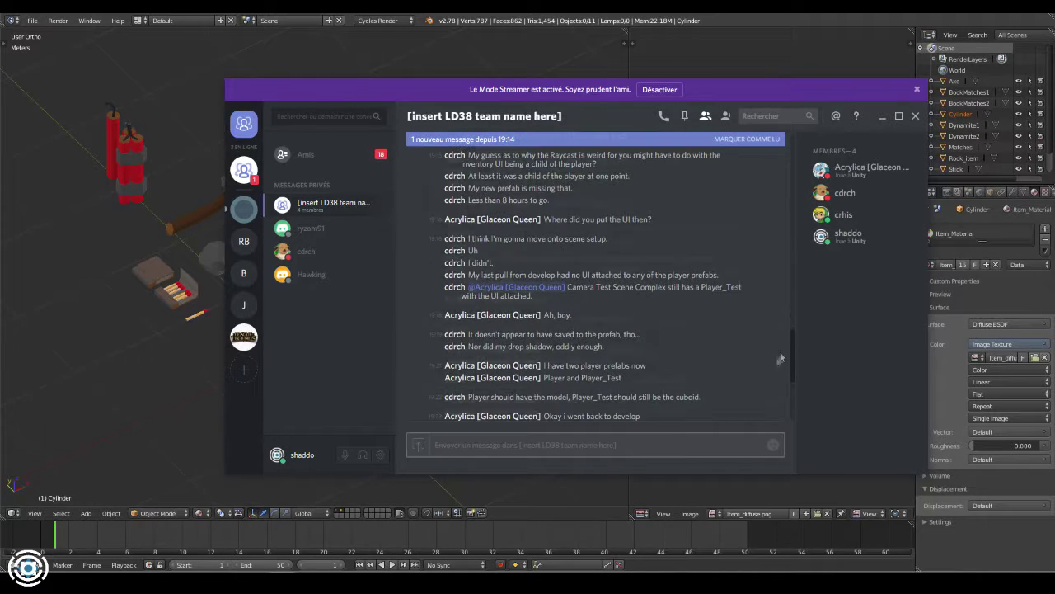
{"action": "scroll", "coordinate": [777, 362], "scroll_direction": "down", "scroll_amount": 1}
{"action": "scroll", "coordinate": [774, 367], "scroll_direction": "down", "scroll_amount": 2}
{"action": "scroll", "coordinate": [774, 378], "scroll_direction": "down", "scroll_amount": 2}
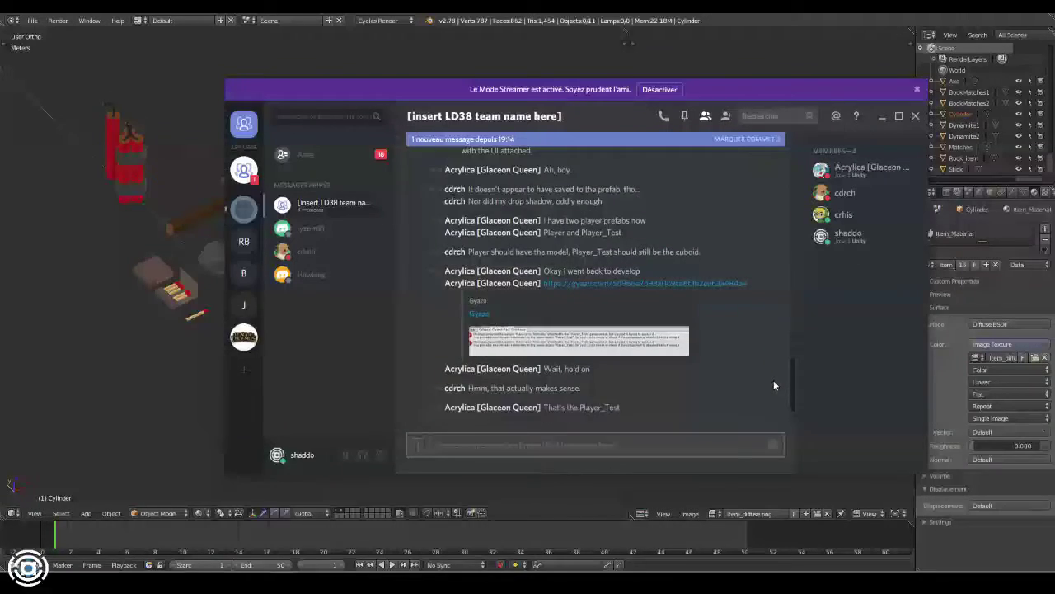
{"action": "left_click", "coordinate": [577, 305]}
{"action": "left_click", "coordinate": [808, 338]}
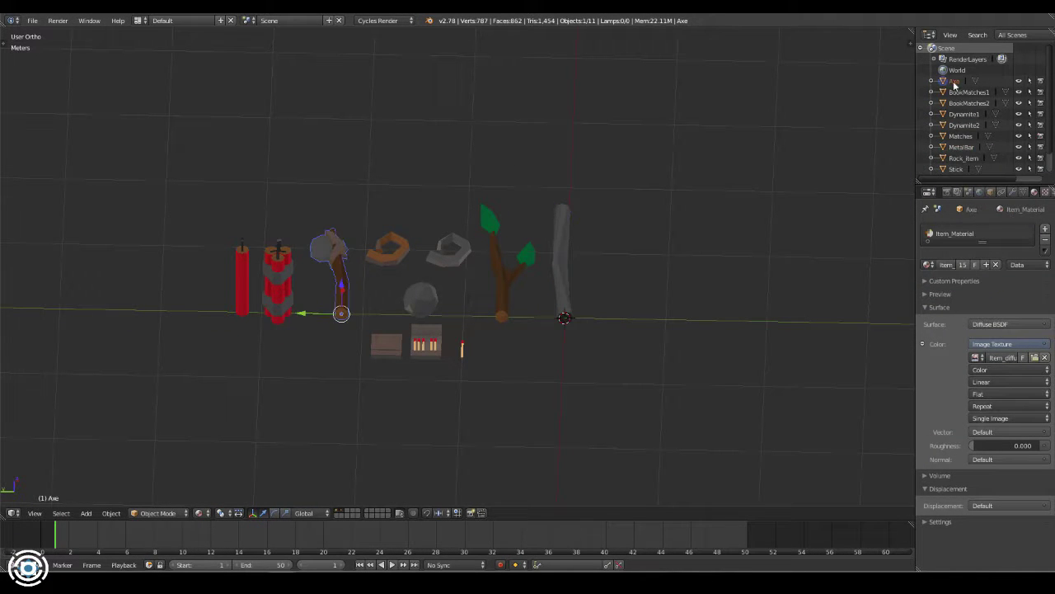
Scroll the Outliner and select the Wire2 object
{"action": "scroll", "coordinate": [1049, 146], "scroll_direction": "down", "scroll_amount": 1}
{"action": "left_click", "coordinate": [957, 168]}
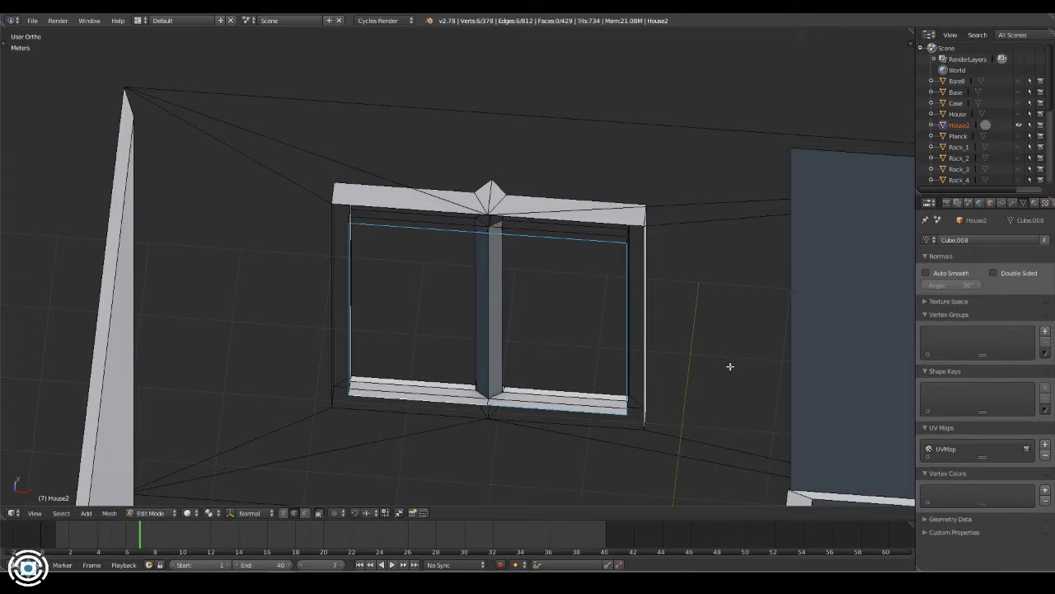
Move the stray wall vertex straight down and merge it into its neighbour
{"action": "key", "text": "ctrl+Tab"}
{"action": "left_click", "coordinate": [629, 166]}
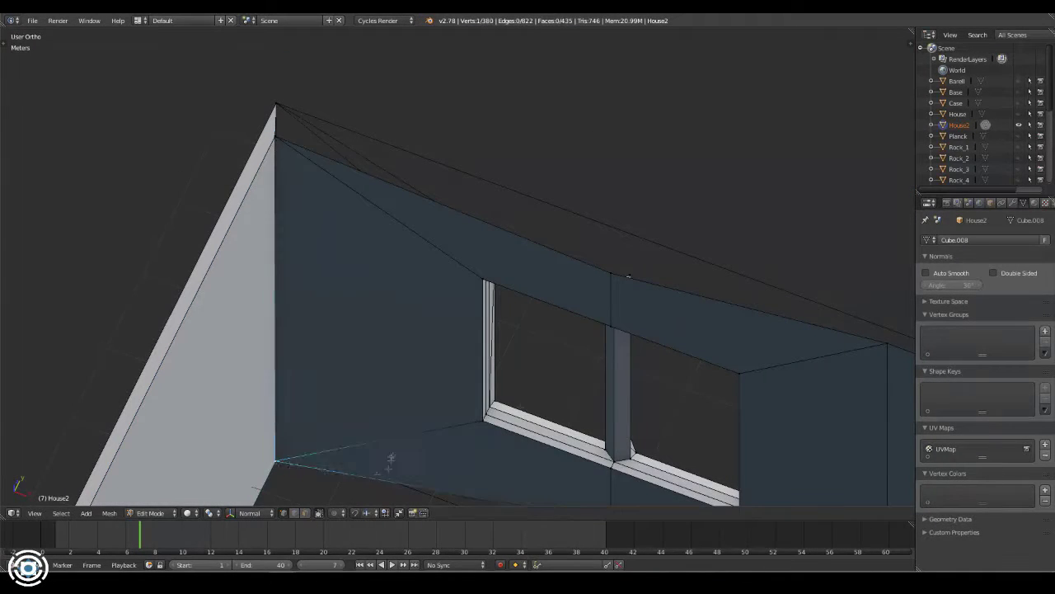
{"action": "key", "text": "g"}
{"action": "key", "text": "z"}
{"action": "left_click", "coordinate": [482, 502]}
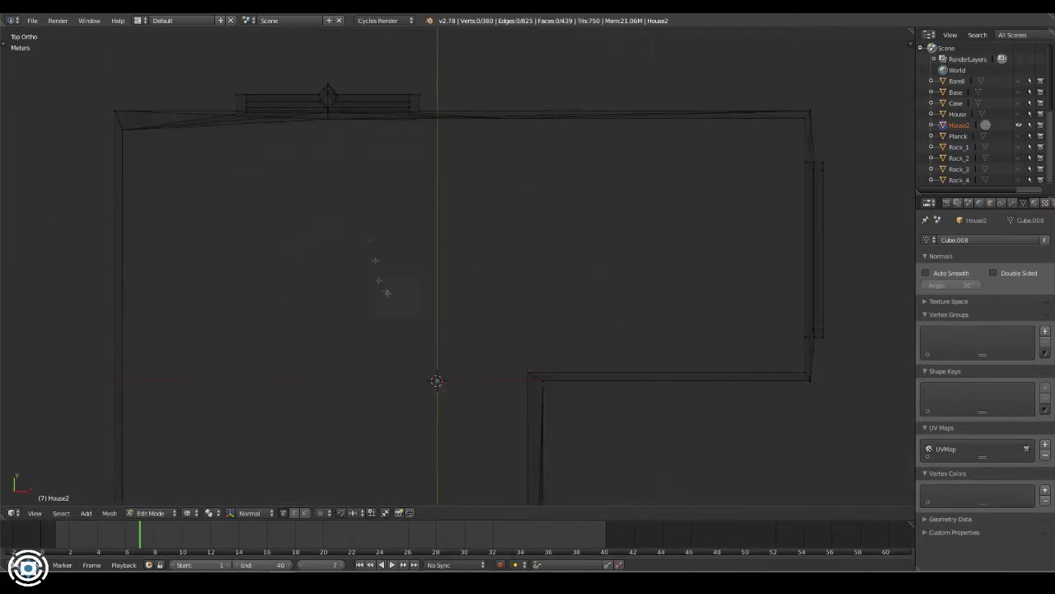
Box-select a row of wall vertices and move it along Y to realign it
{"action": "left_click_drag", "start_coordinate": [153, 243], "coordinate": [768, 295]}
{"action": "key", "text": "g"}
{"action": "key", "text": "y"}
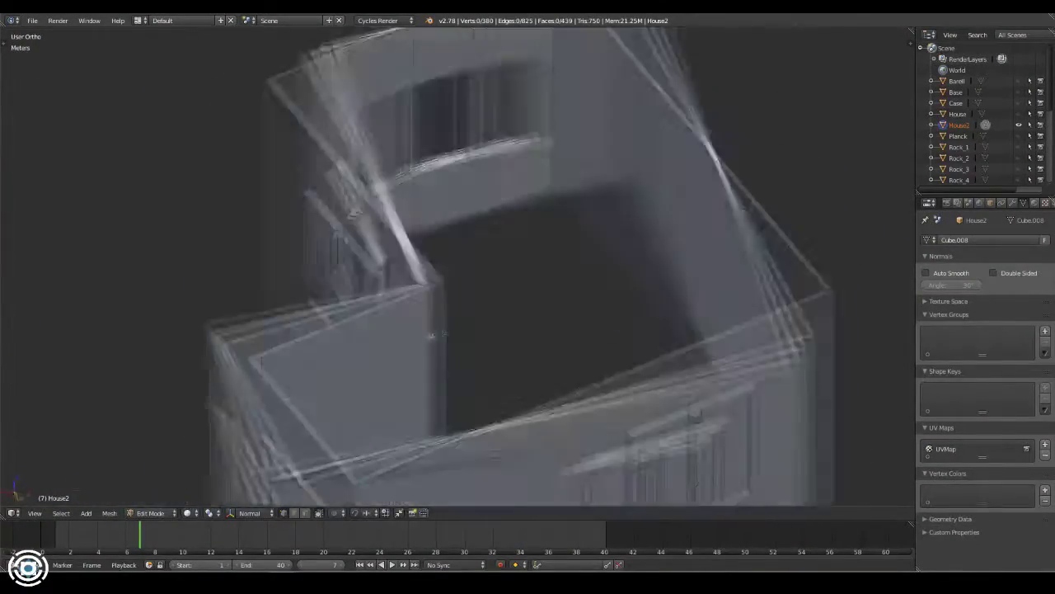
{"action": "mouse_move", "coordinate": [581, 333]}
{"action": "middle_mouse_down"}
{"action": "mouse_move", "coordinate": [330, 247]}
{"action": "mouse_move", "coordinate": [500, 214]}
{"action": "middle_mouse_up"}
{"action": "key", "text": "a"}
{"action": "key", "text": "t"}
{"action": "key", "text": "a"}
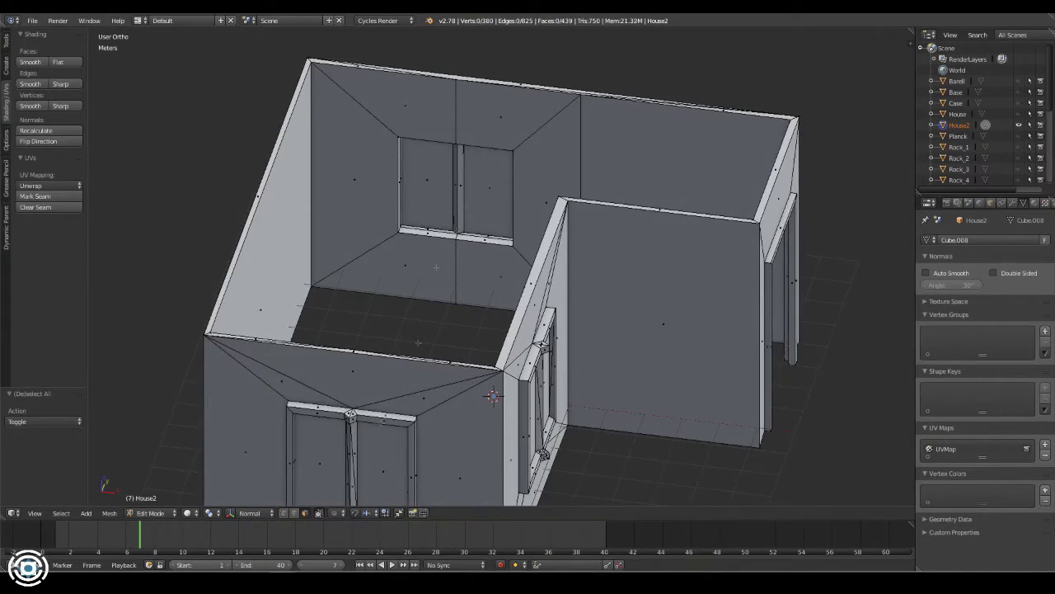
{"action": "mouse_move", "coordinate": [437, 266]}
{"action": "middle_mouse_down"}
{"action": "mouse_move", "coordinate": [557, 224]}
{"action": "mouse_move", "coordinate": [619, 345]}
{"action": "middle_mouse_up"}
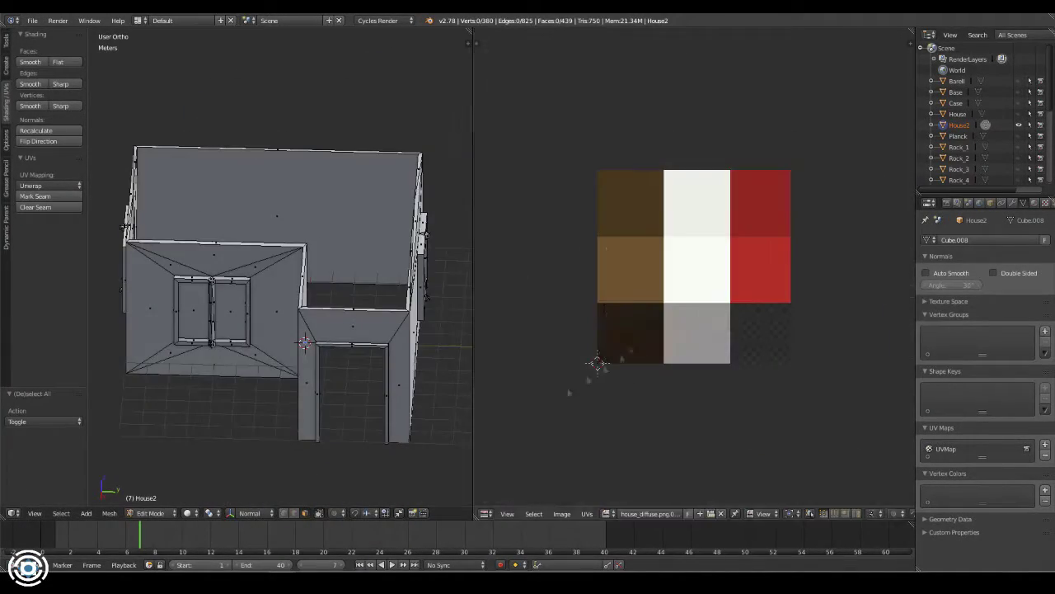
Smart UV project the whole house mesh and shrink the islands into the white palette square
{"action": "left_click_drag", "start_coordinate": [577, 159], "coordinate": [701, 307]}
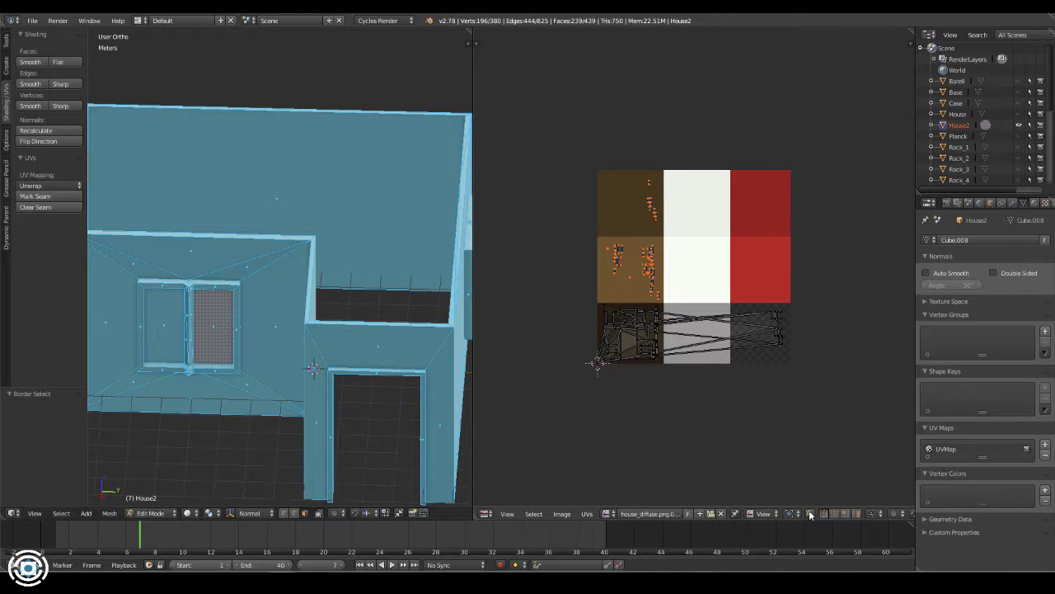
{"action": "key", "text": "a"}
{"action": "key", "text": "a"}
{"action": "mouse_move", "coordinate": [245, 338]}
{"action": "middle_mouse_down"}
{"action": "mouse_move", "coordinate": [374, 335]}
{"action": "mouse_move", "coordinate": [264, 349]}
{"action": "middle_mouse_up"}
{"action": "key", "text": "u"}
{"action": "left_click", "coordinate": [263, 351]}
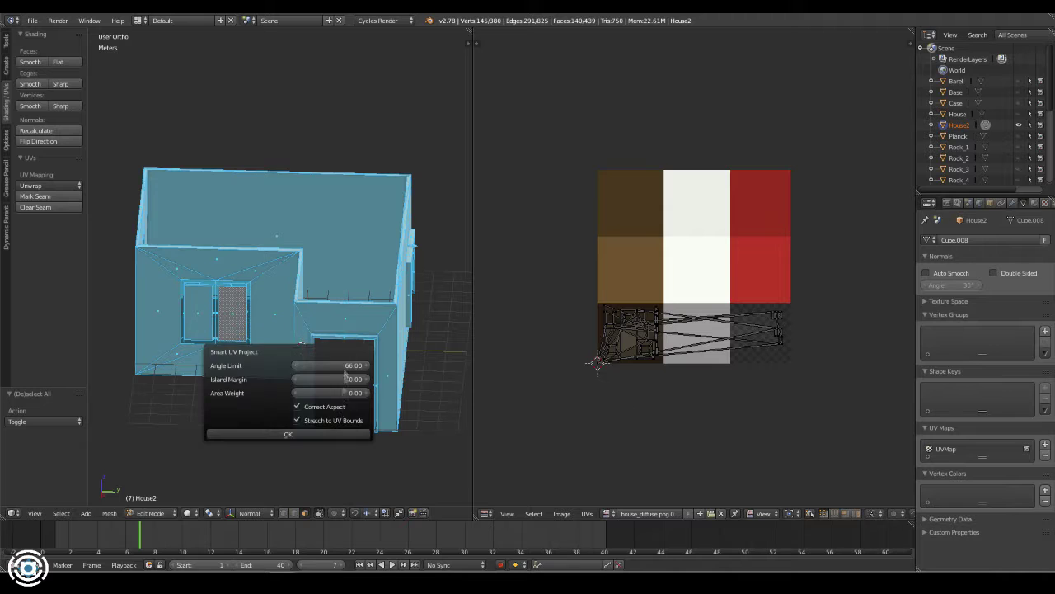
{"action": "left_click", "coordinate": [288, 434]}
{"action": "key", "text": "s"}
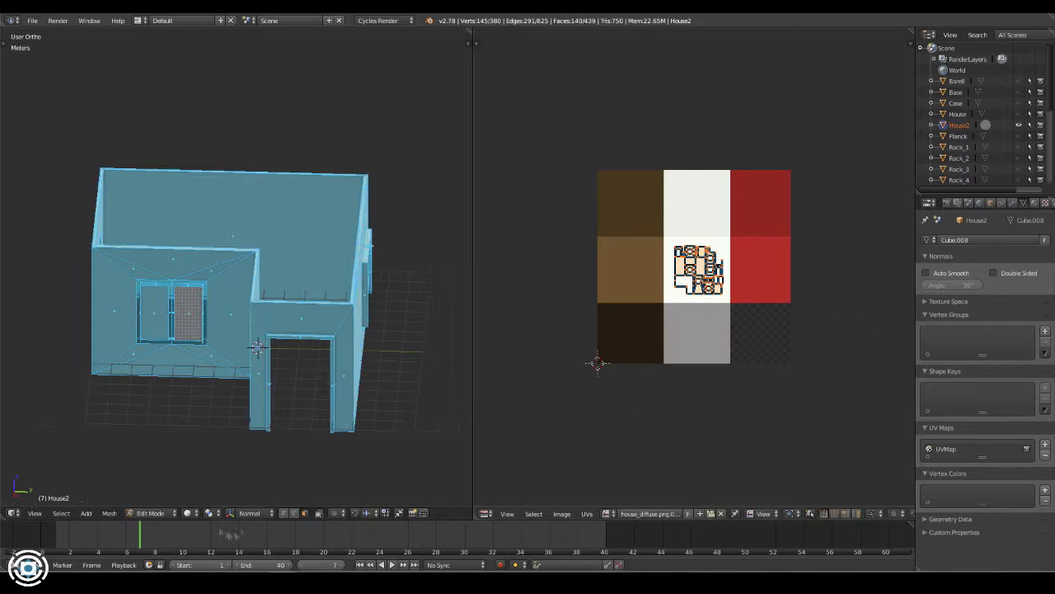
{"action": "middle_click_drag", "start_coordinate": [300, 346], "coordinate": [273, 359]}
{"action": "key", "text": "a"}
Select the faces of House2's door frame
{"action": "scroll", "coordinate": [273, 357], "scroll_direction": "up", "scroll_amount": 5}
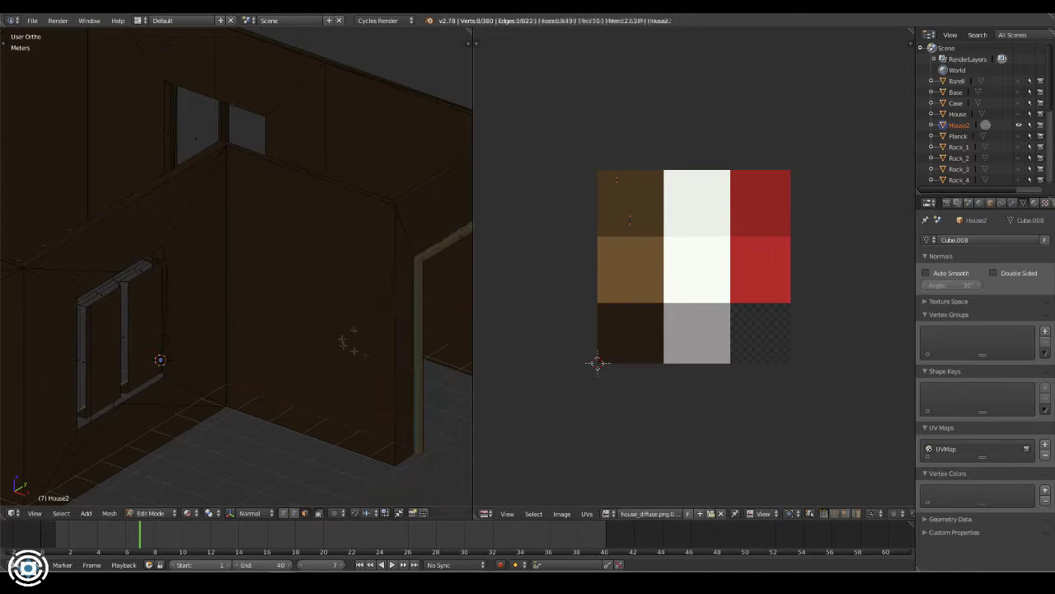
{"action": "middle_click_drag", "start_coordinate": [248, 289], "coordinate": [140, 182]}
{"action": "right_click", "coordinate": [134, 173], "text": "shift"}
{"action": "mouse_move", "coordinate": [247, 288]}
{"action": "middle_mouse_down"}
{"action": "mouse_move", "coordinate": [272, 330]}
{"action": "mouse_move", "coordinate": [291, 412]}
{"action": "middle_mouse_up"}
{"action": "key", "text": "a"}
{"action": "scroll", "coordinate": [291, 433], "scroll_direction": "up", "scroll_amount": 3}
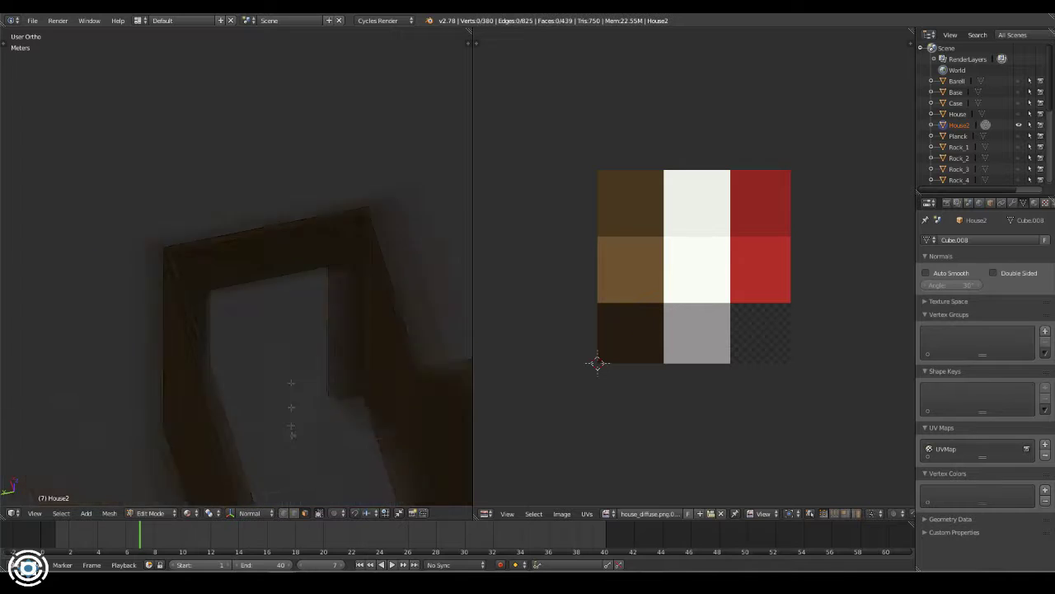
{"action": "scroll", "coordinate": [290, 383], "scroll_direction": "up", "scroll_amount": 2}
{"action": "right_click", "coordinate": [364, 315], "text": "alt"}
{"action": "middle_click_drag", "start_coordinate": [364, 315], "coordinate": [322, 243]}
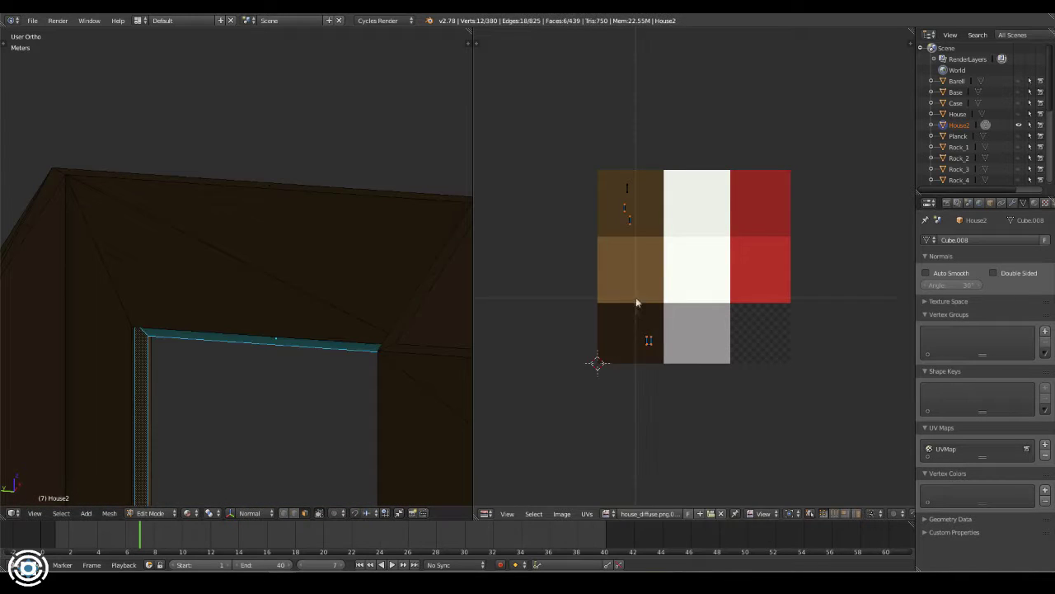
{"action": "key", "text": "a"}
Select a face of the door panel and inspect it from the front
{"action": "middle_click_drag", "start_coordinate": [257, 255], "coordinate": [248, 289]}
{"action": "scroll", "coordinate": [248, 288], "scroll_direction": "down", "scroll_amount": 3}
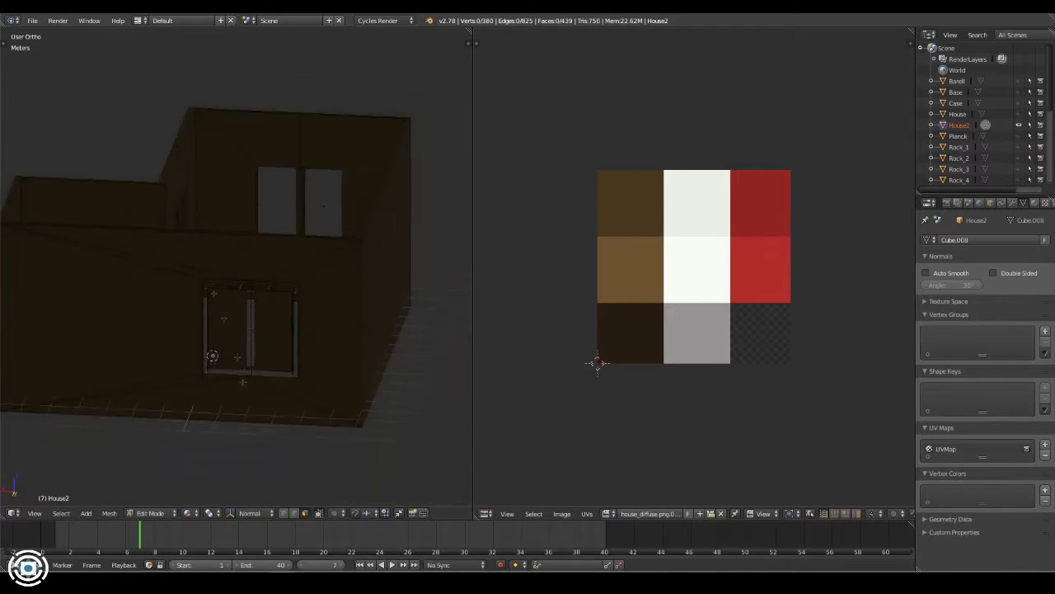
{"action": "scroll", "coordinate": [212, 355], "scroll_direction": "up", "scroll_amount": 3}
{"action": "right_click", "coordinate": [212, 354]}
{"action": "middle_click_drag", "start_coordinate": [212, 354], "coordinate": [272, 248]}
{"action": "mouse_move", "coordinate": [390, 283]}
{"action": "middle_mouse_down"}
{"action": "mouse_move", "coordinate": [346, 297]}
{"action": "mouse_move", "coordinate": [253, 448]}
{"action": "mouse_move", "coordinate": [289, 433]}
{"action": "mouse_move", "coordinate": [365, 294]}
{"action": "middle_mouse_up"}
{"action": "key", "text": "a"}
Select the connected roof faces and the window wall faces
{"action": "right_click", "coordinate": [231, 218]}
{"action": "key", "text": "l"}
{"action": "mouse_move", "coordinate": [214, 241]}
{"action": "middle_mouse_down"}
{"action": "mouse_move", "coordinate": [235, 188]}
{"action": "mouse_move", "coordinate": [223, 223]}
{"action": "middle_mouse_up"}
{"action": "key", "text": "l"}
{"action": "key", "text": "shift+l"}
{"action": "key", "text": "shift+l"}
{"action": "scroll", "coordinate": [211, 214], "scroll_direction": "up", "scroll_amount": 5}
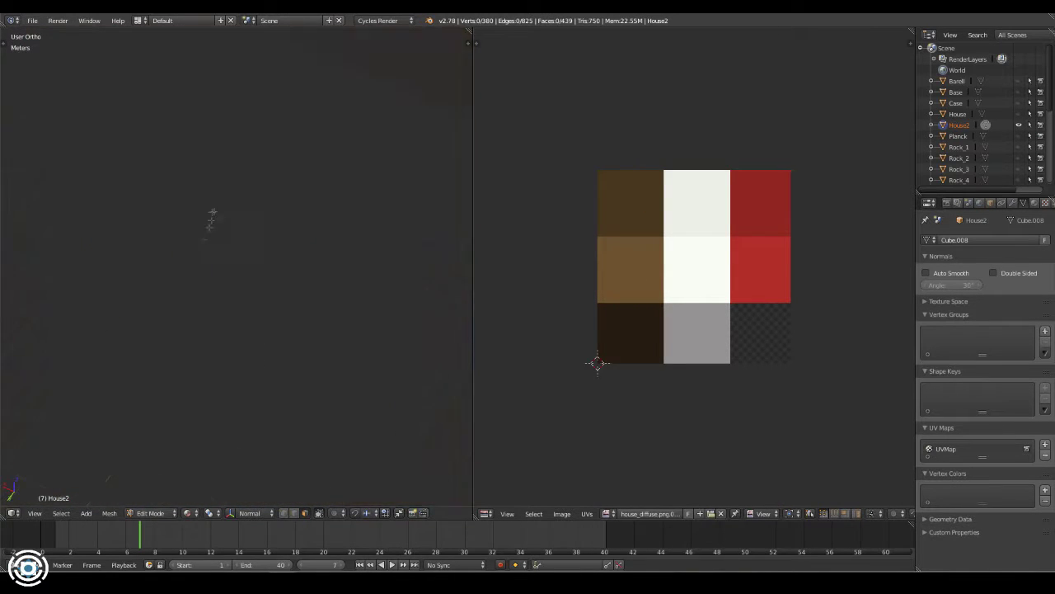
{"action": "scroll", "coordinate": [183, 258], "scroll_direction": "down", "scroll_amount": 5}
{"action": "middle_click_drag", "start_coordinate": [243, 173], "coordinate": [272, 380]}
{"action": "scroll", "coordinate": [266, 316], "scroll_direction": "up", "scroll_amount": 5}
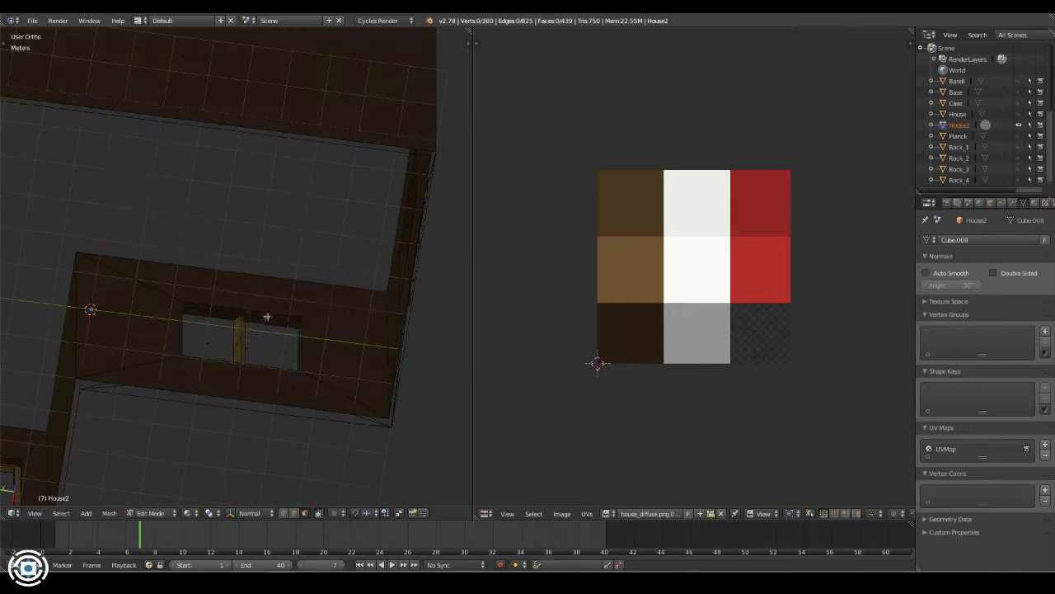
Select the window wall and window recess faces from the house corner
{"action": "middle_click_drag", "start_coordinate": [267, 317], "coordinate": [346, 264]}
{"action": "right_click", "coordinate": [272, 313]}
{"action": "key", "text": "l"}
{"action": "mouse_move", "coordinate": [401, 288]}
{"action": "middle_mouse_down"}
{"action": "mouse_move", "coordinate": [236, 200]}
{"action": "mouse_move", "coordinate": [247, 248]}
{"action": "middle_mouse_up"}
{"action": "key", "text": "a"}
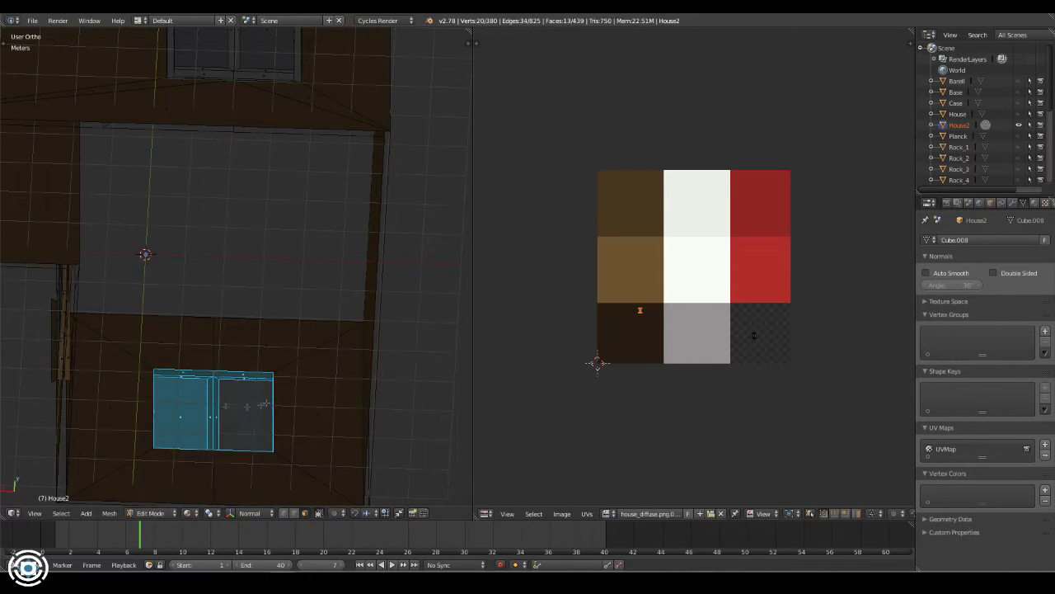
{"action": "mouse_move", "coordinate": [261, 360]}
{"action": "middle_mouse_down"}
{"action": "mouse_move", "coordinate": [346, 412]}
{"action": "mouse_move", "coordinate": [294, 389]}
{"action": "mouse_move", "coordinate": [330, 372]}
{"action": "mouse_move", "coordinate": [294, 228]}
{"action": "mouse_move", "coordinate": [316, 302]}
{"action": "middle_mouse_up"}
{"action": "key", "text": "l"}
{"action": "middle_click_drag", "start_coordinate": [210, 386], "coordinate": [214, 259]}
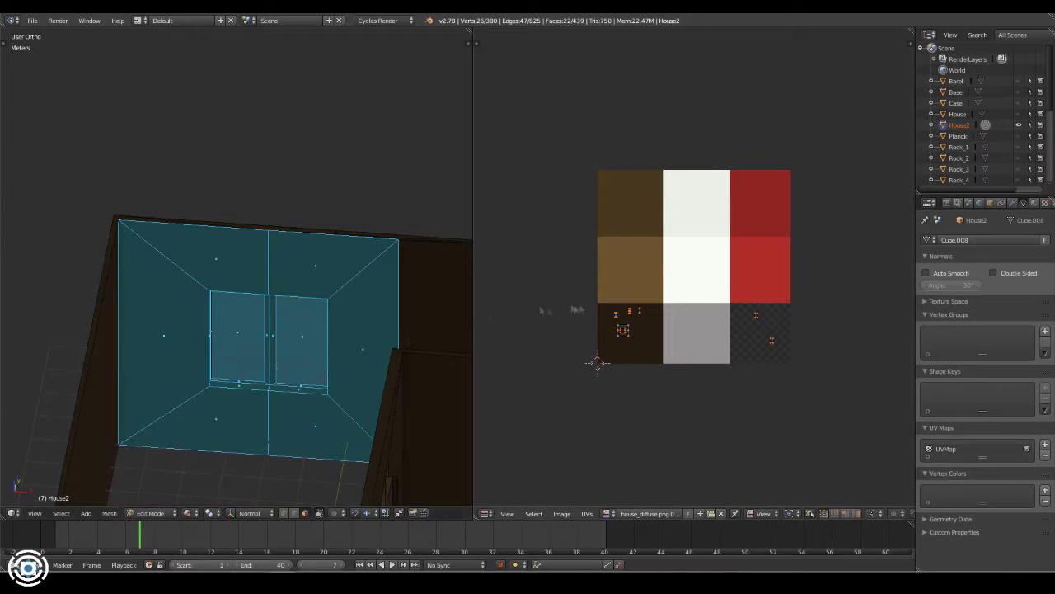
Refine the recess selection without the panes and place its UVs on the dark brown square
{"action": "key", "text": "a"}
{"action": "key", "text": "l"}
{"action": "key", "text": "a"}
{"action": "key", "text": "l"}
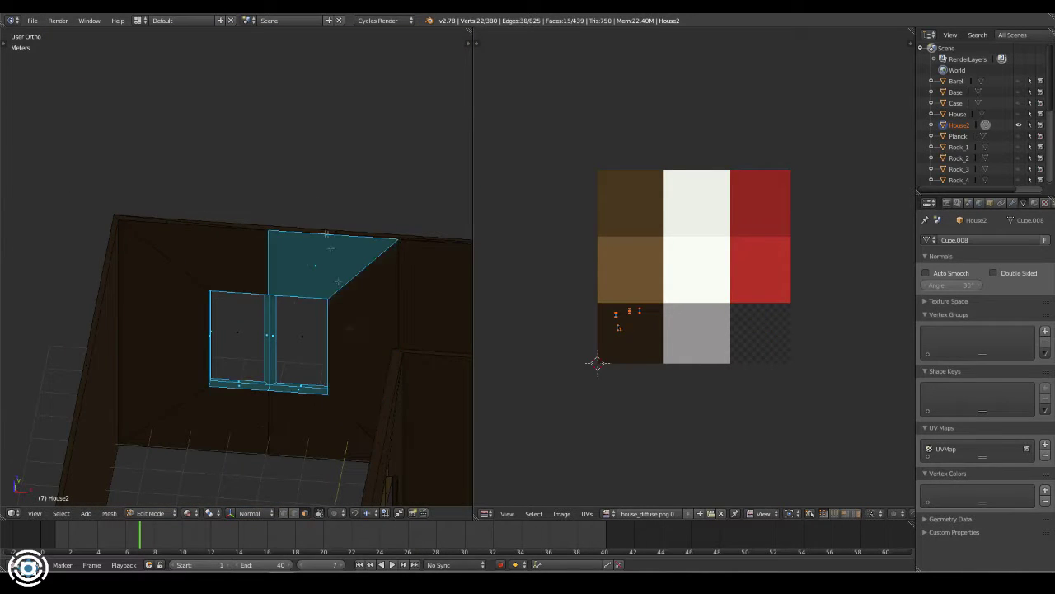
{"action": "key", "text": "l"}
{"action": "key", "text": "l"}
{"action": "key", "text": "a"}
{"action": "middle_click_drag", "start_coordinate": [243, 309], "coordinate": [213, 360]}
Leave Edit Mode and exit local view so all scene assets are back in view
{"action": "right_click", "coordinate": [213, 360]}
{"action": "key", "text": "KP_Divide"}
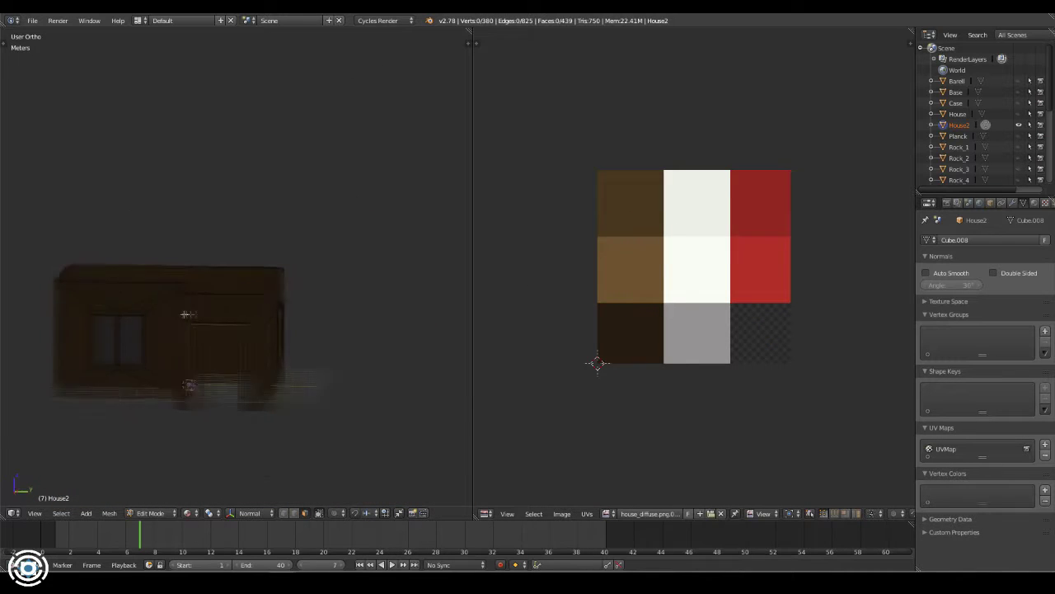
{"action": "key", "text": "Home"}
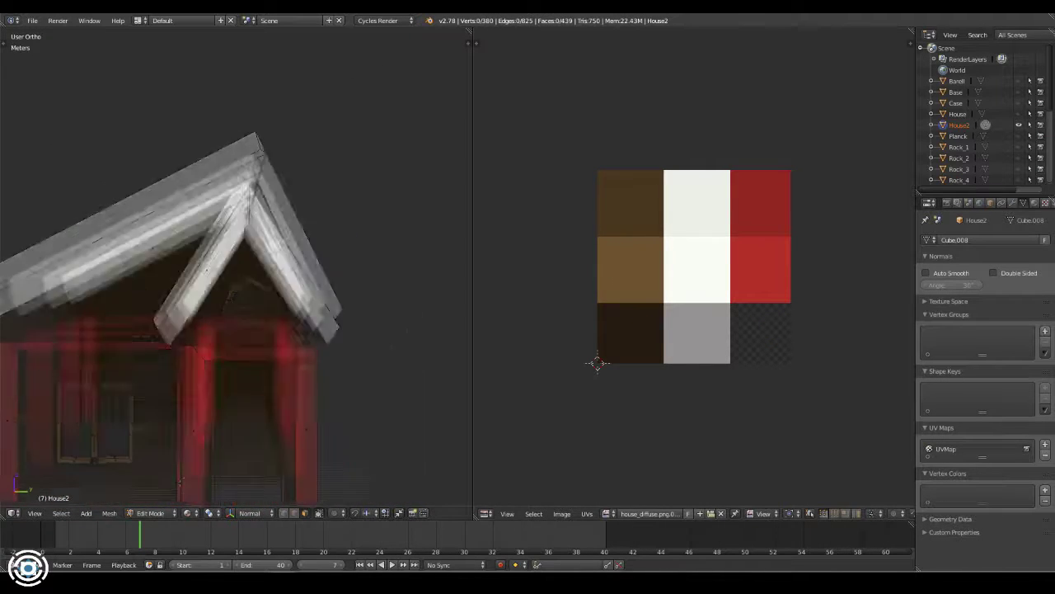
{"action": "key", "text": "Tab"}
{"action": "scroll", "coordinate": [247, 330], "scroll_direction": "down", "scroll_amount": 2}
{"action": "key", "text": "ctrl+Up"}
{"action": "key", "text": "KP_Divide"}
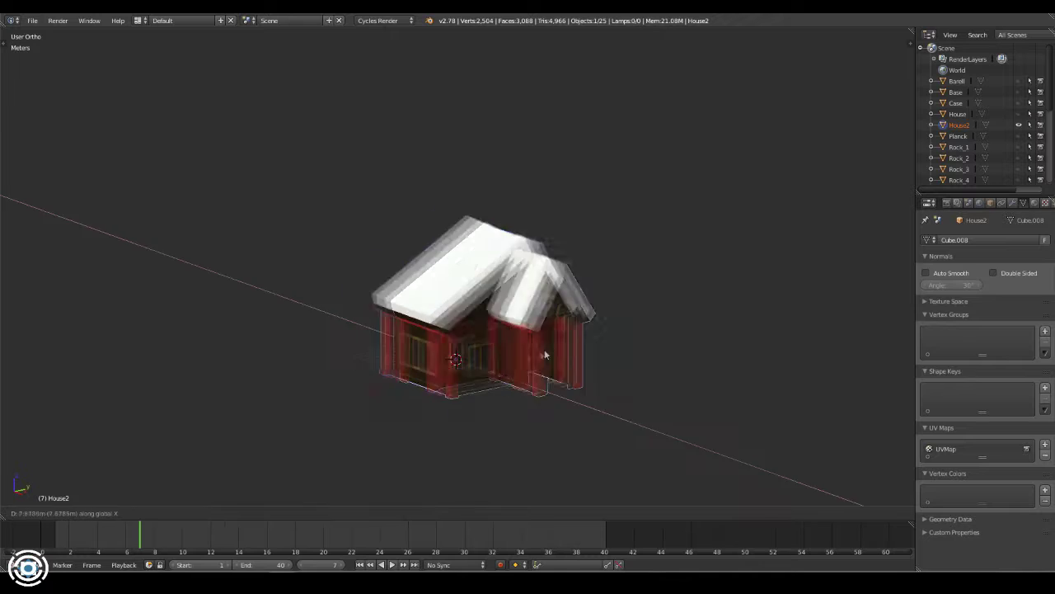
{"action": "key", "text": "z"}
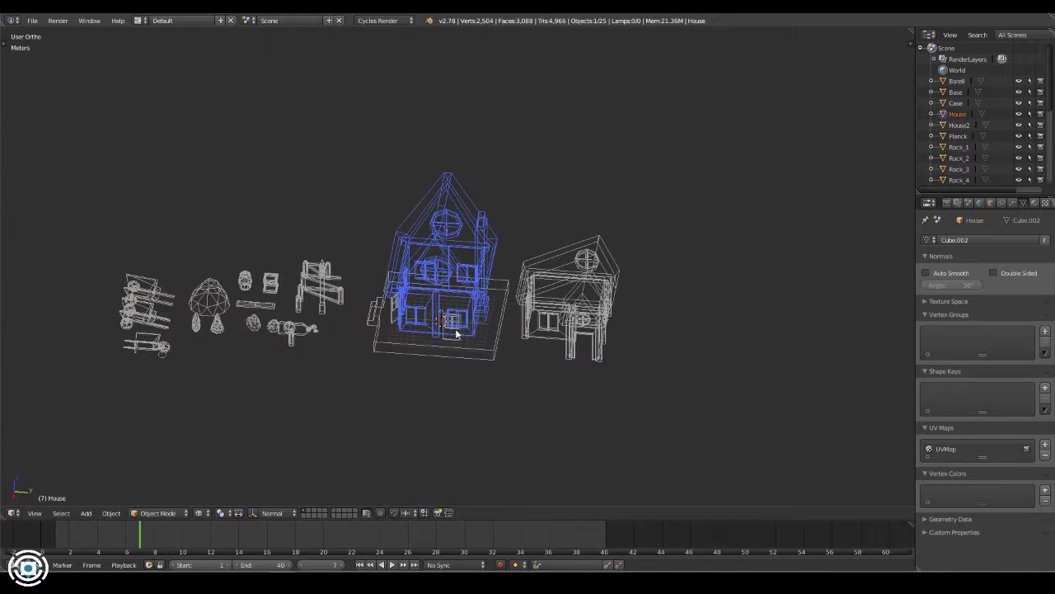
{"action": "key", "text": "Delete"}
{"action": "middle_click_drag", "start_coordinate": [445, 350], "coordinate": [514, 310]}
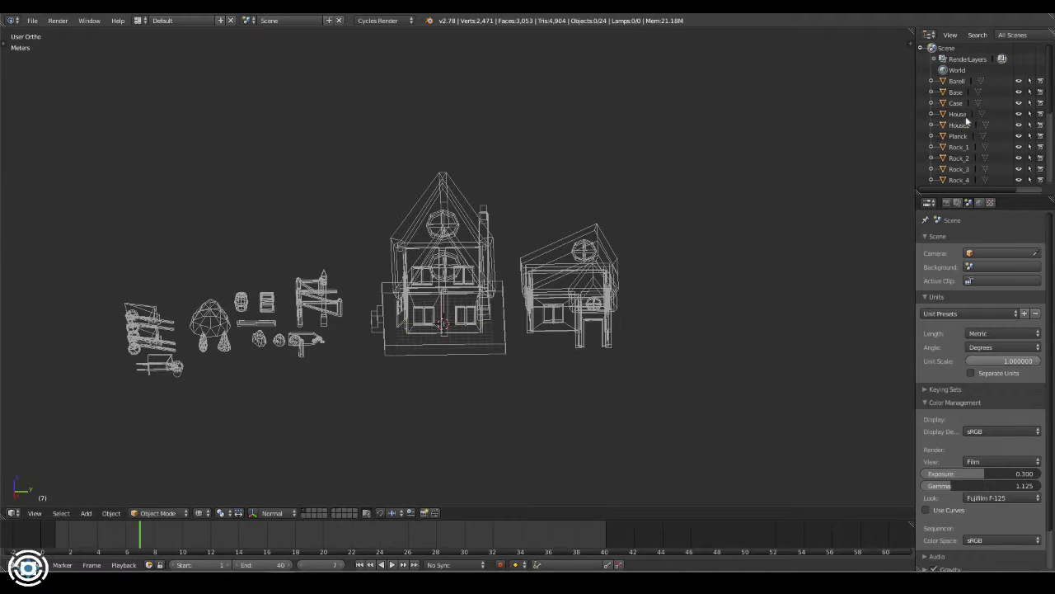
Switch the viewport to Material shading and bring up the Discord team chat
{"action": "left_click", "coordinate": [199, 513]}
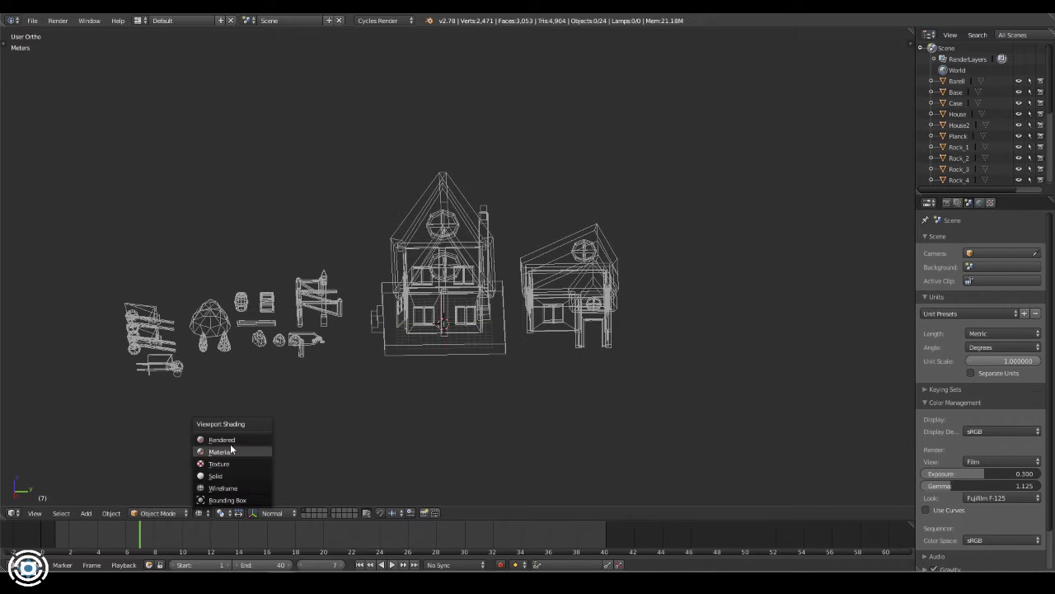
{"action": "left_click", "coordinate": [264, 453]}
{"action": "key", "text": "alt+Tab"}
Post 'I finished the second house' in the team chat, upload house.blend, then hide the chat
{"action": "type", "text": "I finished the second"}
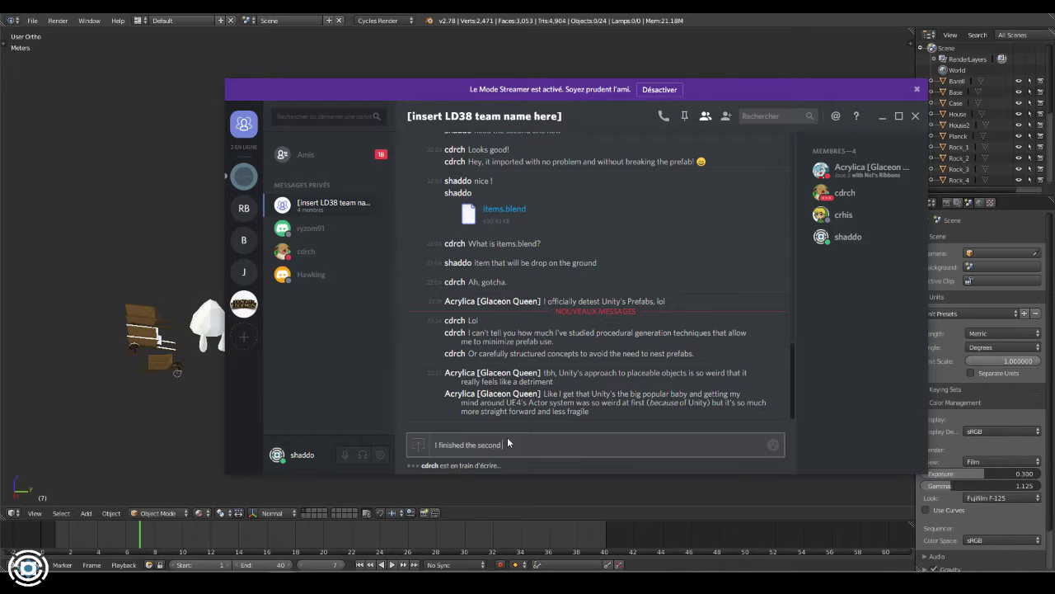
{"action": "type", "text": " house"}
{"action": "key", "text": "Return"}
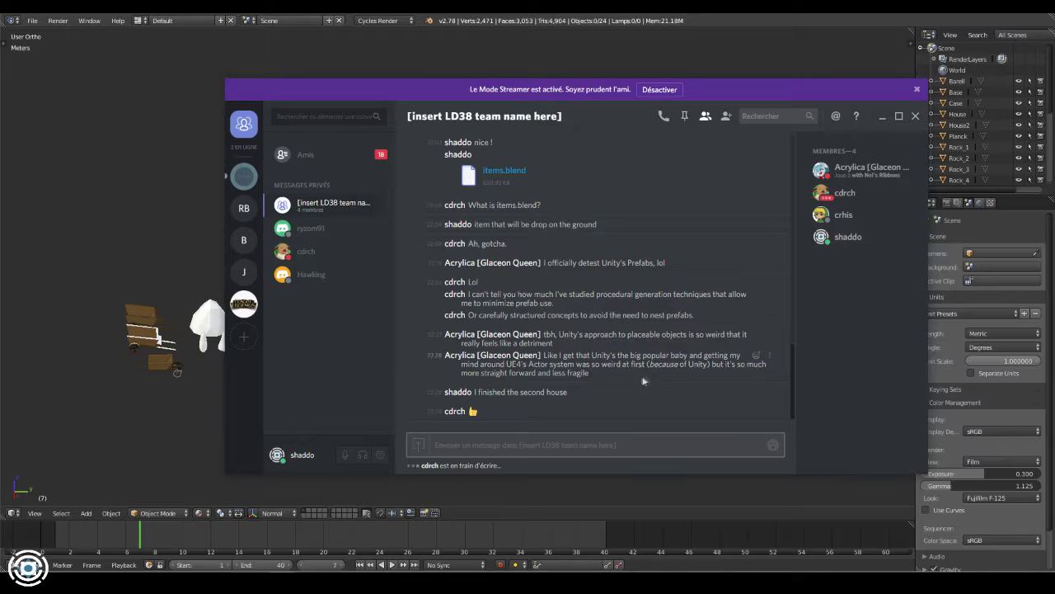
{"action": "left_click", "coordinate": [882, 117]}
{"action": "left_click_drag", "start_coordinate": [311, 250], "coordinate": [502, 347]}
{"action": "key", "text": "alt+Tab"}
{"action": "middle_click_drag", "start_coordinate": [424, 341], "coordinate": [441, 323]}
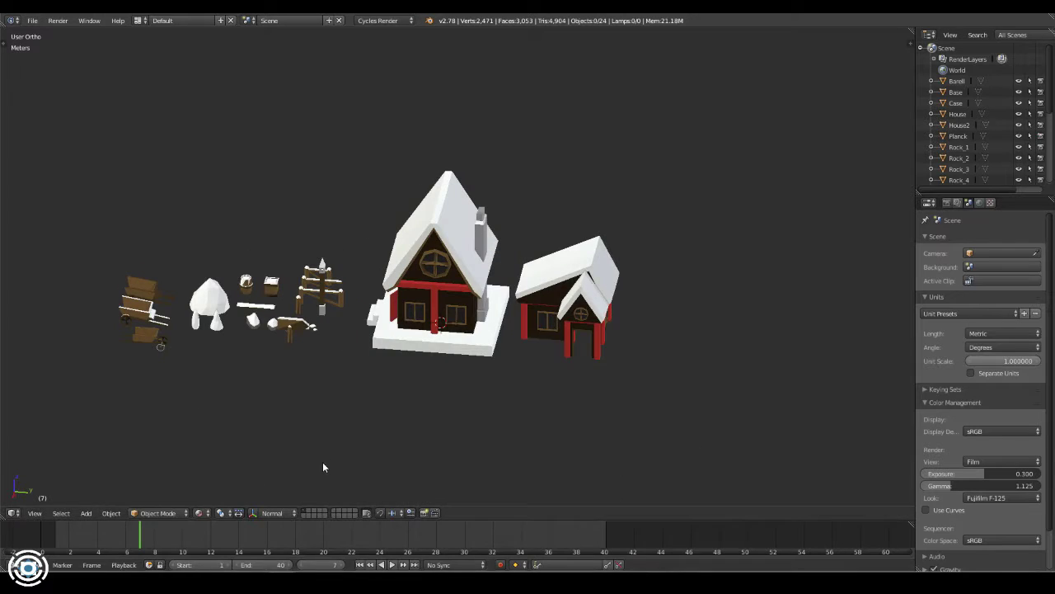
{"action": "key", "text": "alt+Tab"}
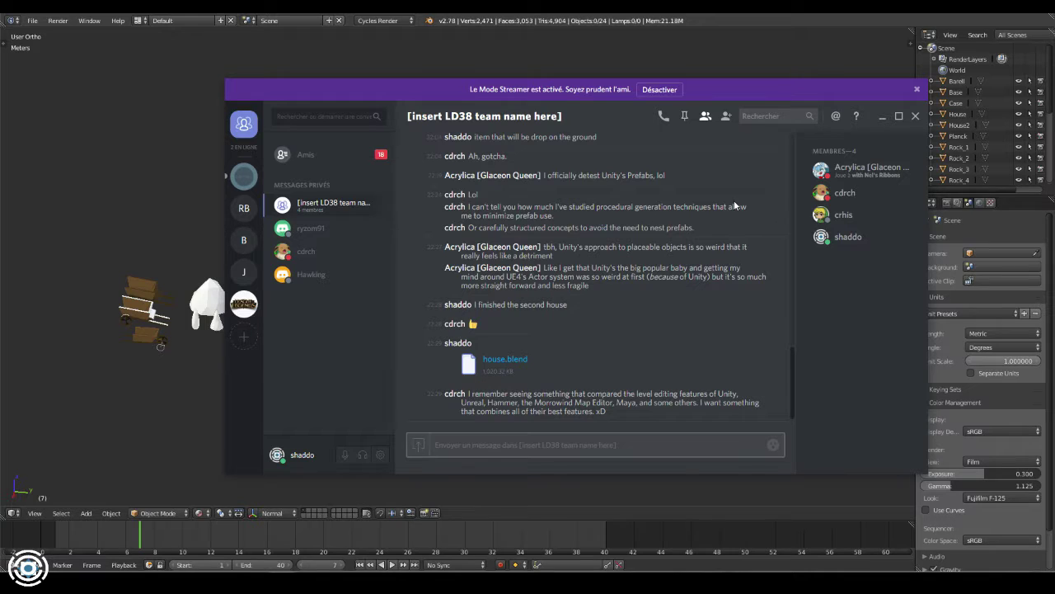
{"action": "left_click", "coordinate": [670, 65]}
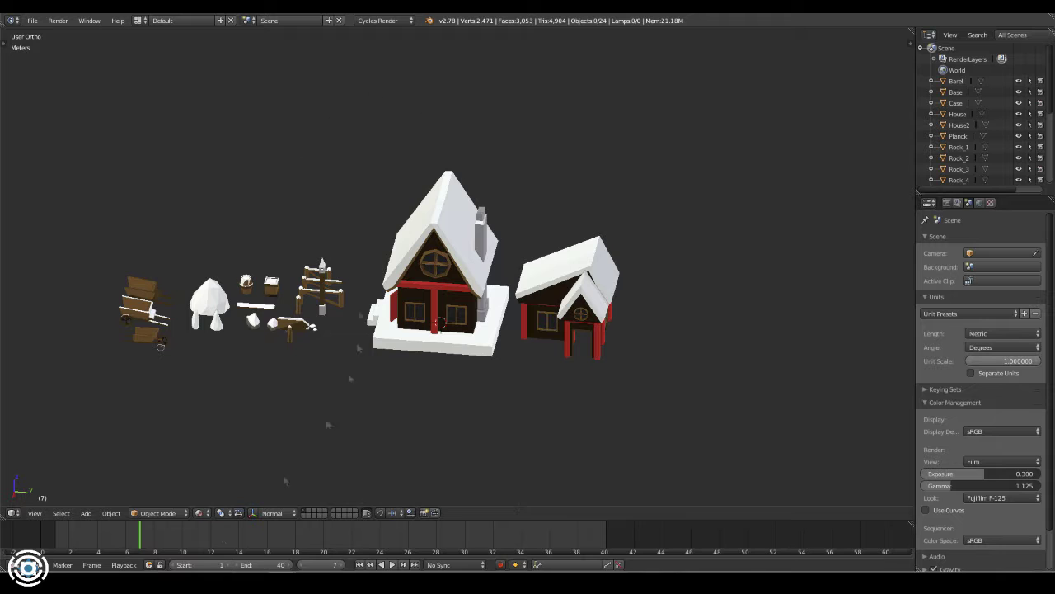
Orbit Blender's viewport around the two snow-roofed red houses and surrounding assets
{"action": "key", "text": "alt+Tab"}
{"action": "key", "text": "alt+Tab"}
{"action": "middle_click_drag", "start_coordinate": [661, 426], "coordinate": [410, 339]}
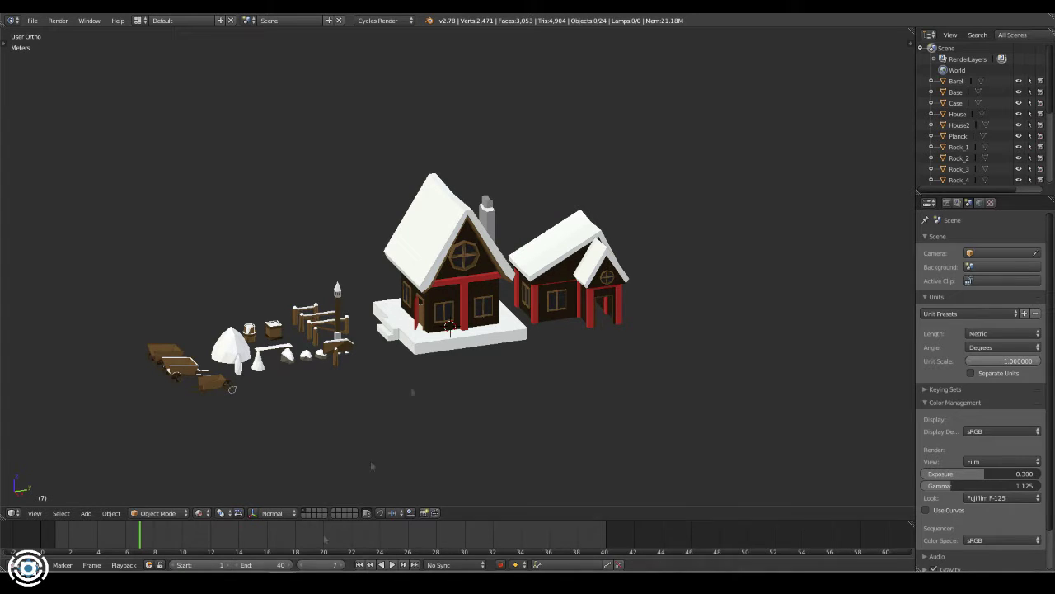
{"action": "key", "text": "alt+Tab"}
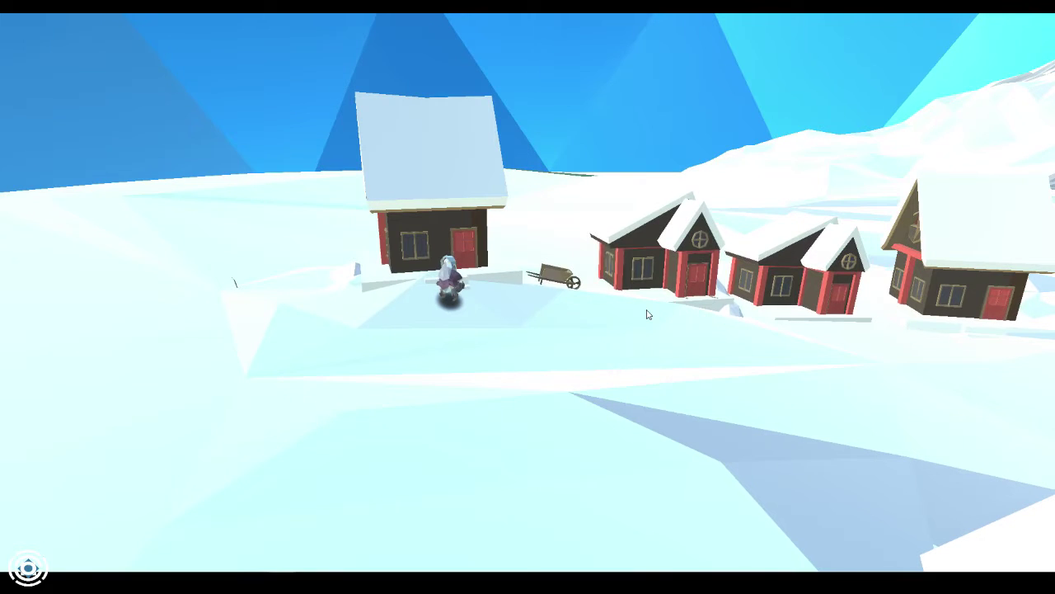
Open and close the inventory and crafting panel, then walk into the house doorway and out
{"action": "key", "text": "e"}
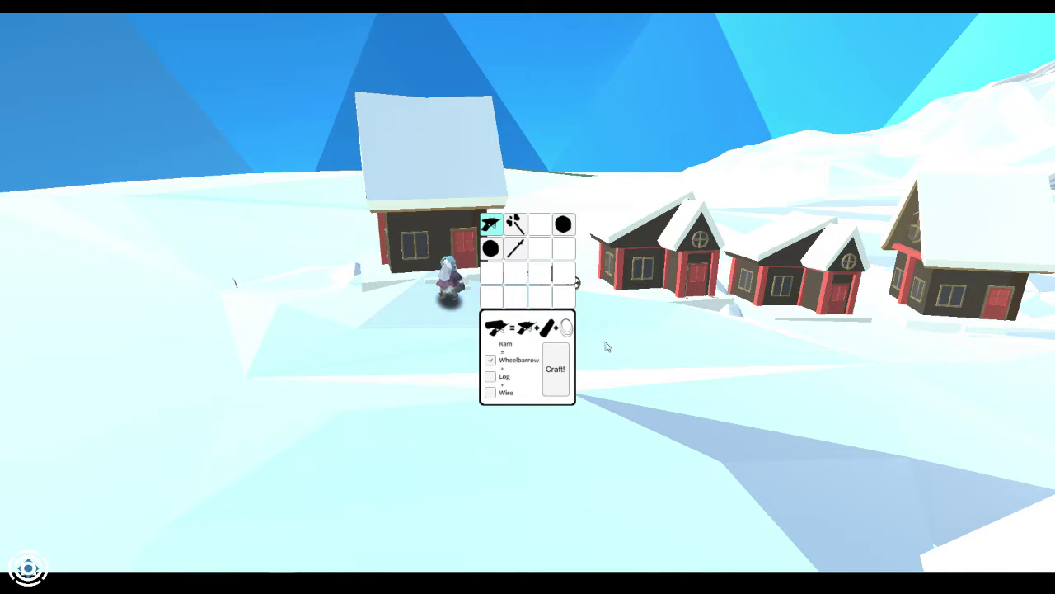
{"action": "key", "text": "Escape"}
{"action": "key", "text": "w"}
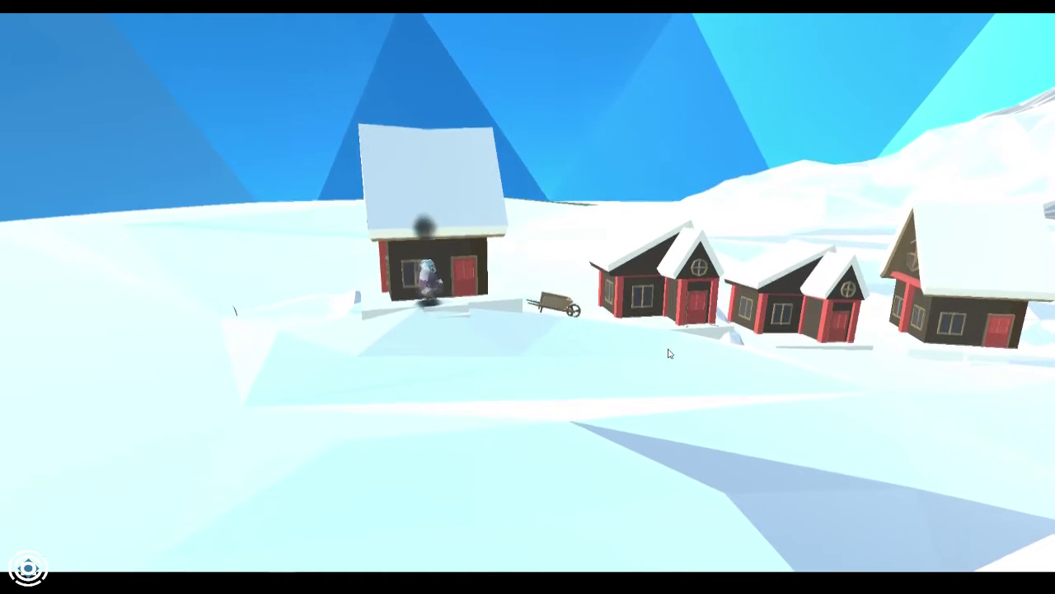
{"action": "key", "text": "a"}
{"action": "key", "text": "a"}
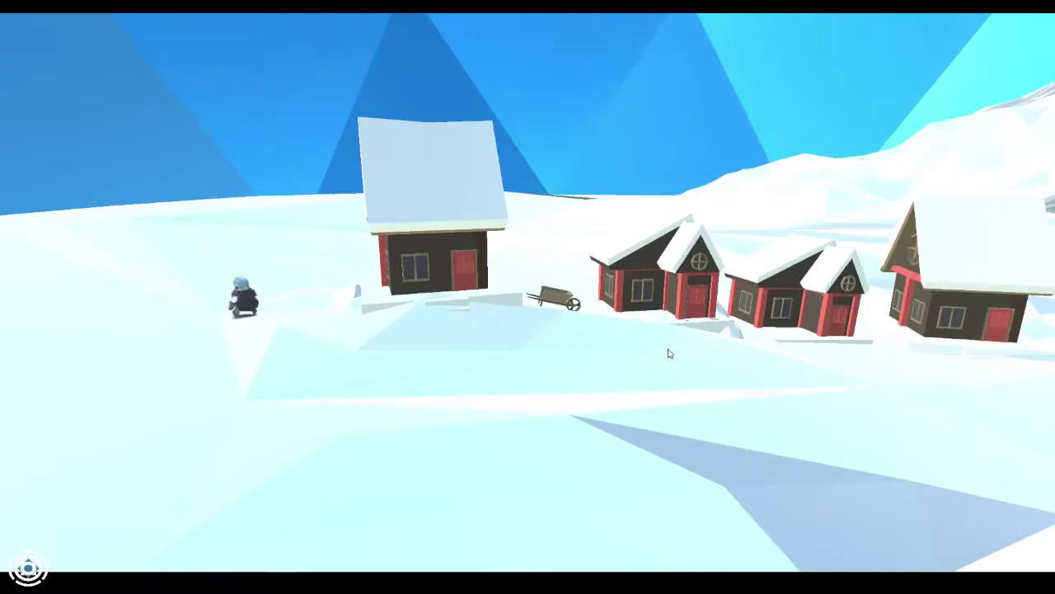
Walk the character through the village toward the camera, swinging the camera to top-down
{"action": "key", "text": "d"}
{"action": "key", "text": "d"}
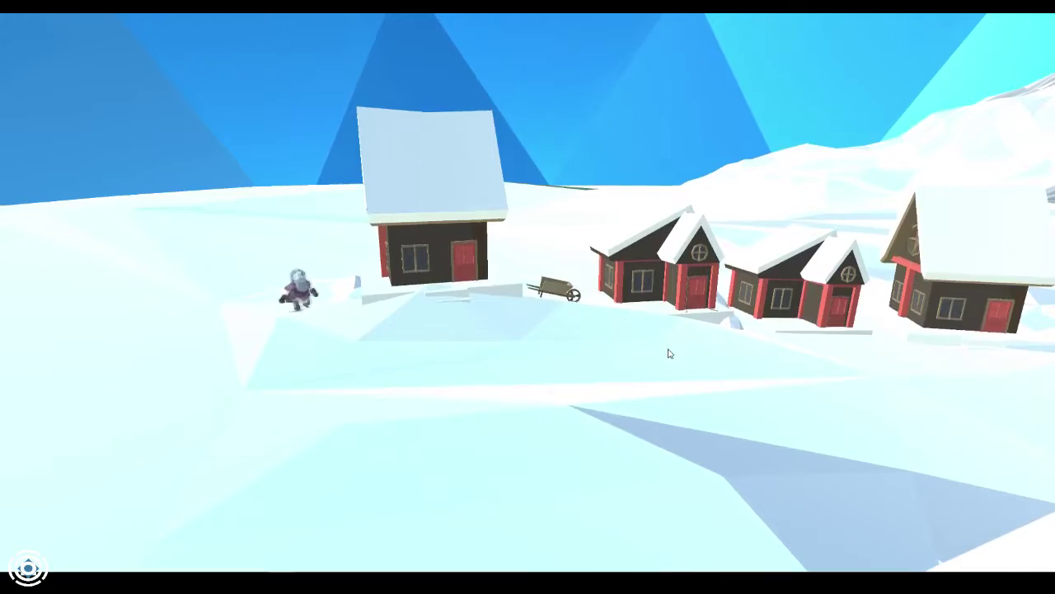
{"action": "key", "text": "s"}
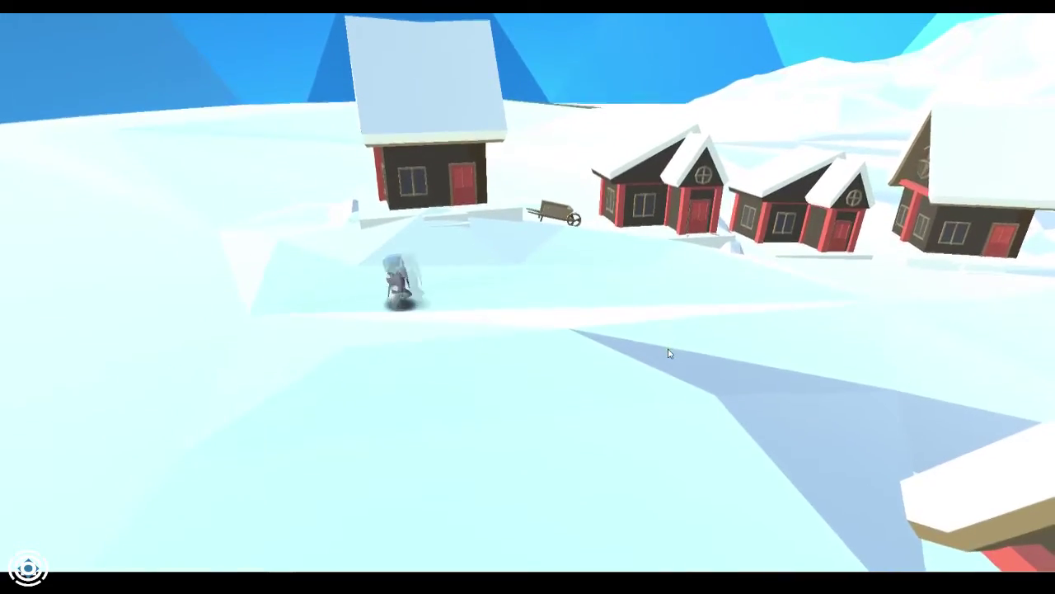
{"action": "key", "text": "a"}
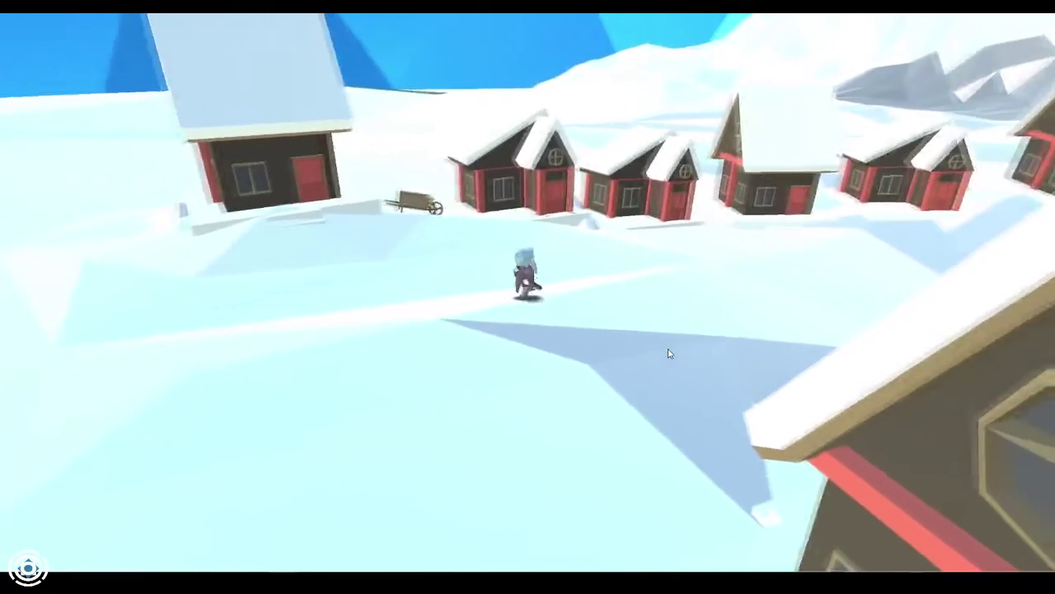
{"action": "key", "text": "s"}
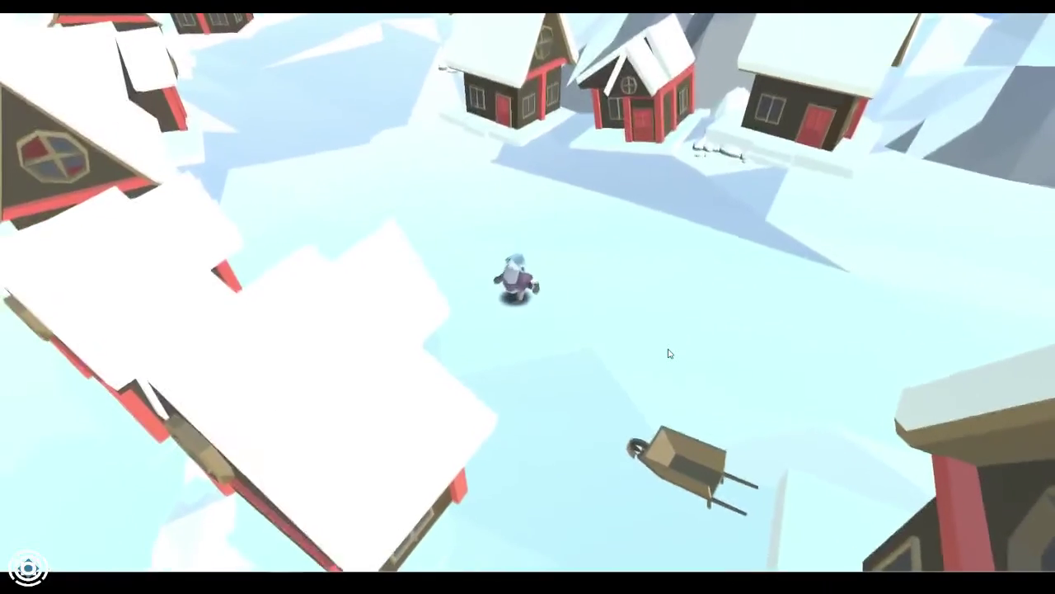
{"action": "key", "text": "d"}
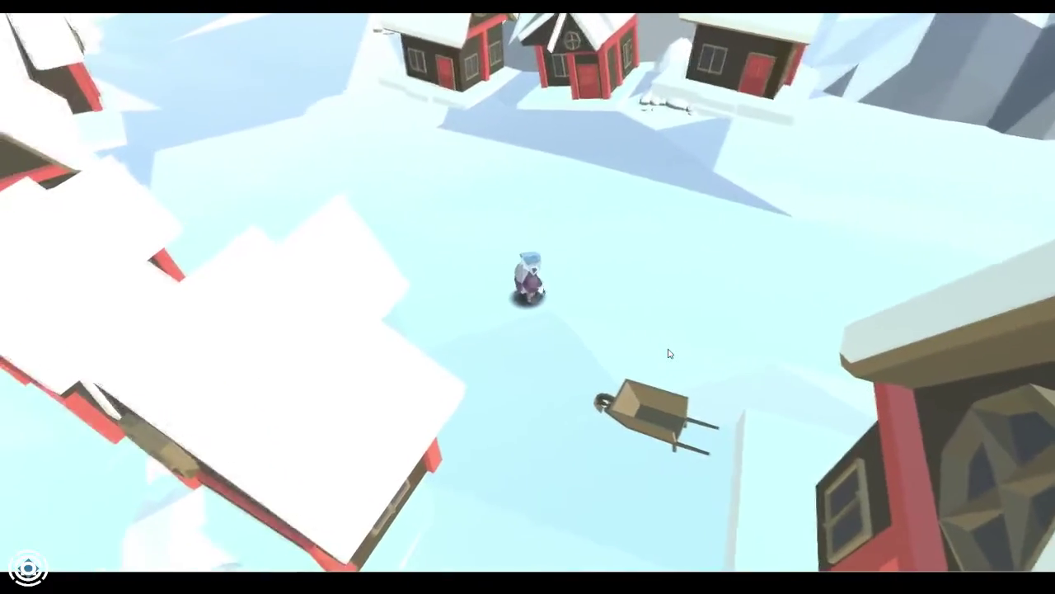